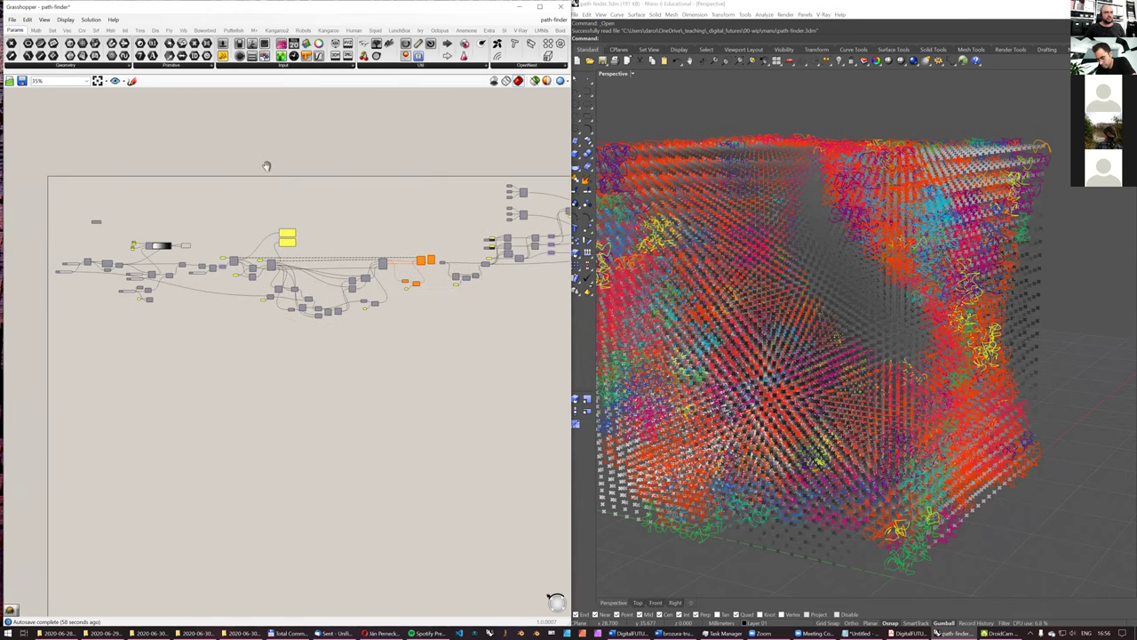
# Step: Hide the Custom Preview of the black-and-white gradient's point grid and inspect the coloured paths on their own
pyautogui.click(192, 247)
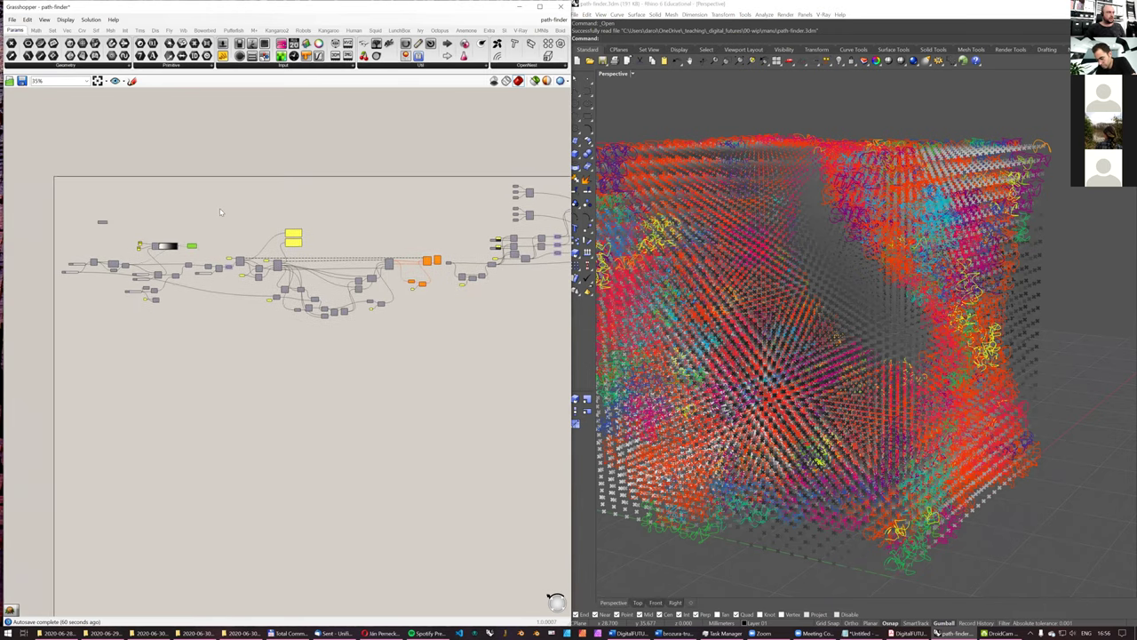
pyautogui.click(342, 161)
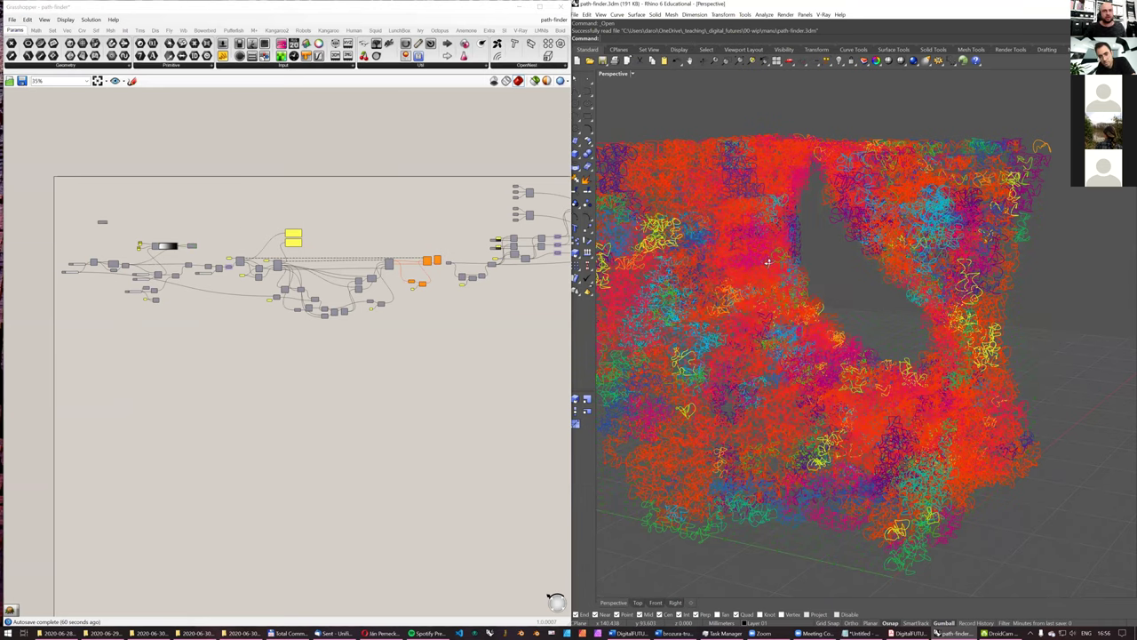
pyautogui.moveTo(773, 265); pyautogui.dragTo(762, 259, button='right')
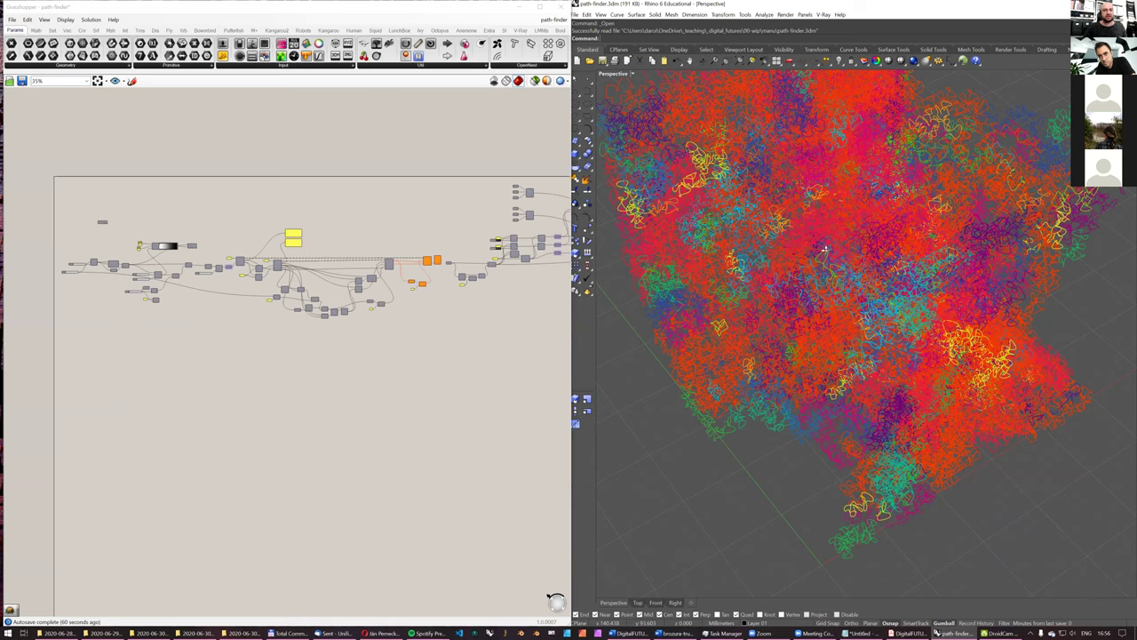
pyautogui.moveTo(859, 245); pyautogui.dragTo(880, 242, button='right')
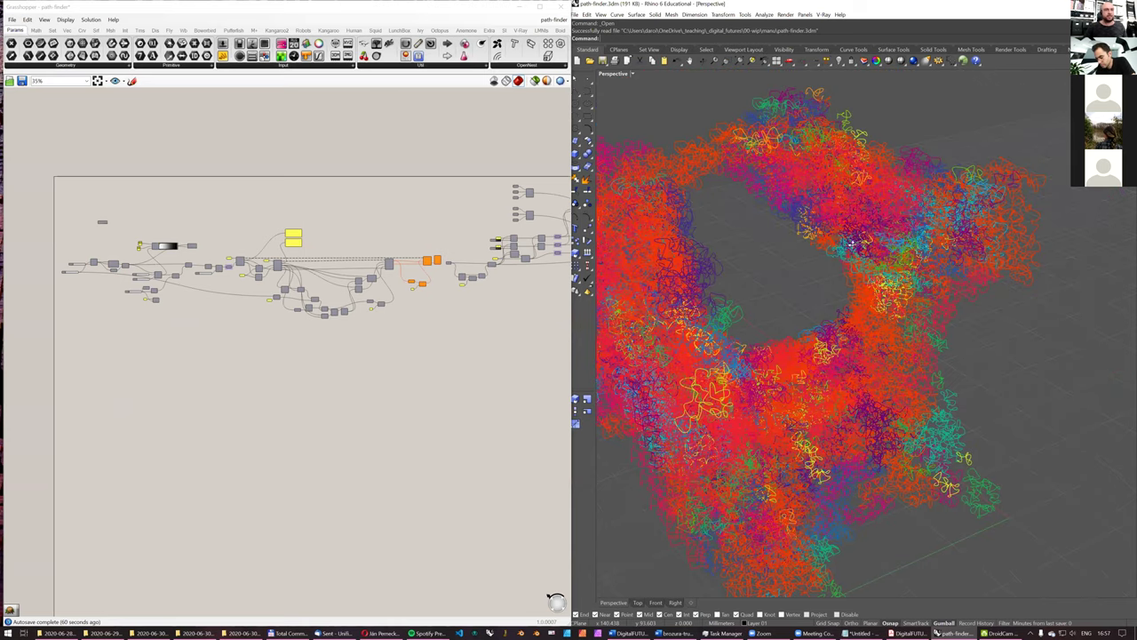
pyautogui.moveTo(780, 250); pyautogui.dragTo(791, 247, button='right')
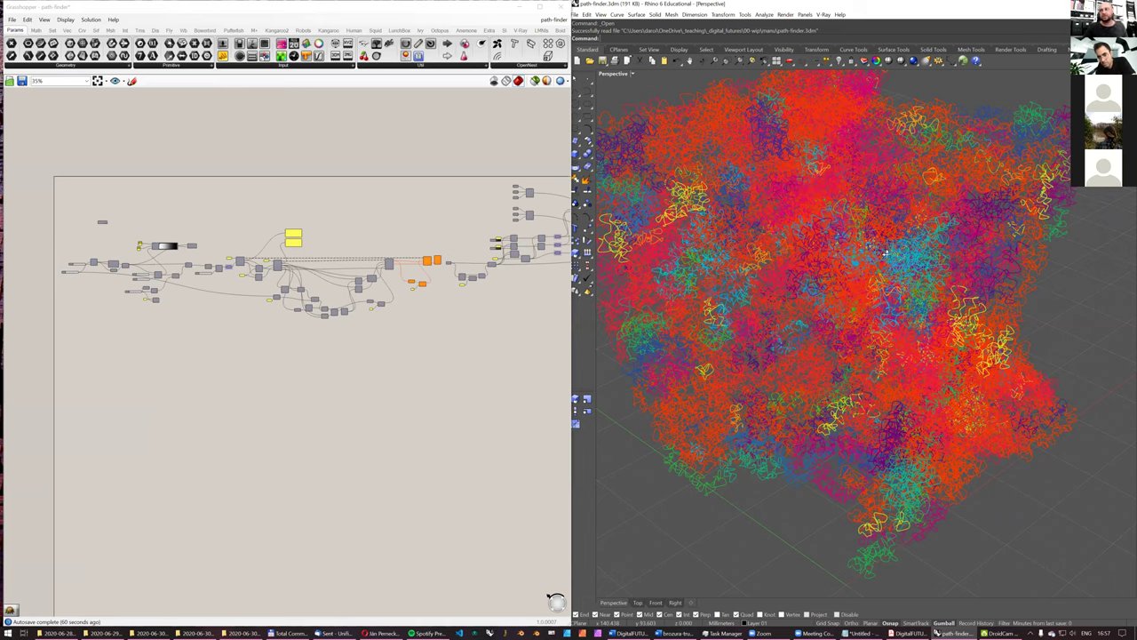
pyautogui.moveTo(887, 255); pyautogui.dragTo(887, 255, button='right')
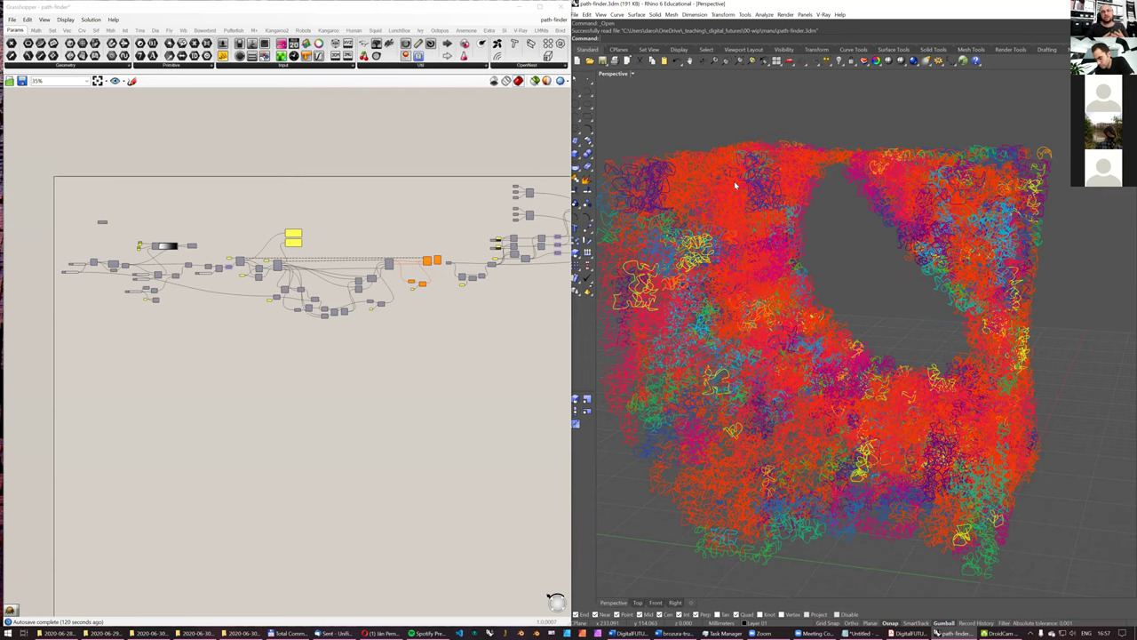
pyautogui.moveTo(849, 270)
pyautogui.mouseDown(button='right')
pyautogui.moveTo(826, 277)
pyautogui.moveTo(858, 257)
pyautogui.moveTo(843, 257)
pyautogui.mouseUp(button='right')
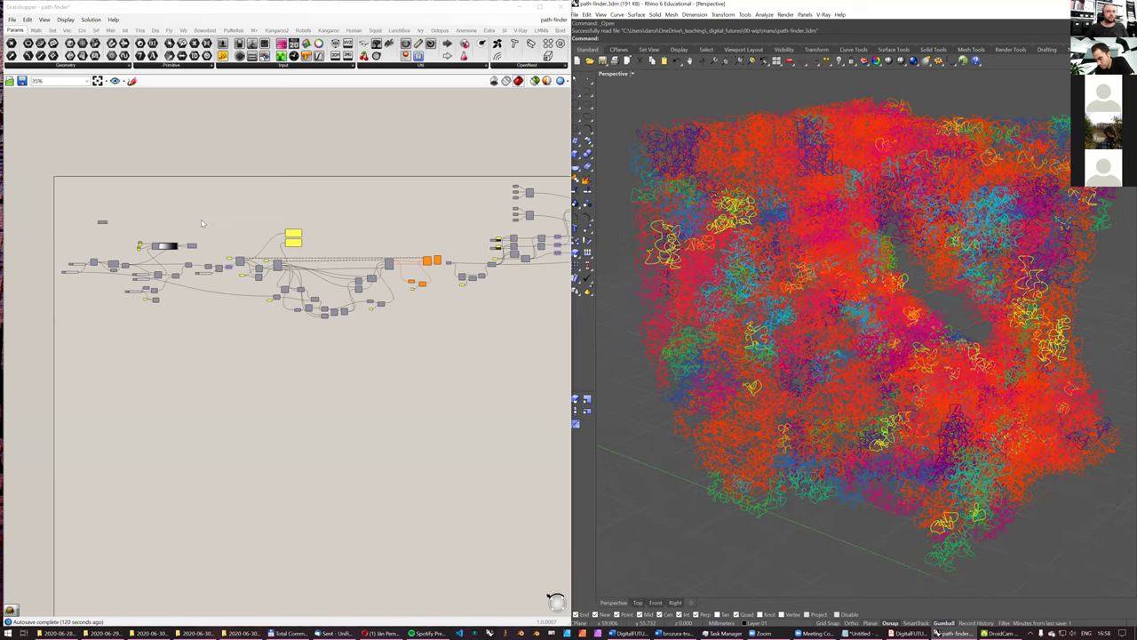
# Step: Check the black-and-white gradient's Custom Preview alone using selected-only preview, and turn that component's display back on alongside the paths
pyautogui.click(202, 223)
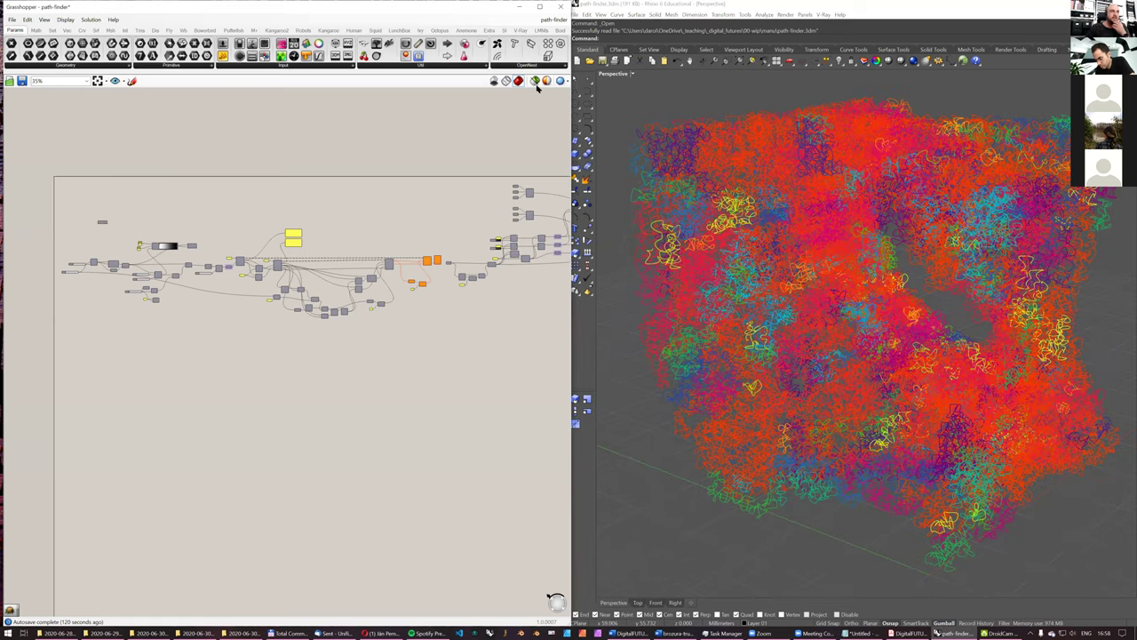
pyautogui.click(534, 82)
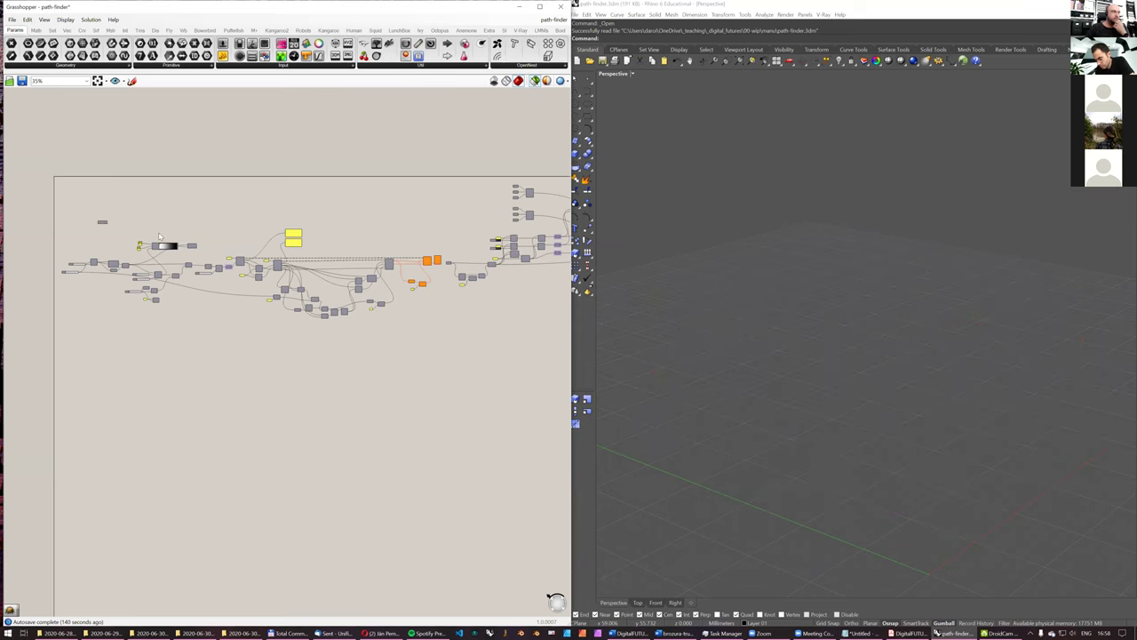
pyautogui.scroll(3, 259, 198)
pyautogui.scroll(3, 259, 198)
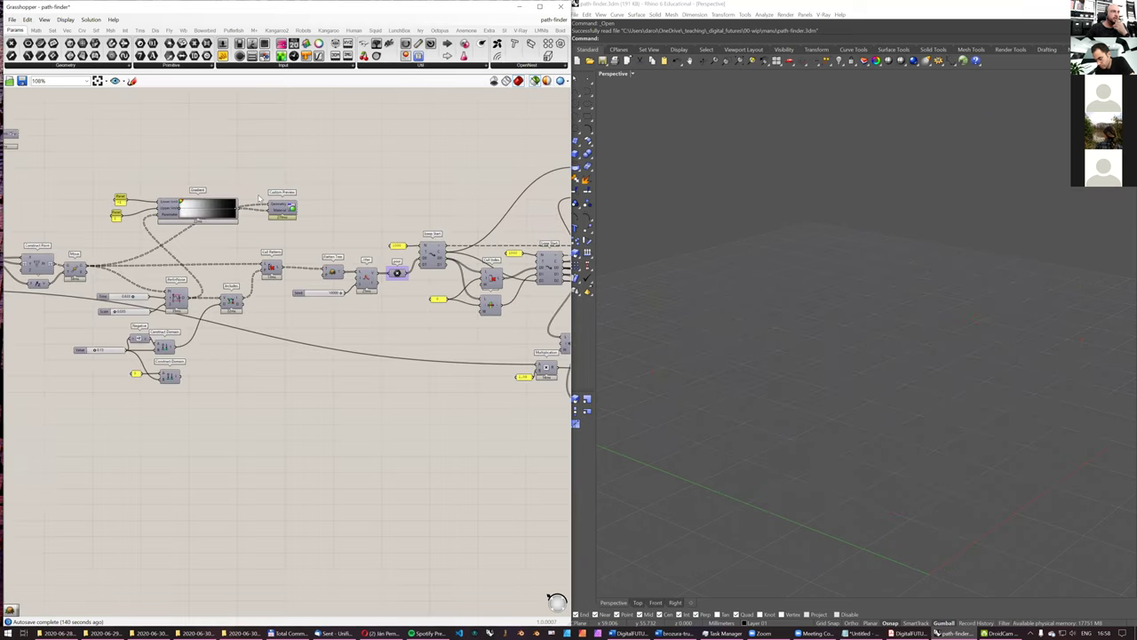
pyautogui.click(290, 211)
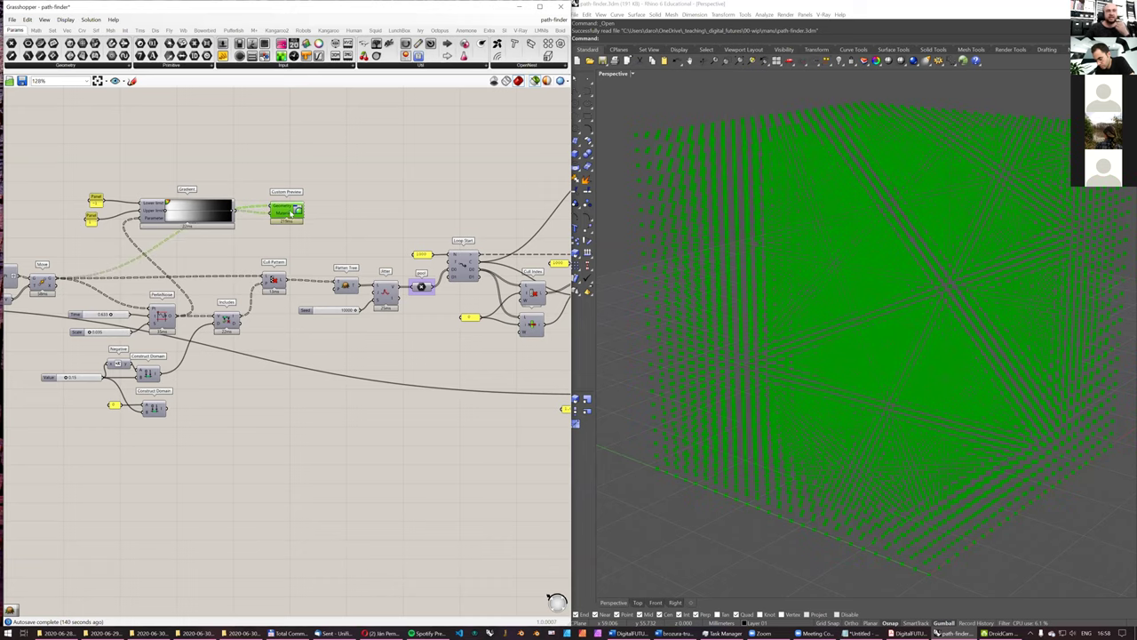
pyautogui.click(535, 80)
pyautogui.click(342, 191)
pyautogui.scroll(-3, 329, 203)
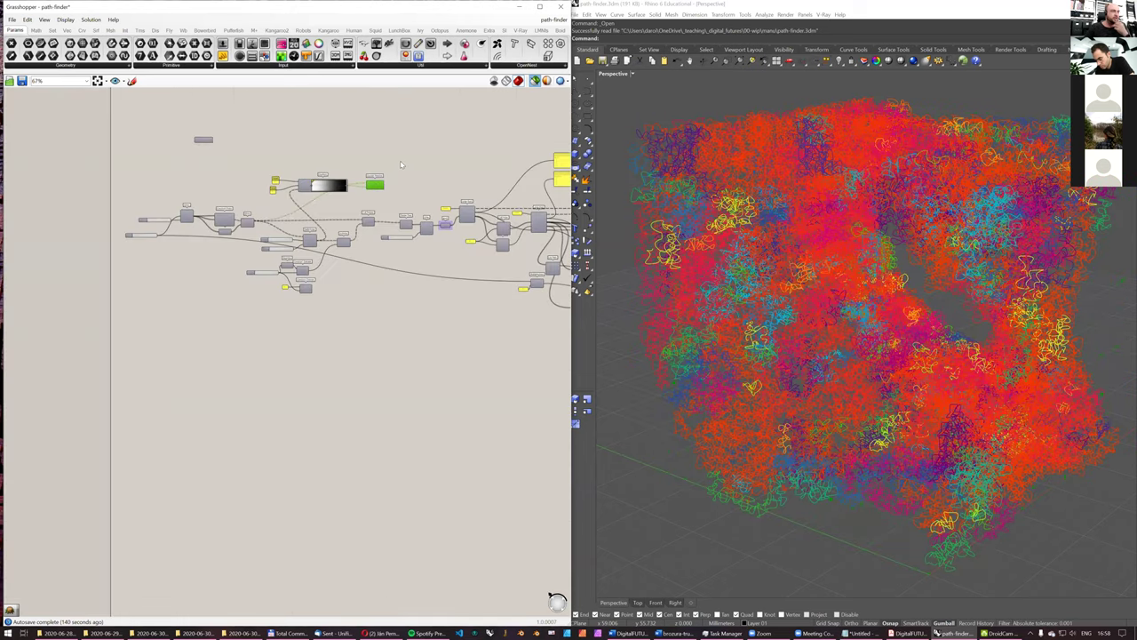
pyautogui.middleClick(401, 163)
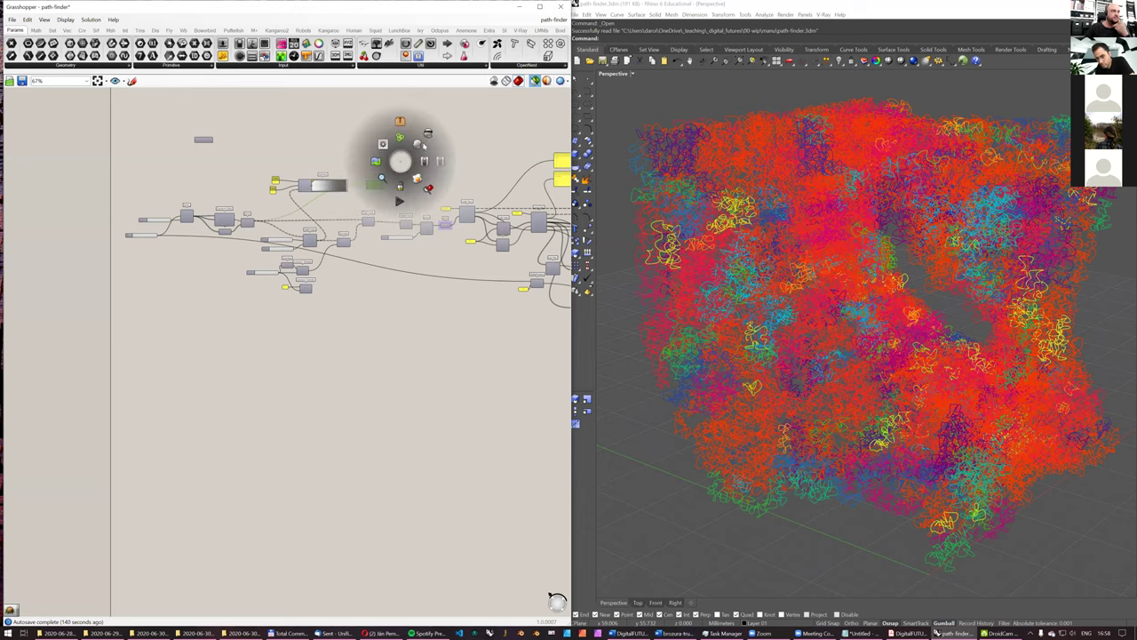
pyautogui.click(398, 202)
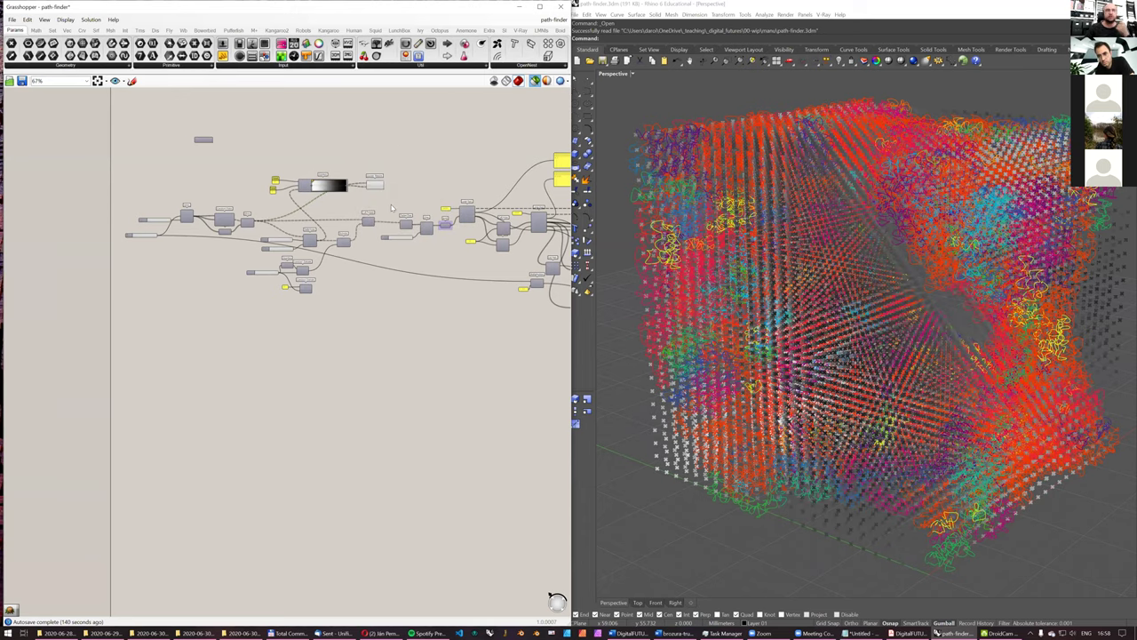
# Step: Hide the coloured paths by turning off the Custom Preview fed by the multicolour gradient, and inspect the grayscale point grid
pyautogui.scroll(-4, 392, 206)
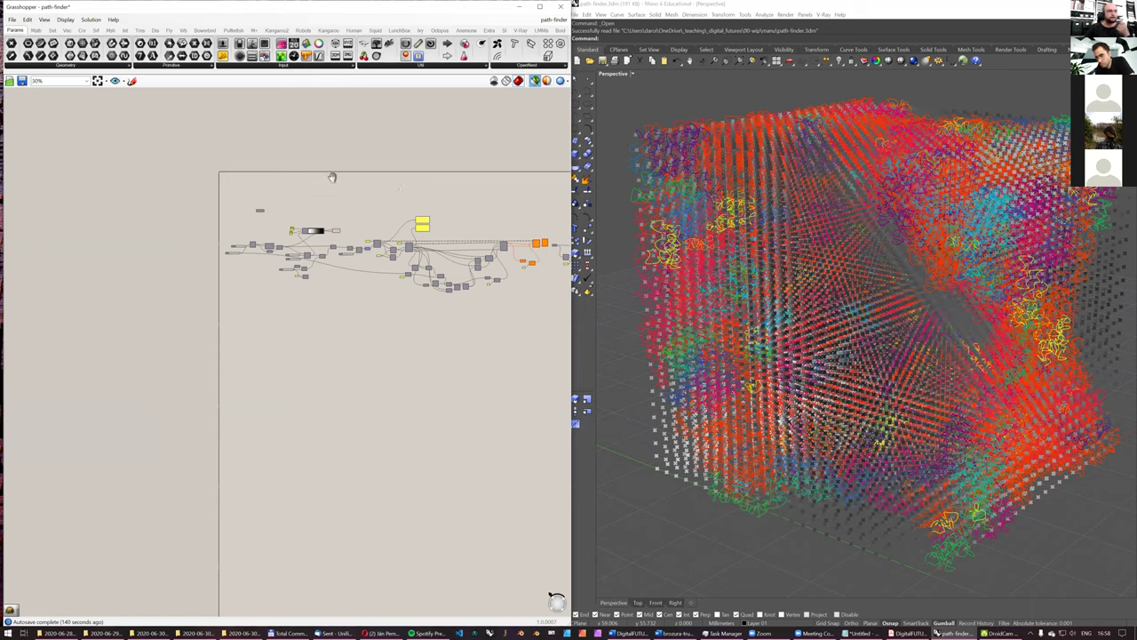
pyautogui.moveTo(356, 178); pyautogui.dragTo(324, 179, button='right')
pyautogui.moveTo(484, 213); pyautogui.dragTo(284, 210, button='right')
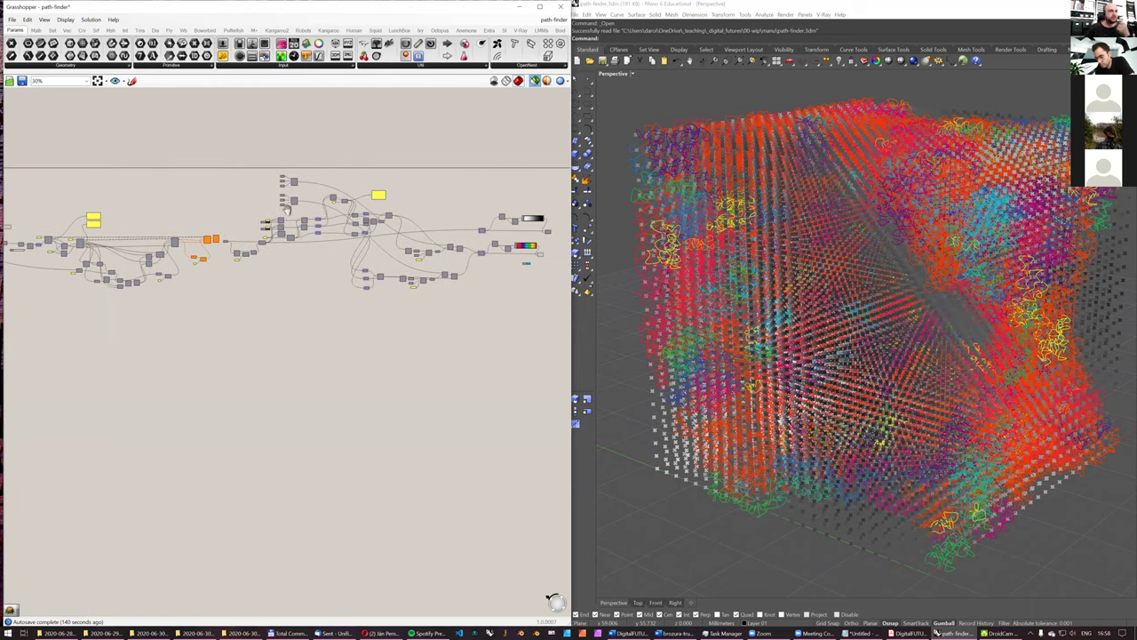
pyautogui.click(539, 257)
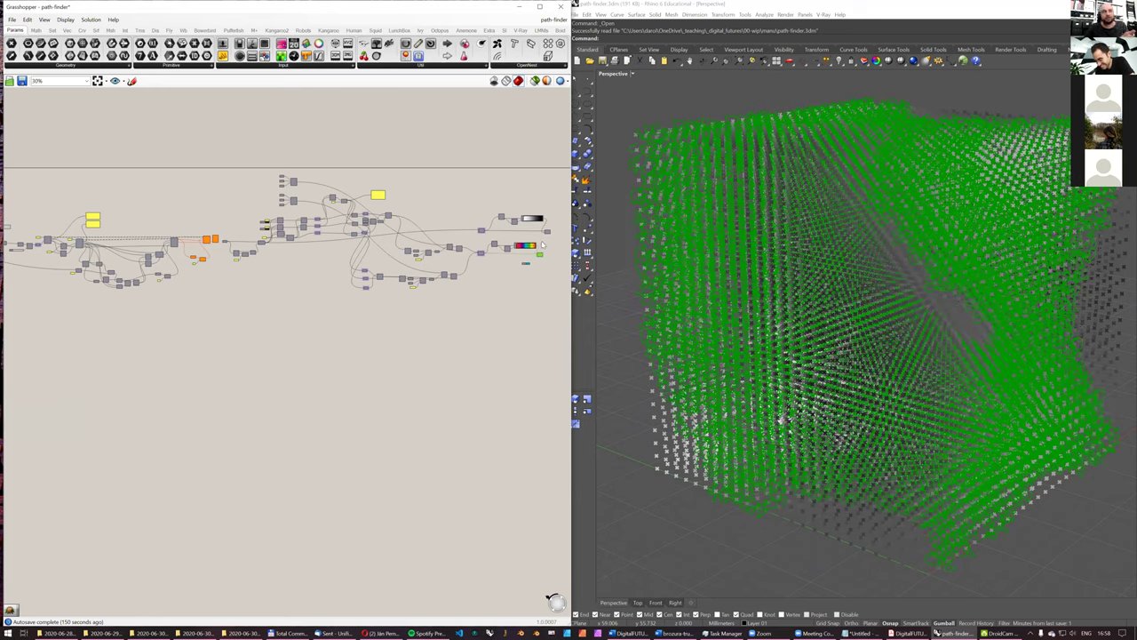
pyautogui.middleClick(549, 252)
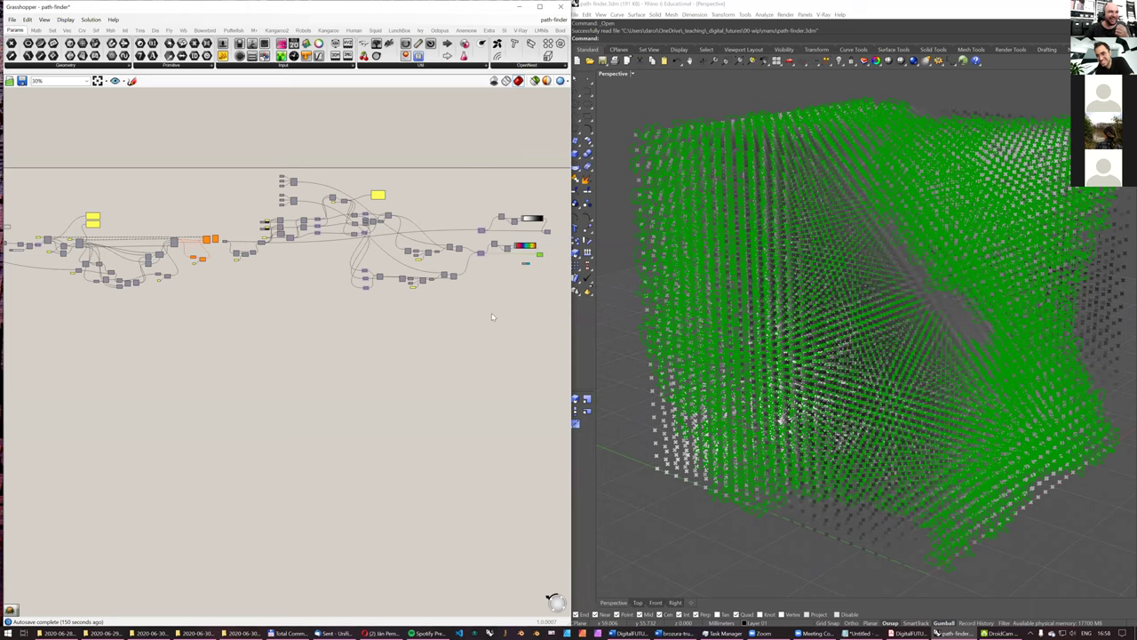
pyautogui.middleClick(450, 327)
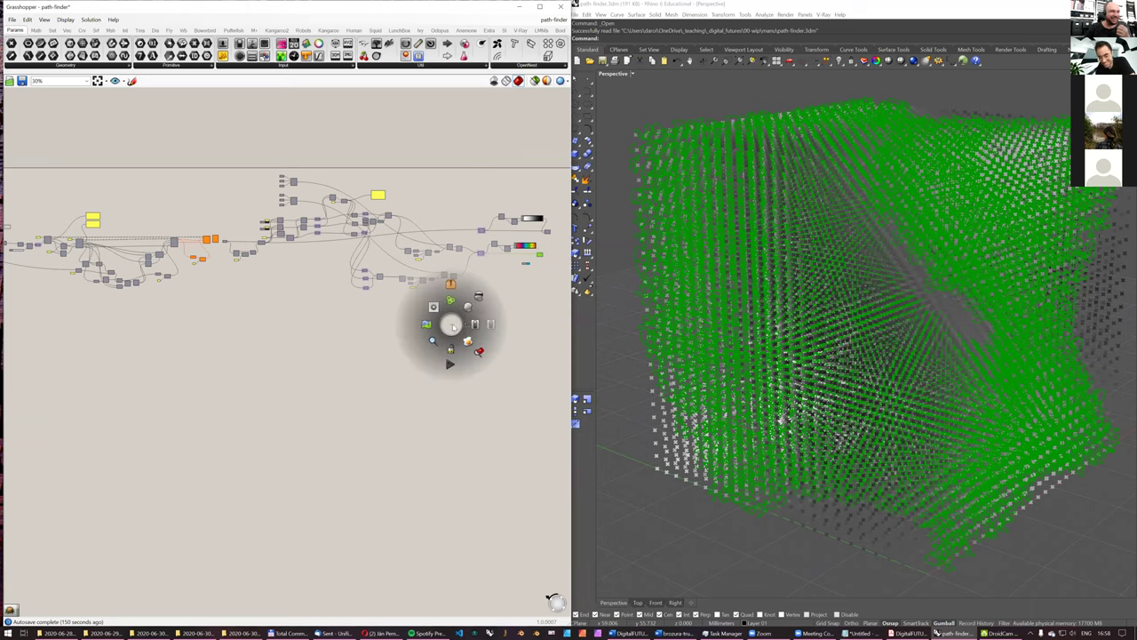
pyautogui.click(450, 320)
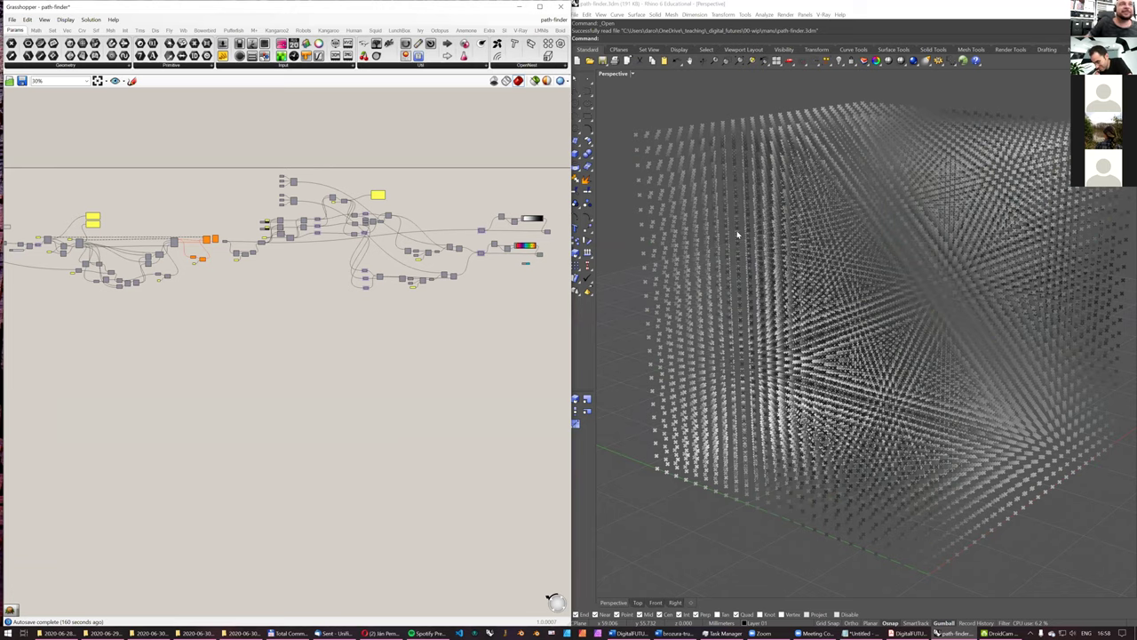
pyautogui.moveTo(737, 235); pyautogui.dragTo(762, 251, button='right')
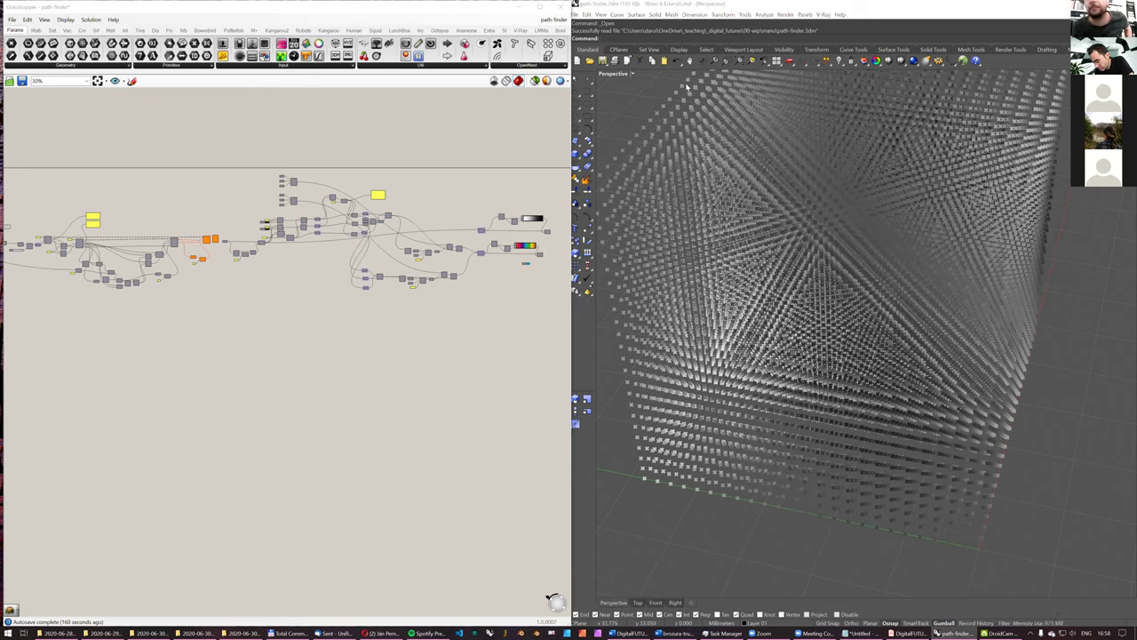
# Step: Switch to the web browser and run an image search for "perlin noise" in a new window
pyautogui.click(384, 632)
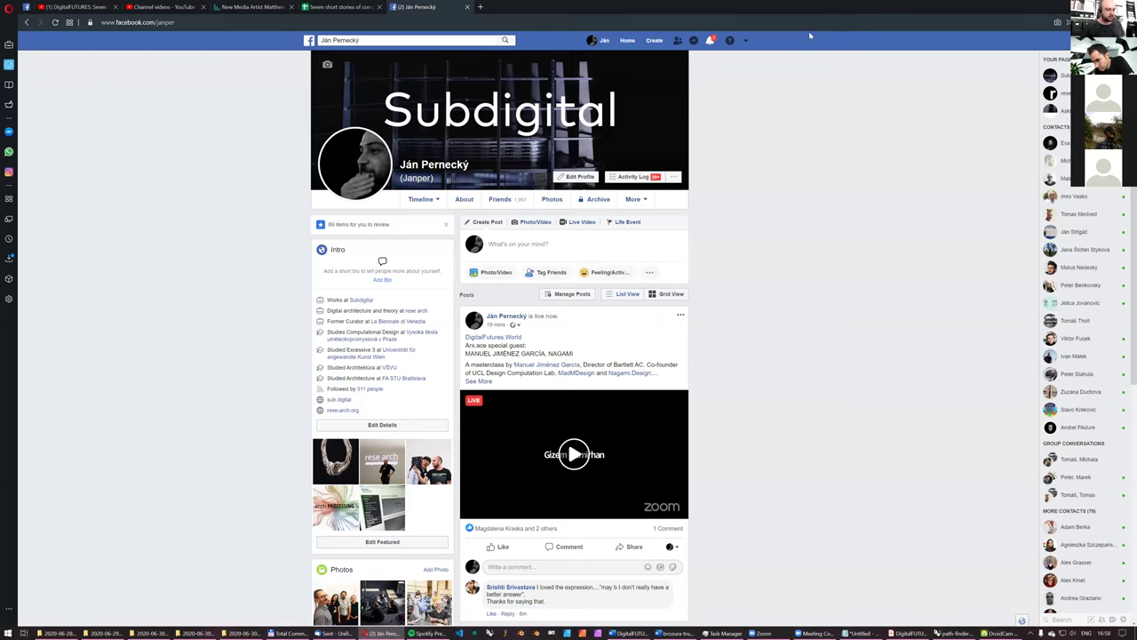
pyautogui.hotkey('ctrl', 'n')
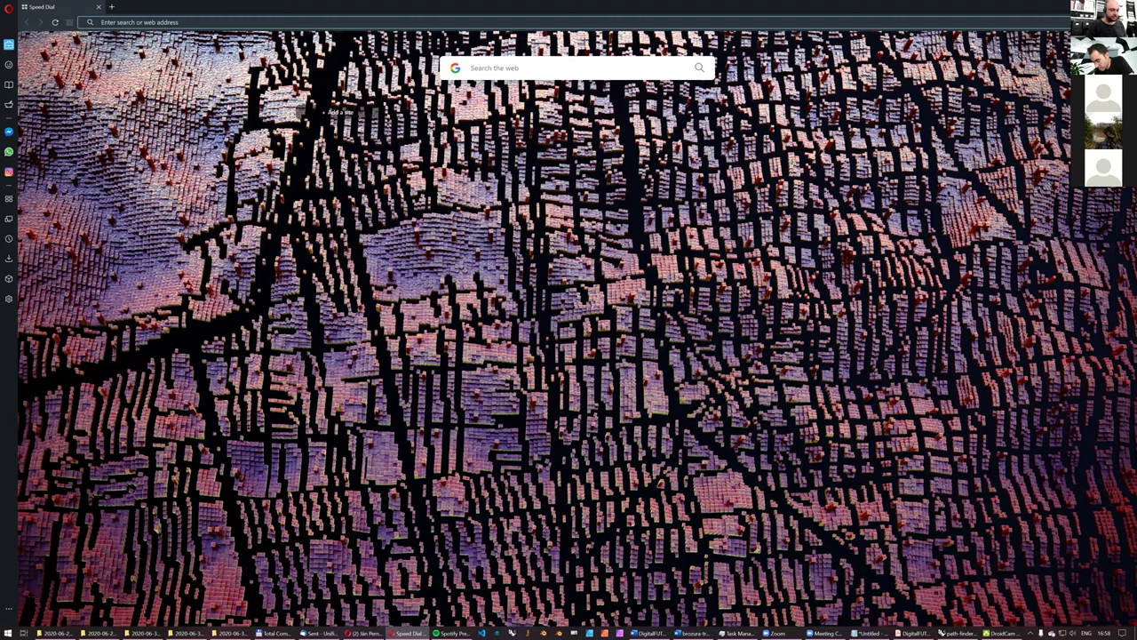
pyautogui.click(239, 22)
pyautogui.write('perlin noise')
pyautogui.press('Return')
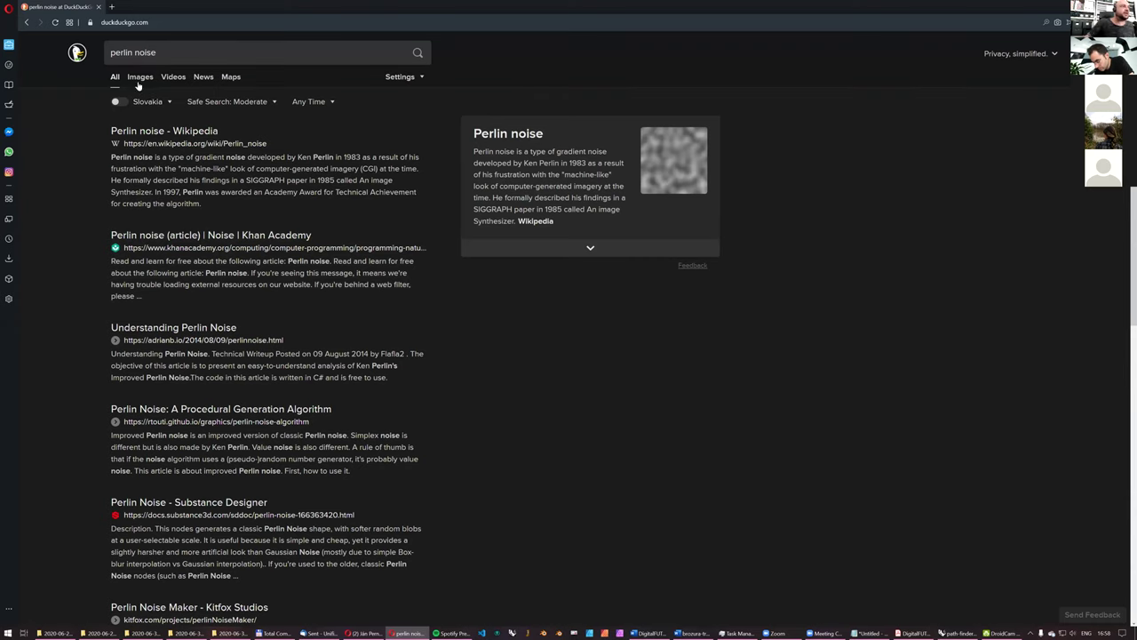
pyautogui.click(139, 77)
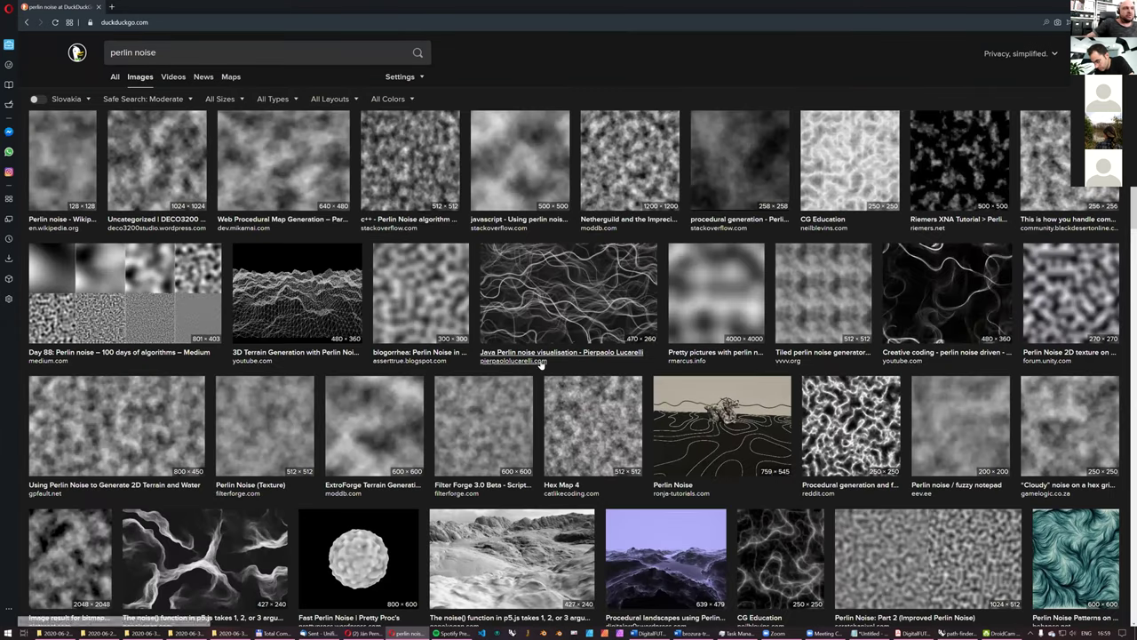
# Step: Enlarge the "Perlin Noise in JavaScript" and "Day 88: Perlin noise" images, and browse the other noise examples
pyautogui.click(429, 285)
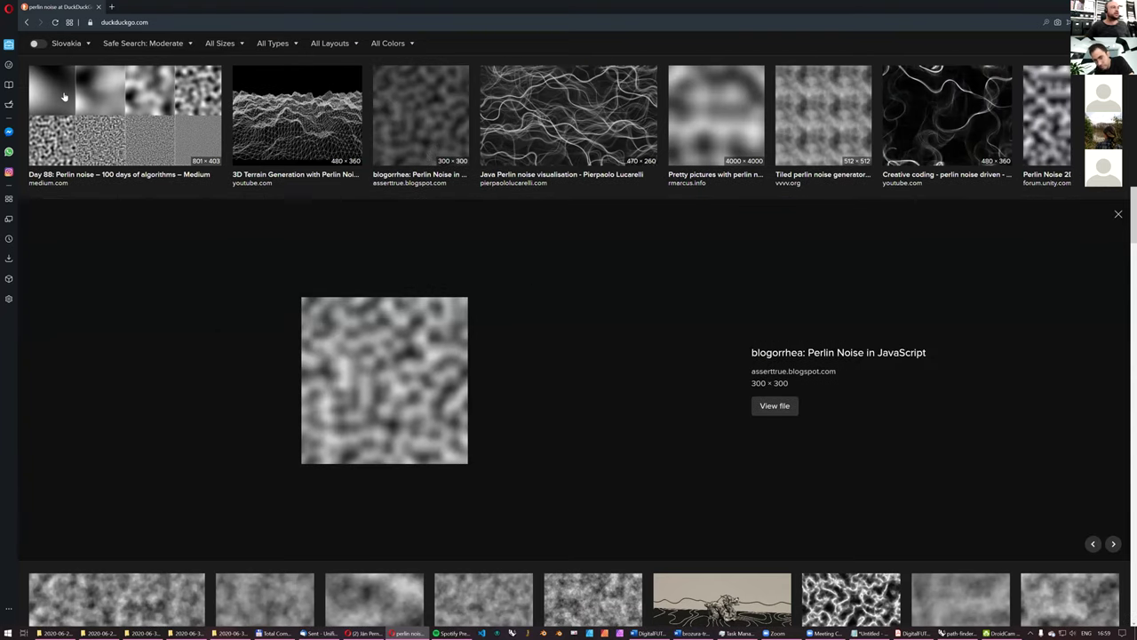
pyautogui.click(89, 175)
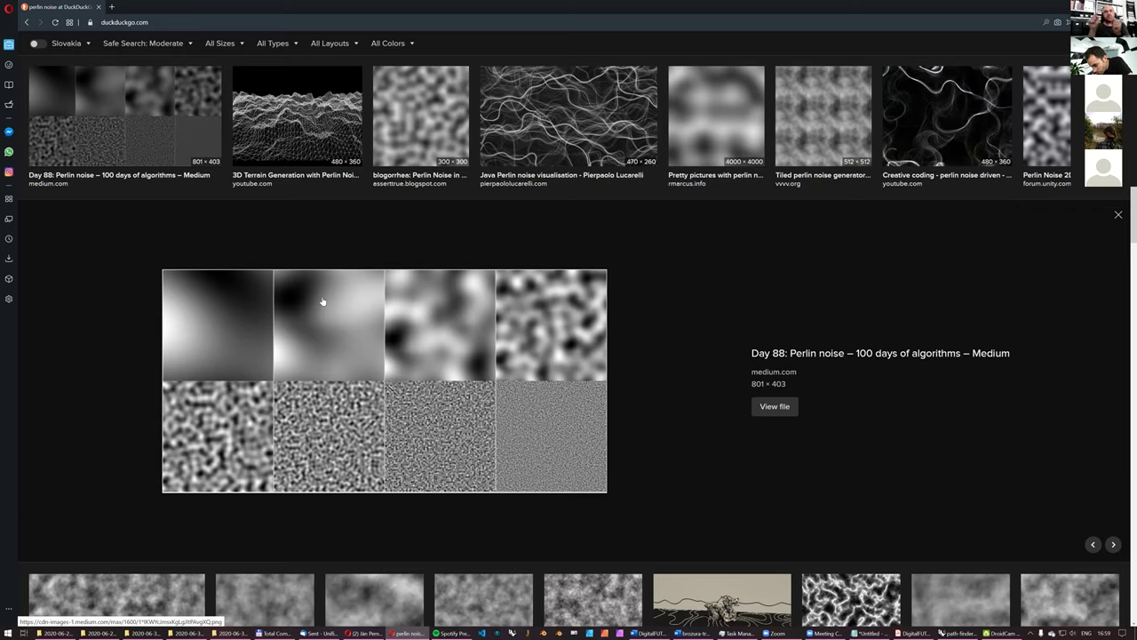
pyautogui.scroll(-3, 366, 309)
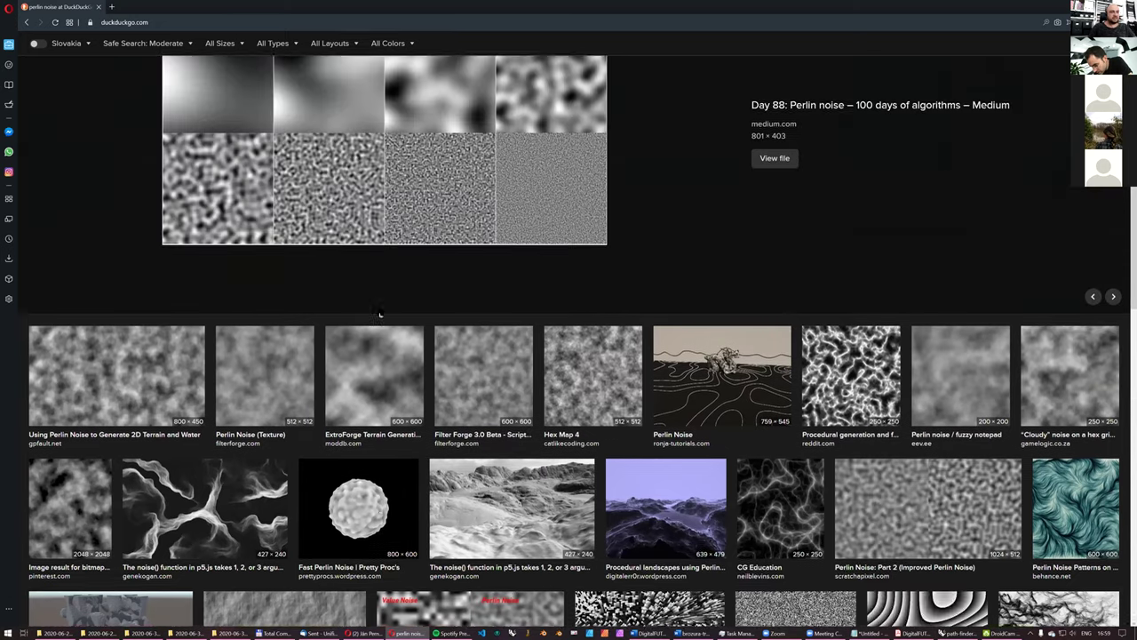
pyautogui.scroll(4, 382, 316)
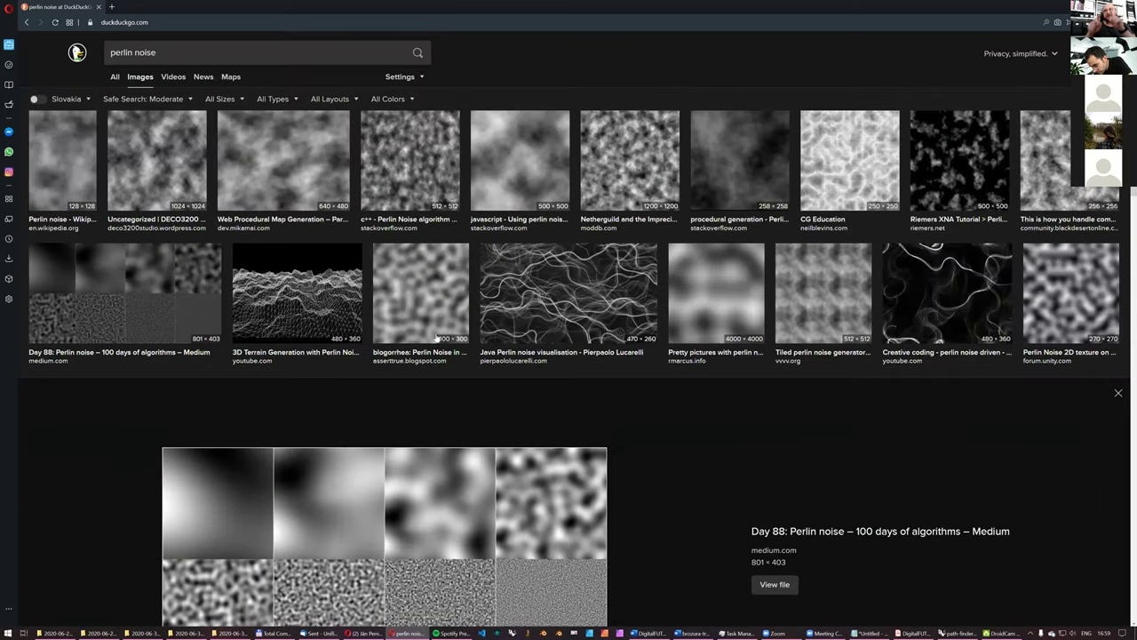
pyautogui.scroll(-1, 418, 344)
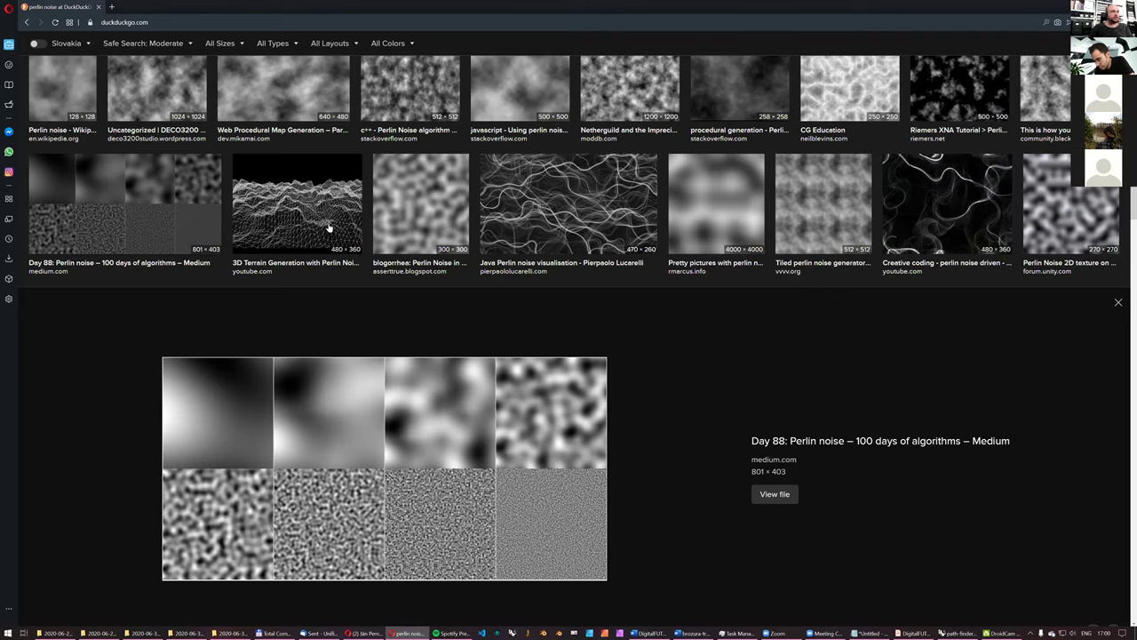
pyautogui.scroll(-10, 329, 228)
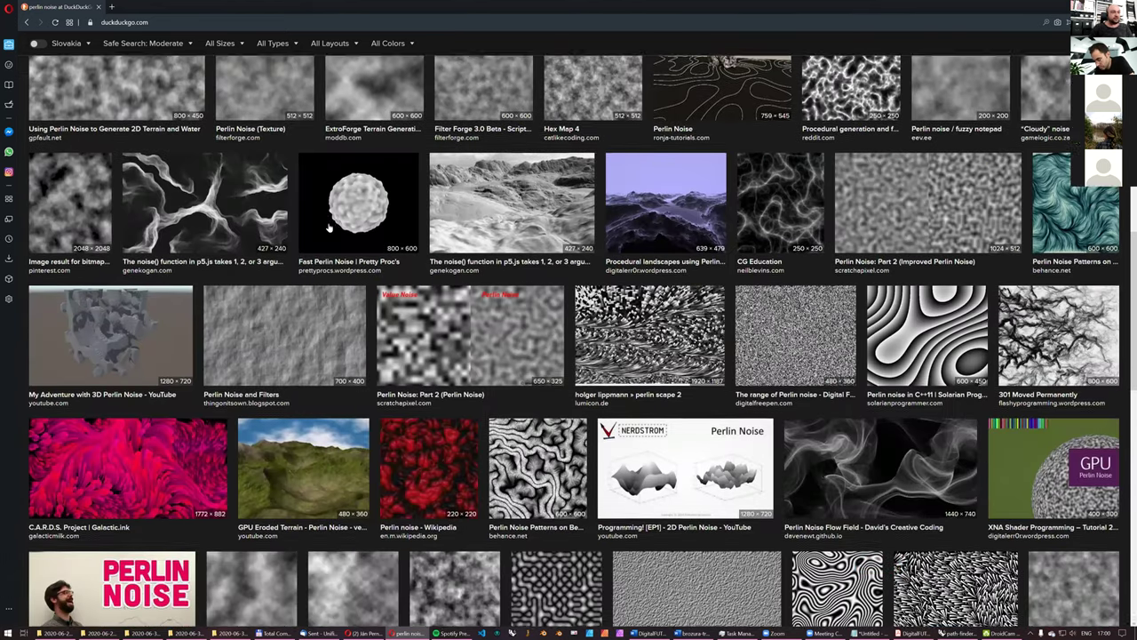
pyautogui.scroll(-3, 329, 228)
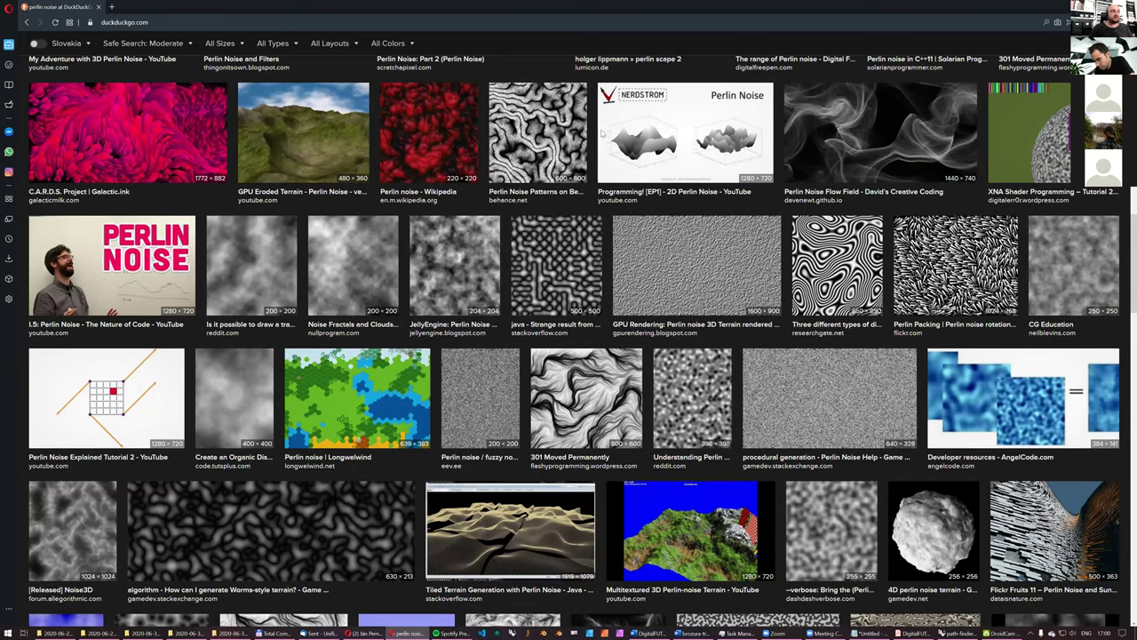
pyautogui.scroll(5, 602, 133)
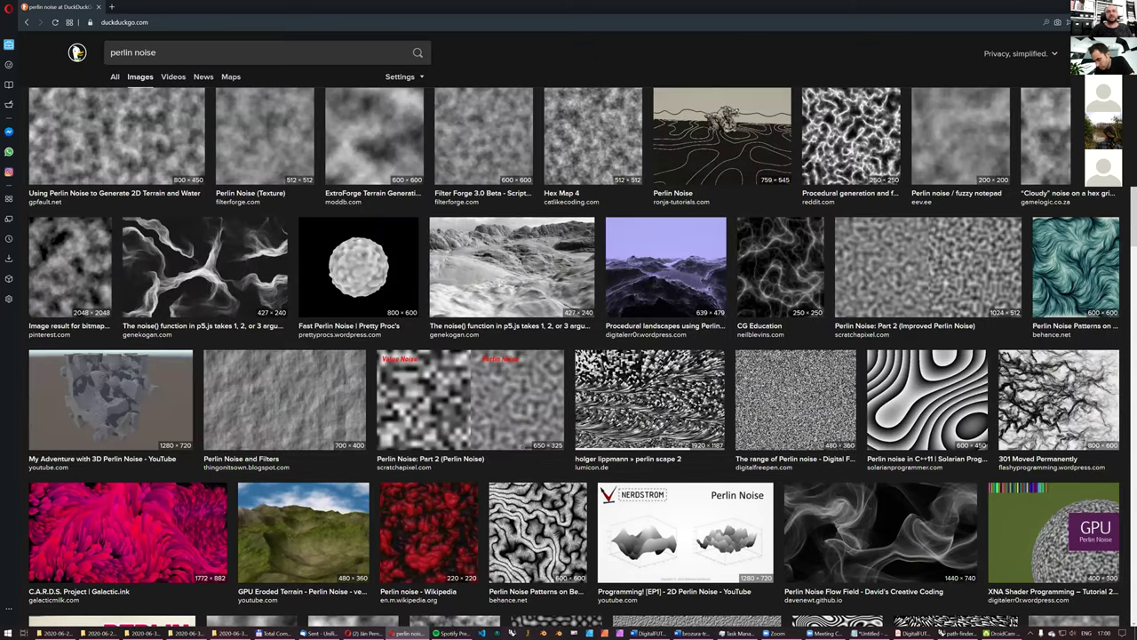
# Step: Switch back to Rhino and Grasshopper and examine the grayscale point grid from different angles
pyautogui.click(1086, 6)
pyautogui.click(1086, 6)
pyautogui.moveTo(840, 242); pyautogui.dragTo(819, 222, button='right')
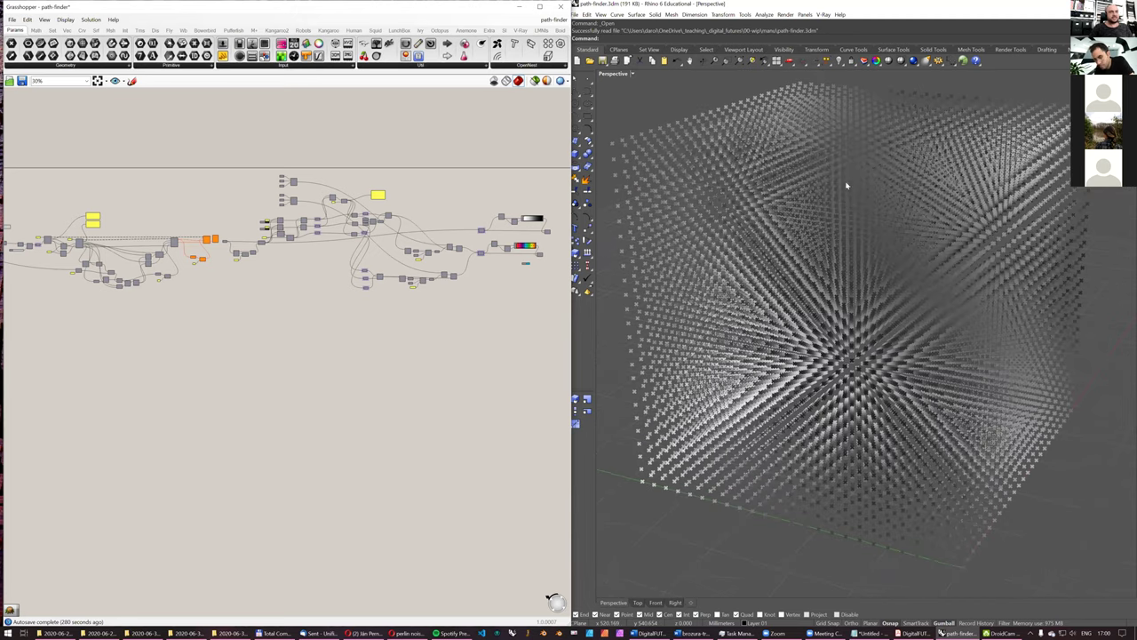
pyautogui.moveTo(886, 236); pyautogui.dragTo(989, 145, button='right')
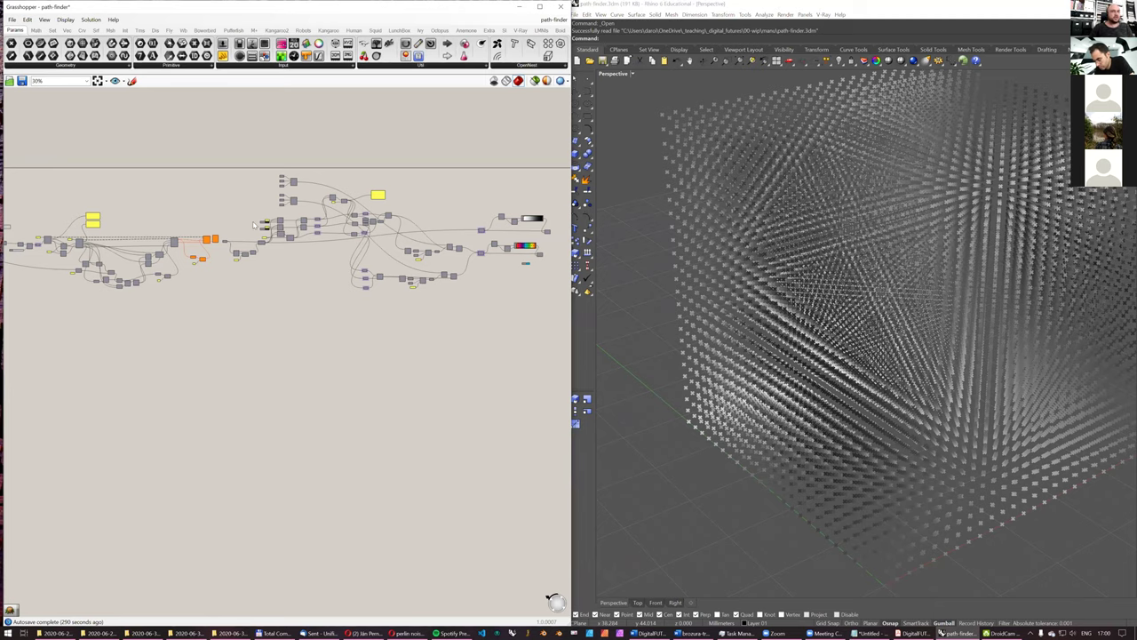
# Step: Restrict the viewport preview to selected components and select the Move component to show the full point grid
pyautogui.scroll(2, 128, 242)
pyautogui.scroll(3, 142, 247)
pyautogui.moveTo(236, 255); pyautogui.dragTo(244, 259, button='right')
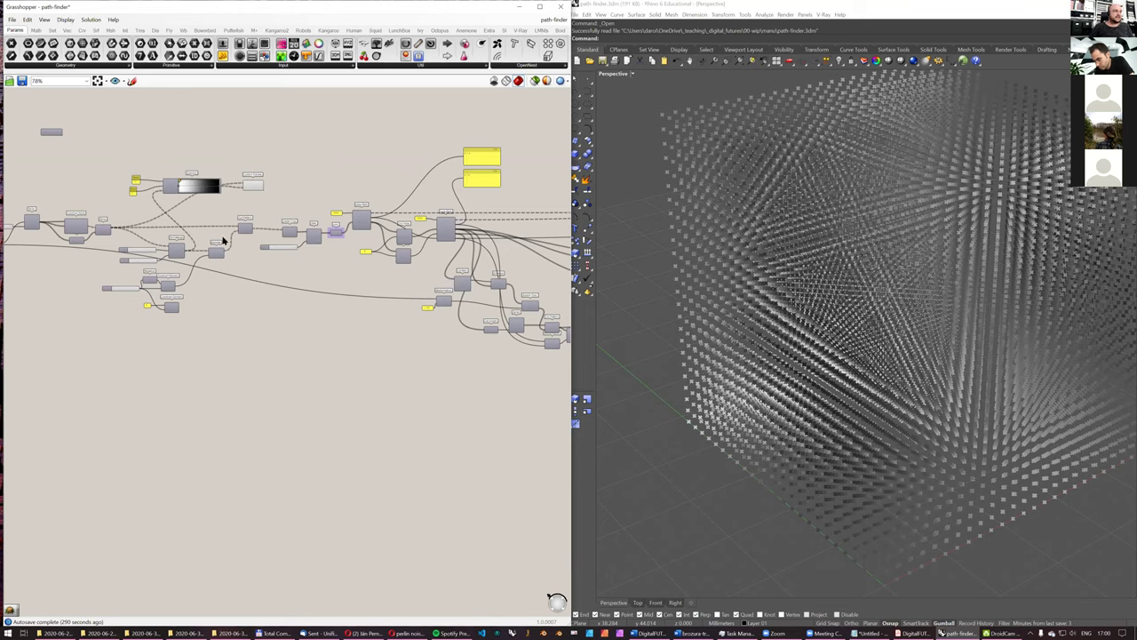
pyautogui.scroll(3, 182, 241)
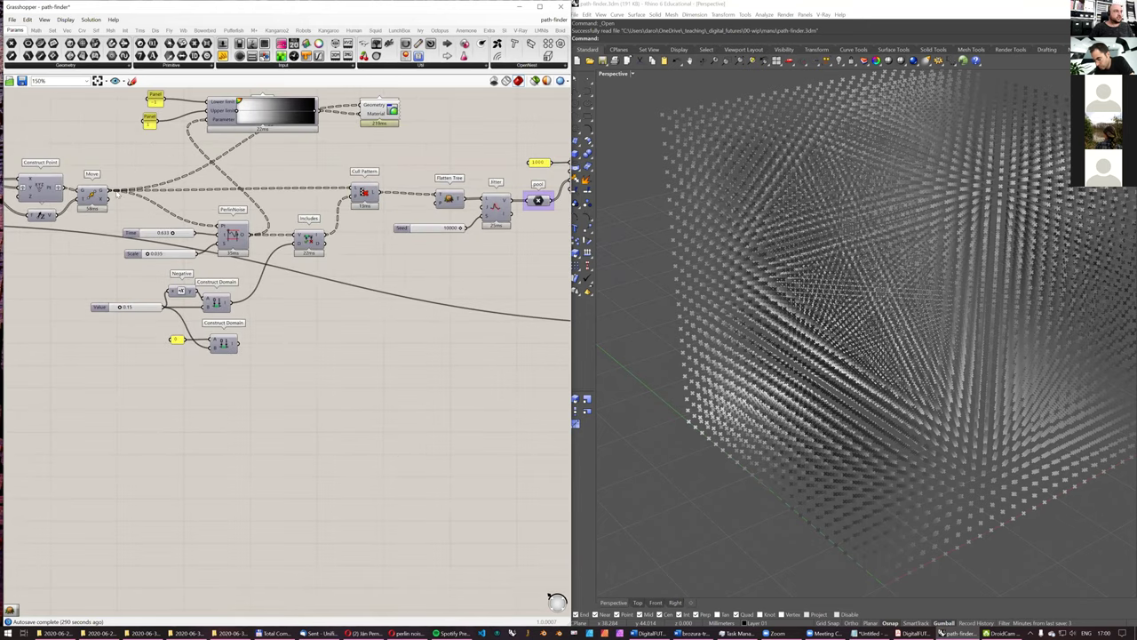
pyautogui.moveTo(115, 193); pyautogui.dragTo(188, 203, button='right')
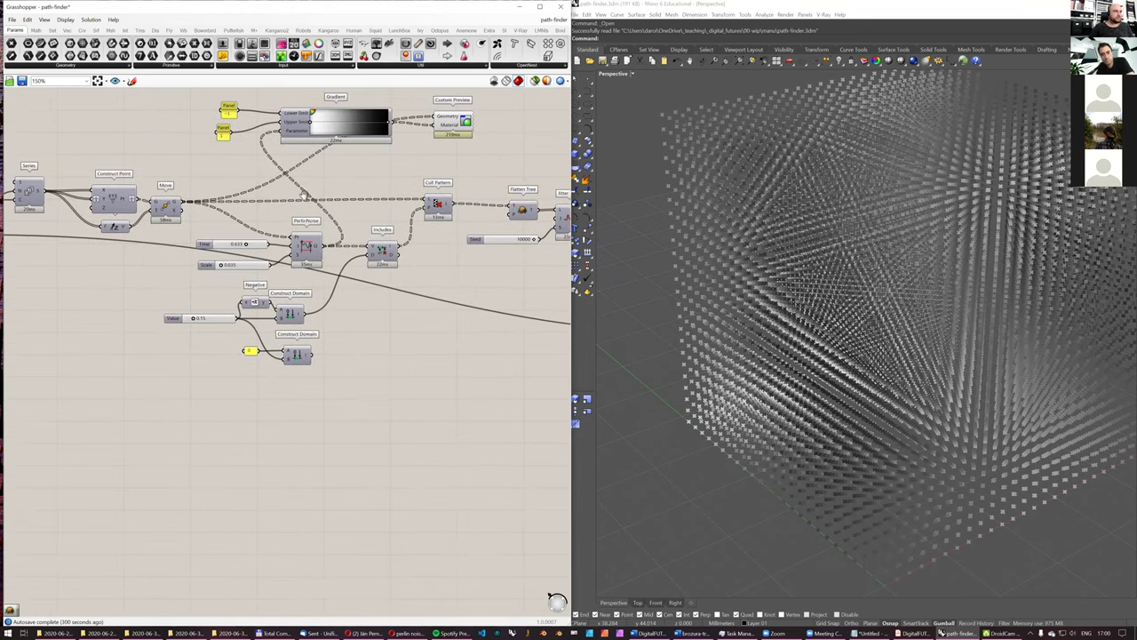
pyautogui.moveTo(303, 193); pyautogui.dragTo(354, 197, button='right')
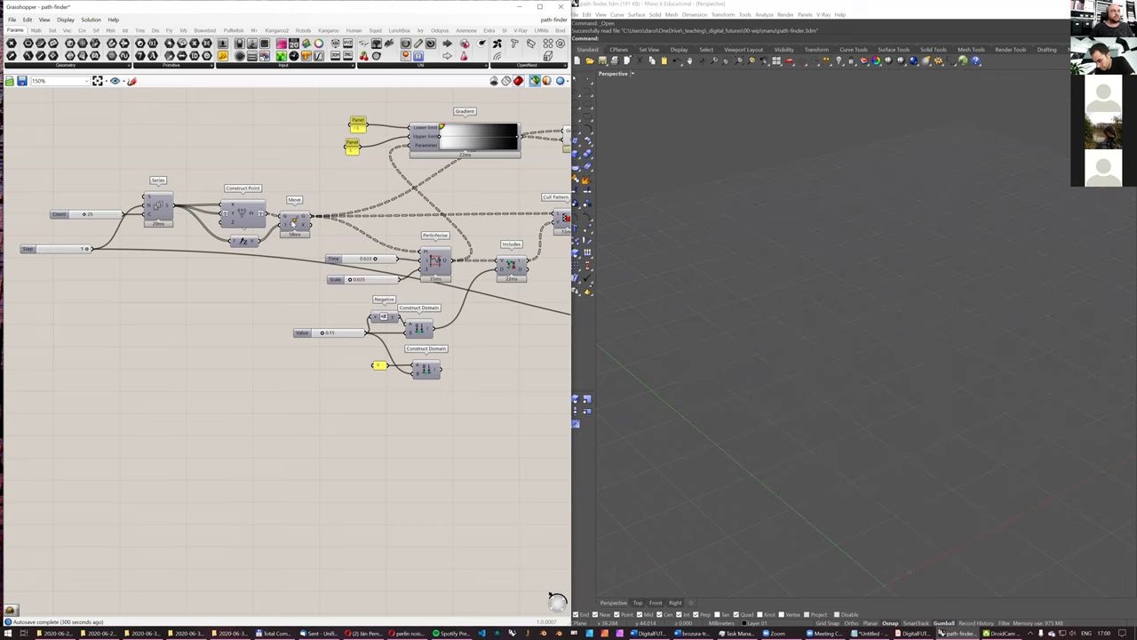
pyautogui.click(295, 222)
pyautogui.moveTo(849, 206)
pyautogui.mouseDown(button='right')
pyautogui.moveTo(871, 206)
pyautogui.moveTo(859, 198)
pyautogui.mouseUp(button='right')
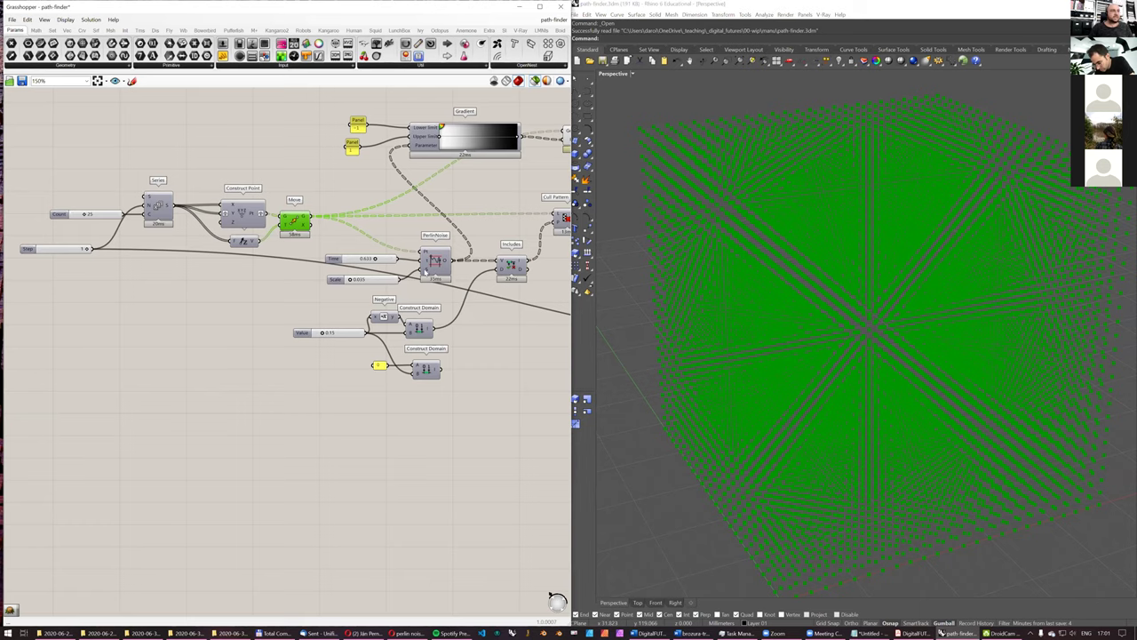
# Step: Select the Includes and Cull Pattern components in turn, and examine the culled point field and the domain inputs that filter it
pyautogui.moveTo(417, 271); pyautogui.dragTo(369, 281, button='right')
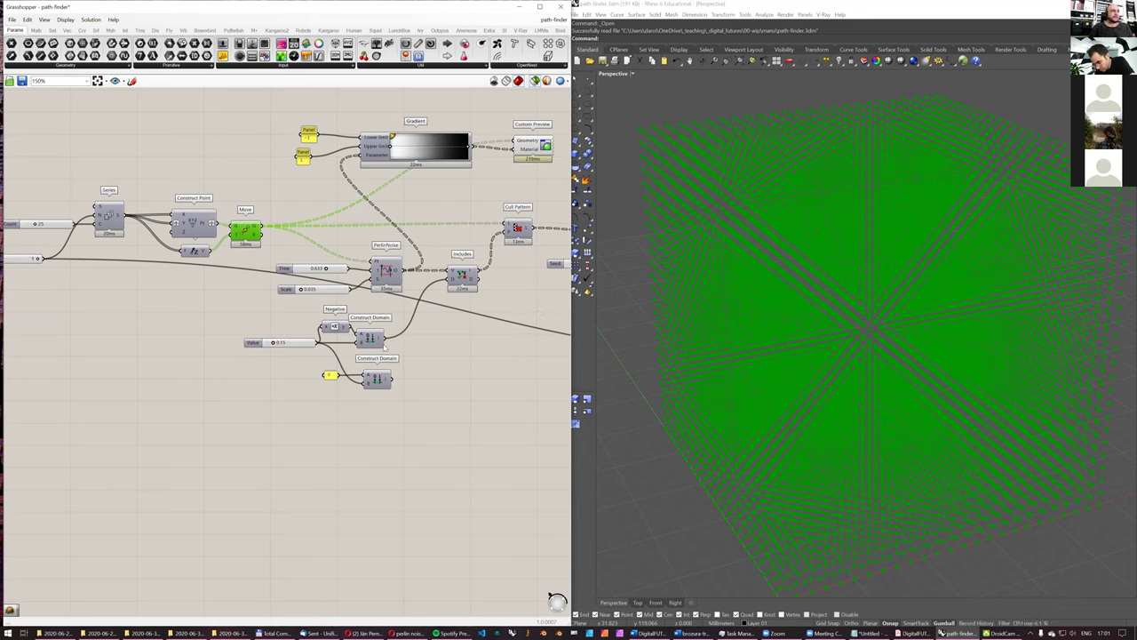
pyautogui.moveTo(434, 277); pyautogui.dragTo(381, 281, button='right')
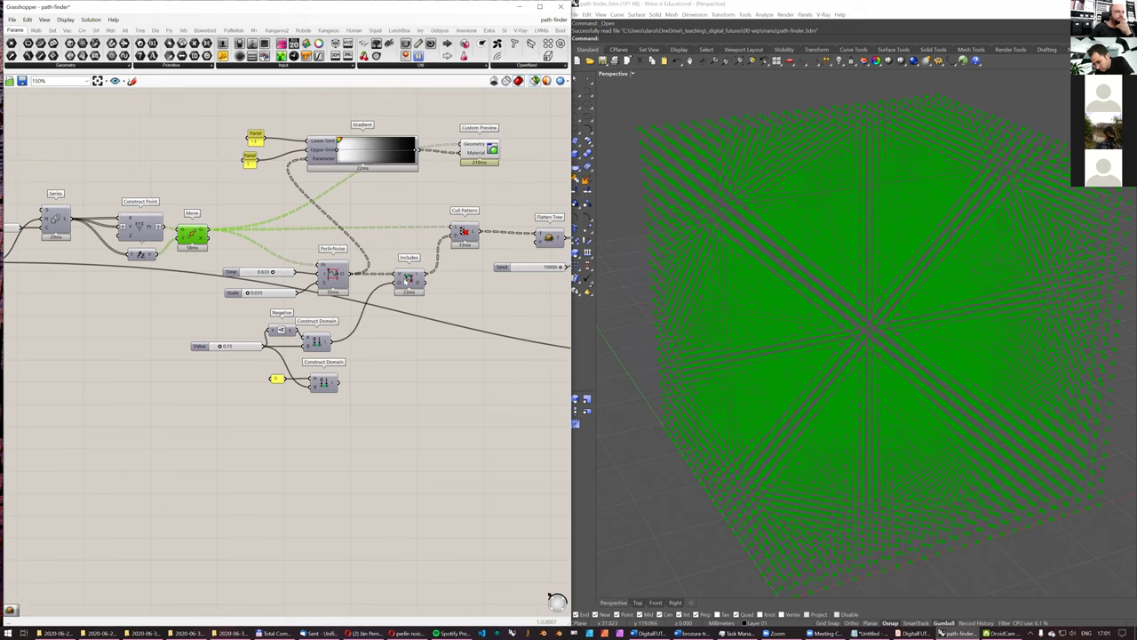
pyautogui.click(410, 281)
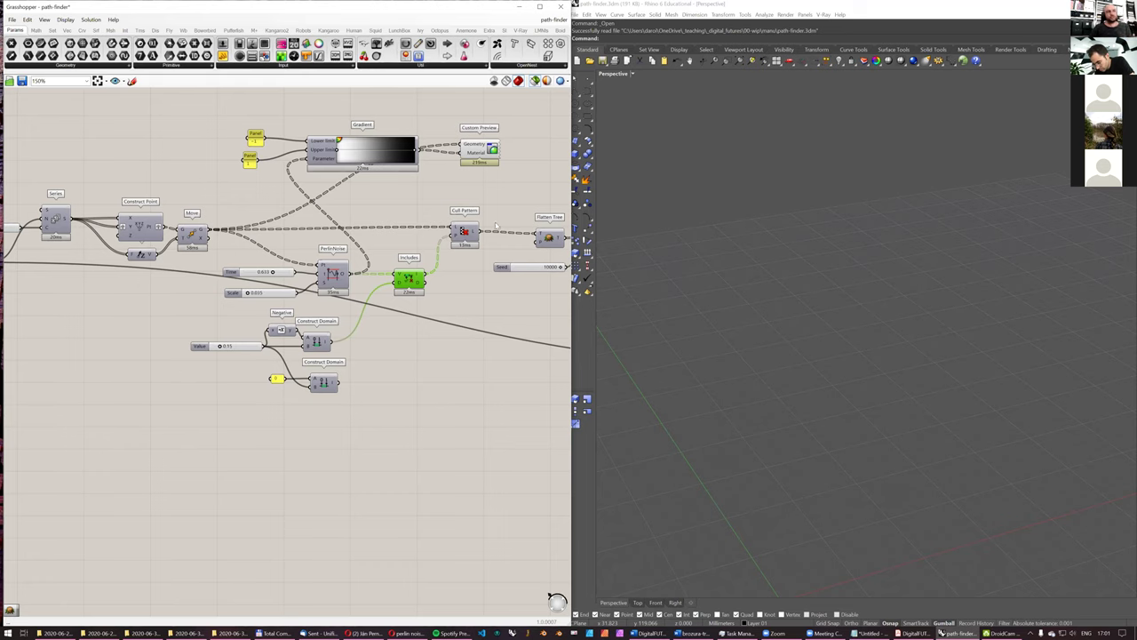
pyautogui.click(465, 234)
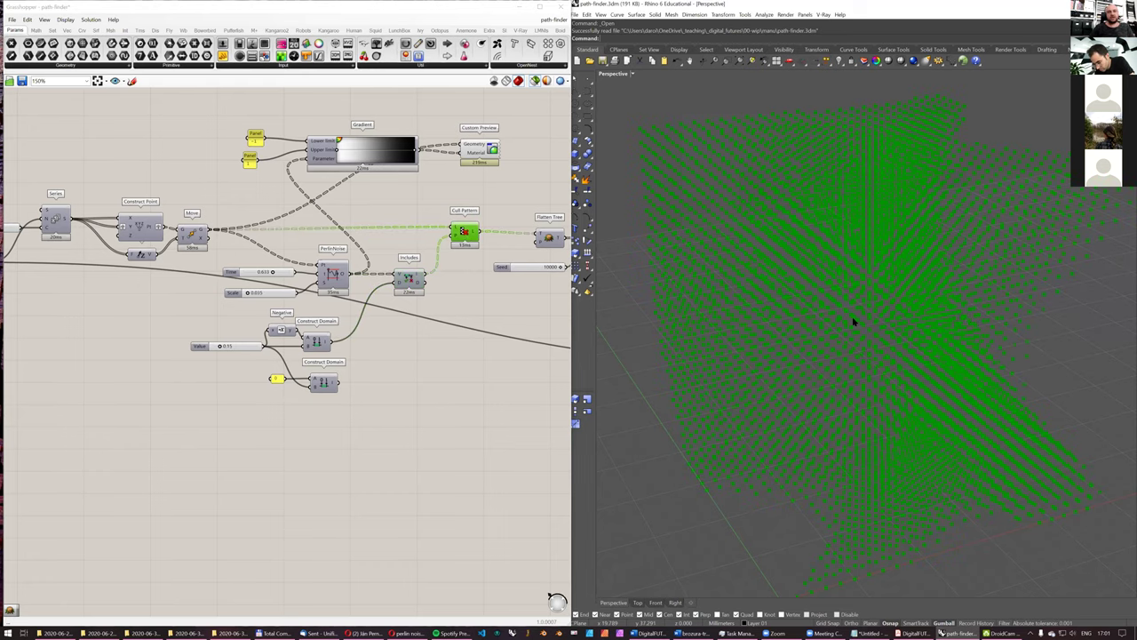
pyautogui.moveTo(863, 313); pyautogui.dragTo(889, 317, button='right')
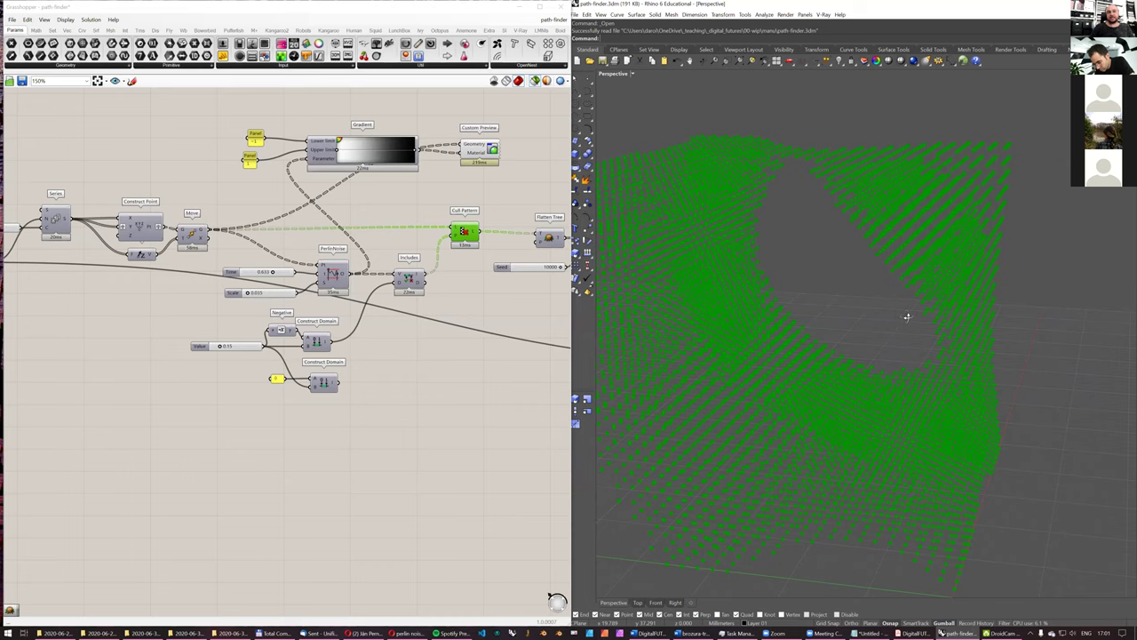
pyautogui.scroll(-2, 907, 320)
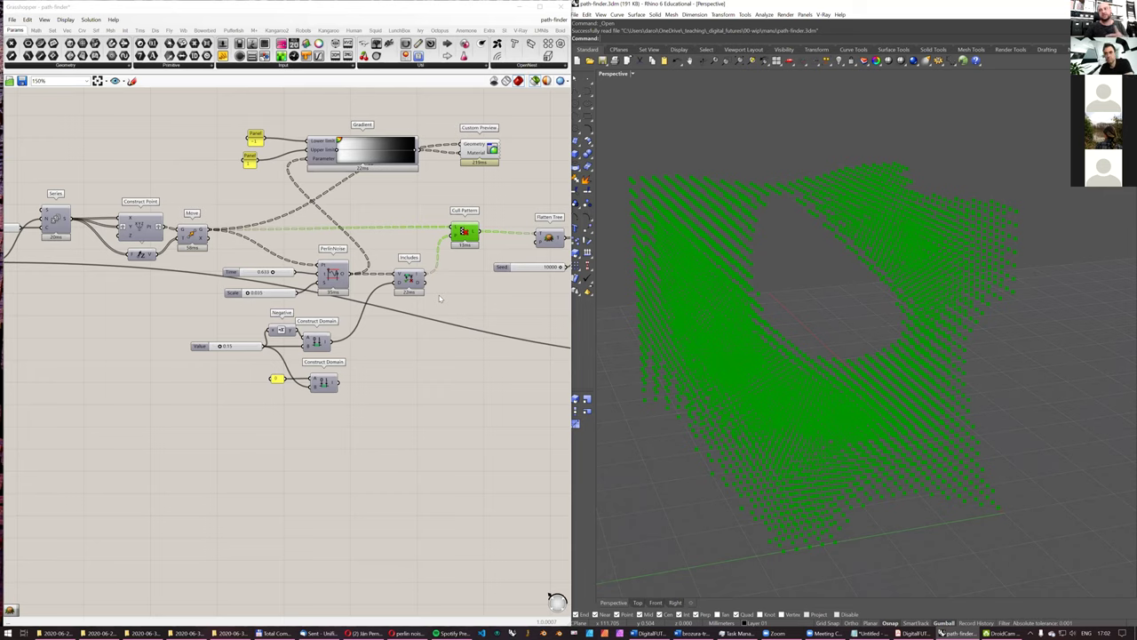
pyautogui.scroll(1, 224, 347)
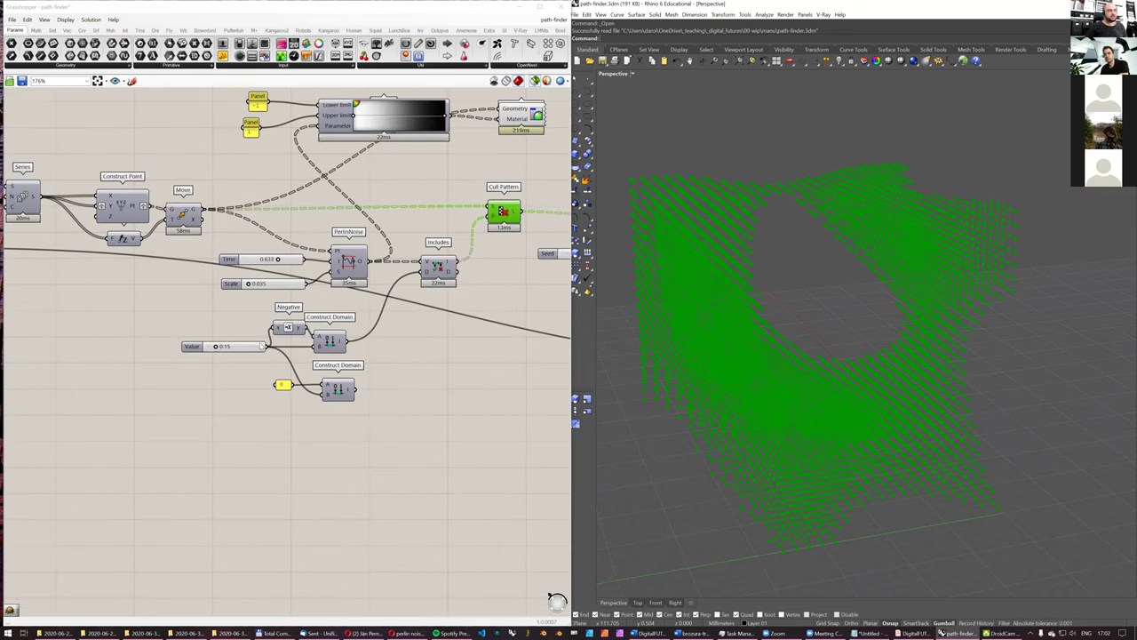
pyautogui.moveTo(437, 316); pyautogui.dragTo(292, 394, button='right')
pyautogui.moveTo(711, 169); pyautogui.dragTo(820, 292, button='right')
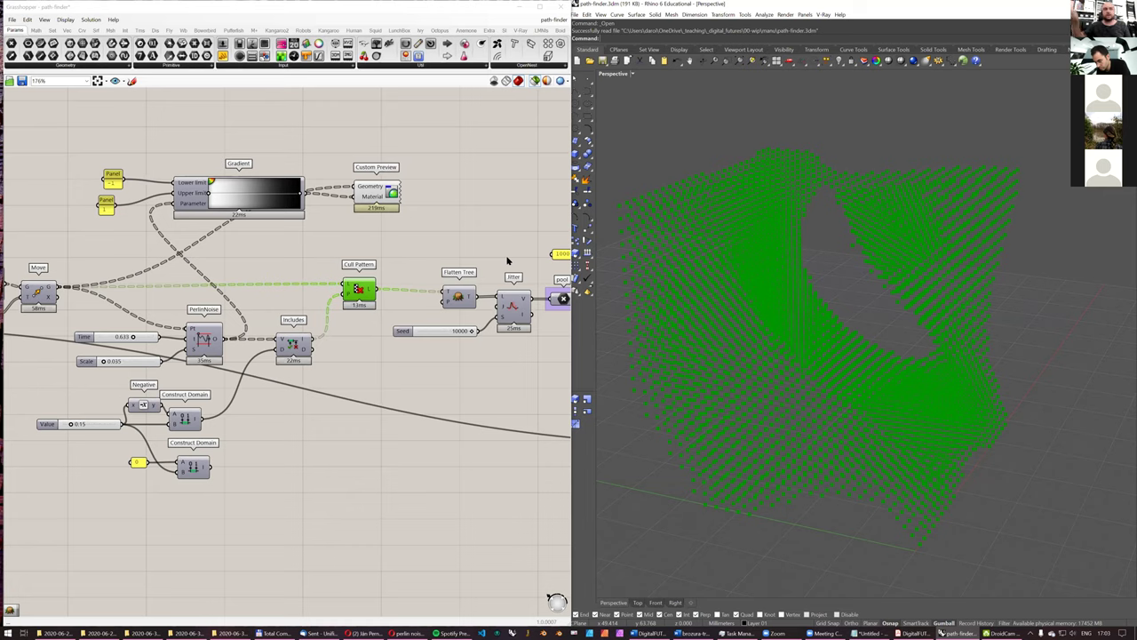
# Step: Trace the definition from Cull Pattern through the Flatten Tree, Jitter and nested loops to the Loop End and Clean Tree components
pyautogui.moveTo(430, 243); pyautogui.dragTo(428, 243, button='right')
pyautogui.scroll(-1, 428, 243)
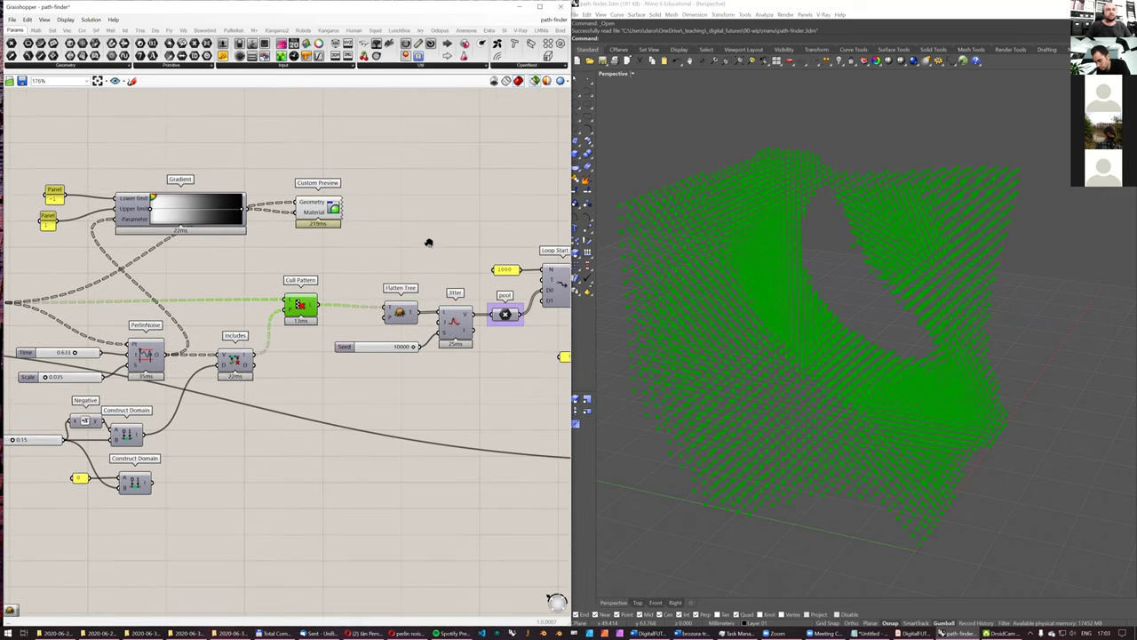
pyautogui.scroll(-1, 428, 249)
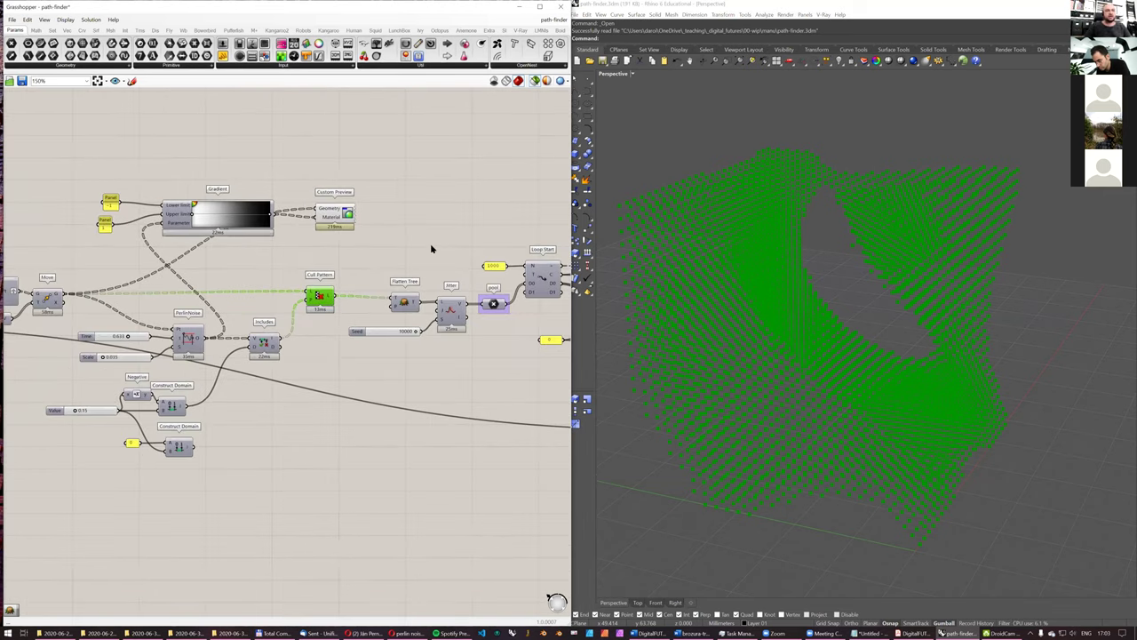
pyautogui.scroll(-1, 431, 249)
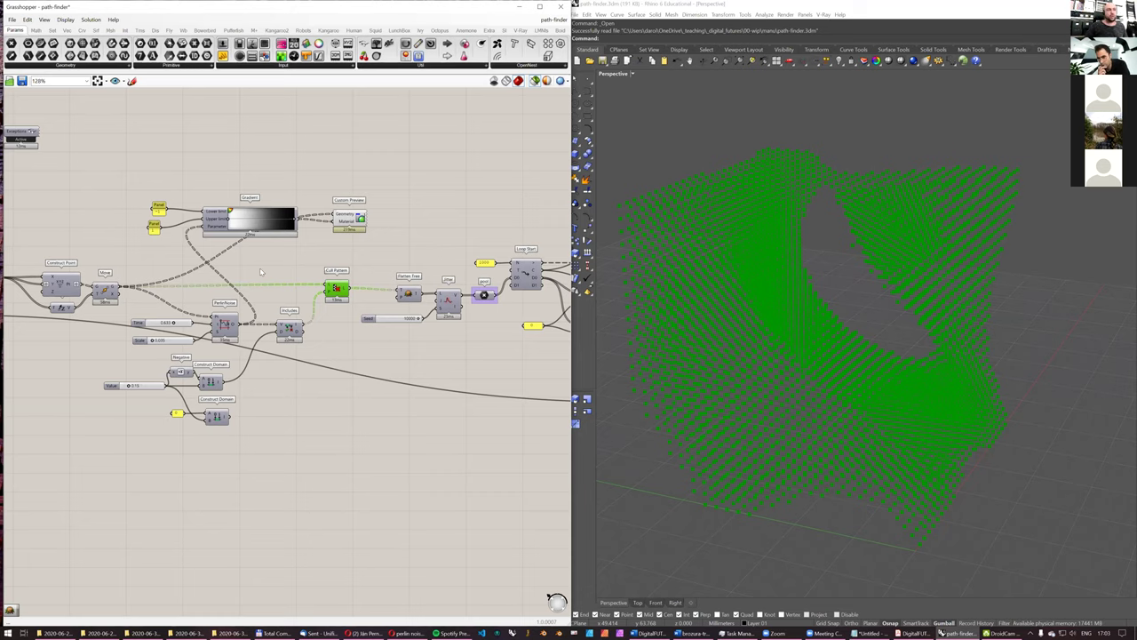
pyautogui.moveTo(260, 272); pyautogui.dragTo(29, 327, button='right')
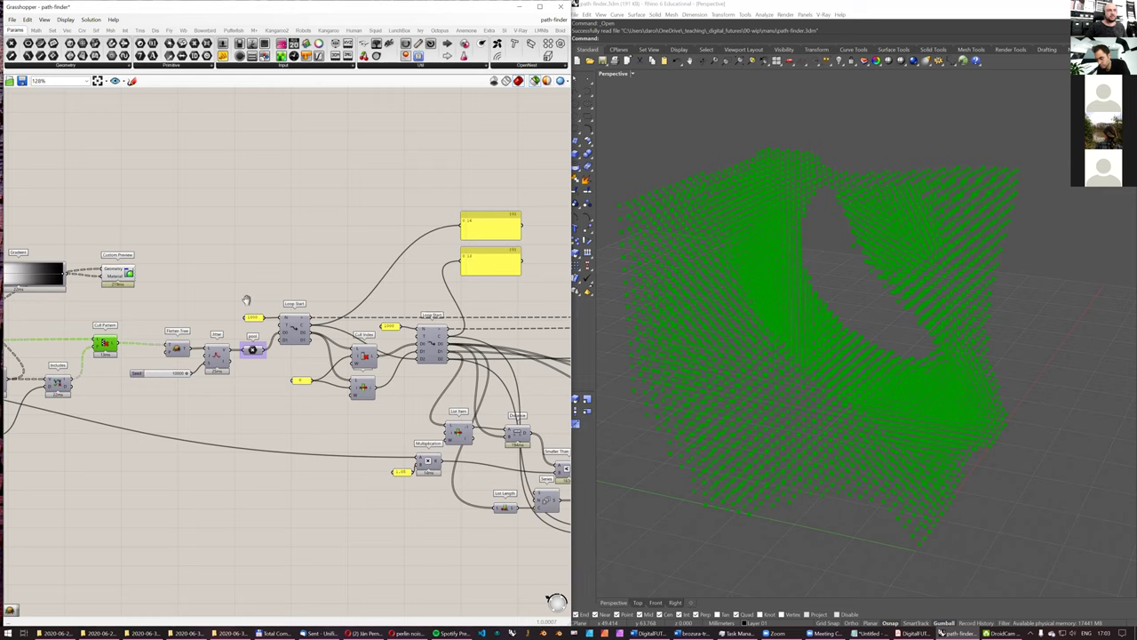
pyautogui.moveTo(555, 290); pyautogui.dragTo(299, 306, button='right')
pyautogui.moveTo(442, 276); pyautogui.dragTo(181, 277, button='right')
pyautogui.moveTo(452, 311); pyautogui.dragTo(211, 314, button='right')
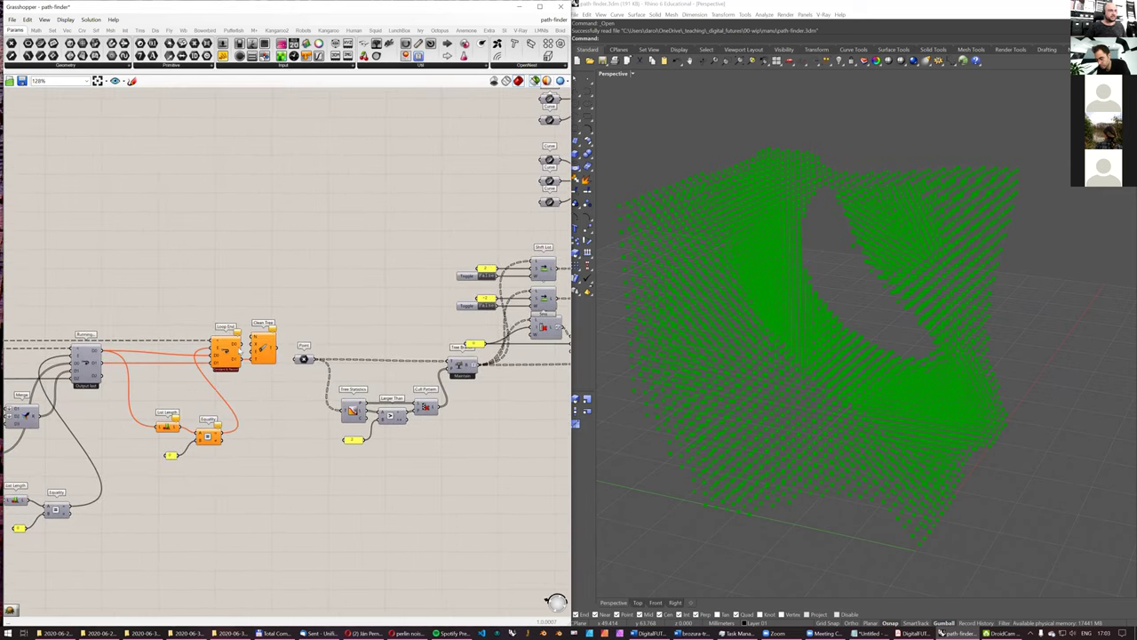
pyautogui.scroll(1, 333, 353)
pyautogui.scroll(1, 283, 360)
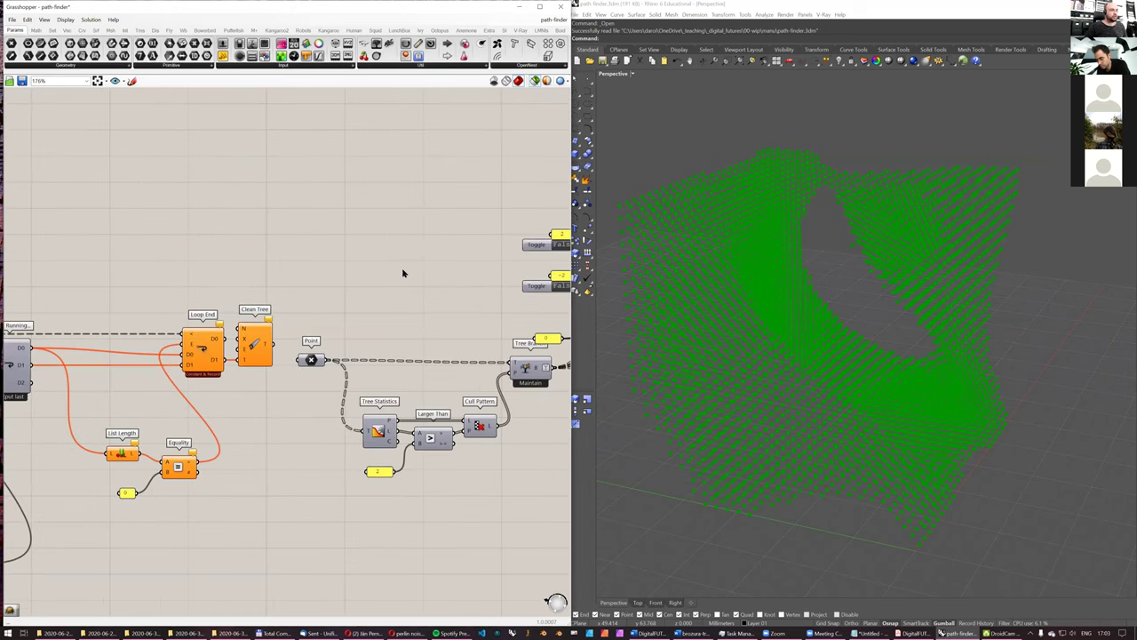
# Step: Add a PolyLine component to the canvas above the Point parameter that follows Clean Tree
pyautogui.moveTo(402, 273); pyautogui.dragTo(328, 257, button='right')
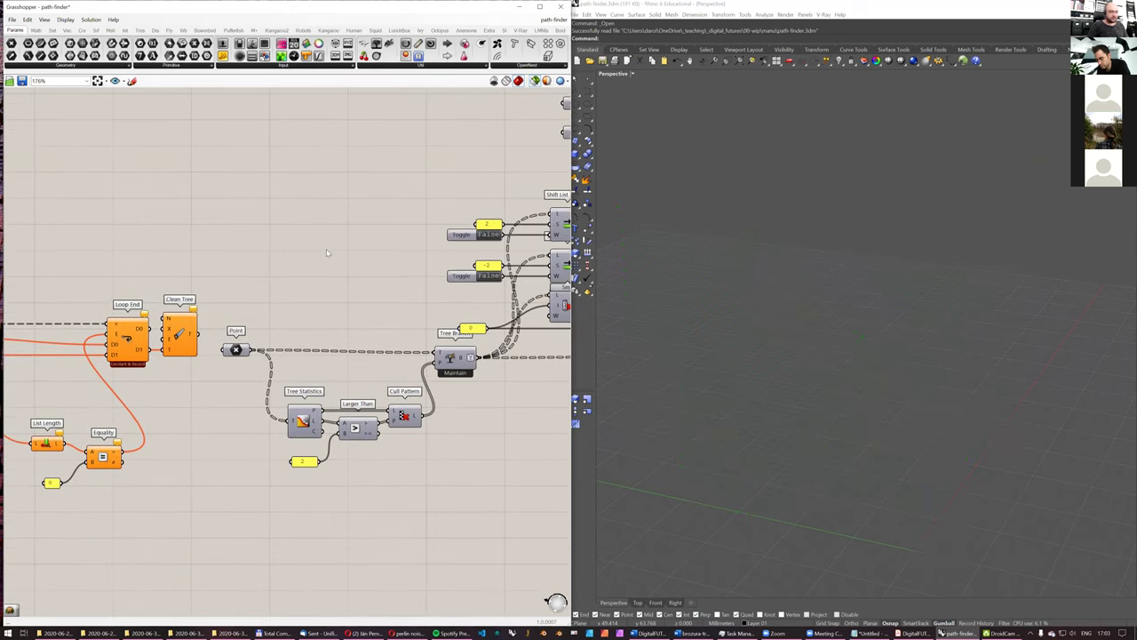
pyautogui.doubleClick(327, 252)
pyautogui.write('polyline')
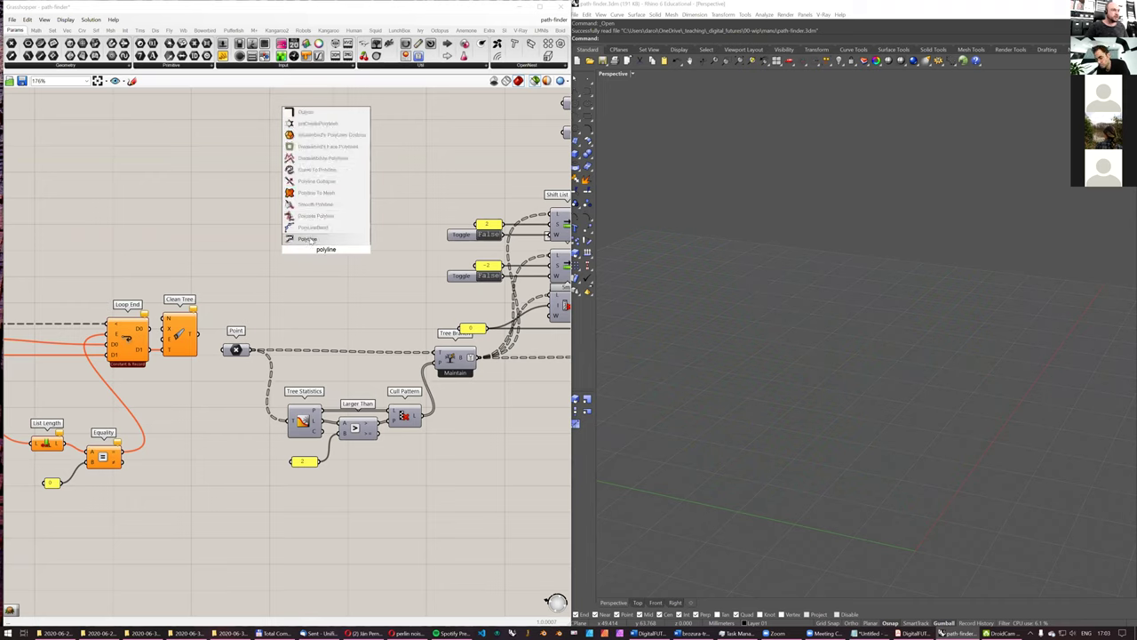
pyautogui.click(307, 239)
# Step: Disable the Loop End component beside Clean Tree
pyautogui.middleClick(214, 221)
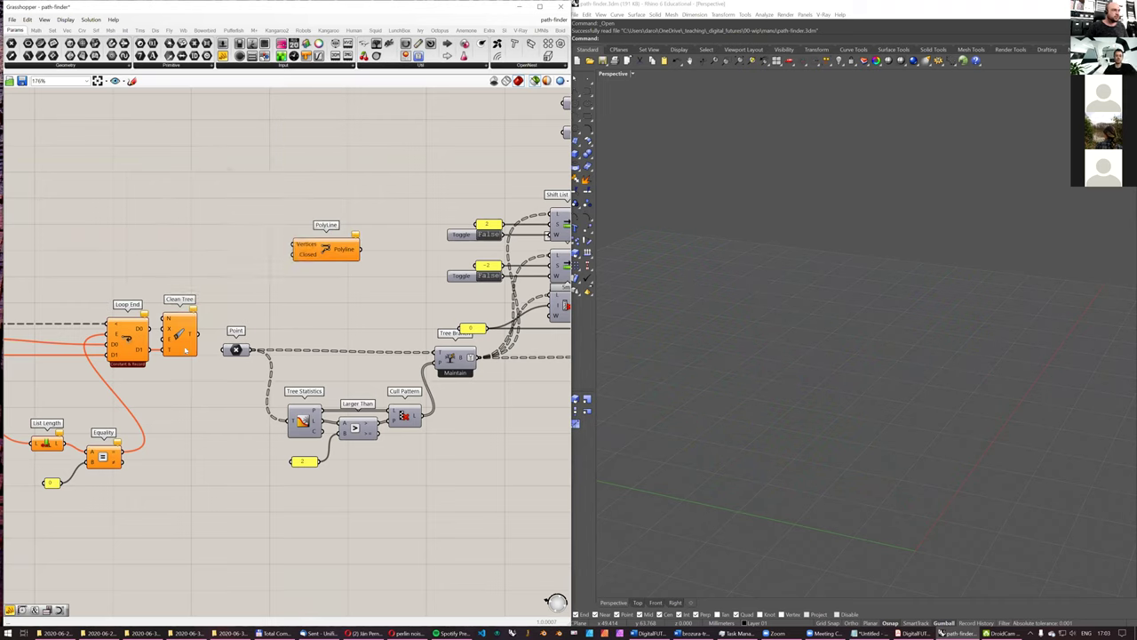
pyautogui.click(133, 341)
pyautogui.middleClick(140, 224)
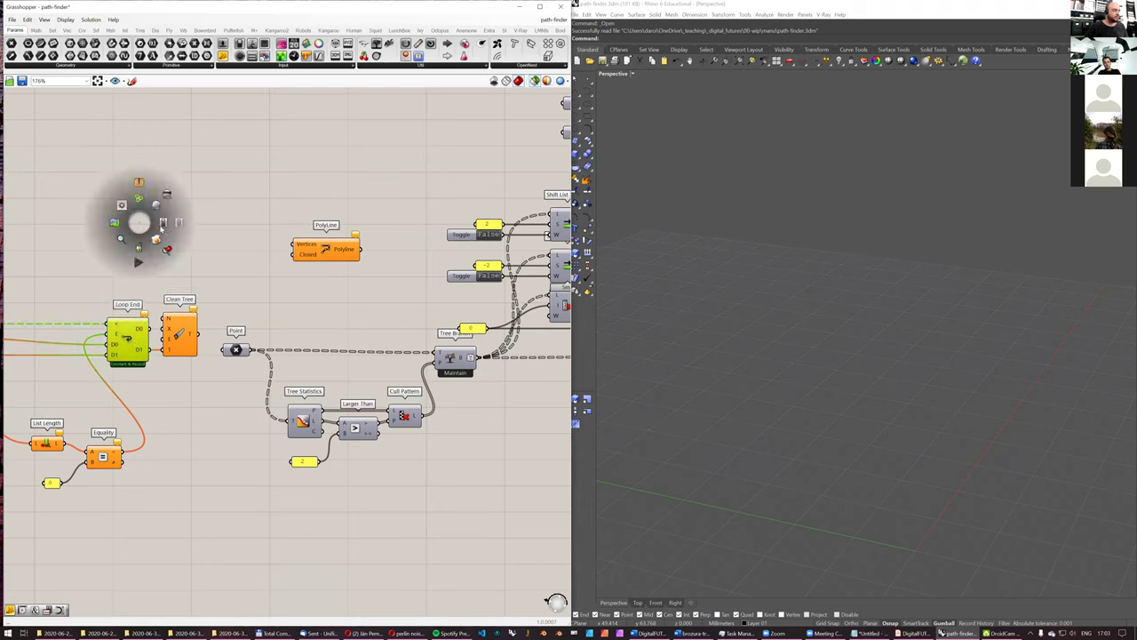
pyautogui.click(179, 224)
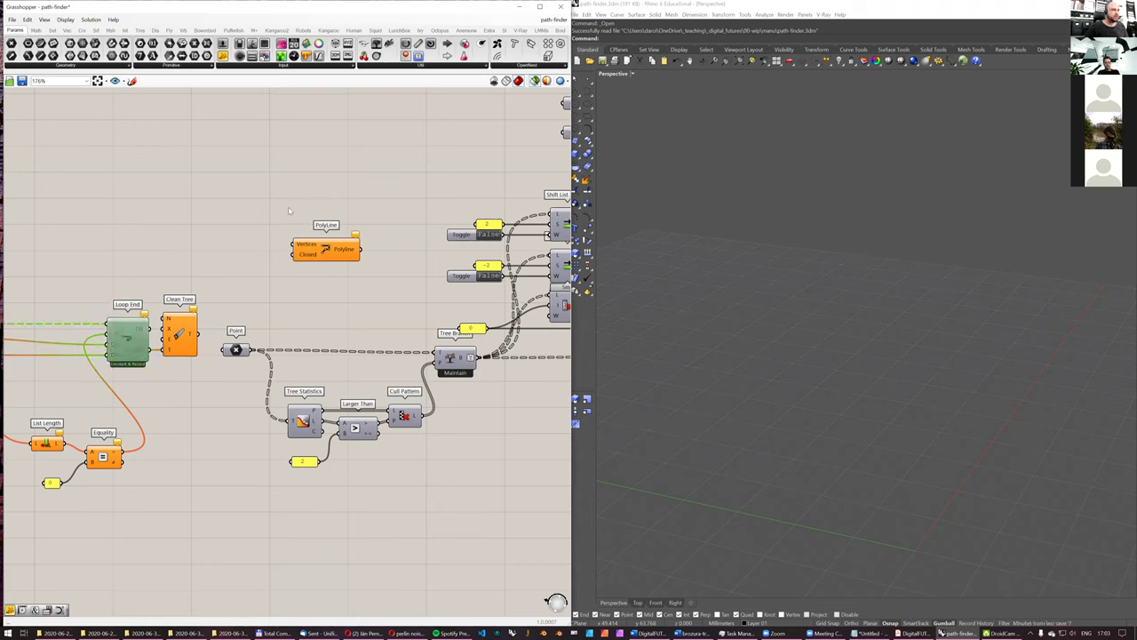
pyautogui.click(294, 306)
# Step: Connect the Point parameter to the PolyLine's Vertices input and inspect the generated polylines in the viewport
pyautogui.click(295, 241)
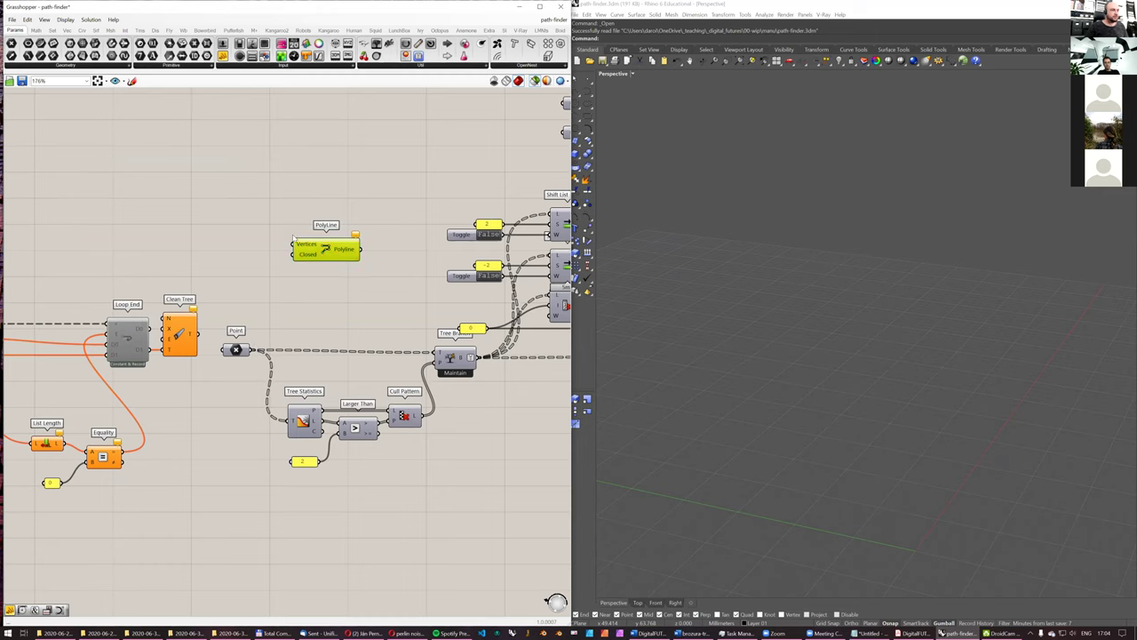
pyautogui.moveTo(295, 246); pyautogui.dragTo(292, 250)
pyautogui.moveTo(772, 257); pyautogui.dragTo(905, 342, button='right')
pyautogui.scroll(6, 896, 308)
pyautogui.scroll(-5, 905, 342)
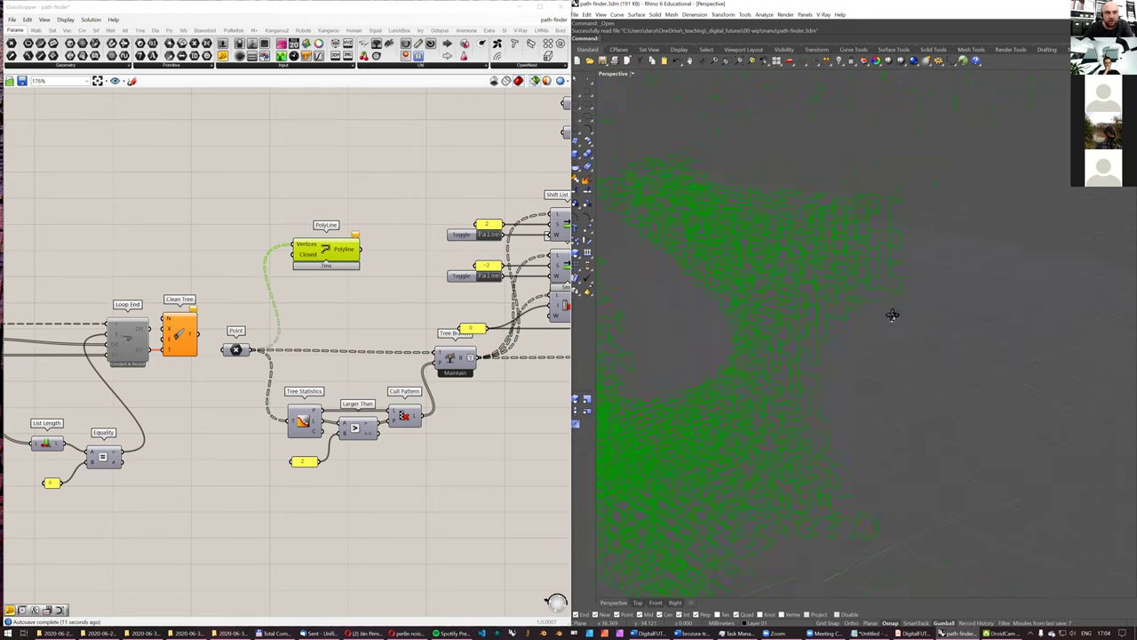
pyautogui.moveTo(799, 389)
pyautogui.mouseDown(button='right')
pyautogui.moveTo(851, 404)
pyautogui.moveTo(734, 401)
pyautogui.moveTo(808, 424)
pyautogui.moveTo(800, 442)
pyautogui.moveTo(723, 402)
pyautogui.moveTo(802, 385)
pyautogui.moveTo(801, 407)
pyautogui.mouseUp(button='right')
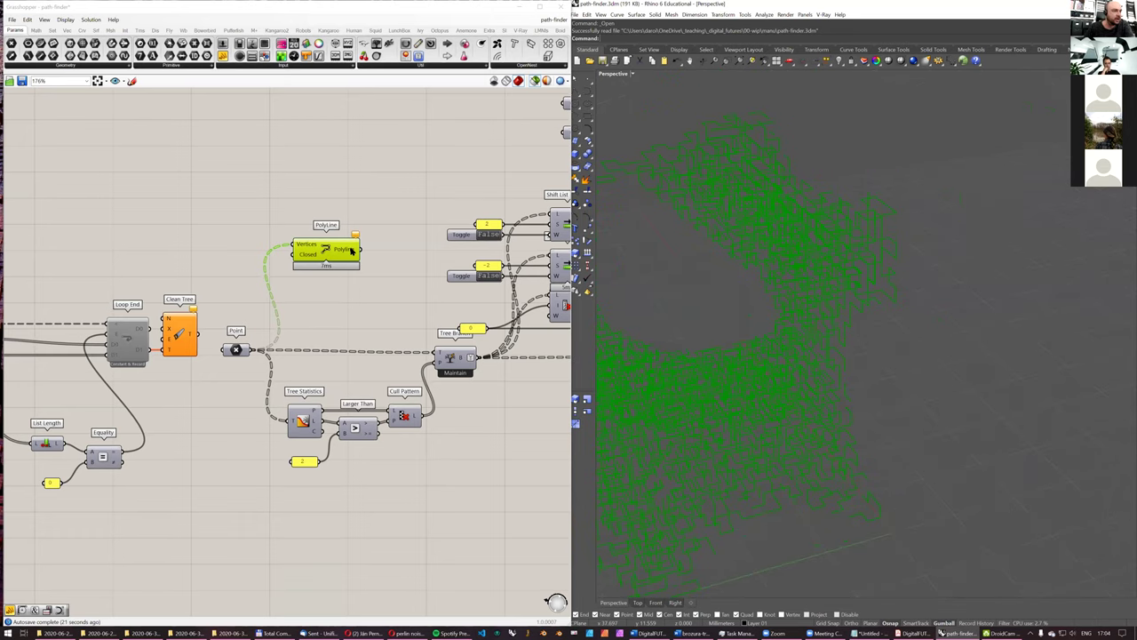
# Step: Check the PolyLine output data and examine the path network up close and from several angles
pyautogui.moveTo(351, 252)
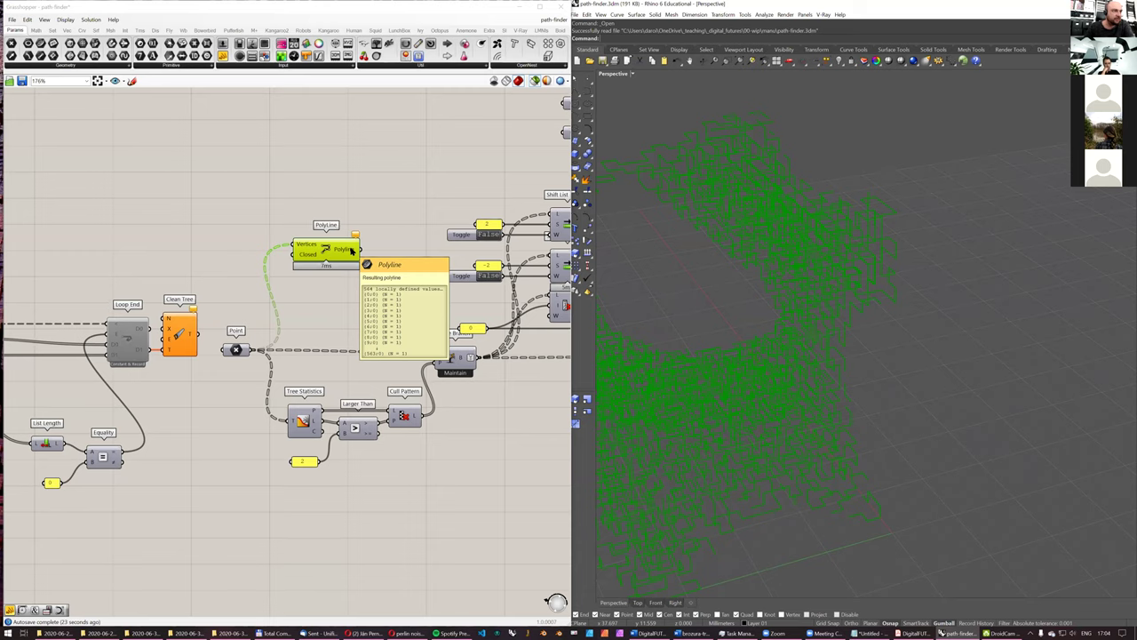
pyautogui.moveTo(909, 300); pyautogui.dragTo(819, 287, button='right')
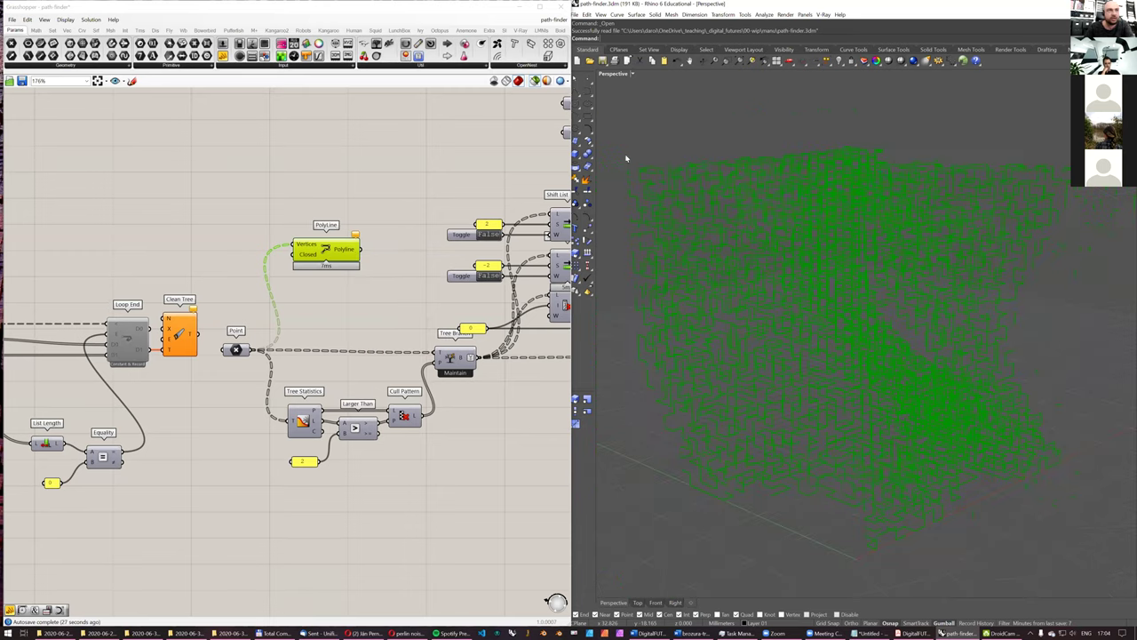
pyautogui.scroll(5, 723, 231)
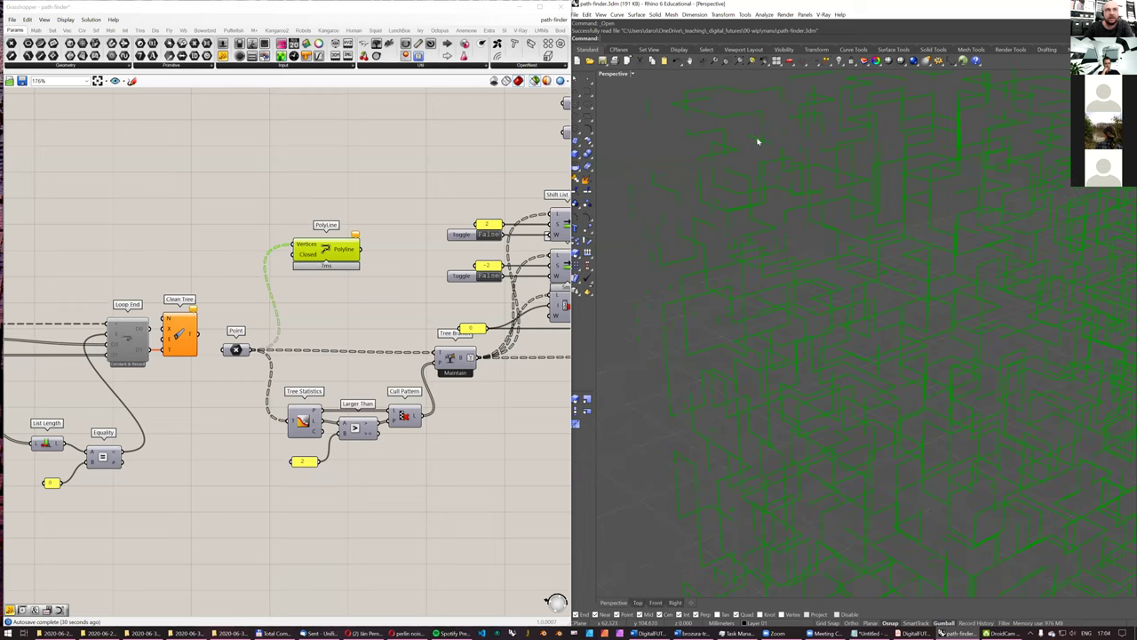
pyautogui.moveTo(851, 300); pyautogui.dragTo(832, 277, button='right')
pyautogui.moveTo(905, 261); pyautogui.dragTo(894, 318, button='right')
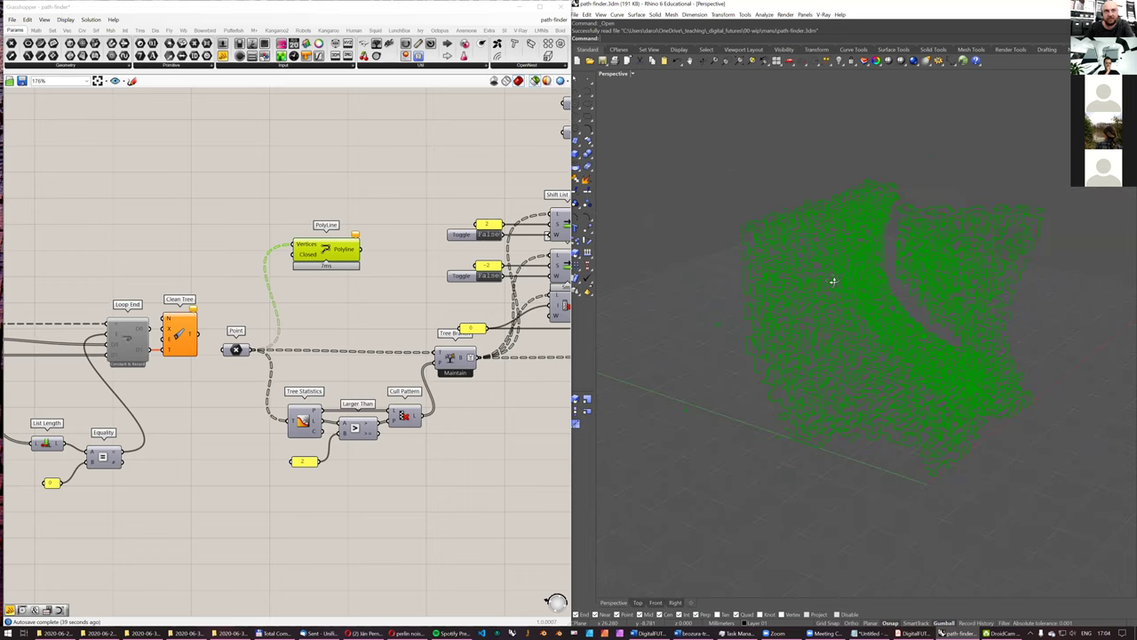
pyautogui.moveTo(840, 287); pyautogui.dragTo(763, 222, button='right')
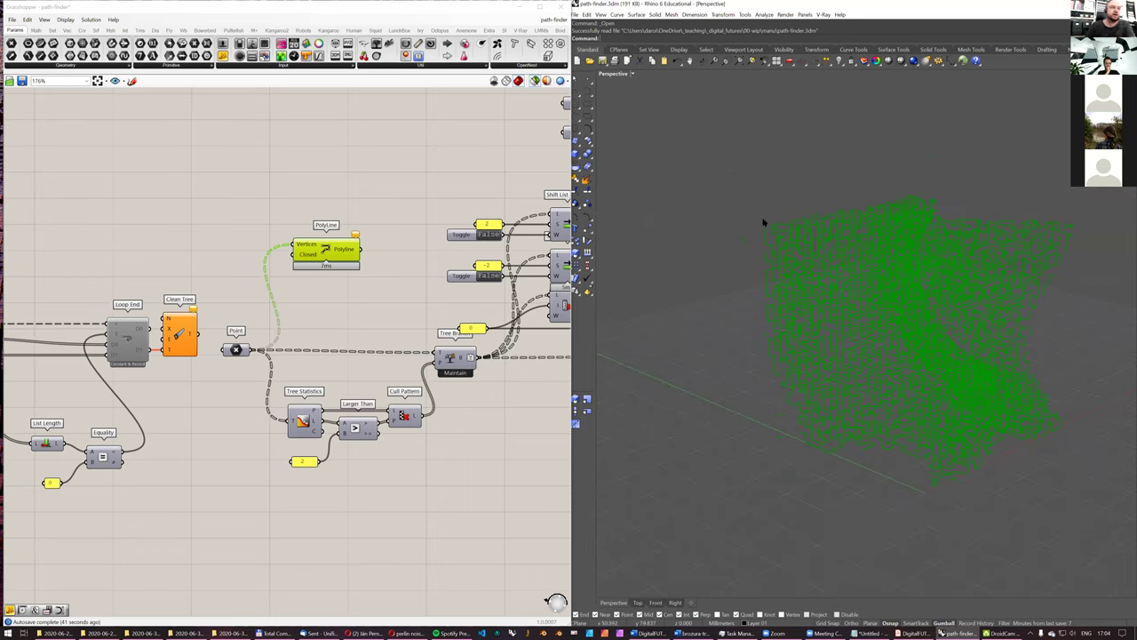
pyautogui.scroll(-4, 306, 259)
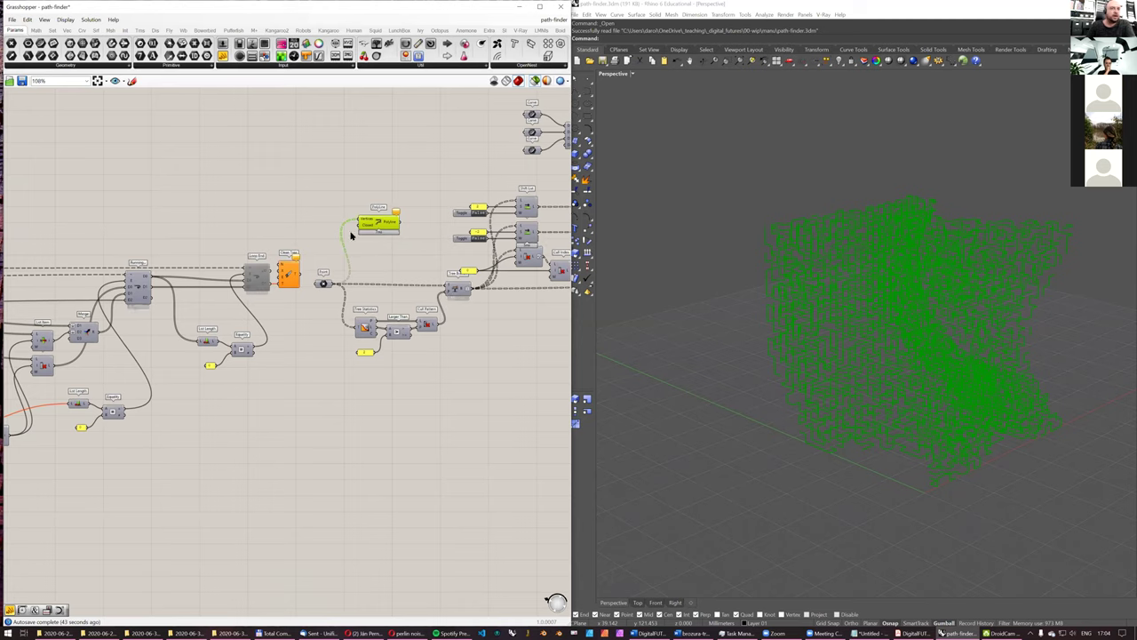
pyautogui.moveTo(834, 292); pyautogui.dragTo(880, 298, button='right')
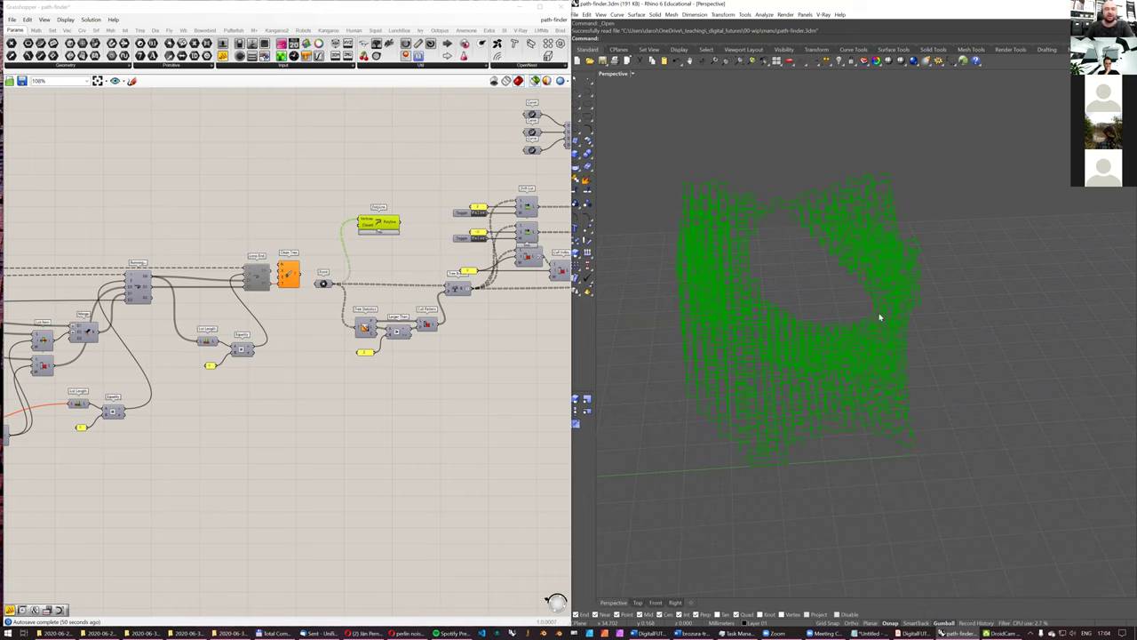
pyautogui.moveTo(918, 279); pyautogui.dragTo(945, 299, button='right')
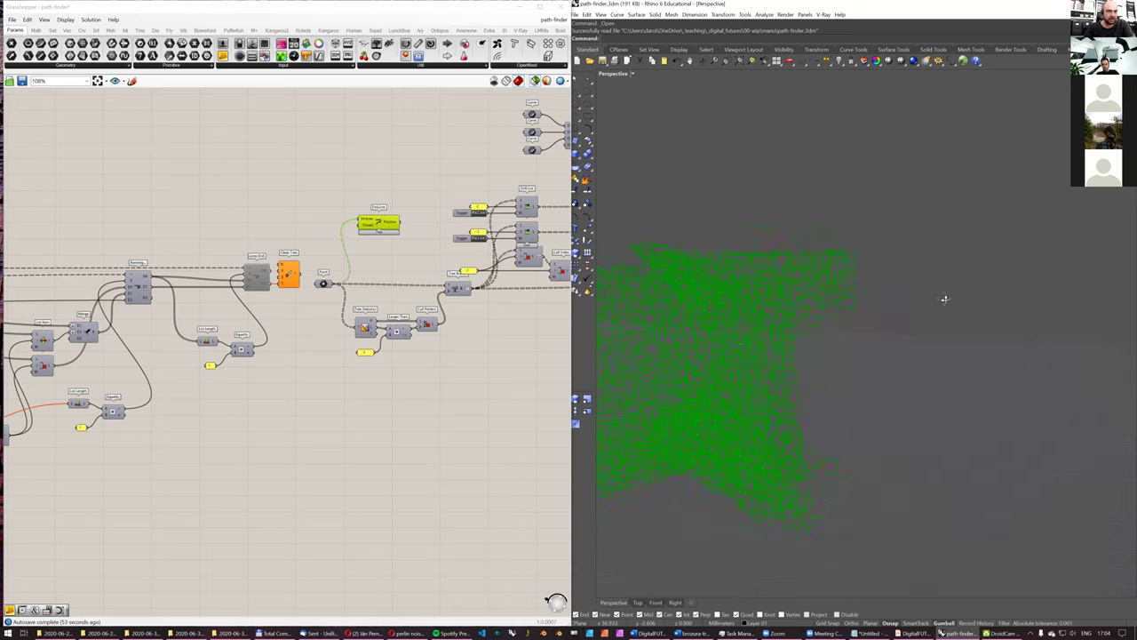
# Step: Add a List Item component above PolyLine and feed its List input with the flattened Polyline output
pyautogui.scroll(-5, 267, 207)
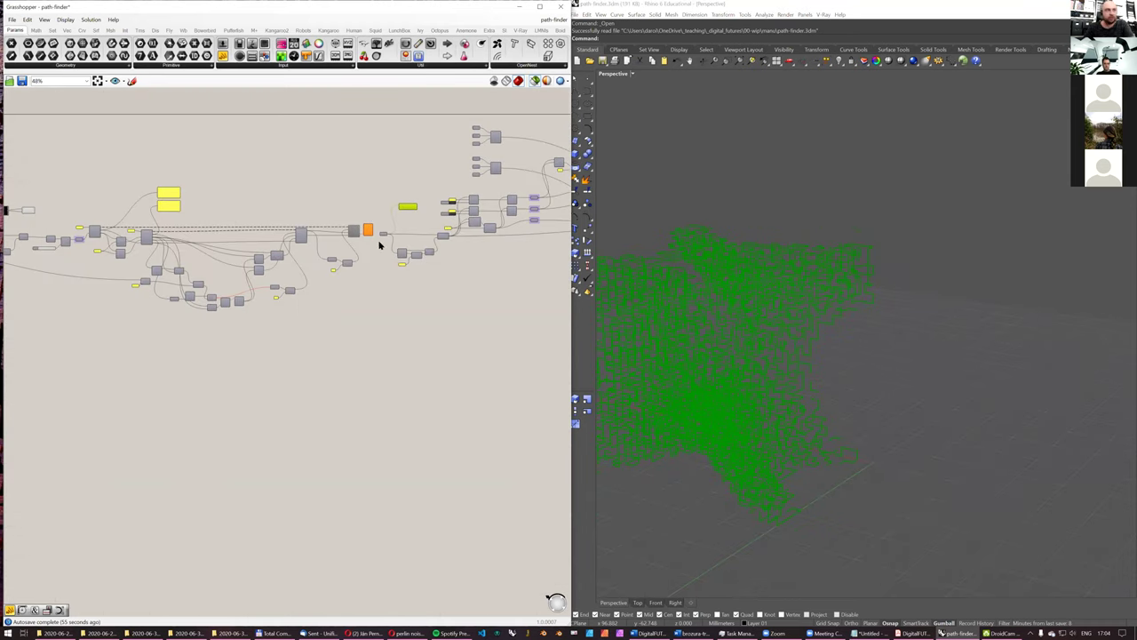
pyautogui.moveTo(793, 328); pyautogui.dragTo(798, 321, button='right')
pyautogui.moveTo(449, 210); pyautogui.dragTo(357, 253, button='right')
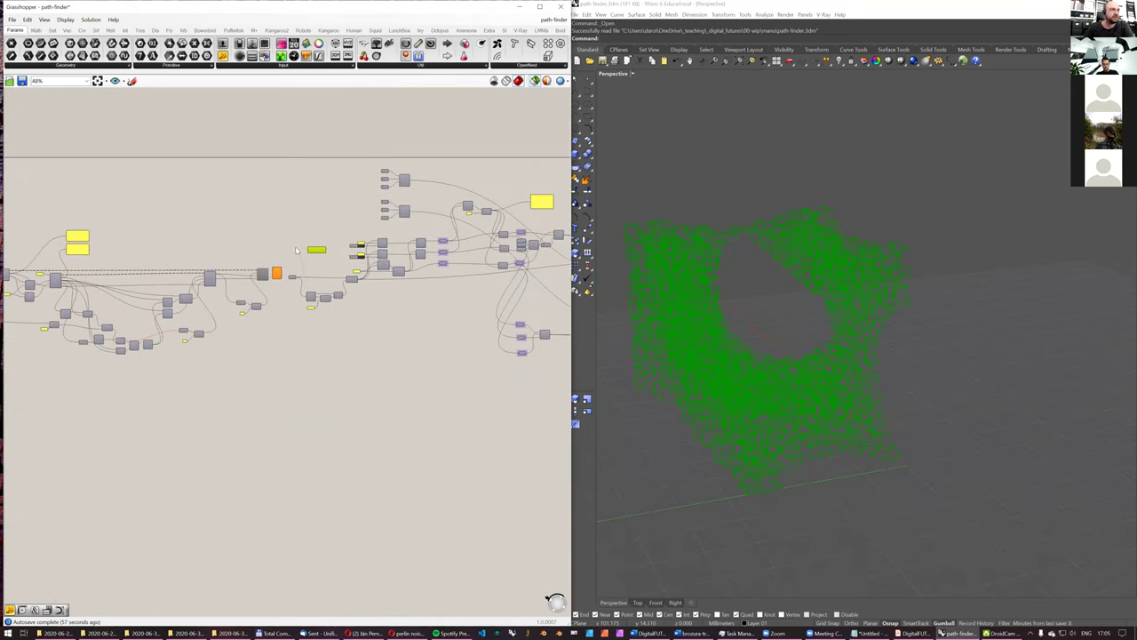
pyautogui.scroll(6, 300, 246)
pyautogui.moveTo(350, 255)
pyautogui.mouseDown()
pyautogui.moveTo(310, 219)
pyautogui.moveTo(328, 256)
pyautogui.mouseUp()
pyautogui.moveTo(328, 256); pyautogui.dragTo(392, 336, button='right')
pyautogui.keyDown('shift'); pyautogui.moveTo(694, 239); pyautogui.dragTo(782, 210, button='right'); pyautogui.keyUp('shift')
pyautogui.doubleClick(326, 228)
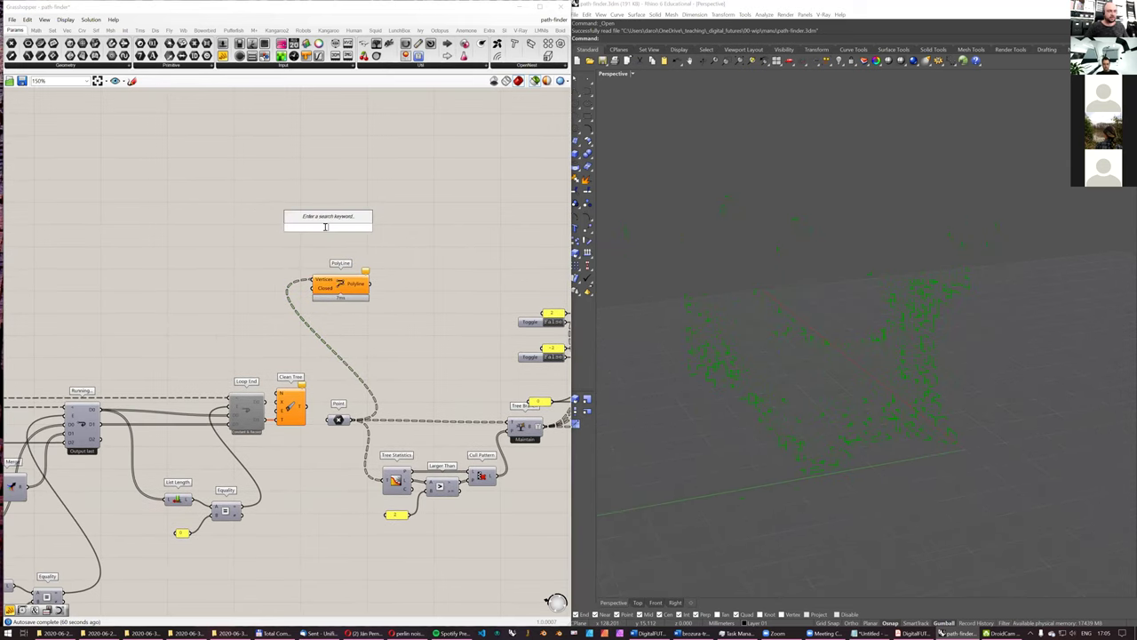
pyautogui.write('item')
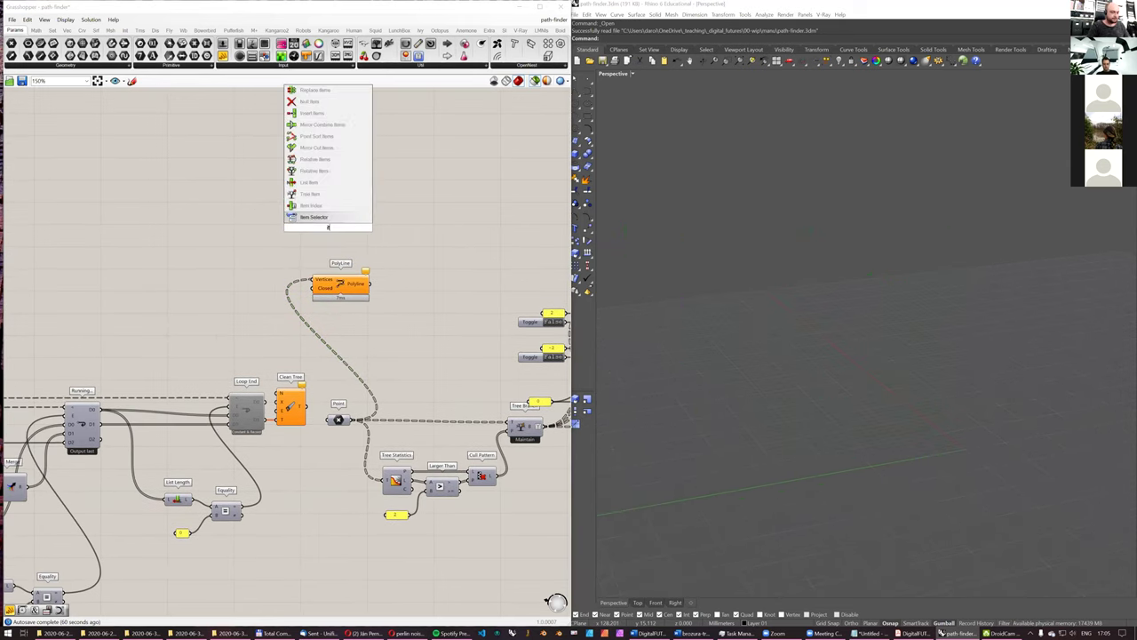
pyautogui.click(309, 205)
pyautogui.moveTo(378, 209); pyautogui.dragTo(402, 197)
pyautogui.moveTo(368, 283); pyautogui.dragTo(384, 189)
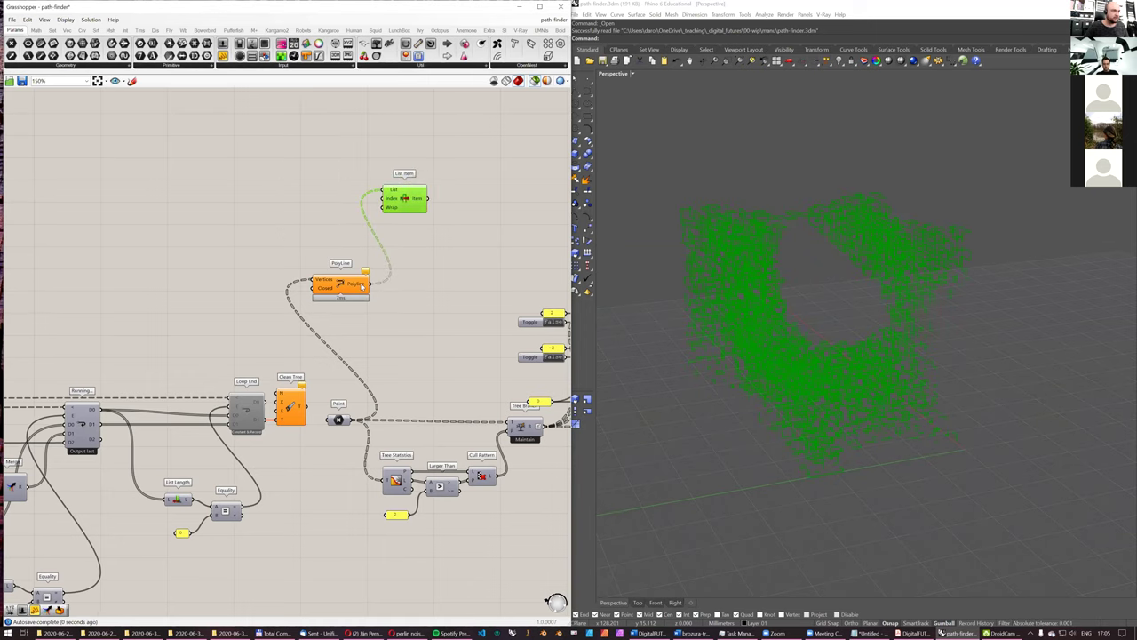
pyautogui.rightClick(365, 285)
pyautogui.click(387, 326)
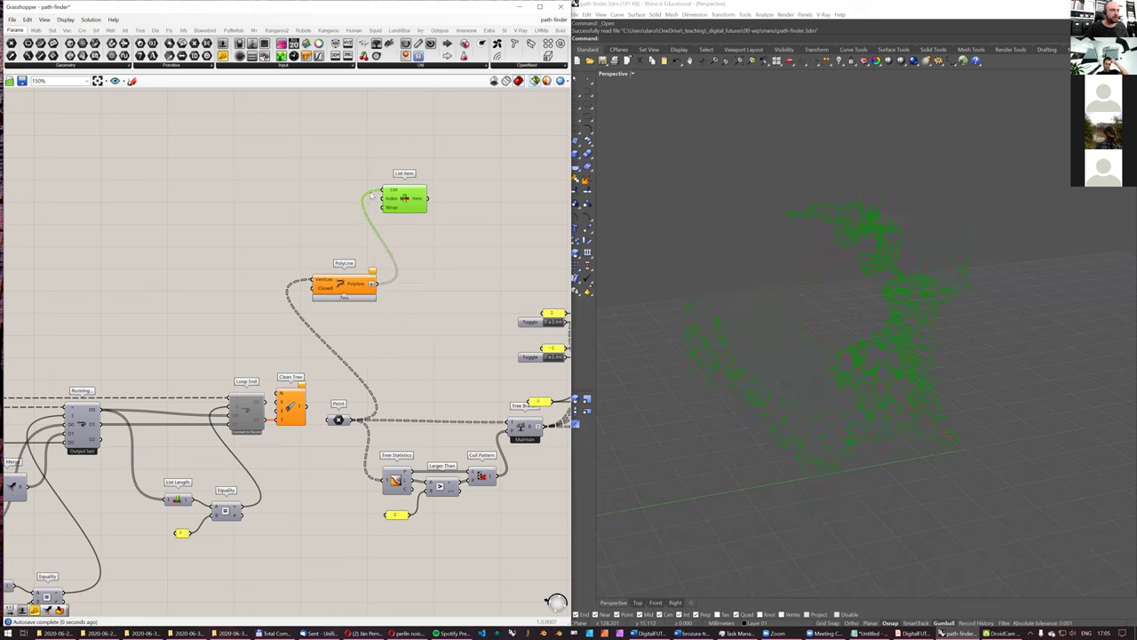
# Step: Add a Number Slider at 0, wire it to List Item's Index input, and lengthen it beside the component
pyautogui.doubleClick(303, 189)
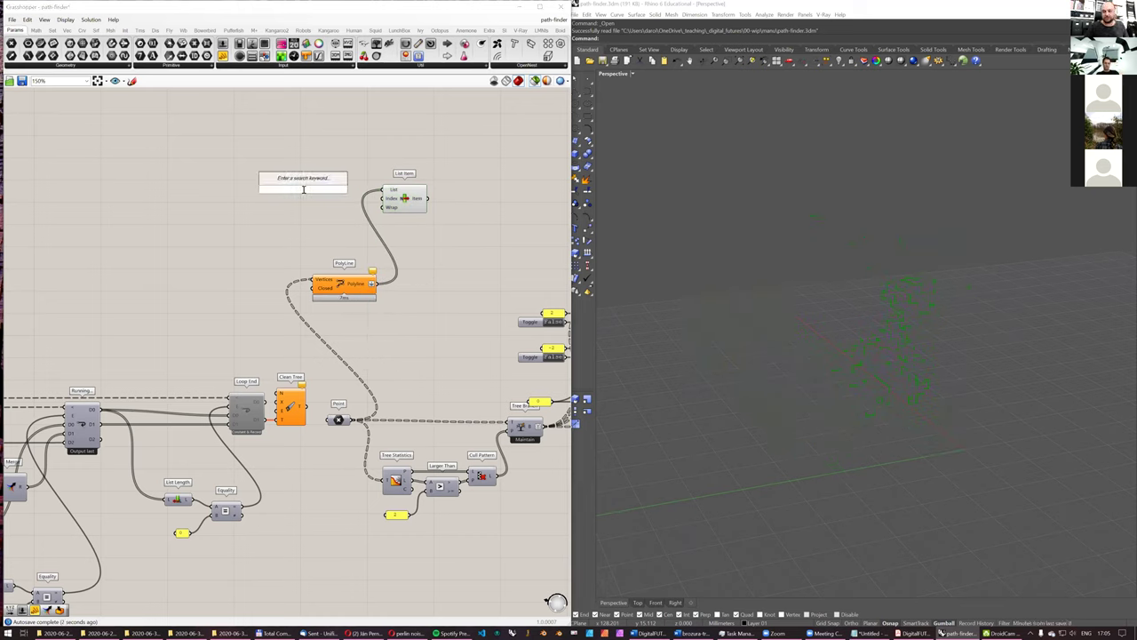
pyautogui.write('3')
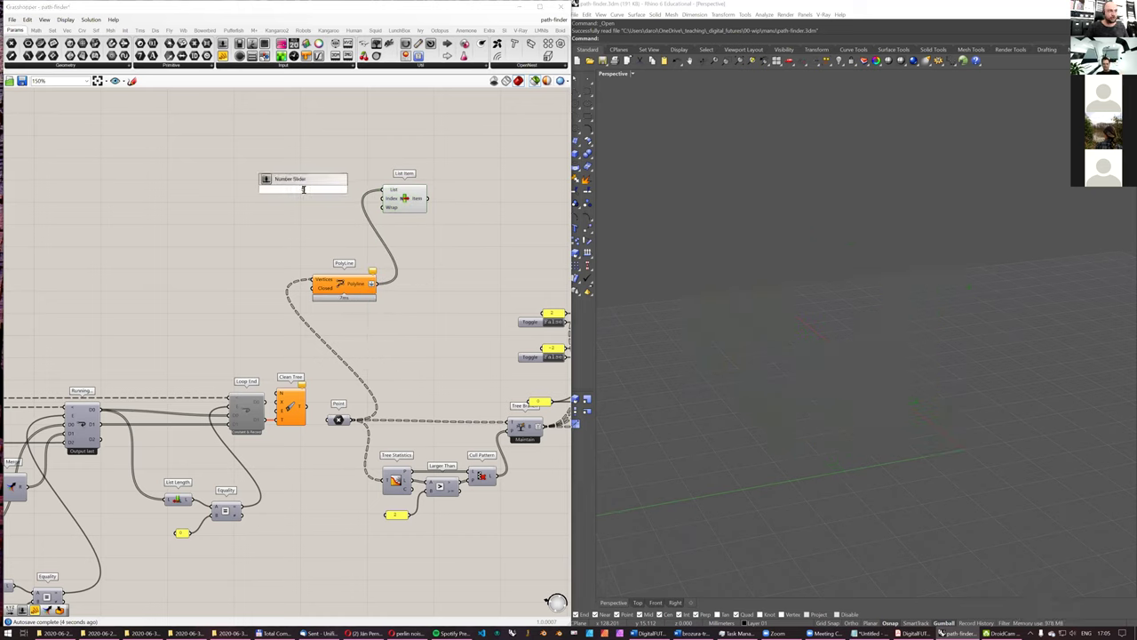
pyautogui.press('Return')
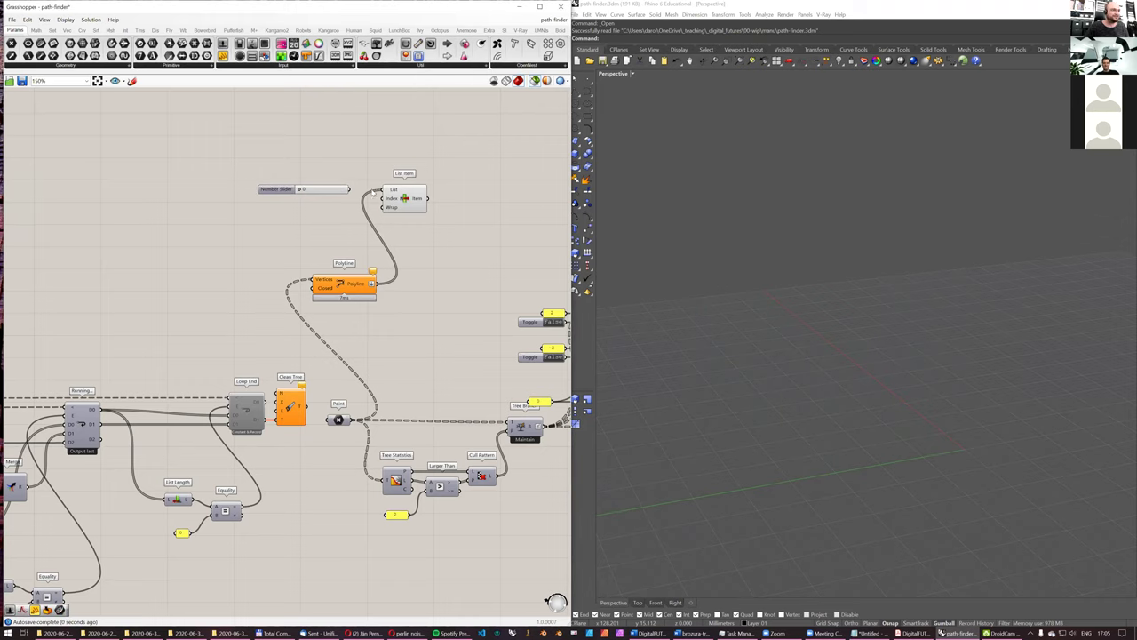
pyautogui.moveTo(353, 190); pyautogui.dragTo(382, 199)
pyautogui.click(420, 200)
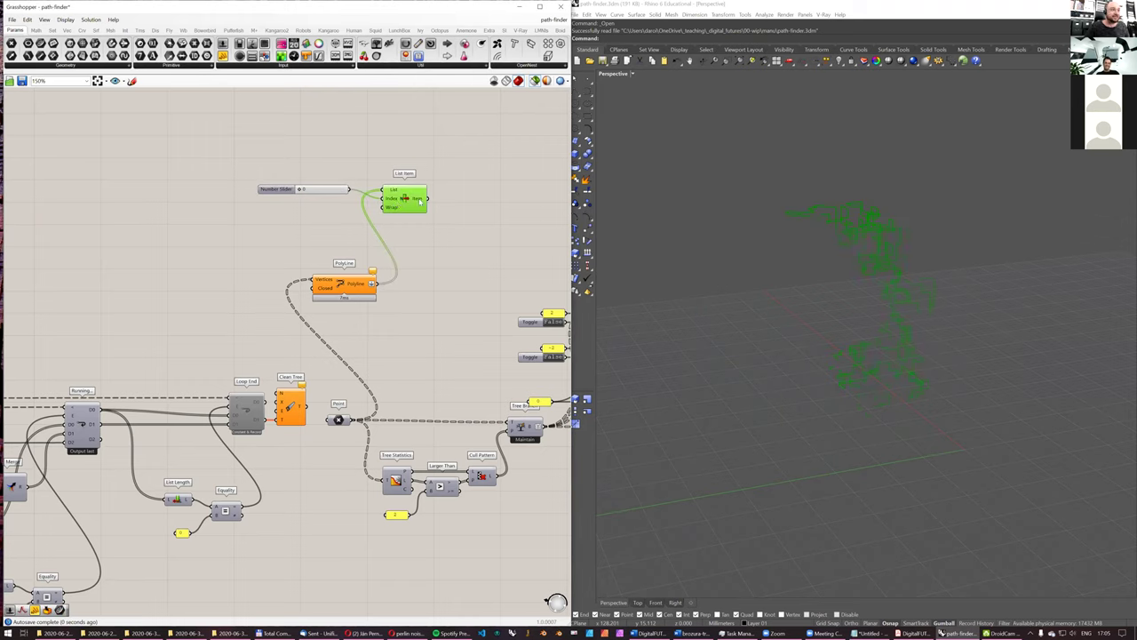
pyautogui.moveTo(267, 194); pyautogui.dragTo(225, 204)
pyautogui.moveTo(312, 199); pyautogui.dragTo(352, 198)
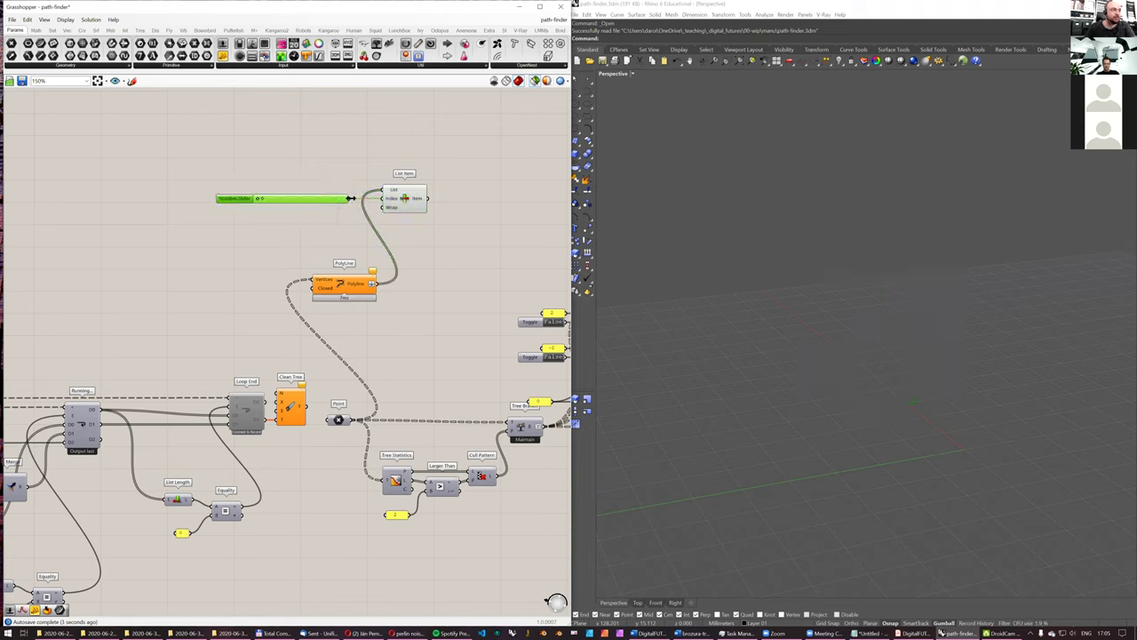
# Step: Preview the single path from List Item and step through other paths by moving the index slider to 26
pyautogui.click(404, 197)
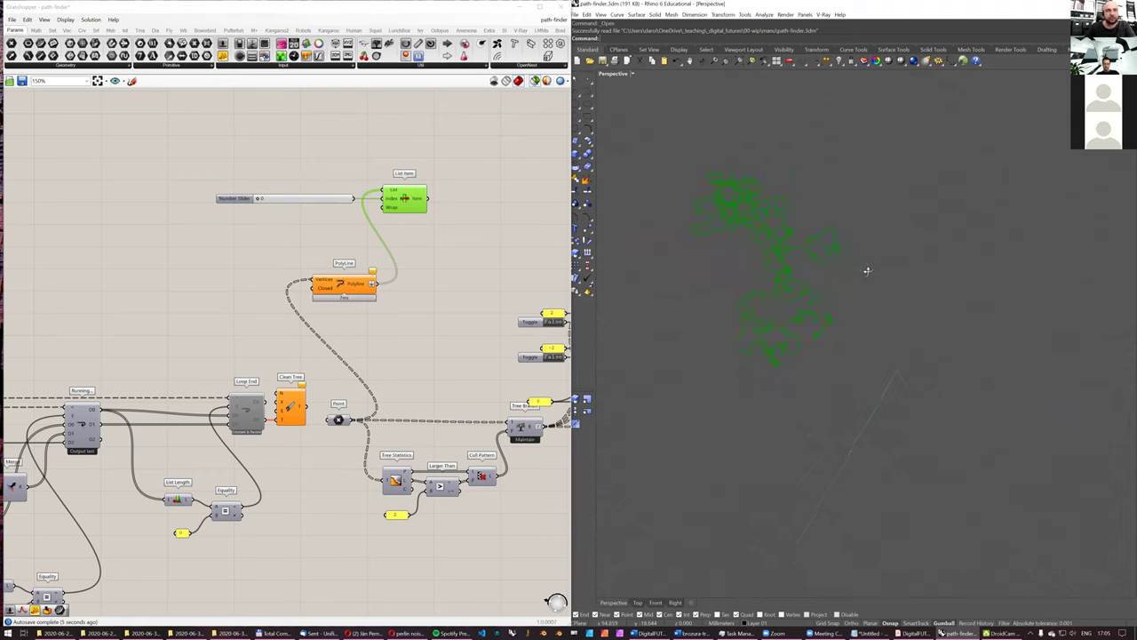
pyautogui.moveTo(863, 344); pyautogui.dragTo(842, 336, button='right')
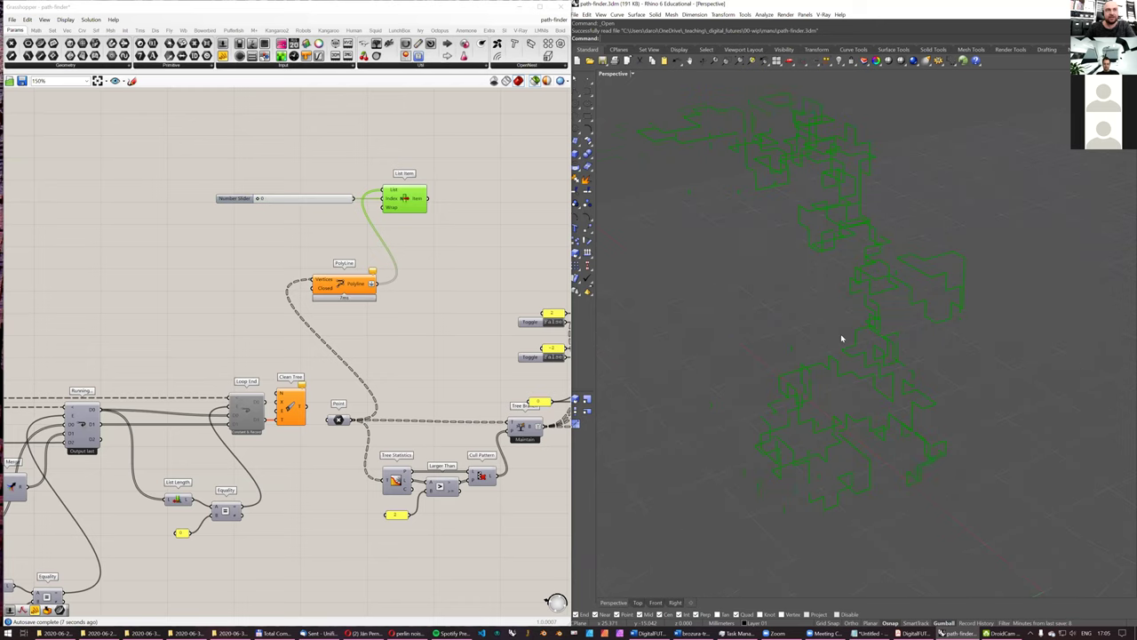
pyautogui.moveTo(258, 199); pyautogui.dragTo(261, 199)
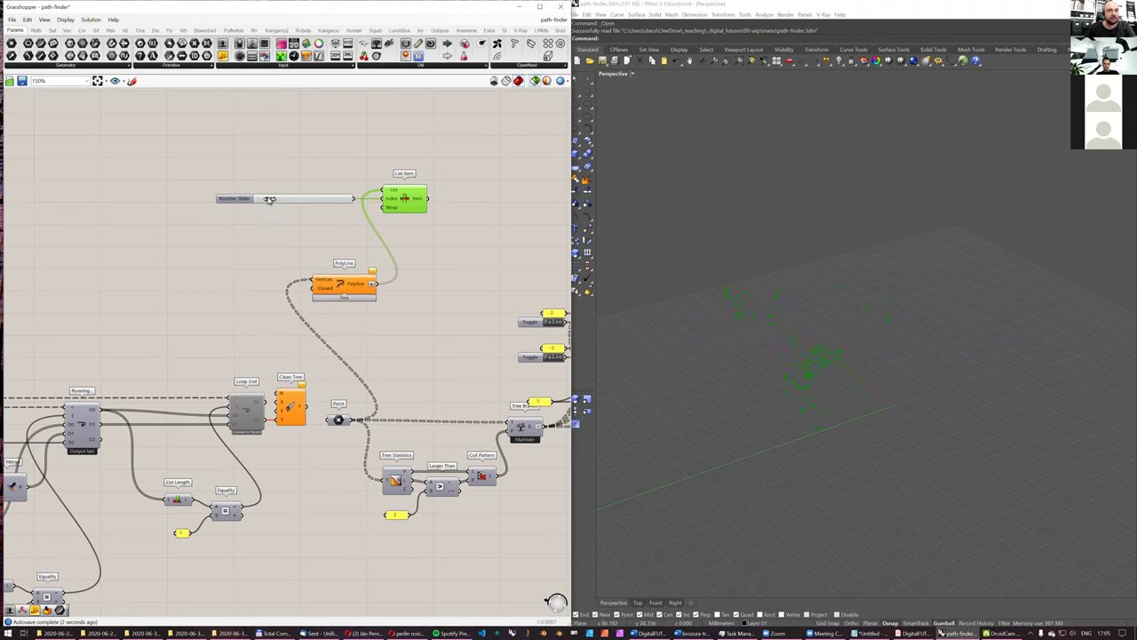
pyautogui.moveTo(279, 199); pyautogui.dragTo(281, 199)
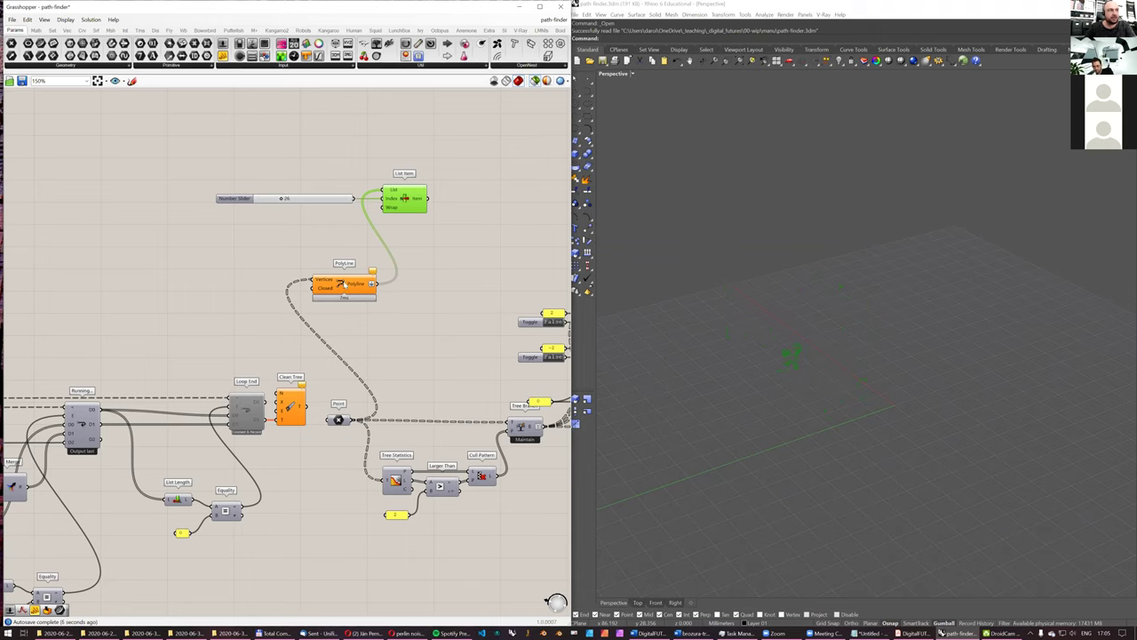
# Step: Preview the full PolyLine output and examine the whole path network from several angles
pyautogui.click(345, 284)
pyautogui.moveTo(853, 345); pyautogui.dragTo(807, 341, button='right')
pyautogui.moveTo(912, 338); pyautogui.dragTo(861, 347, button='right')
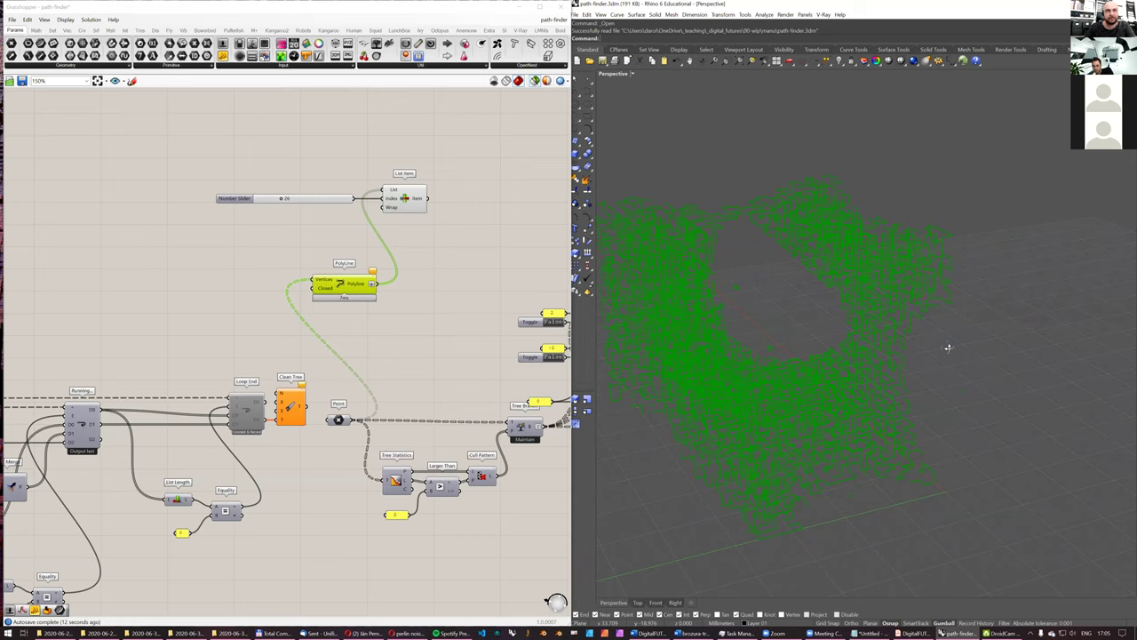
pyautogui.moveTo(935, 330); pyautogui.dragTo(880, 338, button='right')
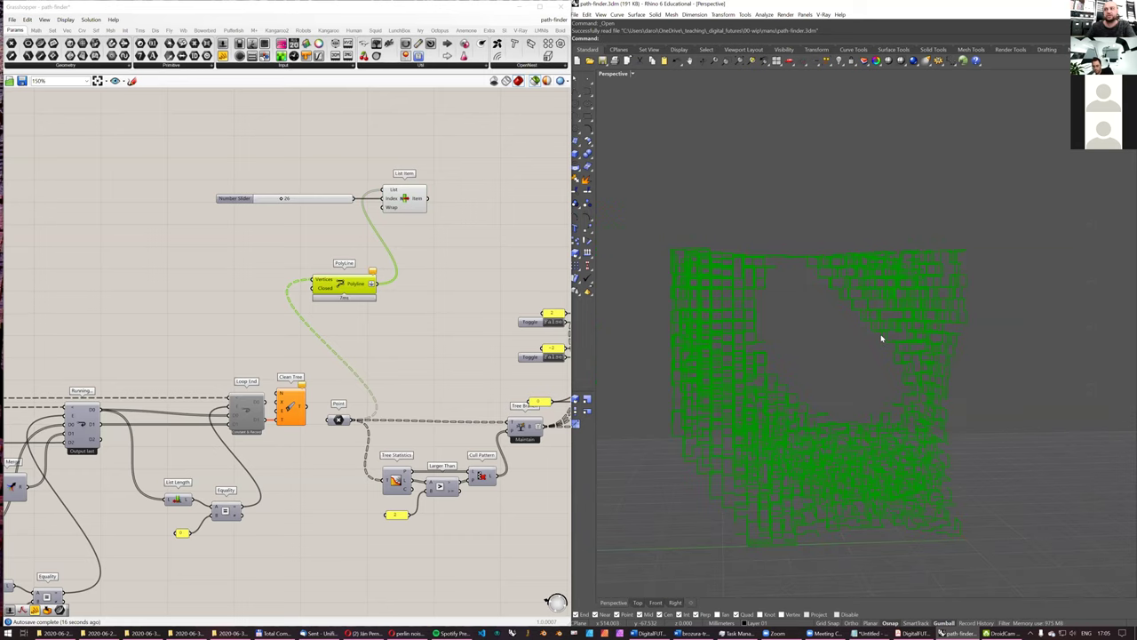
pyautogui.moveTo(789, 319); pyautogui.dragTo(769, 304, button='right')
pyautogui.moveTo(841, 327); pyautogui.dragTo(732, 291, button='right')
# Step: Set the Count slider feeding the Series component at the start of the definition to 10
pyautogui.scroll(-1, 395, 229)
pyautogui.scroll(-4, 404, 222)
pyautogui.scroll(4, 387, 215)
pyautogui.scroll(-4, 407, 243)
pyautogui.moveTo(470, 246)
pyautogui.mouseDown(button='right')
pyautogui.moveTo(386, 244)
pyautogui.moveTo(477, 230)
pyautogui.mouseUp(button='right')
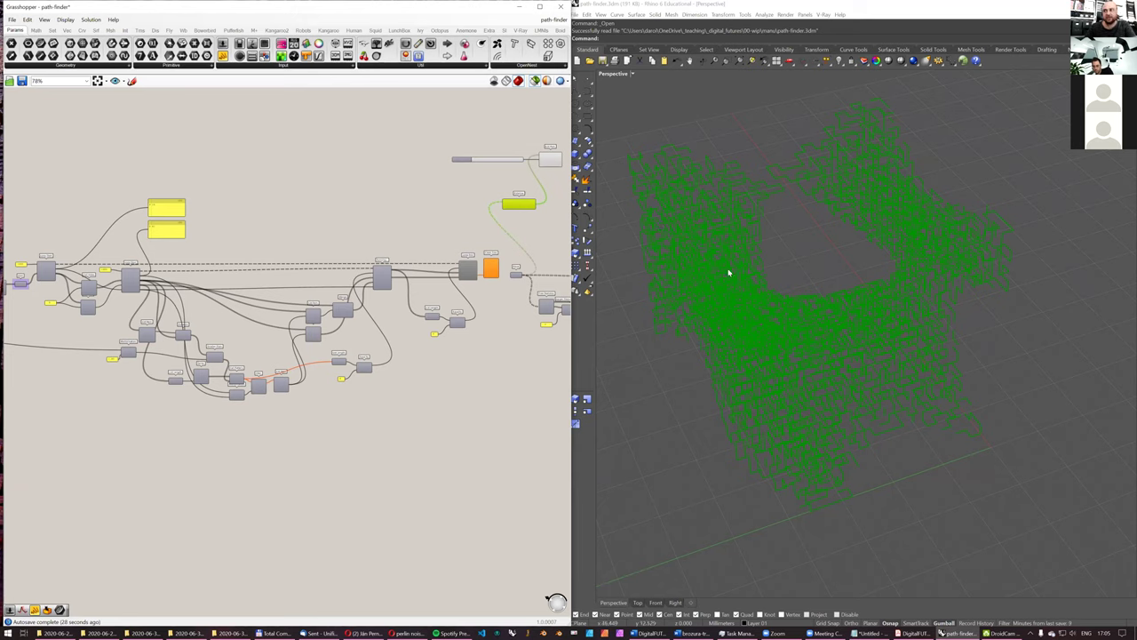
pyautogui.moveTo(170, 203); pyautogui.dragTo(342, 168, button='right')
pyautogui.scroll(4, 285, 220)
pyautogui.moveTo(285, 220); pyautogui.dragTo(505, 220, button='right')
pyautogui.scroll(-2, 412, 205)
pyautogui.moveTo(267, 213); pyautogui.dragTo(515, 203, button='right')
pyautogui.scroll(4, 205, 224)
pyautogui.moveTo(93, 236); pyautogui.dragTo(235, 211, button='right')
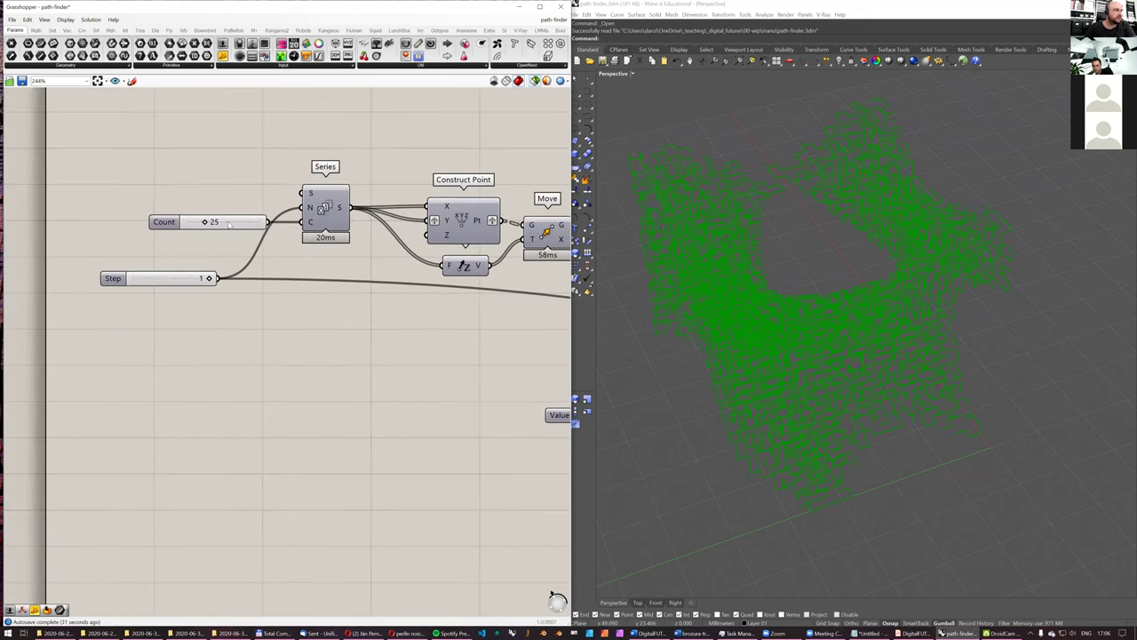
pyautogui.doubleClick(229, 224)
pyautogui.write('10')
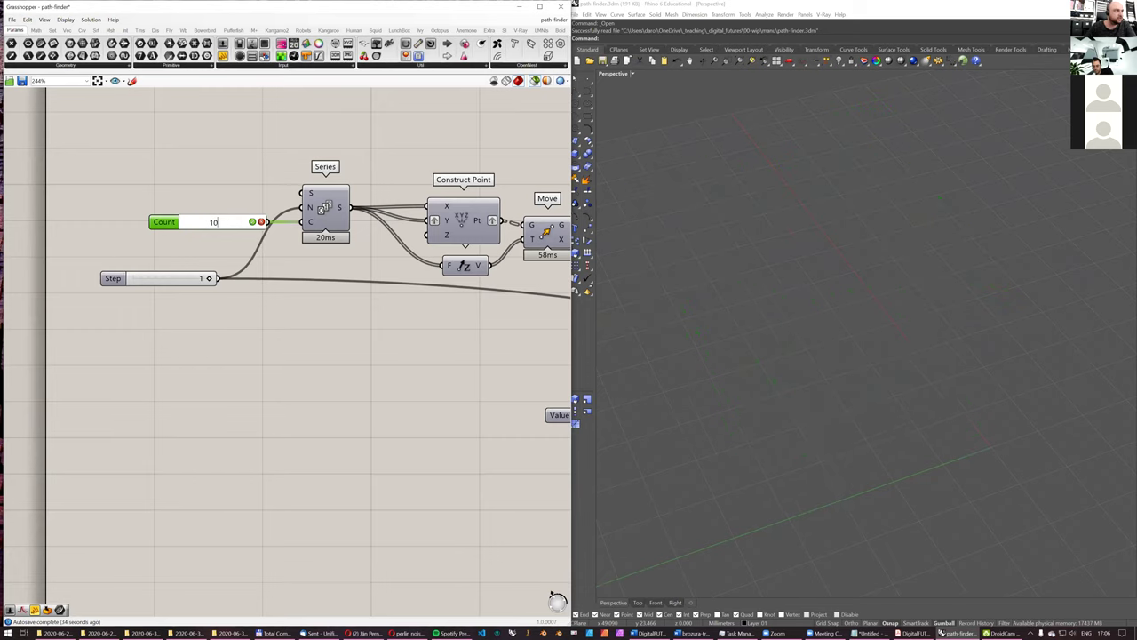
pyautogui.press('Return')
# Step: Preview the Cull Pattern output and examine the reduced set of culled points
pyautogui.scroll(-6, 185, 258)
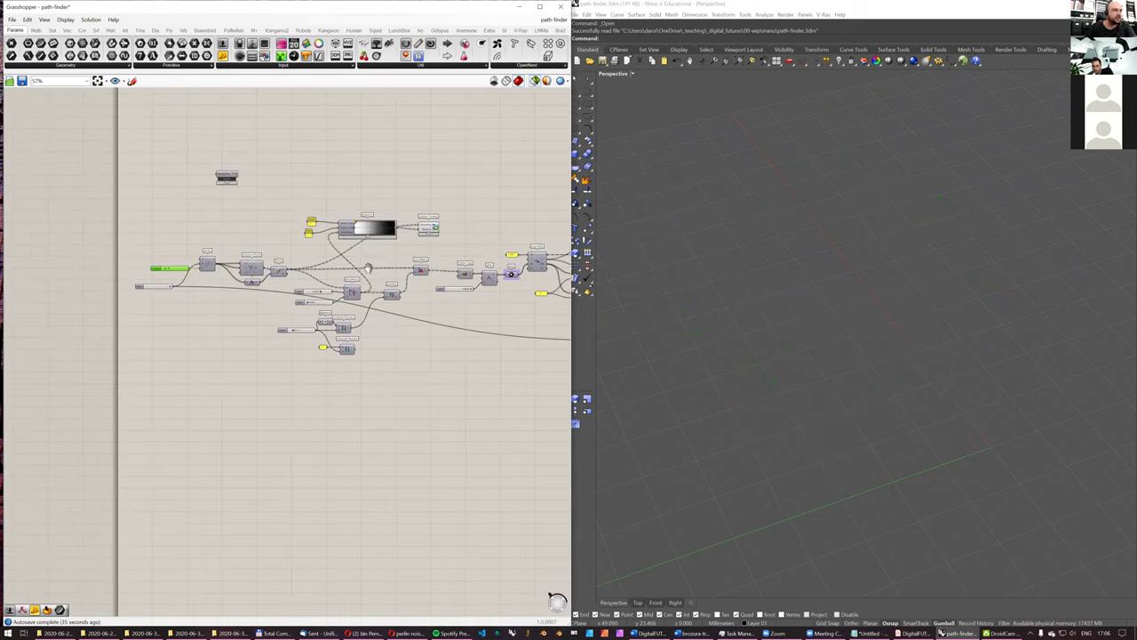
pyautogui.scroll(3, 184, 258)
pyautogui.click(228, 278)
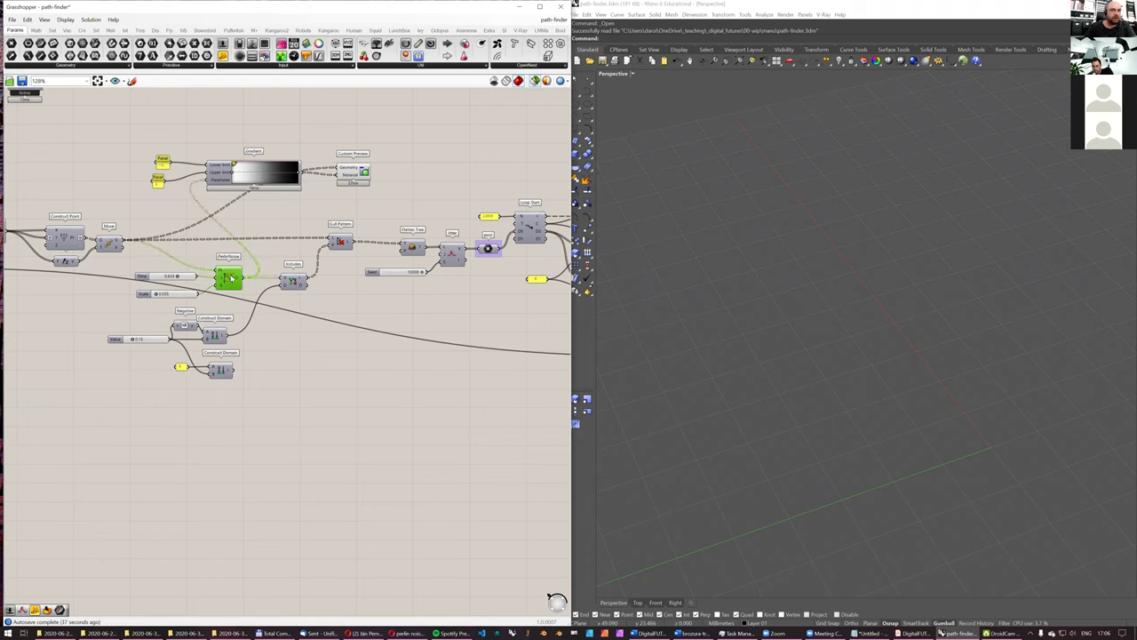
pyautogui.click(340, 241)
pyautogui.moveTo(825, 322)
pyautogui.mouseDown(button='right')
pyautogui.moveTo(912, 376)
pyautogui.moveTo(841, 319)
pyautogui.mouseUp(button='right')
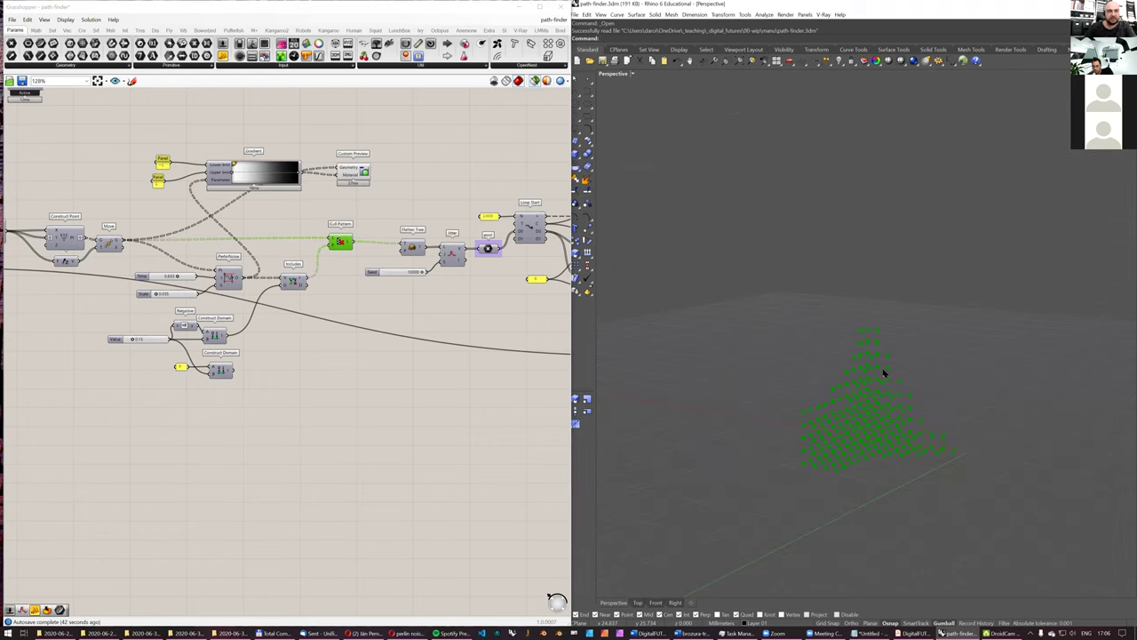
pyautogui.moveTo(889, 292); pyautogui.dragTo(815, 353, button='right')
# Step: Enable the Loop End component beside Clean Tree
pyautogui.scroll(-6, 248, 373)
pyautogui.moveTo(291, 324); pyautogui.dragTo(310, 293, button='right')
pyautogui.scroll(5, 310, 293)
pyautogui.click(439, 240)
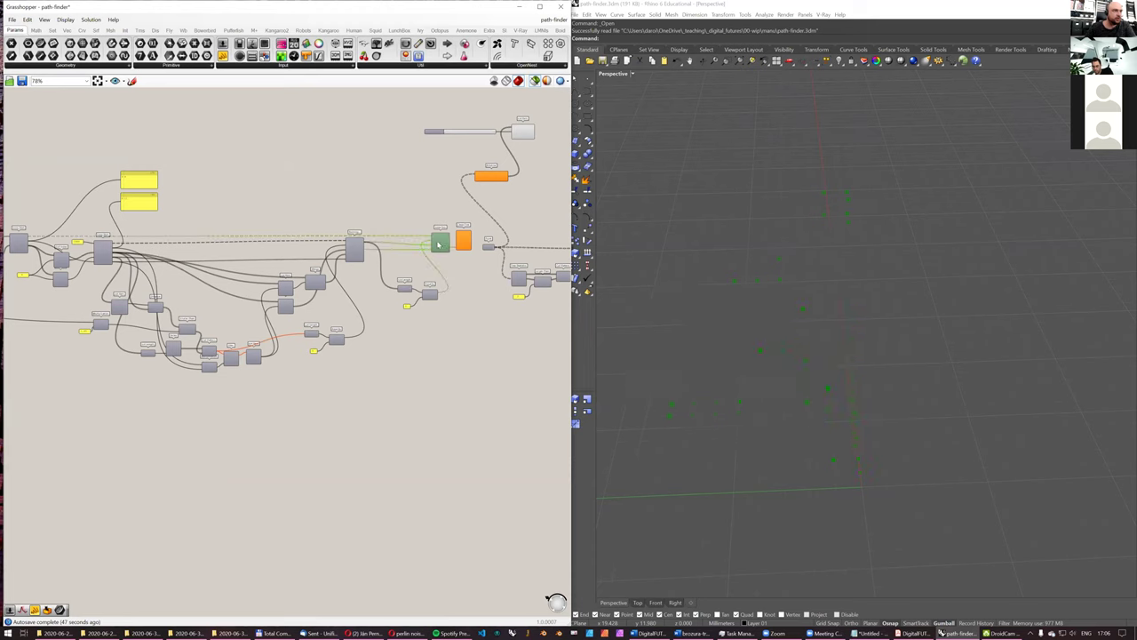
pyautogui.middleClick(407, 197)
# Step: Select the outer Loop Start and turn off the selected-only preview to view geometry from the whole definition
pyautogui.moveTo(235, 228); pyautogui.dragTo(410, 214, button='right')
pyautogui.scroll(4, 305, 237)
pyautogui.moveTo(305, 237); pyautogui.dragTo(457, 249, button='right')
pyautogui.click(252, 235)
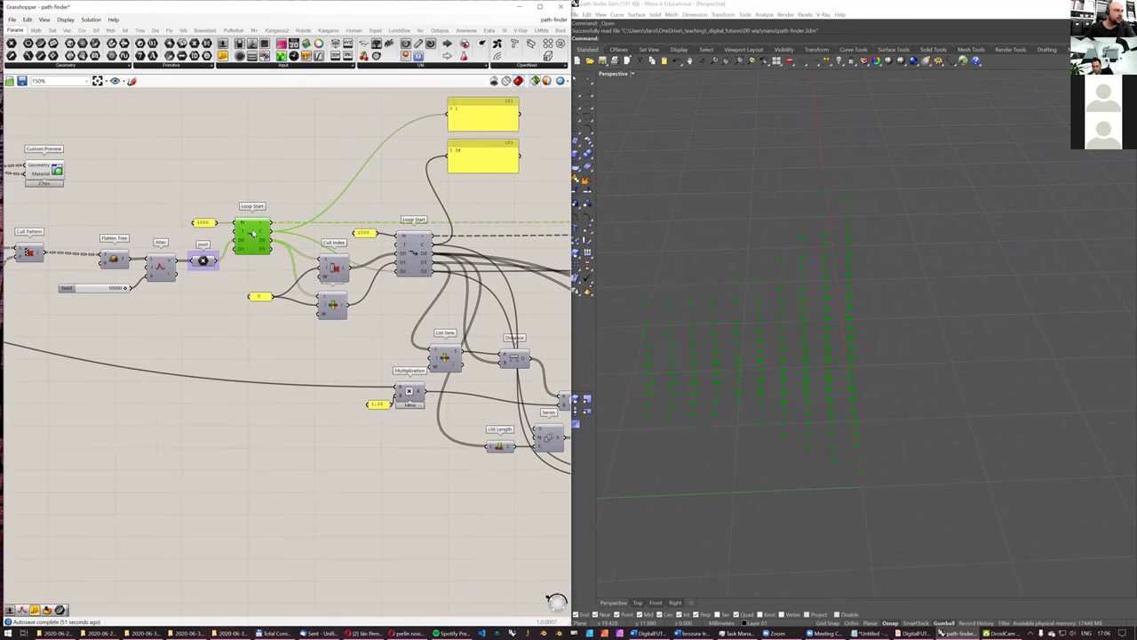
pyautogui.click(534, 81)
pyautogui.moveTo(778, 251); pyautogui.dragTo(602, 226, button='right')
pyautogui.scroll(-8, 353, 227)
# Step: Disable the PolyLine, List Item and index Number Slider above the Clean Tree component
pyautogui.moveTo(498, 241); pyautogui.dragTo(346, 243, button='right')
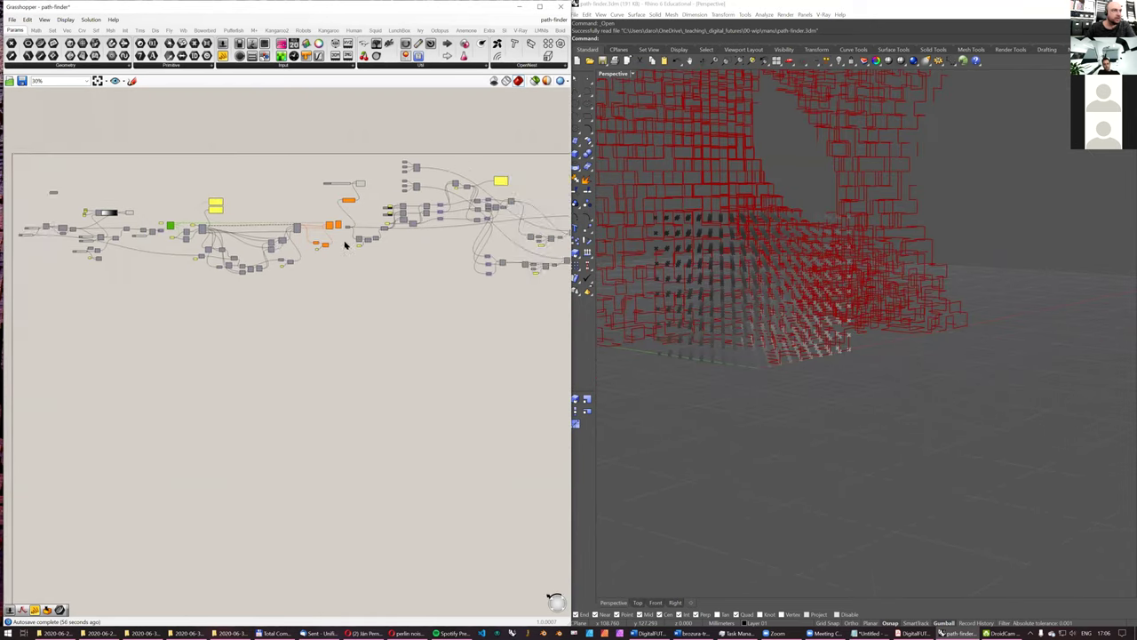
pyautogui.scroll(7, 343, 232)
pyautogui.scroll(-3, 352, 223)
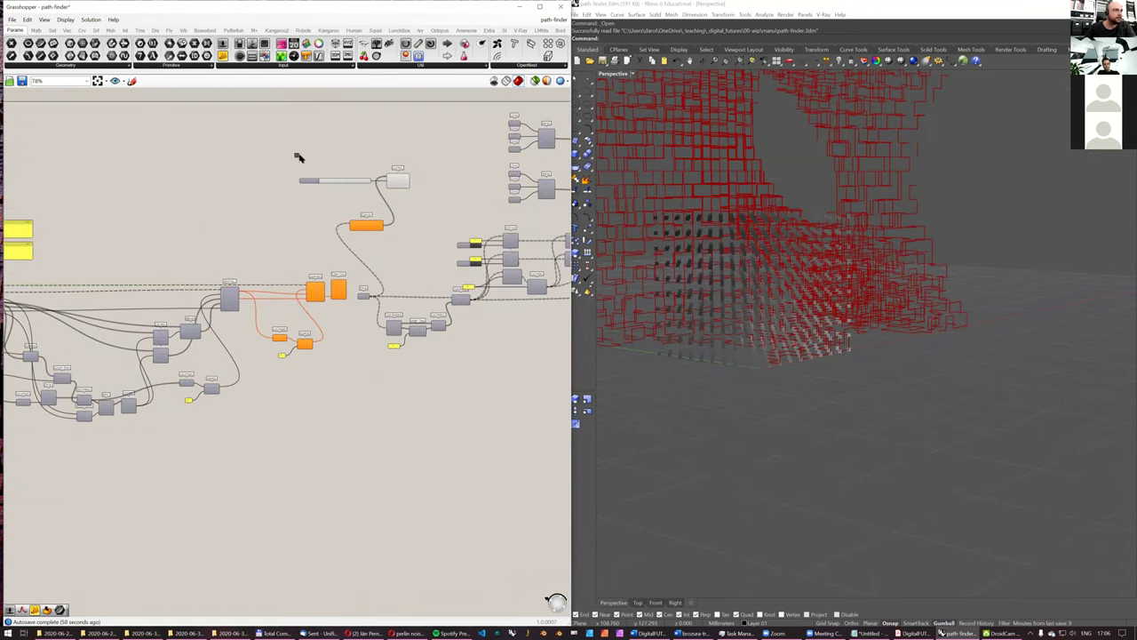
pyautogui.moveTo(304, 147); pyautogui.dragTo(427, 247)
pyautogui.middleClick(434, 214)
pyautogui.click(435, 252)
pyautogui.click(462, 218)
# Step: Examine the nested loop components and their iteration panels between Loop Start and Loop End
pyautogui.moveTo(398, 221); pyautogui.dragTo(418, 203, button='right')
pyautogui.scroll(5, 266, 274)
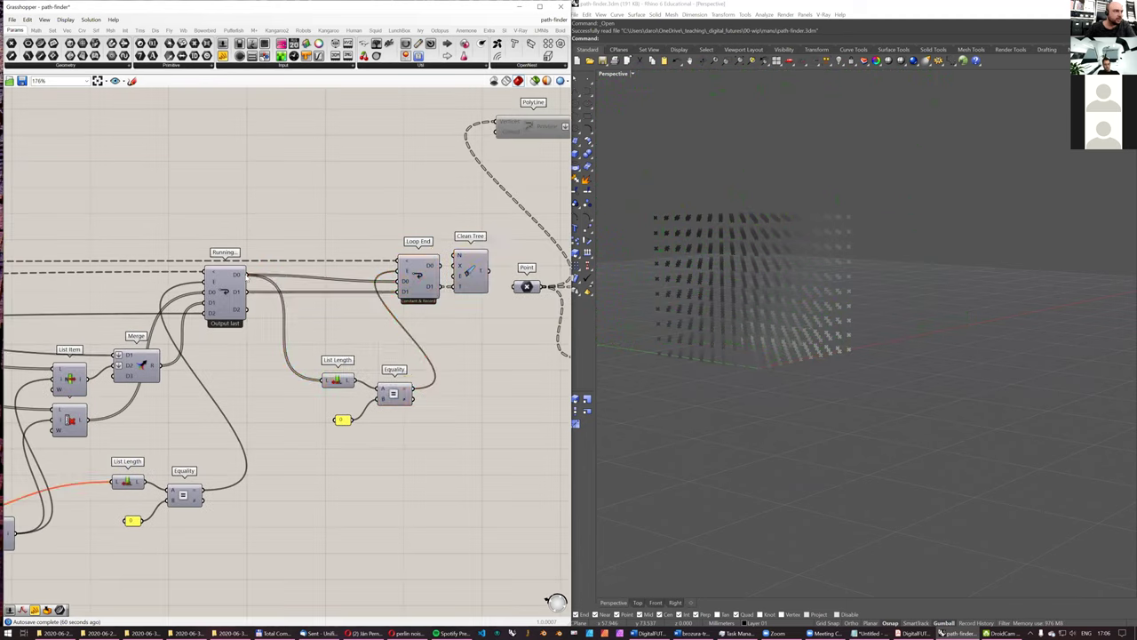
pyautogui.moveTo(380, 326); pyautogui.dragTo(424, 295, button='right')
pyautogui.scroll(-1, 425, 299)
pyautogui.moveTo(290, 276); pyautogui.dragTo(430, 271, button='right')
pyautogui.scroll(-3, 426, 271)
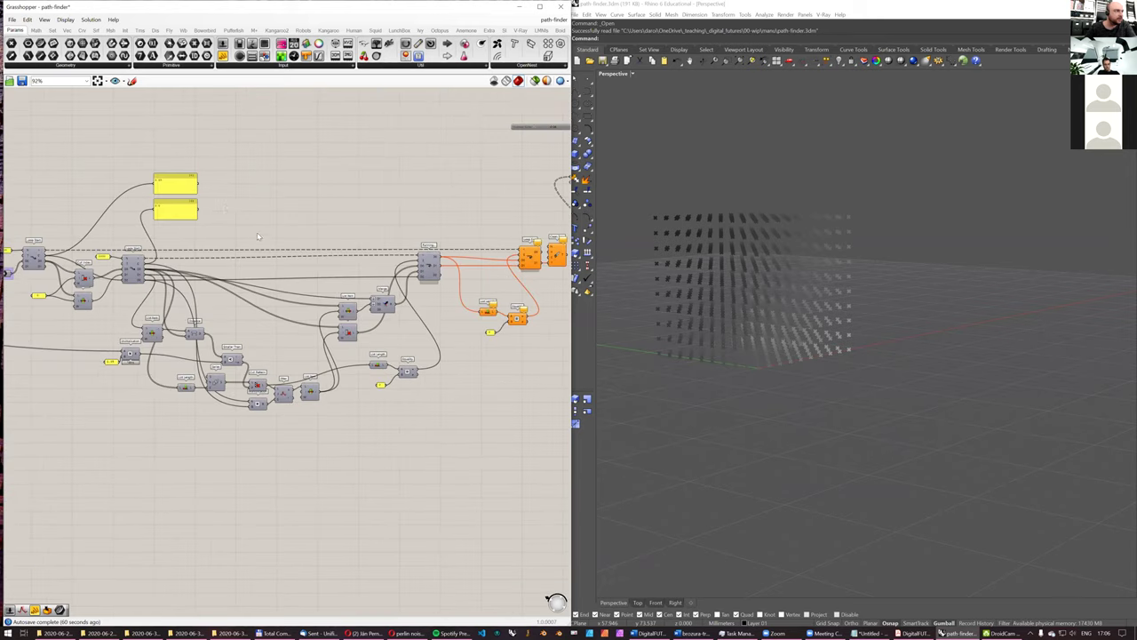
pyautogui.moveTo(169, 206); pyautogui.dragTo(254, 184, button='right')
pyautogui.scroll(3, 255, 184)
pyautogui.moveTo(559, 193); pyautogui.dragTo(195, 201, button='right')
pyautogui.scroll(2, 470, 265)
# Step: Select Clean Tree, restrict the preview to selected objects, and examine its points in the viewport
pyautogui.click(469, 263)
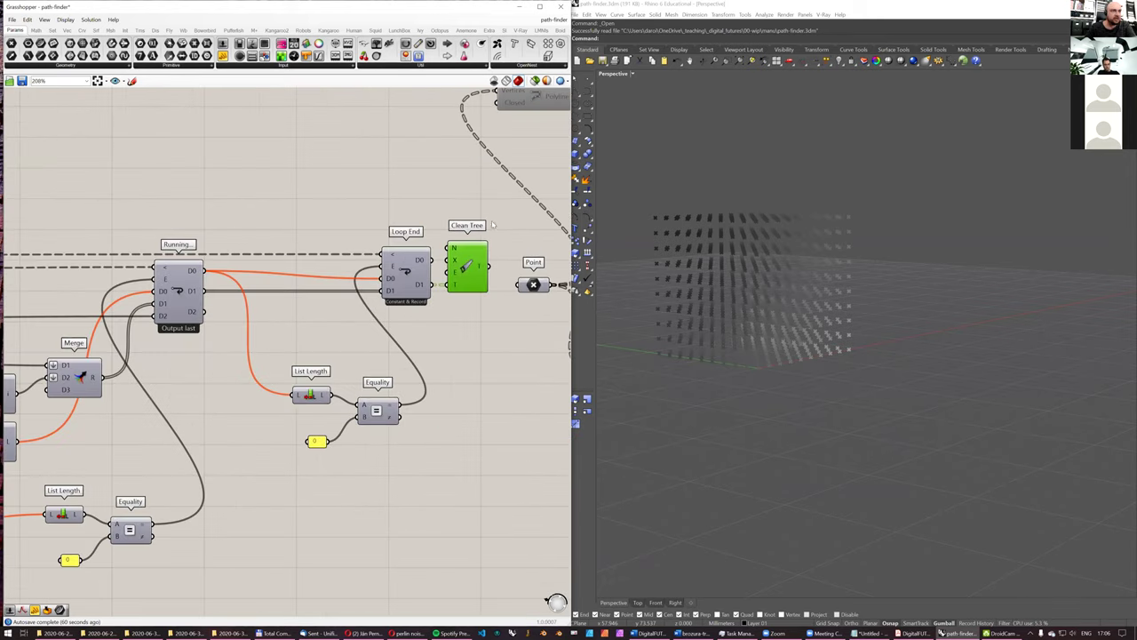
pyautogui.click(536, 82)
pyautogui.moveTo(383, 205); pyautogui.dragTo(255, 209, button='right')
pyautogui.scroll(-1, 302, 209)
pyautogui.moveTo(796, 303); pyautogui.dragTo(835, 319, button='right')
pyautogui.scroll(-2, 426, 248)
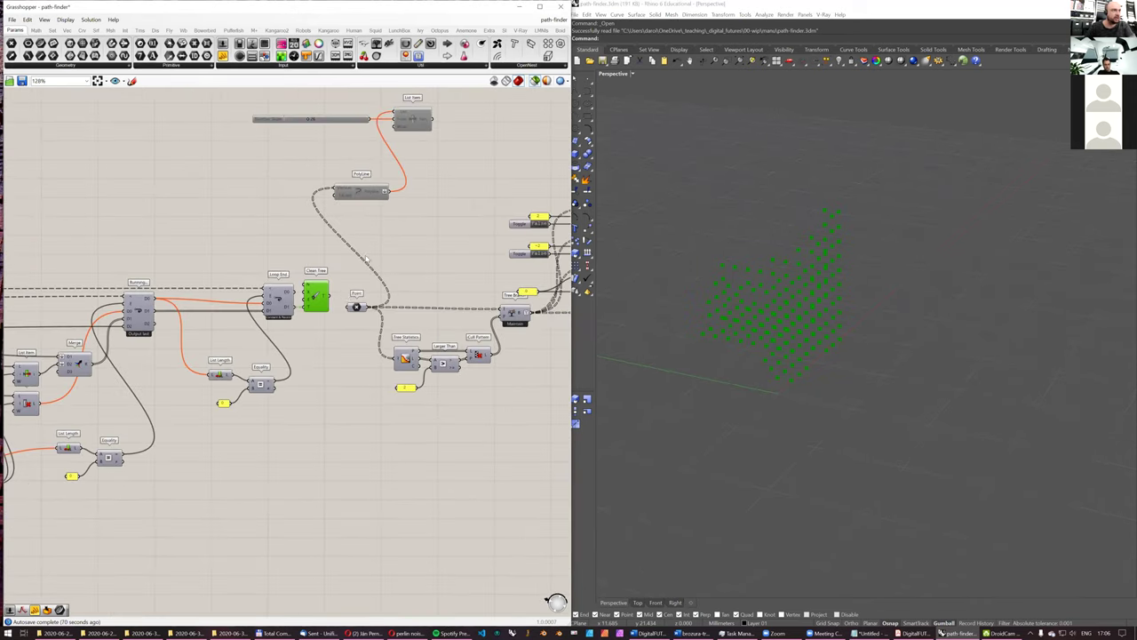
# Step: Connect Clean Tree's output to PolyLine's Vertices input and enable PolyLine to inspect the resulting paths
pyautogui.click(360, 192)
pyautogui.middleClick(362, 192)
pyautogui.moveTo(451, 189); pyautogui.dragTo(319, 214)
pyautogui.middleClick(446, 231)
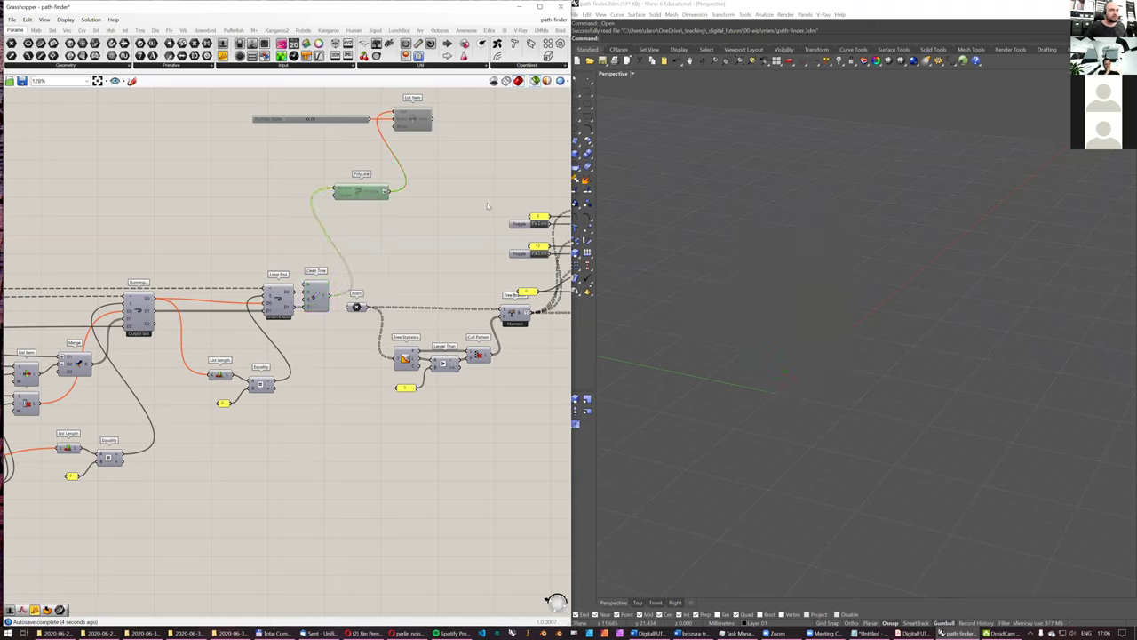
pyautogui.click(463, 194)
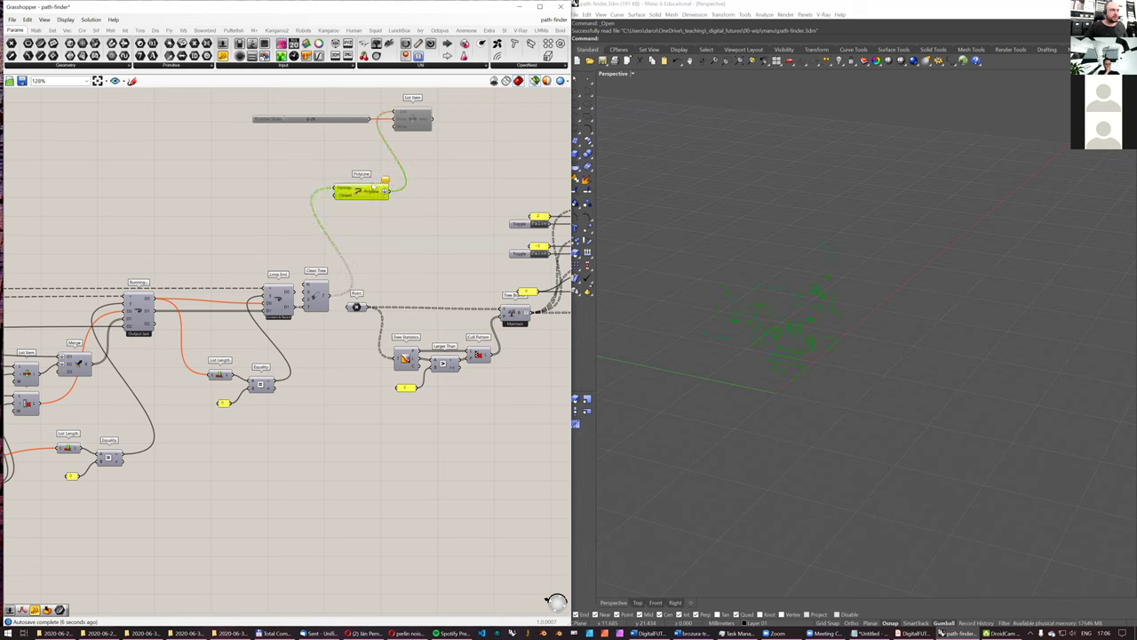
pyautogui.moveTo(861, 296); pyautogui.dragTo(832, 364, button='right')
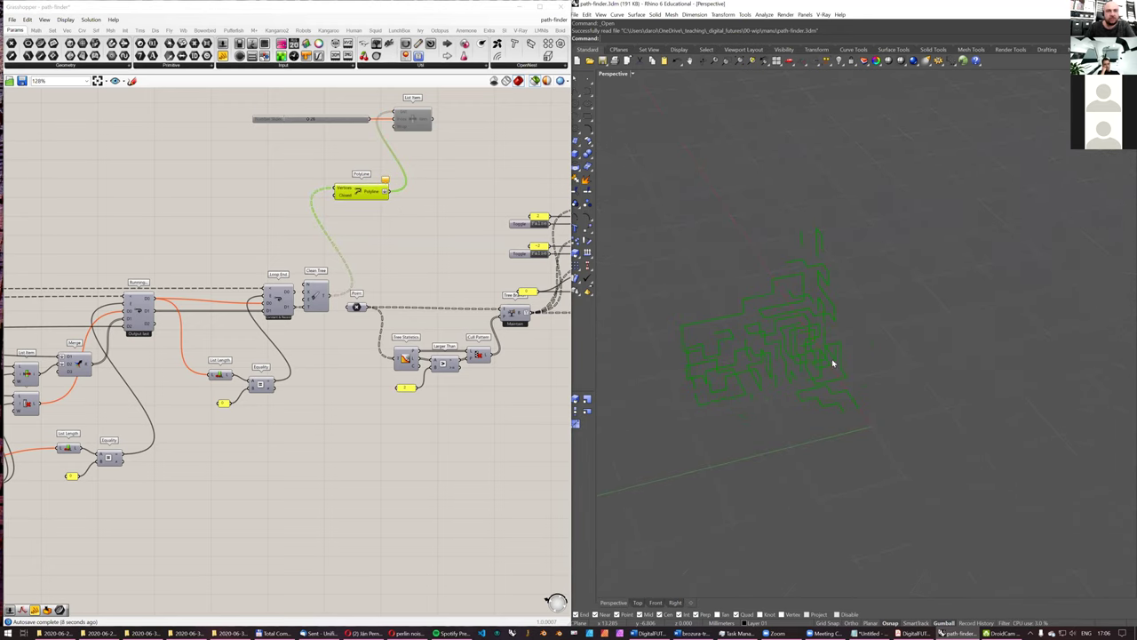
pyautogui.moveTo(819, 405); pyautogui.dragTo(880, 380, button='right')
# Step: Enable the disabled List Item and its index Number Slider above the PolyLine component
pyautogui.moveTo(456, 140); pyautogui.dragTo(315, 109)
pyautogui.middleClick(442, 164)
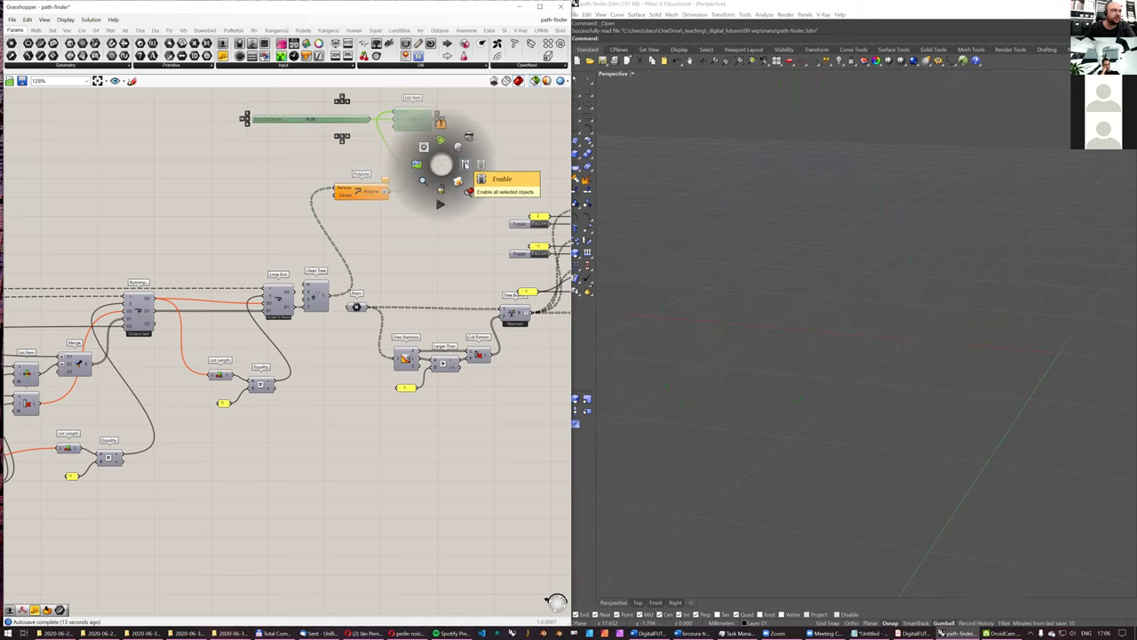
pyautogui.click(465, 164)
pyautogui.click(430, 142)
pyautogui.click(413, 125)
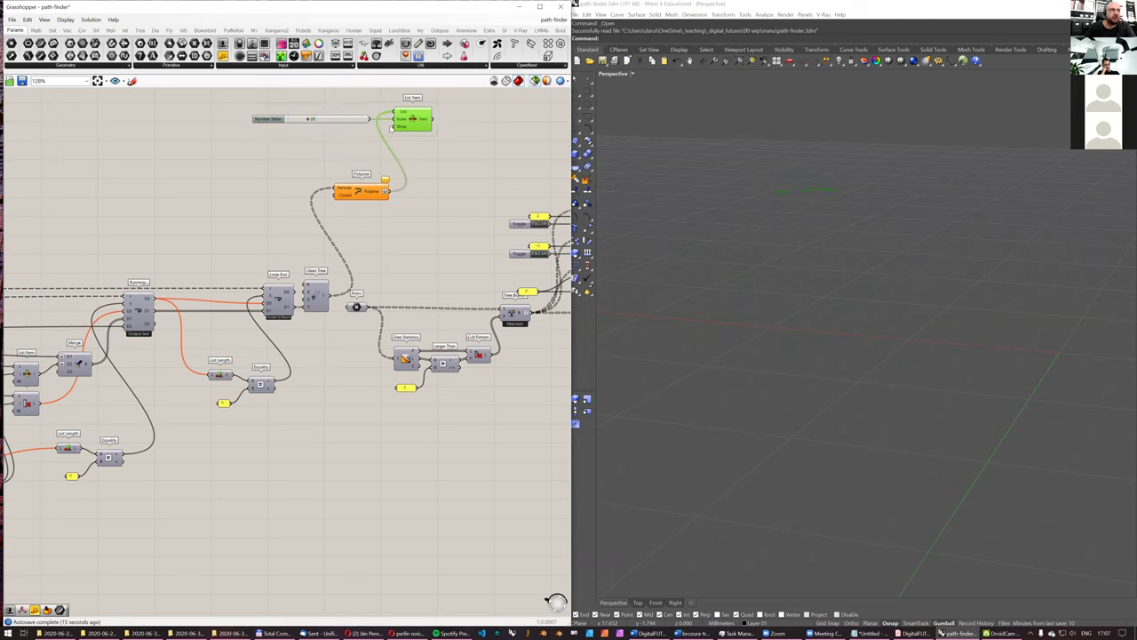
# Step: Lower the List Item's index to preview individual path sets, and select PolyLine to compare them with its own output
pyautogui.moveTo(310, 118)
pyautogui.mouseDown()
pyautogui.moveTo(277, 120)
pyautogui.moveTo(290, 121)
pyautogui.mouseUp()
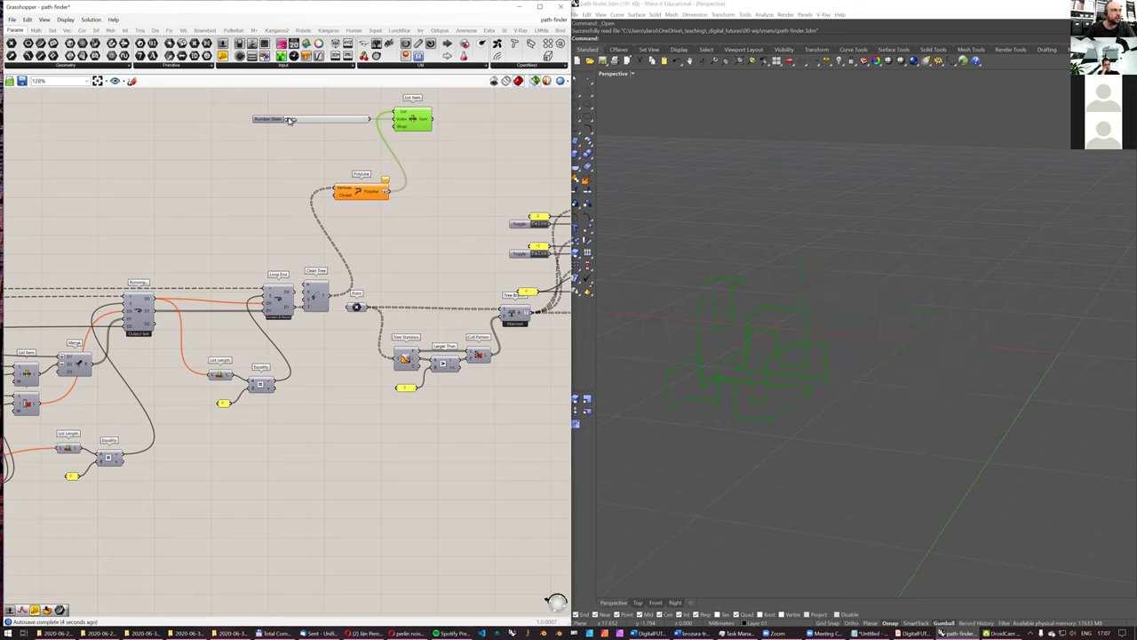
pyautogui.moveTo(291, 120); pyautogui.dragTo(293, 120)
pyautogui.click(363, 194)
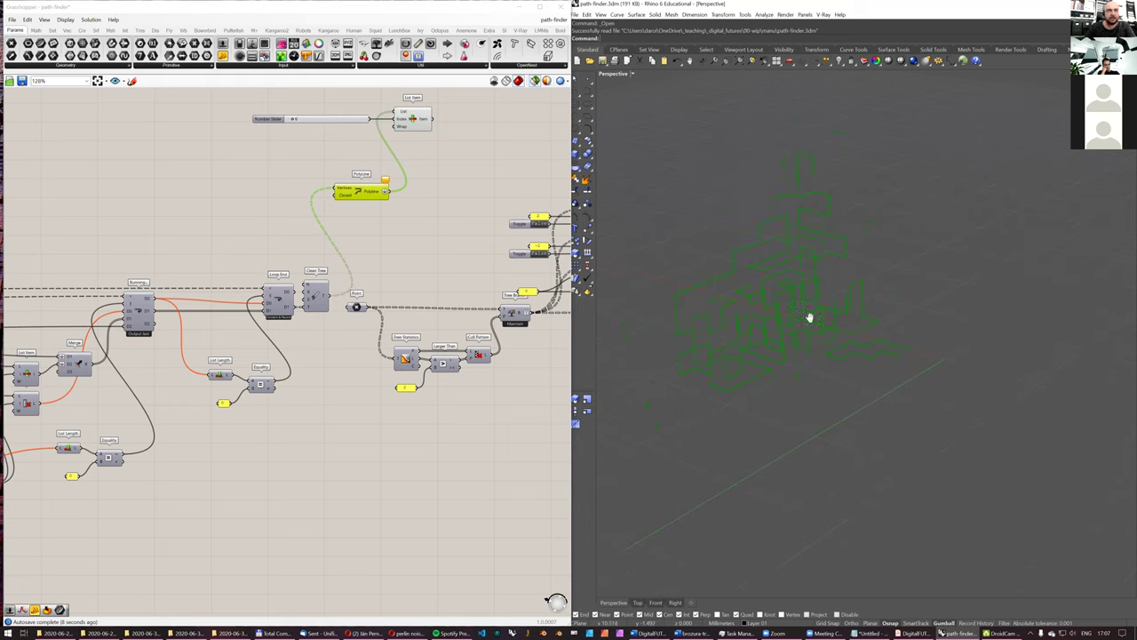
# Step: Go back to the start of the definition and select the outer Loop Start and Loop End to show the outer loop's extent
pyautogui.moveTo(405, 242); pyautogui.dragTo(488, 225, button='right')
pyautogui.scroll(-2, 488, 225)
pyautogui.moveTo(118, 286); pyautogui.dragTo(291, 286, button='right')
pyautogui.scroll(2, 216, 268)
pyautogui.moveTo(146, 255); pyautogui.dragTo(242, 224, button='right')
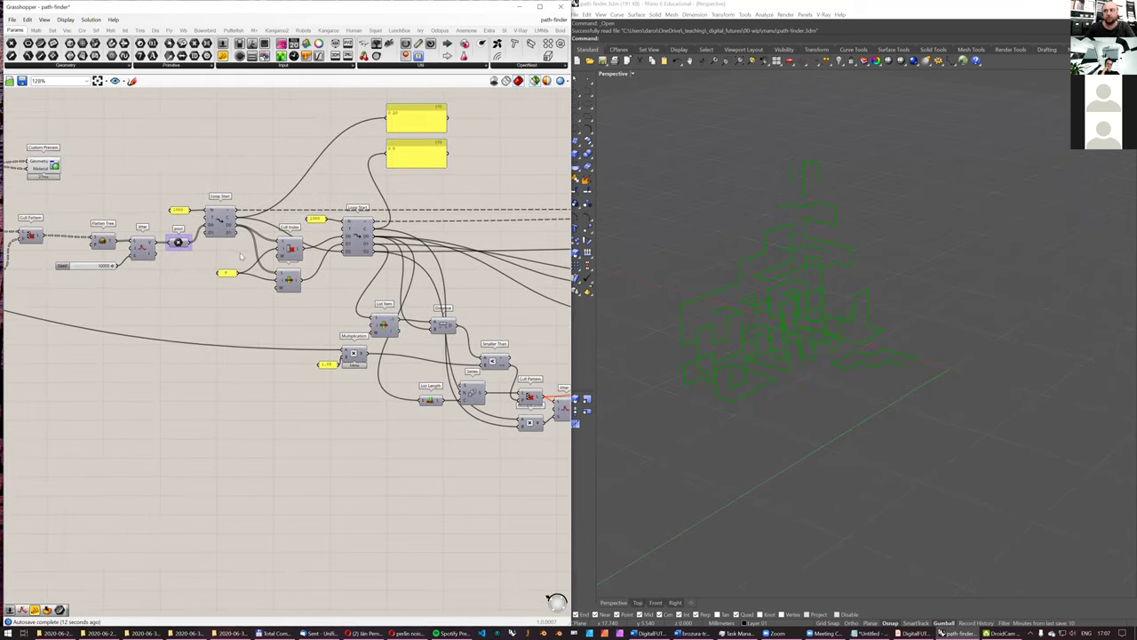
pyautogui.scroll(2, 239, 258)
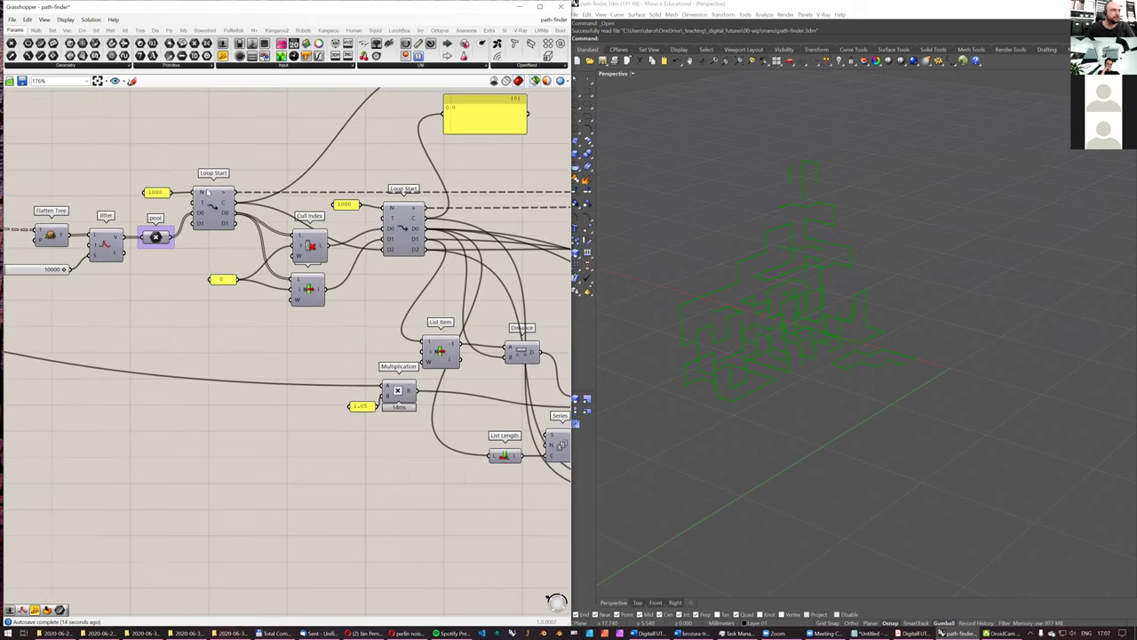
pyautogui.scroll(-5, 125, 220)
pyautogui.scroll(2, 300, 191)
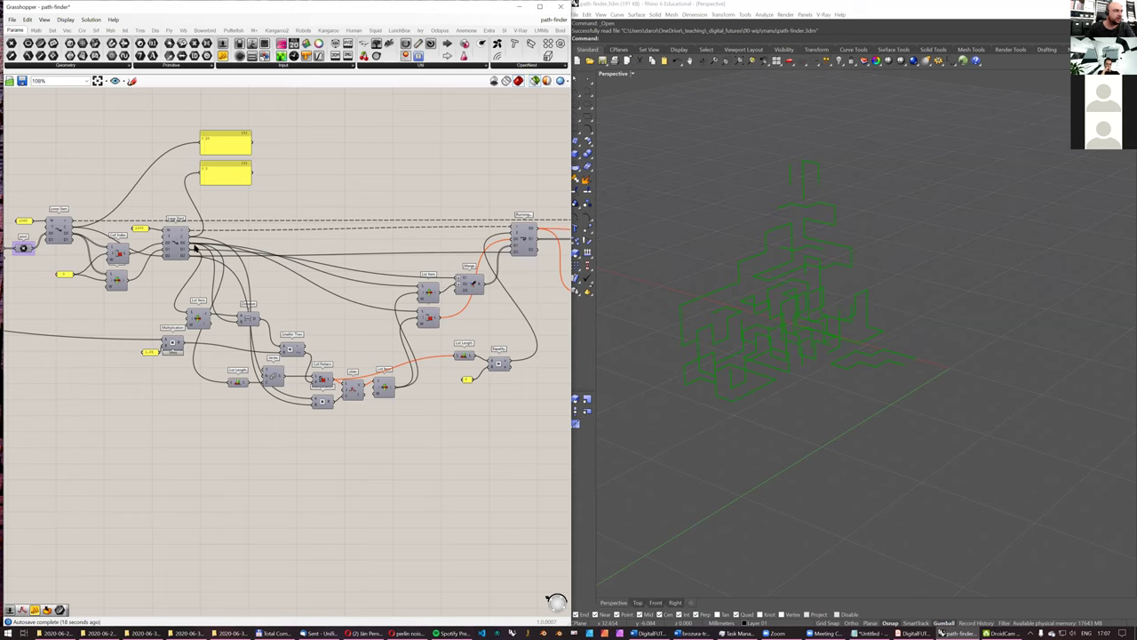
pyautogui.scroll(-2, 87, 219)
pyautogui.click(68, 228)
pyautogui.keyDown('shift'); pyautogui.click(489, 227); pyautogui.keyUp('shift')
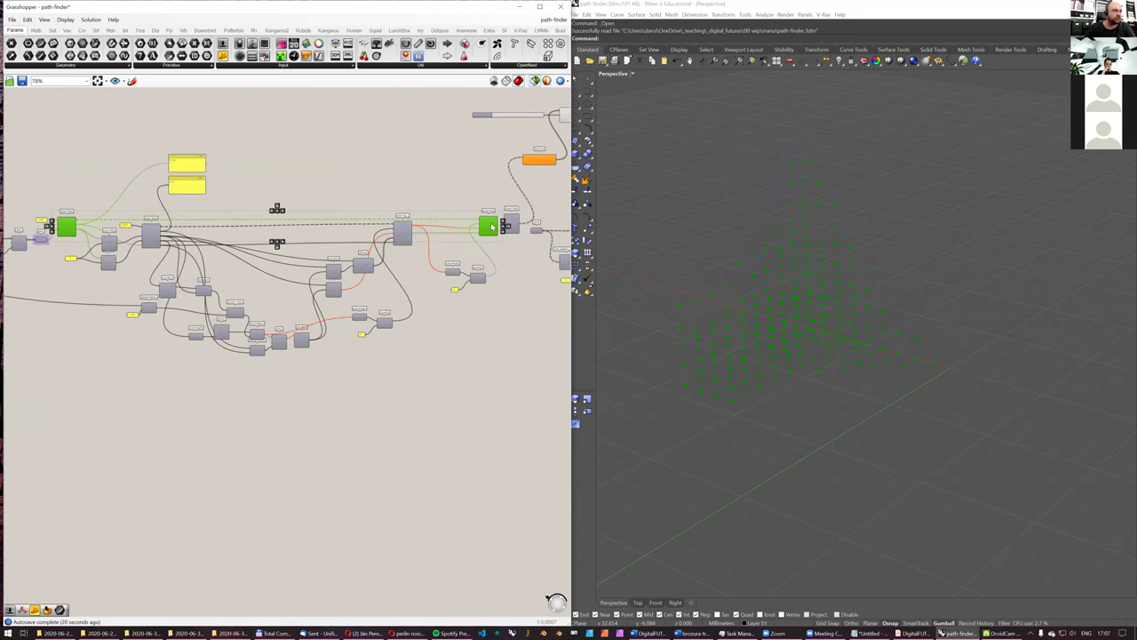
# Step: Select all components from the inner Loop Start to its loop end to show the inner loop's extent
pyautogui.click(143, 209)
pyautogui.moveTo(133, 212); pyautogui.dragTo(426, 376)
pyautogui.scroll(1, 326, 276)
pyautogui.moveTo(321, 235); pyautogui.dragTo(318, 288, button='right')
pyautogui.scroll(3, 157, 267)
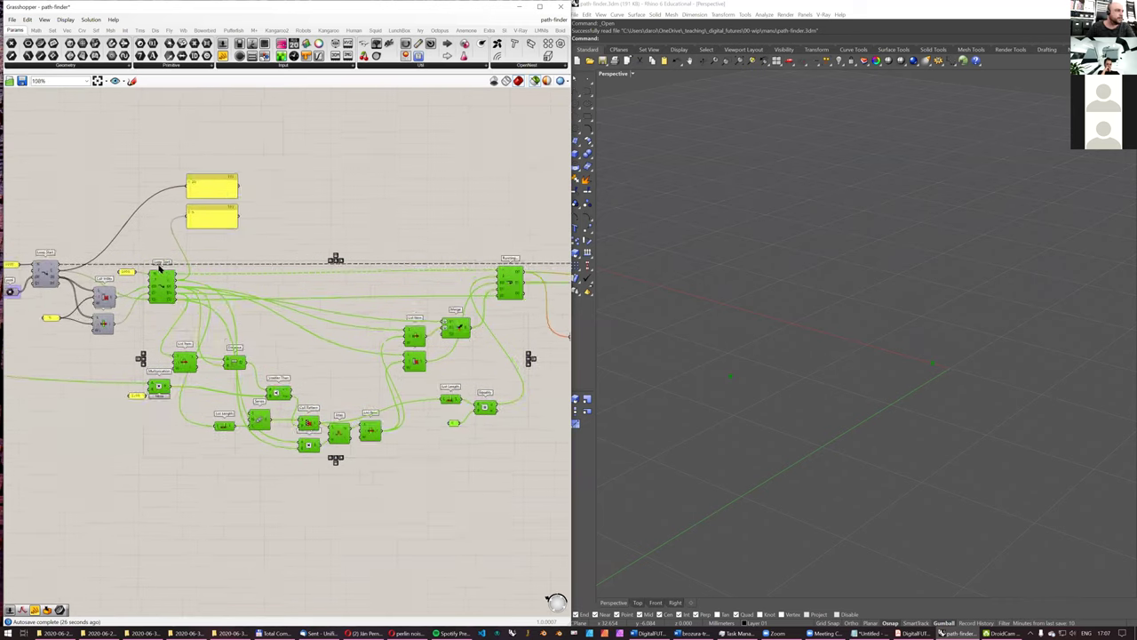
pyautogui.click(236, 279)
# Step: Select the pool parameter before the outer Loop Start and examine its points in the viewport
pyautogui.moveTo(121, 292); pyautogui.dragTo(355, 308, button='right')
pyautogui.scroll(2, 236, 281)
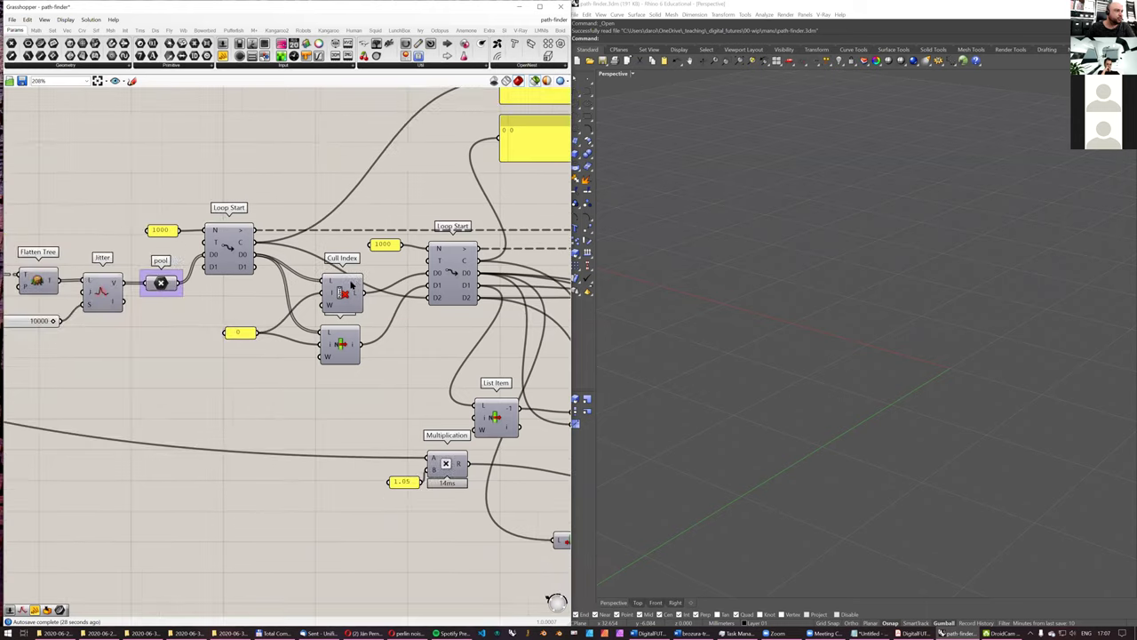
pyautogui.scroll(-1, 357, 311)
pyautogui.click(196, 285)
pyautogui.moveTo(873, 244); pyautogui.dragTo(803, 270, button='right')
pyautogui.moveTo(879, 365); pyautogui.dragTo(822, 356, button='right')
pyautogui.moveTo(370, 317); pyautogui.dragTo(322, 318, button='right')
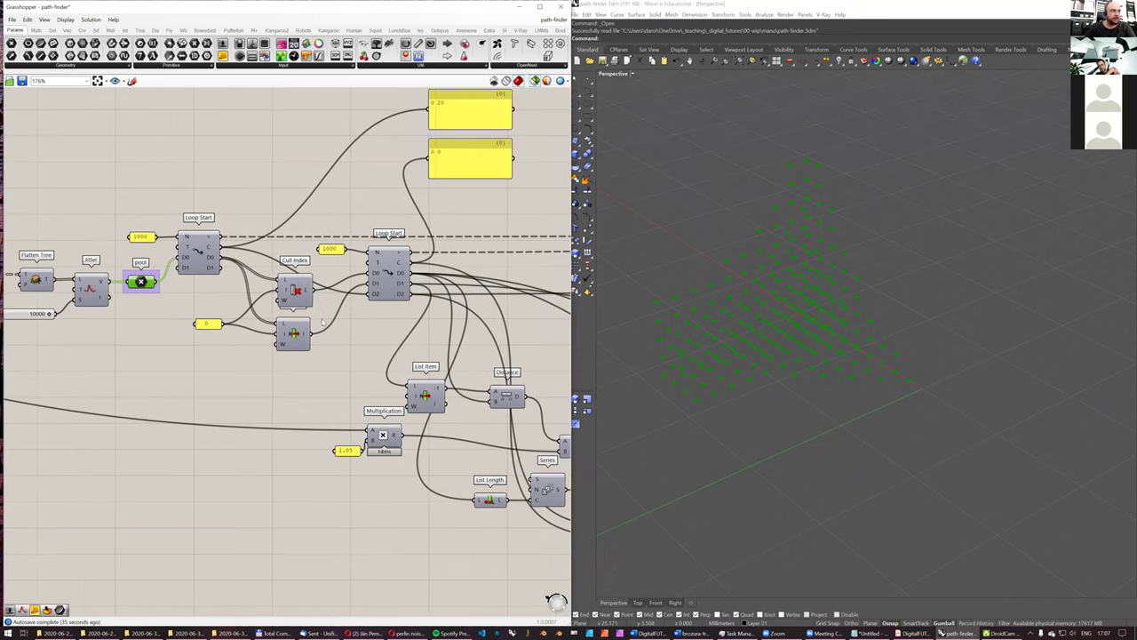
# Step: Select Cull Index and examine it together with the List Item below it between the two Loop Start components
pyautogui.moveTo(417, 320); pyautogui.dragTo(347, 321, button='right')
pyautogui.click(235, 295)
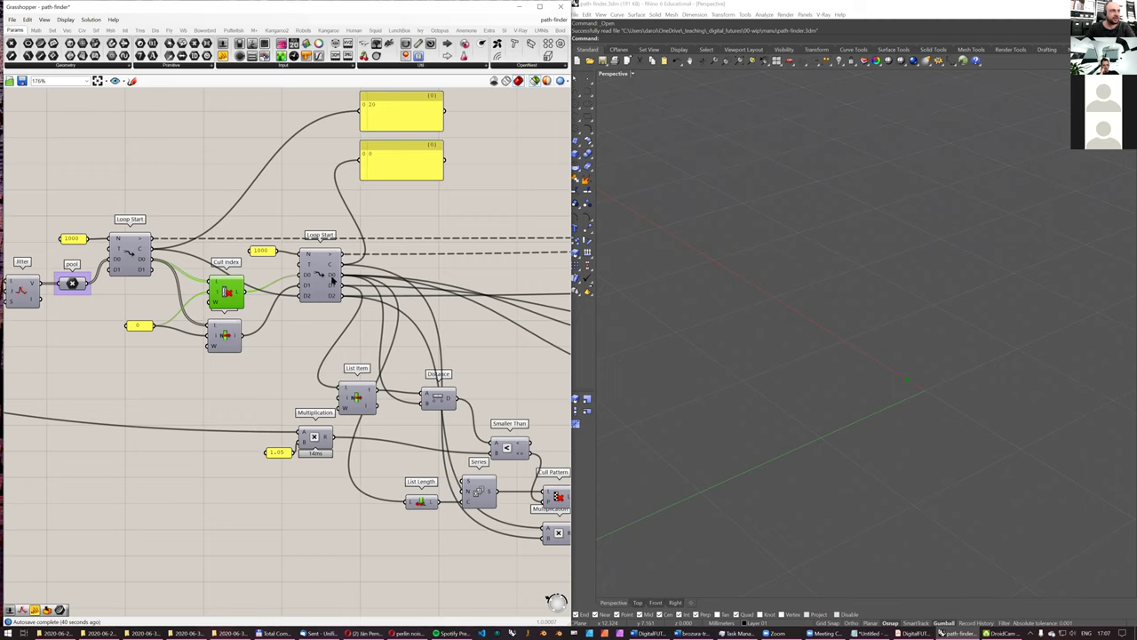
pyautogui.scroll(-3, 271, 281)
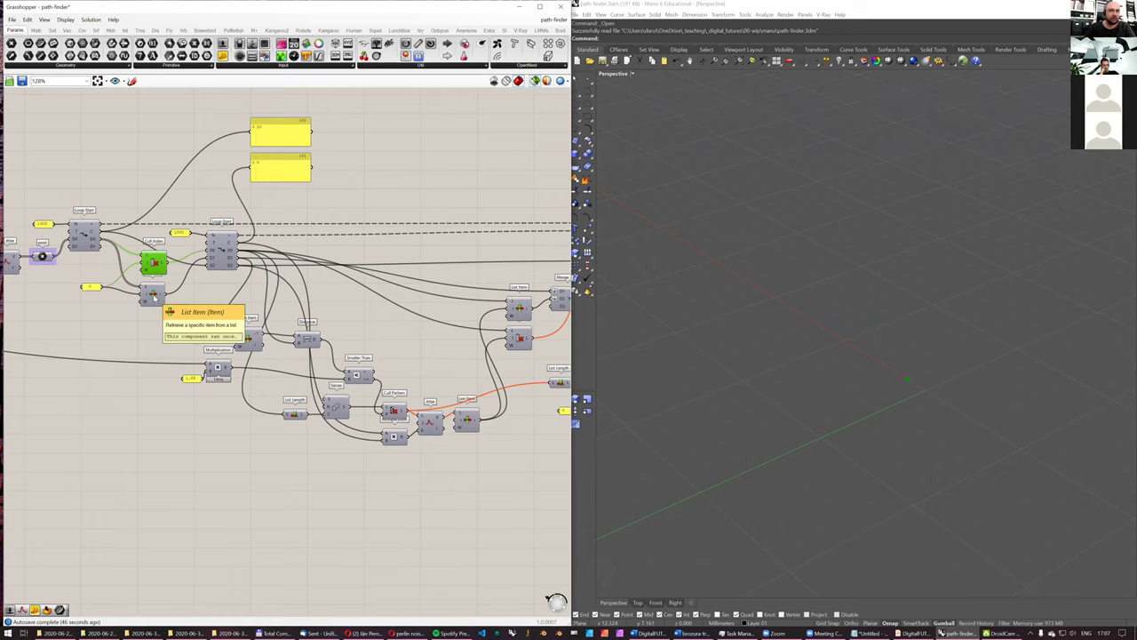
pyautogui.click(153, 280)
pyautogui.click(152, 261)
pyautogui.scroll(2, 169, 253)
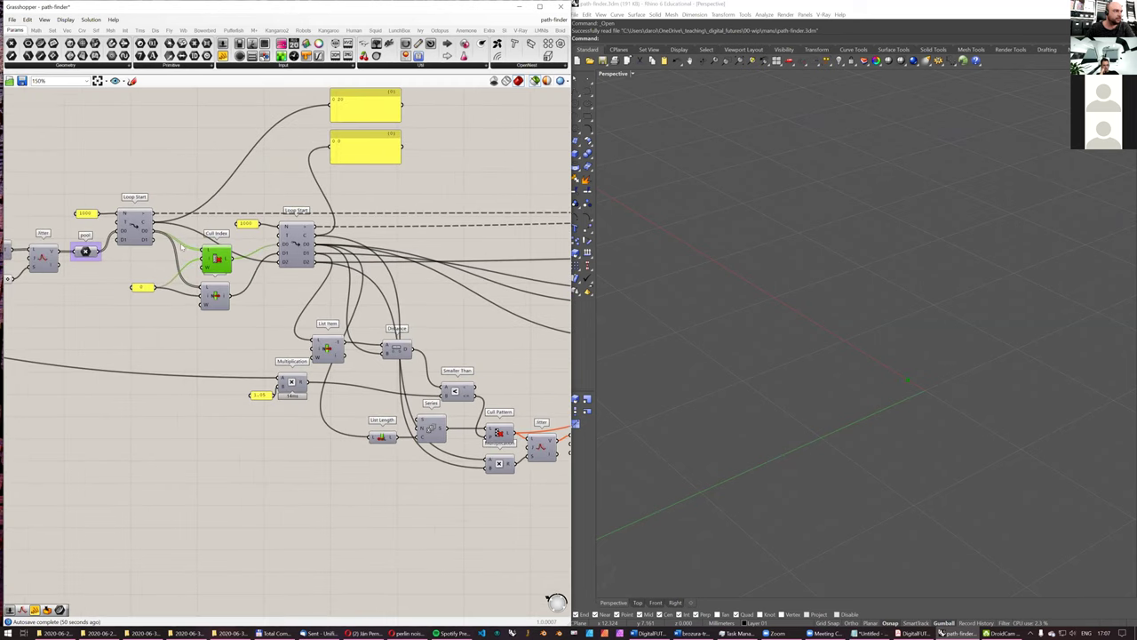
pyautogui.moveTo(181, 247); pyautogui.dragTo(241, 264, button='right')
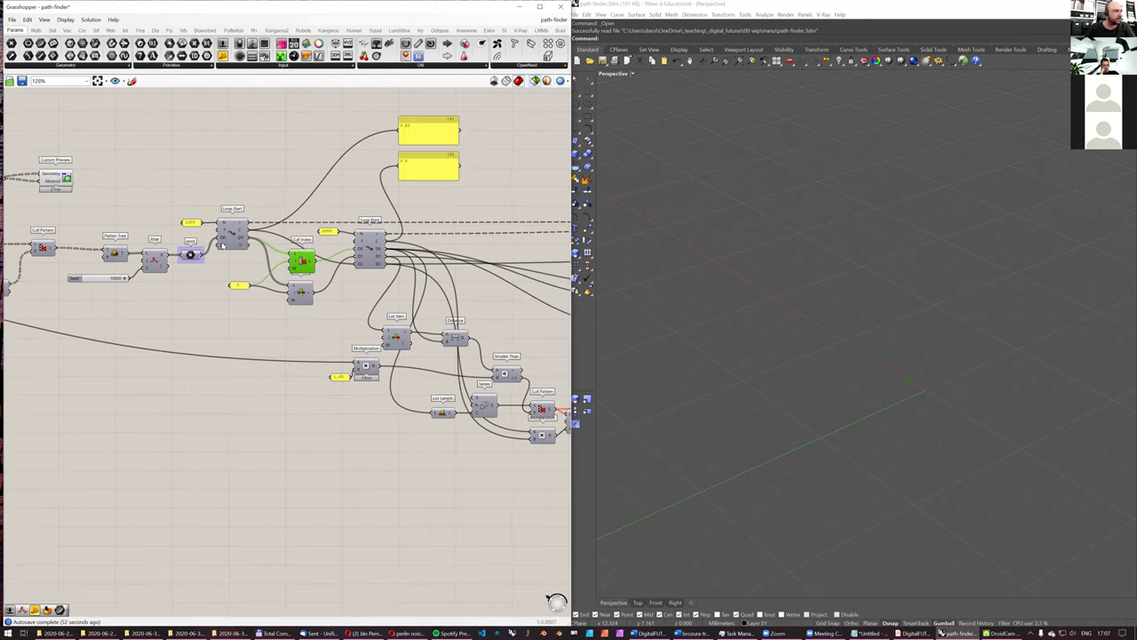
# Step: Add a panel containing 0 and connect it to the outer Loop Start's N input
pyautogui.scroll(1, 230, 256)
pyautogui.doubleClick(158, 176)
pyautogui.write('panel')
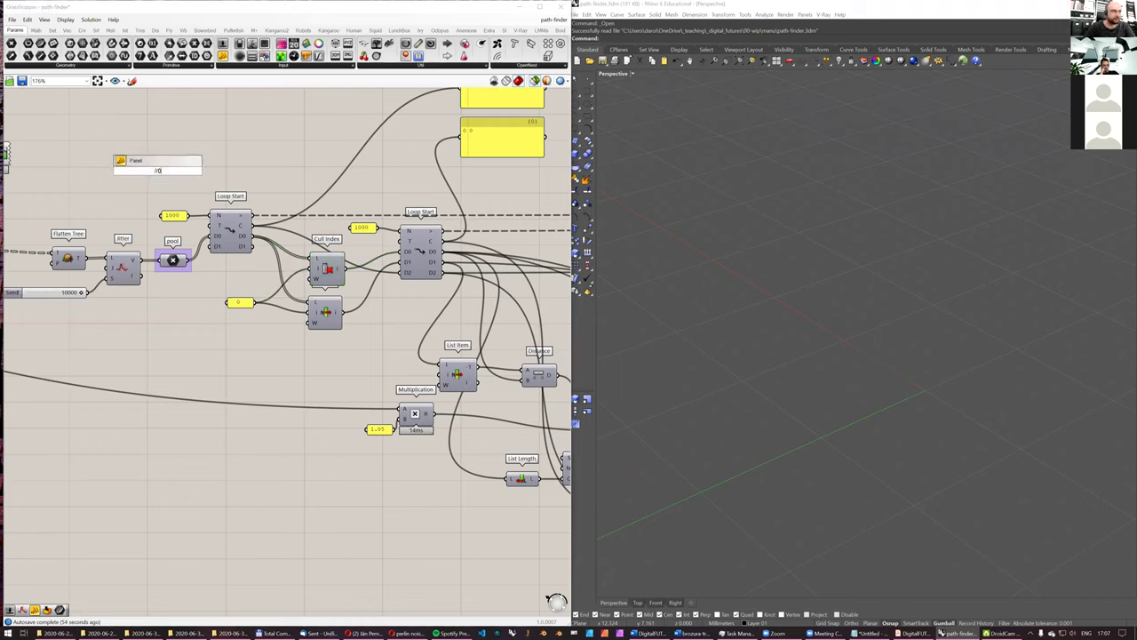
pyautogui.press('Return')
pyautogui.moveTo(166, 171); pyautogui.dragTo(215, 216)
pyautogui.click(226, 223)
# Step: Preview the outer loop's List Item and Cull Index outputs in turn to compare the picked point with the remaining points
pyautogui.click(339, 236)
pyautogui.click(326, 312)
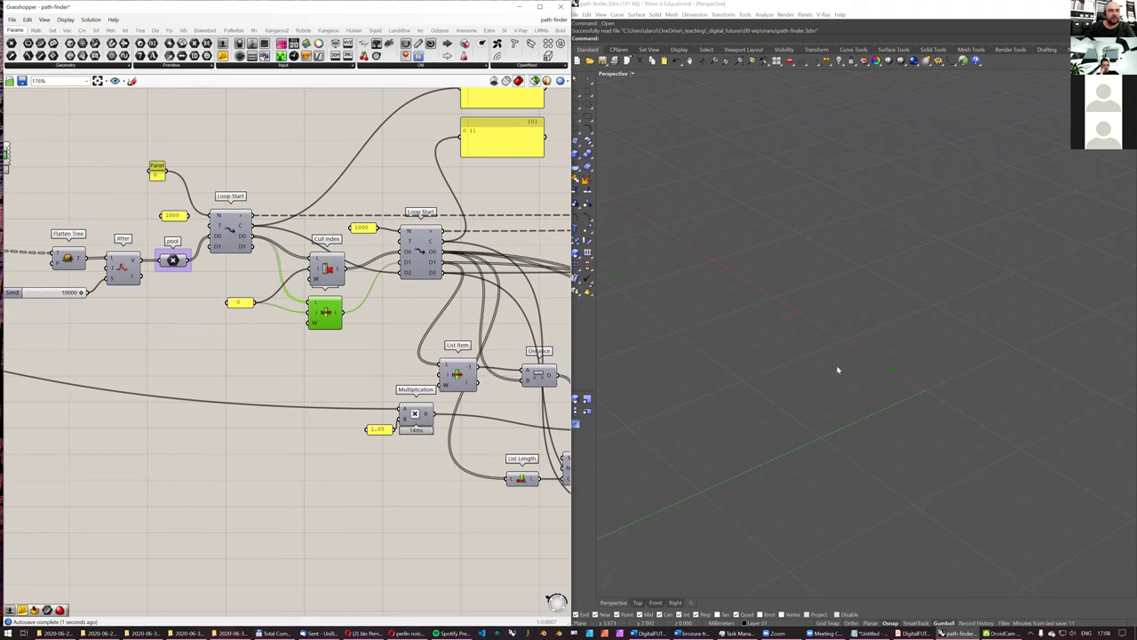
pyautogui.click(327, 269)
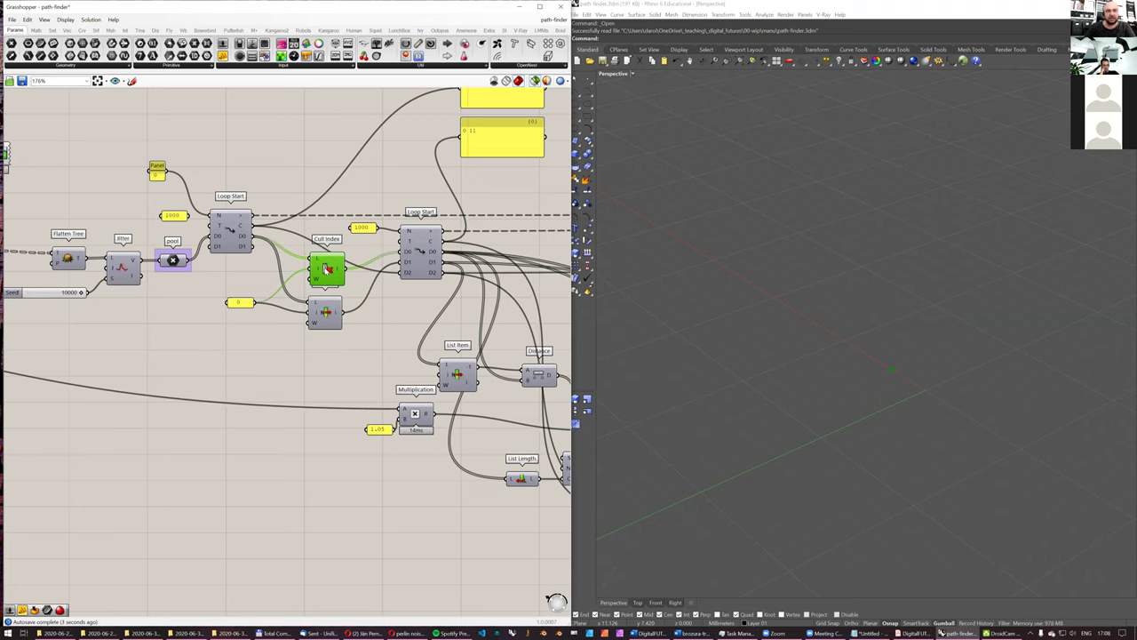
pyautogui.scroll(-4, 843, 343)
pyautogui.moveTo(843, 343); pyautogui.dragTo(817, 345, button='right')
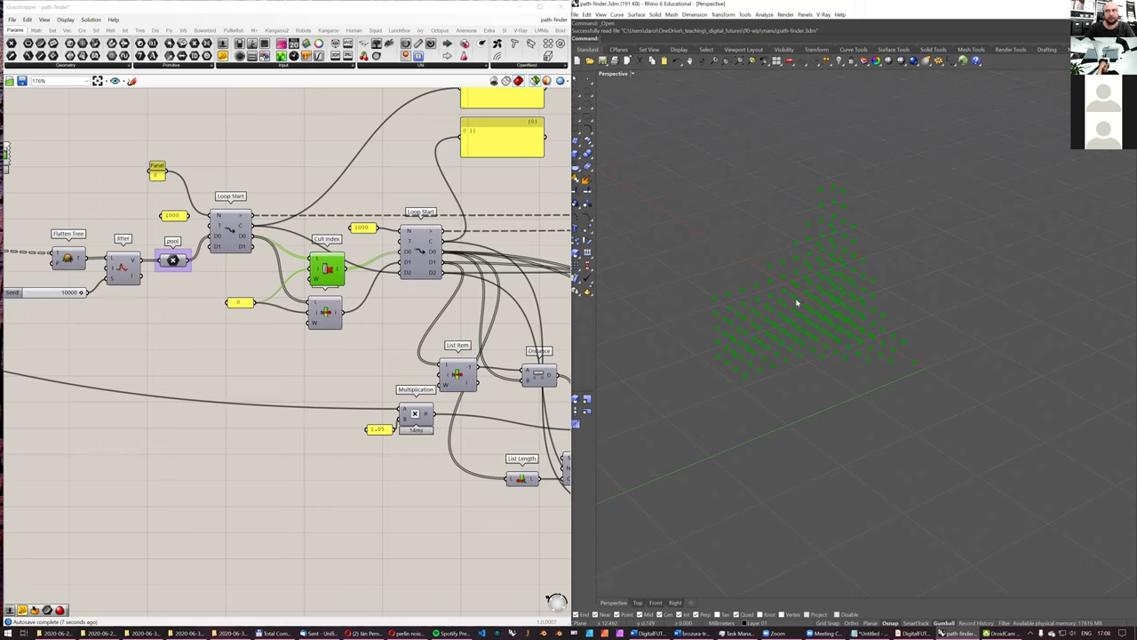
pyautogui.click(335, 313)
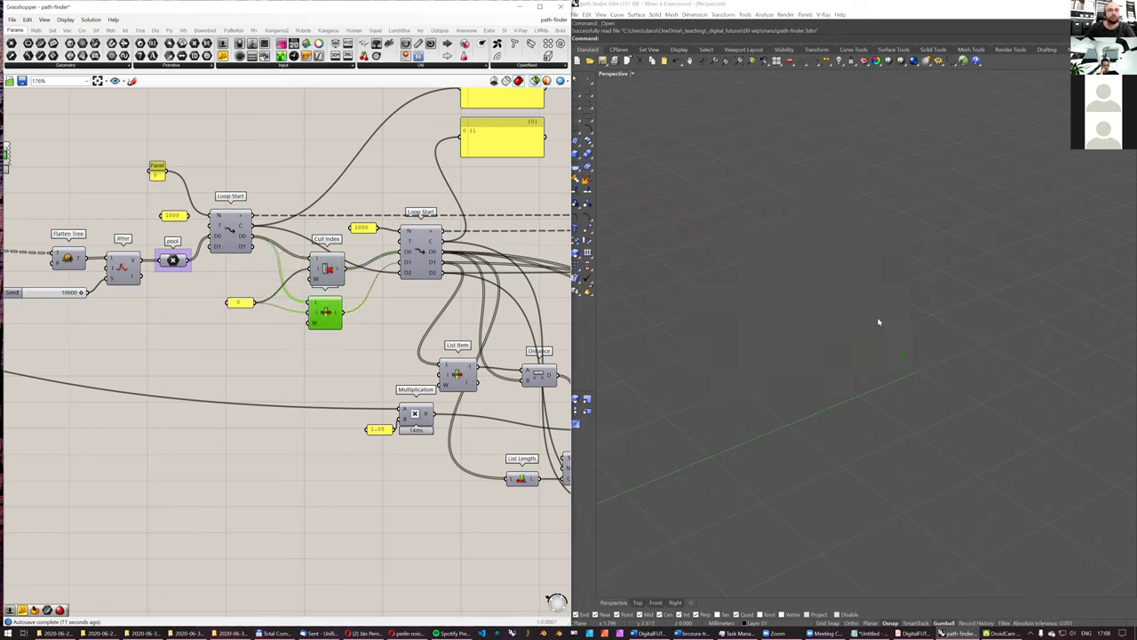
pyautogui.click(328, 268)
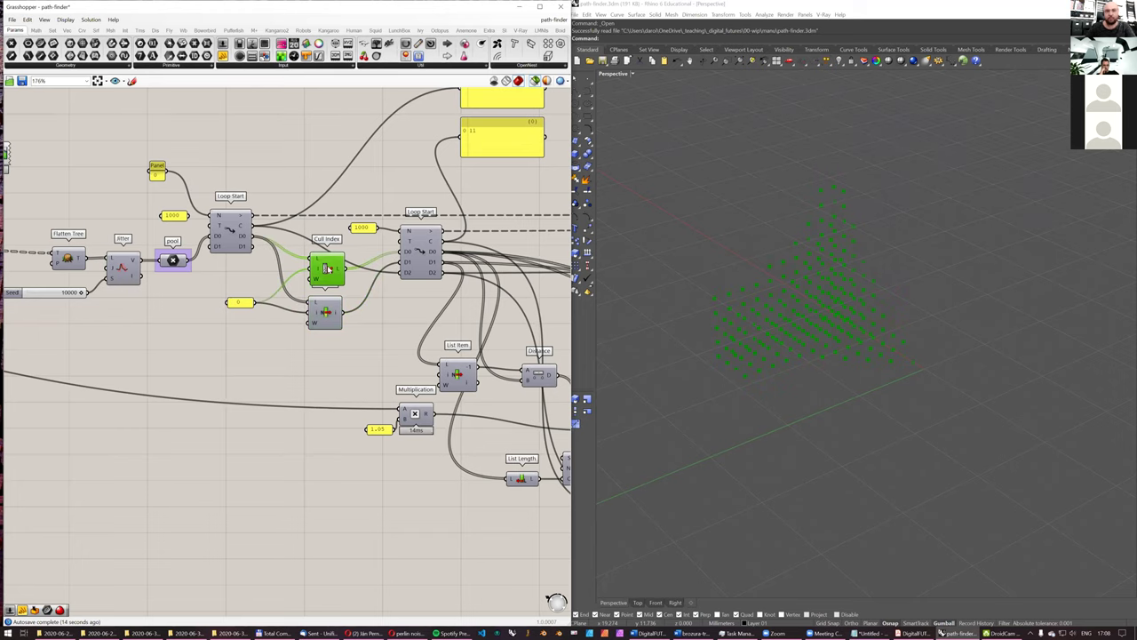
# Step: Select the inner loop's List Item, Multiplication and Distance components in turn to examine the neighbour distance check
pyautogui.moveTo(553, 300); pyautogui.dragTo(360, 248, button='right')
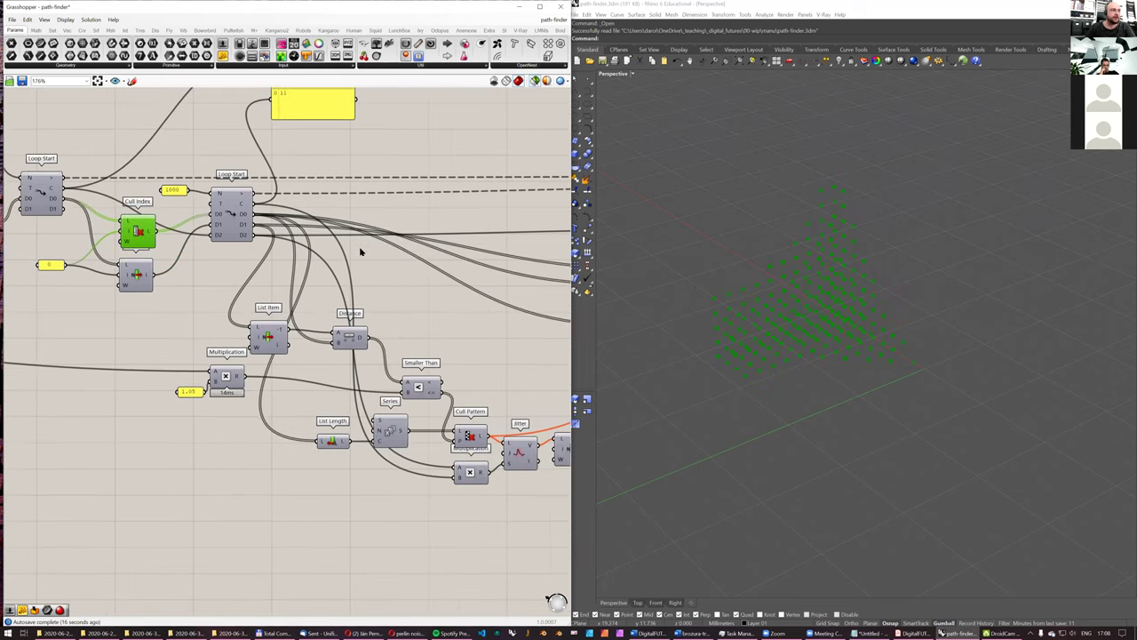
pyautogui.click(269, 336)
pyautogui.scroll(1, 262, 273)
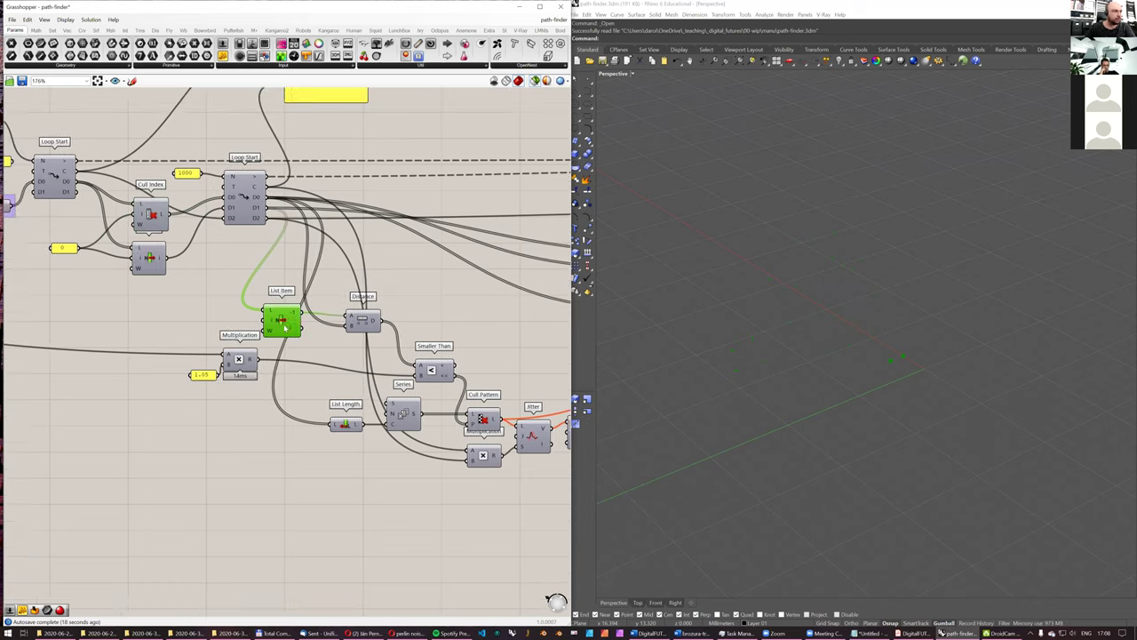
pyautogui.scroll(-2, 265, 270)
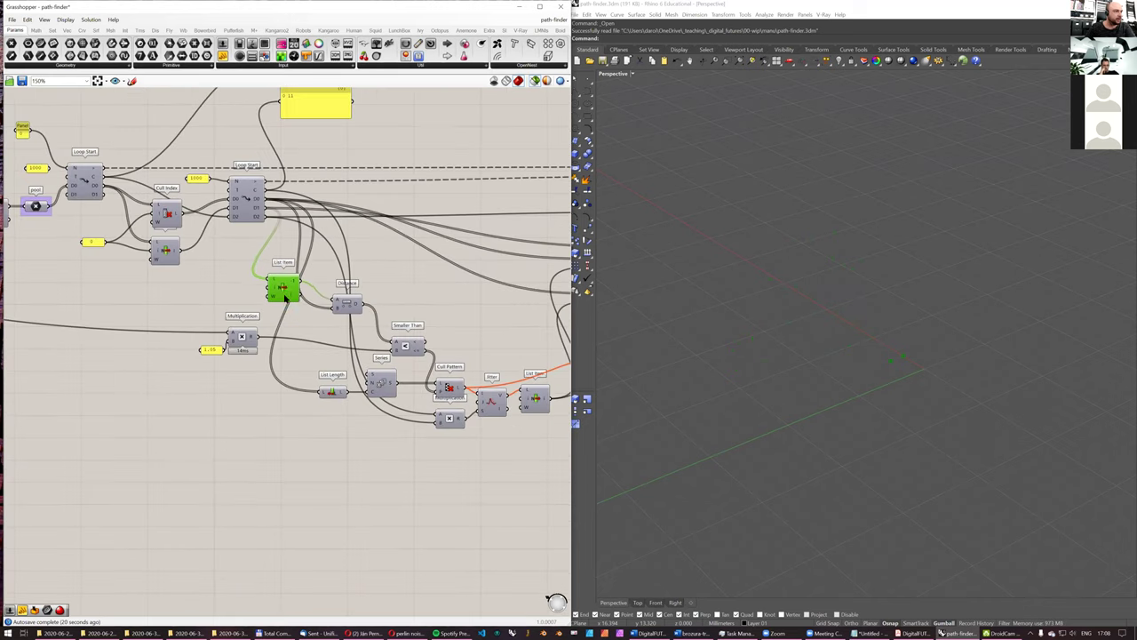
pyautogui.click(234, 342)
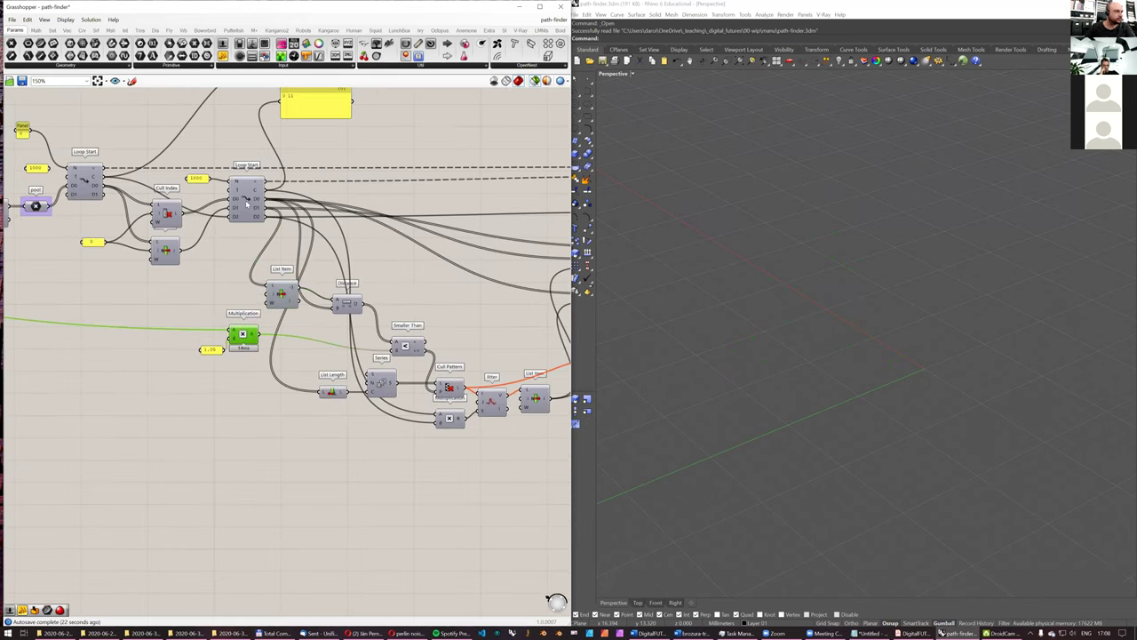
pyautogui.moveTo(400, 321); pyautogui.dragTo(326, 296, button='right')
pyautogui.moveTo(205, 263); pyautogui.dragTo(211, 278)
pyautogui.moveTo(282, 279); pyautogui.dragTo(282, 277)
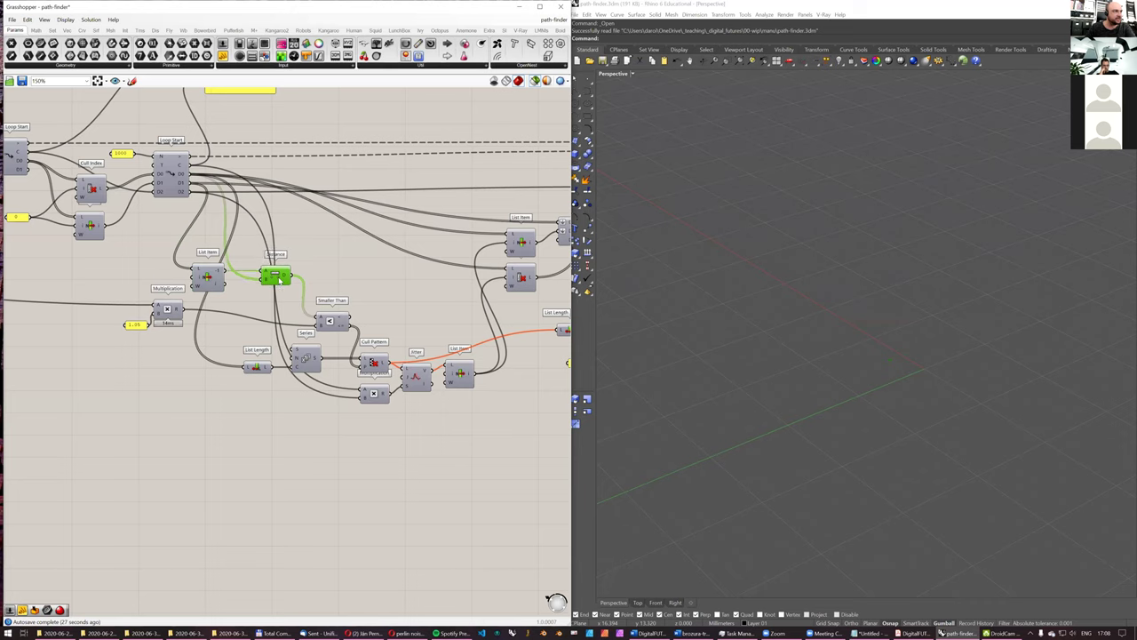
# Step: Select the outer List Item and the inner Loop Start to trace the points they pass on to Distance
pyautogui.click(89, 224)
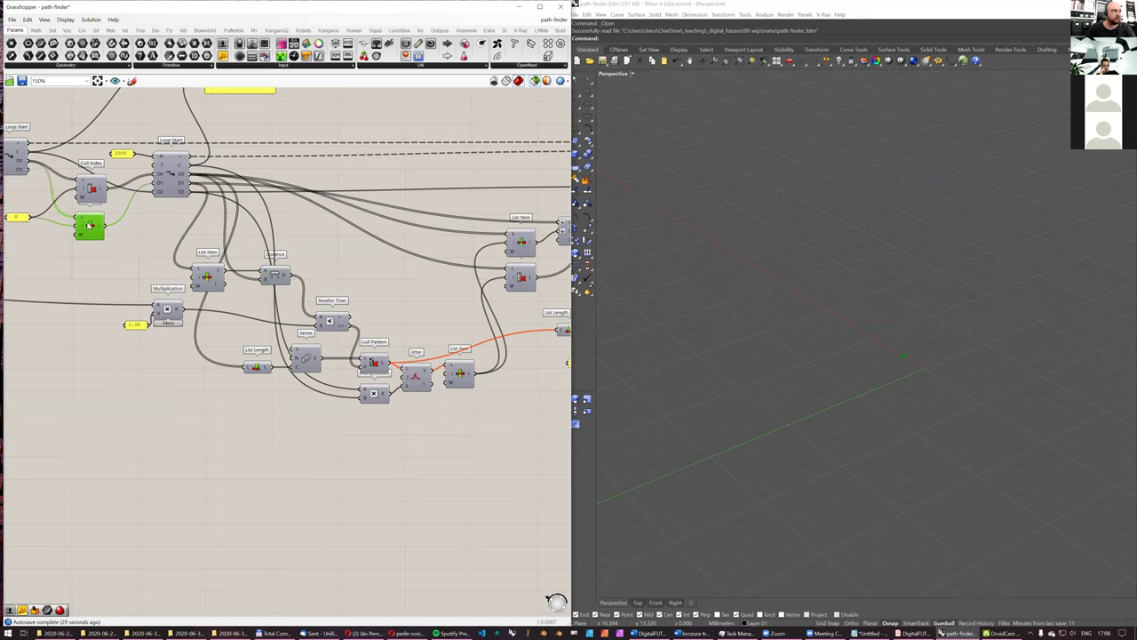
pyautogui.scroll(1, 196, 240)
pyautogui.moveTo(222, 273)
pyautogui.mouseDown()
pyautogui.moveTo(207, 277)
pyautogui.moveTo(216, 269)
pyautogui.mouseUp()
pyautogui.moveTo(192, 176); pyautogui.dragTo(297, 194, button='right')
pyautogui.moveTo(294, 189); pyautogui.dragTo(336, 281)
pyautogui.moveTo(160, 241); pyautogui.dragTo(169, 242)
pyautogui.click(278, 194)
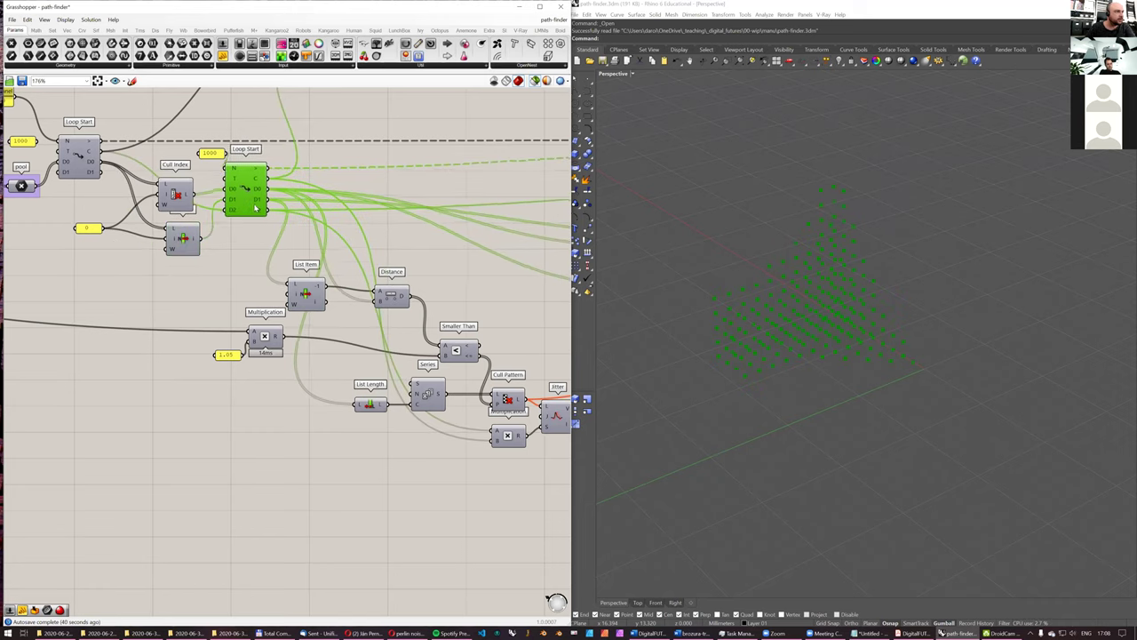
# Step: Connect the inner Loop Start directly to Distance's A input and delete the List Item between them
pyautogui.moveTo(278, 194); pyautogui.dragTo(377, 303)
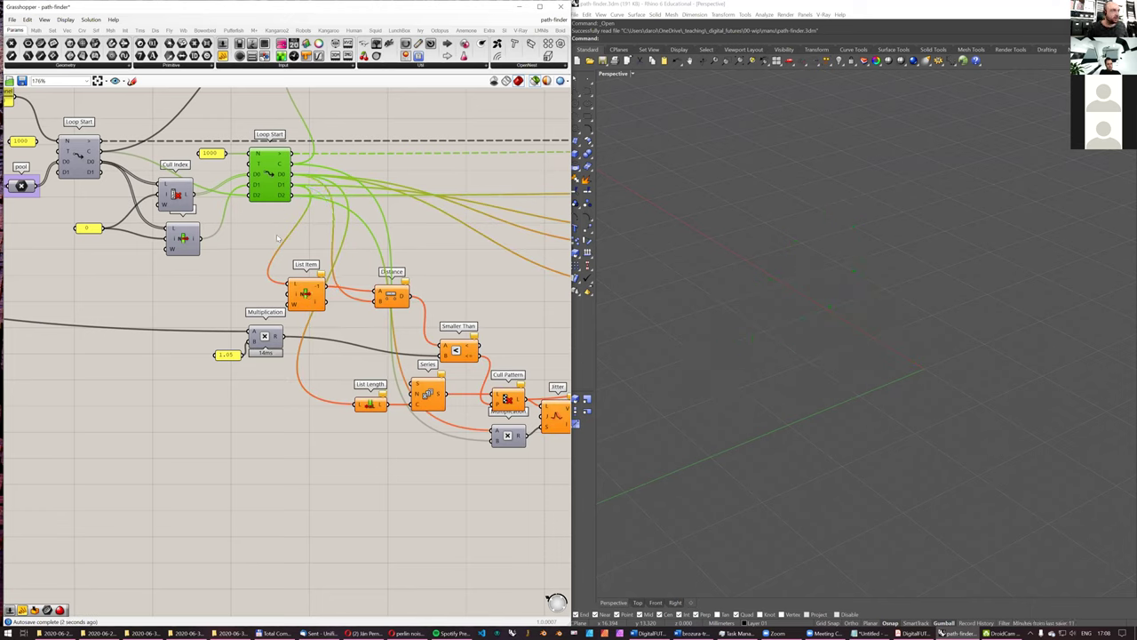
pyautogui.moveTo(306, 292); pyautogui.dragTo(279, 289)
pyautogui.press('Delete')
pyautogui.doubleClick(270, 176)
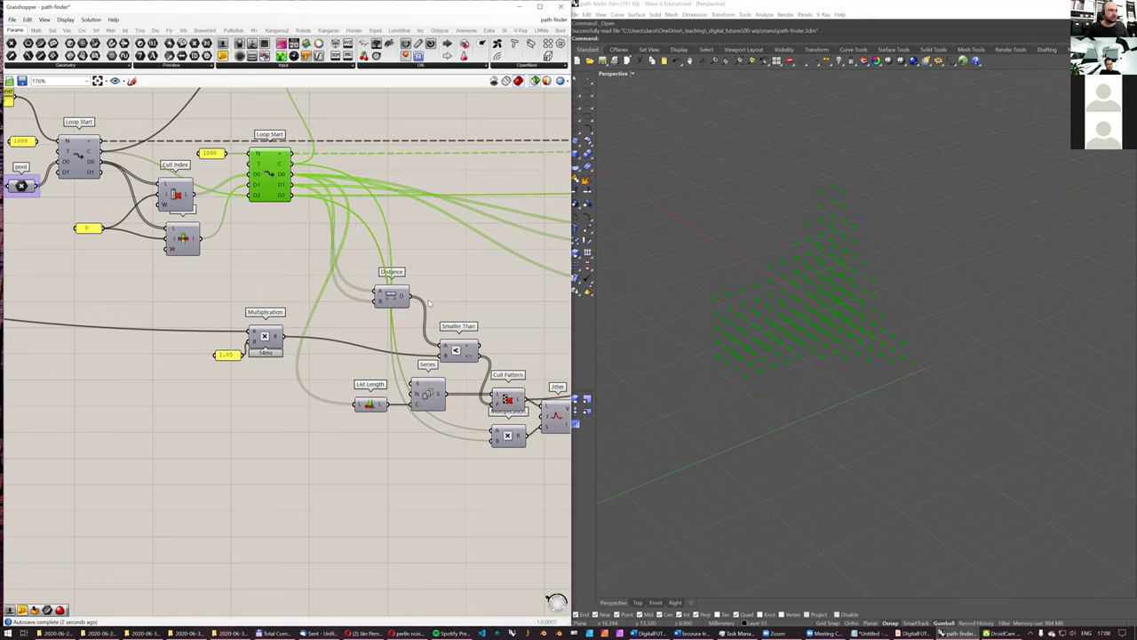
# Step: Select PolyLine to preview the paths generated by the rewired loop
pyautogui.moveTo(428, 303); pyautogui.dragTo(327, 319, button='right')
pyautogui.scroll(-5, 338, 308)
pyautogui.scroll(3, 494, 261)
pyautogui.moveTo(494, 262); pyautogui.dragTo(335, 268, button='right')
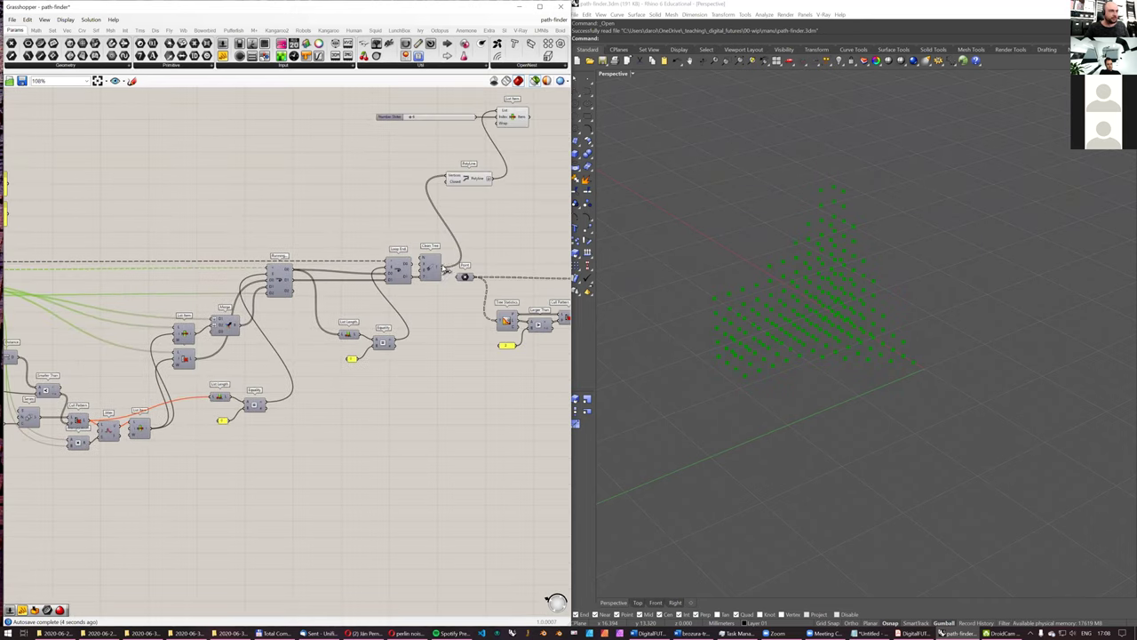
pyautogui.click(478, 178)
pyautogui.moveTo(400, 178); pyautogui.dragTo(692, 140, button='right')
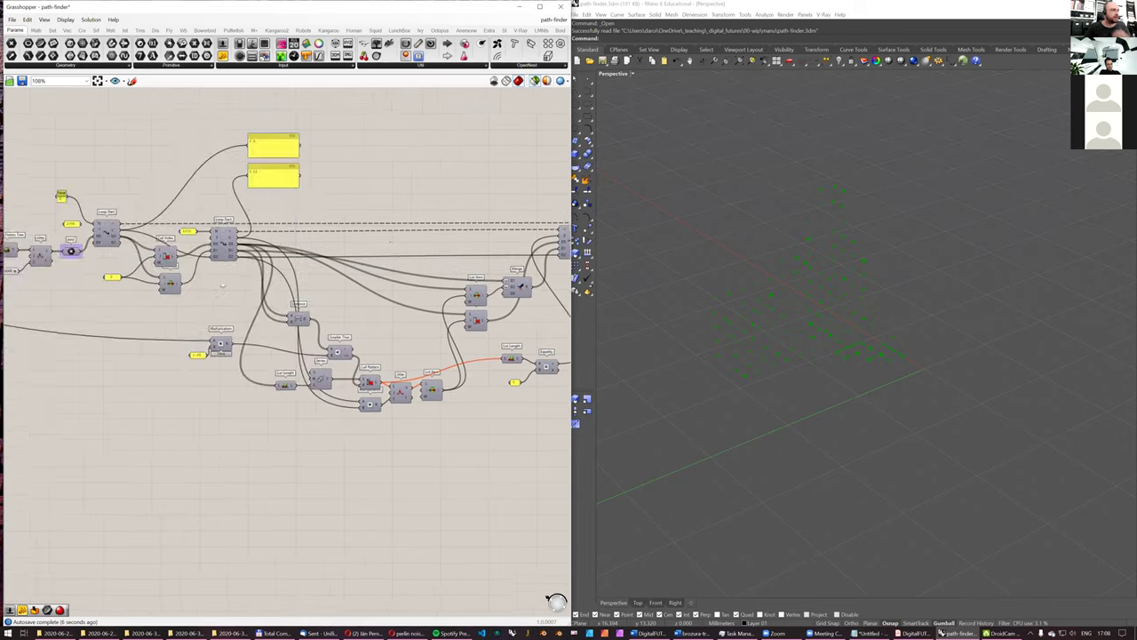
# Step: Select the outer List Item, Distance and Cull Index components and examine the remaining points up close in the viewport
pyautogui.scroll(3, 249, 286)
pyautogui.click(374, 331)
pyautogui.moveTo(373, 334); pyautogui.dragTo(360, 338)
pyautogui.click(138, 285)
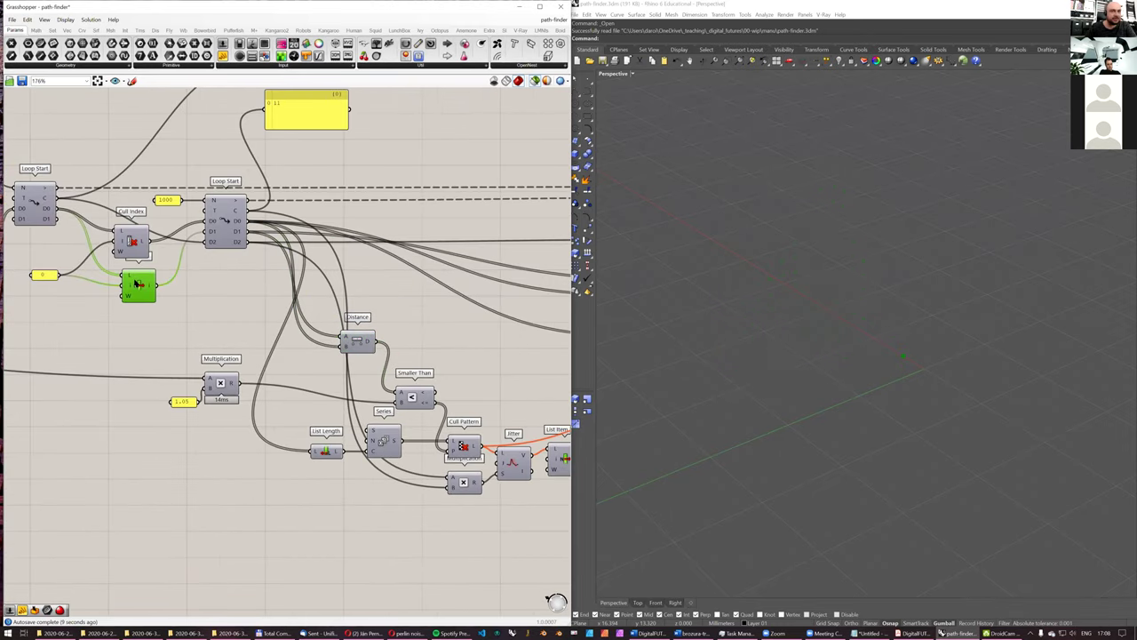
pyautogui.keyDown('shift'); pyautogui.click(131, 242); pyautogui.keyUp('shift')
pyautogui.click(368, 349)
pyautogui.moveTo(368, 349); pyautogui.dragTo(322, 323, button='right')
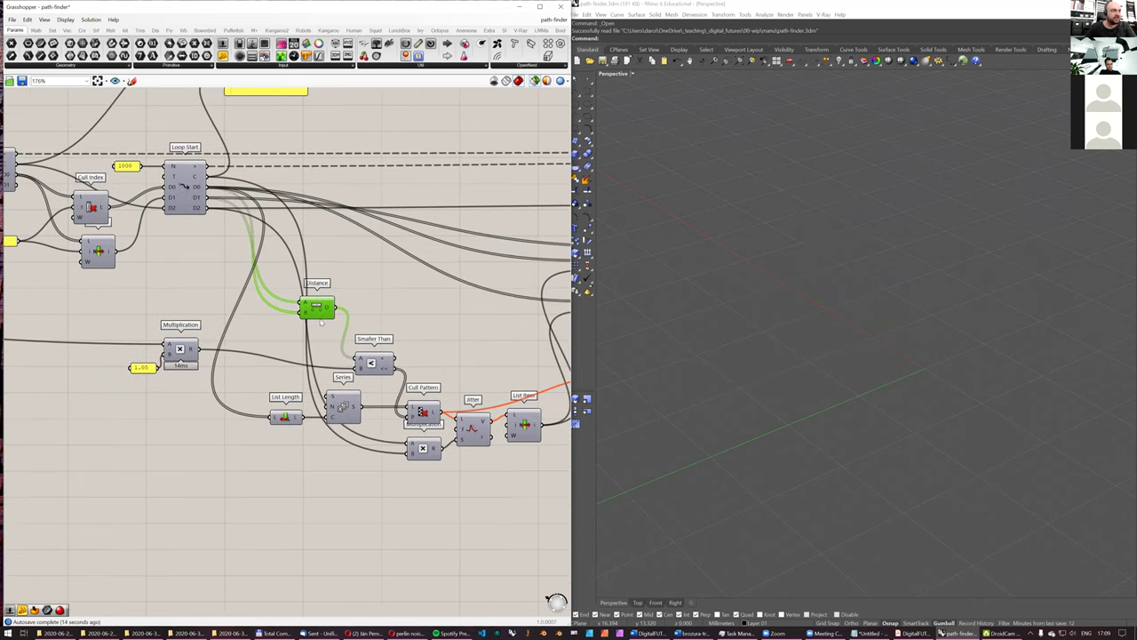
pyautogui.click(99, 212)
pyautogui.scroll(5, 894, 360)
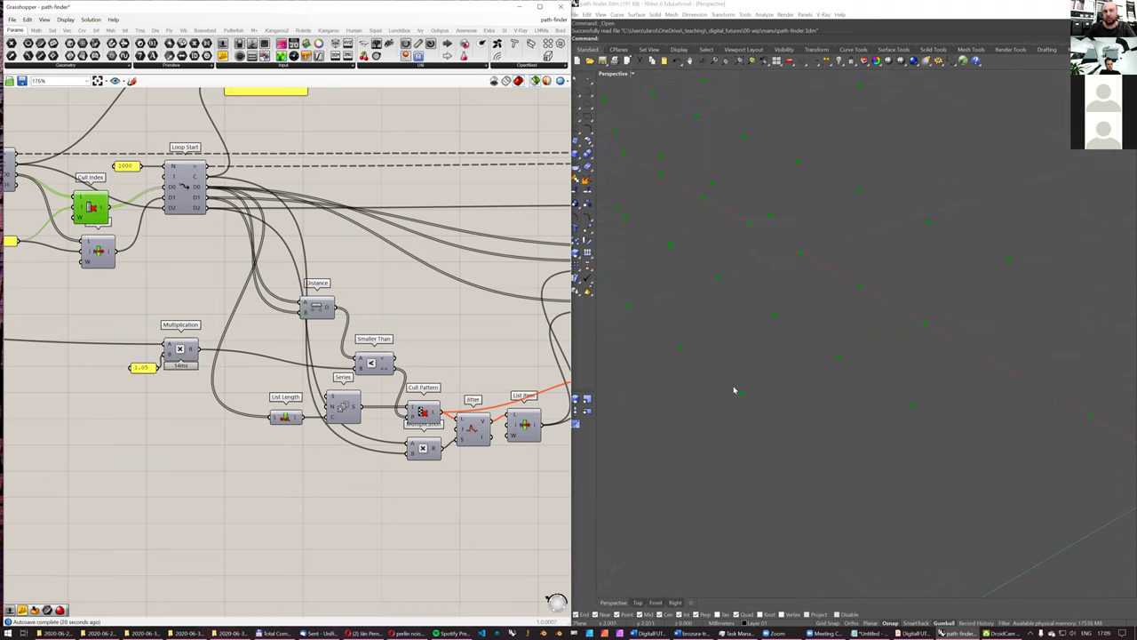
# Step: Select Cull Pattern and Distance to trace how points within the distance limit are filtered in the inner loop
pyautogui.moveTo(380, 323); pyautogui.dragTo(342, 298, button='right')
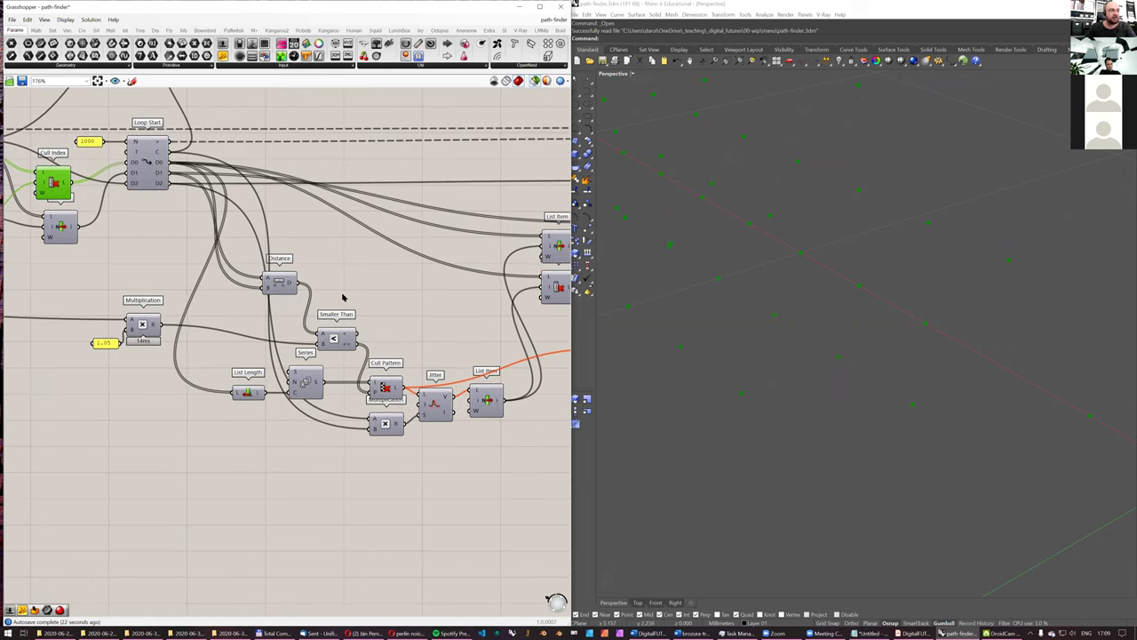
pyautogui.click(385, 388)
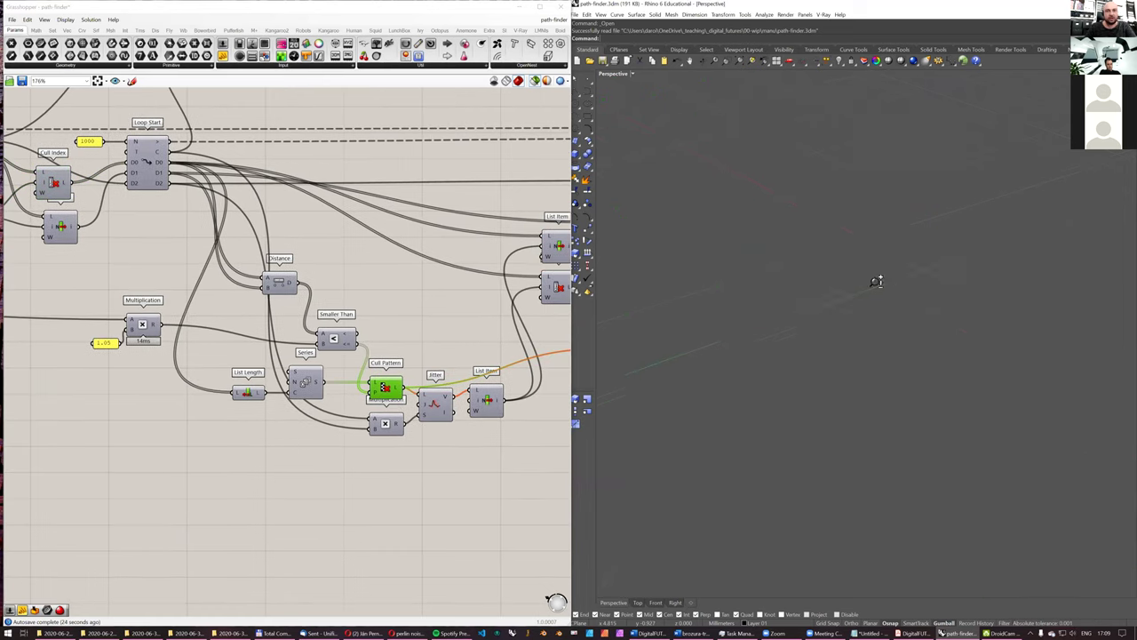
pyautogui.moveTo(444, 299); pyautogui.dragTo(426, 306, button='right')
pyautogui.scroll(4, 347, 353)
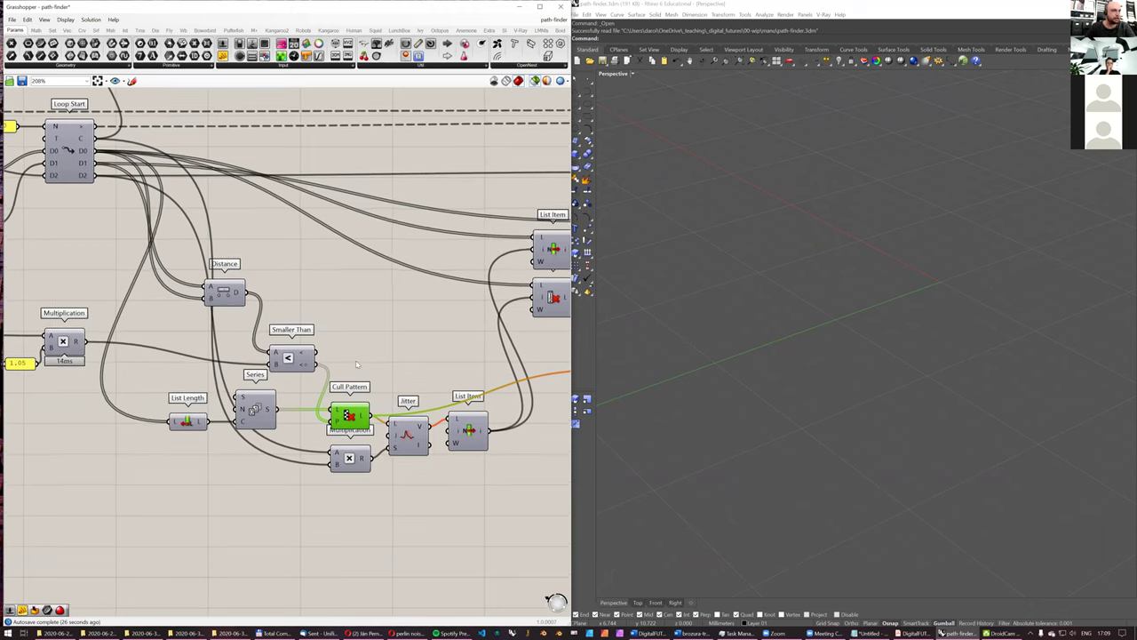
pyautogui.moveTo(275, 307); pyautogui.dragTo(286, 296, button='right')
pyautogui.click(264, 276)
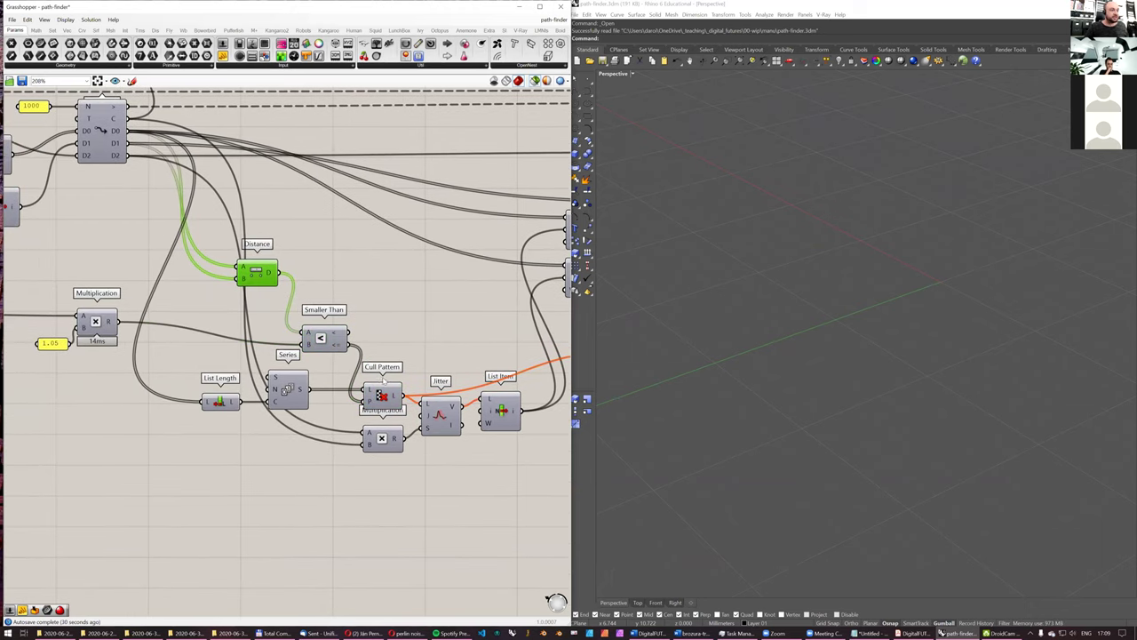
pyautogui.click(381, 394)
# Step: Add a Panel above Jitter, connect Cull Pattern's output to it and enlarge it to read the filtered indices
pyautogui.click(222, 55)
pyautogui.click(462, 299)
pyautogui.moveTo(405, 396); pyautogui.dragTo(411, 295)
pyautogui.moveTo(463, 322); pyautogui.dragTo(569, 305)
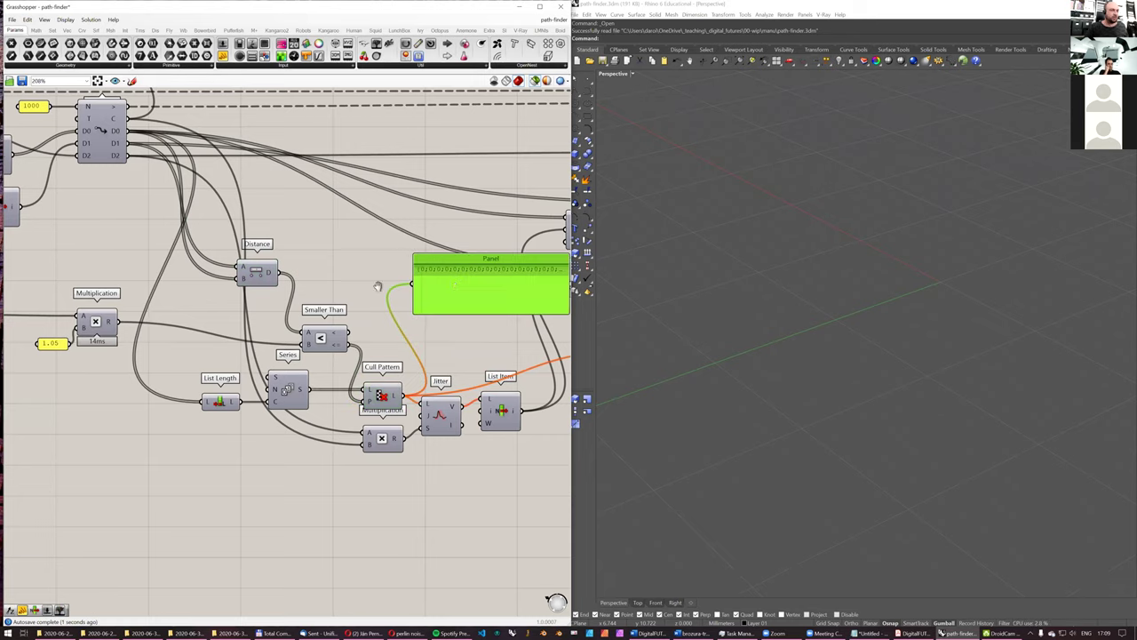
pyautogui.moveTo(480, 283); pyautogui.dragTo(379, 288, button='right')
pyautogui.moveTo(373, 320); pyautogui.dragTo(368, 353)
# Step: Add a panel containing 0 above the inner Loop Start and connect it to the N input
pyautogui.moveTo(64, 194); pyautogui.dragTo(264, 243, button='right')
pyautogui.scroll(-2, 264, 244)
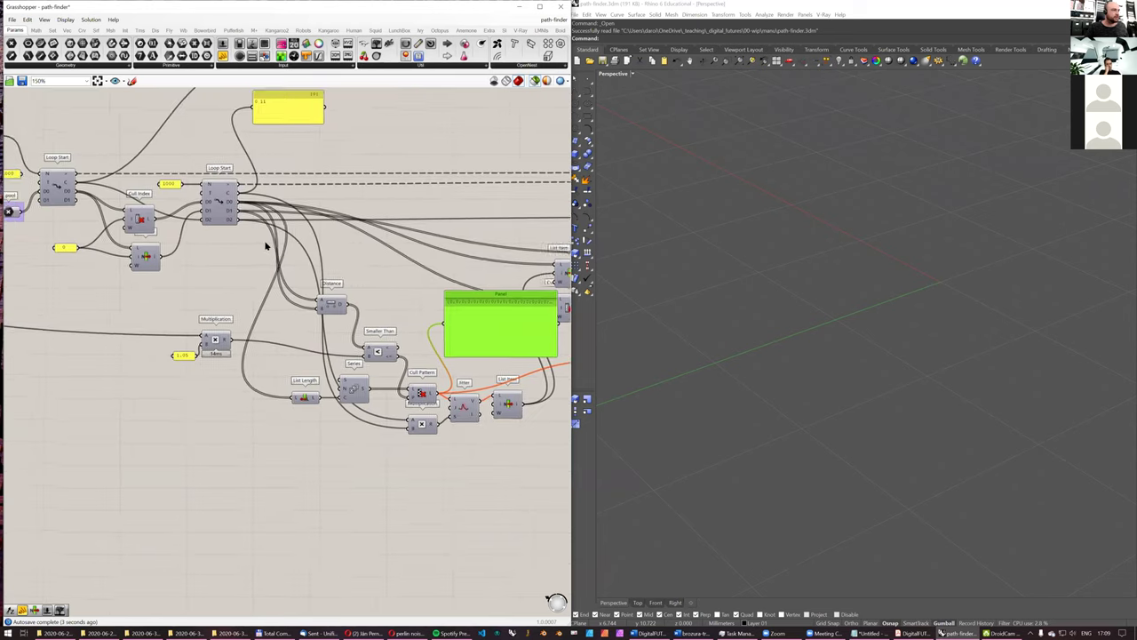
pyautogui.scroll(3, 181, 160)
pyautogui.moveTo(181, 160); pyautogui.dragTo(216, 219, button='right')
pyautogui.doubleClick(214, 218)
pyautogui.write('panel')
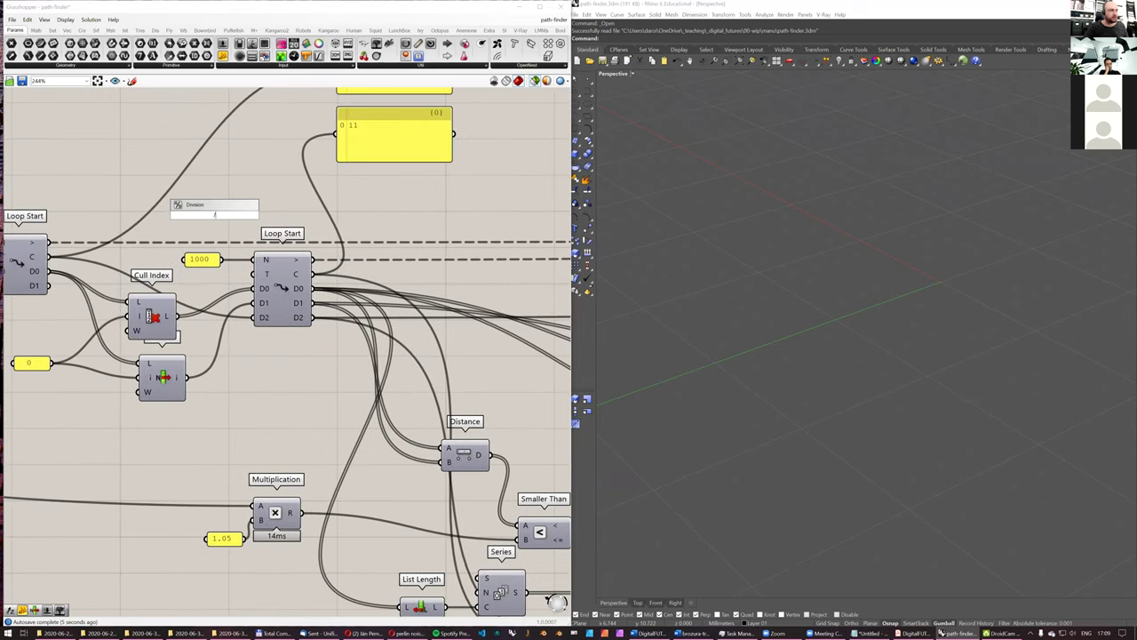
pyautogui.press('Return')
pyautogui.moveTo(229, 216); pyautogui.dragTo(259, 259)
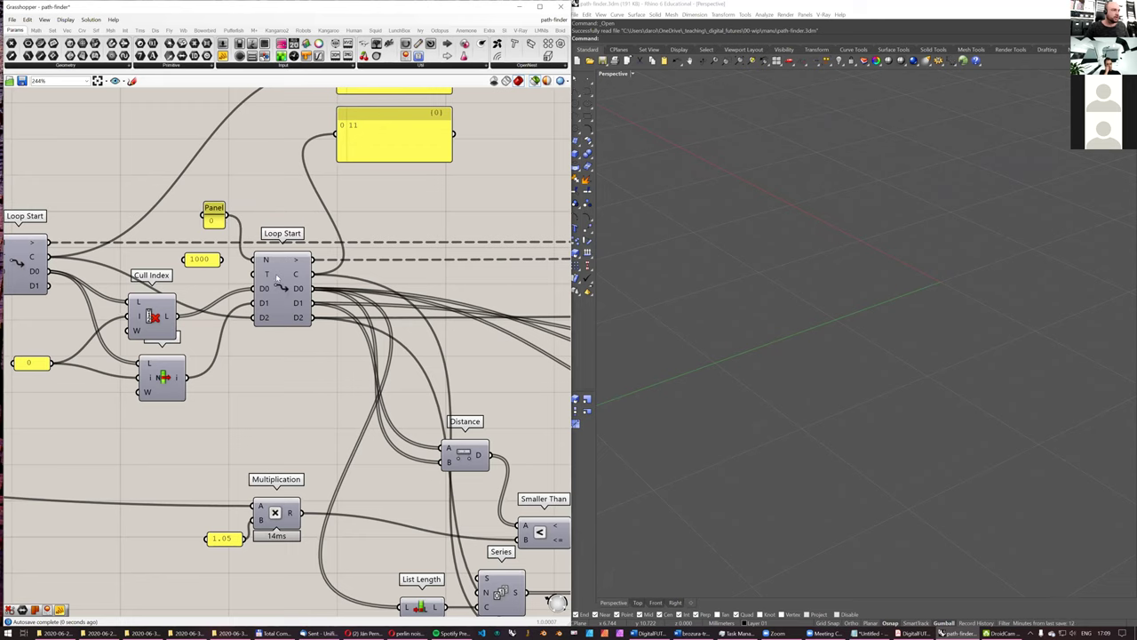
pyautogui.scroll(-1, 311, 294)
# Step: Add a List Item with the inner Loop Start's D0 as List and Cull Pattern's output as Index
pyautogui.moveTo(311, 293); pyautogui.dragTo(183, 283, button='right')
pyautogui.moveTo(433, 500); pyautogui.dragTo(376, 416, button='right')
pyautogui.click(388, 459)
pyautogui.moveTo(463, 379); pyautogui.dragTo(396, 360, button='right')
pyautogui.moveTo(395, 354); pyautogui.dragTo(391, 341)
pyautogui.doubleClick(316, 290)
pyautogui.write('item')
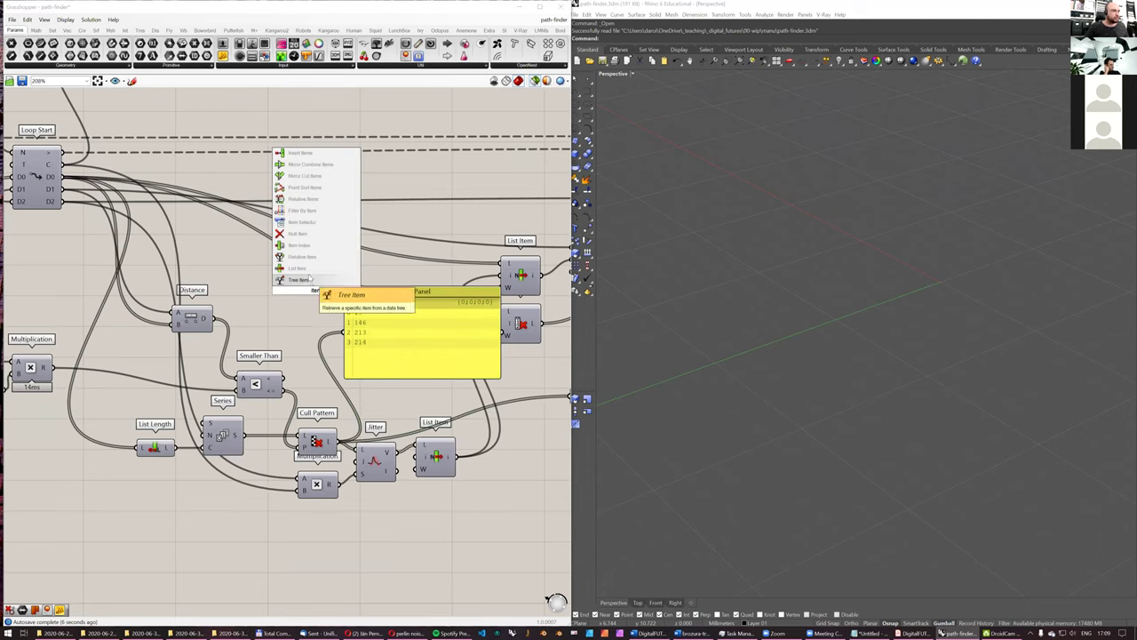
pyautogui.click(311, 267)
pyautogui.moveTo(54, 171); pyautogui.dragTo(102, 153, button='right')
pyautogui.moveTo(108, 160); pyautogui.dragTo(336, 260)
pyautogui.moveTo(387, 424); pyautogui.dragTo(336, 276)
# Step: Select the new List Item together with the outer List Item to examine the candidate neighbours around the current point
pyautogui.click(364, 276)
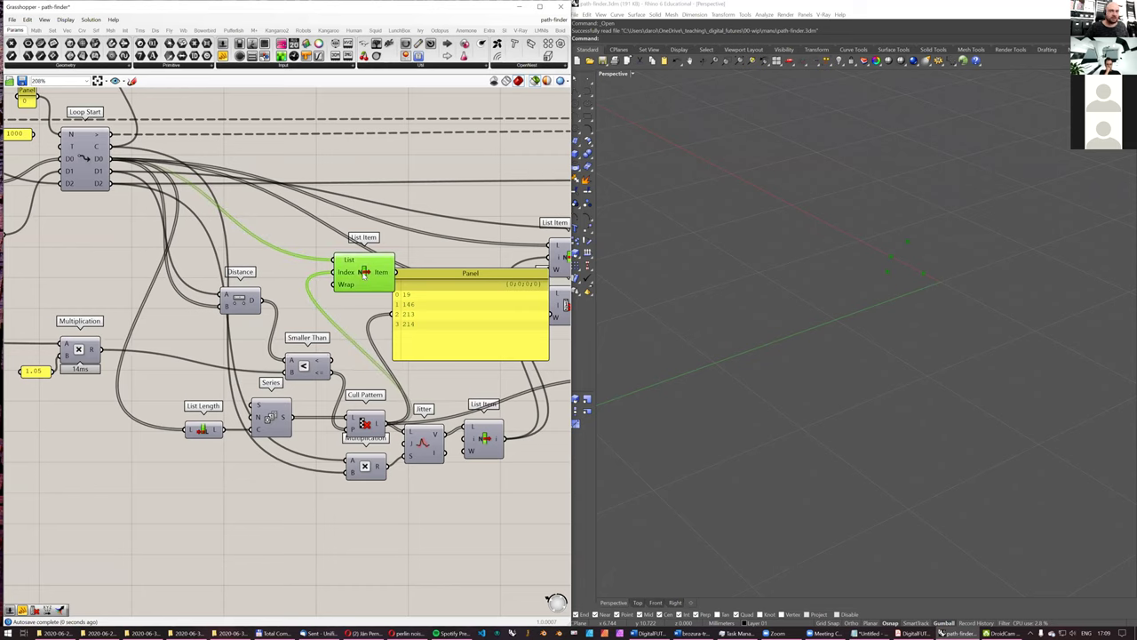
pyautogui.moveTo(115, 207); pyautogui.dragTo(158, 199, button='right')
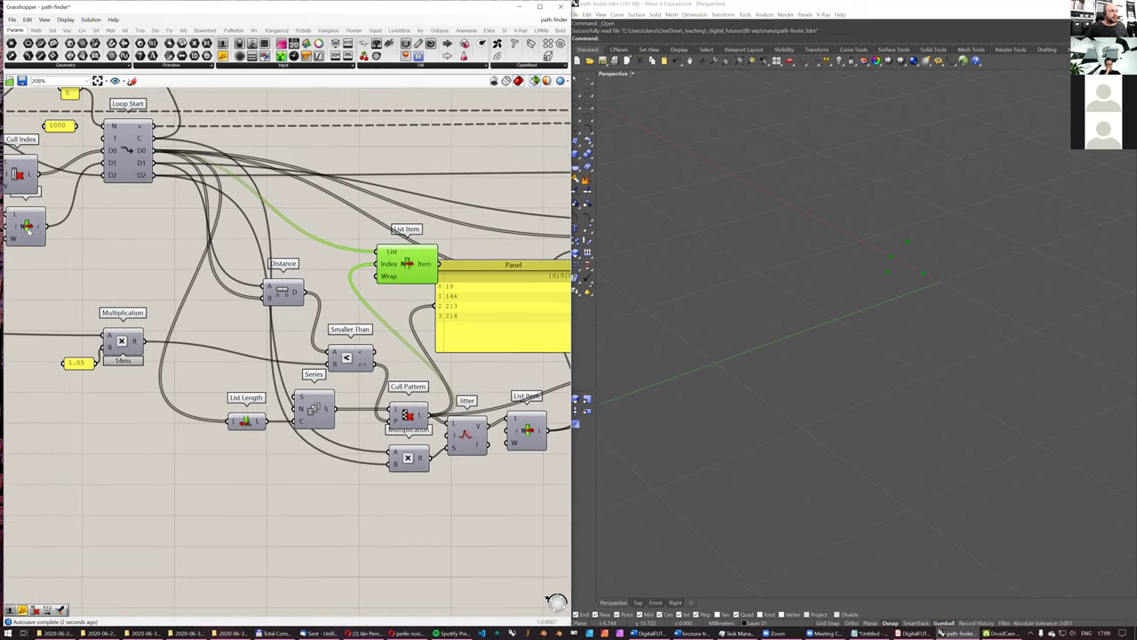
pyautogui.click(42, 232)
pyautogui.click(402, 277)
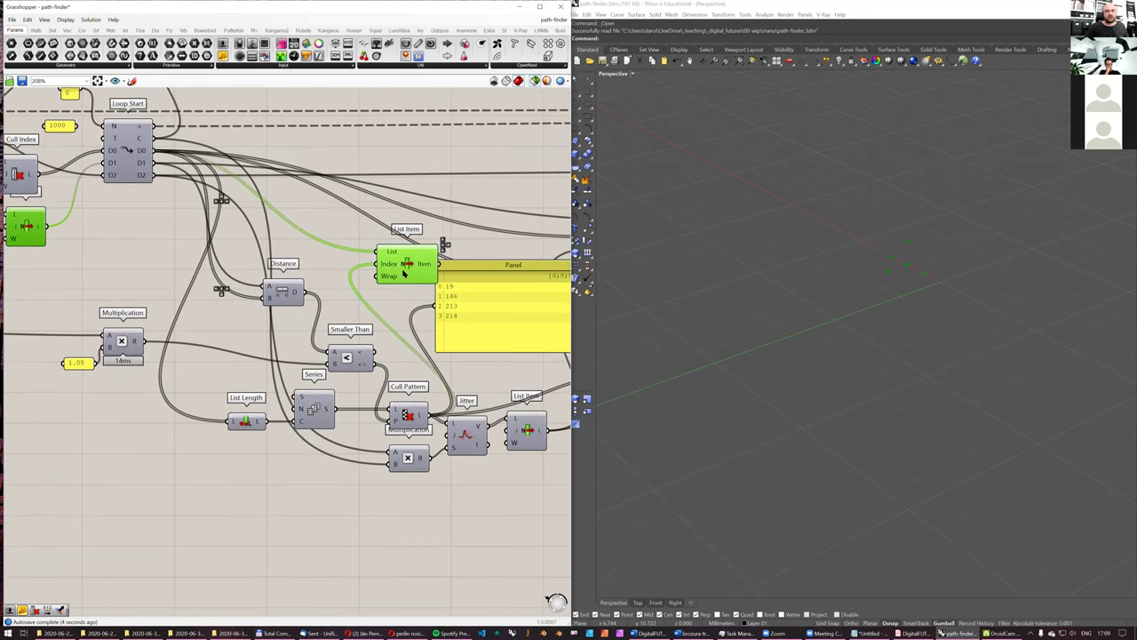
pyautogui.moveTo(909, 254); pyautogui.dragTo(886, 268, button='right')
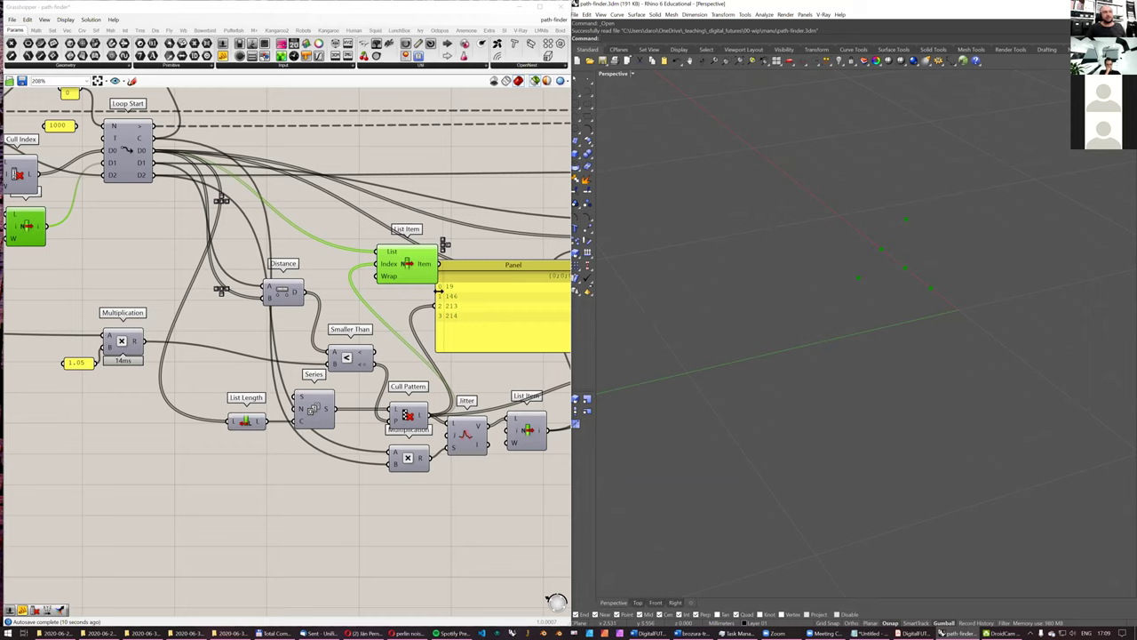
# Step: Delete the panel attached to Cull Pattern's output
pyautogui.scroll(-4, 437, 290)
pyautogui.moveTo(391, 292); pyautogui.dragTo(422, 491)
pyautogui.press('Delete')
pyautogui.scroll(3, 383, 383)
# Step: Select the List Items after Jitter, Cull Index and Merge in turn to preview the picked point and merged path points
pyautogui.moveTo(382, 384); pyautogui.dragTo(382, 391)
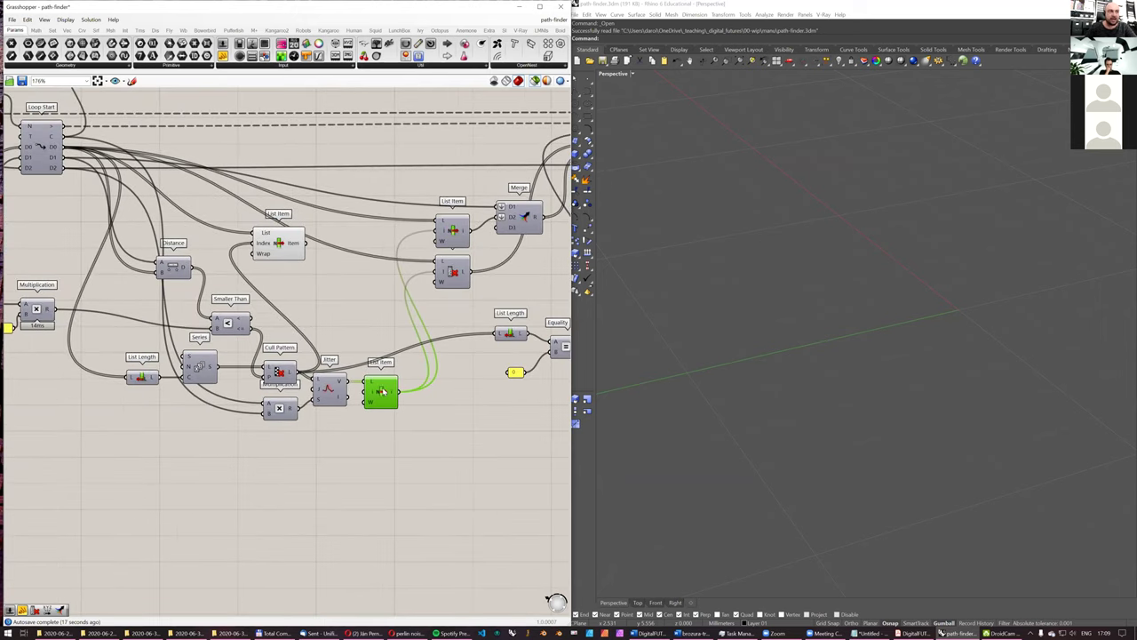
pyautogui.click(448, 223)
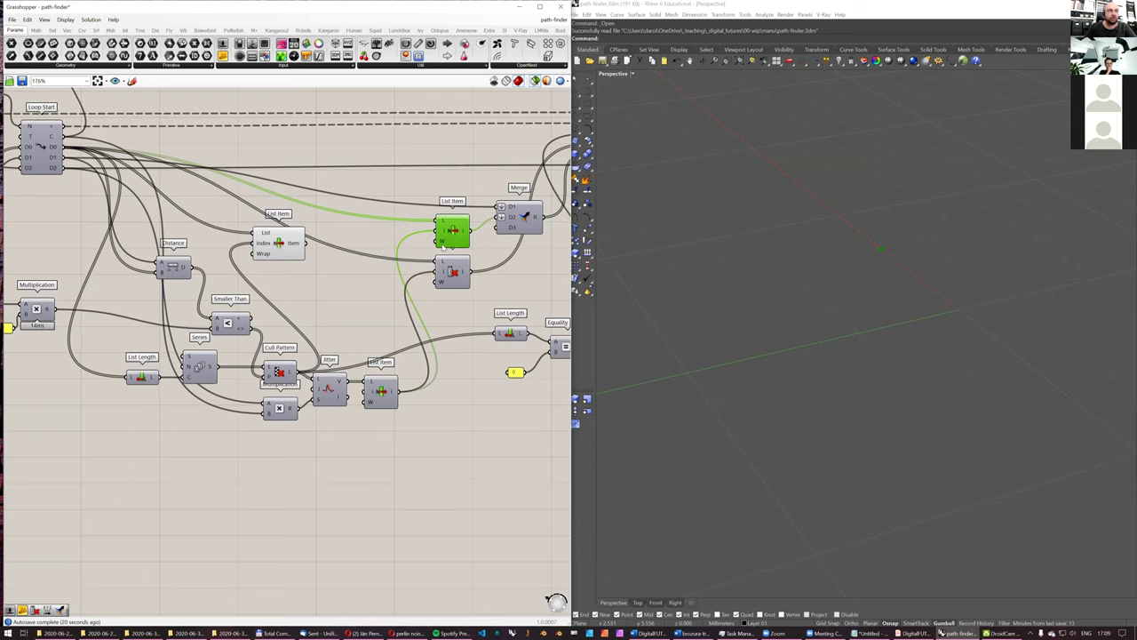
pyautogui.moveTo(438, 272)
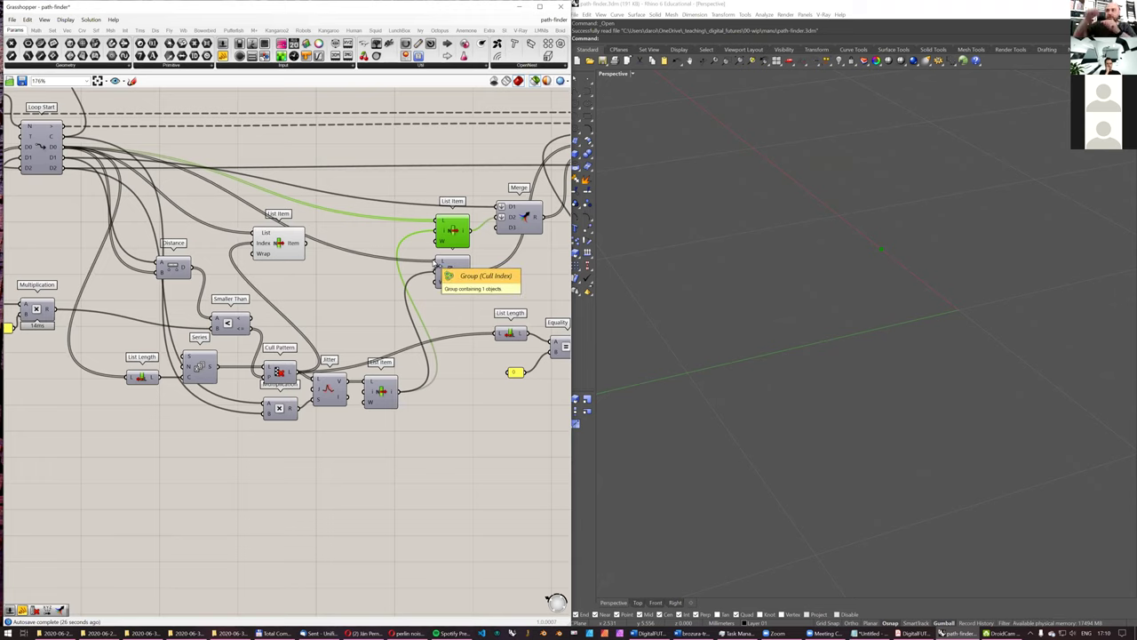
pyautogui.click(461, 268)
pyautogui.click(524, 226)
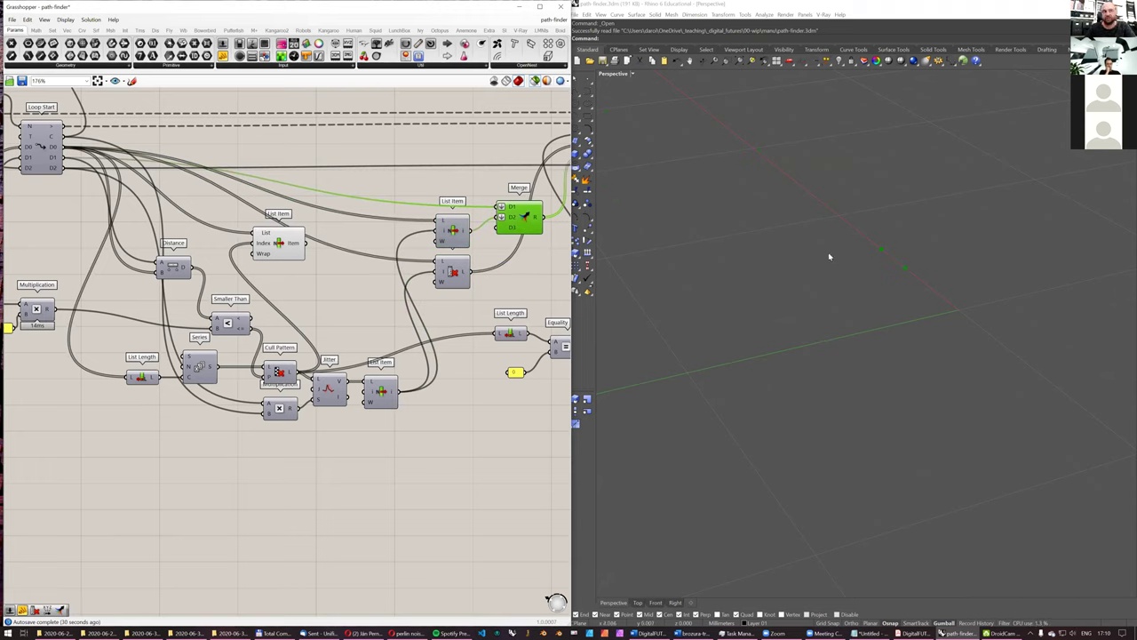
pyautogui.scroll(-2, 394, 297)
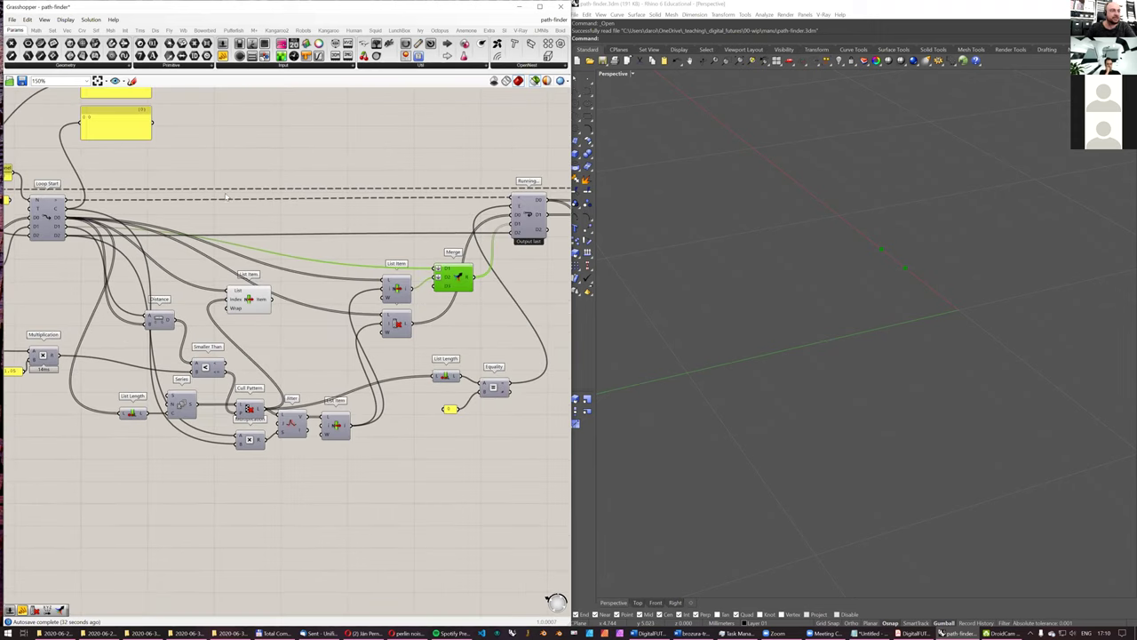
# Step: Set the panel feeding the inner Loop Start's N input to 1
pyautogui.scroll(5, 135, 174)
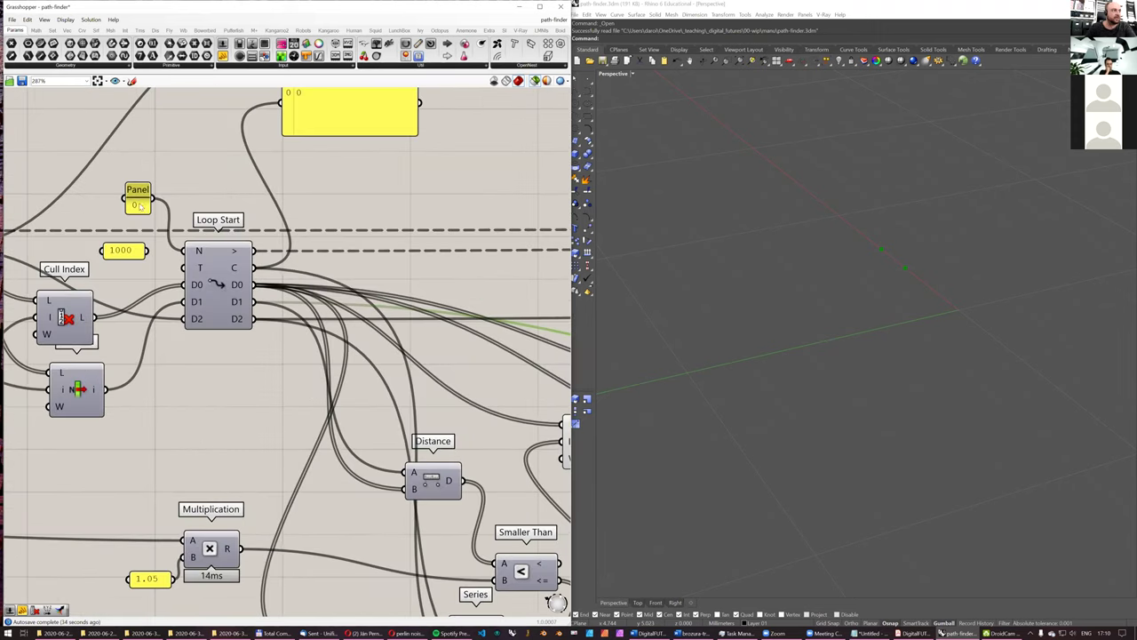
pyautogui.doubleClick(138, 205)
pyautogui.write('1')
pyautogui.click(156, 275)
pyautogui.moveTo(437, 284); pyautogui.dragTo(383, 258, button='right')
pyautogui.scroll(-5, 314, 300)
pyautogui.scroll(3, 283, 268)
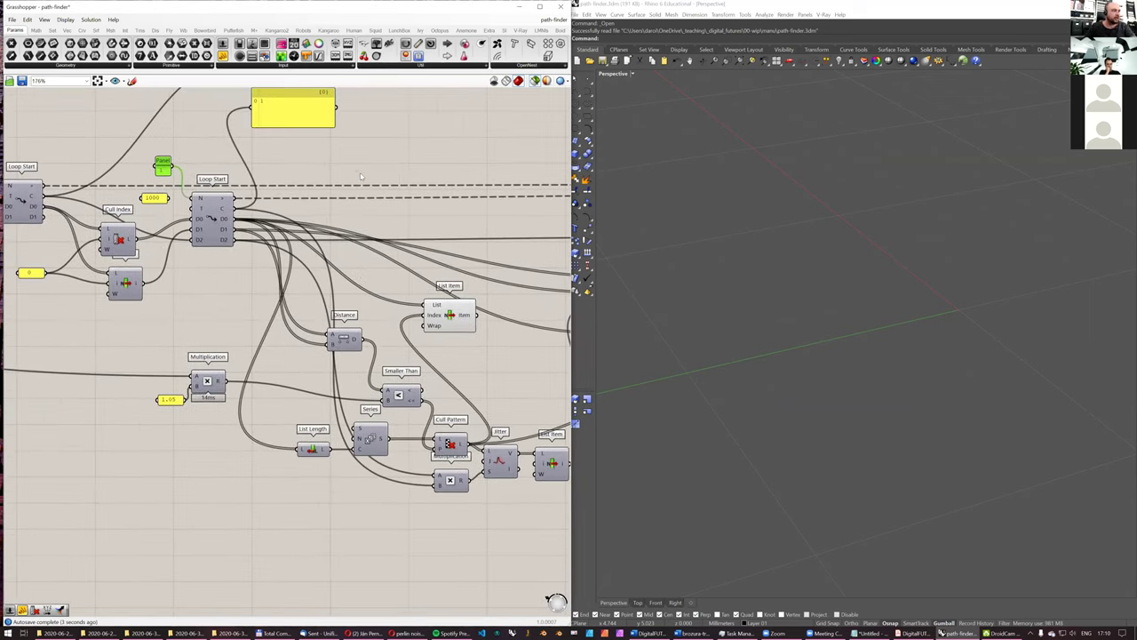
# Step: Add a Point parameter to the canvas above the inner loop's wires
pyautogui.doubleClick(352, 165)
pyautogui.write('poi')
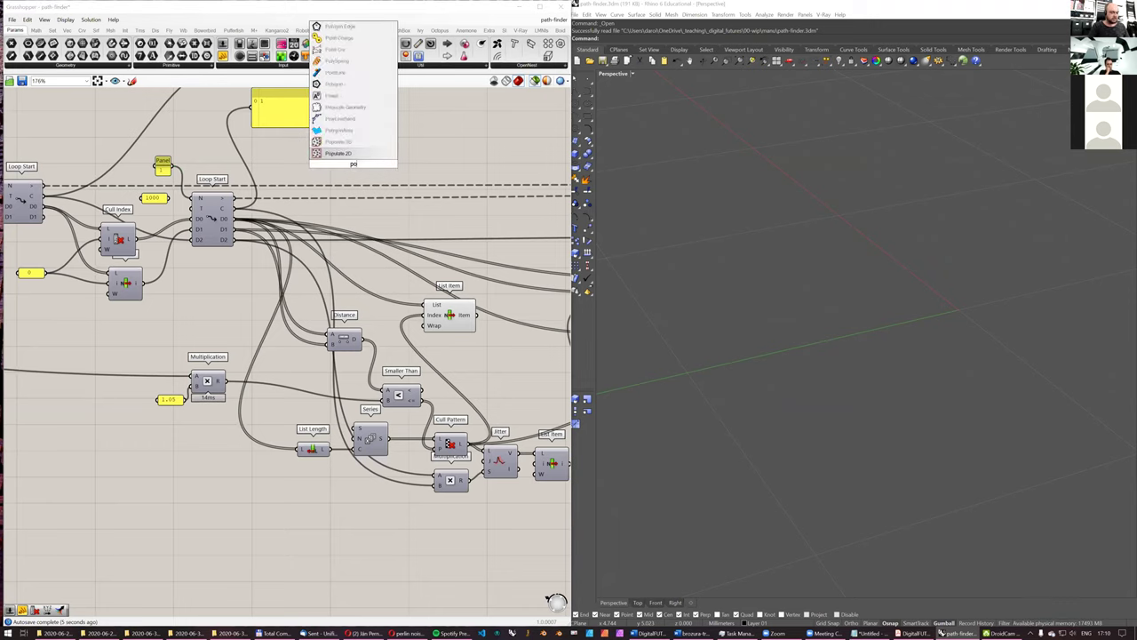
pyautogui.write('nt')
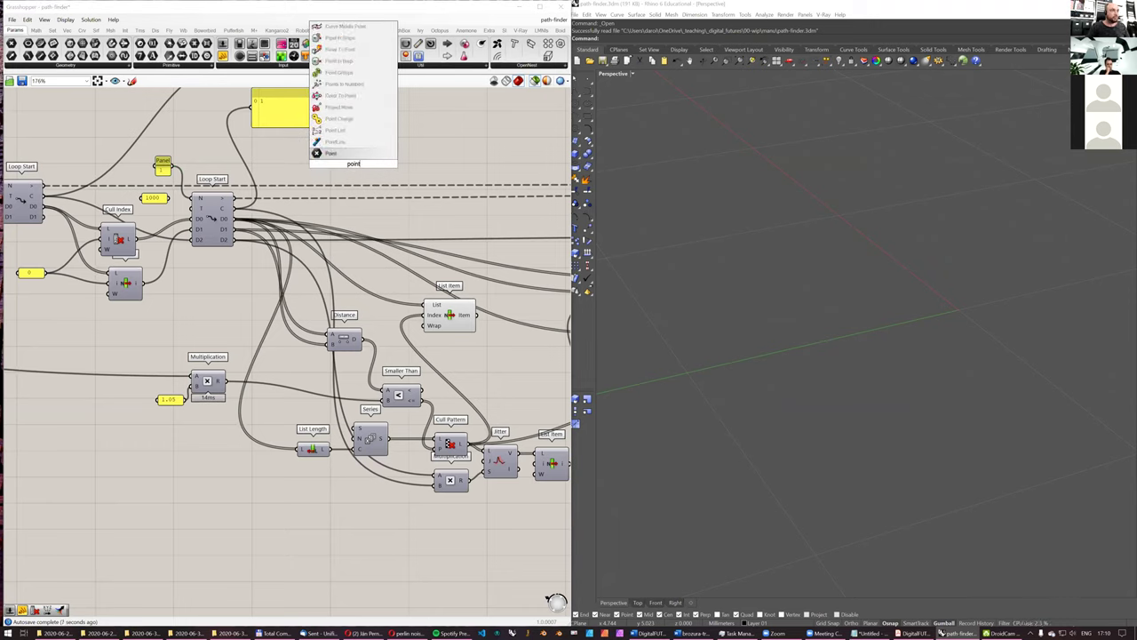
pyautogui.click(335, 153)
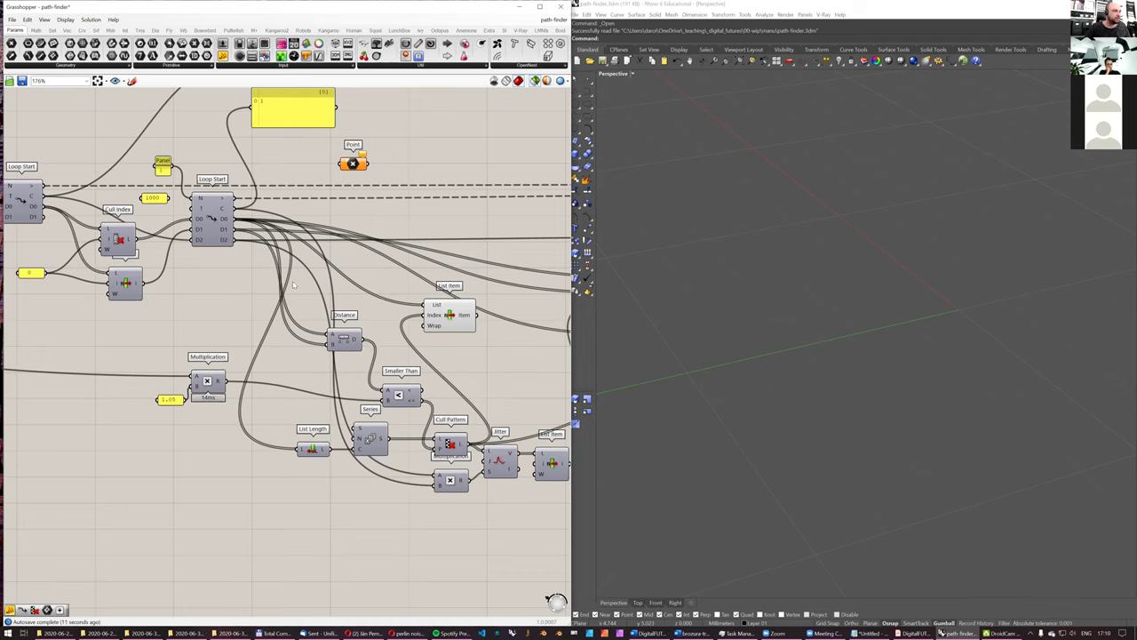
pyautogui.moveTo(294, 284); pyautogui.dragTo(335, 281, button='right')
# Step: Move Distance slightly upward and try to add a List Item between it and the inner Loop Start
pyautogui.moveTo(384, 340); pyautogui.dragTo(374, 313)
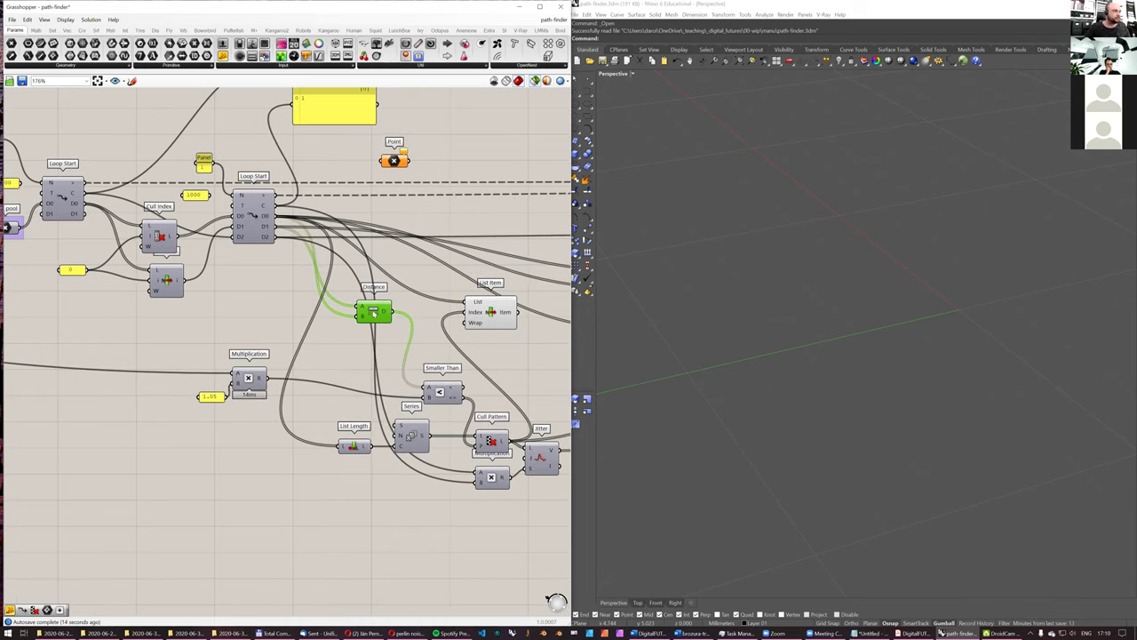
pyautogui.doubleClick(286, 282)
pyautogui.write('list item')
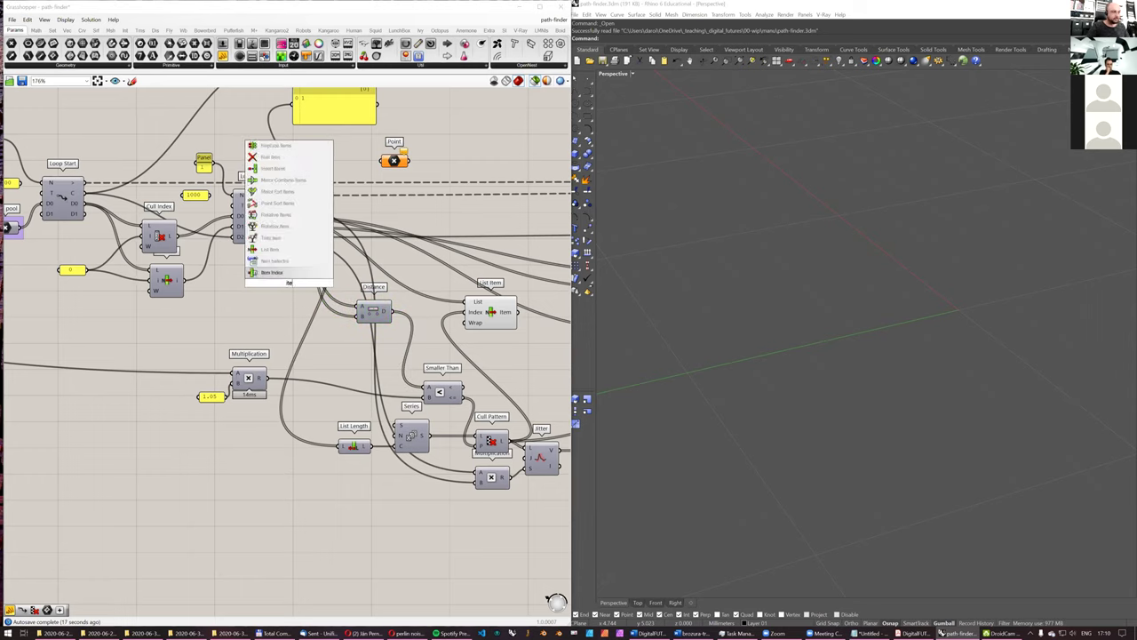
pyautogui.click(296, 263)
pyautogui.moveTo(281, 290); pyautogui.dragTo(299, 287)
# Step: Undo the recent edits back to the state where a List Item sits between the inner Loop Start and Distance's A input
pyautogui.hotkey('ctrl', 'z')
pyautogui.hotkey('ctrl', 'z')
pyautogui.hotkey('ctrl', 'z')
pyautogui.hotkey('ctrl', 'z')
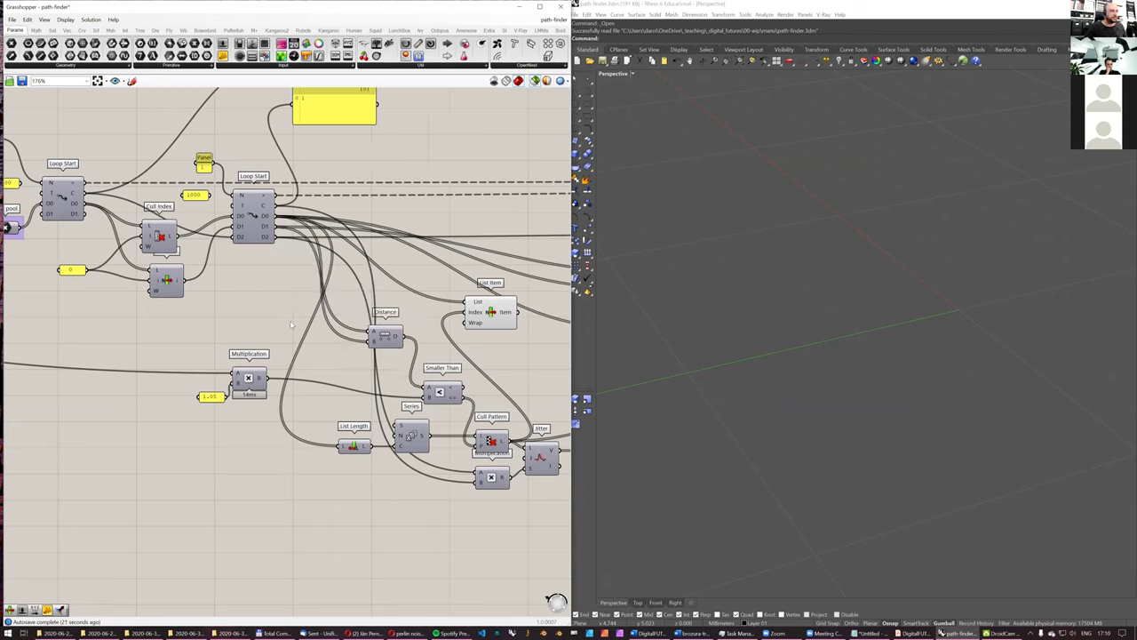
pyautogui.hotkey('ctrl', 'z')
pyautogui.hotkey('ctrl', 'z')
pyautogui.hotkey('ctrl', 'z')
pyautogui.hotkey('ctrl', 'z')
pyautogui.hotkey('ctrl', 'z')
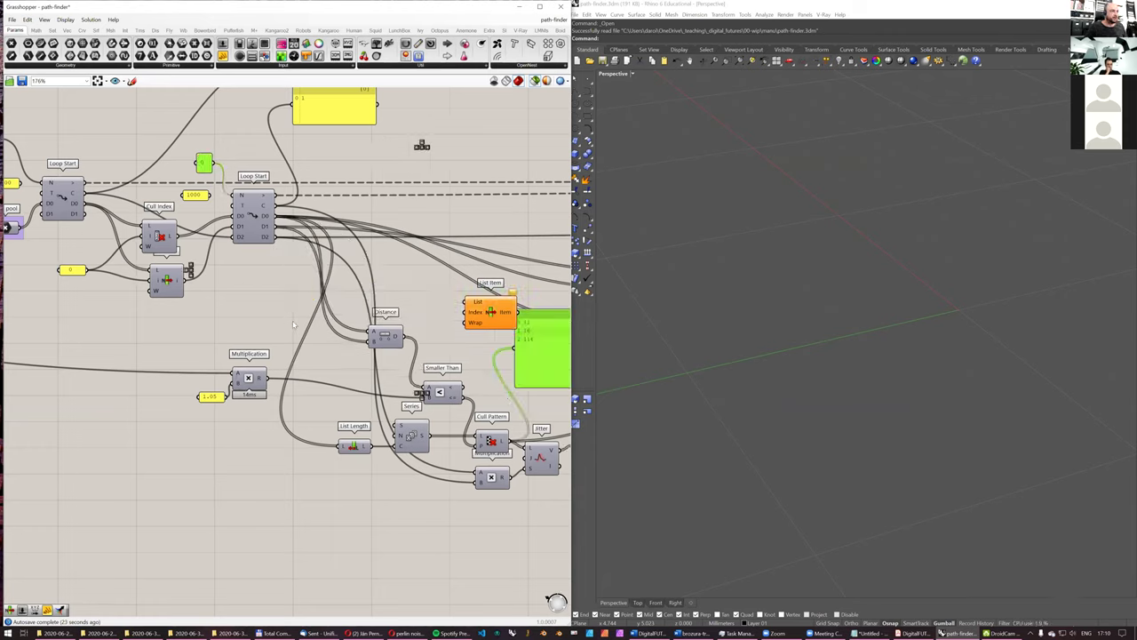
pyautogui.hotkey('ctrl', 'z')
pyautogui.hotkey('ctrl', 'z')
pyautogui.hotkey('ctrl', 'z')
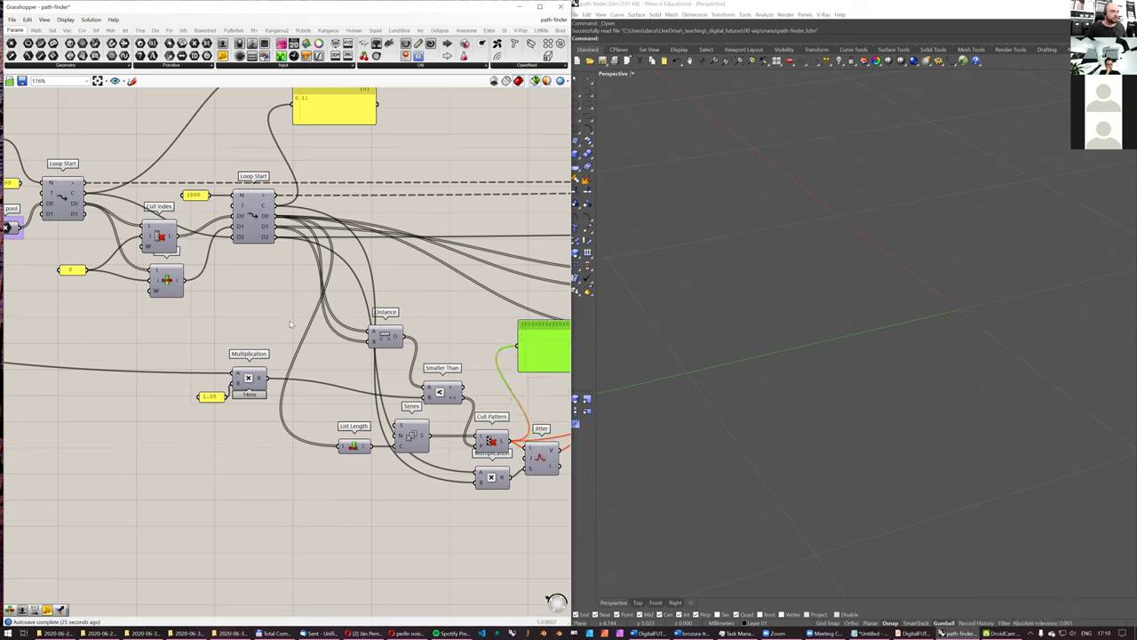
pyautogui.hotkey('ctrl', 'y')
pyautogui.hotkey('ctrl', 'y')
pyautogui.hotkey('ctrl', 'y')
pyautogui.hotkey('ctrl', 'y')
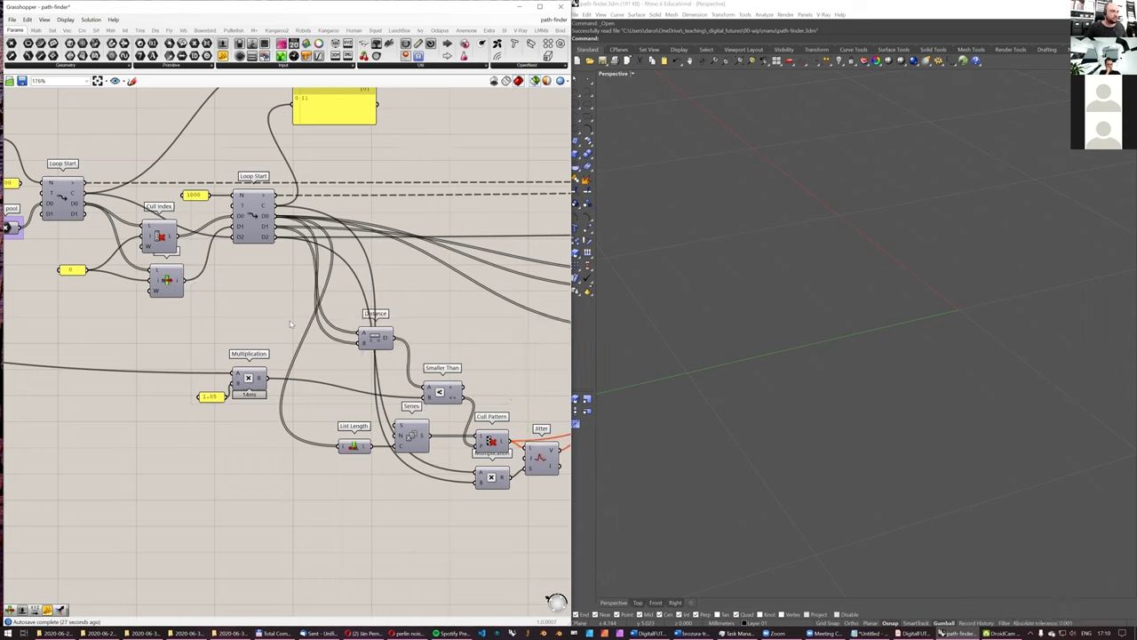
pyautogui.moveTo(315, 330); pyautogui.dragTo(345, 342)
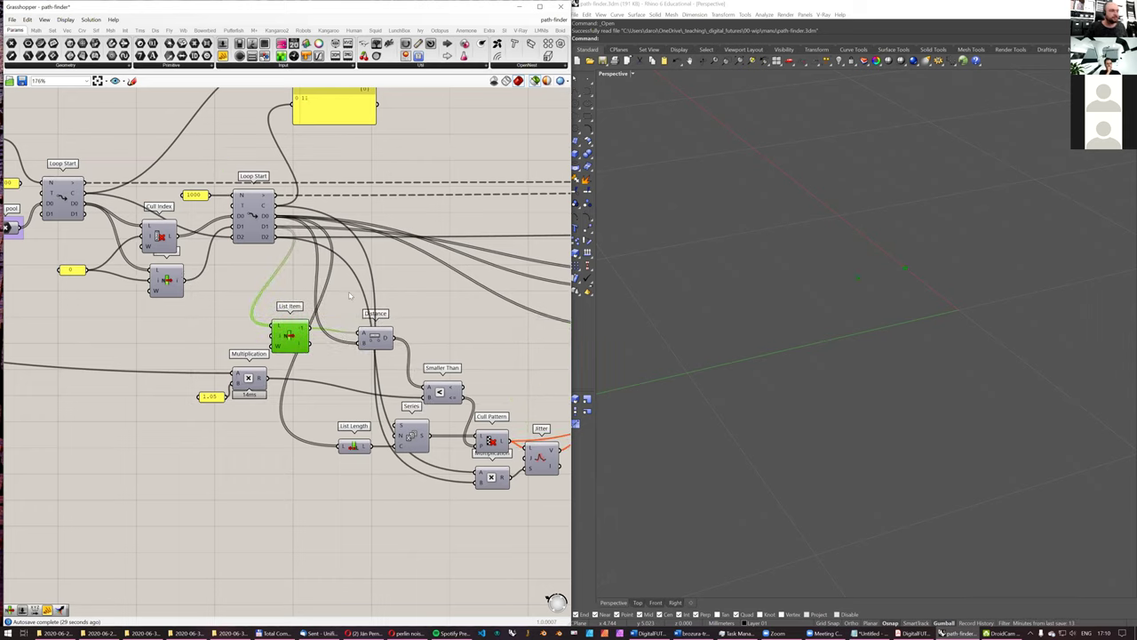
# Step: Select the outer List Item to preview the starting point passed into the inner loop
pyautogui.moveTo(286, 276); pyautogui.dragTo(302, 253, button='right')
pyautogui.click(181, 258)
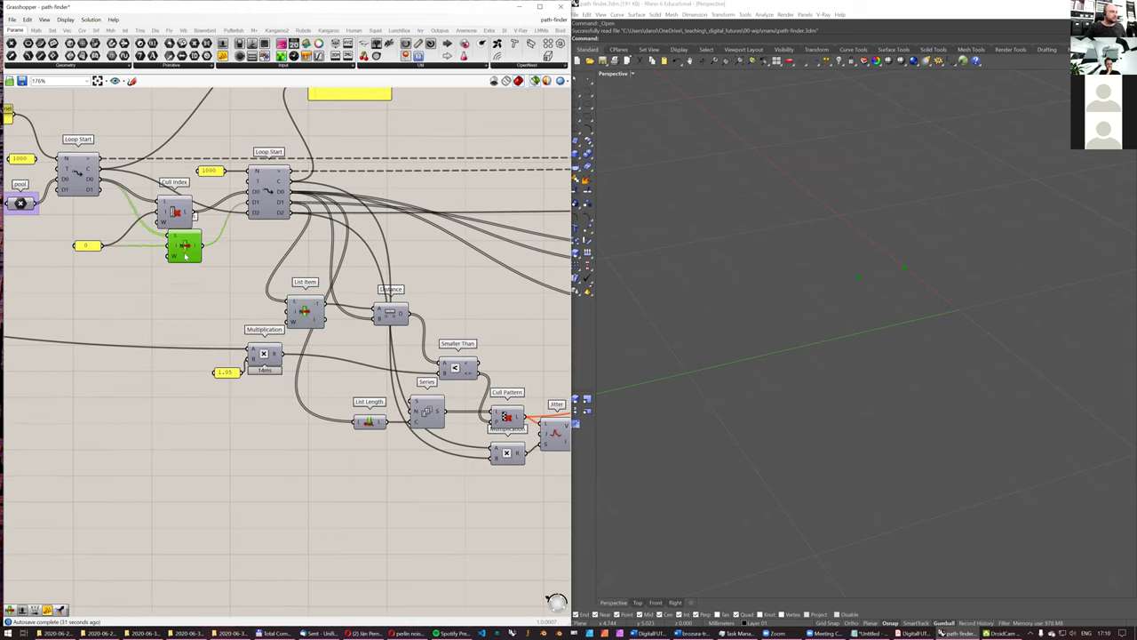
pyautogui.scroll(1, 293, 197)
pyautogui.scroll(-2, 320, 251)
pyautogui.moveTo(320, 252); pyautogui.dragTo(264, 233, button='right')
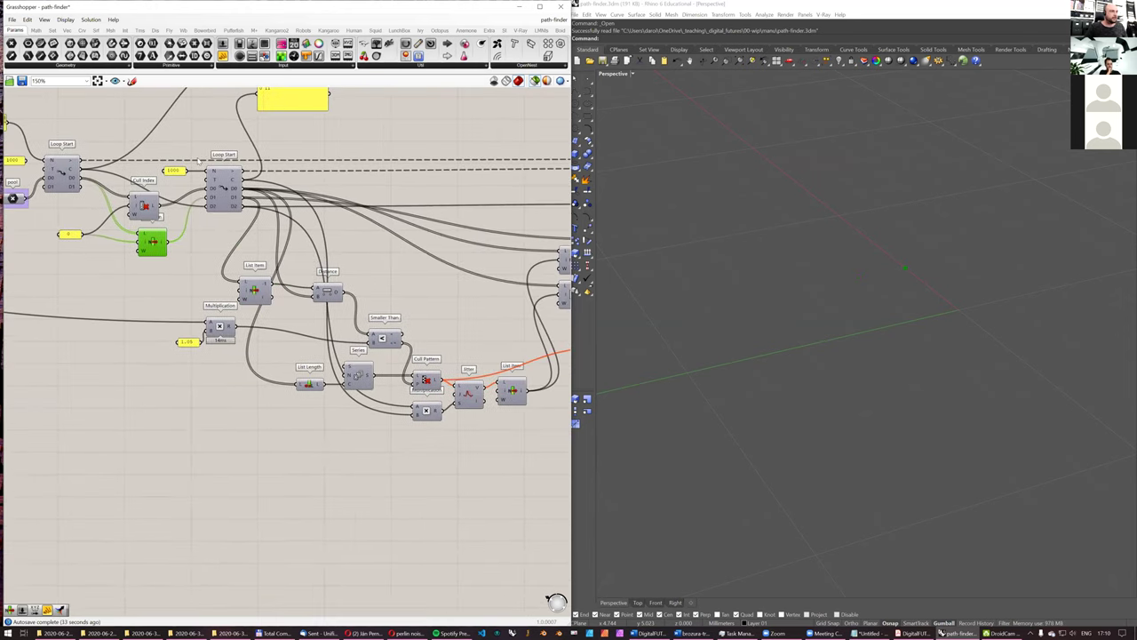
# Step: Add a panel containing 1 above the inner Loop Start and connect it to the N input
pyautogui.scroll(1, 197, 174)
pyautogui.doubleClick(182, 138)
pyautogui.write('/1')
pyautogui.press('Return')
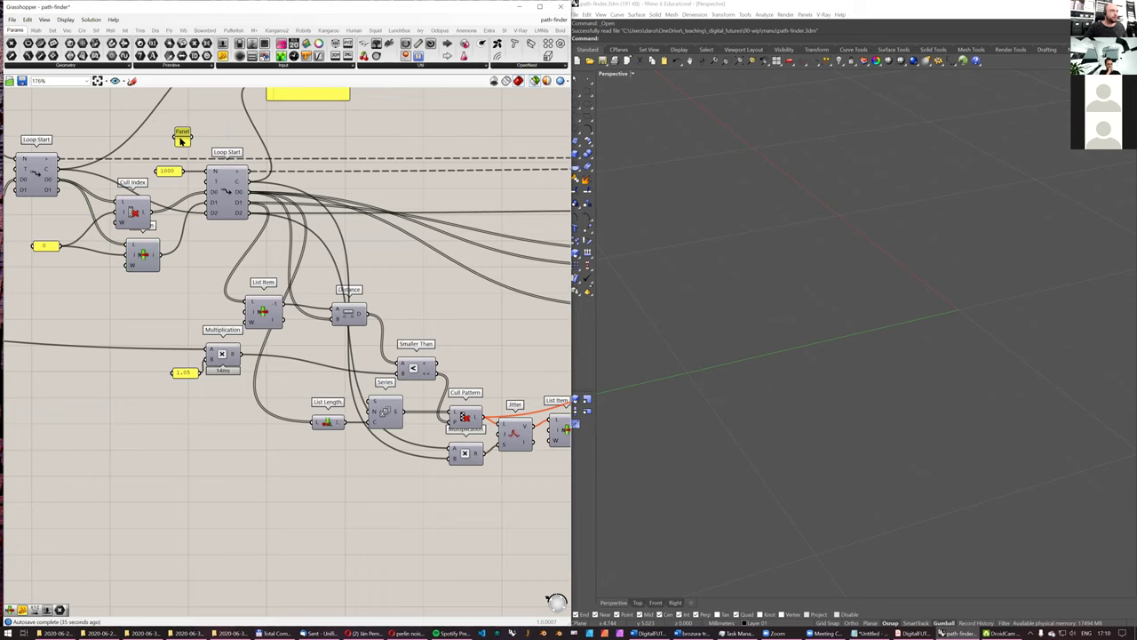
pyautogui.moveTo(219, 180); pyautogui.dragTo(207, 171)
pyautogui.click(229, 189)
# Step: Select the List Item feeding Distance's A input to preview its point in the viewport
pyautogui.moveTo(310, 262); pyautogui.dragTo(340, 232, button='right')
pyautogui.click(293, 283)
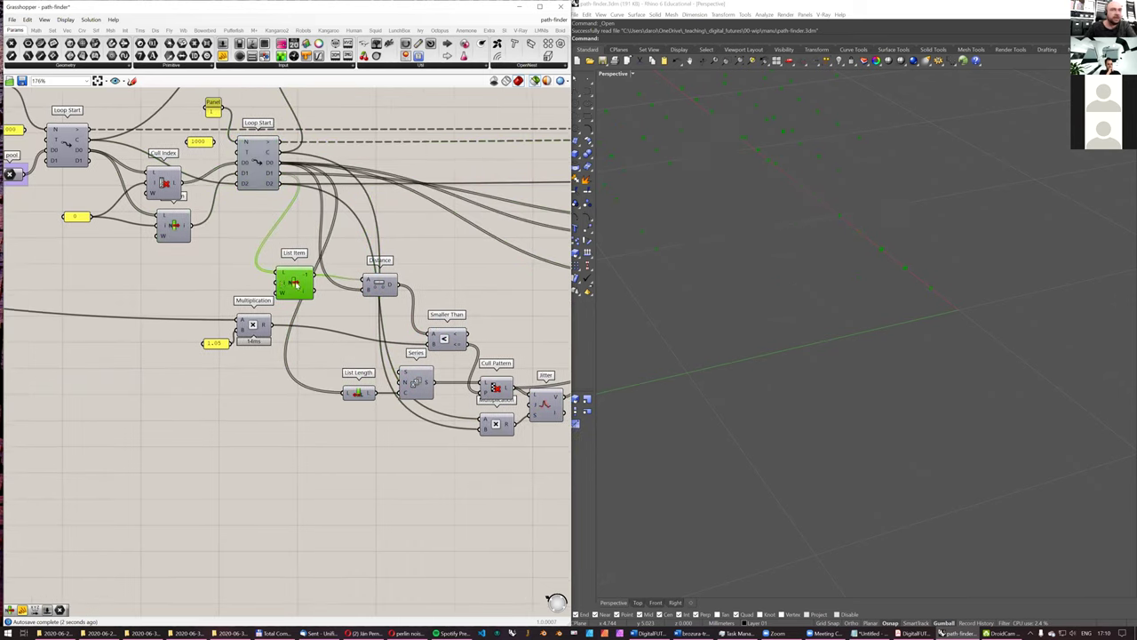
pyautogui.moveTo(365, 283); pyautogui.dragTo(355, 286, button='right')
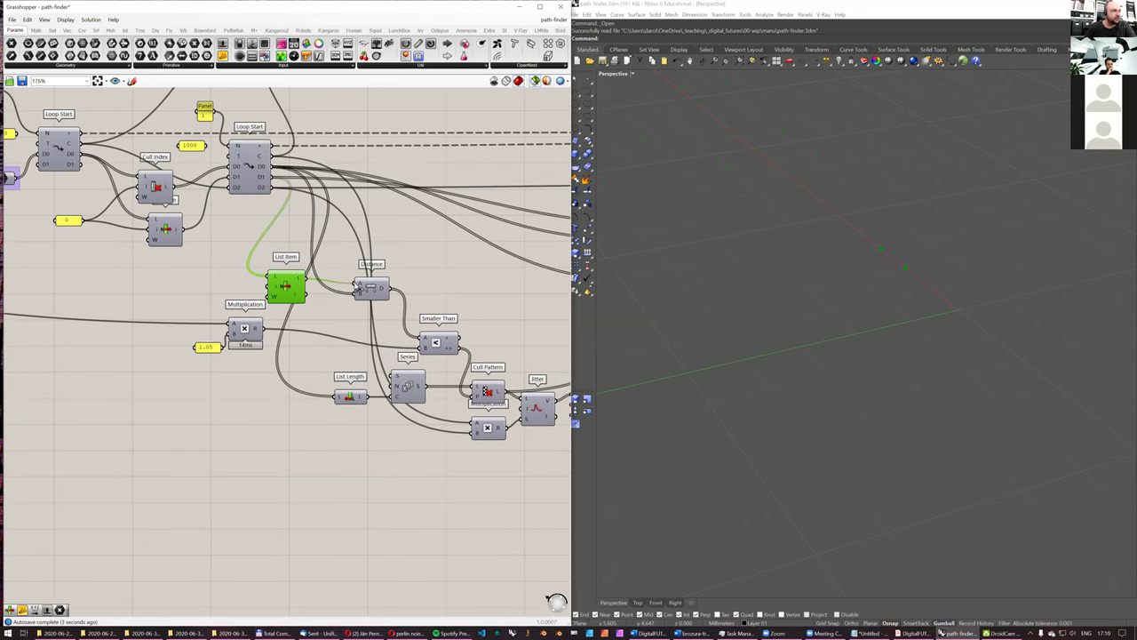
# Step: Add a Point parameter above Distance and connect the output of the List Item feeding Distance's A input to it
pyautogui.doubleClick(404, 249)
pyautogui.write('point')
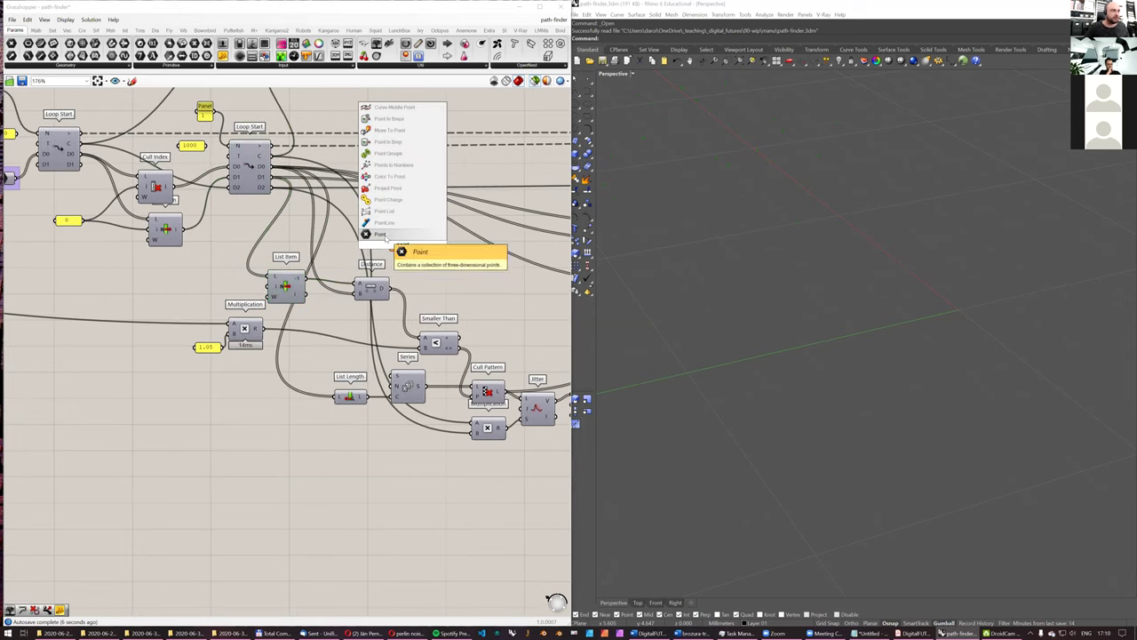
pyautogui.click(380, 234)
pyautogui.moveTo(305, 277); pyautogui.dragTo(384, 236)
pyautogui.click(394, 236)
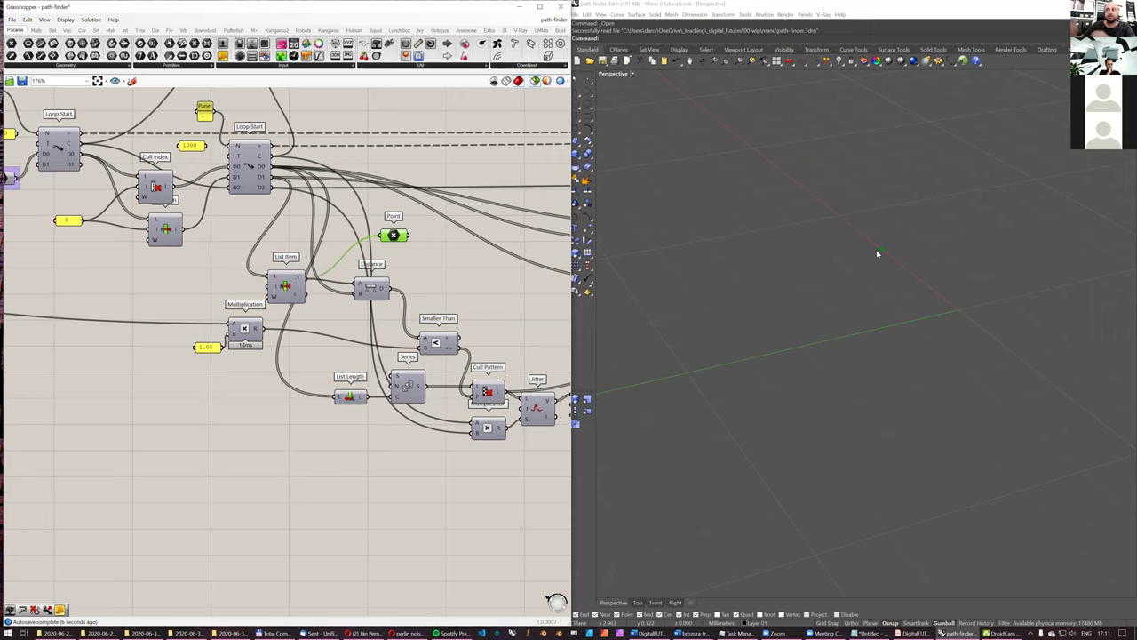
pyautogui.moveTo(502, 305); pyautogui.dragTo(394, 275, button='right')
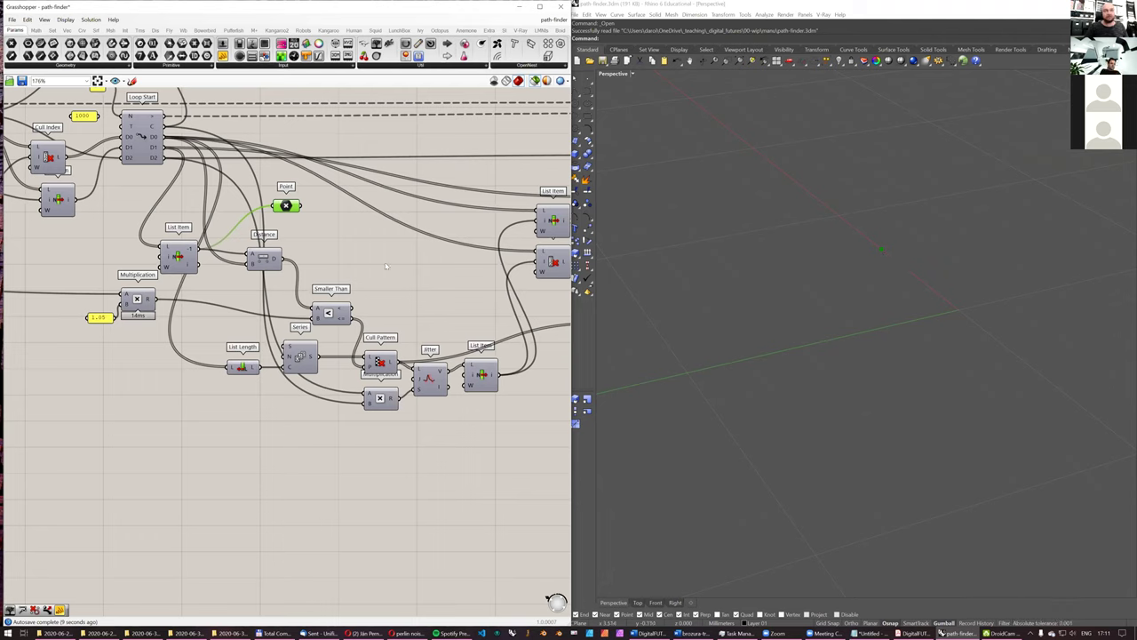
# Step: Add a List Item with the inner Loop Start's D0 output as List and Cull Pattern's output as Index
pyautogui.click(375, 256)
pyautogui.doubleClick(375, 256)
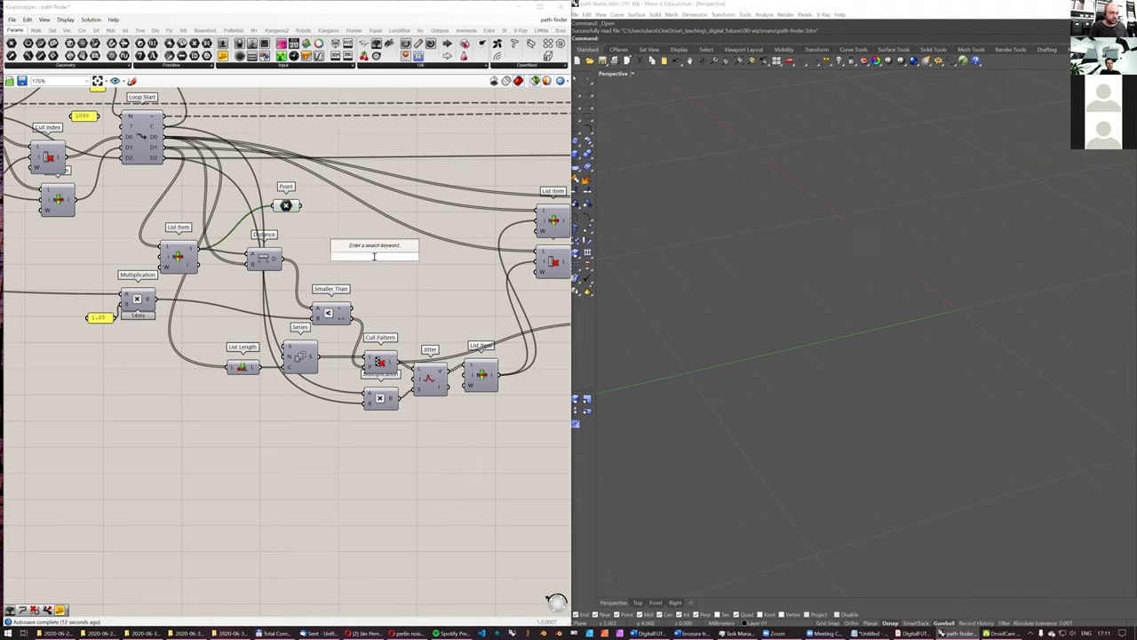
pyautogui.write('list')
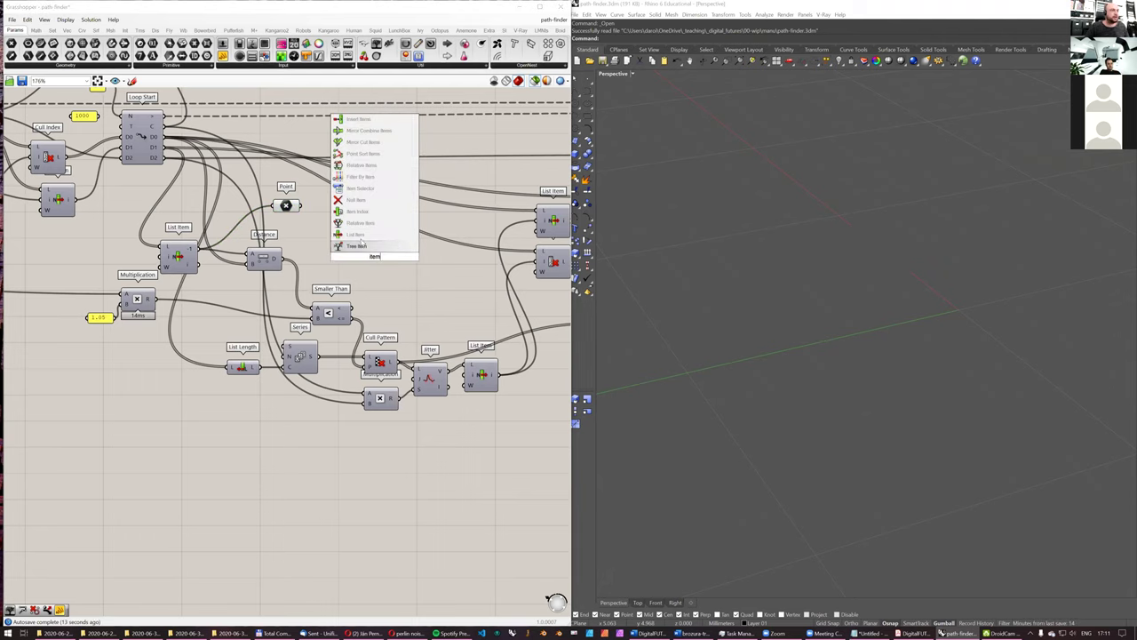
pyautogui.press('Return')
pyautogui.moveTo(167, 137); pyautogui.dragTo(429, 236)
pyautogui.moveTo(397, 361); pyautogui.dragTo(391, 246)
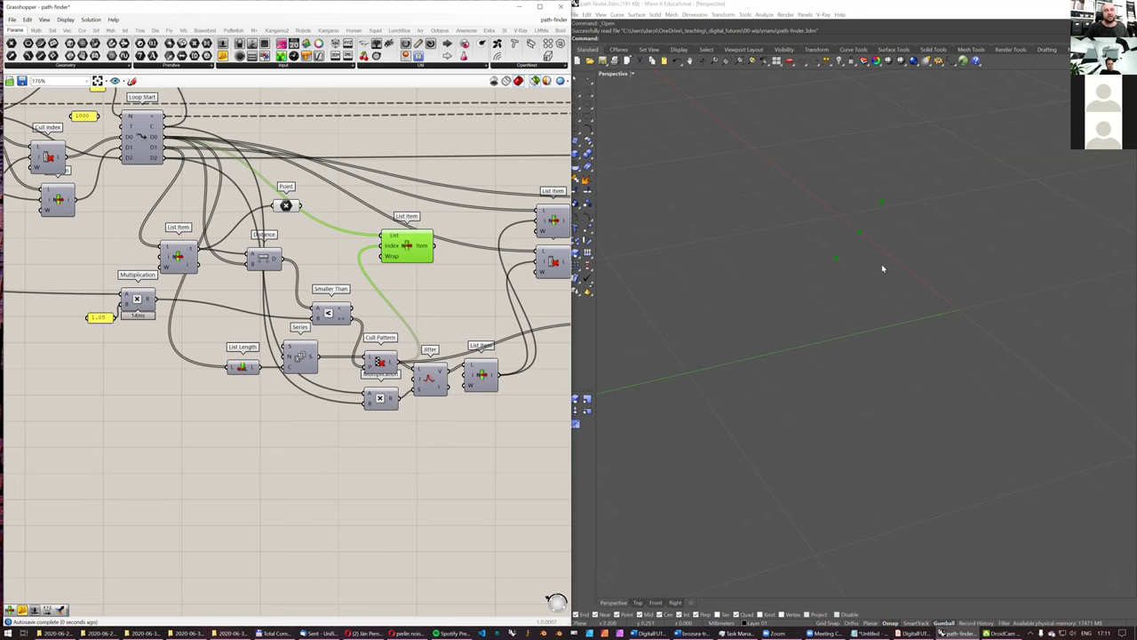
# Step: Select the List Item feeding Distance together with the candidate List Item to preview the current point and its neighbours
pyautogui.moveTo(351, 245); pyautogui.dragTo(323, 257, button='right')
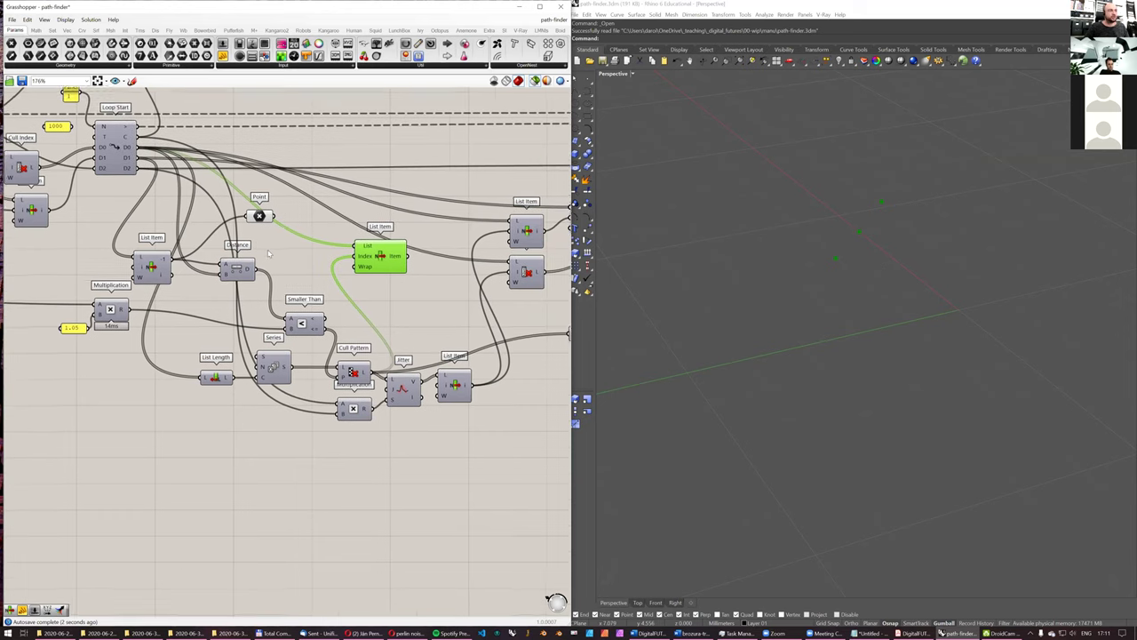
pyautogui.keyDown('shift'); pyautogui.click(150, 268); pyautogui.keyUp('shift')
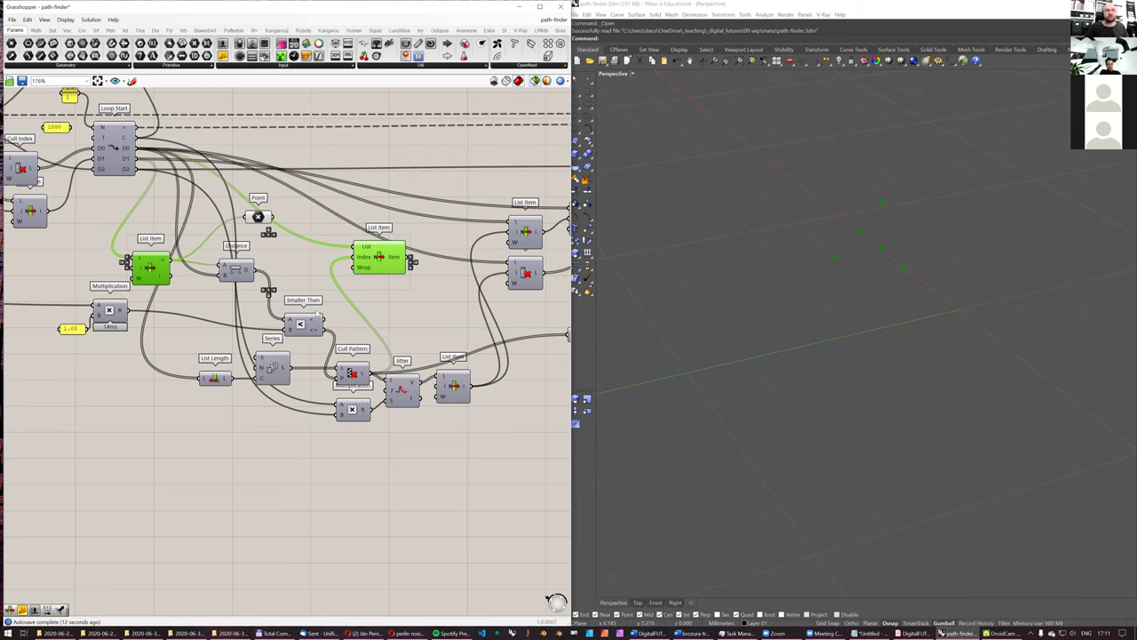
pyautogui.click(438, 306)
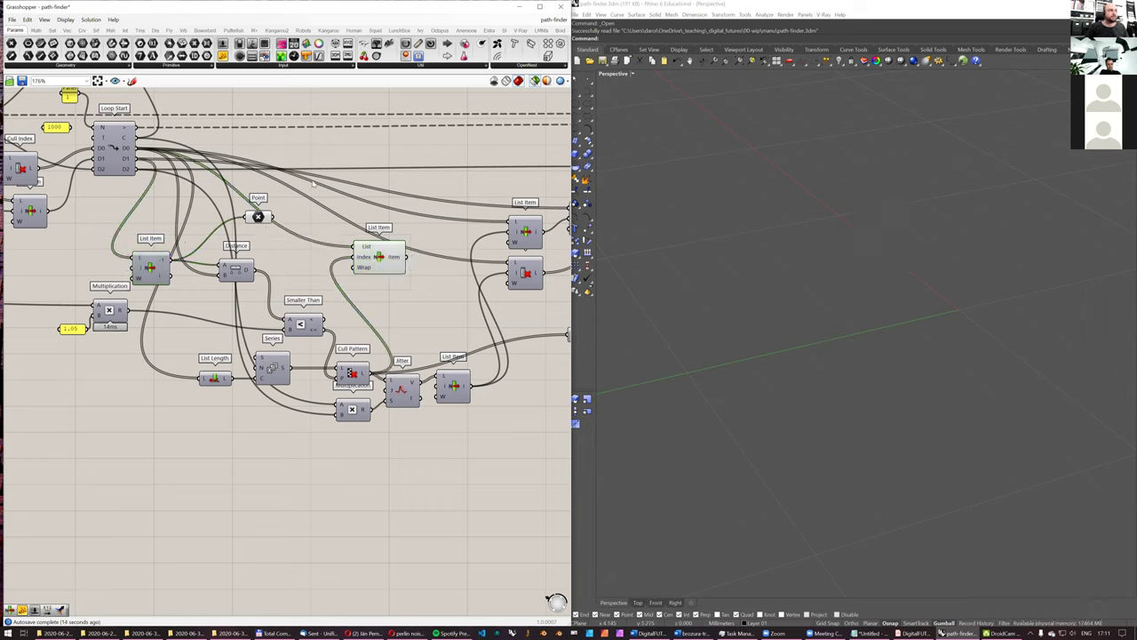
# Step: Add a second Point parameter fed by the inner Loop Start's D0 output to preview the pool of points
pyautogui.keyDown('alt'); pyautogui.moveTo(259, 218); pyautogui.dragTo(260, 165); pyautogui.keyUp('alt')
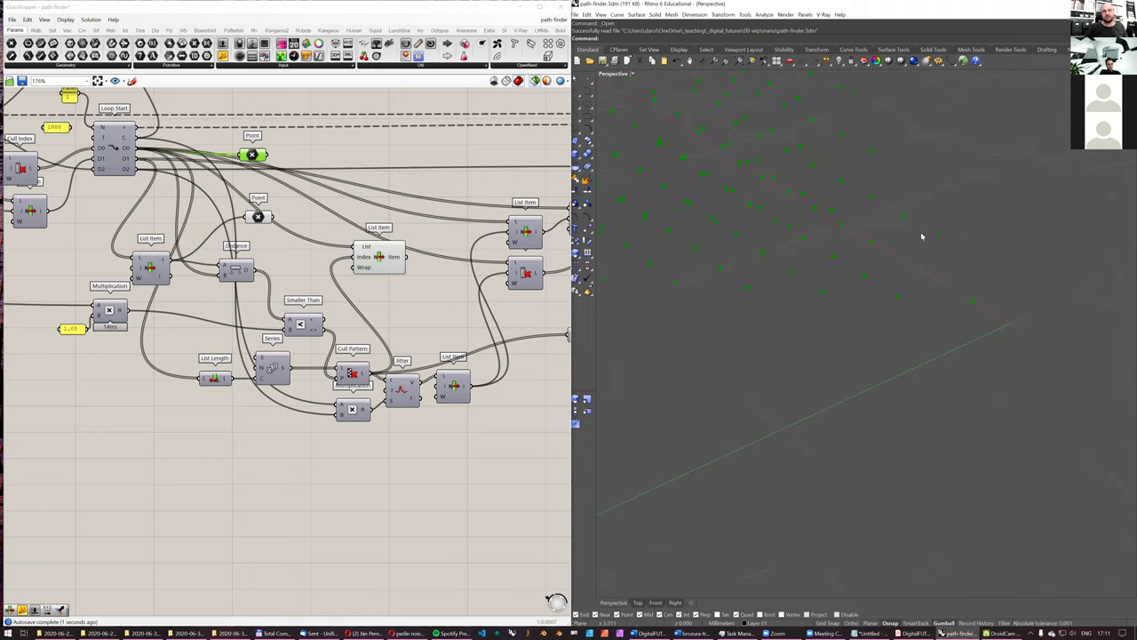
pyautogui.moveTo(414, 287); pyautogui.dragTo(361, 278, button='right')
# Step: Select the List Item feeding Merge and the Merge component in turn to preview the picked and merged points
pyautogui.click(473, 226)
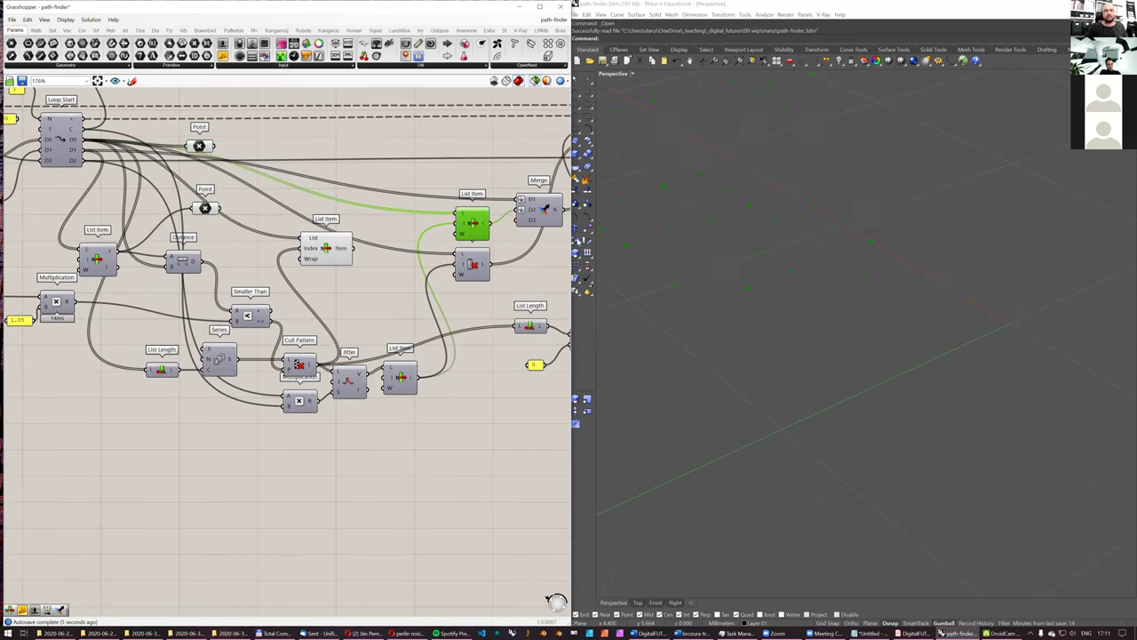
pyautogui.click(546, 208)
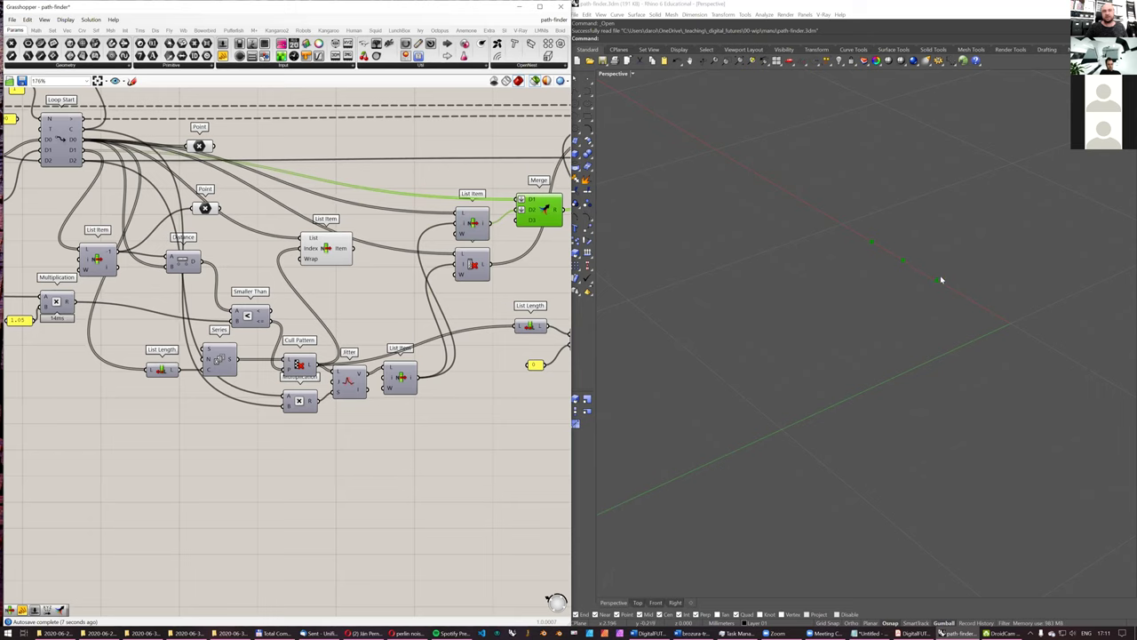
pyautogui.moveTo(546, 221); pyautogui.dragTo(409, 249, button='right')
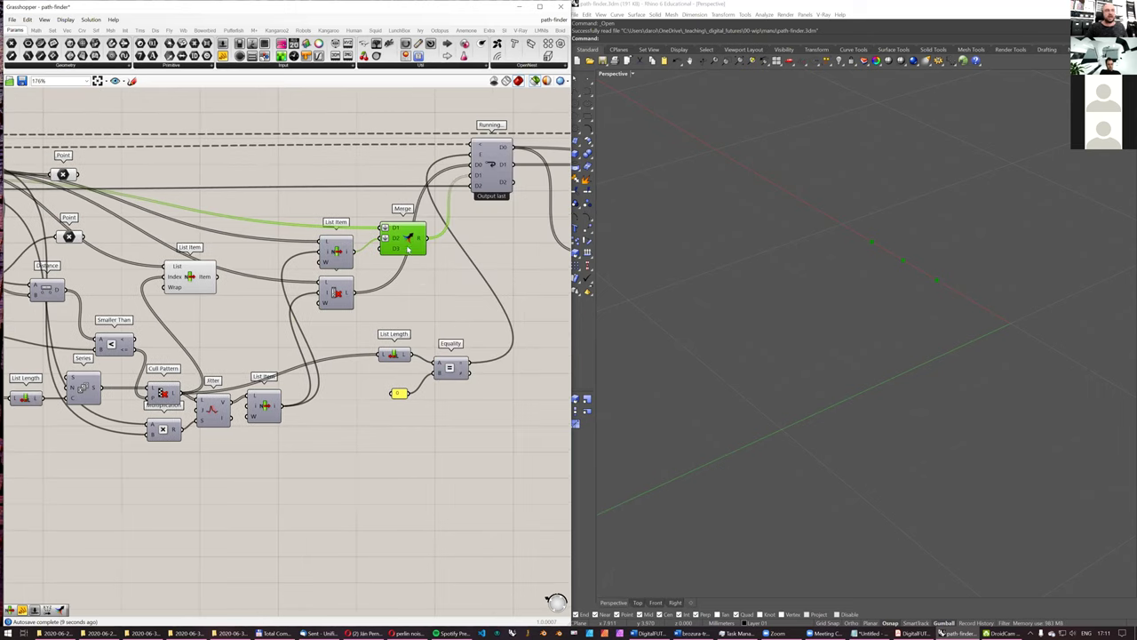
pyautogui.moveTo(22, 290); pyautogui.dragTo(124, 300, button='right')
# Step: Delete the temporary candidate List Item and the two Point parameters beside the inner Loop Start
pyautogui.click(293, 286)
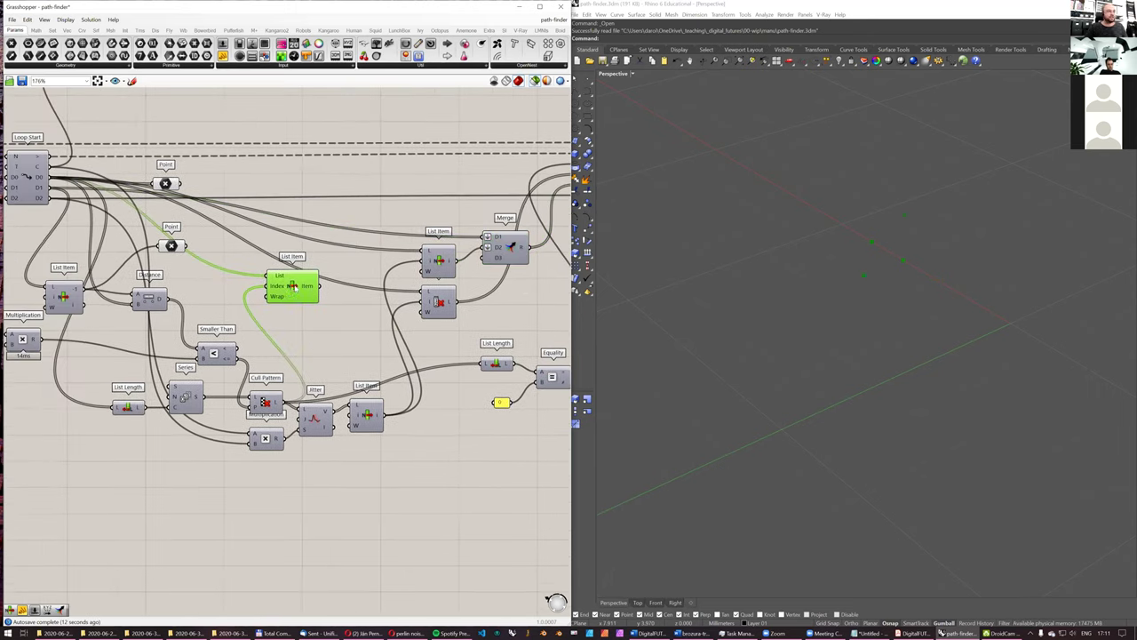
pyautogui.press('Delete')
pyautogui.moveTo(214, 264); pyautogui.dragTo(155, 175)
pyautogui.press('Delete')
# Step: Delete the panel containing 1 that feeds the inner Loop Start's N input
pyautogui.moveTo(6, 151); pyautogui.dragTo(203, 240, button='right')
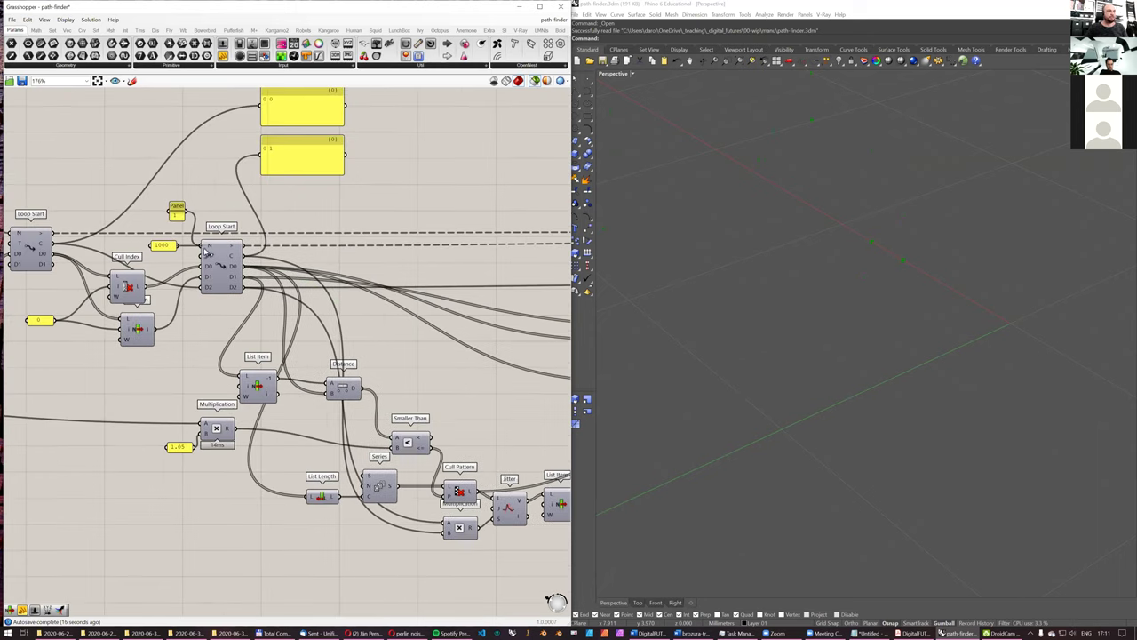
pyautogui.click(178, 213)
pyautogui.press('Delete')
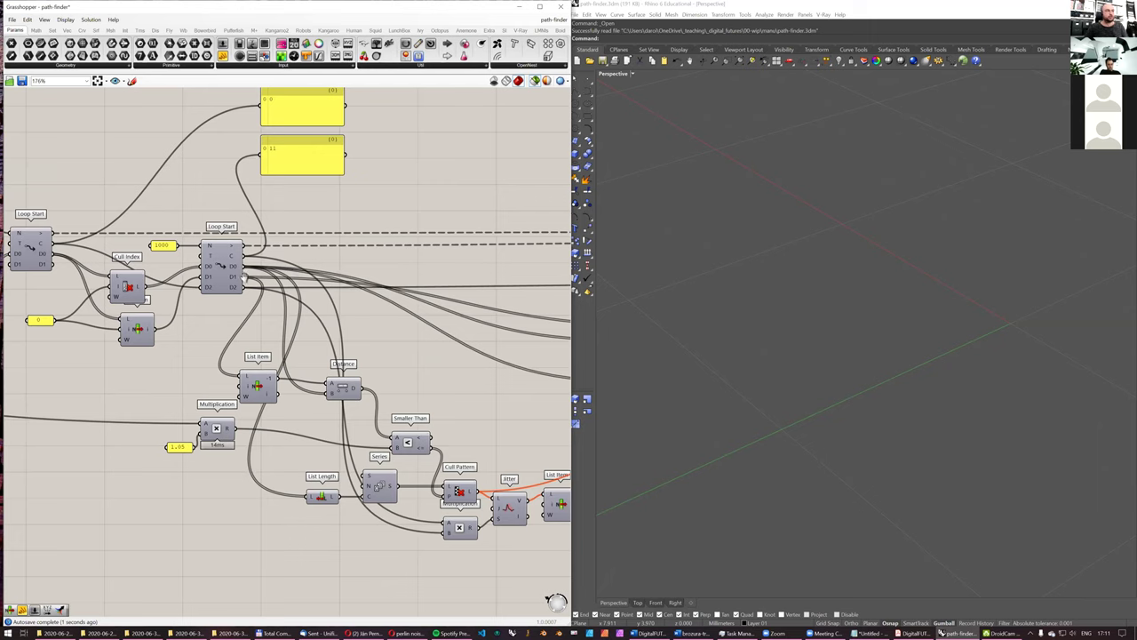
# Step: Select the List Item feeding Merge and the Merge component in turn to check their points without the inner iteration limit
pyautogui.moveTo(243, 274); pyautogui.dragTo(186, 279, button='right')
pyautogui.moveTo(363, 311); pyautogui.dragTo(271, 296, button='right')
pyautogui.scroll(-1, 271, 297)
pyautogui.moveTo(514, 323); pyautogui.dragTo(377, 314, button='right')
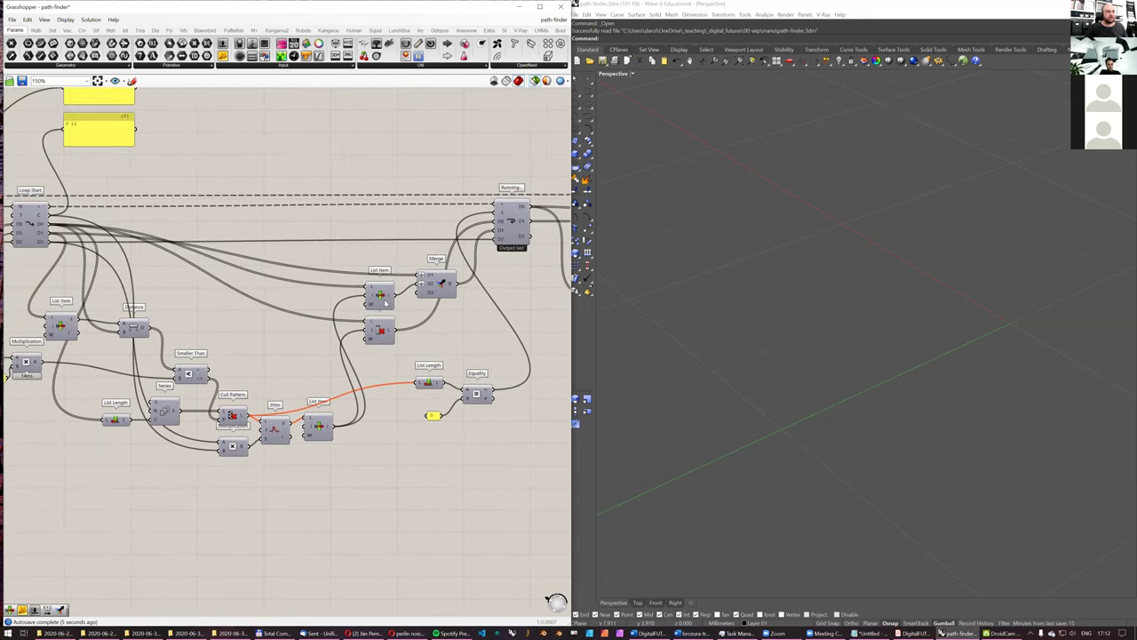
pyautogui.click(384, 298)
pyautogui.click(443, 286)
pyautogui.moveTo(859, 304); pyautogui.dragTo(920, 320, button='right')
# Step: Add a Polyline component and connect Merge's output to its Vertices input
pyautogui.doubleClick(483, 336)
pyautogui.write('pol')
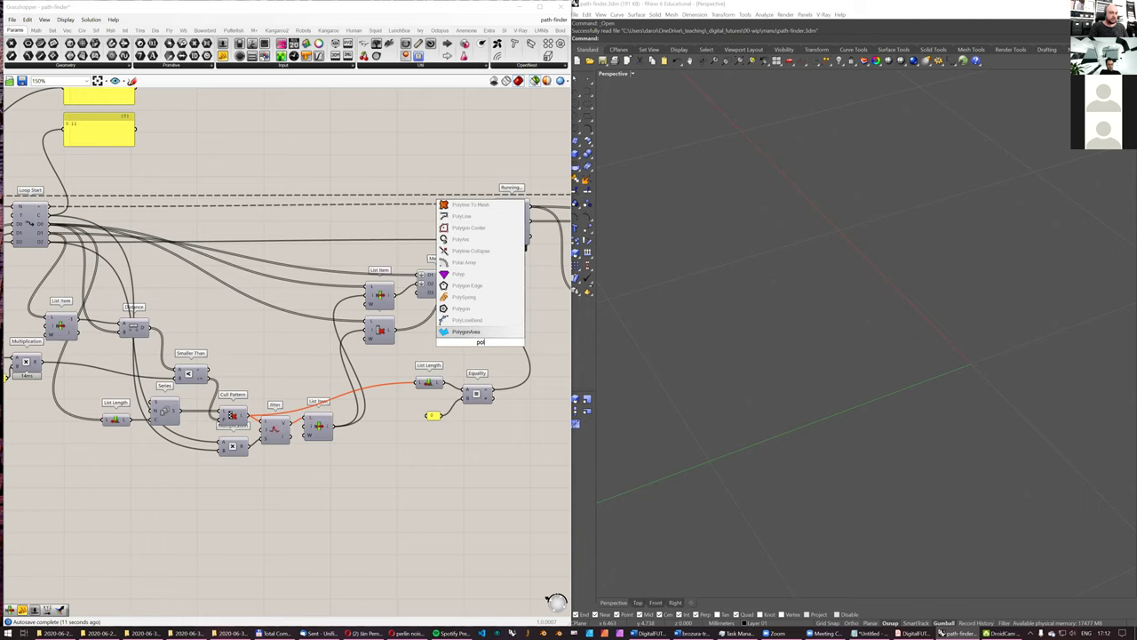
pyautogui.write('yline')
pyautogui.click(479, 331)
pyautogui.moveTo(456, 283)
pyautogui.mouseDown()
pyautogui.moveTo(455, 337)
pyautogui.moveTo(498, 330)
pyautogui.mouseUp()
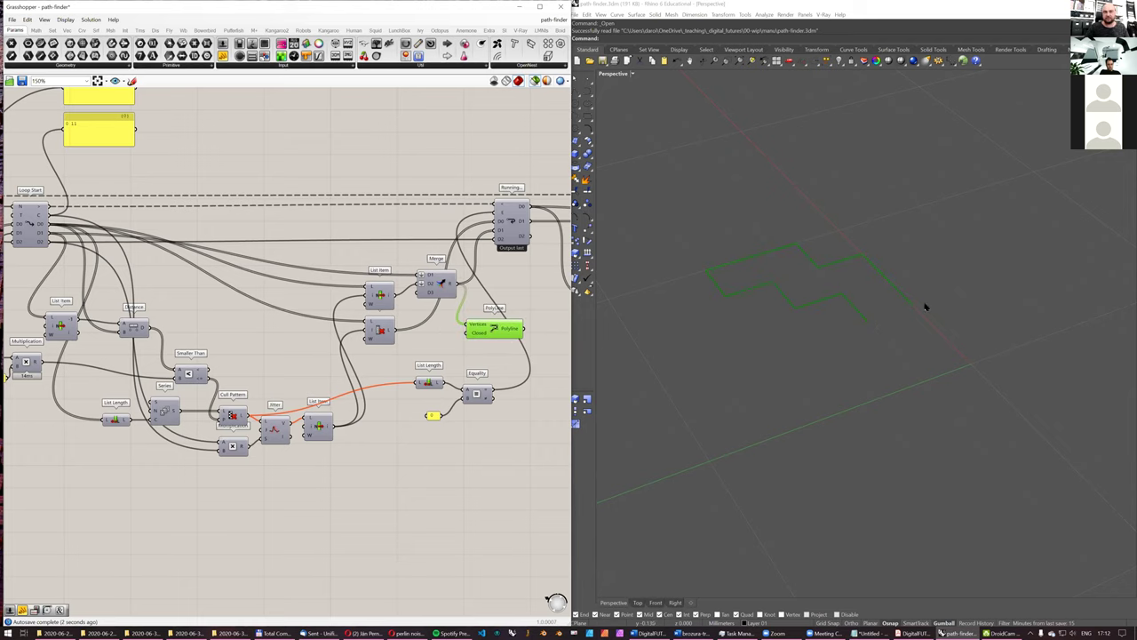
# Step: Add a Point parameter and connect the inner Loop Start's D0 output to it
pyautogui.moveTo(426, 318); pyautogui.dragTo(482, 318, button='right')
pyautogui.scroll(-2, 417, 314)
pyautogui.scroll(1, 275, 277)
pyautogui.doubleClick(281, 239)
pyautogui.write('point')
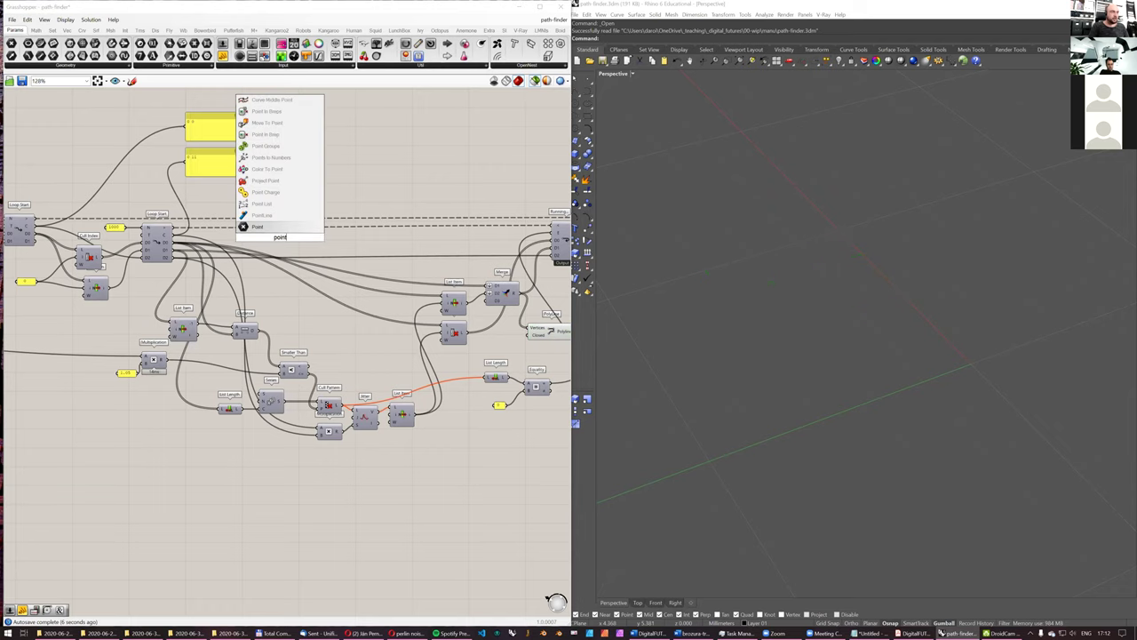
pyautogui.press('Return')
pyautogui.moveTo(173, 244); pyautogui.dragTo(349, 247)
# Step: Select the Polyline together with the Point parameter to examine the path against the available points
pyautogui.moveTo(528, 290); pyautogui.dragTo(426, 296, button='right')
pyautogui.click(451, 338)
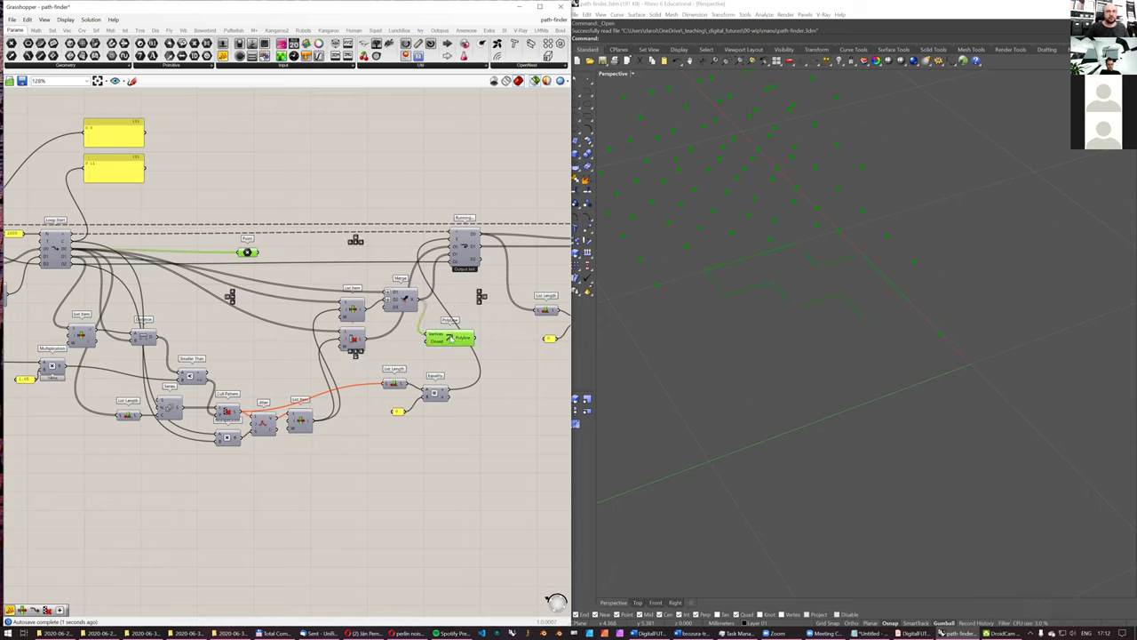
pyautogui.moveTo(904, 307); pyautogui.dragTo(964, 294, button='right')
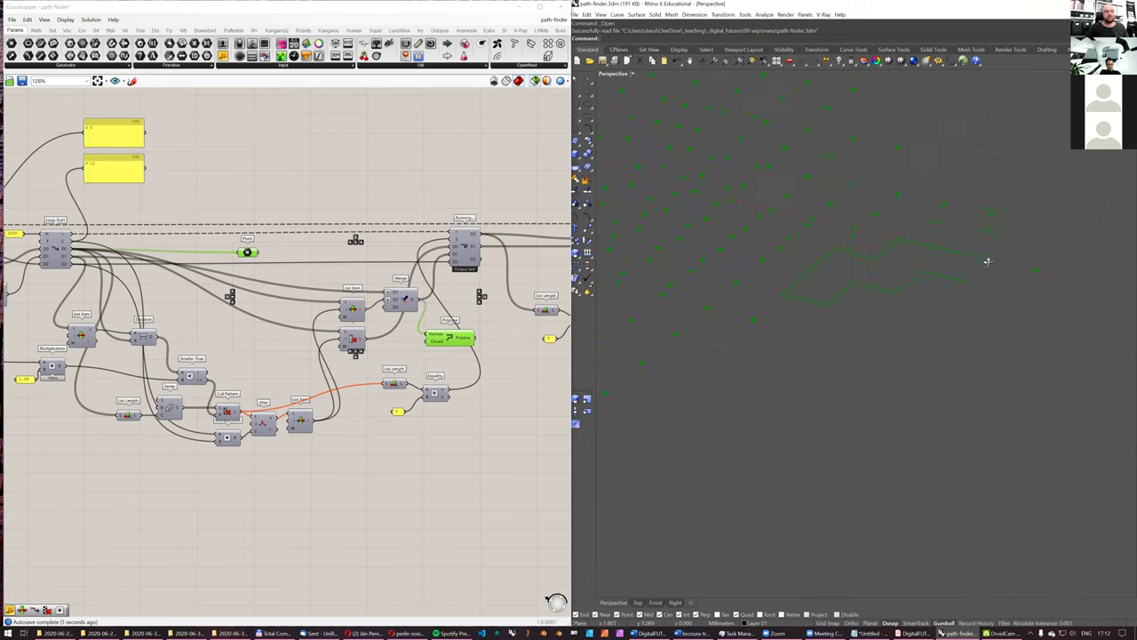
pyautogui.scroll(2, 370, 366)
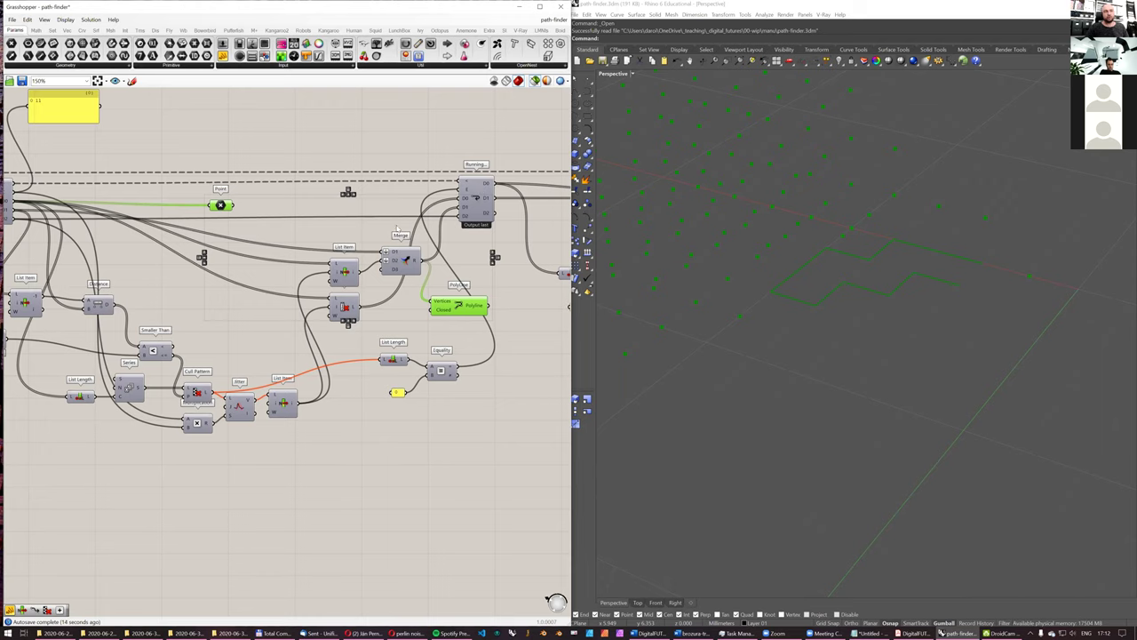
# Step: Select the outer Loop End together with the outer Loop Start to point out the outer loop
pyautogui.scroll(-3, 435, 230)
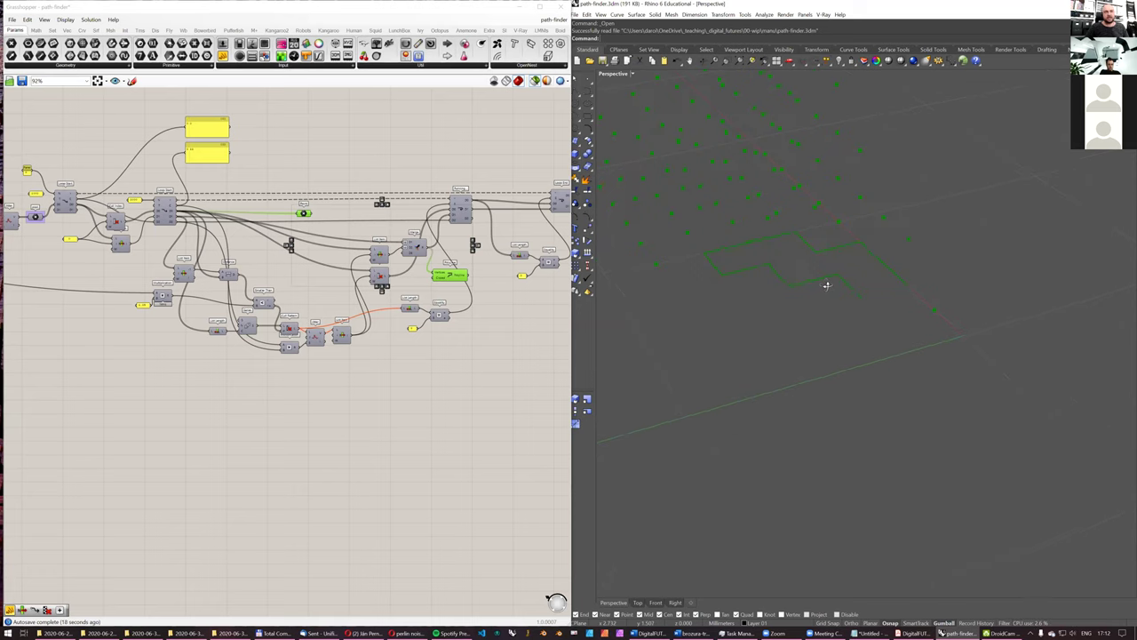
pyautogui.scroll(-2, 290, 347)
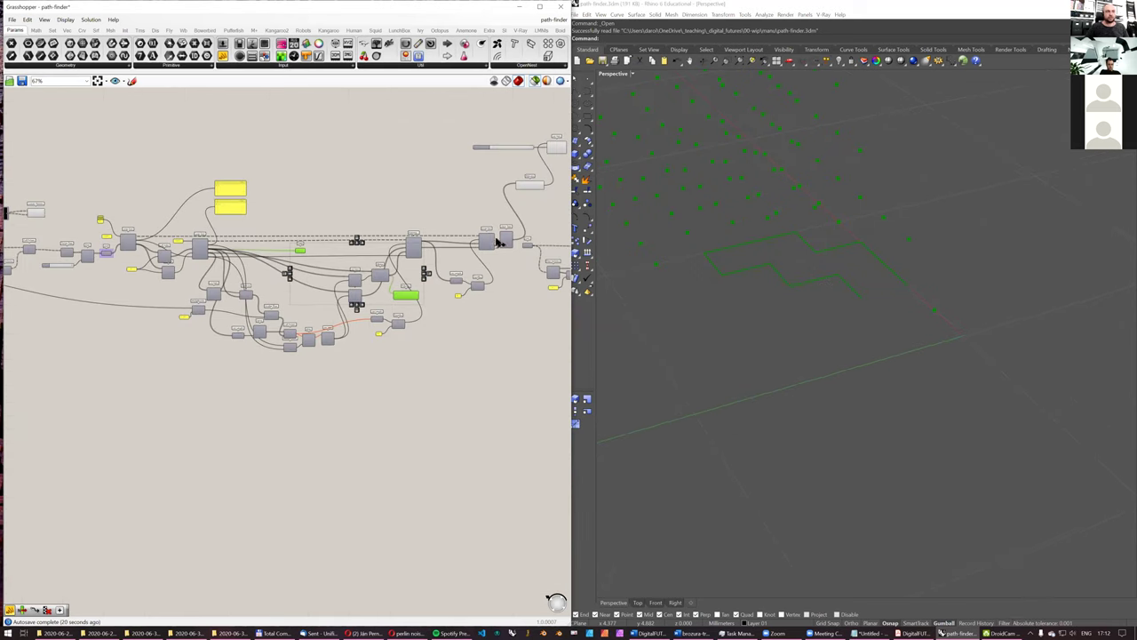
pyautogui.click(491, 242)
pyautogui.keyDown('shift'); pyautogui.click(132, 245); pyautogui.keyUp('shift')
pyautogui.click(473, 327)
# Step: Select the inner Loop End and the Polyline in turn to preview the inner loop's points and its path
pyautogui.scroll(3, 398, 233)
pyautogui.click(420, 262)
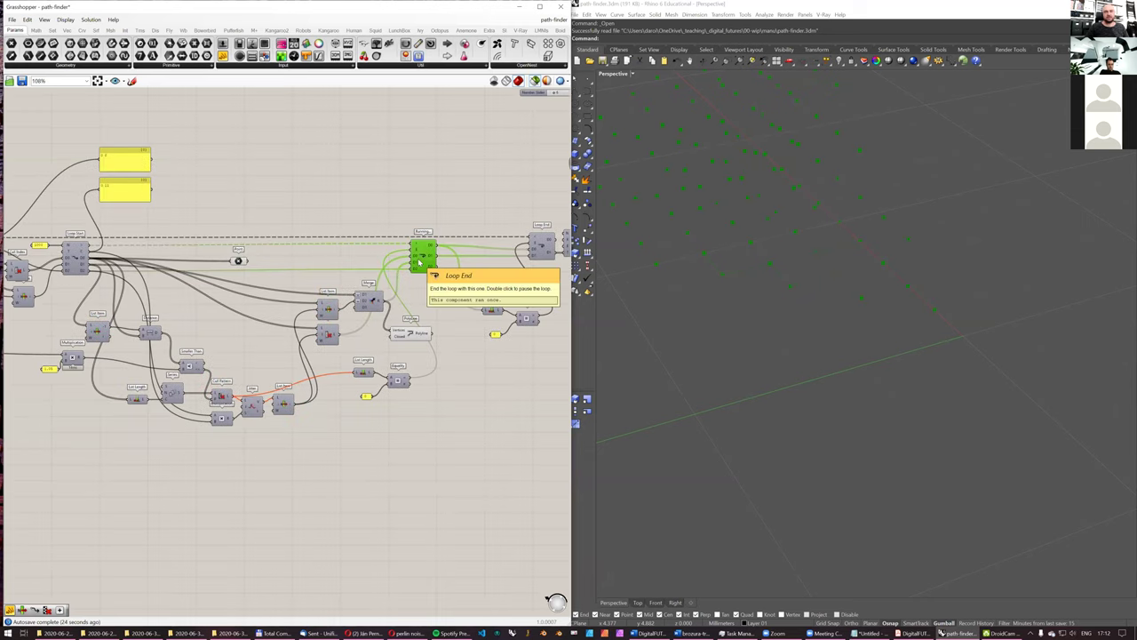
pyautogui.click(409, 336)
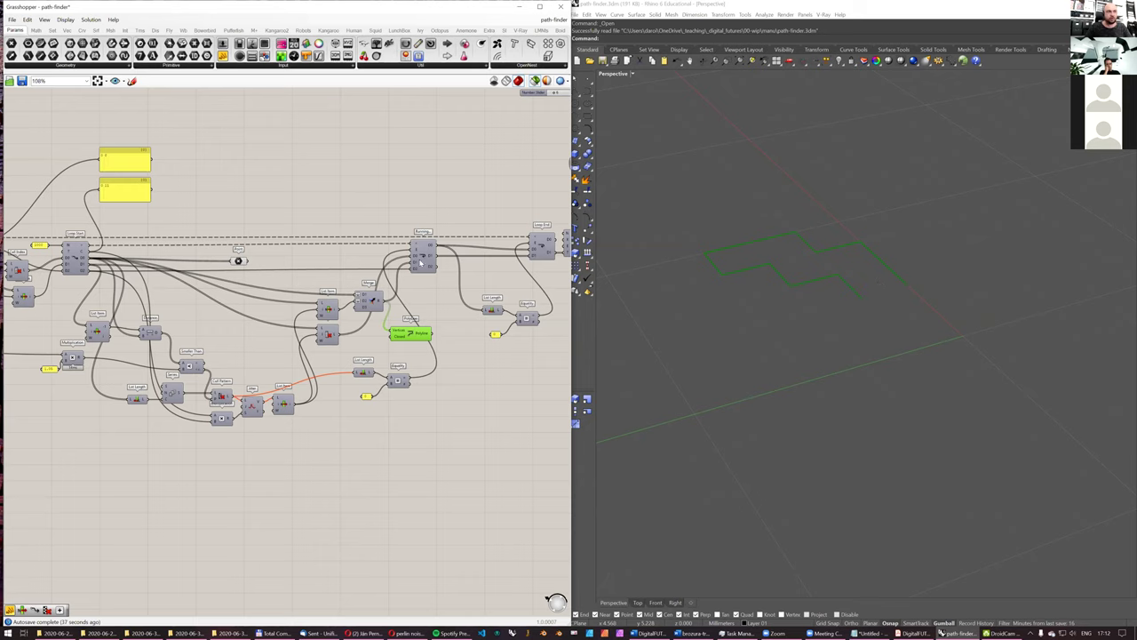
# Step: Set the panel feeding the outer Loop Start's N input to 1
pyautogui.moveTo(87, 204); pyautogui.dragTo(224, 207, button='right')
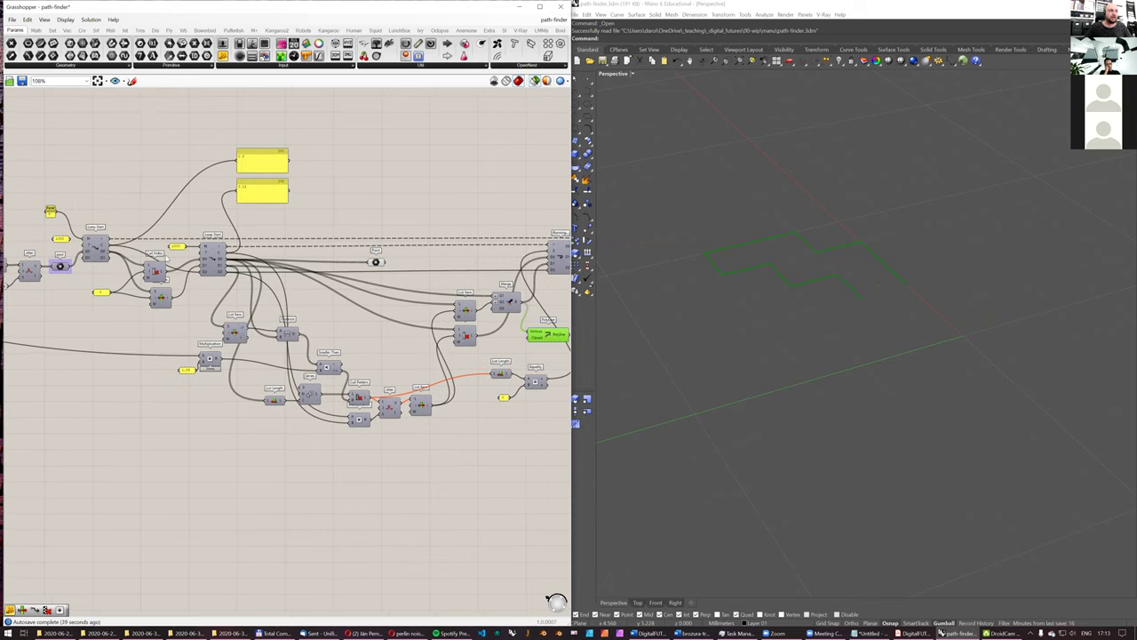
pyautogui.scroll(2, 71, 190)
pyautogui.doubleClick(98, 222)
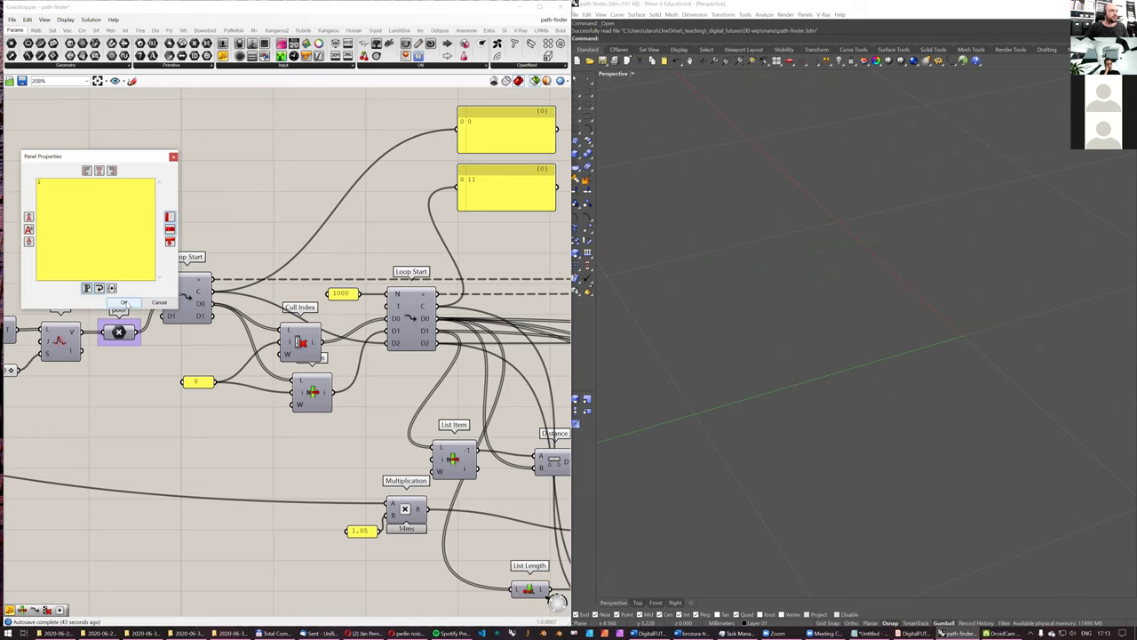
pyautogui.click(124, 302)
pyautogui.scroll(-1, 228, 318)
pyautogui.scroll(1, 298, 351)
# Step: Alternate between the outer List Item and Cull Index to compare the new starting point with the remaining points
pyautogui.click(310, 386)
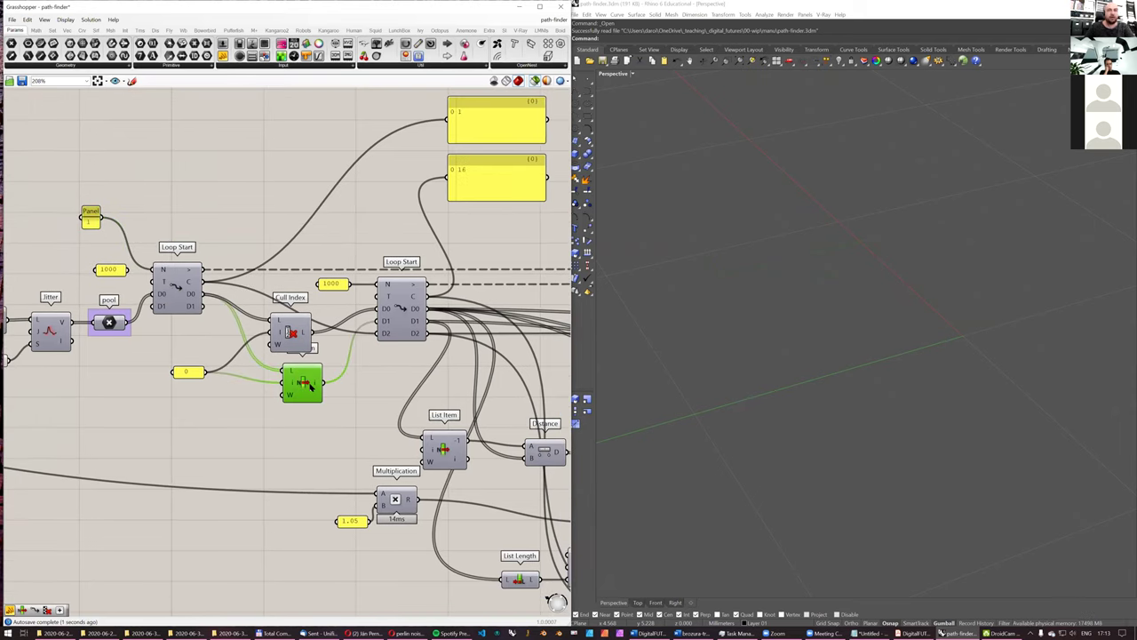
pyautogui.click(289, 333)
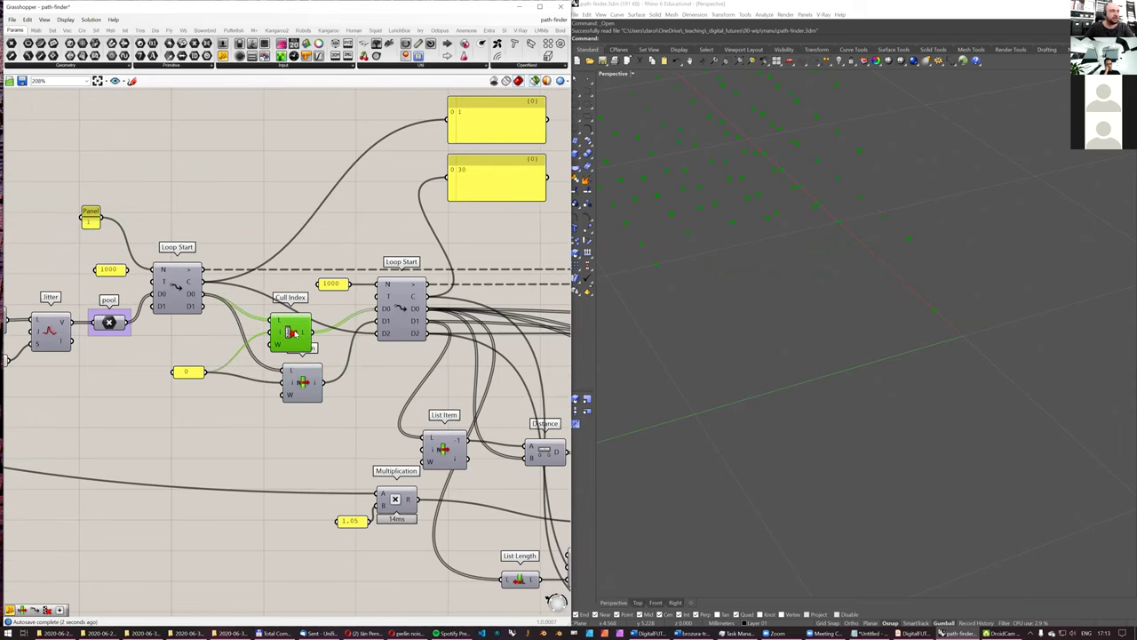
pyautogui.click(312, 388)
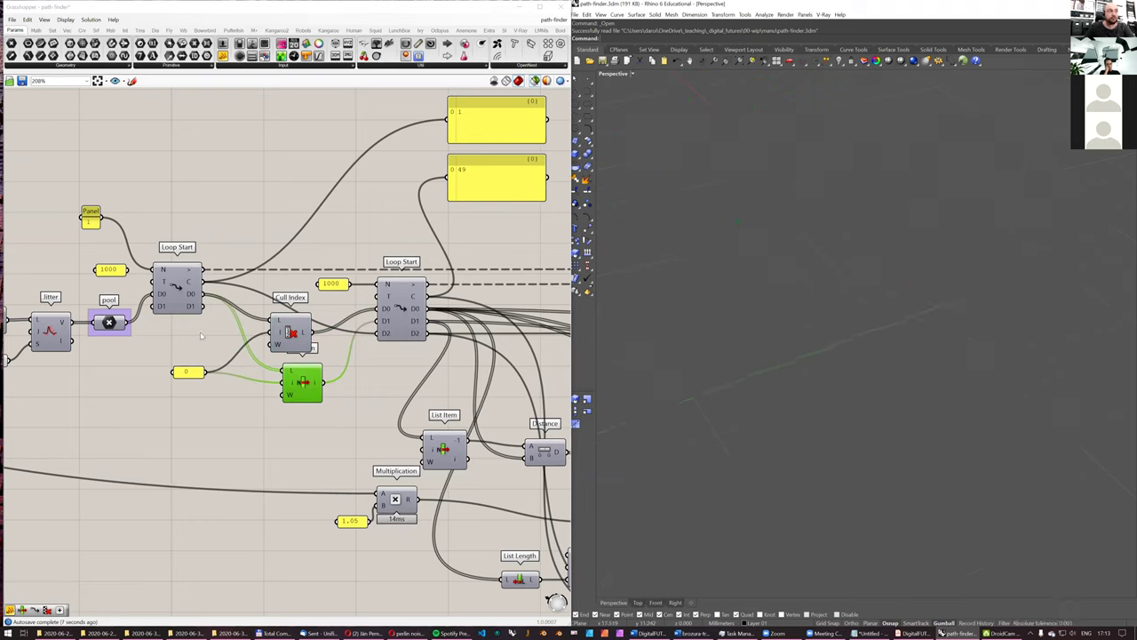
pyautogui.click(290, 333)
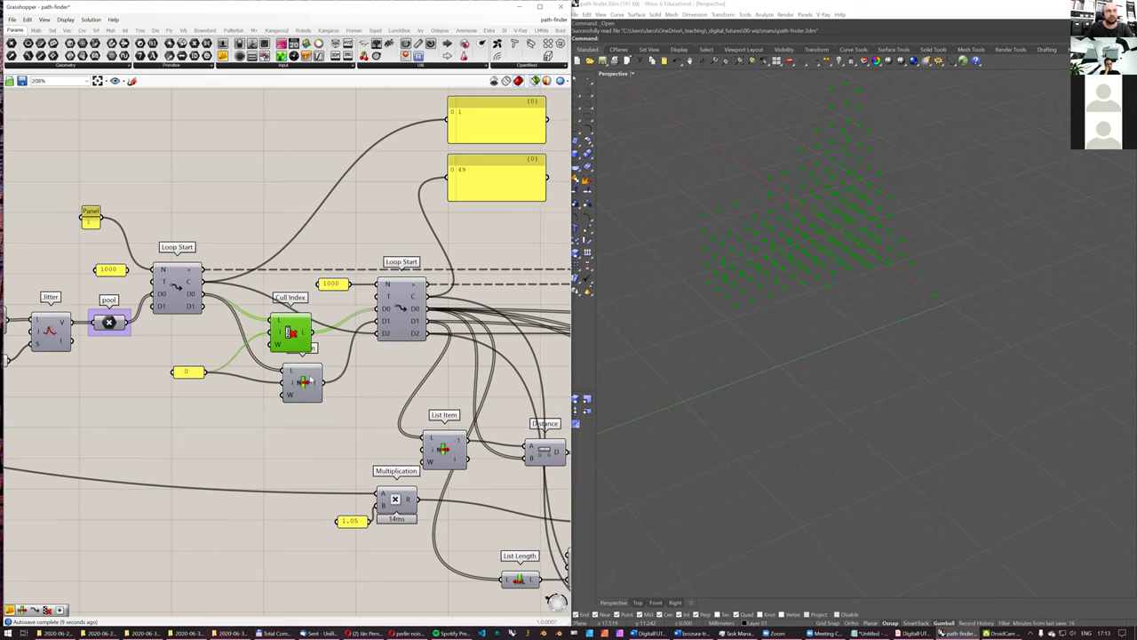
pyautogui.click(303, 382)
pyautogui.click(289, 332)
# Step: Select the Polyline component and examine the path built in the current outer iteration
pyautogui.scroll(-3, 205, 310)
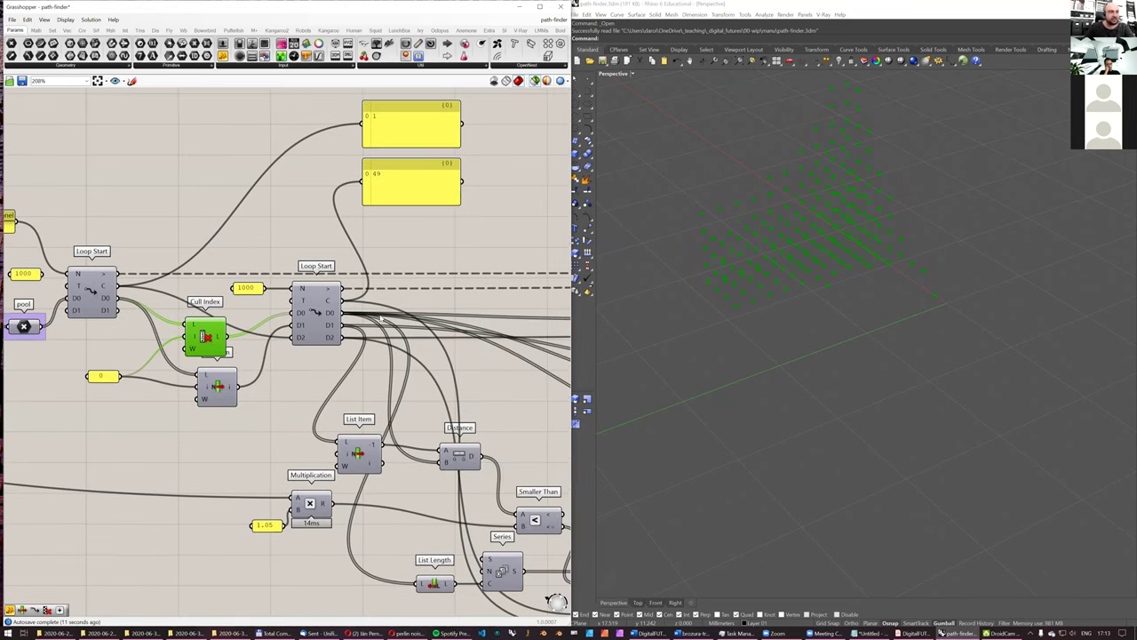
pyautogui.moveTo(285, 288); pyautogui.dragTo(180, 270, button='right')
pyautogui.moveTo(435, 323); pyautogui.dragTo(232, 323, button='right')
pyautogui.scroll(2, 400, 366)
pyautogui.click(414, 387)
pyautogui.moveTo(823, 233); pyautogui.dragTo(754, 262, button='right')
pyautogui.scroll(6, 757, 262)
pyautogui.moveTo(916, 298); pyautogui.dragTo(753, 336, button='right')
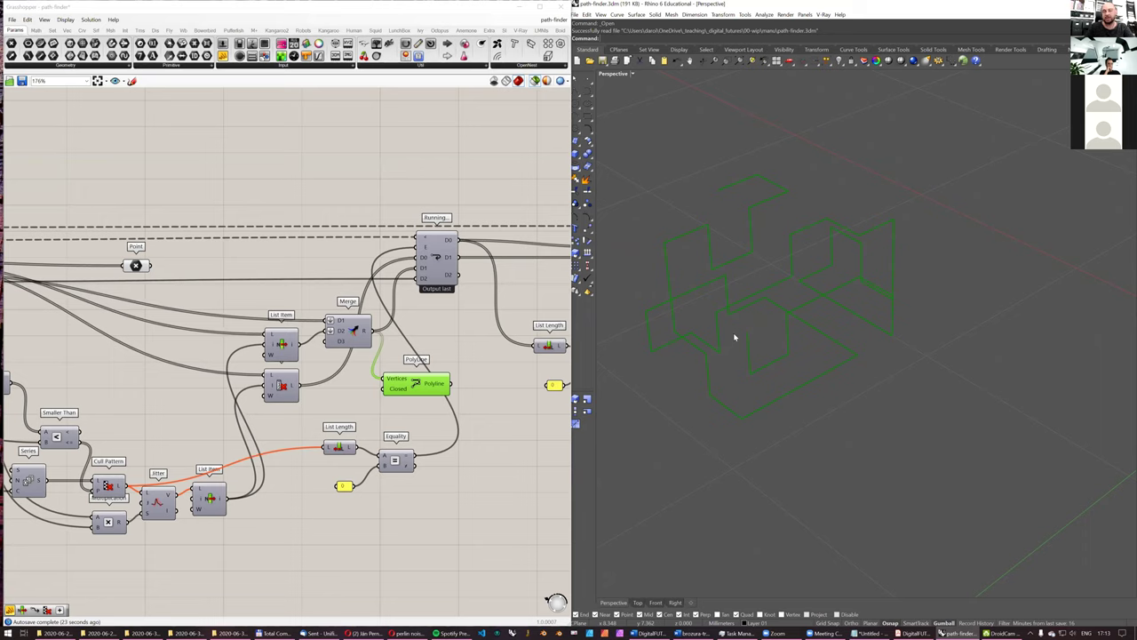
pyautogui.scroll(-3, 723, 326)
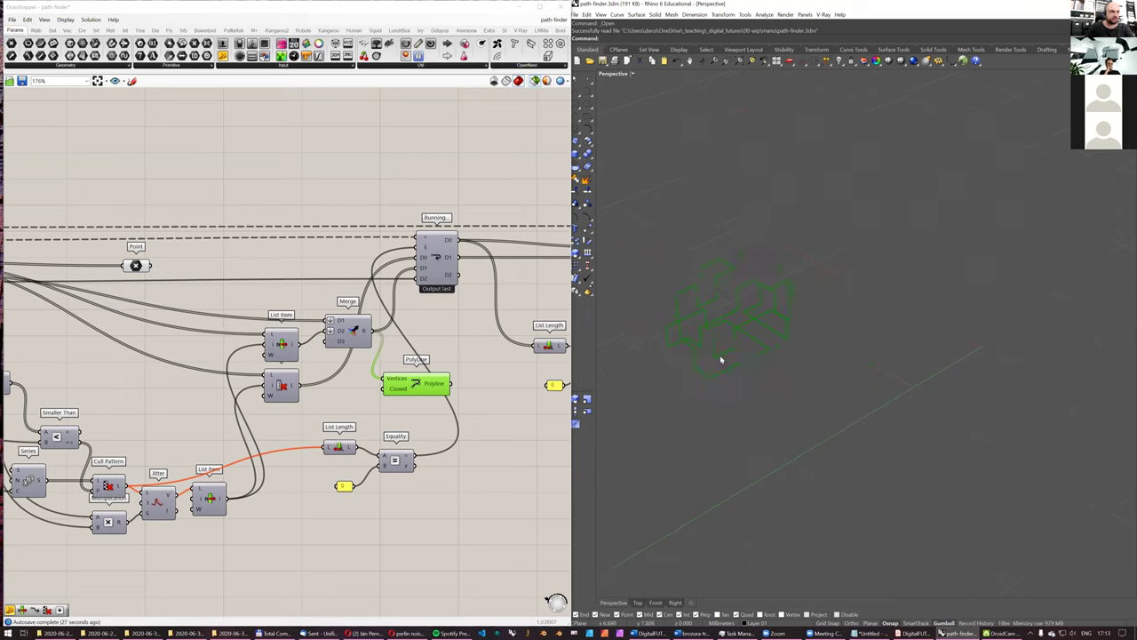
pyautogui.moveTo(476, 322); pyautogui.dragTo(484, 311, button='right')
pyautogui.scroll(-3, 484, 311)
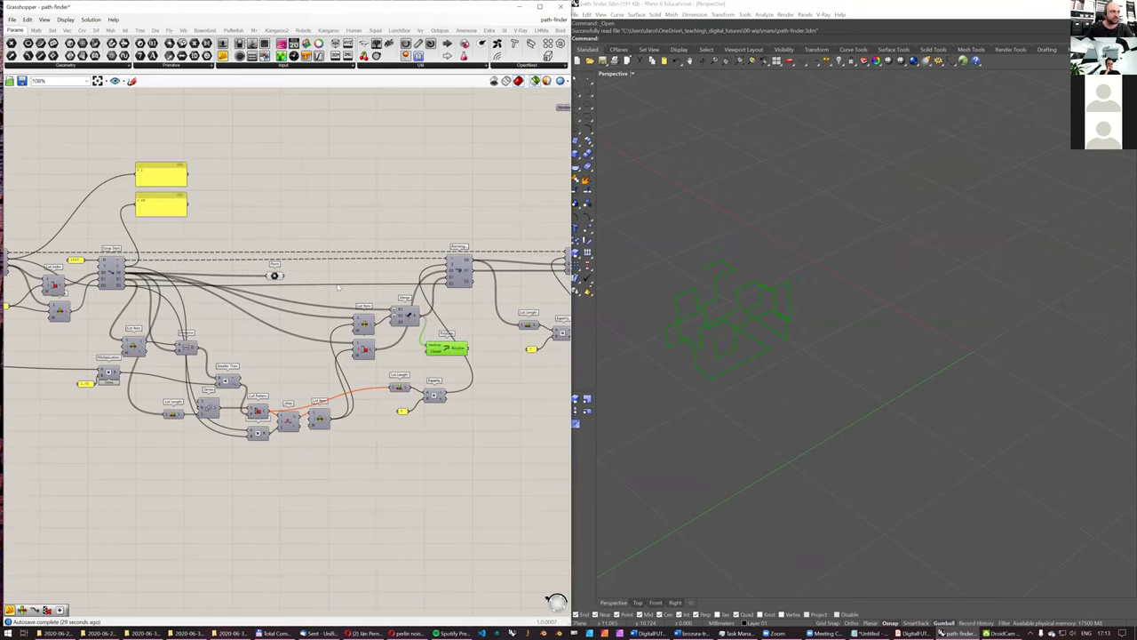
pyautogui.moveTo(145, 279); pyautogui.dragTo(247, 279, button='right')
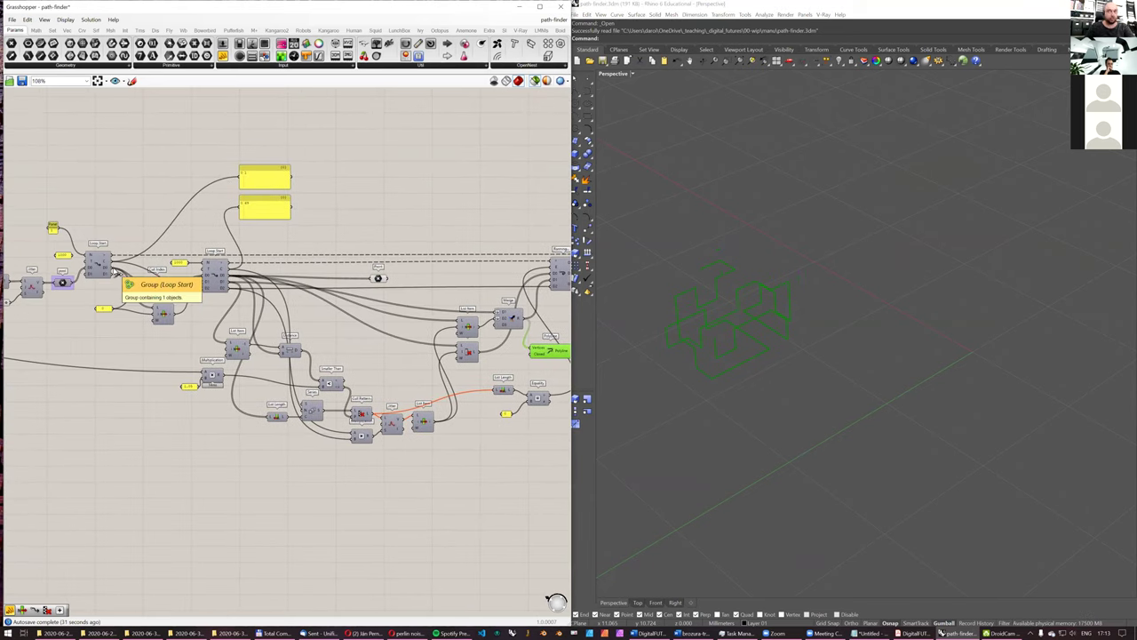
pyautogui.scroll(-2, 340, 287)
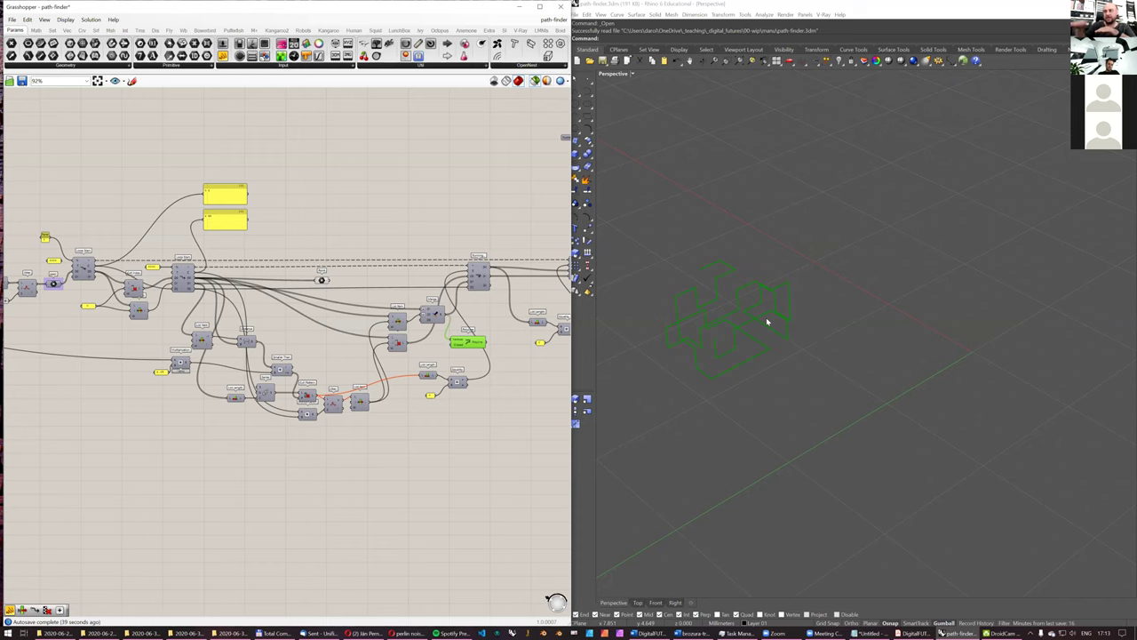
# Step: Delete the stand-alone Point parameter fed by the inner Loop Start
pyautogui.scroll(5, 374, 349)
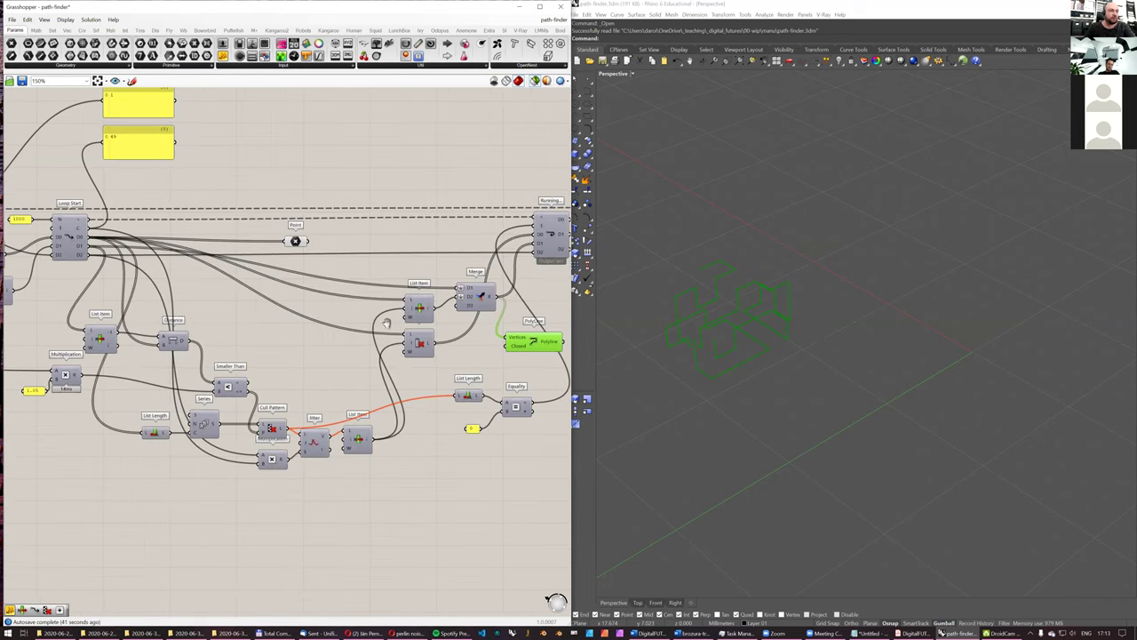
pyautogui.click(340, 305)
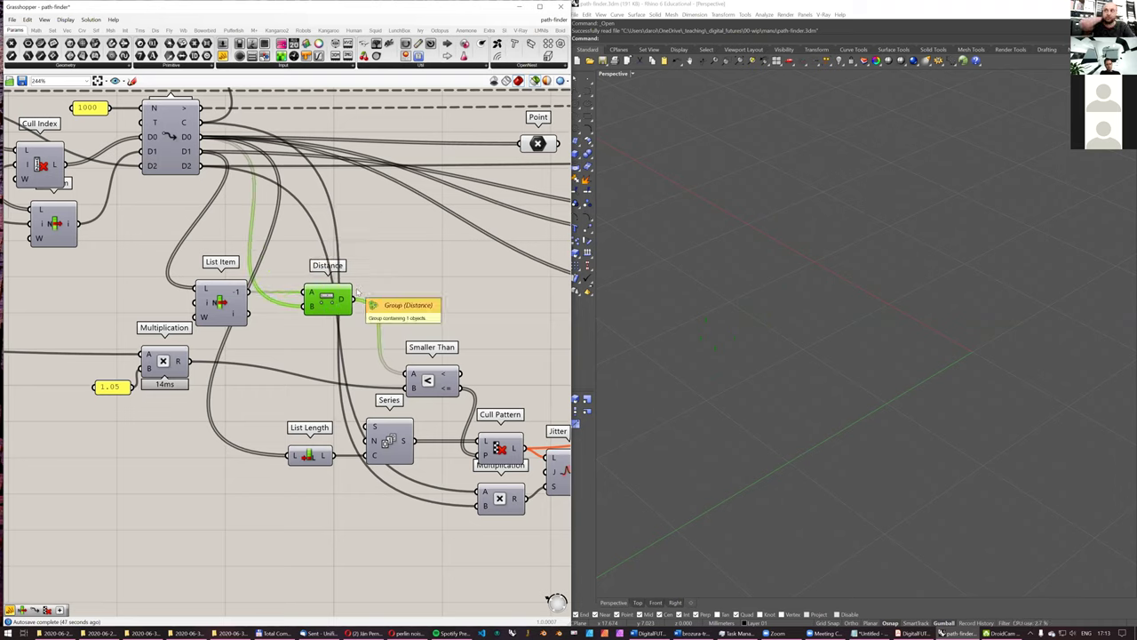
pyautogui.moveTo(335, 213); pyautogui.dragTo(304, 261, button='right')
pyautogui.click(508, 193)
pyautogui.press('Delete')
# Step: Add a Deconstruct point component between the inner loop's List Item and the empty canvas area above Distance
pyautogui.doubleClick(396, 295)
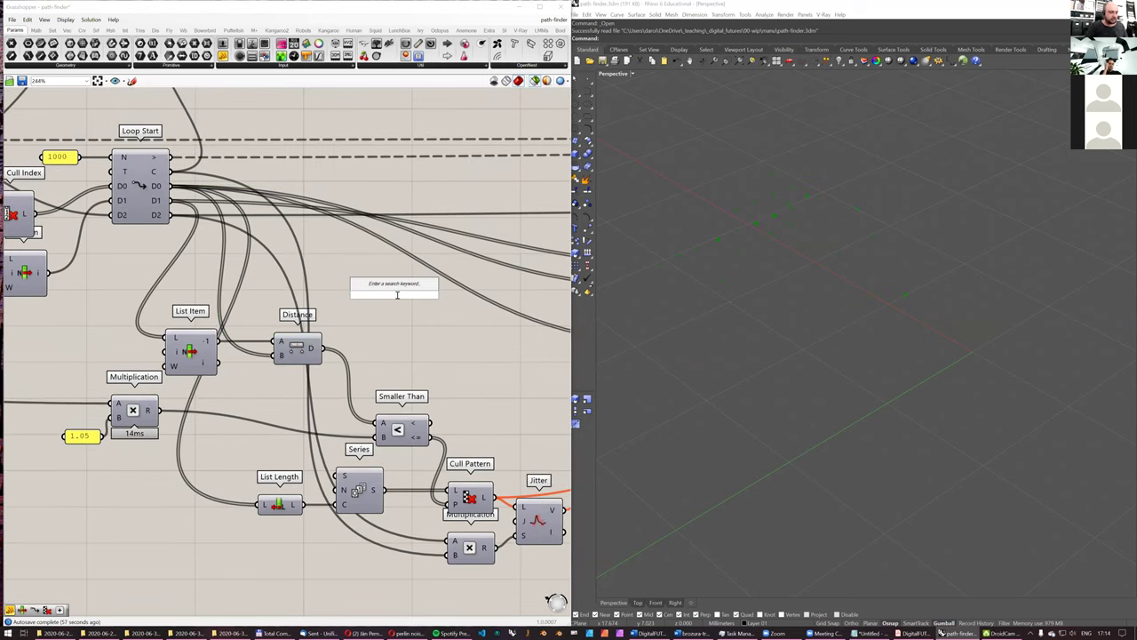
pyautogui.write('deconstruct po')
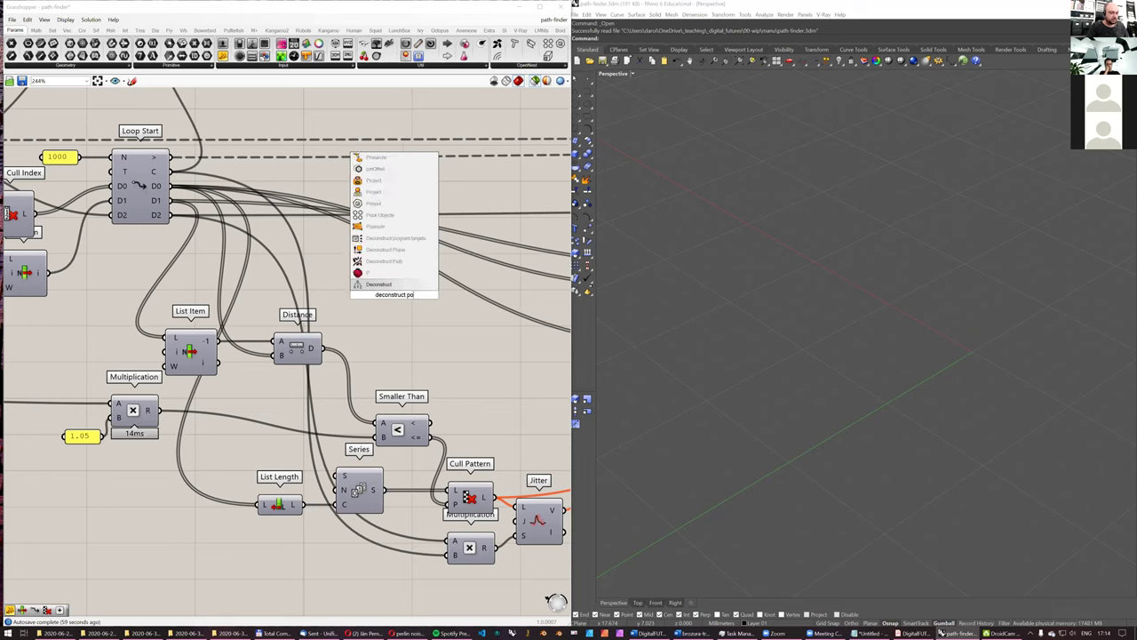
pyautogui.press('Return')
pyautogui.scroll(-2, 312, 340)
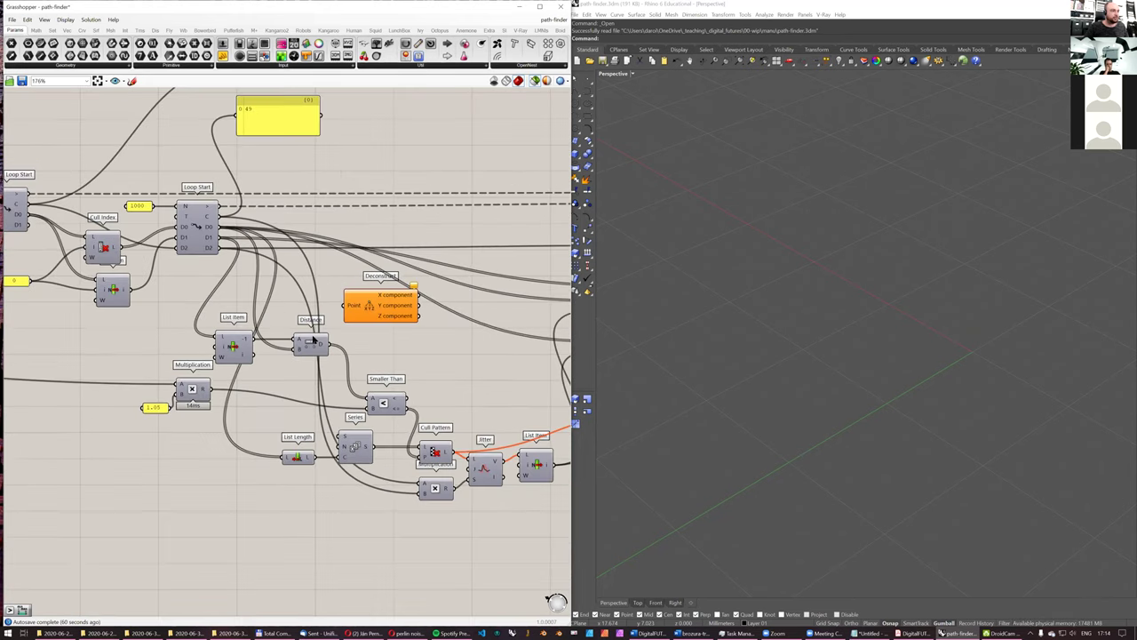
pyautogui.scroll(1, 313, 340)
pyautogui.moveTo(247, 342); pyautogui.dragTo(250, 313)
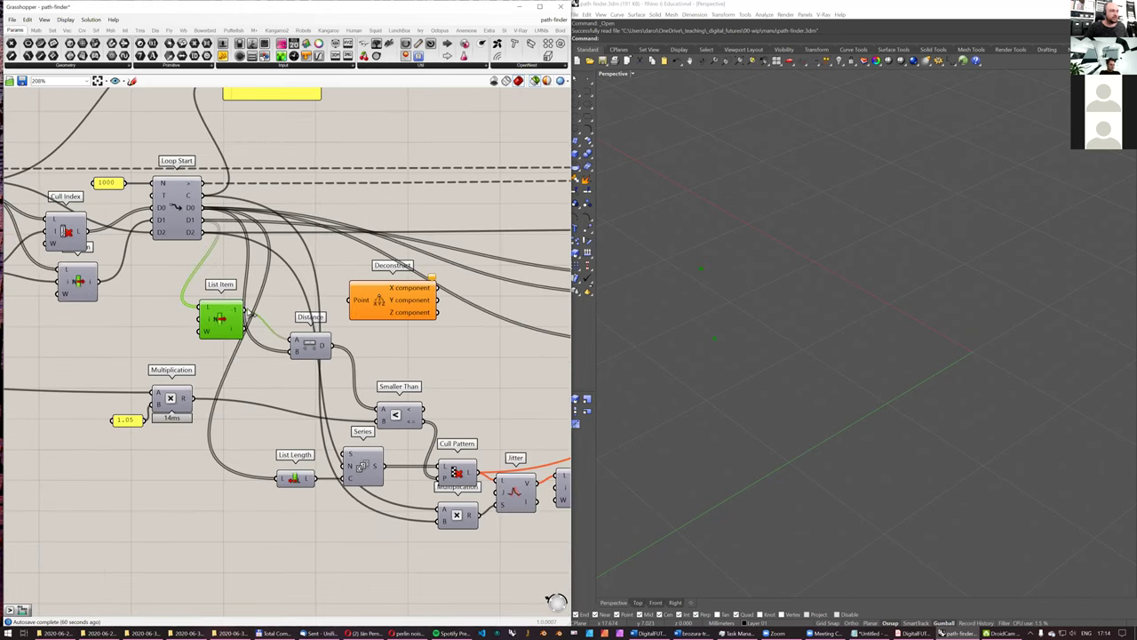
pyautogui.moveTo(366, 302); pyautogui.dragTo(321, 284)
# Step: Duplicate the Deconstruct component, feeding one from the List Item's output and the other from the inner Loop Start's D0 output
pyautogui.moveTo(244, 311); pyautogui.dragTo(374, 220)
pyautogui.moveTo(203, 207); pyautogui.dragTo(332, 208)
pyautogui.moveTo(360, 271); pyautogui.dragTo(380, 300)
pyautogui.moveTo(353, 208); pyautogui.dragTo(391, 246)
# Step: Add an Equality component and connect the Z components of the two Deconstruct components to its first and second number inputs
pyautogui.doubleClick(485, 283)
pyautogui.write('=')
pyautogui.press('Return')
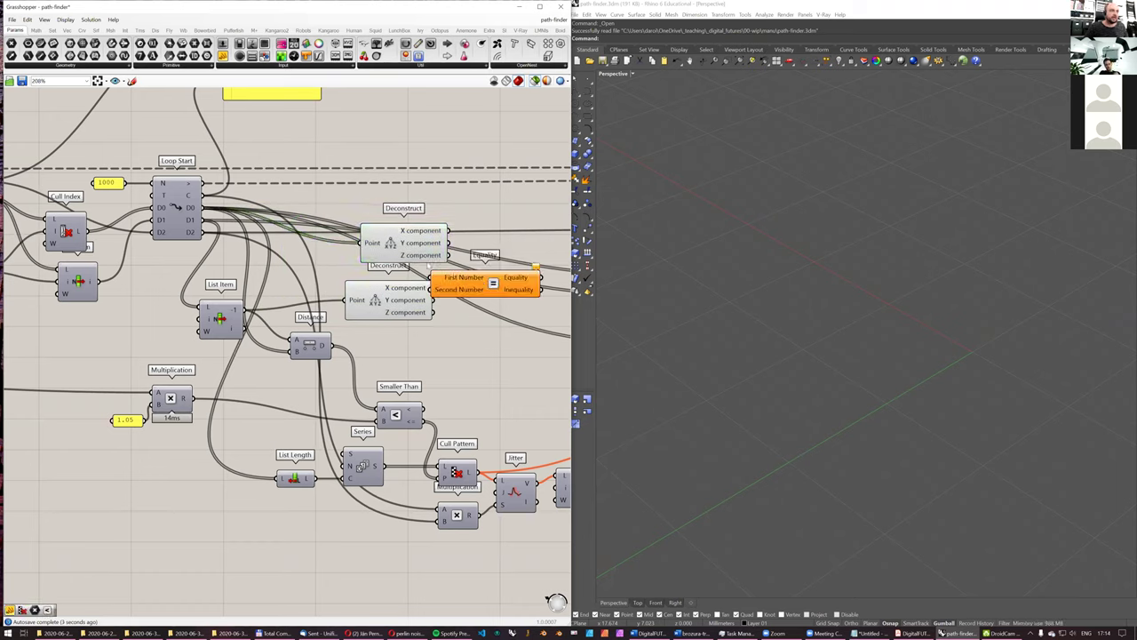
pyautogui.moveTo(453, 283); pyautogui.dragTo(516, 282)
pyautogui.moveTo(448, 255); pyautogui.dragTo(480, 283)
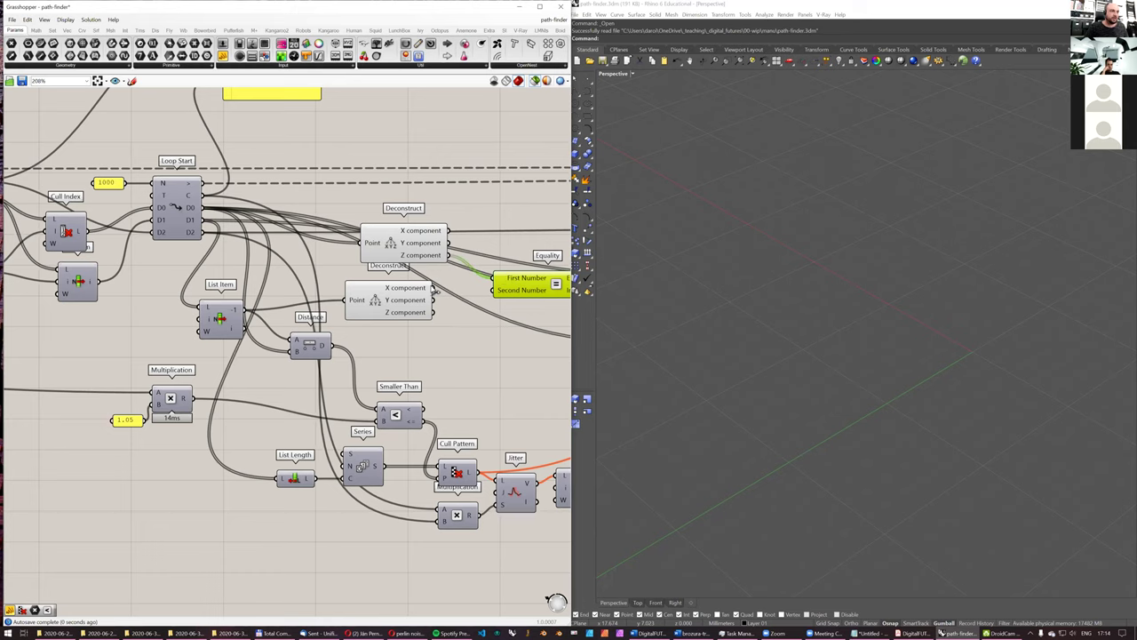
pyautogui.moveTo(437, 317); pyautogui.dragTo(500, 291)
pyautogui.click(348, 301)
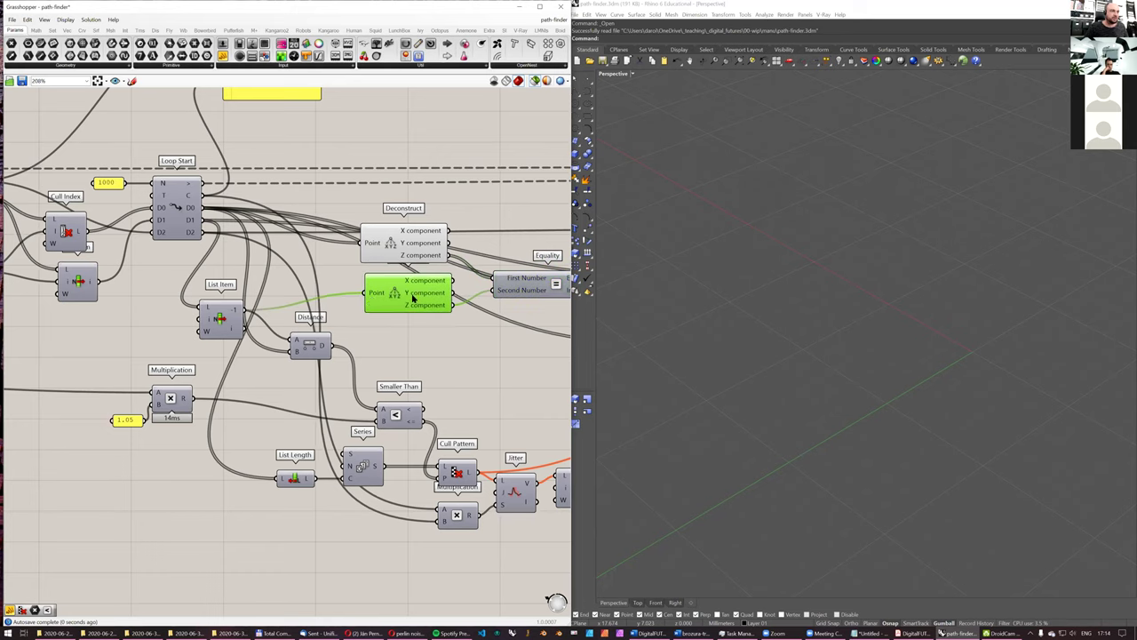
# Step: Turn off Draw Full Names so component inputs and outputs show short labels
pyautogui.scroll(-2, 347, 302)
pyautogui.moveTo(316, 303); pyautogui.dragTo(286, 309, button='right')
pyautogui.click(426, 308)
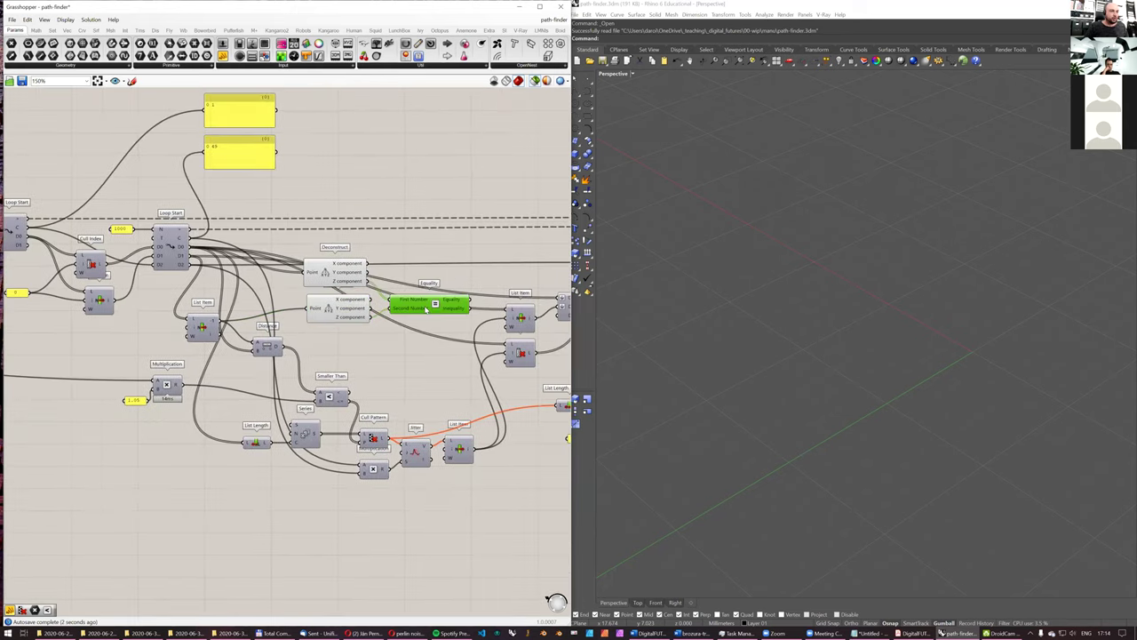
pyautogui.click(82, 18)
pyautogui.moveTo(73, 20)
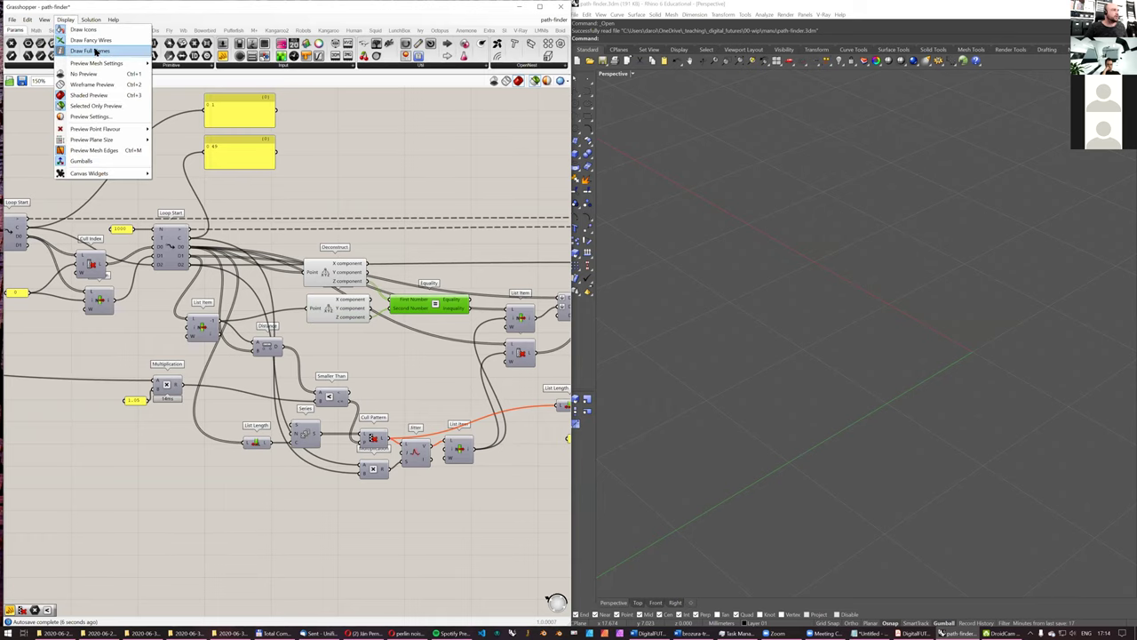
pyautogui.click(95, 51)
# Step: Line up the two Deconstruct components and place the Equality component beside their Z outputs
pyautogui.scroll(4, 386, 302)
pyautogui.moveTo(398, 307); pyautogui.dragTo(396, 299)
pyautogui.moveTo(339, 253); pyautogui.dragTo(343, 257)
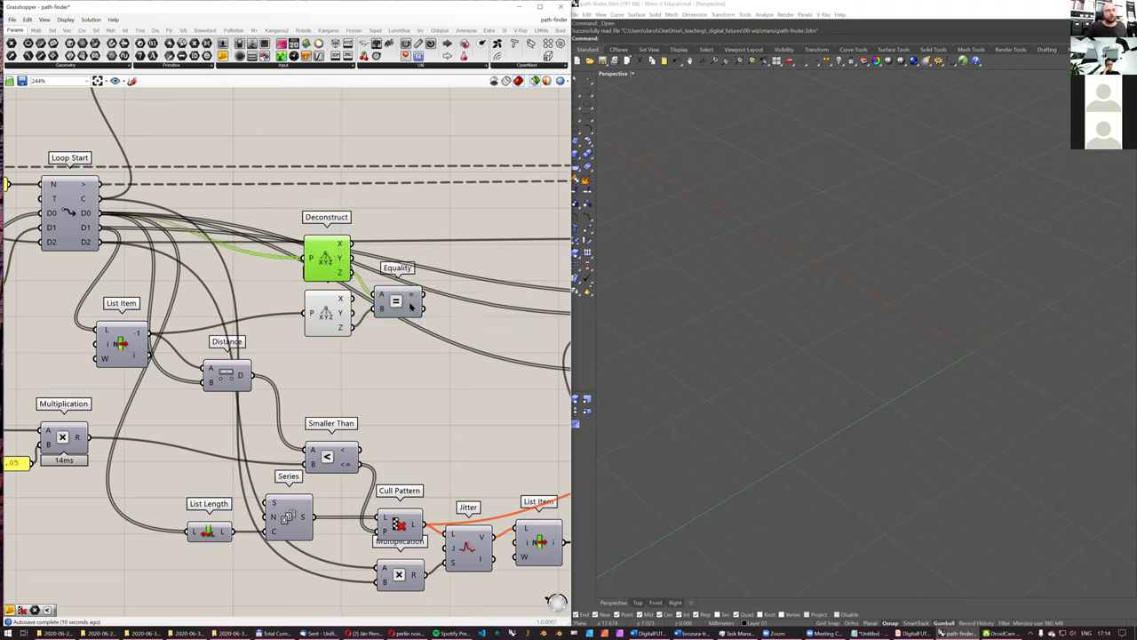
pyautogui.moveTo(397, 303); pyautogui.dragTo(395, 323)
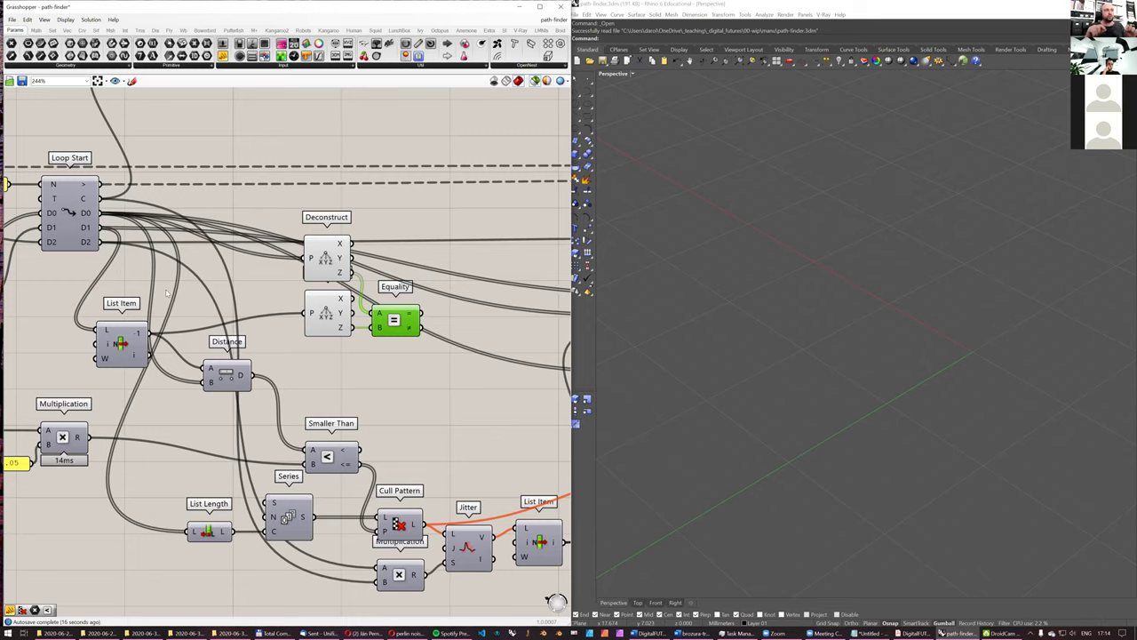
# Step: Shift the Distance-side components away and pack the Deconstruct and Equality components beside the inner Loop Start to free up space
pyautogui.scroll(-3, 266, 256)
pyautogui.moveTo(267, 254); pyautogui.dragTo(370, 333)
pyautogui.moveTo(250, 273); pyautogui.dragTo(225, 267)
pyautogui.moveTo(227, 377); pyautogui.dragTo(384, 391)
pyautogui.moveTo(495, 178); pyautogui.dragTo(398, 345)
pyautogui.moveTo(417, 306); pyautogui.dragTo(214, 333)
pyautogui.moveTo(355, 332); pyautogui.dragTo(364, 330, button='right')
# Step: Add a Cull Pattern component, using the inner Loop Start's D0 points as its list and the Equality result as its pattern
pyautogui.doubleClick(368, 331)
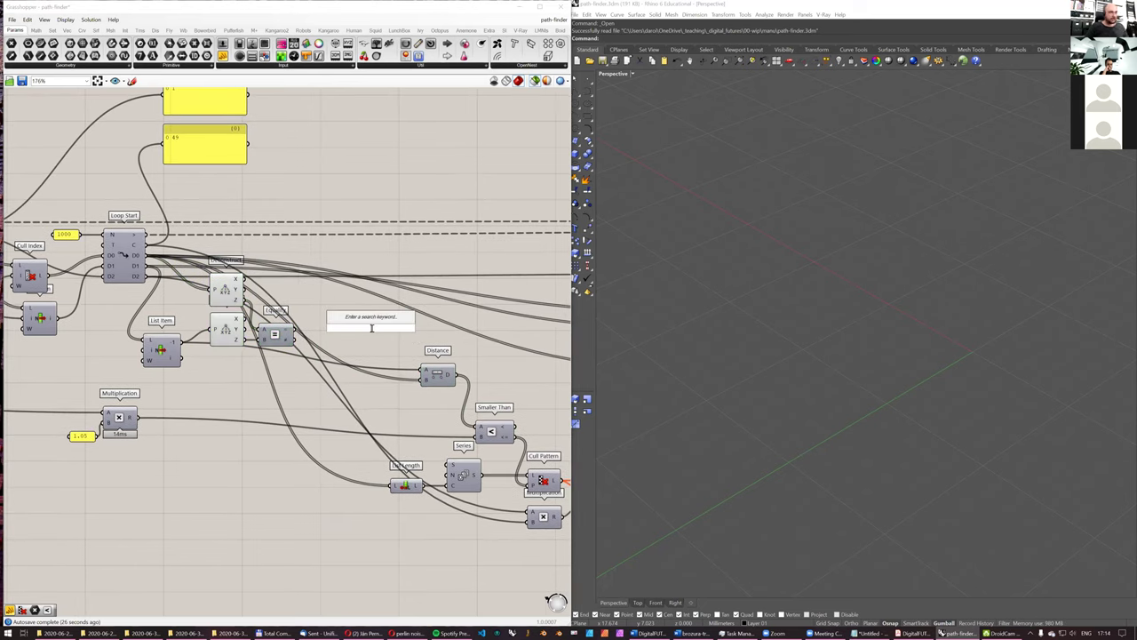
pyautogui.write('cull')
pyautogui.press('Return')
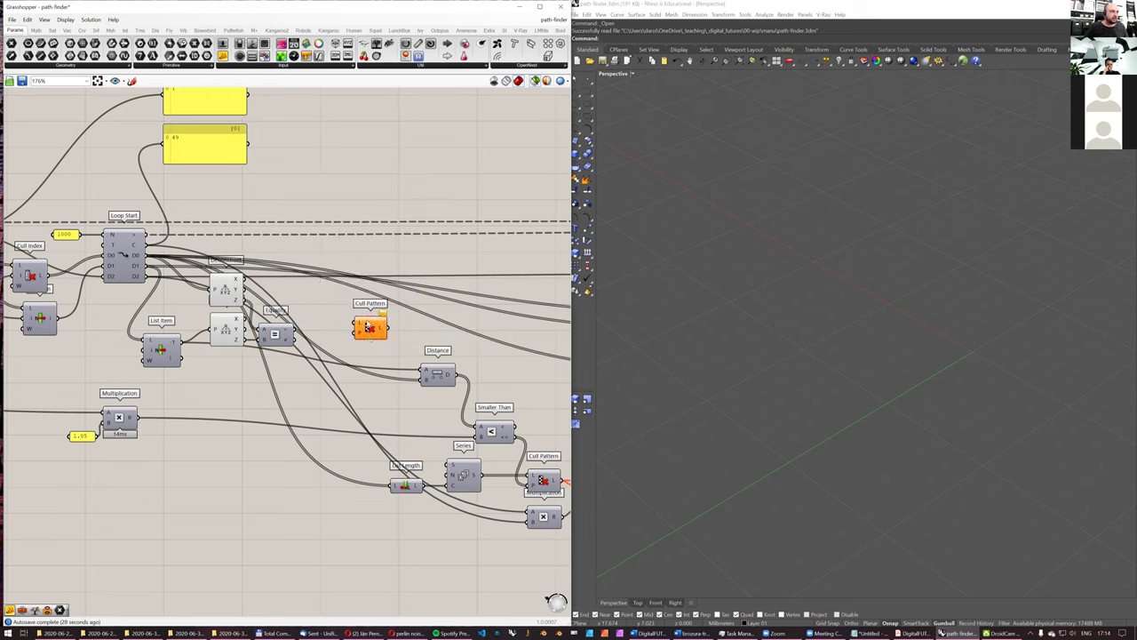
pyautogui.moveTo(369, 320); pyautogui.dragTo(340, 302)
pyautogui.moveTo(149, 257); pyautogui.dragTo(346, 287)
pyautogui.moveTo(299, 335); pyautogui.dragTo(351, 278)
# Step: Connect the culled same-level points to the B input of the Distance component
pyautogui.click(824, 253)
pyautogui.moveTo(824, 254); pyautogui.dragTo(805, 263, button='right')
pyautogui.moveTo(386, 304); pyautogui.dragTo(364, 299, button='right')
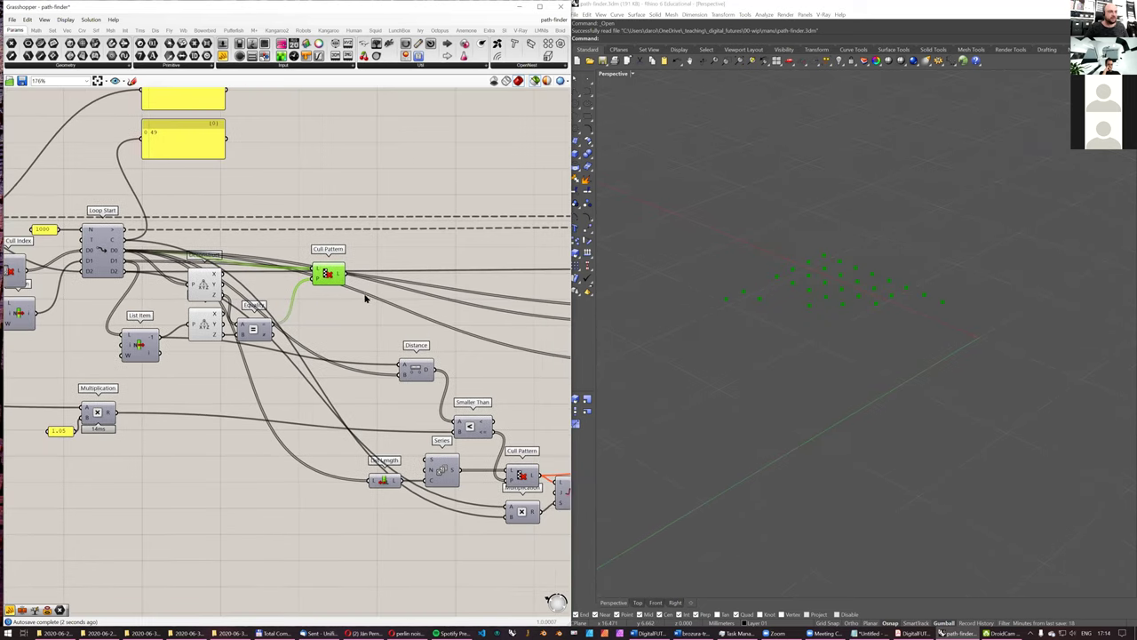
pyautogui.moveTo(350, 279); pyautogui.dragTo(398, 374)
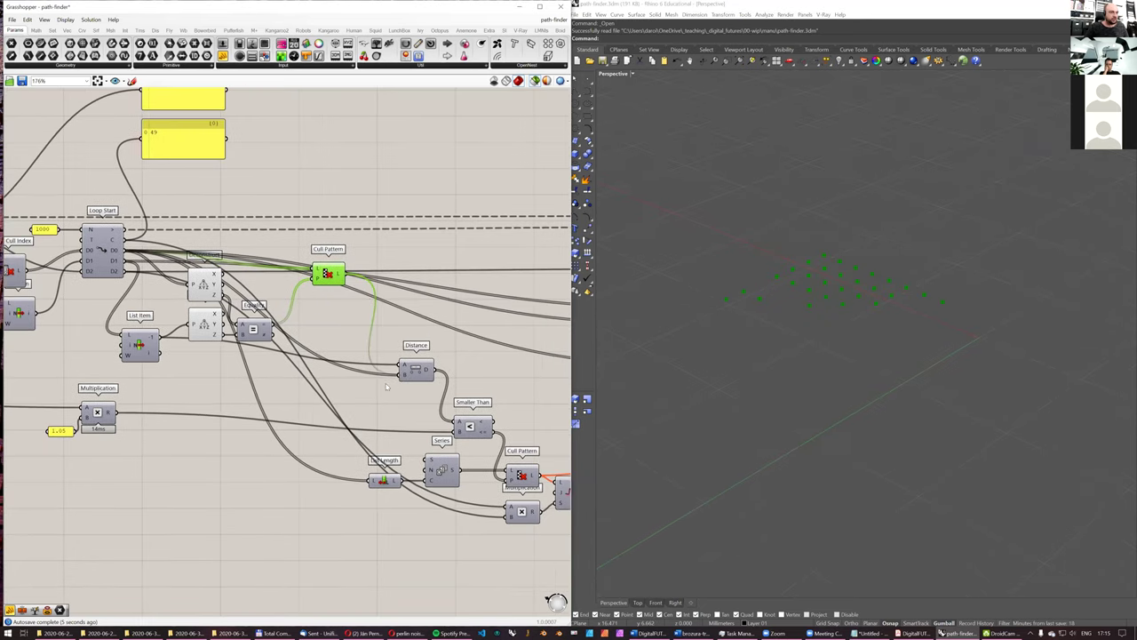
# Step: Move List Length and Series further from the lower Cull Pattern to make room between them
pyautogui.moveTo(406, 373); pyautogui.dragTo(440, 364, button='right')
pyautogui.moveTo(417, 471); pyautogui.dragTo(342, 473)
pyautogui.moveTo(481, 455); pyautogui.dragTo(391, 462)
pyautogui.moveTo(422, 502); pyautogui.dragTo(292, 453)
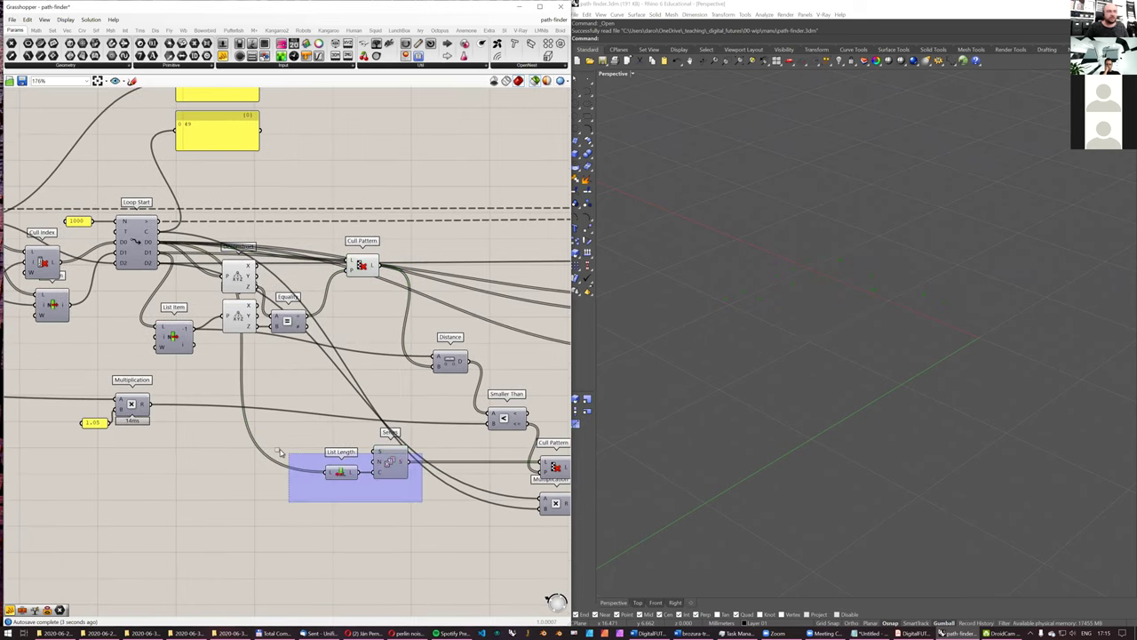
pyautogui.moveTo(389, 464); pyautogui.dragTo(327, 460)
# Step: Copy the new Cull Pattern with its Equality pattern and insert it between Series and the lower Cull Pattern's list input
pyautogui.keyDown('alt'); pyautogui.moveTo(362, 266); pyautogui.dragTo(391, 437); pyautogui.keyUp('alt')
pyautogui.moveTo(430, 447); pyautogui.dragTo(374, 450, button='right')
pyautogui.moveTo(371, 446); pyautogui.dragTo(486, 467)
pyautogui.moveTo(351, 452); pyautogui.dragTo(341, 471)
# Step: Select the upper Cull Pattern and the inner loop's Polyline in turn to preview the filtered points and the path
pyautogui.click(303, 276)
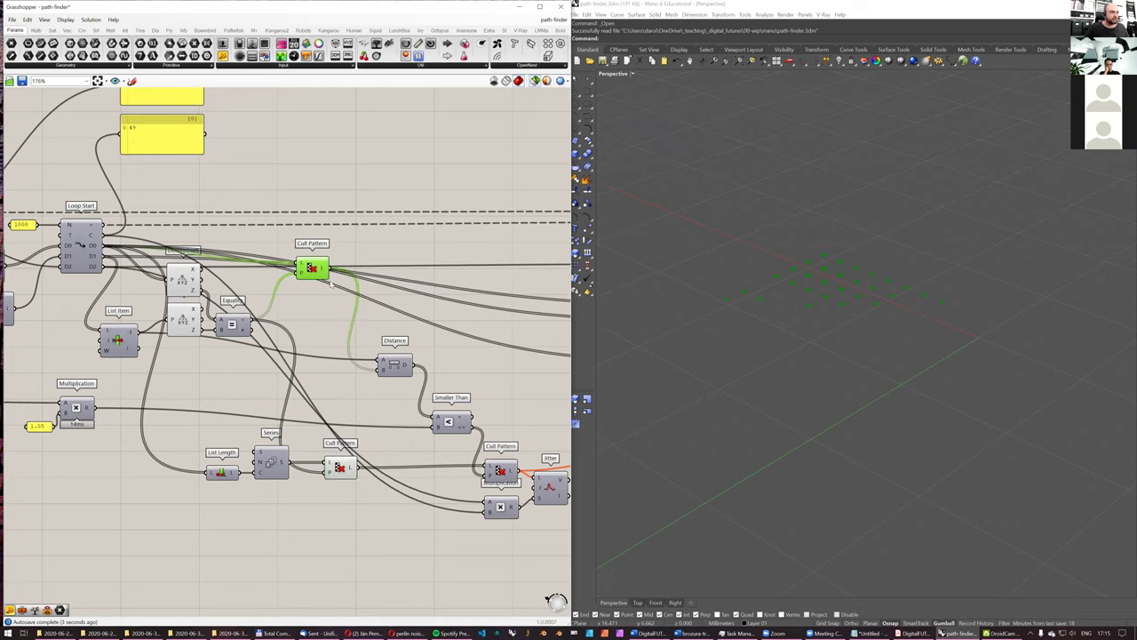
pyautogui.scroll(-2, 273, 311)
pyautogui.moveTo(521, 395); pyautogui.dragTo(404, 378, button='right')
pyautogui.scroll(2, 405, 378)
pyautogui.click(541, 308)
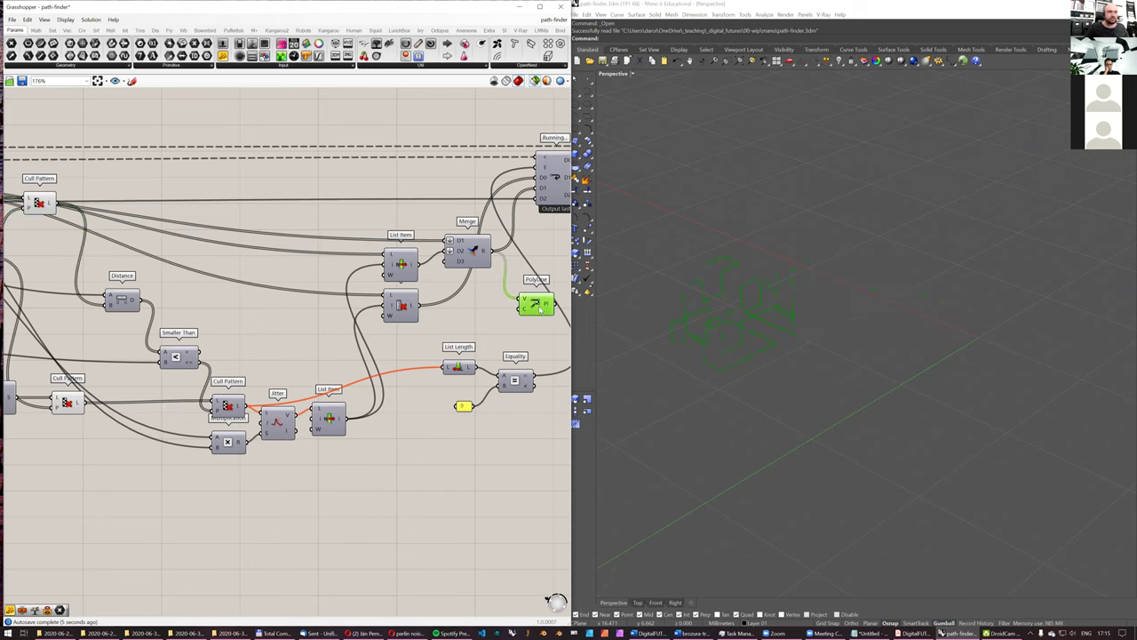
# Step: Select the inner Loop Start and then the Polyline to compare the available points with the same-level path
pyautogui.scroll(-2, 312, 272)
pyautogui.scroll(2, 77, 207)
pyautogui.click(66, 209)
pyautogui.moveTo(440, 316); pyautogui.dragTo(262, 294, button='right')
pyautogui.moveTo(517, 316); pyautogui.dragTo(352, 341, button='right')
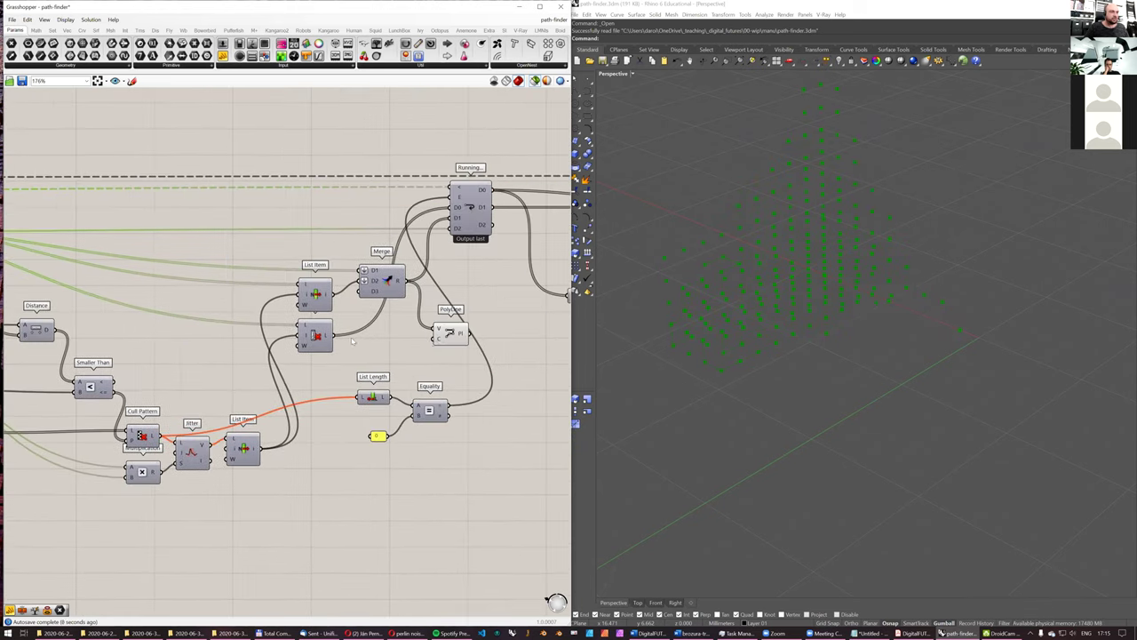
pyautogui.click(458, 333)
pyautogui.moveTo(836, 253); pyautogui.dragTo(792, 274, button='right')
# Step: Connect the 1000 panel to the outer Loop Start's N input in place of the panel holding 1
pyautogui.moveTo(314, 289); pyautogui.dragTo(555, 301, button='right')
pyautogui.scroll(-3, 399, 302)
pyautogui.scroll(2, 189, 252)
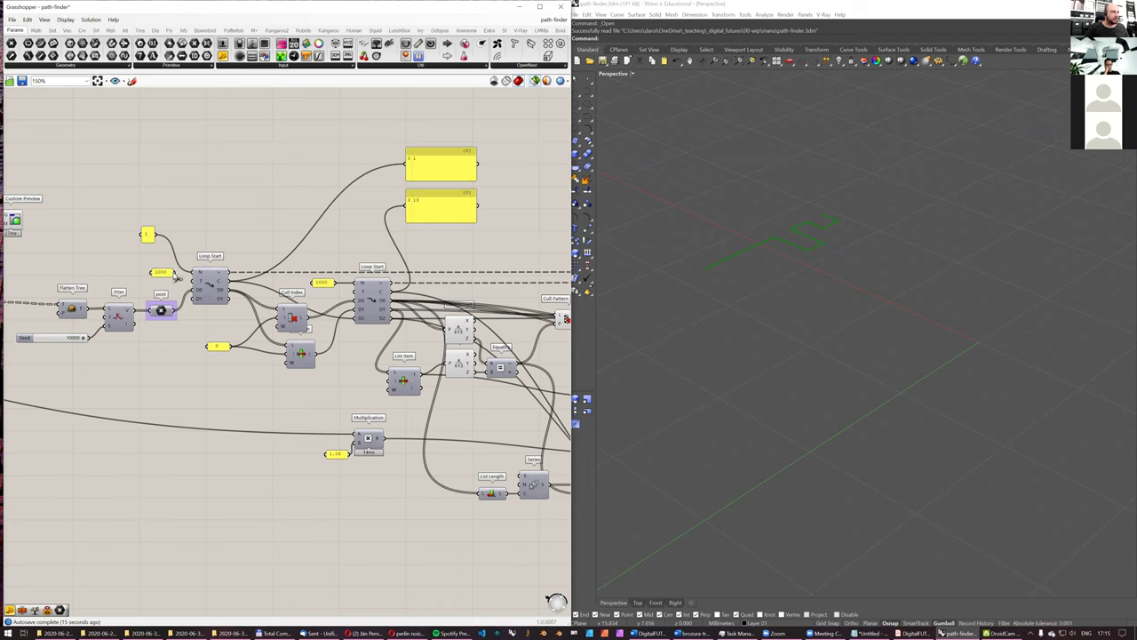
pyautogui.moveTo(212, 276); pyautogui.dragTo(209, 285)
pyautogui.click(210, 285)
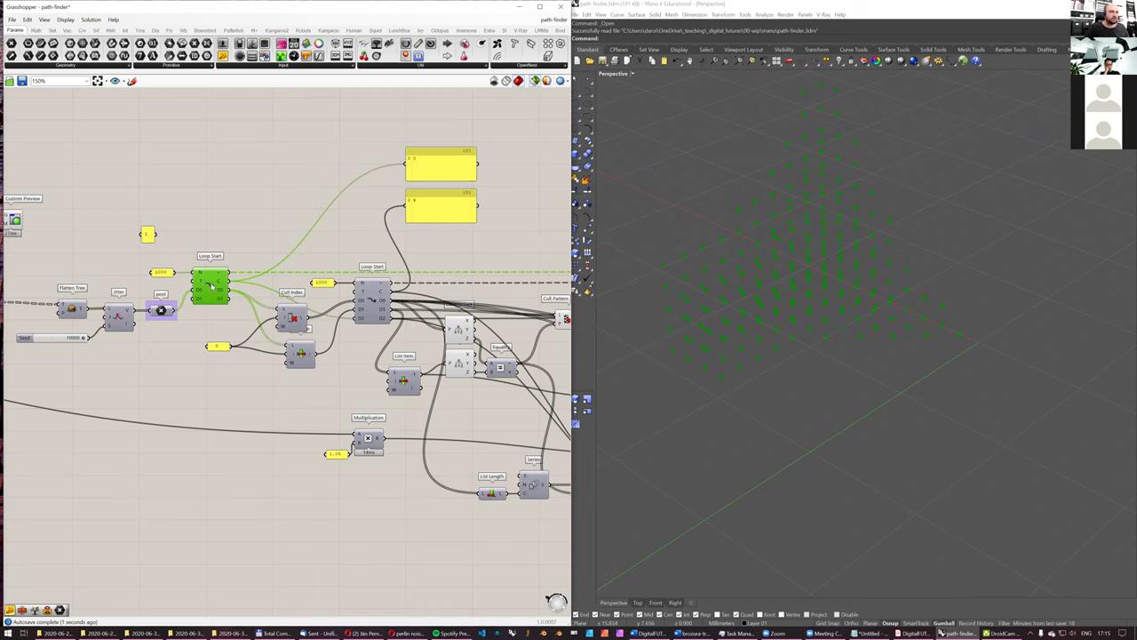
# Step: Select the inner loop's Polyline to check its output with the outer loop's new iteration limit
pyautogui.moveTo(241, 215); pyautogui.dragTo(186, 229, button='right')
pyautogui.scroll(-3, 186, 229)
pyautogui.moveTo(523, 305); pyautogui.dragTo(204, 311, button='right')
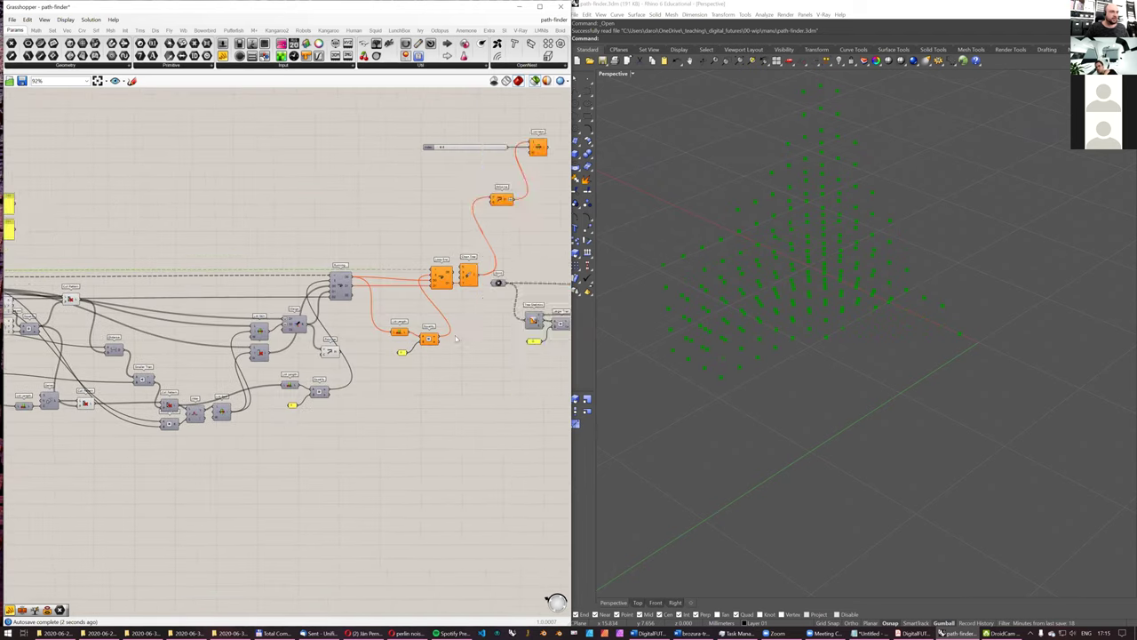
pyautogui.scroll(2, 450, 330)
pyautogui.click(283, 361)
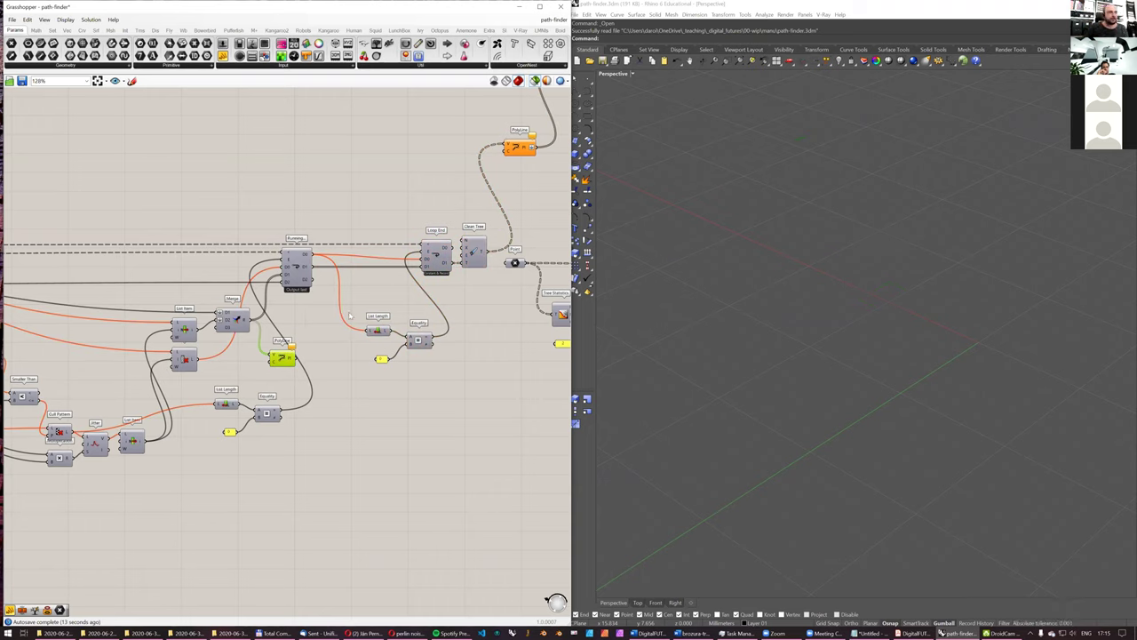
# Step: Select the final Polyline fed by Clean Tree and examine all generated paths from several viewing angles
pyautogui.moveTo(413, 256); pyautogui.dragTo(312, 325, button='right')
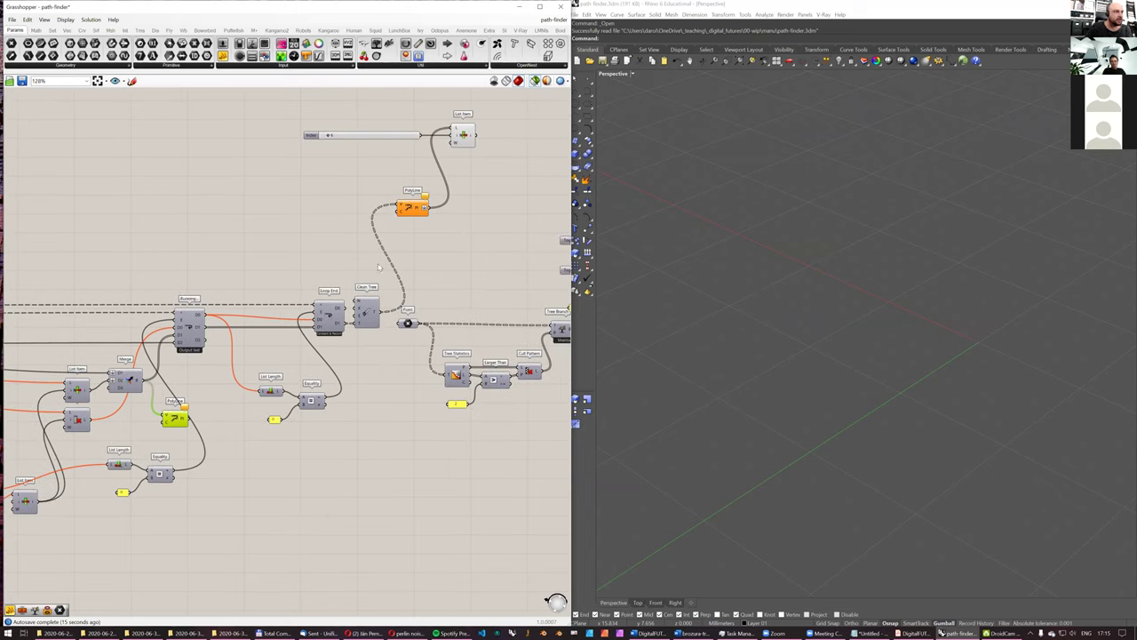
pyautogui.click(416, 209)
pyautogui.moveTo(830, 289); pyautogui.dragTo(801, 343, button='right')
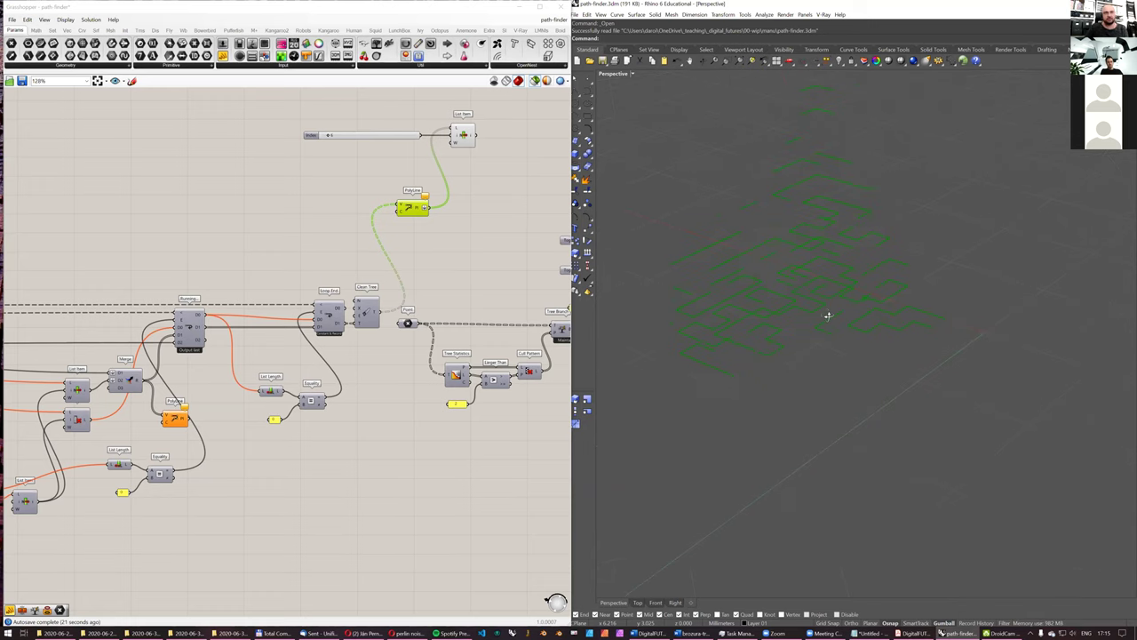
pyautogui.moveTo(746, 305); pyautogui.dragTo(729, 294, button='right')
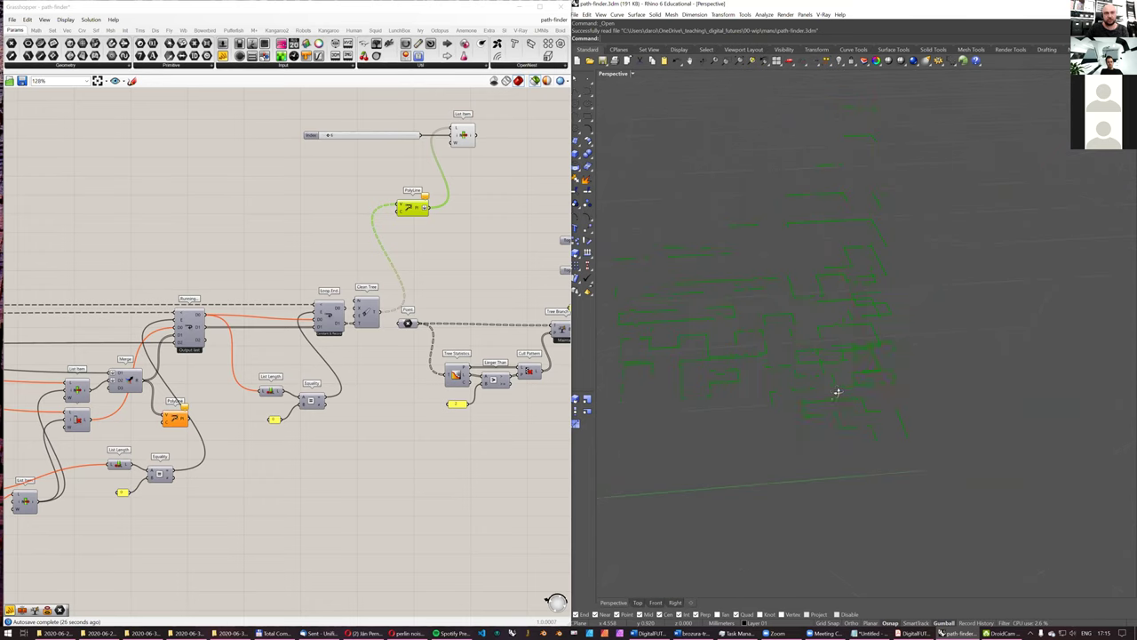
pyautogui.moveTo(848, 388); pyautogui.dragTo(837, 355, button='right')
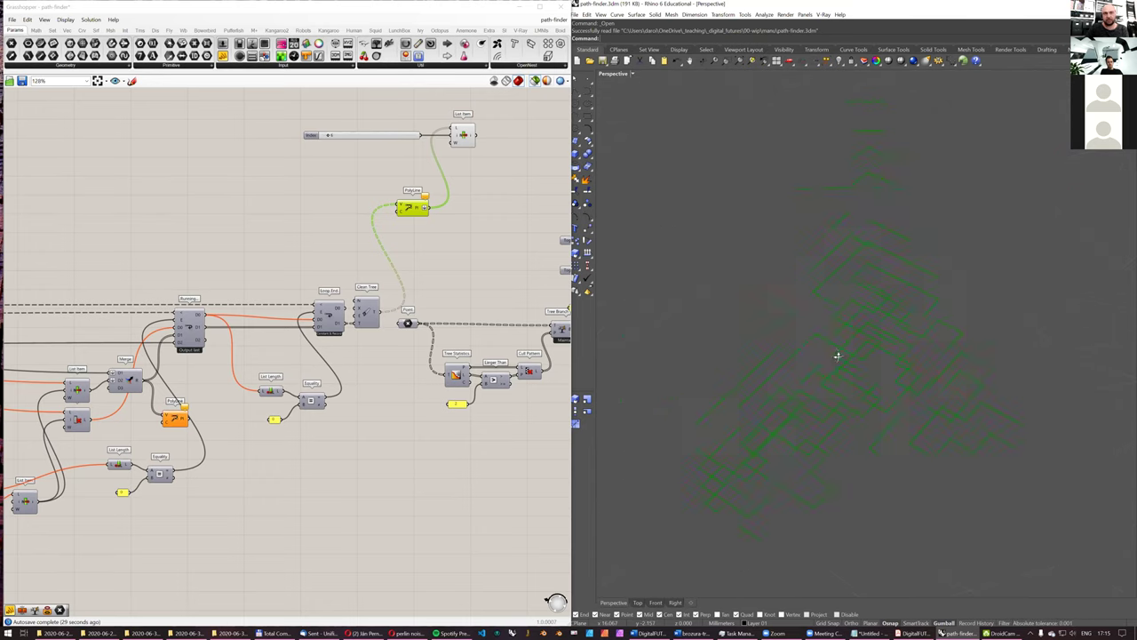
pyautogui.moveTo(794, 403); pyautogui.dragTo(845, 364, button='right')
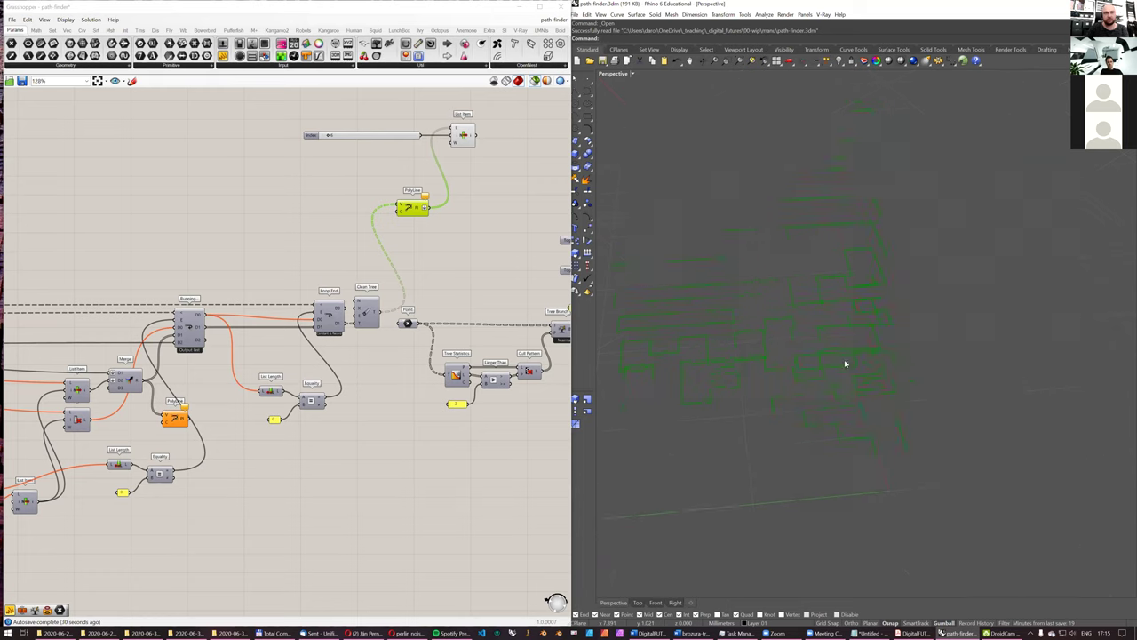
pyautogui.scroll(-5, 275, 240)
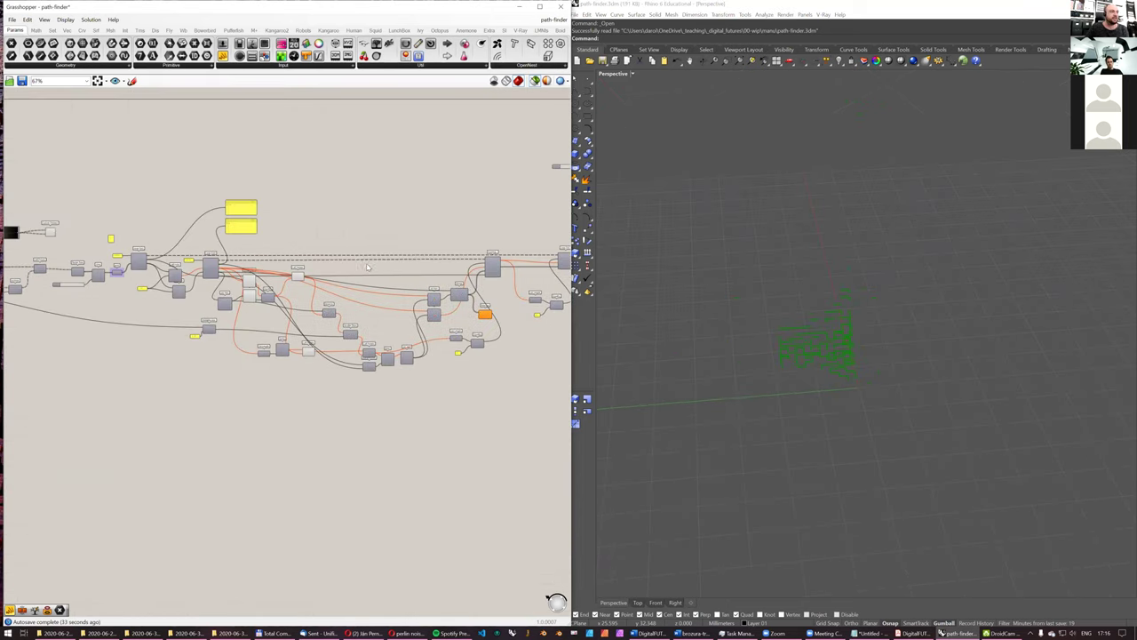
# Step: Move the Index slider, Polyline and List Item preview group back so it sits above the outer Loop End and Clean Tree
pyautogui.scroll(4, 273, 276)
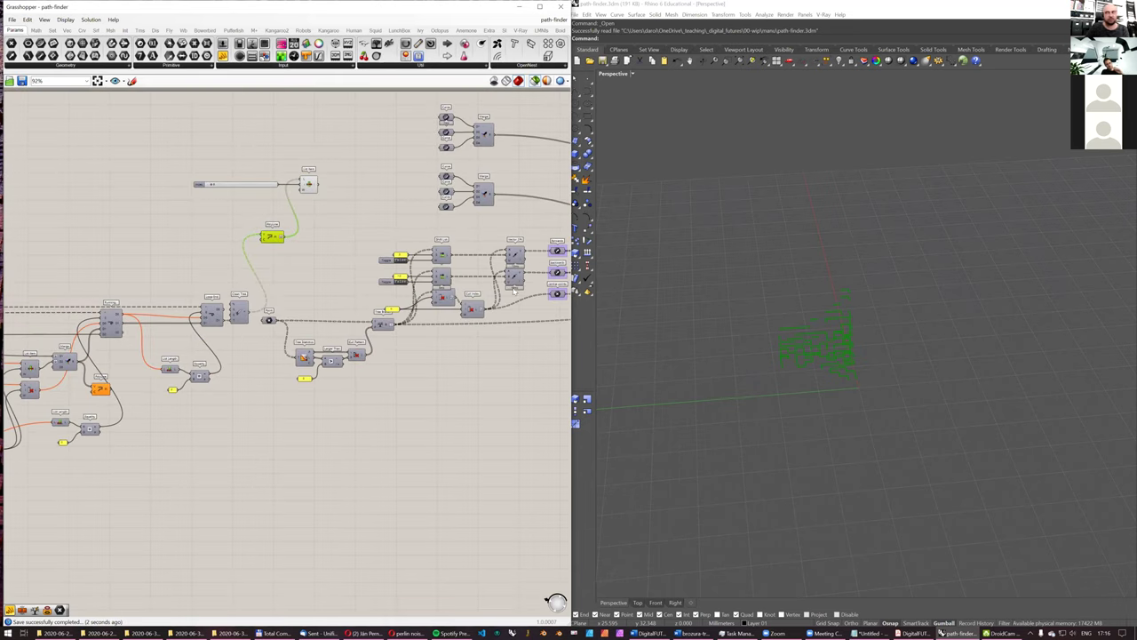
pyautogui.scroll(-3, 370, 246)
pyautogui.moveTo(400, 250); pyautogui.dragTo(771, 216, button='right')
pyautogui.moveTo(83, 247); pyautogui.dragTo(151, 247, button='right')
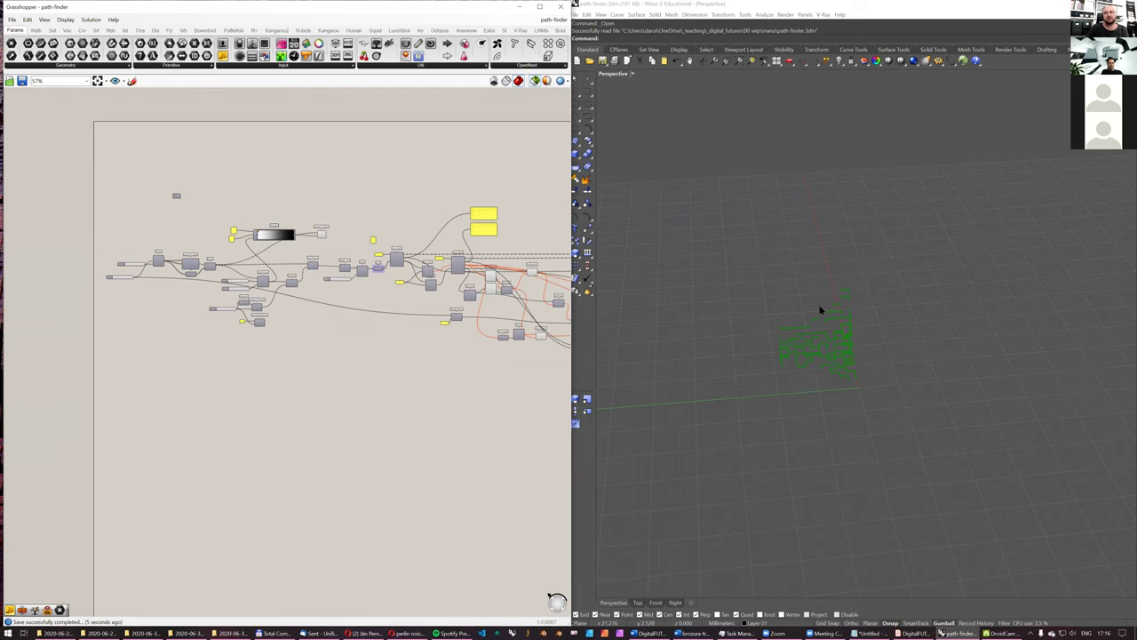
pyautogui.moveTo(496, 244); pyautogui.dragTo(199, 260, button='right')
pyautogui.moveTo(476, 271); pyautogui.dragTo(350, 356, button='right')
pyautogui.scroll(4, 352, 269)
pyautogui.moveTo(236, 165); pyautogui.dragTo(412, 288)
pyautogui.moveTo(384, 222); pyautogui.dragTo(303, 219)
# Step: Widen the gap on the canvas between Clean Tree and the Point parameter
pyautogui.keyDown('alt'); pyautogui.moveTo(336, 373); pyautogui.dragTo(466, 376); pyautogui.keyUp('alt')
pyautogui.moveTo(386, 377); pyautogui.dragTo(319, 322, button='right')
pyautogui.scroll(-3, 471, 324)
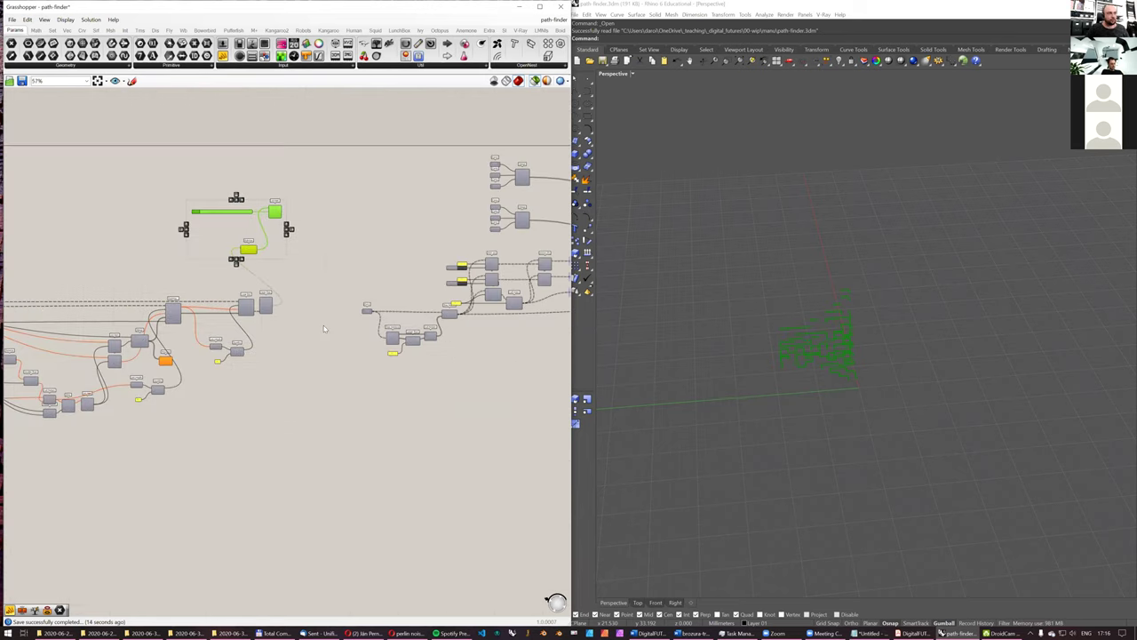
pyautogui.scroll(2, 297, 308)
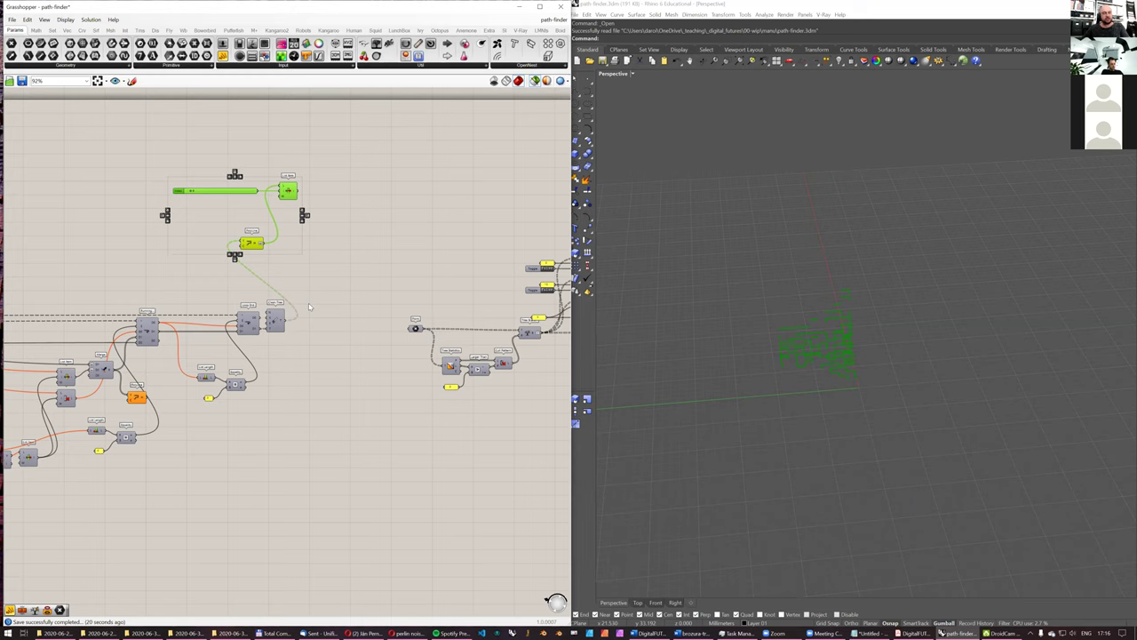
# Step: Select the Point parameter feeding Tree Statistics and examine its points in the perspective view
pyautogui.moveTo(324, 311); pyautogui.dragTo(378, 304, button='right')
pyautogui.scroll(2, 466, 324)
pyautogui.click(473, 324)
pyautogui.moveTo(875, 274); pyautogui.dragTo(859, 271, button='right')
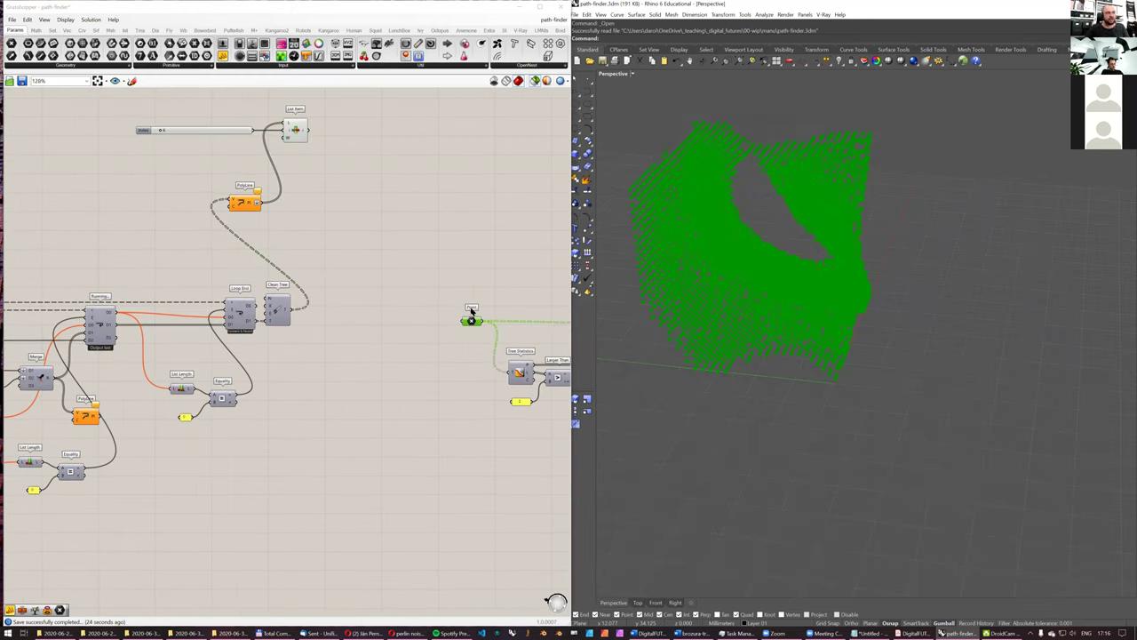
# Step: Lock the solver and set the Count slider feeding the Series component to 25
pyautogui.scroll(-4, 422, 297)
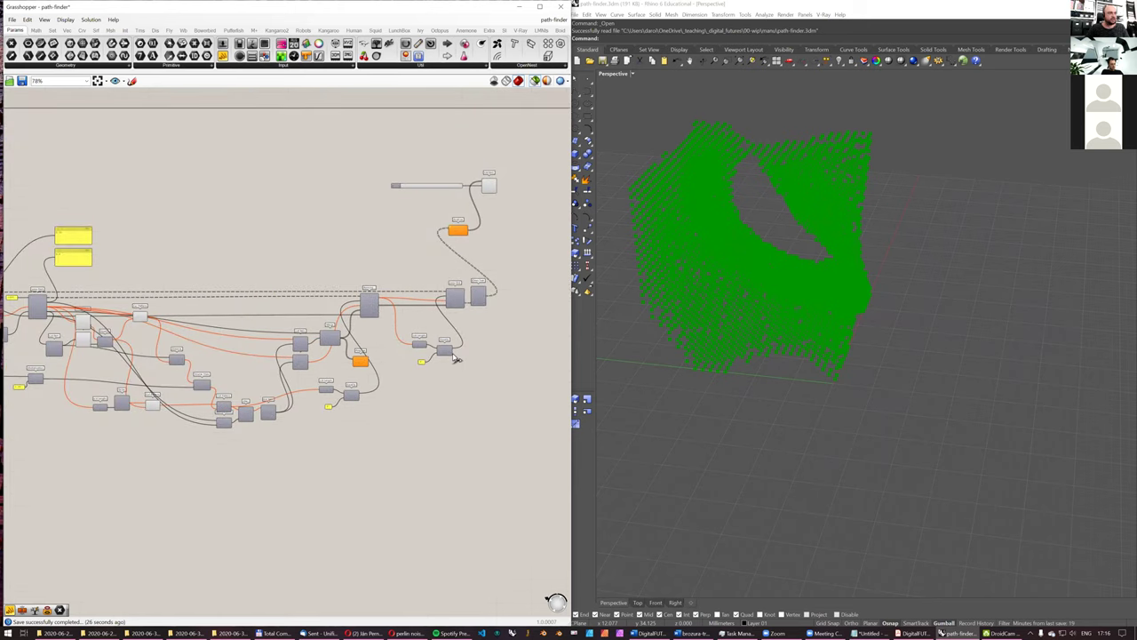
pyautogui.moveTo(338, 367); pyautogui.dragTo(378, 311, button='right')
pyautogui.scroll(-3, 413, 310)
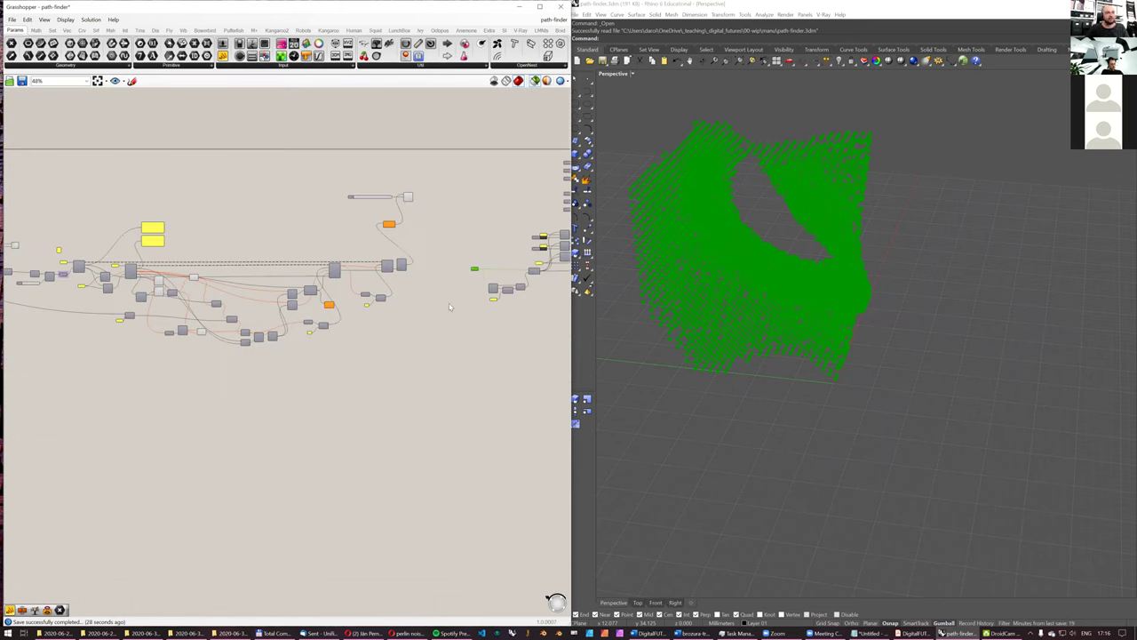
pyautogui.scroll(6, 171, 294)
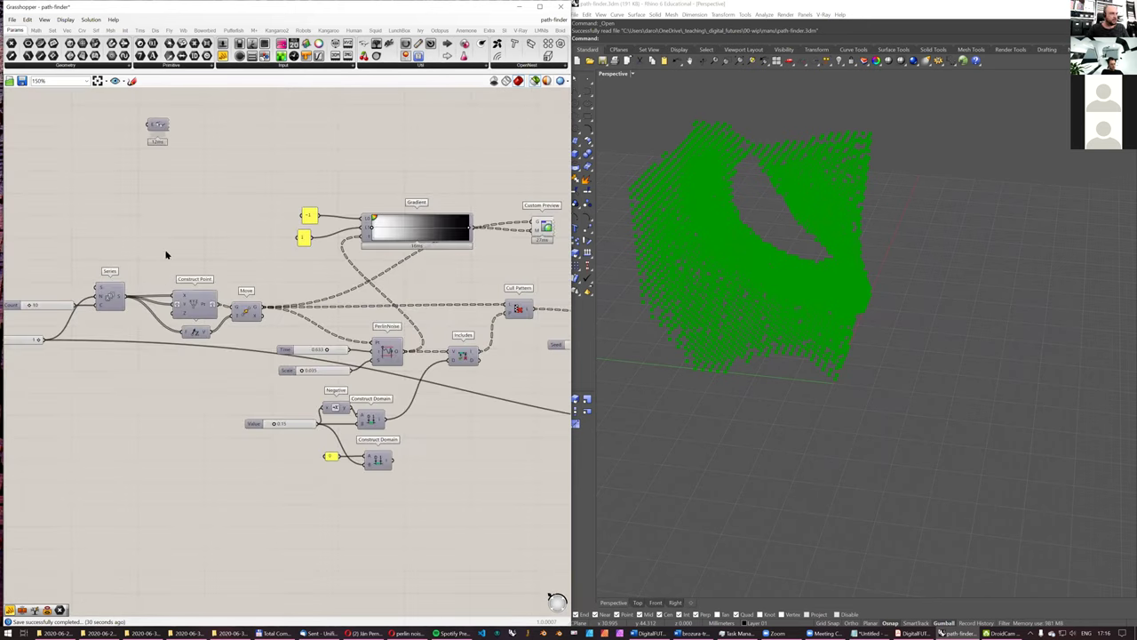
pyautogui.scroll(2, 171, 291)
pyautogui.middleClick(255, 277)
pyautogui.click(260, 307)
pyautogui.click(265, 298)
pyautogui.doubleClick(265, 299)
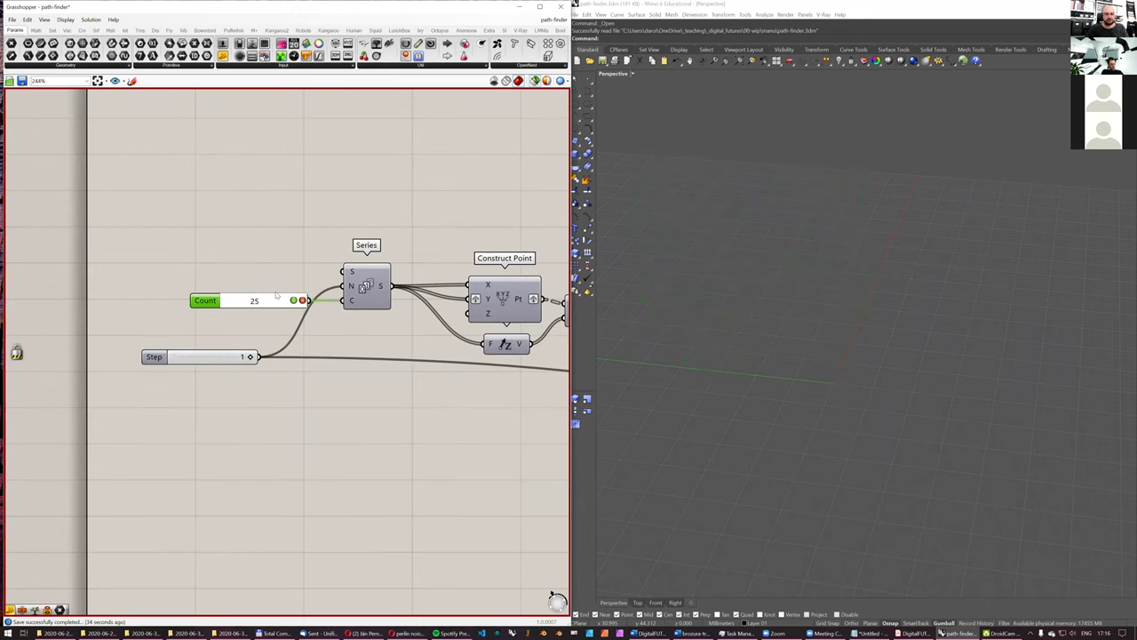
pyautogui.click(293, 300)
# Step: Select the outer Loop Start and unlock the solver to recompute the definition
pyautogui.scroll(-9, 214, 268)
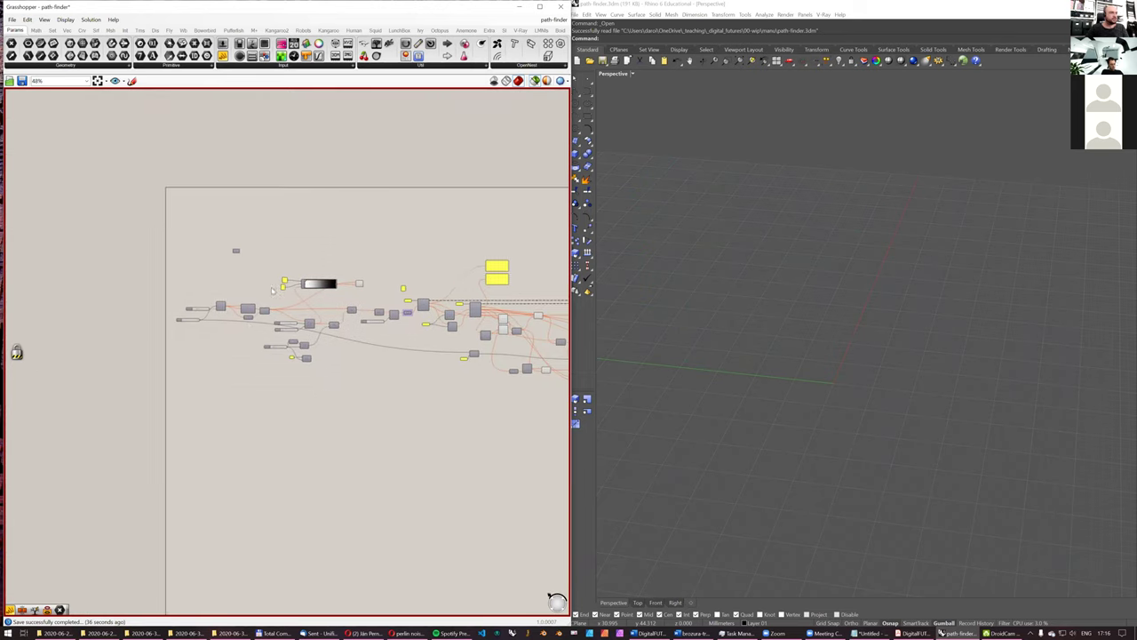
pyautogui.scroll(3, 214, 269)
pyautogui.click(355, 282)
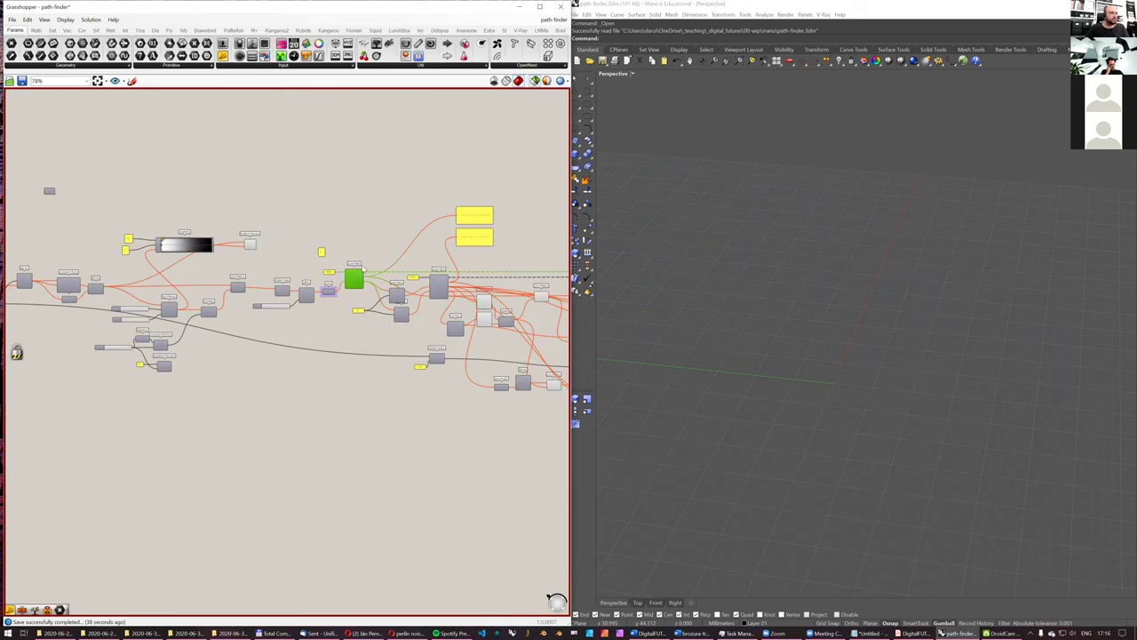
pyautogui.middleClick(366, 215)
# Step: Select the inner loop's Polyline to watch its paths while the loops recompute with the reduced point count
pyautogui.moveTo(369, 189); pyautogui.dragTo(160, 208, button='right')
pyautogui.moveTo(478, 305); pyautogui.dragTo(264, 290, button='right')
pyautogui.scroll(2, 359, 339)
pyautogui.click(317, 356)
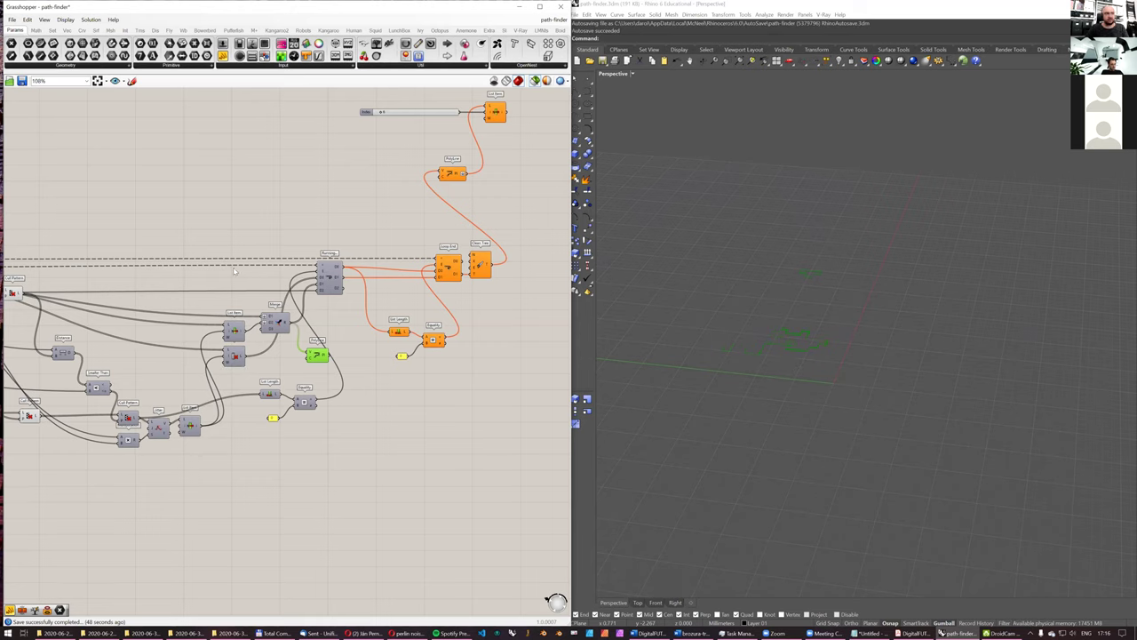
pyautogui.moveTo(531, 268); pyautogui.dragTo(320, 302, button='right')
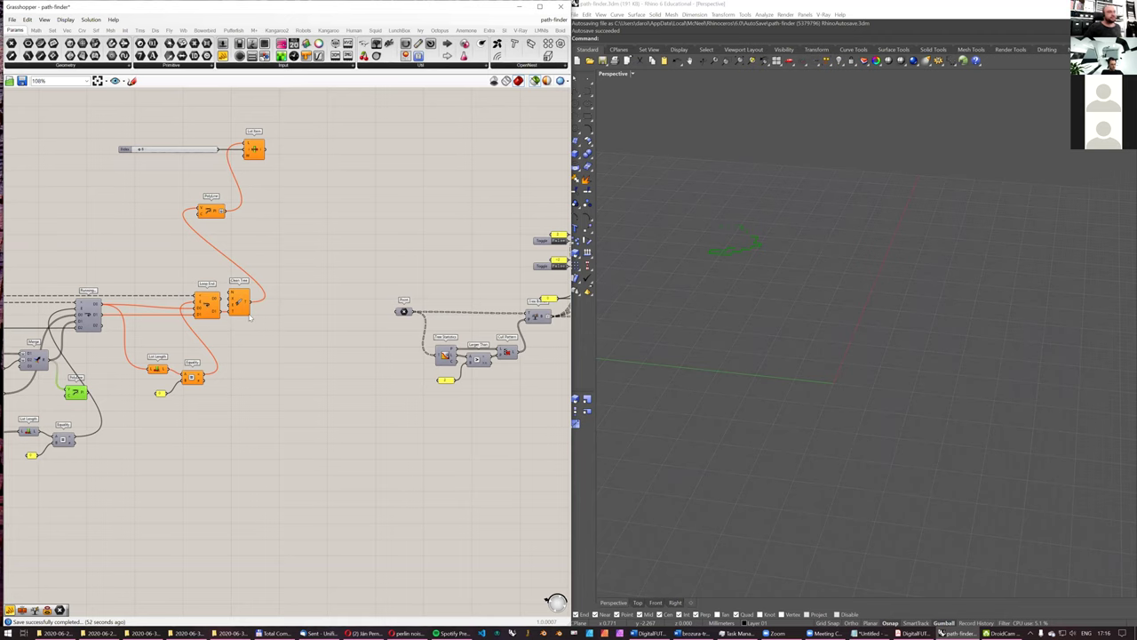
pyautogui.moveTo(516, 282); pyautogui.dragTo(338, 254, button='right')
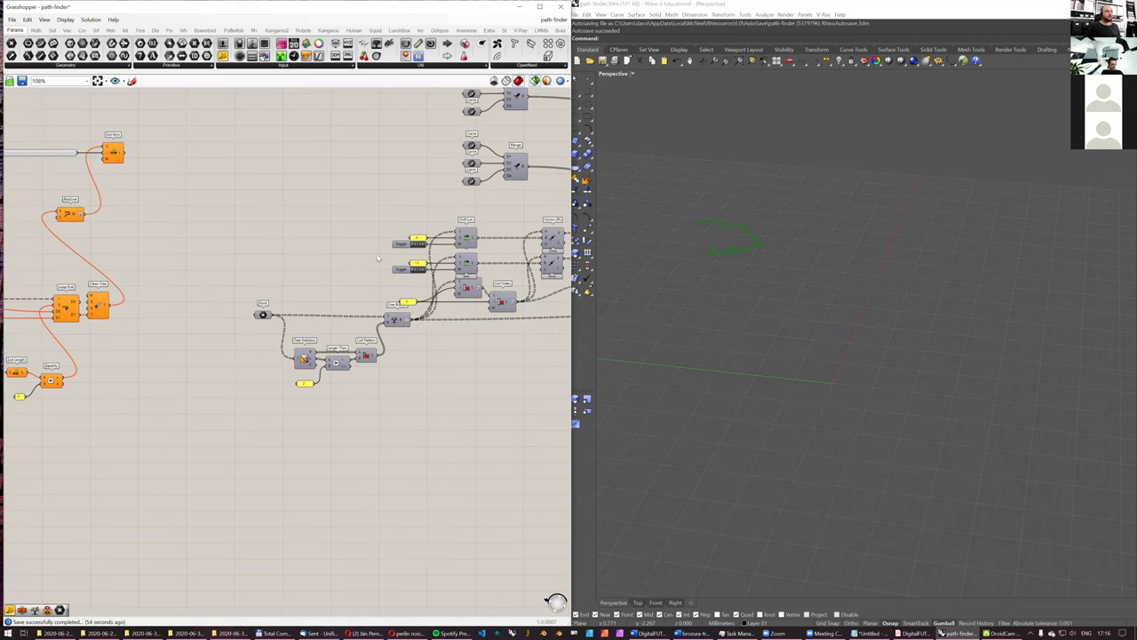
# Step: Examine the loop section with Loop End, List Length, Equality and Clean Tree in the Grasshopper definition
pyautogui.scroll(2, 167, 321)
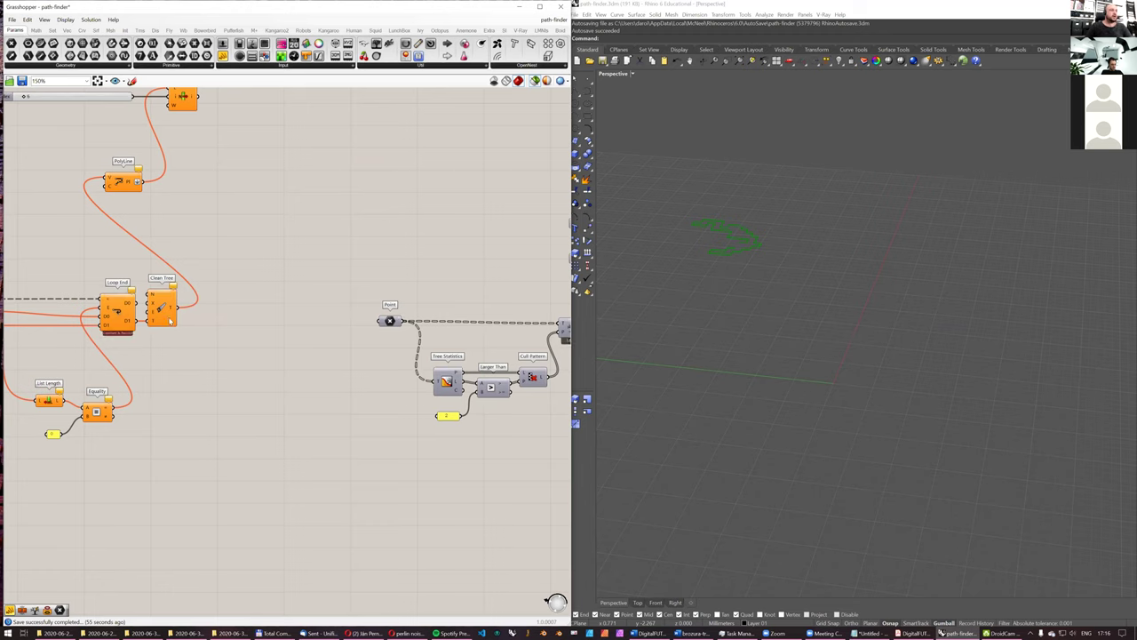
pyautogui.scroll(1, 170, 322)
pyautogui.moveTo(129, 311); pyautogui.dragTo(332, 267, button='right')
pyautogui.moveTo(237, 322); pyautogui.dragTo(293, 307, button='right')
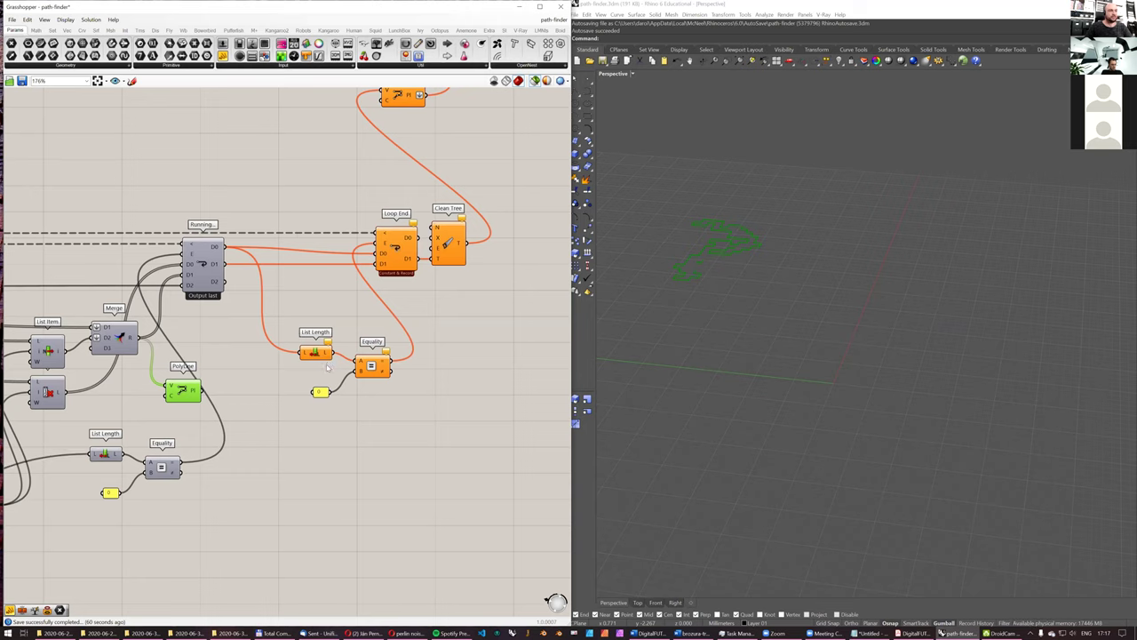
pyautogui.scroll(2, 368, 387)
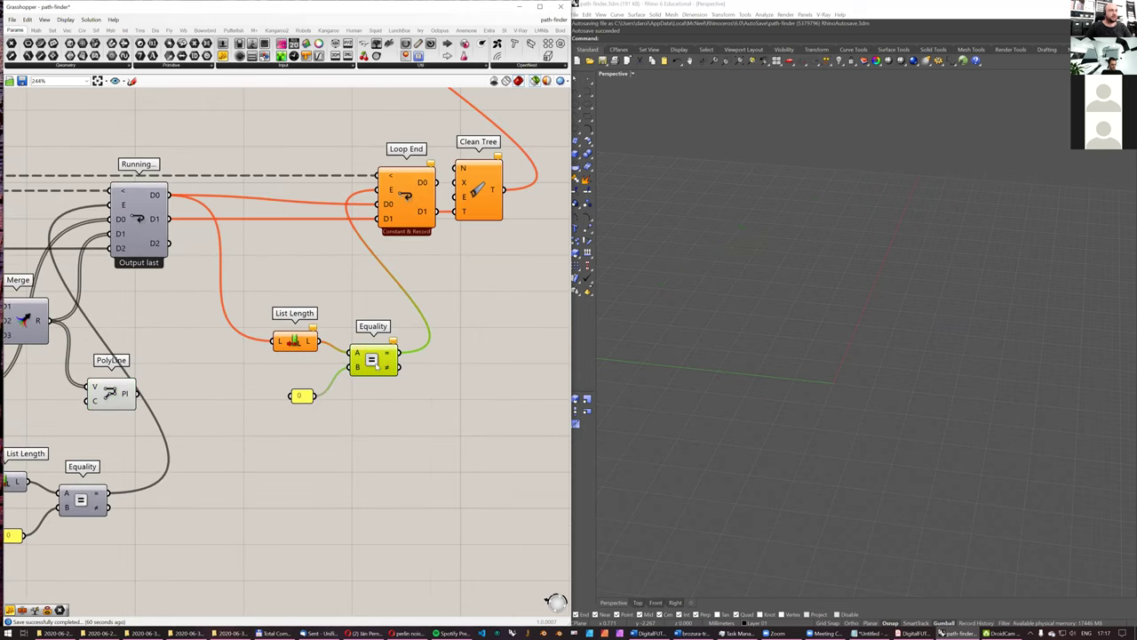
pyautogui.moveTo(515, 168); pyautogui.dragTo(361, 254, button='right')
pyautogui.click(343, 275)
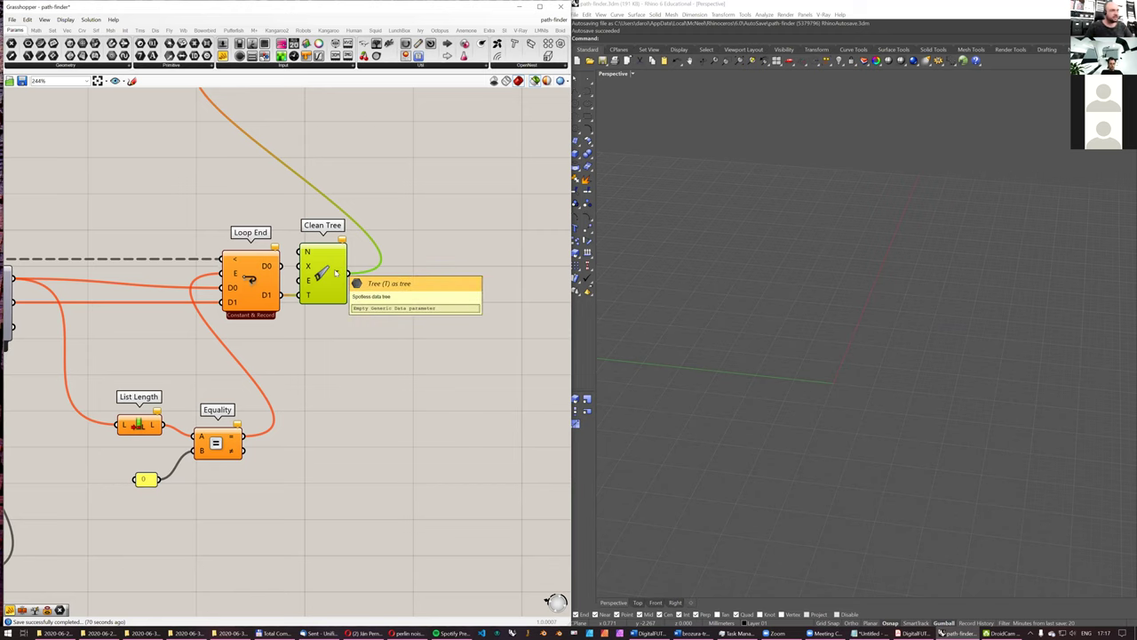
# Step: Inspect the Point parameter's data tree in a temporary Panel wired to its output, and remove the panel again
pyautogui.scroll(-3, 346, 276)
pyautogui.moveTo(350, 281); pyautogui.dragTo(215, 280, button='right')
pyautogui.moveTo(412, 297); pyautogui.dragTo(232, 303, button='right')
pyautogui.scroll(3, 276, 303)
pyautogui.click(196, 298)
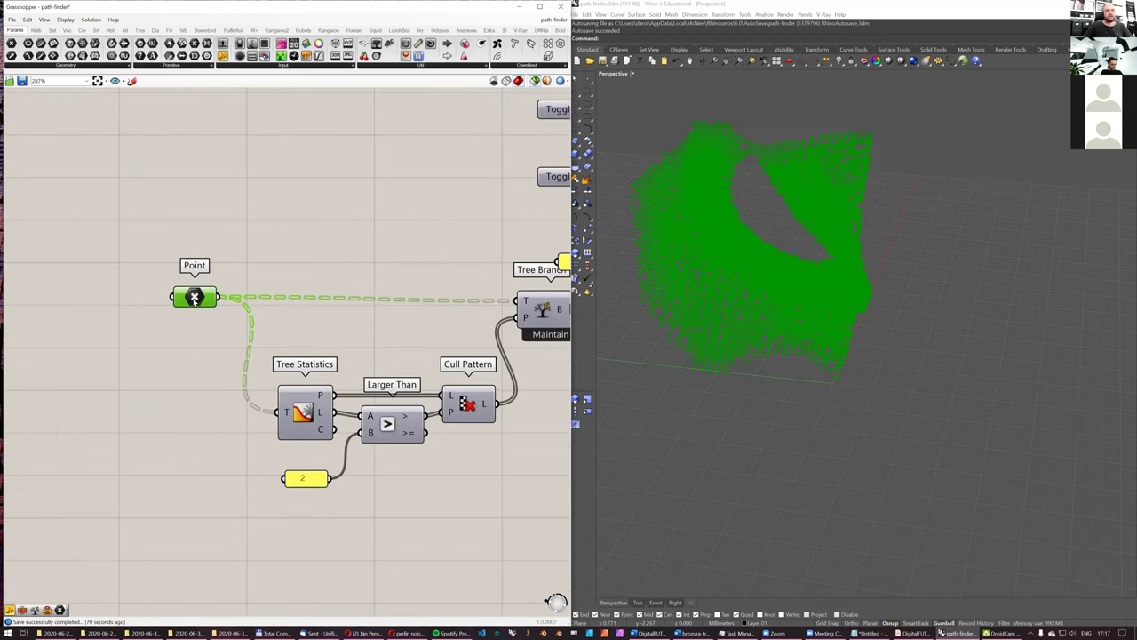
pyautogui.moveTo(223, 56); pyautogui.dragTo(280, 156)
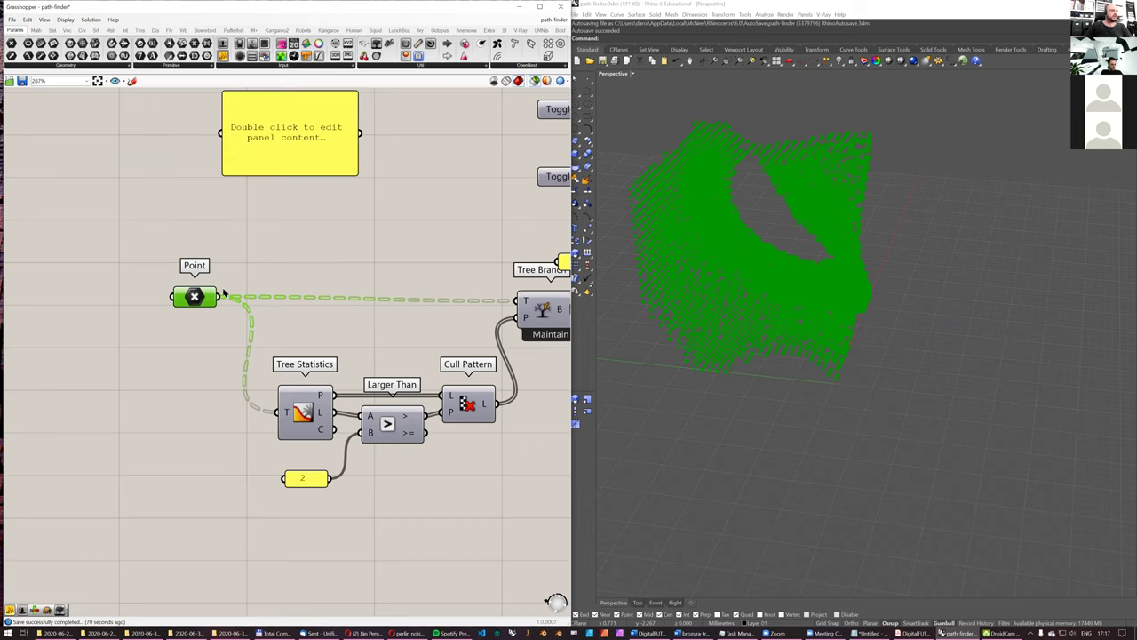
pyautogui.moveTo(218, 297); pyautogui.dragTo(219, 134)
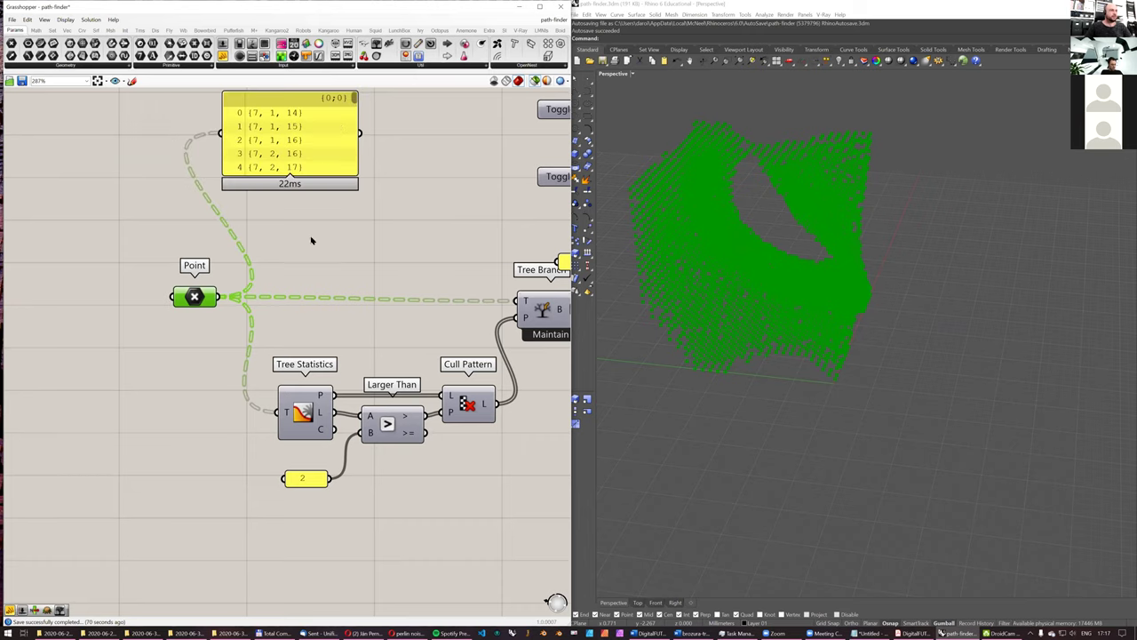
pyautogui.moveTo(352, 194); pyautogui.dragTo(342, 272, button='right')
pyautogui.moveTo(345, 181); pyautogui.dragTo(347, 197)
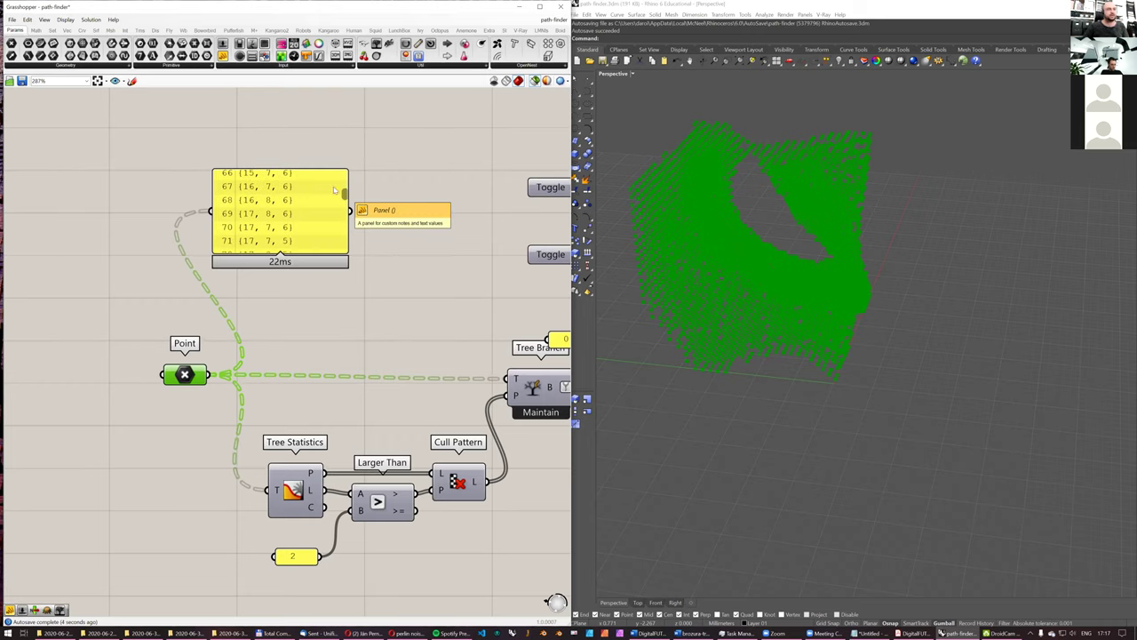
pyautogui.click(294, 211)
pyautogui.press('Delete')
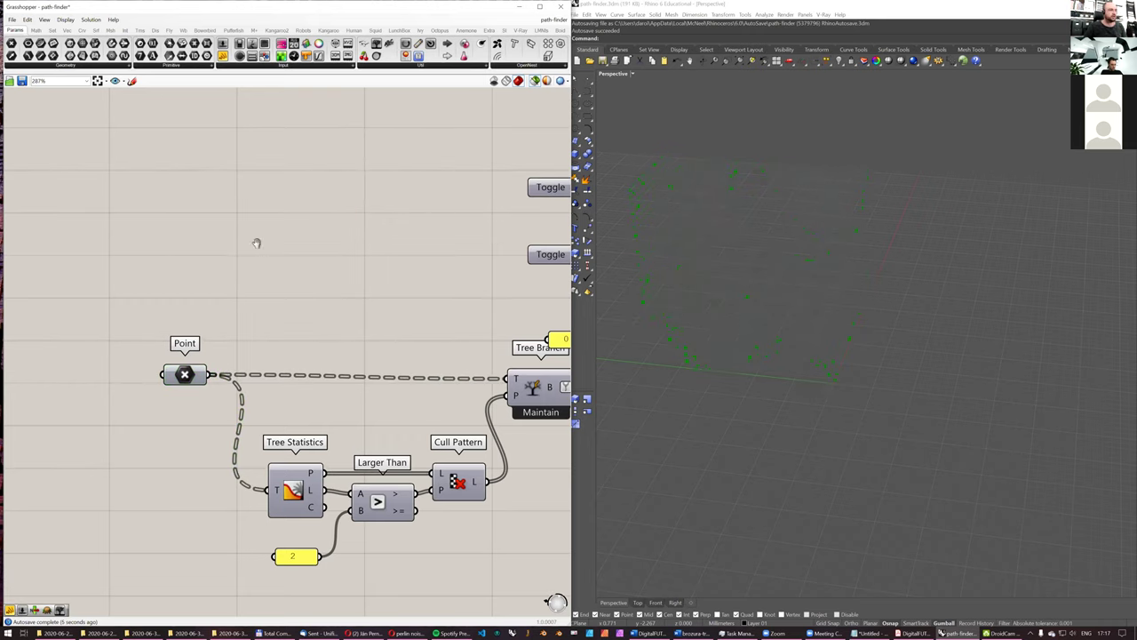
# Step: Preview the points held by the Point parameter and those passed on by the Tree Branch component
pyautogui.scroll(-2, 258, 249)
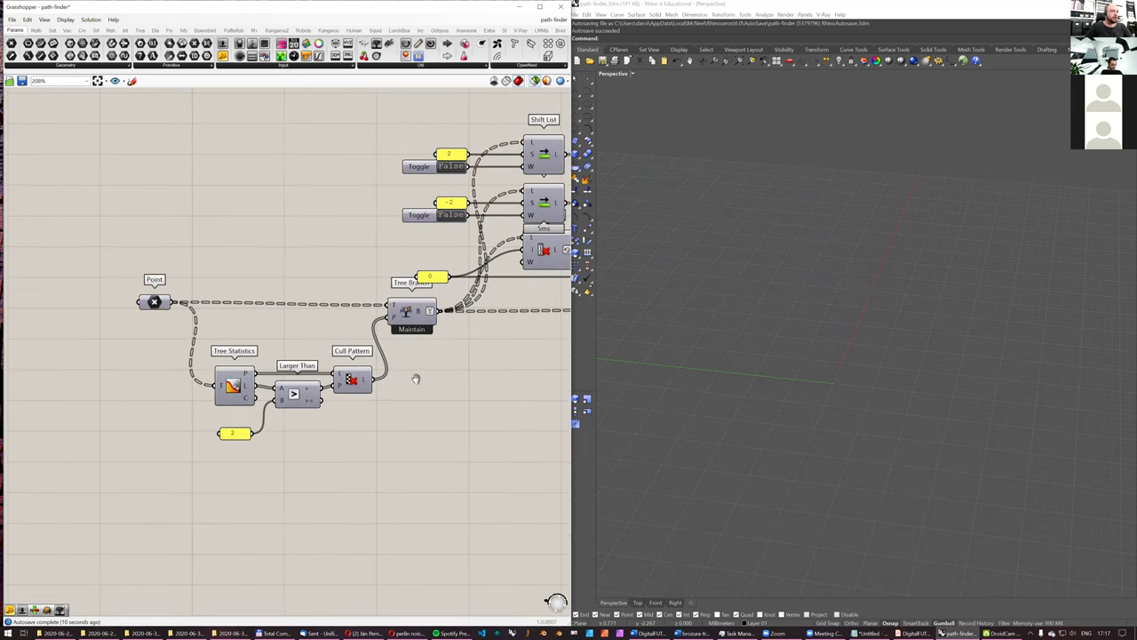
pyautogui.moveTo(416, 379); pyautogui.dragTo(436, 370, button='right')
pyautogui.scroll(1, 342, 389)
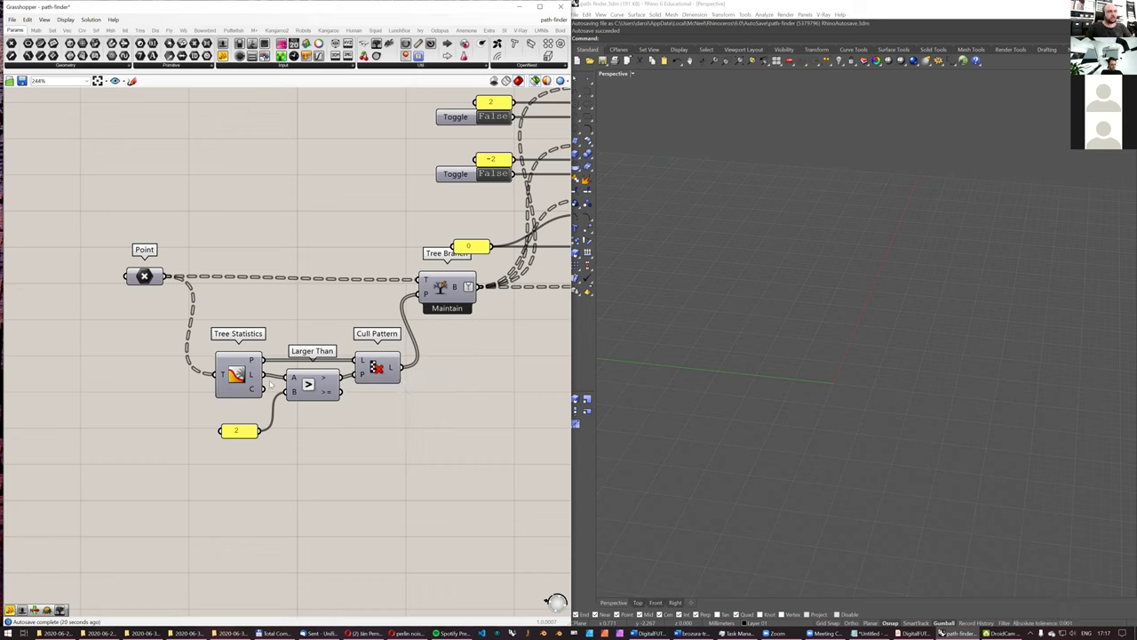
pyautogui.moveTo(144, 276); pyautogui.dragTo(143, 280)
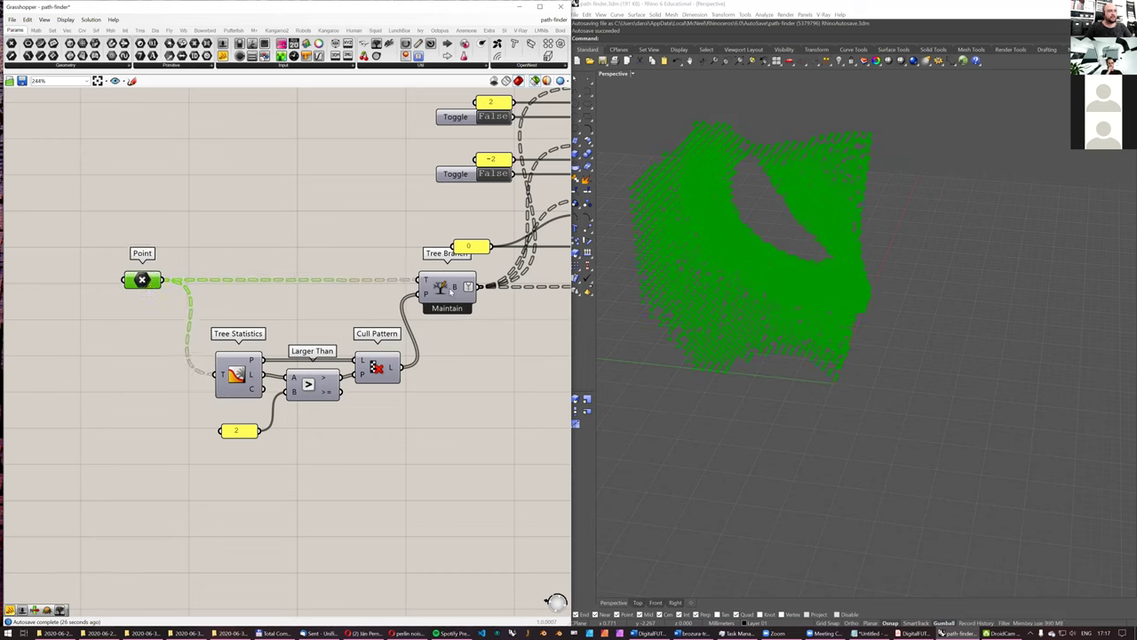
pyautogui.click(451, 292)
pyautogui.moveTo(452, 291); pyautogui.dragTo(251, 332, button='right')
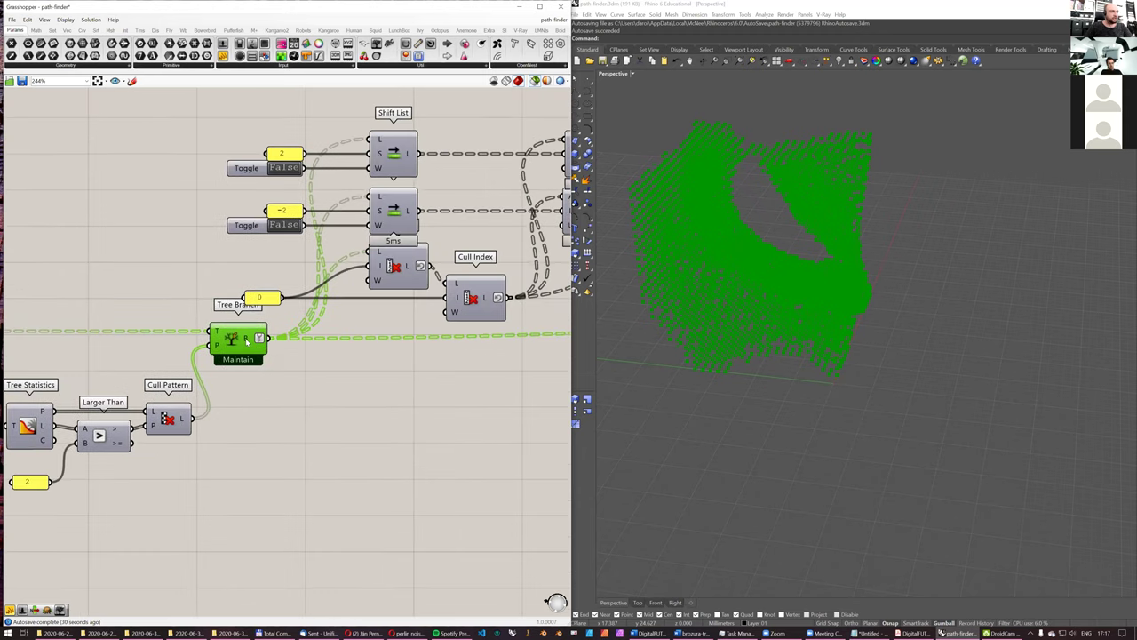
pyautogui.moveTo(247, 342)
# Step: Add a Tree Statistics component fed by the Tree Branch output and check its branch count
pyautogui.click(317, 433)
pyautogui.doubleClick(317, 431)
pyautogui.write('tre')
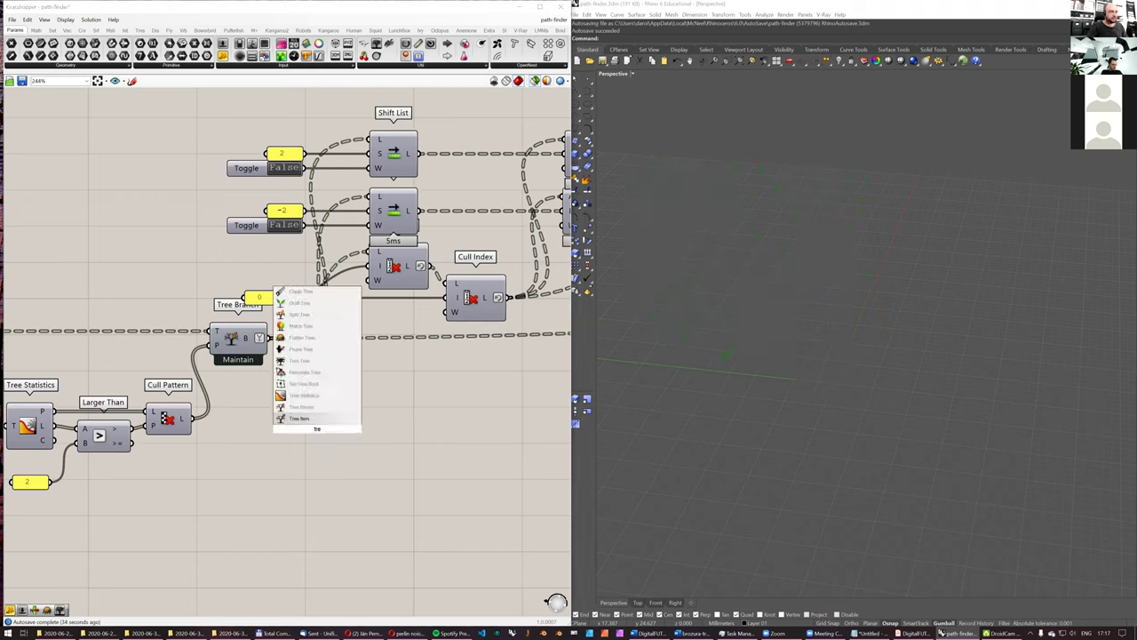
pyautogui.write('e stat')
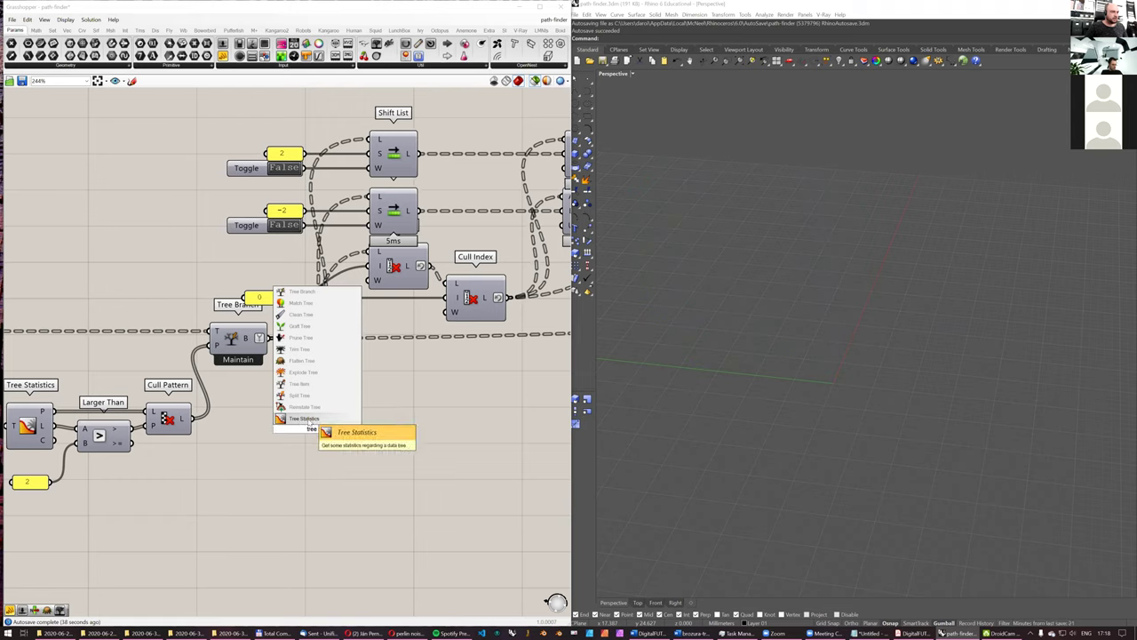
pyautogui.press('Return')
pyautogui.moveTo(272, 339); pyautogui.dragTo(292, 429)
pyautogui.moveTo(331, 443)
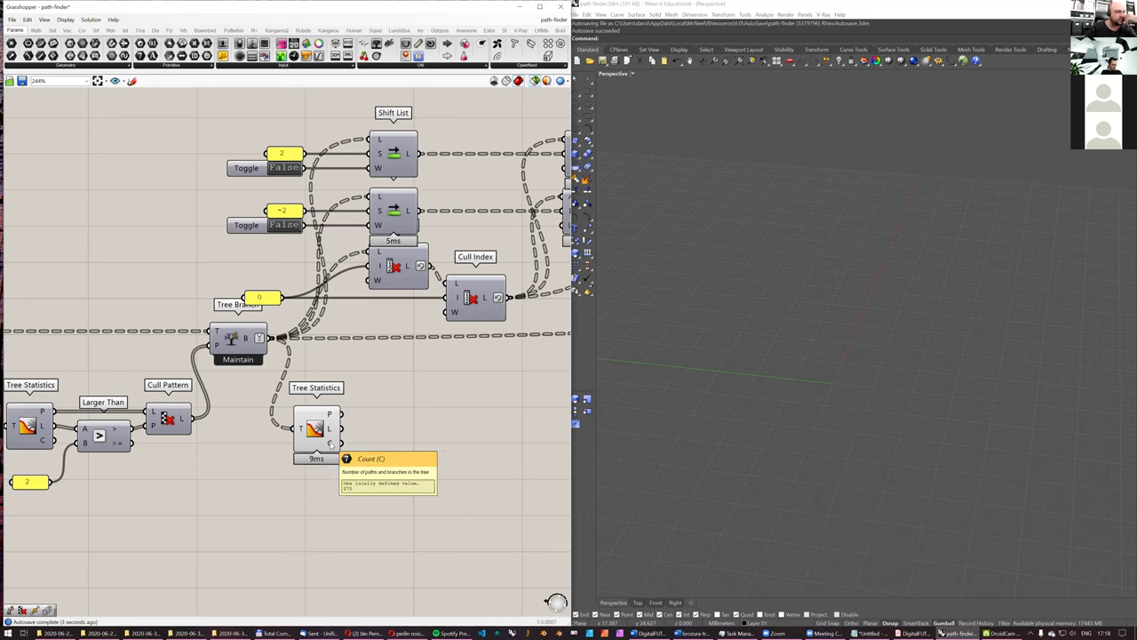
# Step: Delete the Tree Statistics component connected to the Tree Branch output
pyautogui.scroll(-2, 330, 443)
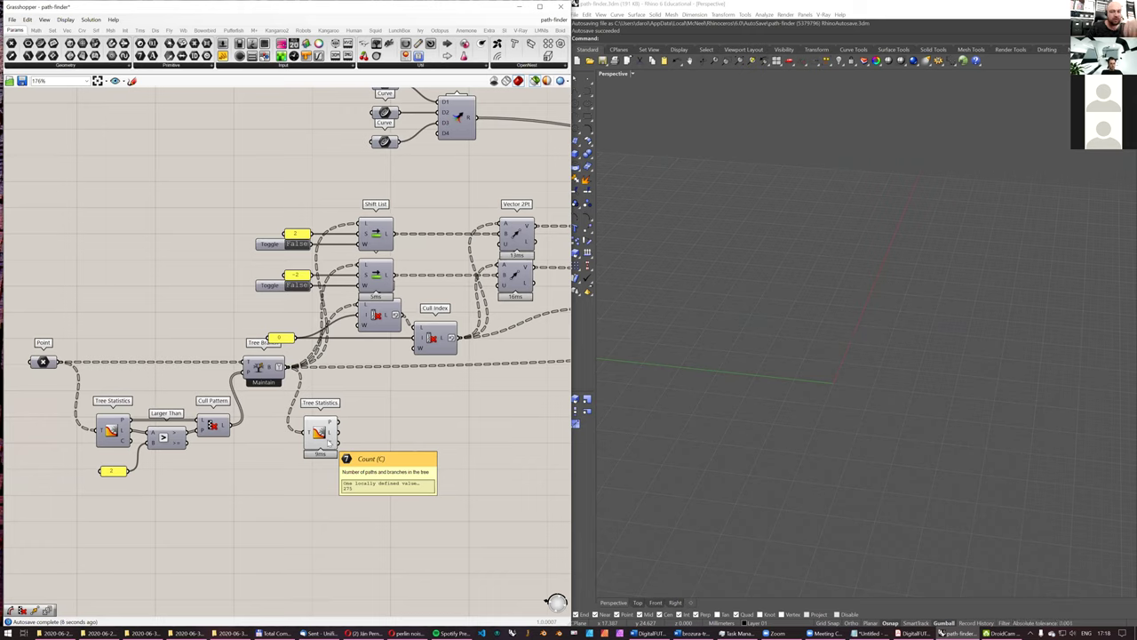
pyautogui.click(321, 434)
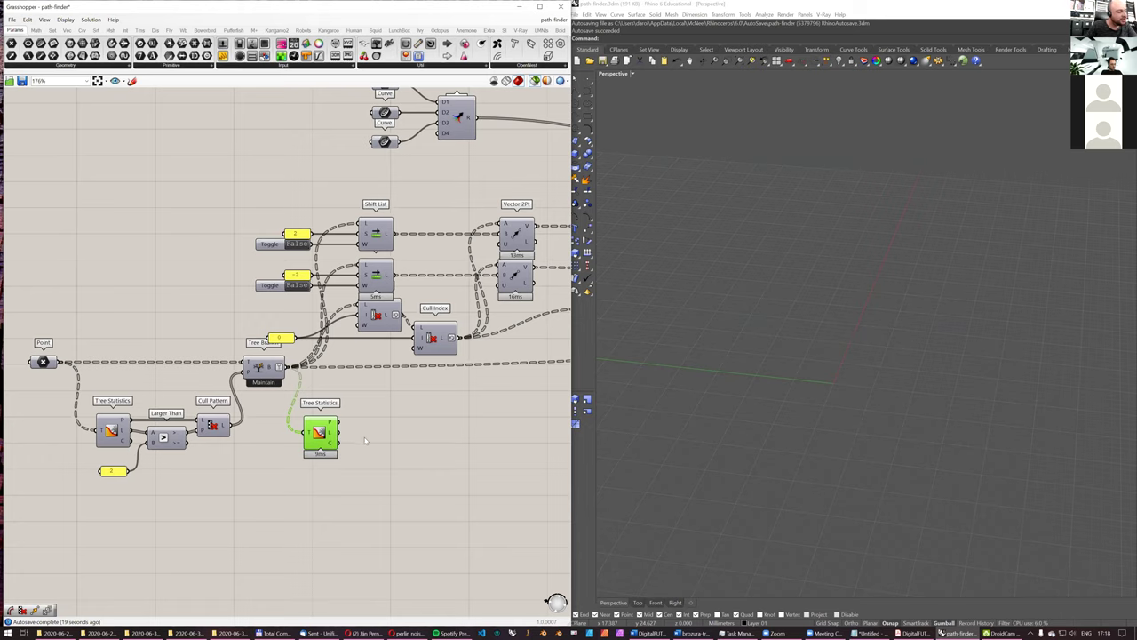
pyautogui.moveTo(324, 428); pyautogui.dragTo(340, 425, button='right')
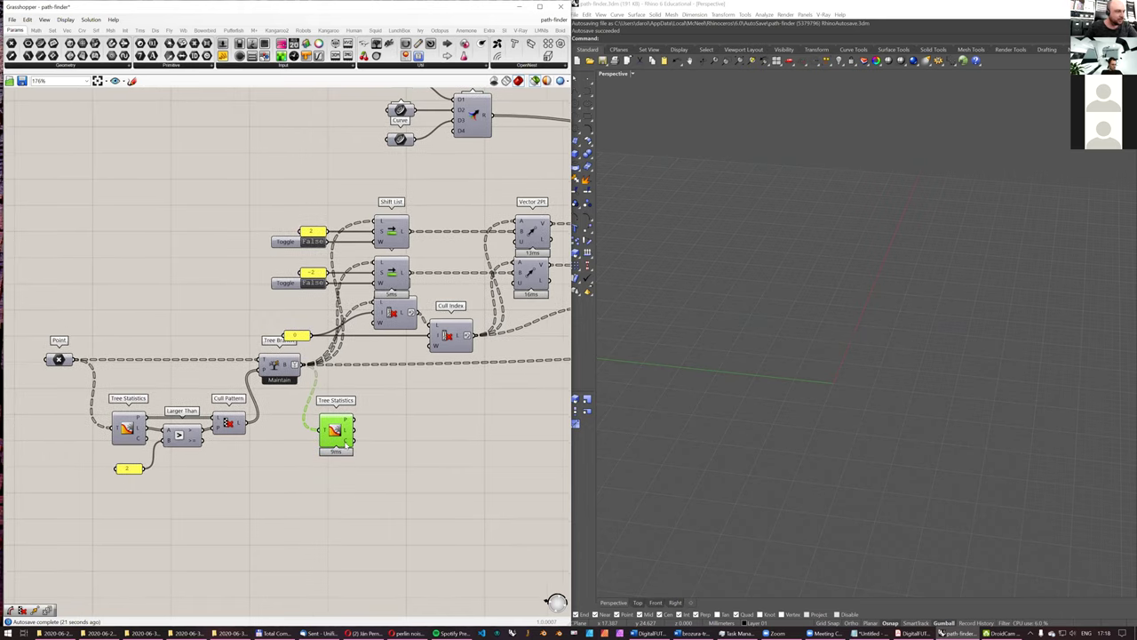
pyautogui.moveTo(304, 382); pyautogui.dragTo(400, 372, button='right')
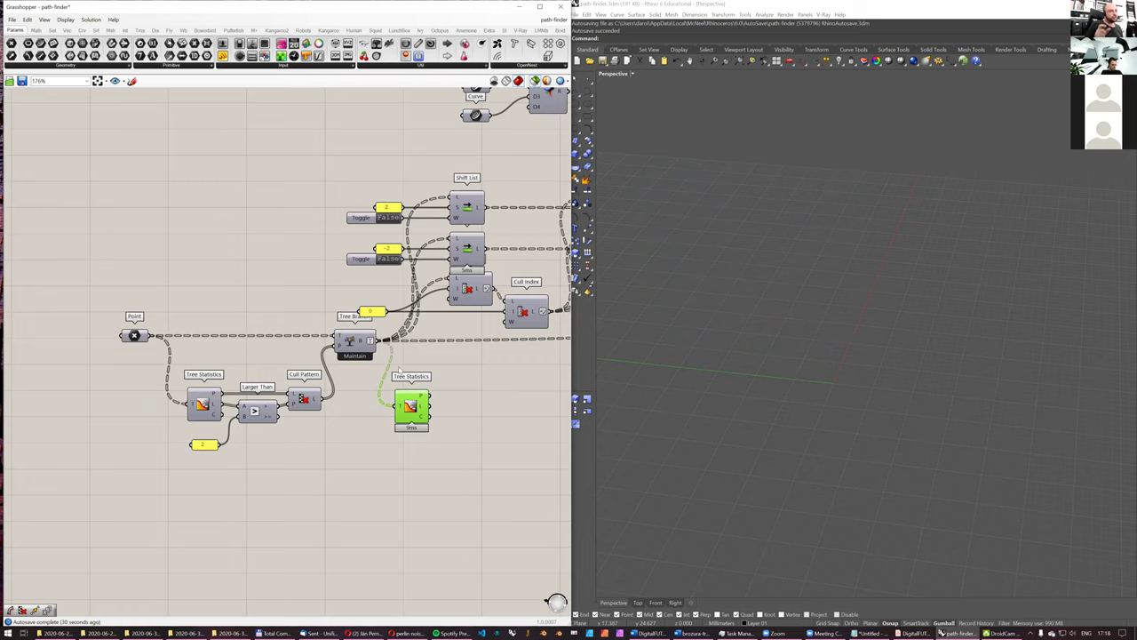
pyautogui.moveTo(367, 417); pyautogui.dragTo(351, 431, button='right')
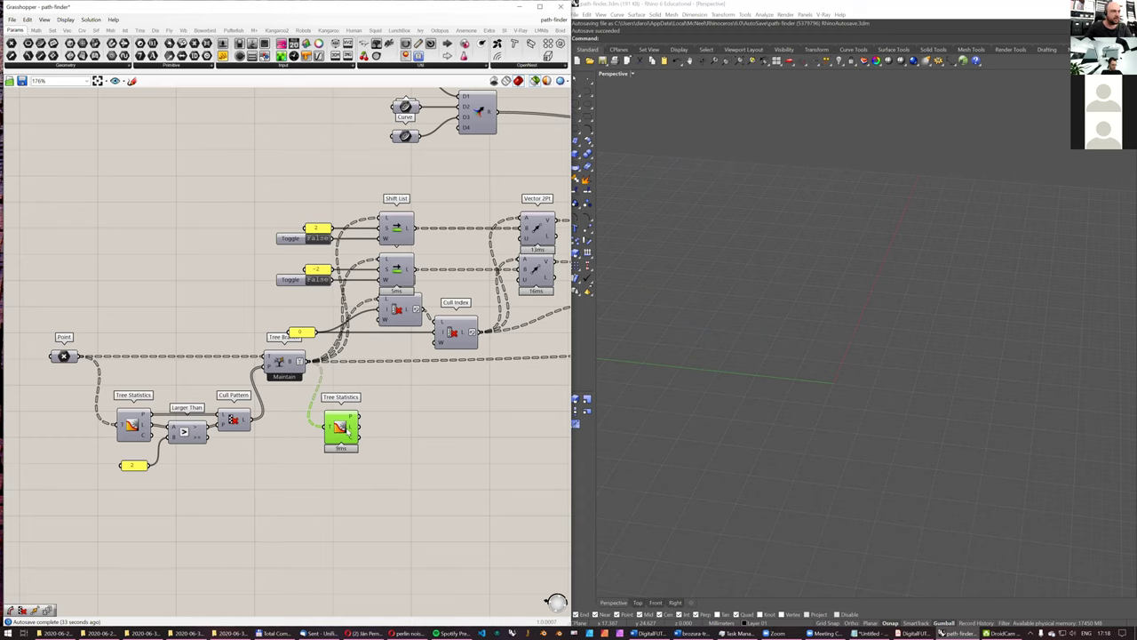
pyautogui.press('Delete')
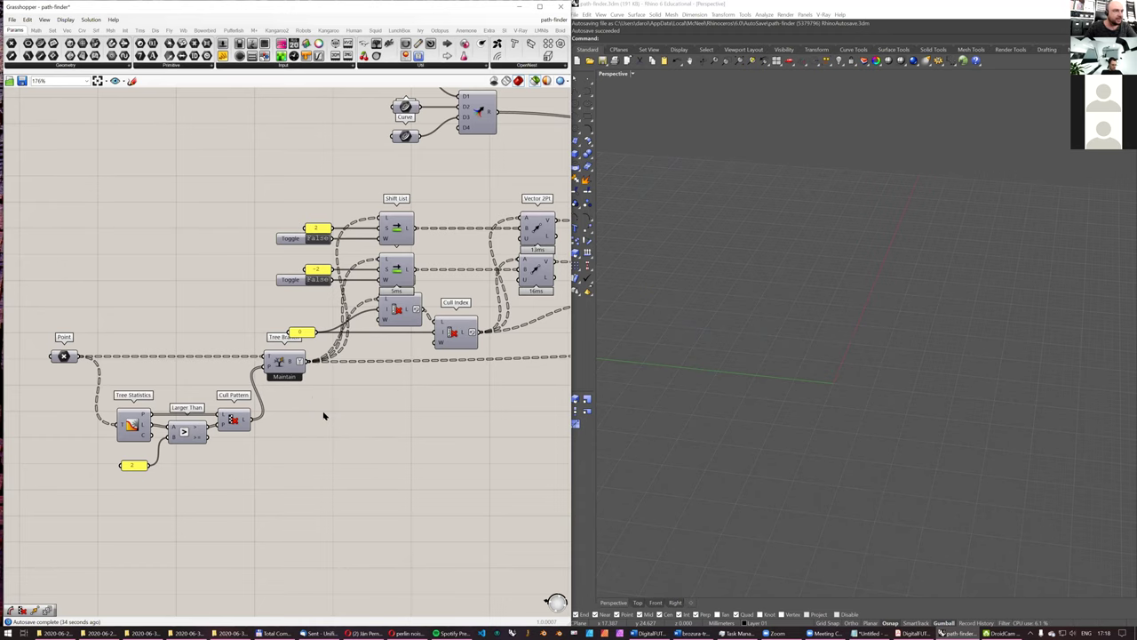
pyautogui.moveTo(396, 390); pyautogui.dragTo(274, 435, button='right')
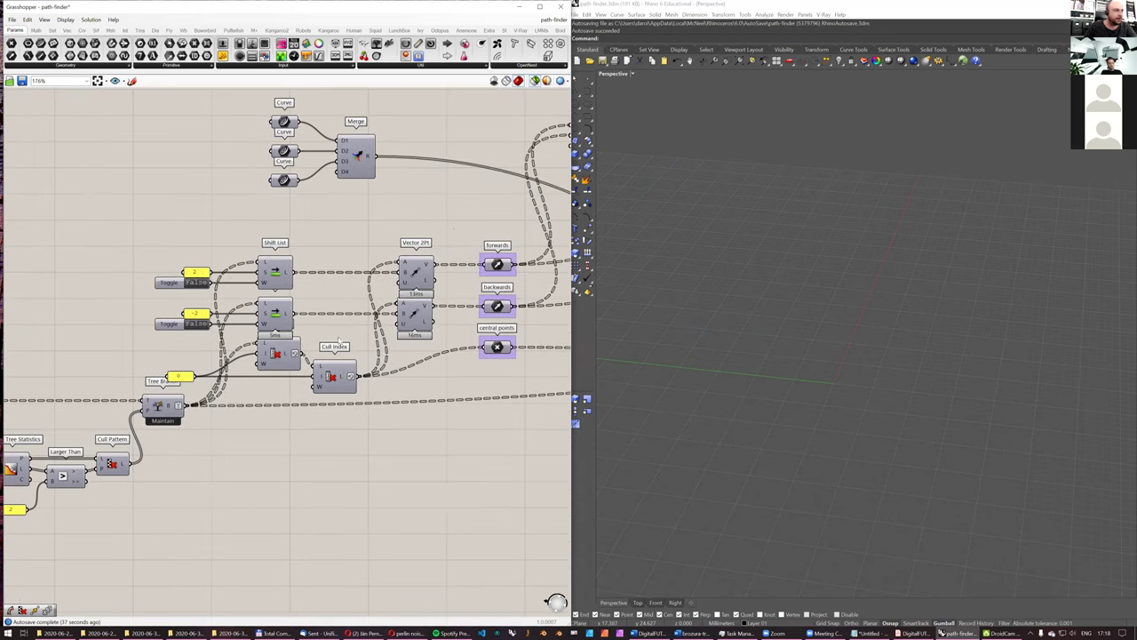
pyautogui.moveTo(84, 302); pyautogui.dragTo(167, 257, button='right')
pyautogui.moveTo(243, 516); pyautogui.dragTo(497, 503, button='right')
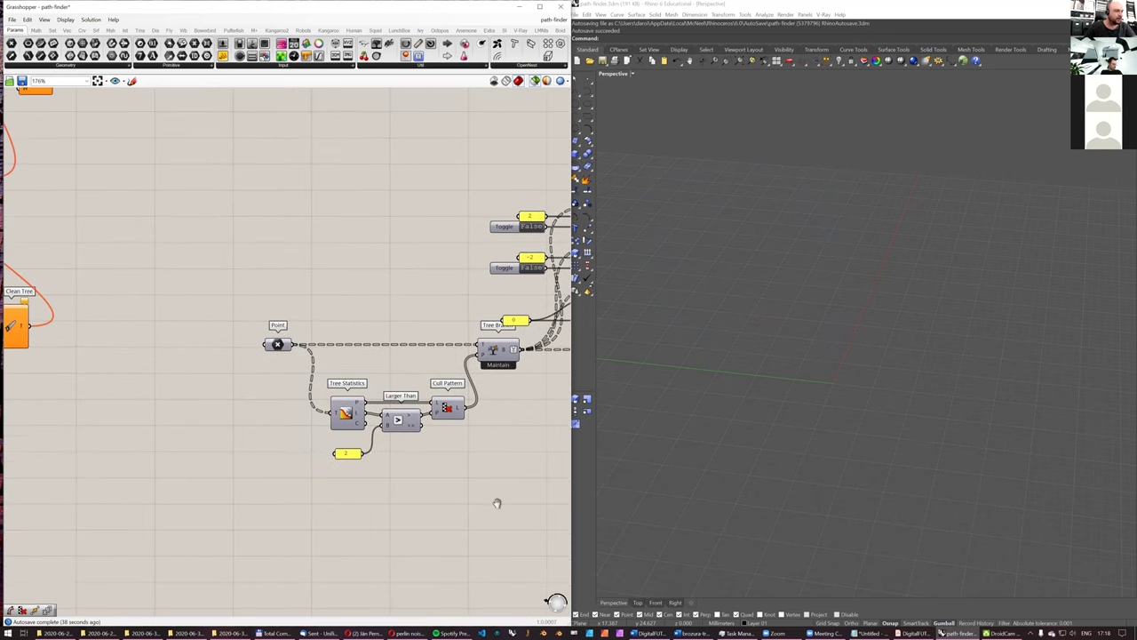
pyautogui.doubleClick(480, 504)
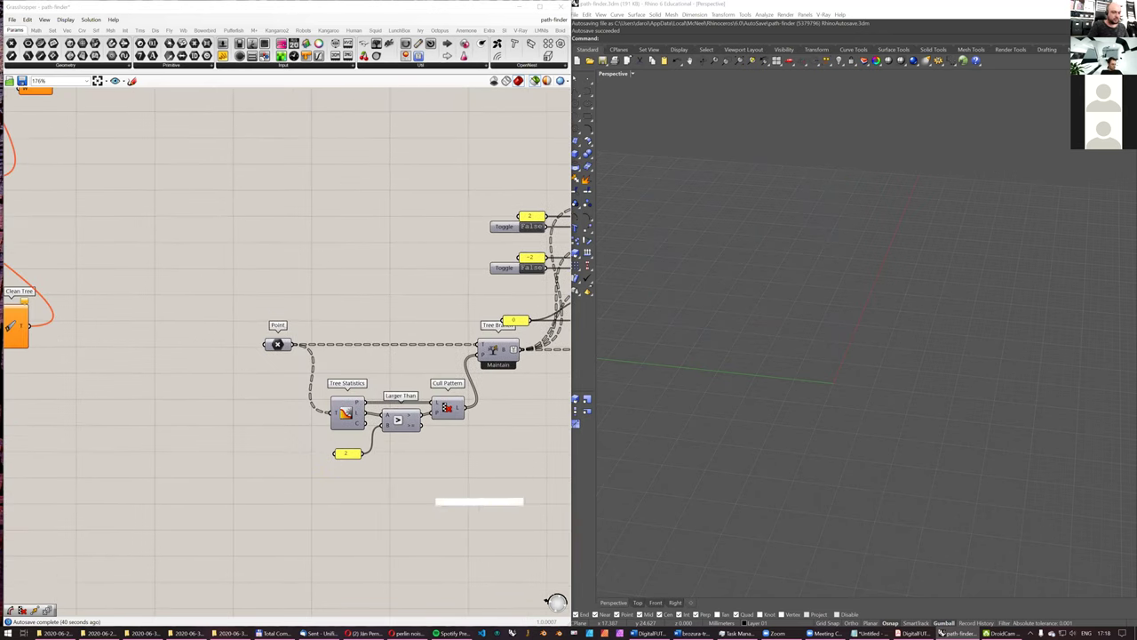
pyautogui.write('polyline')
pyautogui.click(427, 276)
# Step: Preview the first Curve parameter of the upper Merge and examine its curve from several angles in the Rhino viewport
pyautogui.moveTo(472, 183); pyautogui.dragTo(276, 353, button='right')
pyautogui.click(423, 125)
pyautogui.scroll(3, 837, 347)
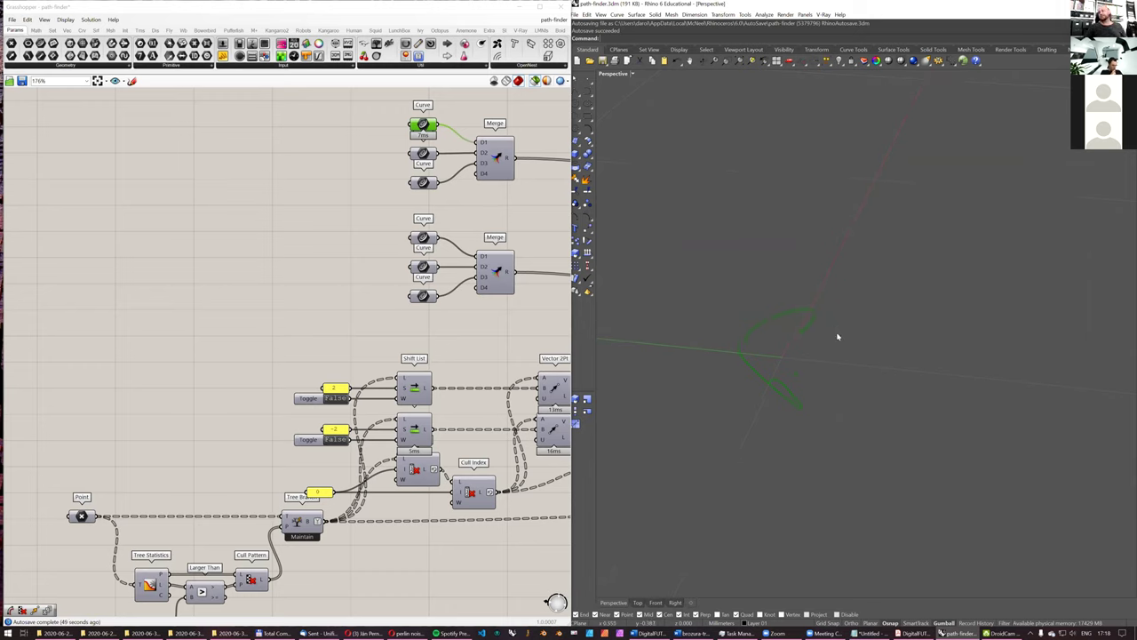
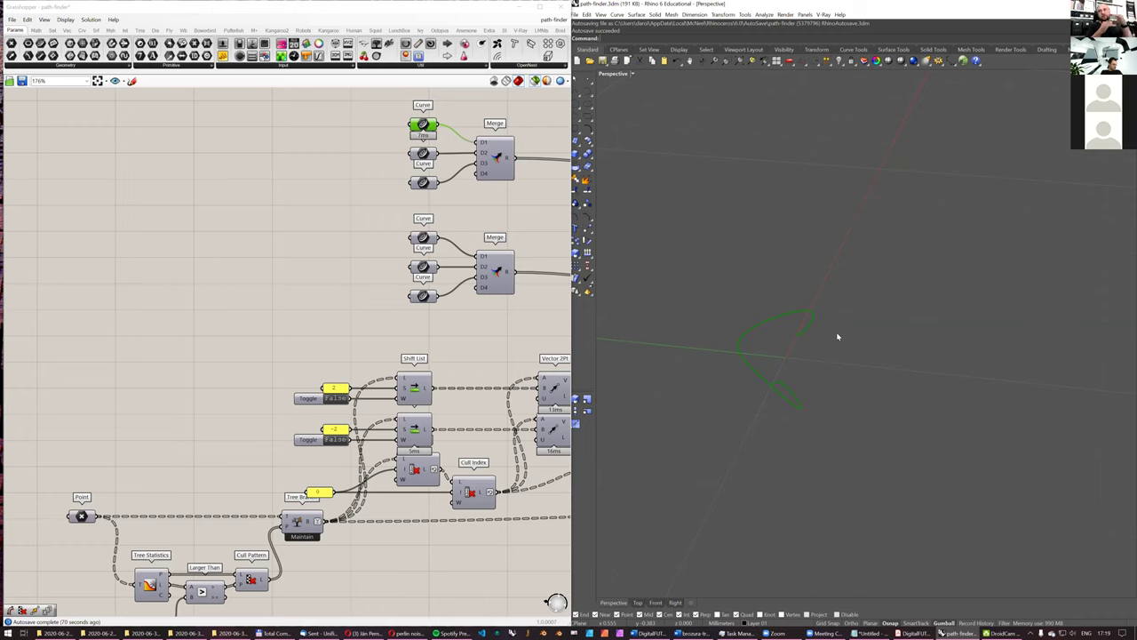
pyautogui.moveTo(837, 337); pyautogui.dragTo(800, 349, button='right')
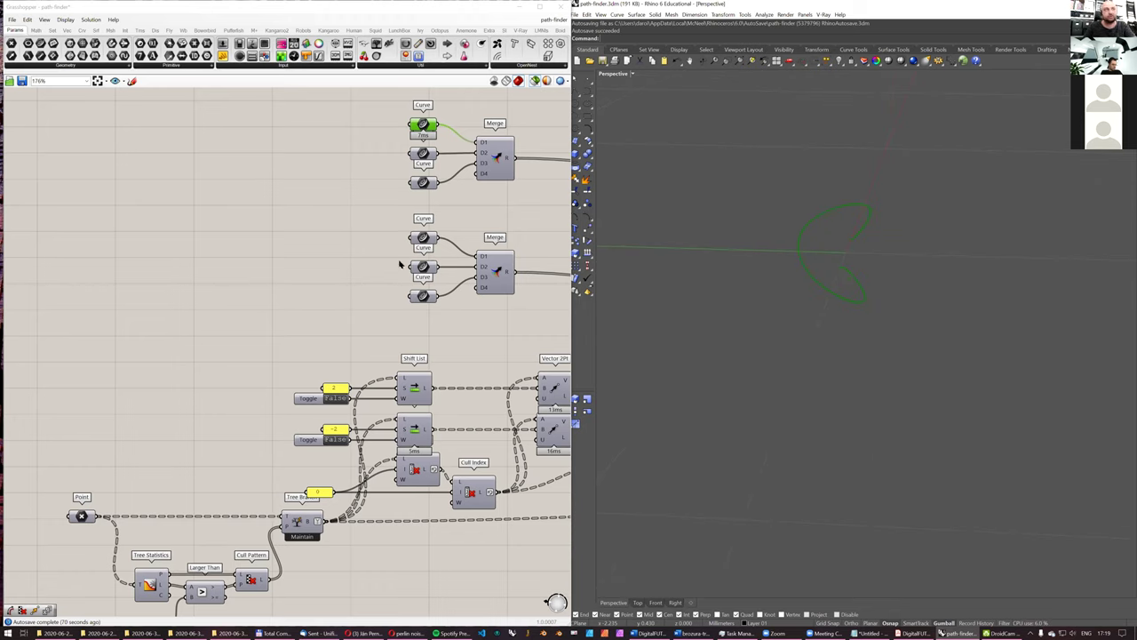
pyautogui.moveTo(468, 198); pyautogui.dragTo(386, 233, button='right')
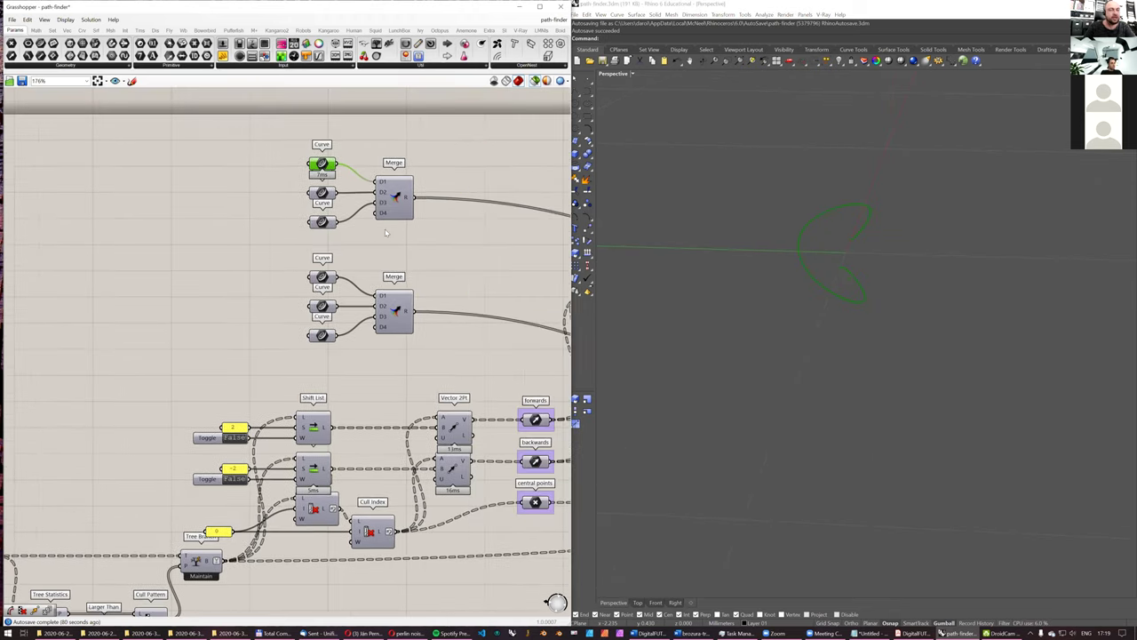
pyautogui.moveTo(915, 305); pyautogui.dragTo(684, 273, button='right')
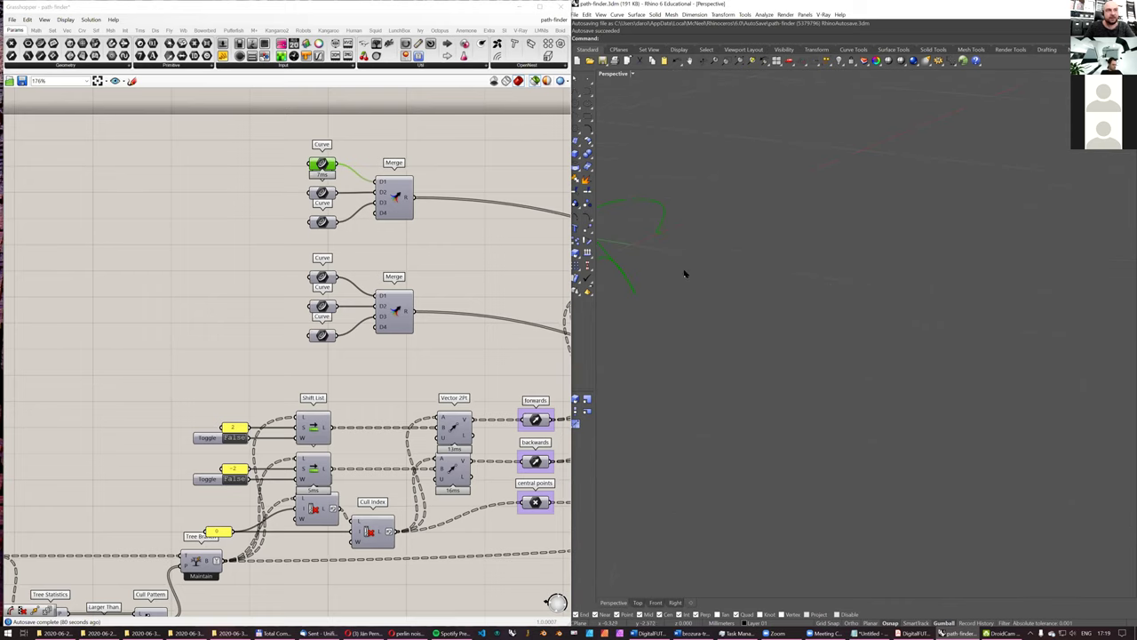
pyautogui.keyDown('shift'); pyautogui.moveTo(781, 297); pyautogui.dragTo(730, 314, button='right'); pyautogui.keyUp('shift')
pyautogui.moveTo(432, 151); pyautogui.dragTo(440, 202, button='right')
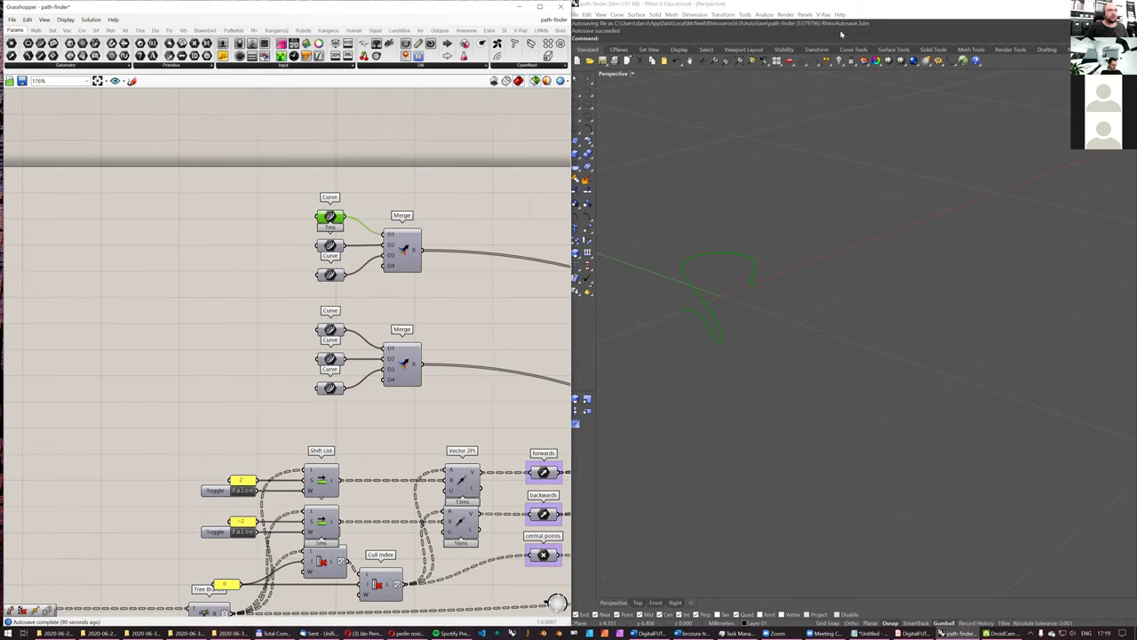
# Step: Turn on the Rhino layer that holds the wireframe cube around the curve
pyautogui.click(864, 62)
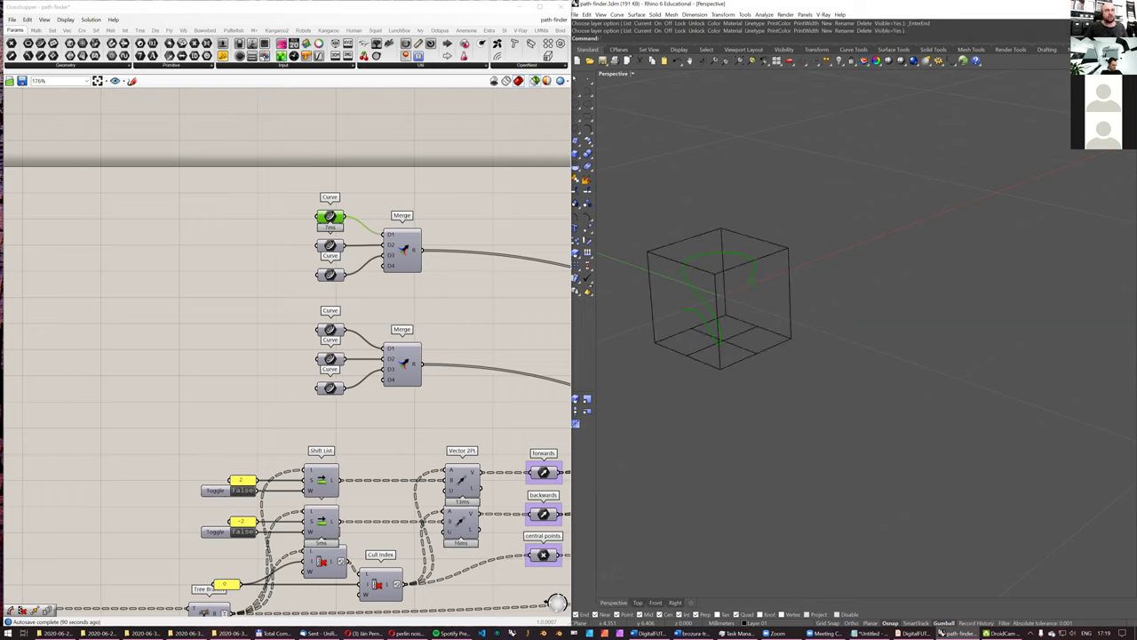
pyautogui.moveTo(758, 284); pyautogui.dragTo(746, 279, button='right')
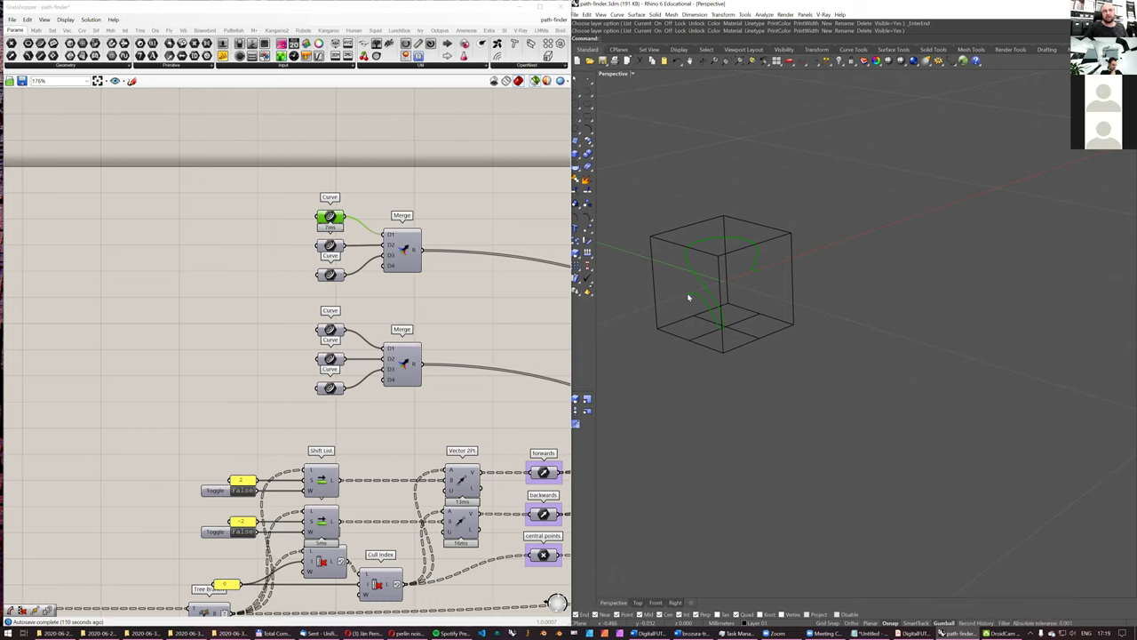
# Step: Copy the straight line on the cube's base vertically up to the cube's mid-height
pyautogui.click(736, 325)
pyautogui.click(738, 329)
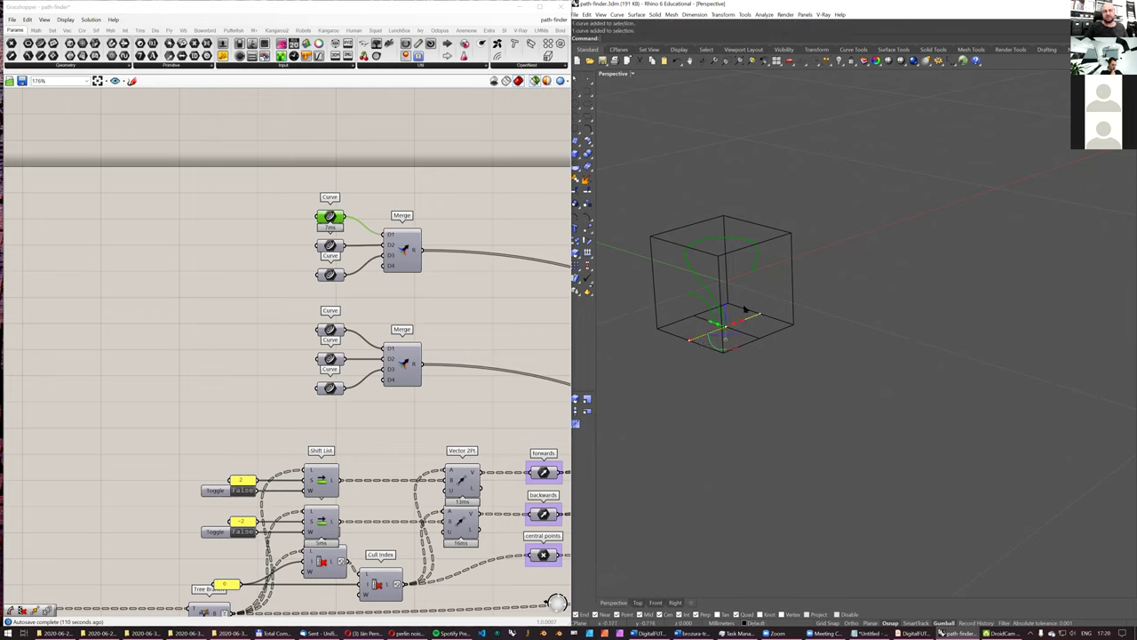
pyautogui.click(576, 240)
pyautogui.click(794, 325)
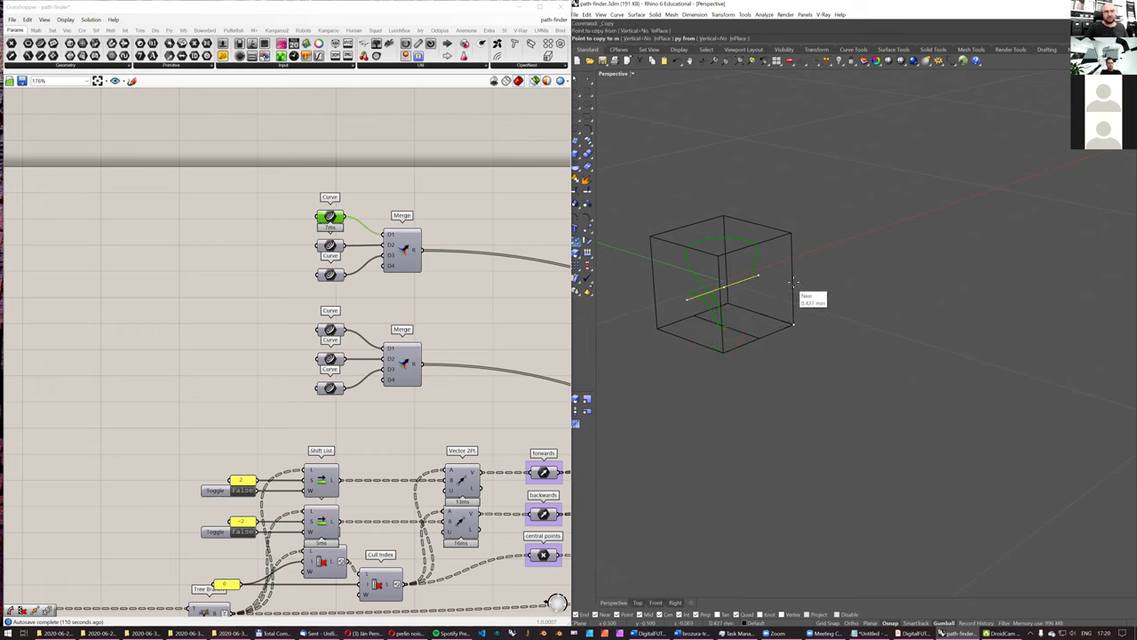
pyautogui.click(794, 281)
pyautogui.rightClick(794, 280)
pyautogui.click(738, 277)
pyautogui.keyDown('shift'); pyautogui.click(713, 287); pyautogui.keyUp('shift')
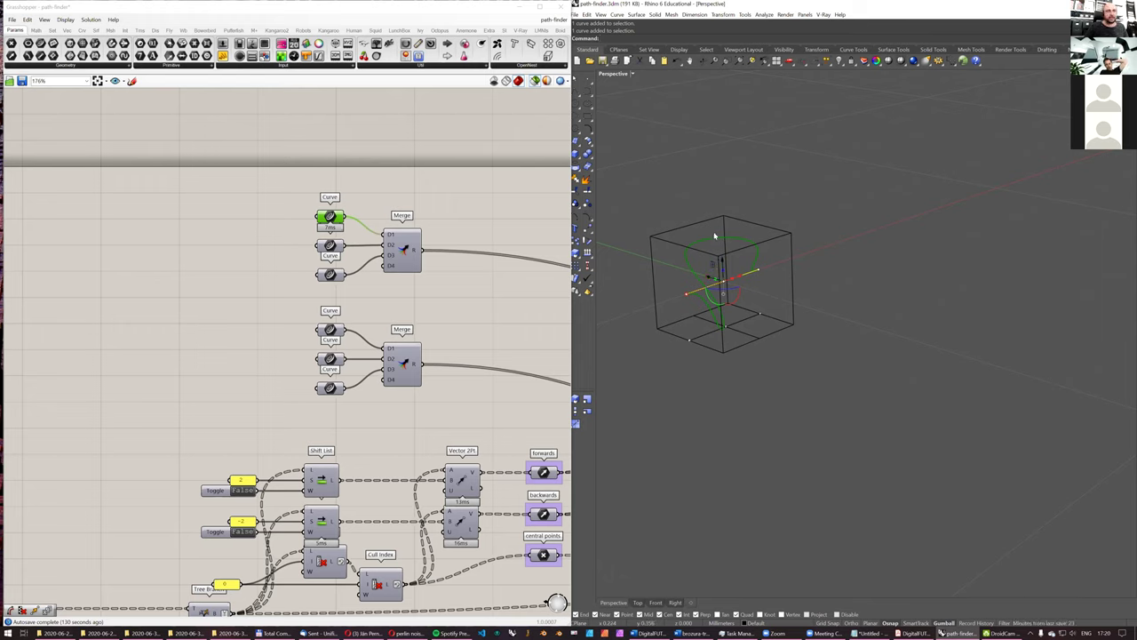
pyautogui.moveTo(661, 285); pyautogui.dragTo(761, 193, button='right')
pyautogui.click(785, 239)
# Step: Preview the second and third Curve parameters of the upper Merge and examine their curves inside the cube in the Rhino viewport
pyautogui.click(330, 246)
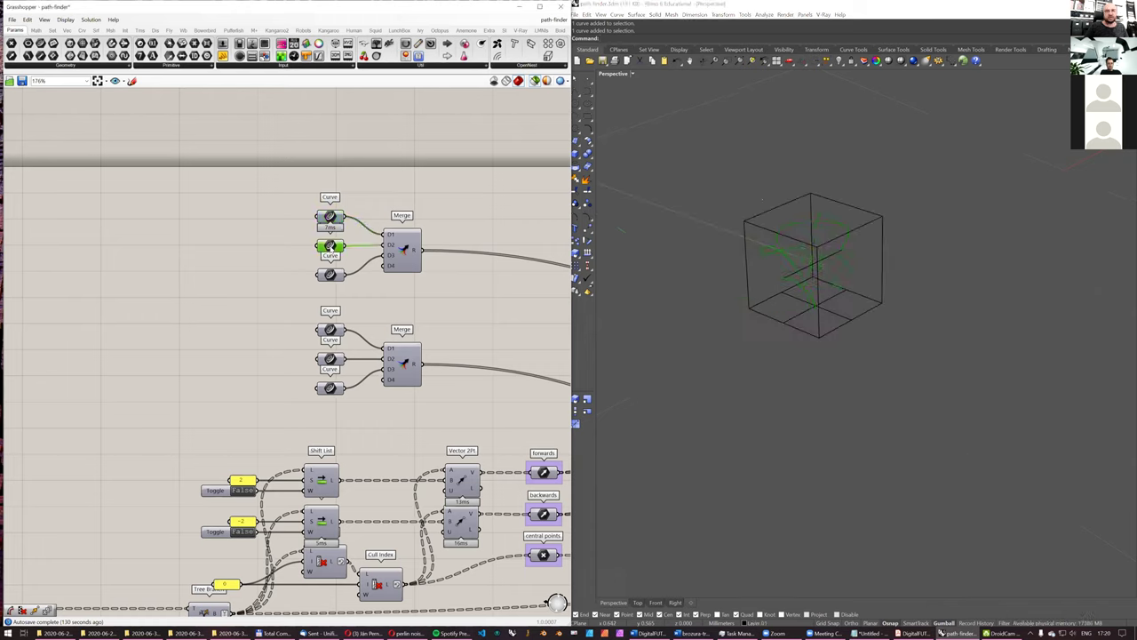
pyautogui.moveTo(840, 268); pyautogui.dragTo(702, 272, button='right')
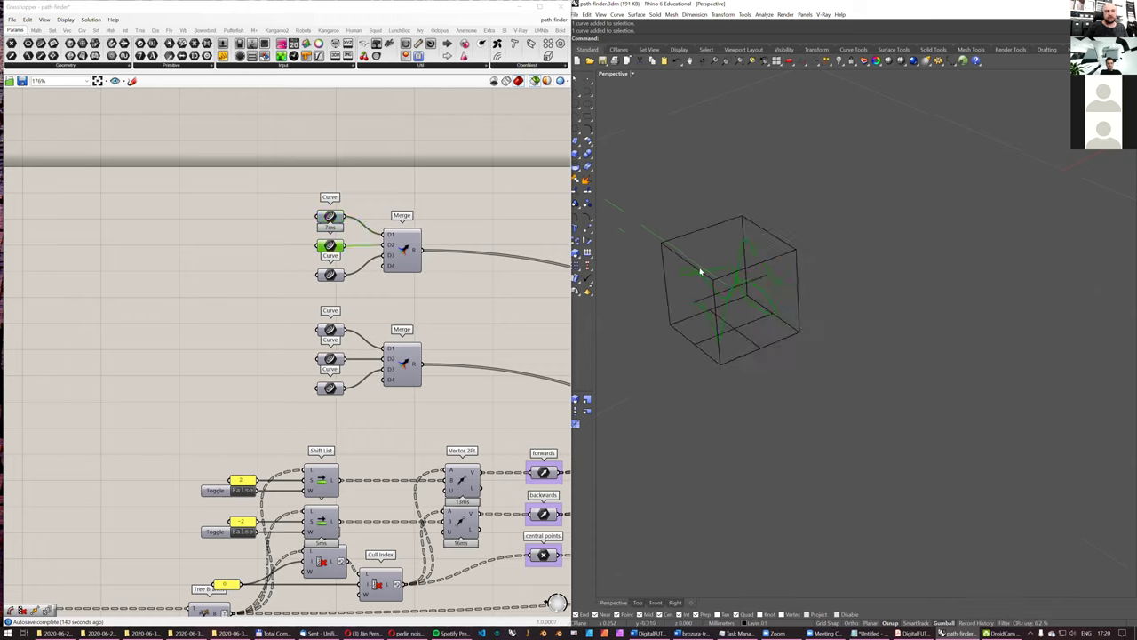
pyautogui.click(334, 276)
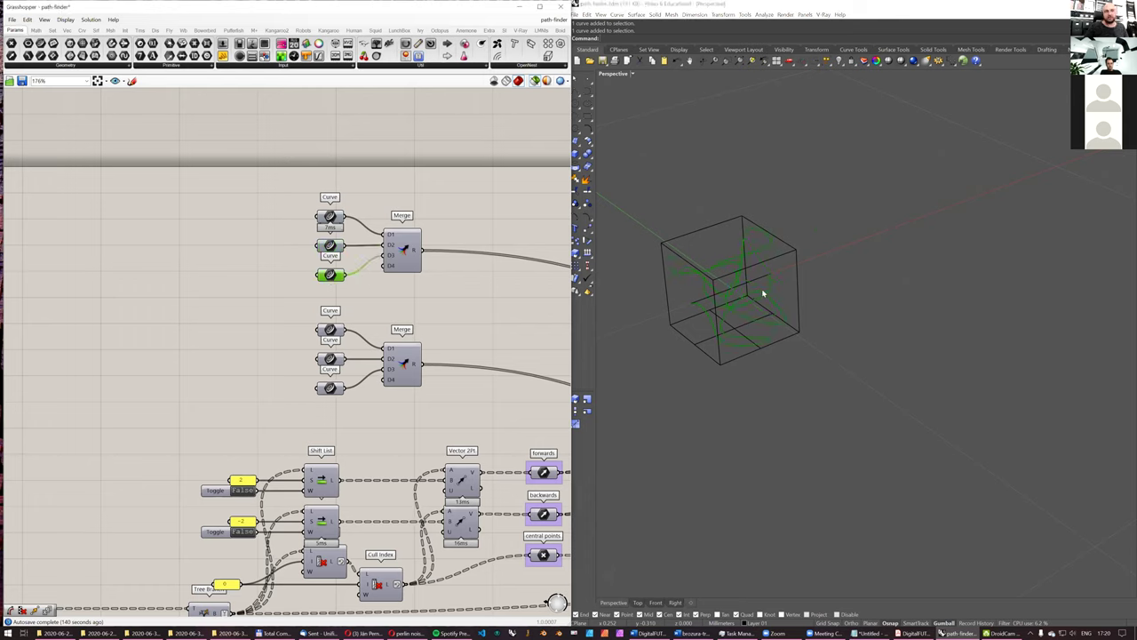
pyautogui.moveTo(762, 288); pyautogui.dragTo(753, 301, button='right')
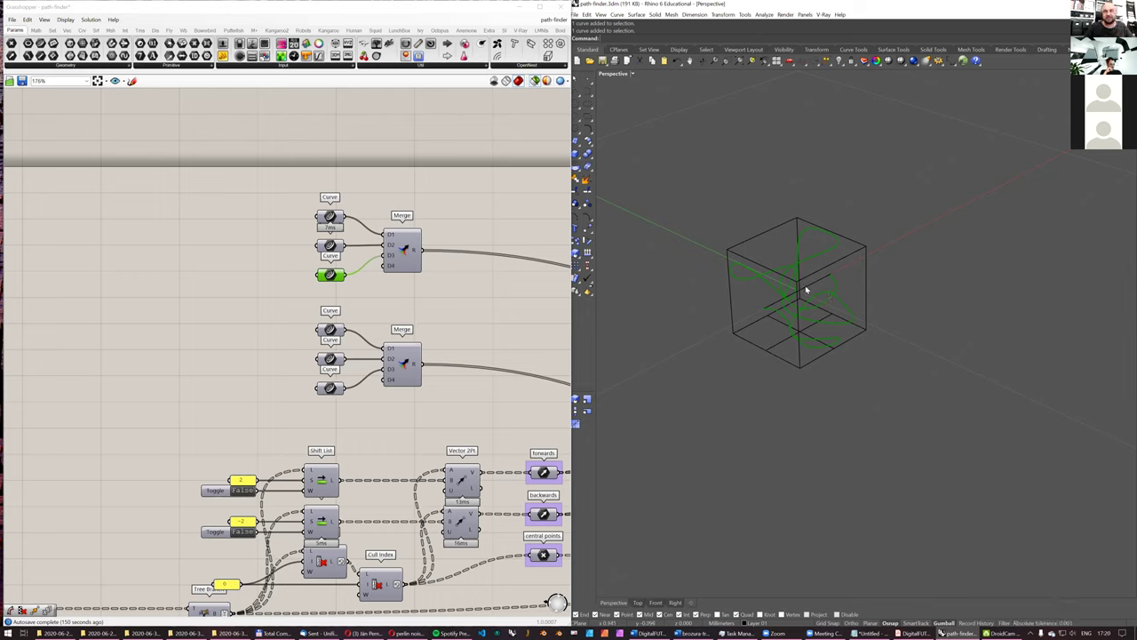
# Step: Add a PolyLine component below the Cull Index and feed its vertices input from the Tree Branch output
pyautogui.click(258, 273)
pyautogui.moveTo(145, 333); pyautogui.dragTo(246, 274, button='right')
pyautogui.scroll(-1, 229, 270)
pyautogui.moveTo(139, 317); pyautogui.dragTo(292, 261, button='right')
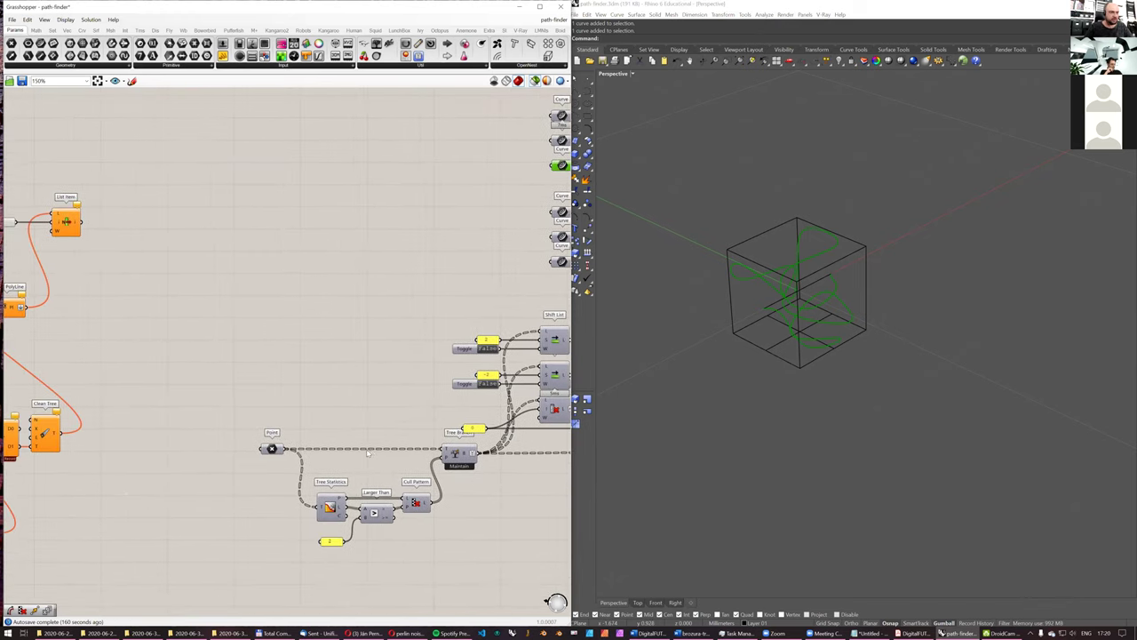
pyautogui.moveTo(559, 489); pyautogui.dragTo(418, 455, button='right')
pyautogui.click(418, 460)
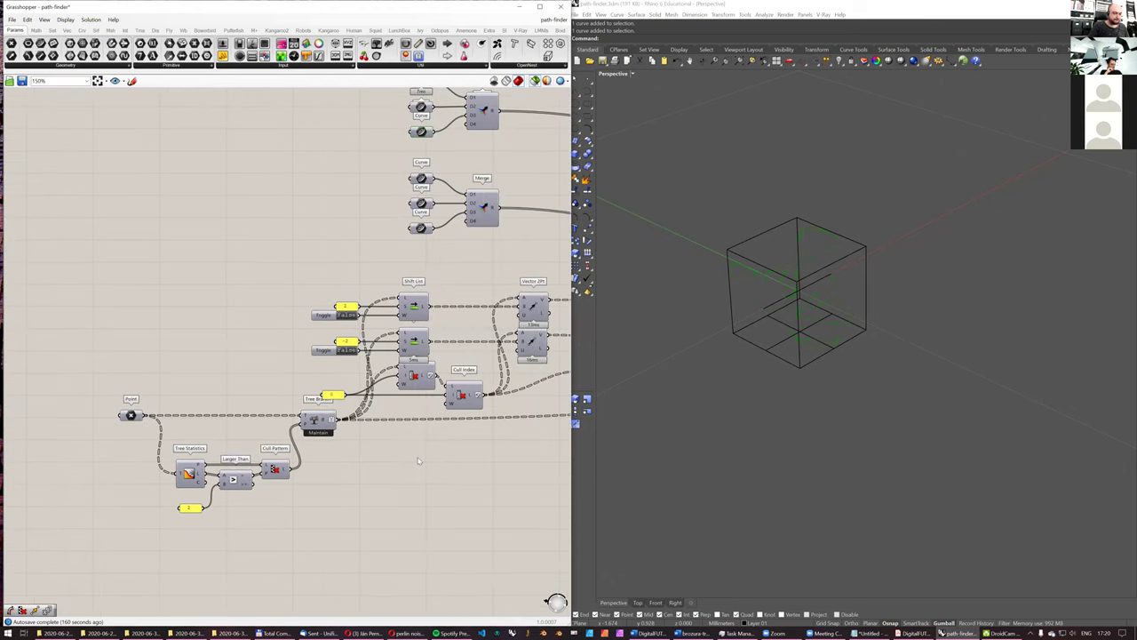
pyautogui.doubleClick(419, 460)
pyautogui.write('po')
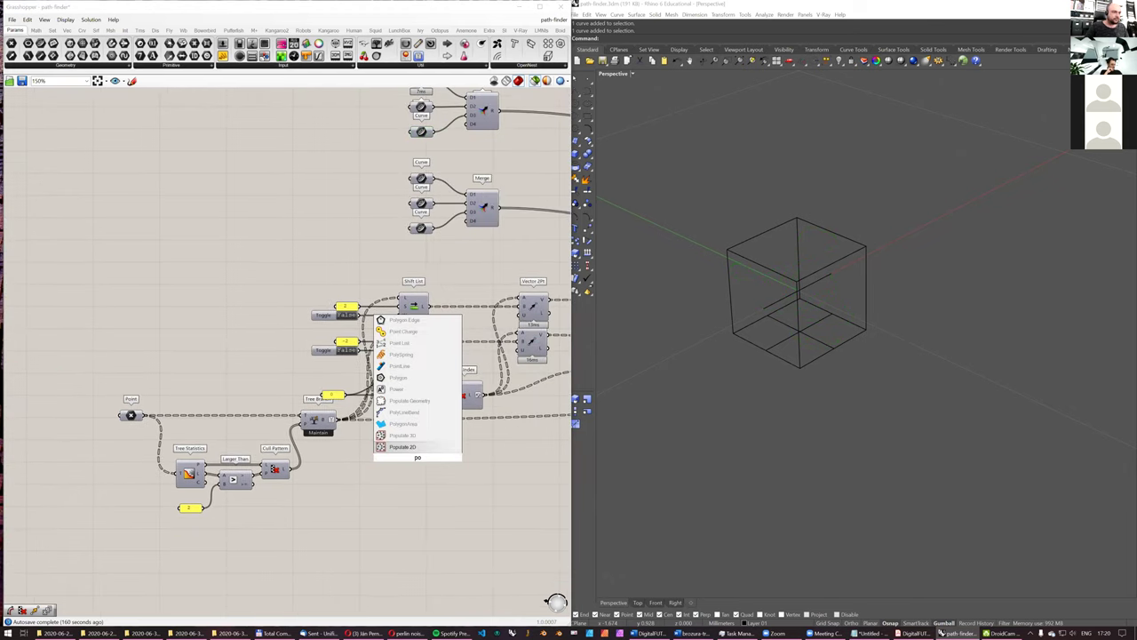
pyautogui.write('lyline')
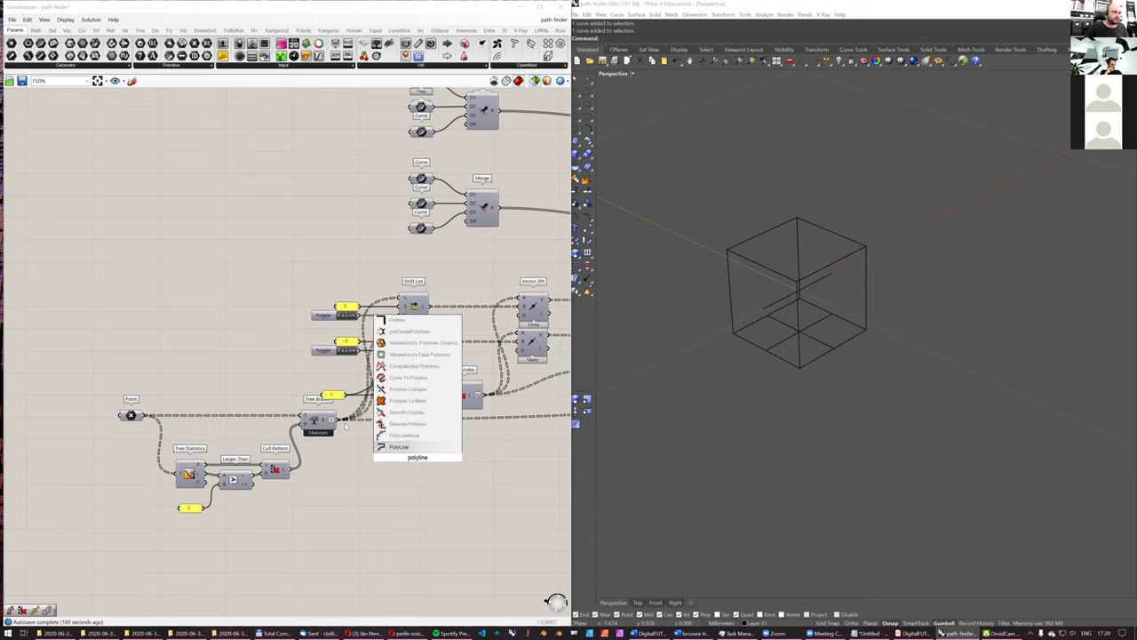
pyautogui.press('Return')
pyautogui.moveTo(346, 425); pyautogui.dragTo(404, 456)
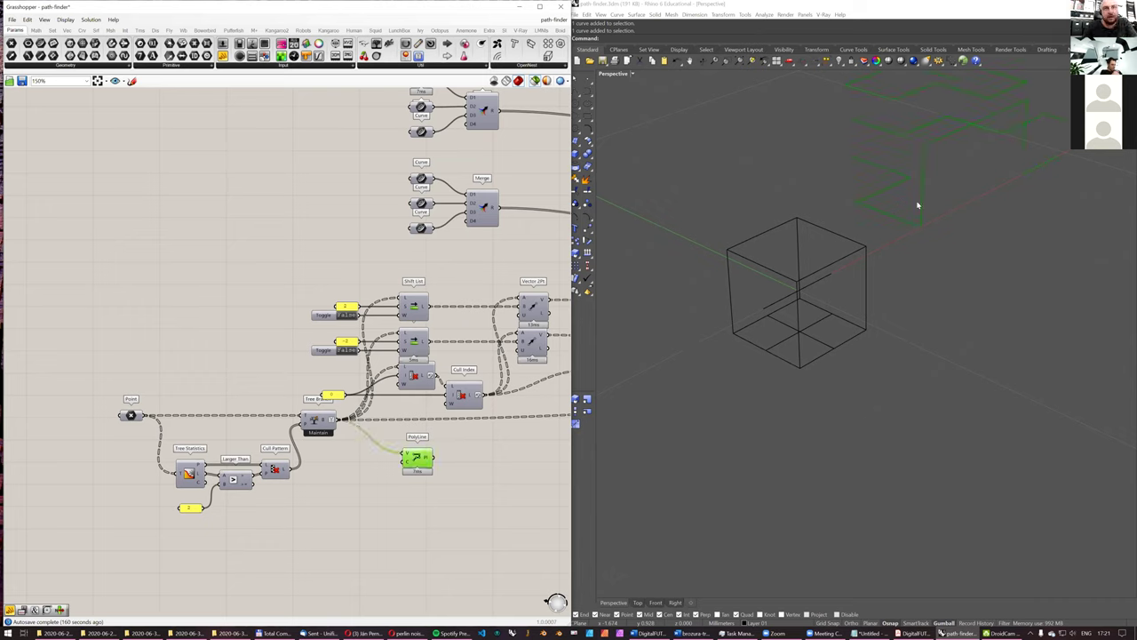
# Step: Preview the Tree Branch points together with the PolyLine result and examine the path corners beyond the cube
pyautogui.scroll(3, 819, 287)
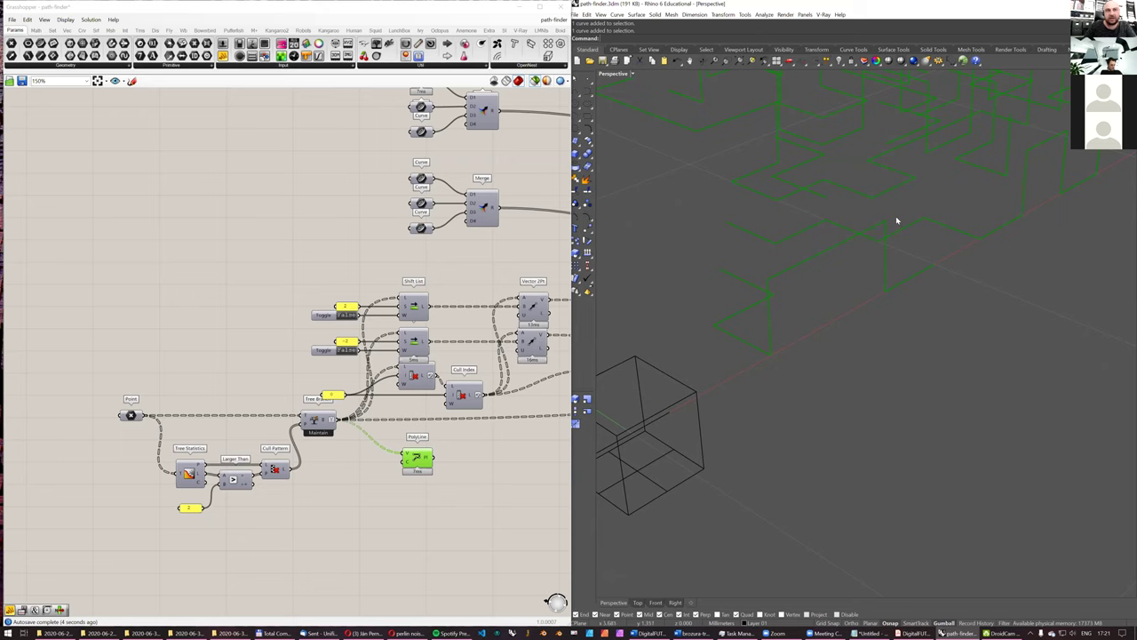
pyautogui.click(316, 423)
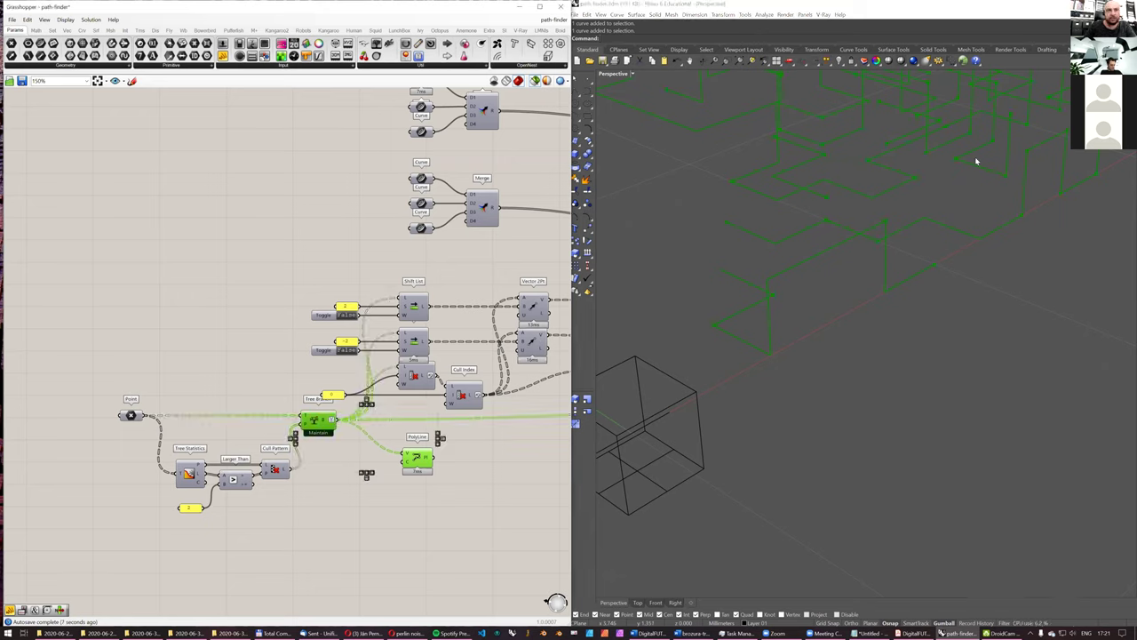
pyautogui.moveTo(843, 255); pyautogui.dragTo(809, 263, button='right')
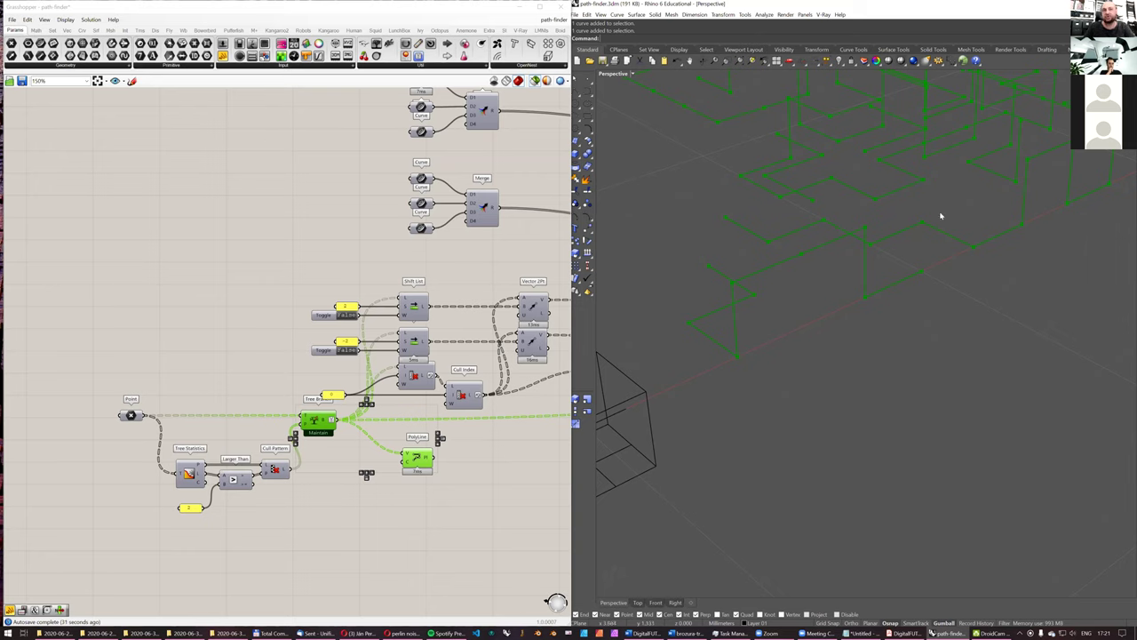
pyautogui.keyDown('shift'); pyautogui.moveTo(743, 310); pyautogui.dragTo(774, 297, button='right'); pyautogui.keyUp('shift')
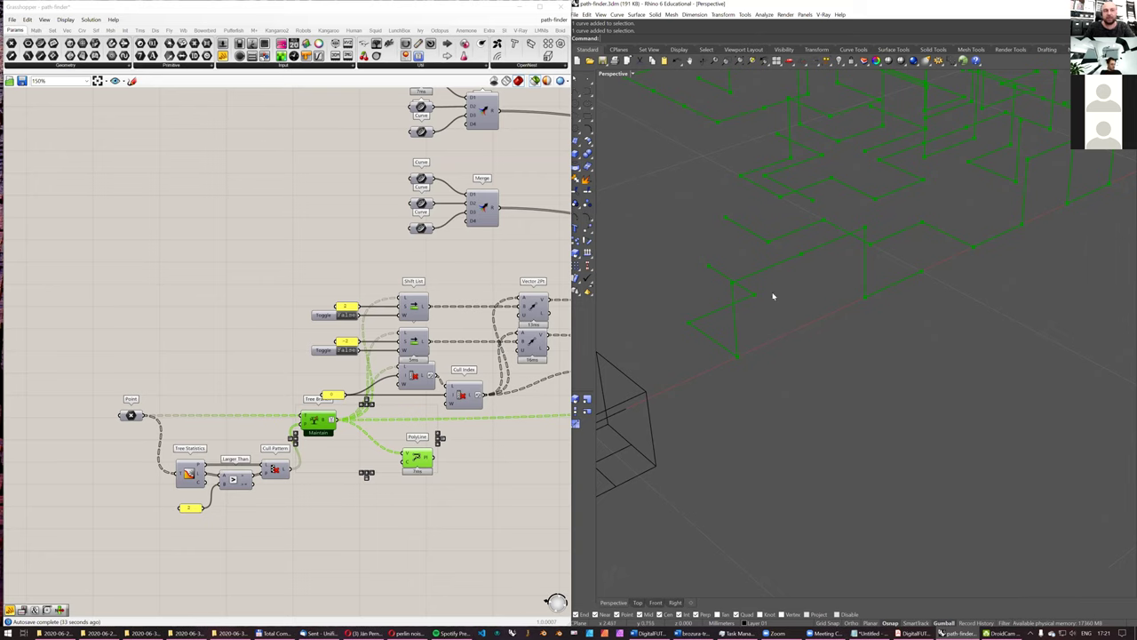
pyautogui.keyDown('shift'); pyautogui.moveTo(839, 250); pyautogui.dragTo(898, 211, button='right'); pyautogui.keyUp('shift')
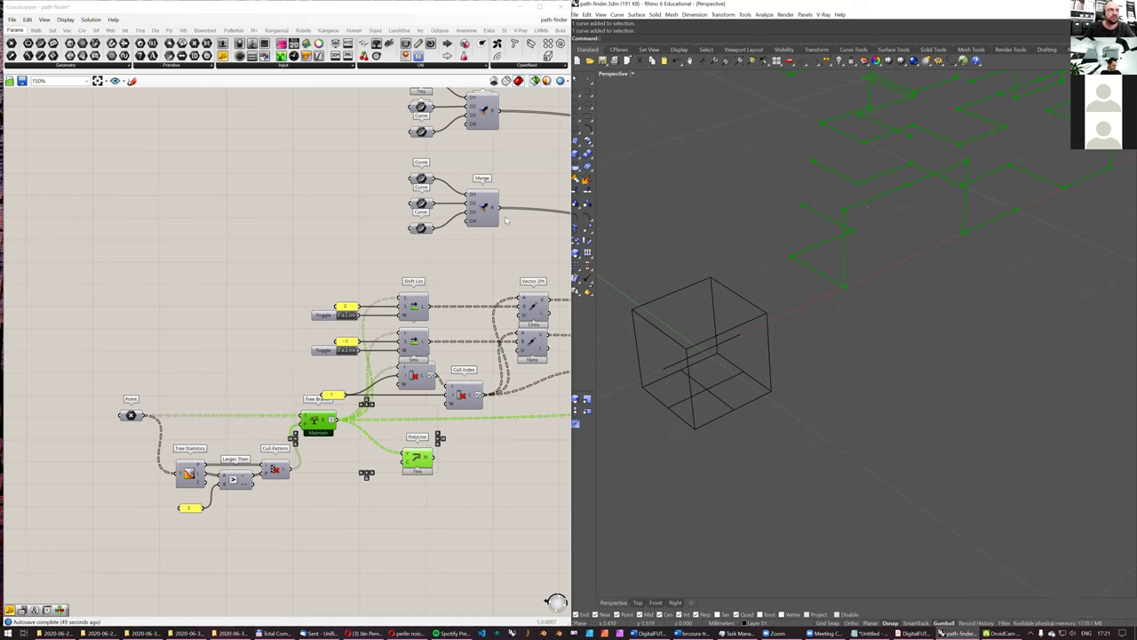
# Step: Preview the first Curve parameter of the lower Merge and examine its curve inside the cube from several angles
pyautogui.click(423, 181)
pyautogui.moveTo(716, 338); pyautogui.dragTo(720, 333, button='right')
pyautogui.press('Left')
pyautogui.press('Left')
pyautogui.press('Left')
pyautogui.press('Left')
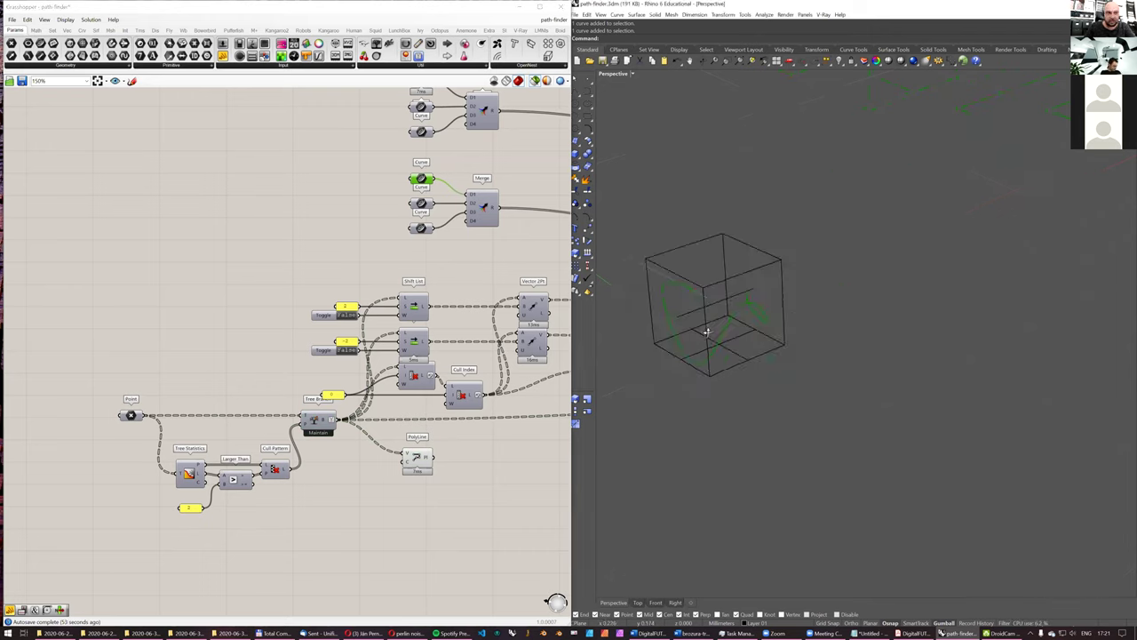
pyautogui.keyDown('shift'); pyautogui.moveTo(732, 355); pyautogui.dragTo(761, 384, button='right'); pyautogui.keyUp('shift')
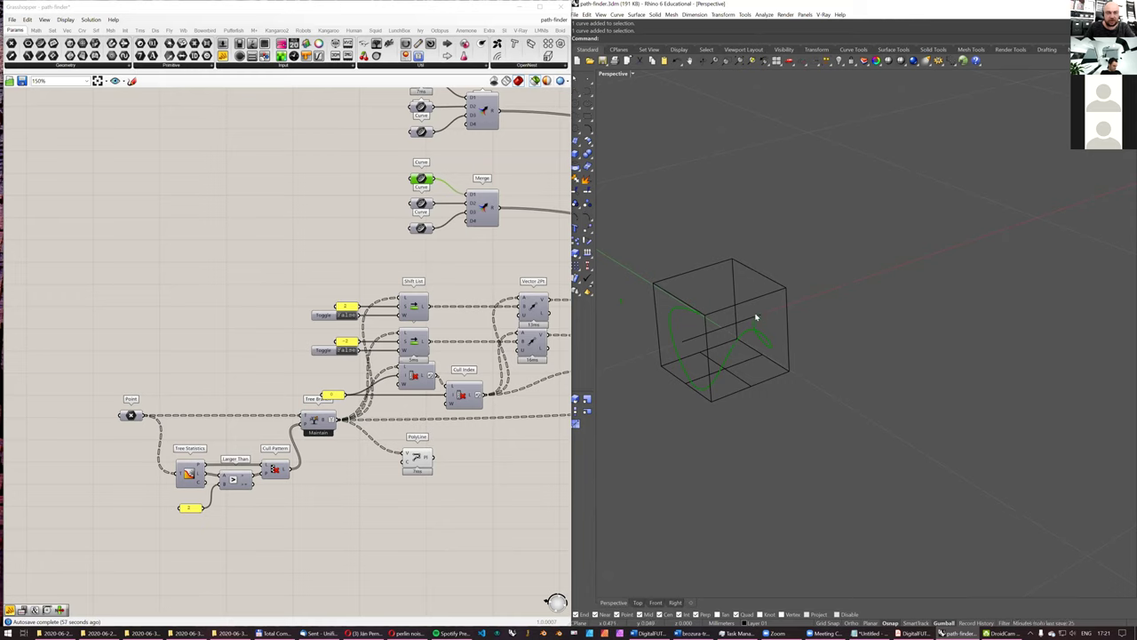
pyautogui.moveTo(710, 314); pyautogui.dragTo(687, 361, button='right')
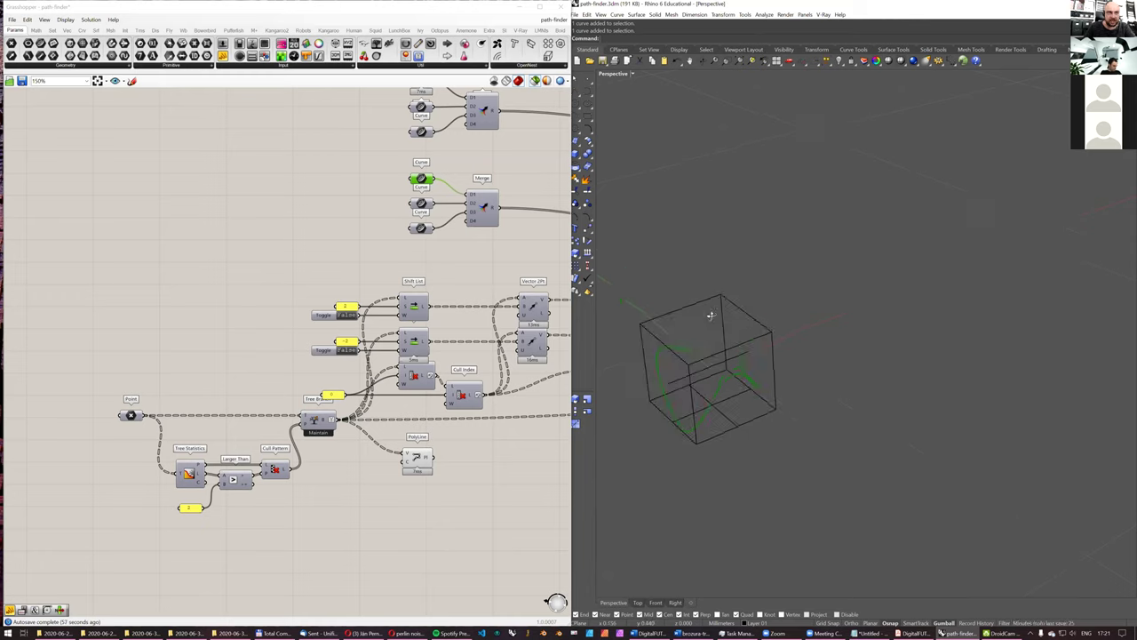
# Step: Delete the straight line running across the cube at mid-height
pyautogui.click(713, 368)
pyautogui.keyDown('shift'); pyautogui.click(702, 373); pyautogui.keyUp('shift')
pyautogui.press('Delete')
# Step: Copy the L-shaped line on the cube's base vertically to the midpoint of the cube's upright edge, 0.5 mm up
pyautogui.click(706, 393)
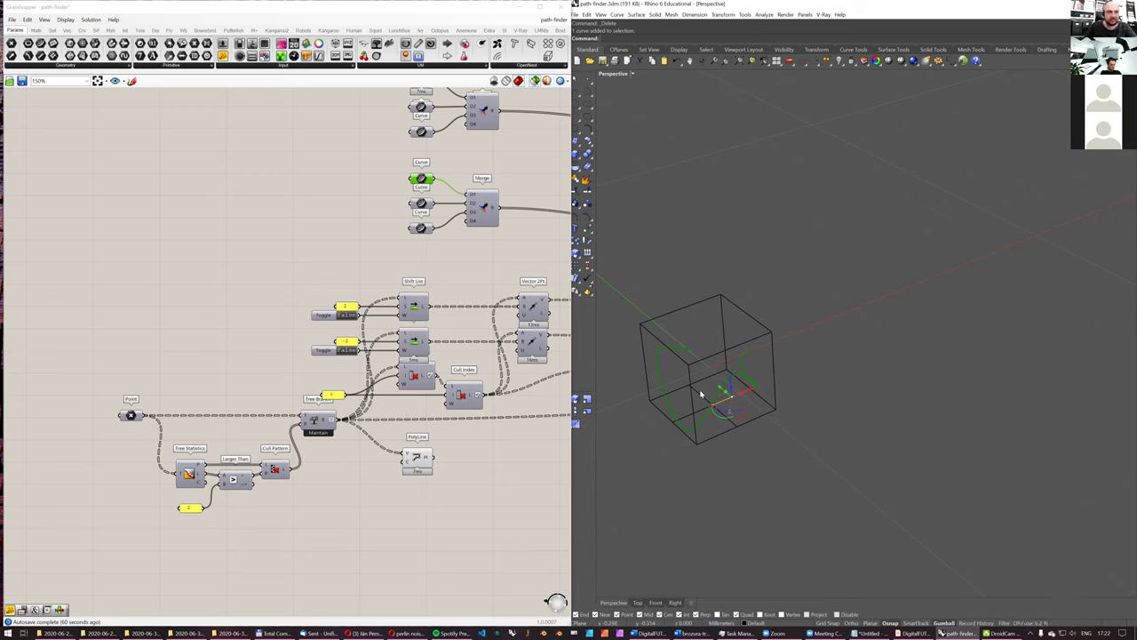
pyautogui.click(576, 240)
pyautogui.click(776, 409)
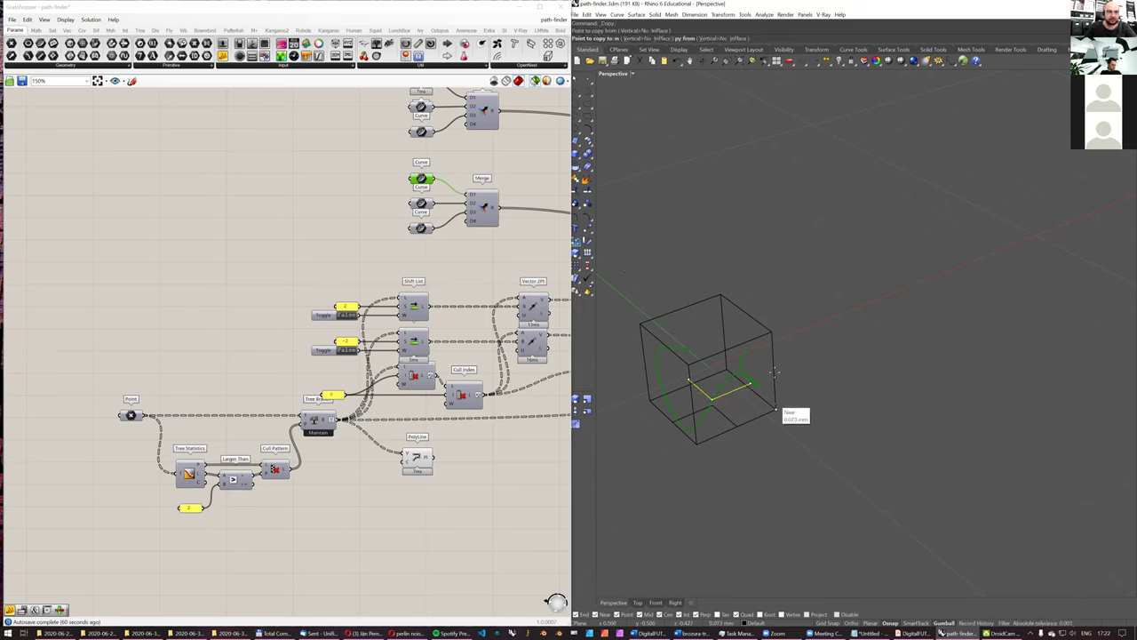
pyautogui.click(777, 373)
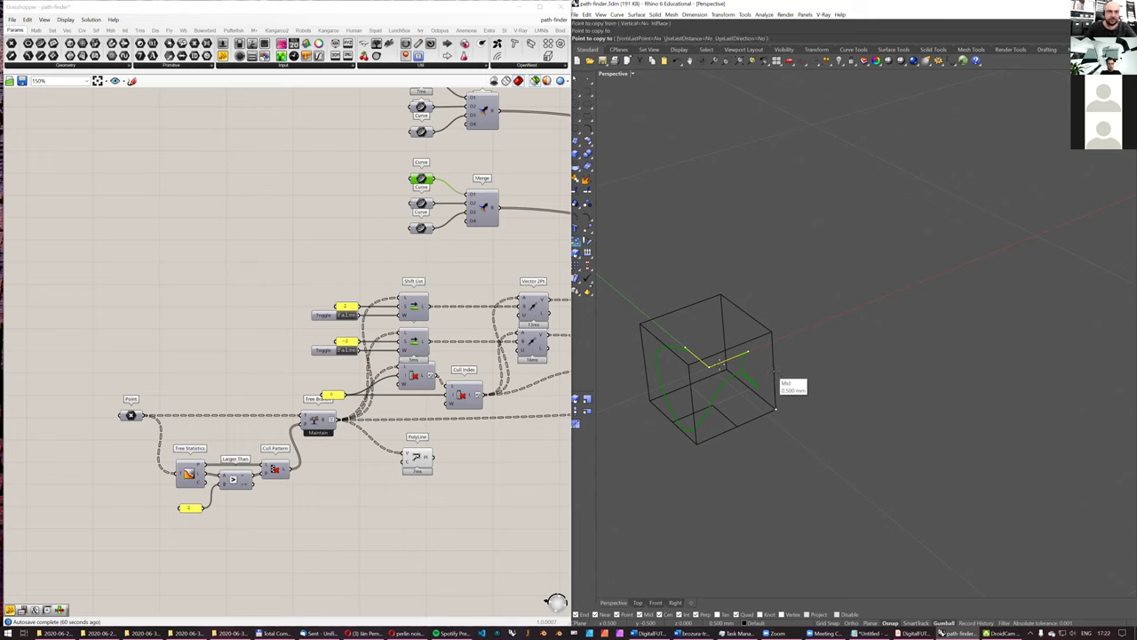
pyautogui.press('Return')
pyautogui.click(722, 364)
pyautogui.click(727, 362)
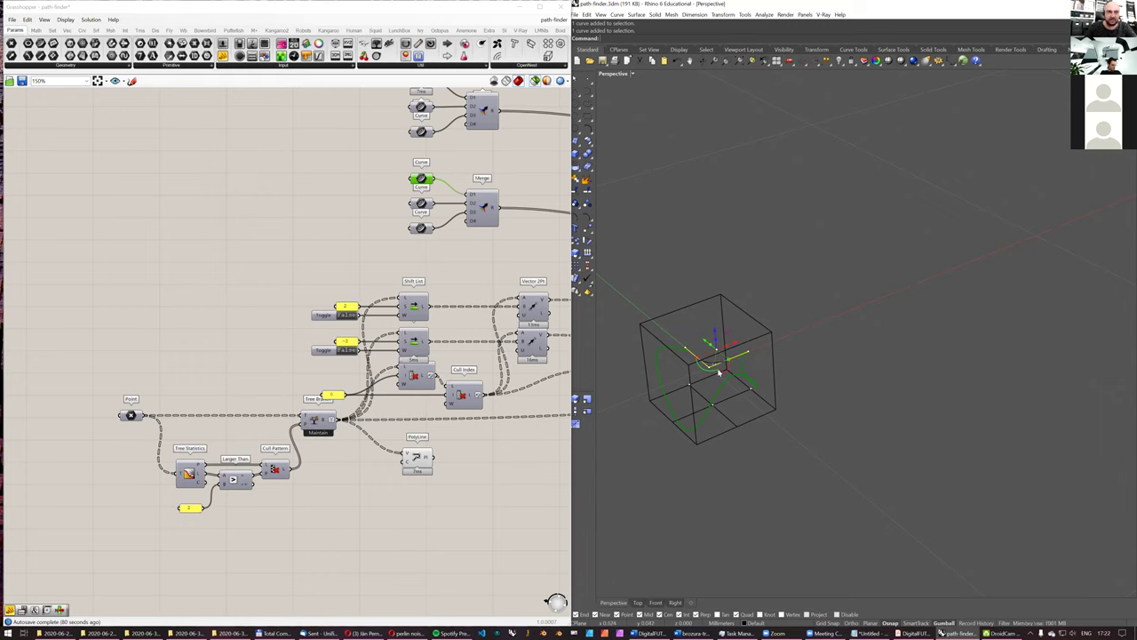
pyautogui.moveTo(729, 380); pyautogui.dragTo(726, 408, button='right')
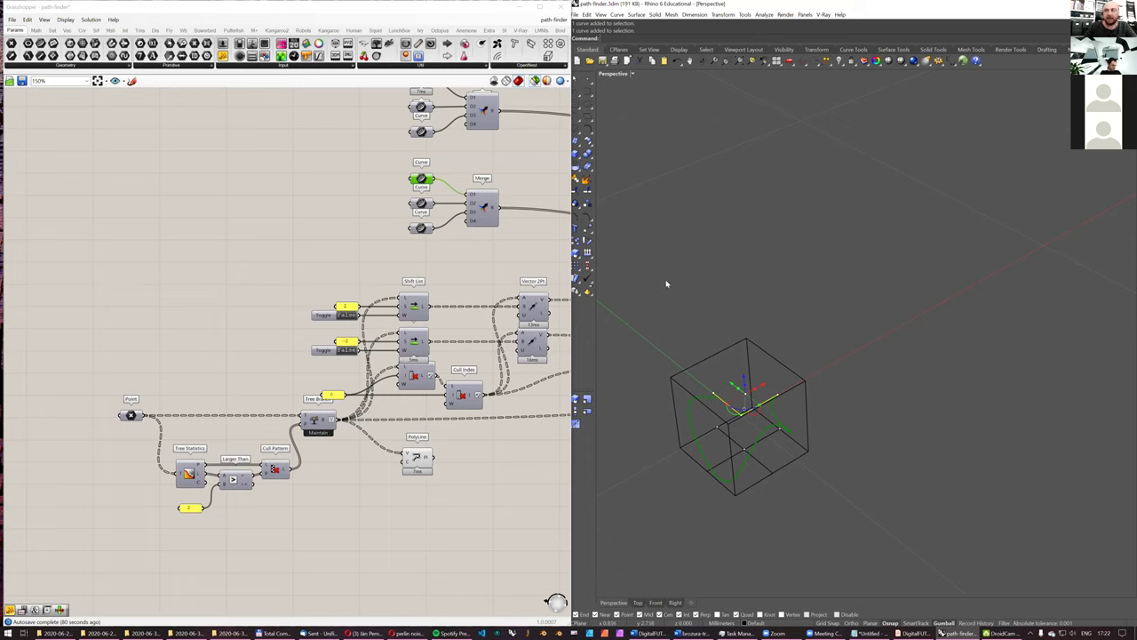
# Step: Preview the second and third Curve parameters of the lower Merge and examine their curves around the L-shaped line
pyautogui.click(422, 205)
pyautogui.click(423, 229)
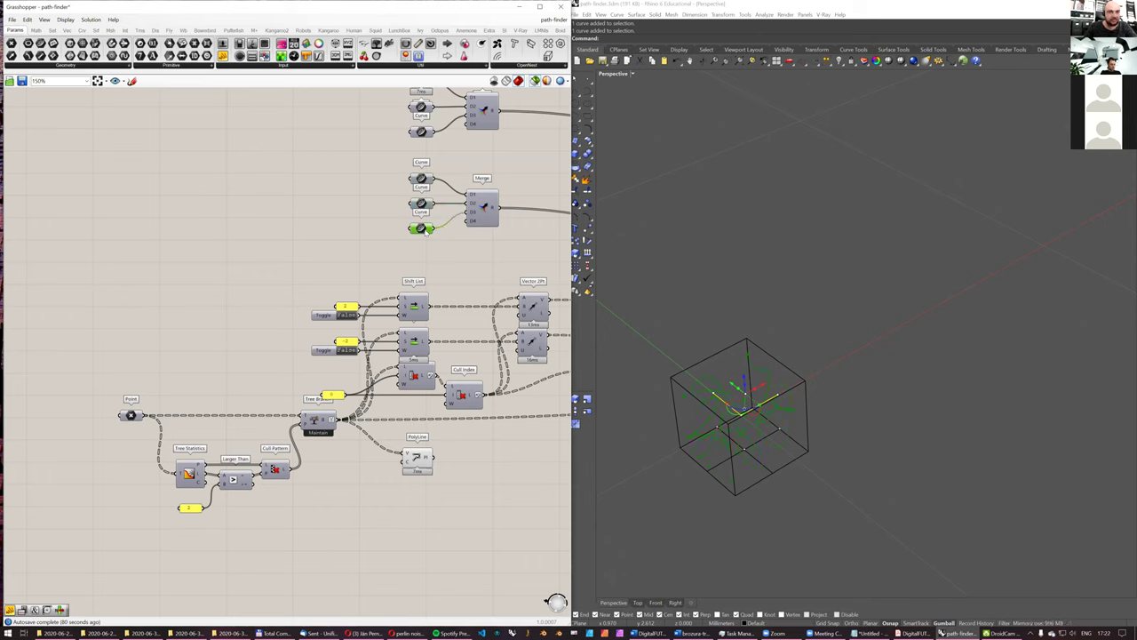
pyautogui.moveTo(810, 401); pyautogui.dragTo(809, 399, button='right')
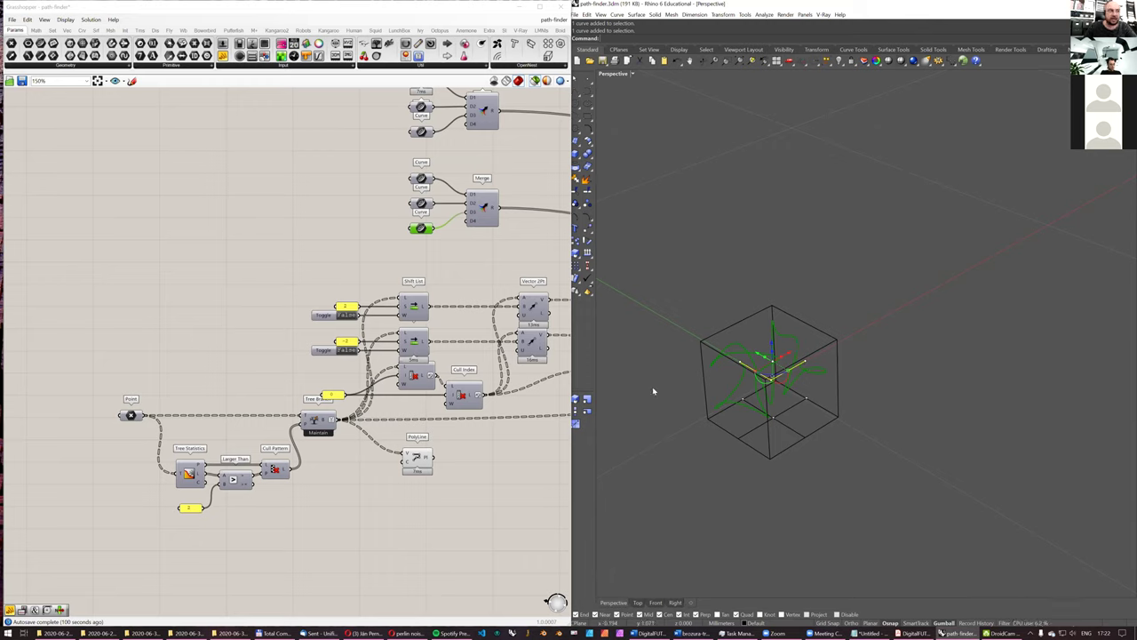
# Step: Preview the PolyLine component and examine the whole network of paths around the cube
pyautogui.click(414, 458)
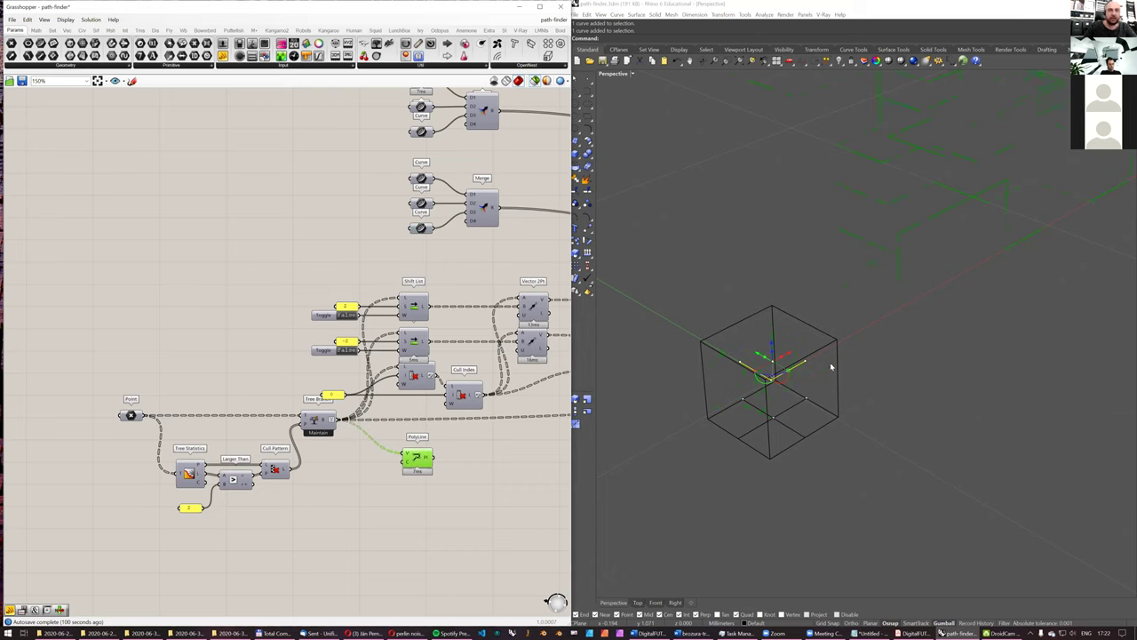
pyautogui.scroll(-5, 904, 310)
pyautogui.keyDown('shift'); pyautogui.moveTo(964, 272); pyautogui.dragTo(888, 330, button='right'); pyautogui.keyUp('shift')
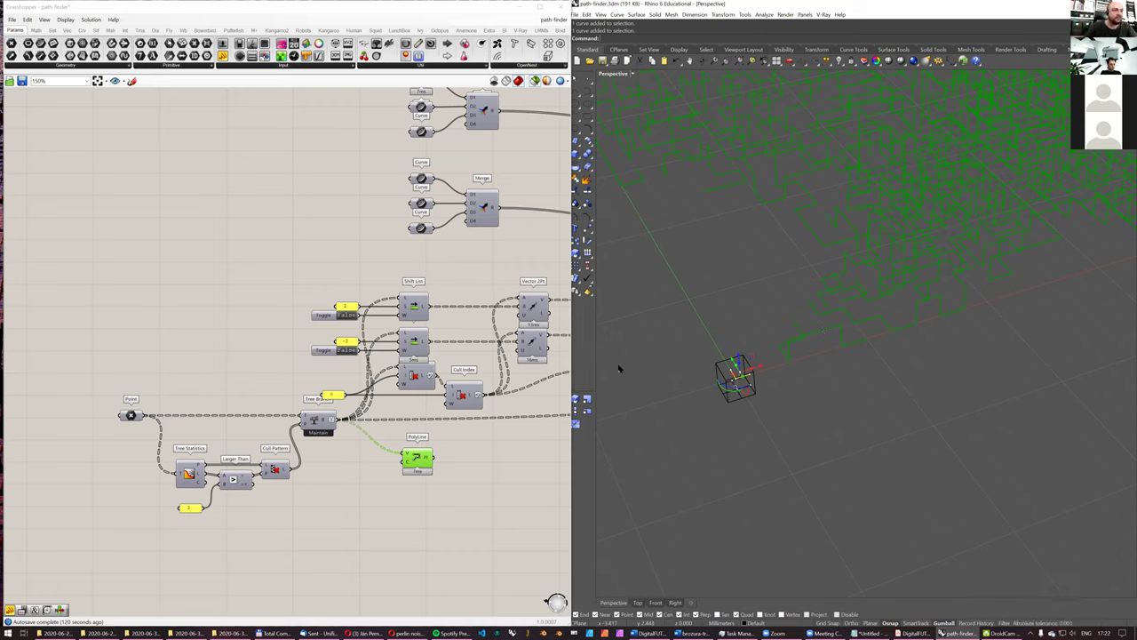
# Step: Preview the points of the cull component below the Shift Lists, and compare them with the PolyLine paths near the cube
pyautogui.moveTo(420, 203); pyautogui.dragTo(354, 248, button='right')
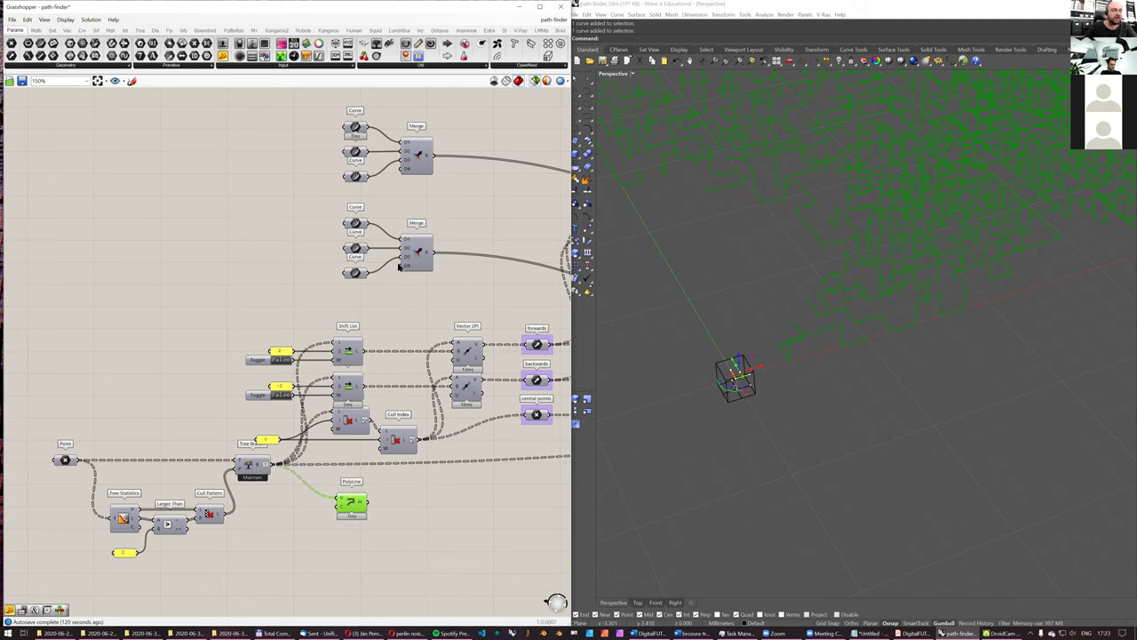
pyautogui.moveTo(377, 316); pyautogui.dragTo(273, 308, button='right')
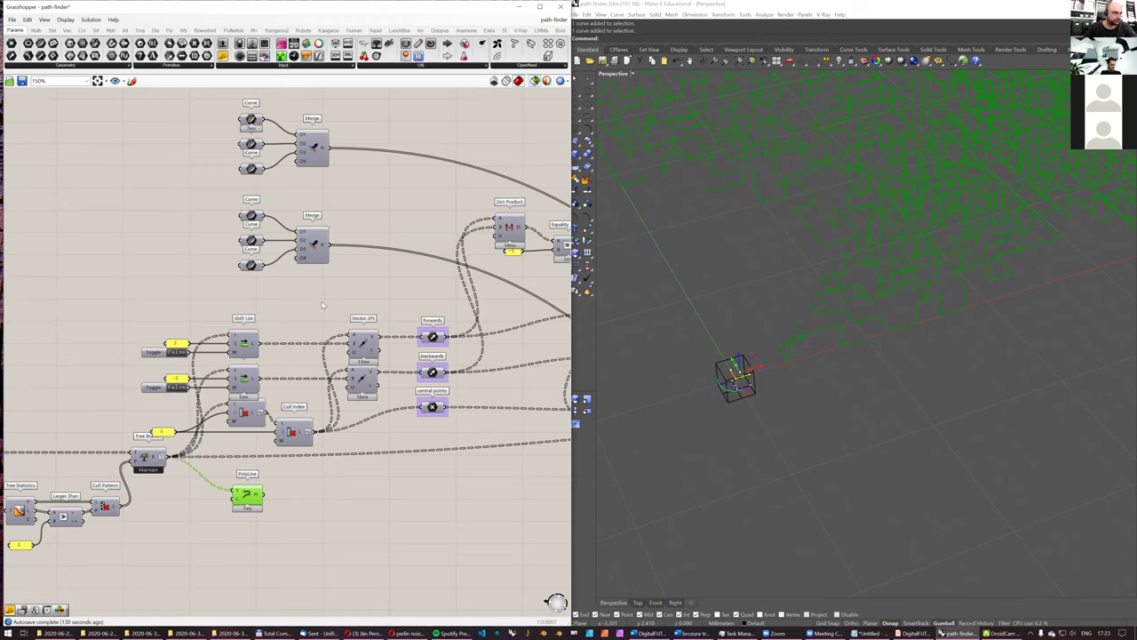
pyautogui.moveTo(323, 305); pyautogui.dragTo(349, 274, button='right')
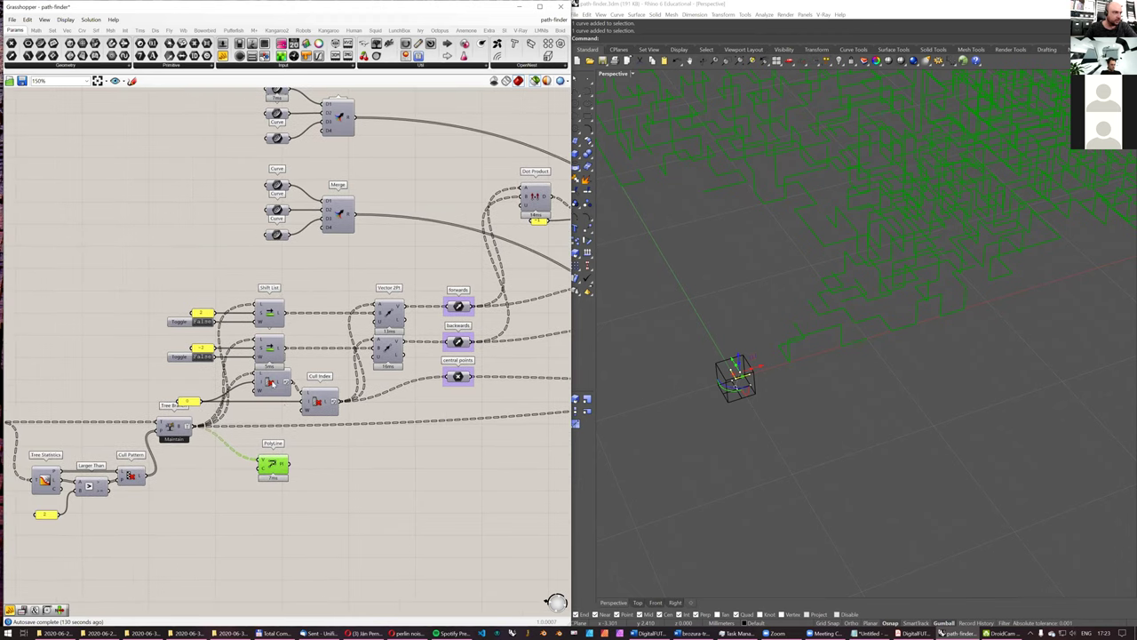
pyautogui.click(273, 383)
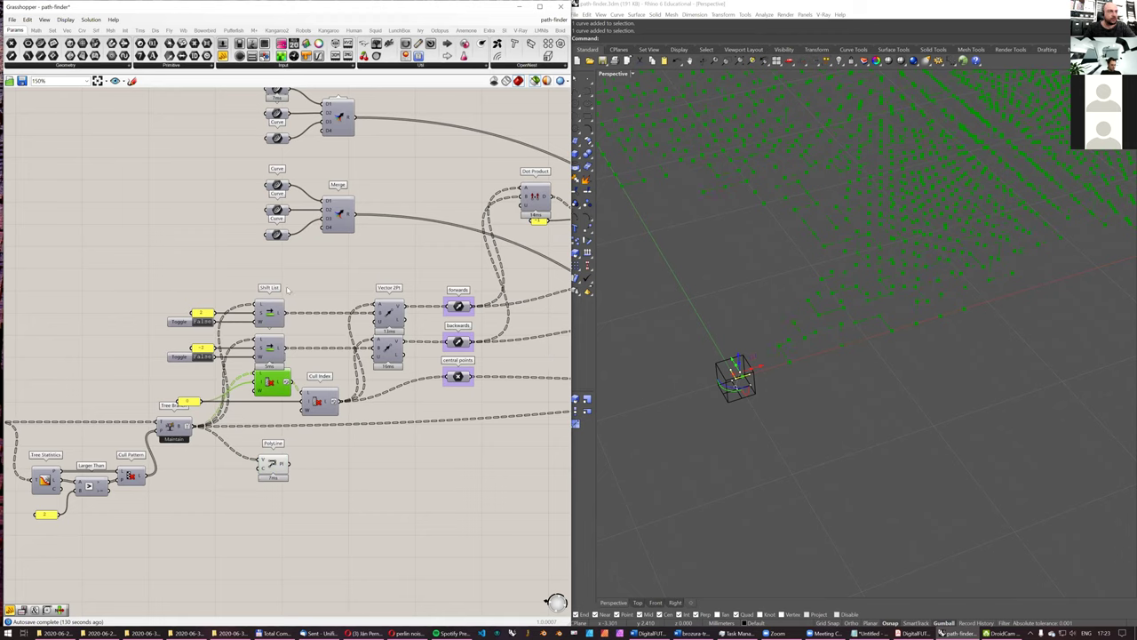
pyautogui.moveTo(273, 466); pyautogui.dragTo(316, 444, button='right')
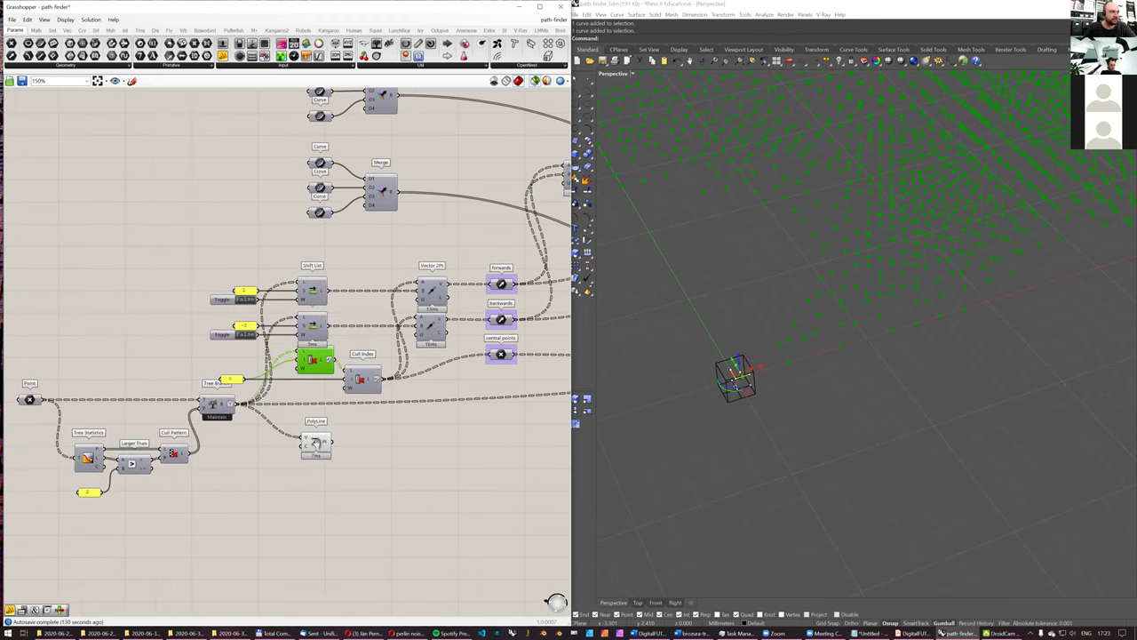
pyautogui.scroll(3, 792, 335)
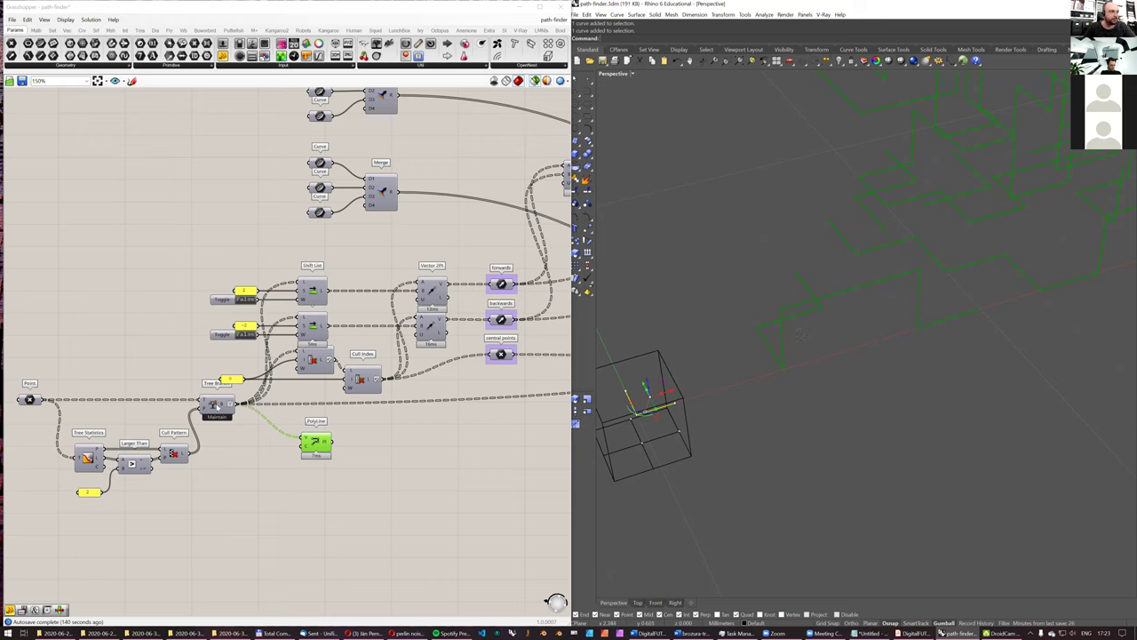
# Step: Preview the Tree Branch points and the outputs of both cull components, comparing them with the PolyLine paths
pyautogui.keyDown('shift'); pyautogui.click(217, 405); pyautogui.keyUp('shift')
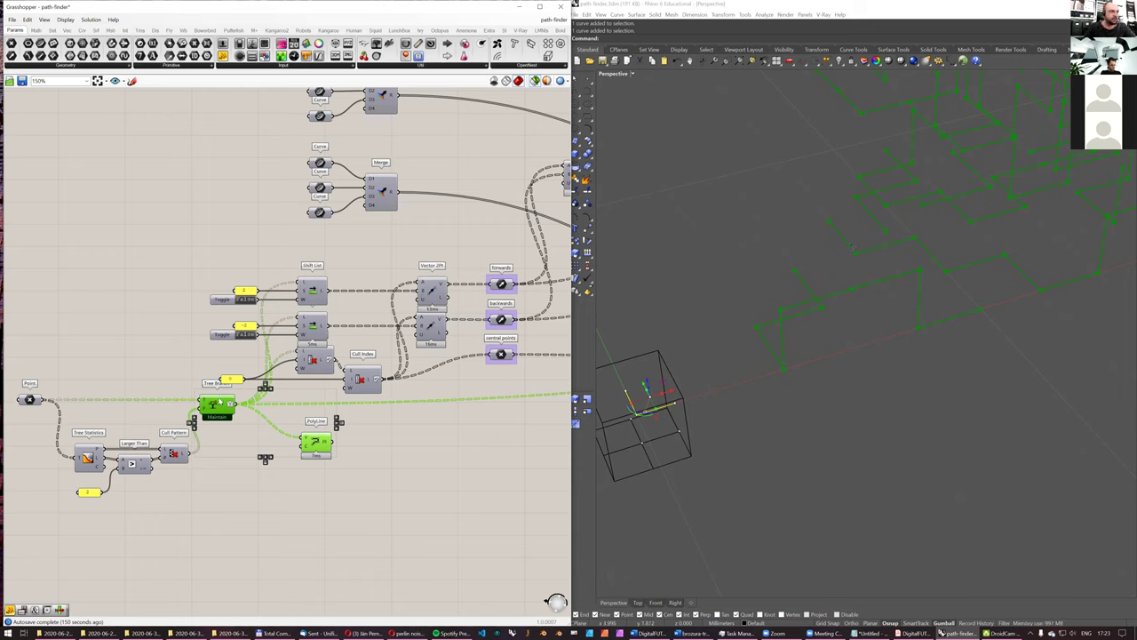
pyautogui.keyDown('ctrl'); pyautogui.click(218, 402); pyautogui.keyUp('ctrl')
pyautogui.keyDown('shift'); pyautogui.click(360, 379); pyautogui.keyUp('shift')
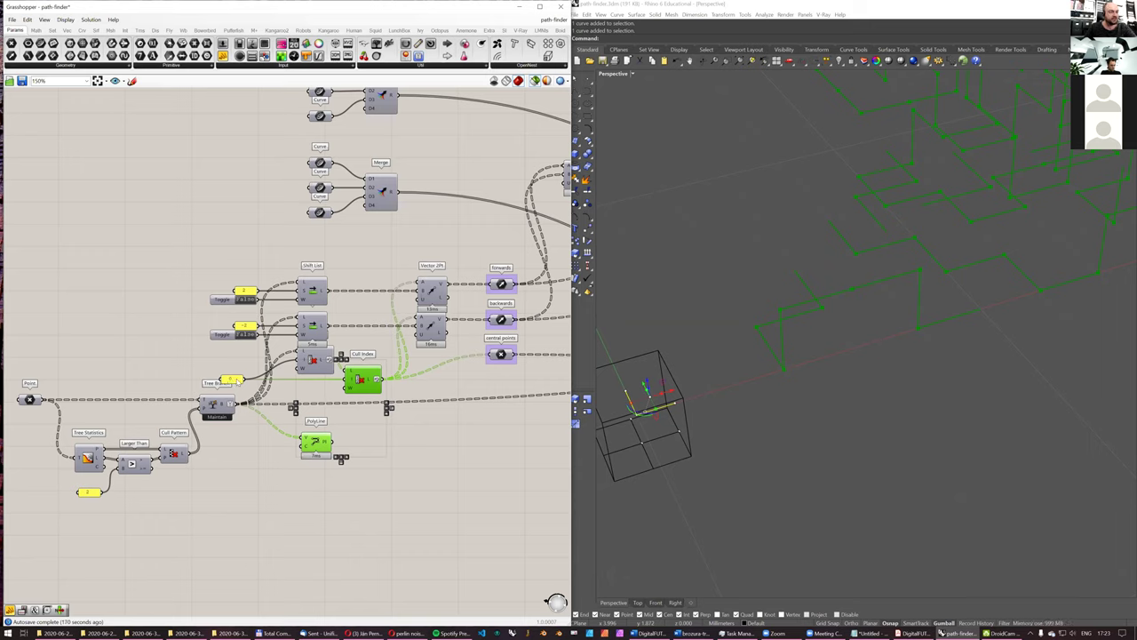
pyautogui.click(313, 359)
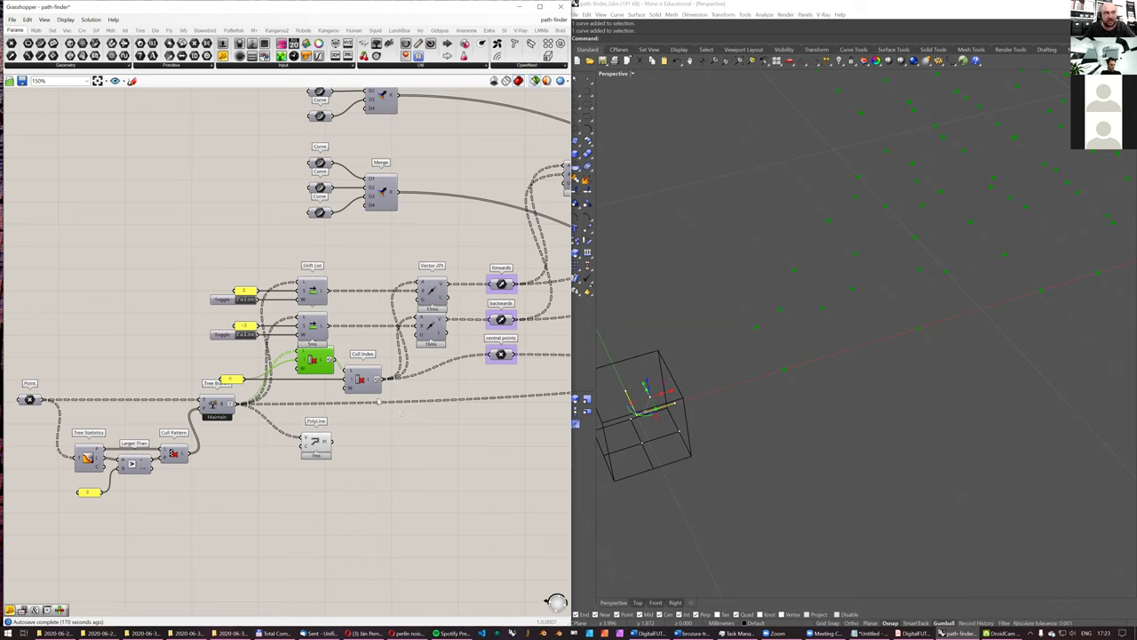
pyautogui.click(360, 380)
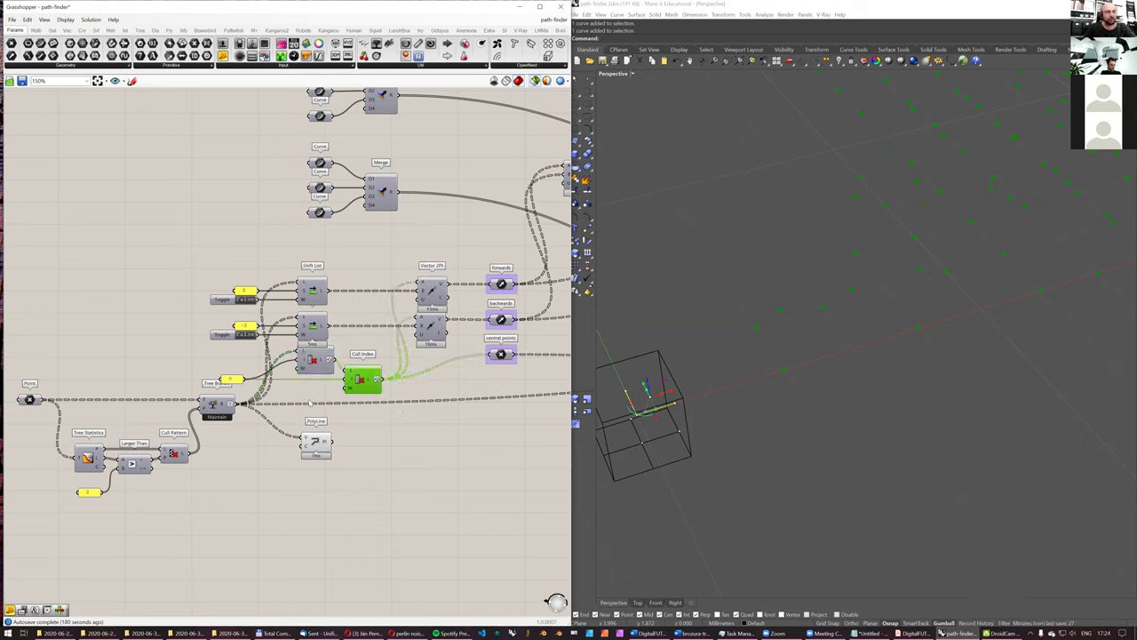
pyautogui.keyDown('shift'); pyautogui.click(316, 445); pyautogui.keyUp('shift')
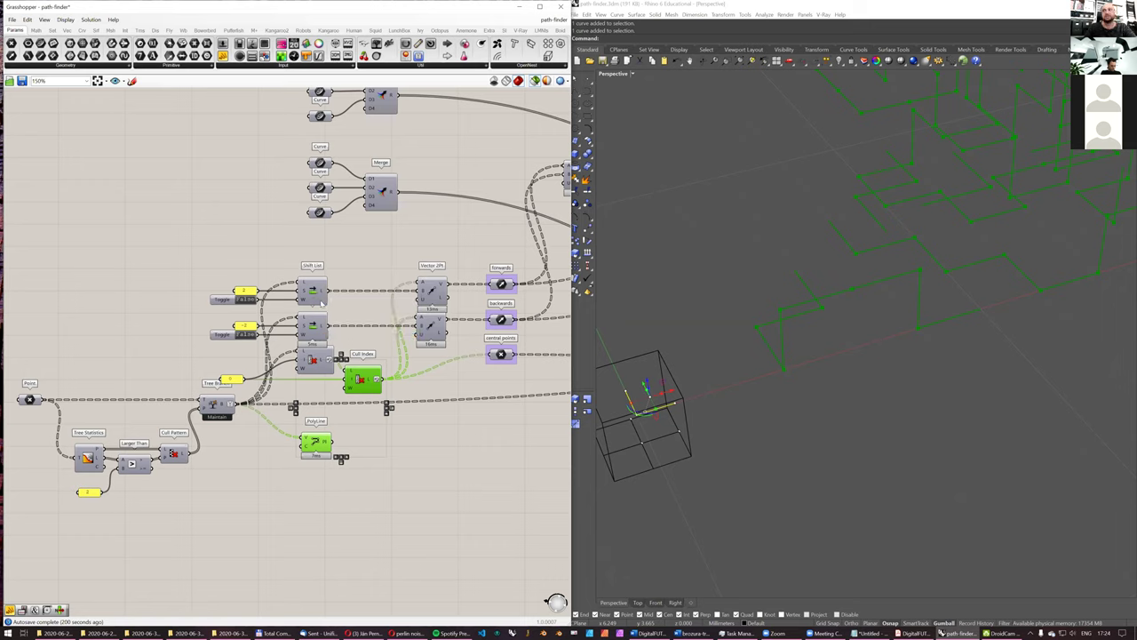
# Step: Inspect the upper Shift List's data and the Vector 2Pt component, and preview the central points, backwards and forwards parameters
pyautogui.moveTo(322, 304)
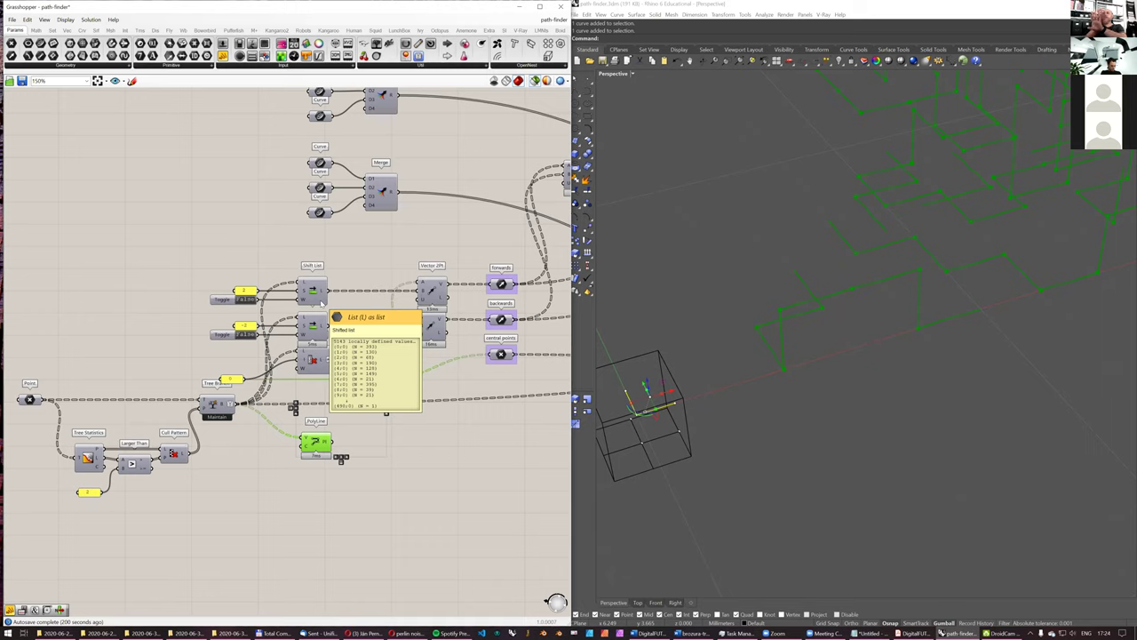
pyautogui.hotkey('ctrl', 'v')
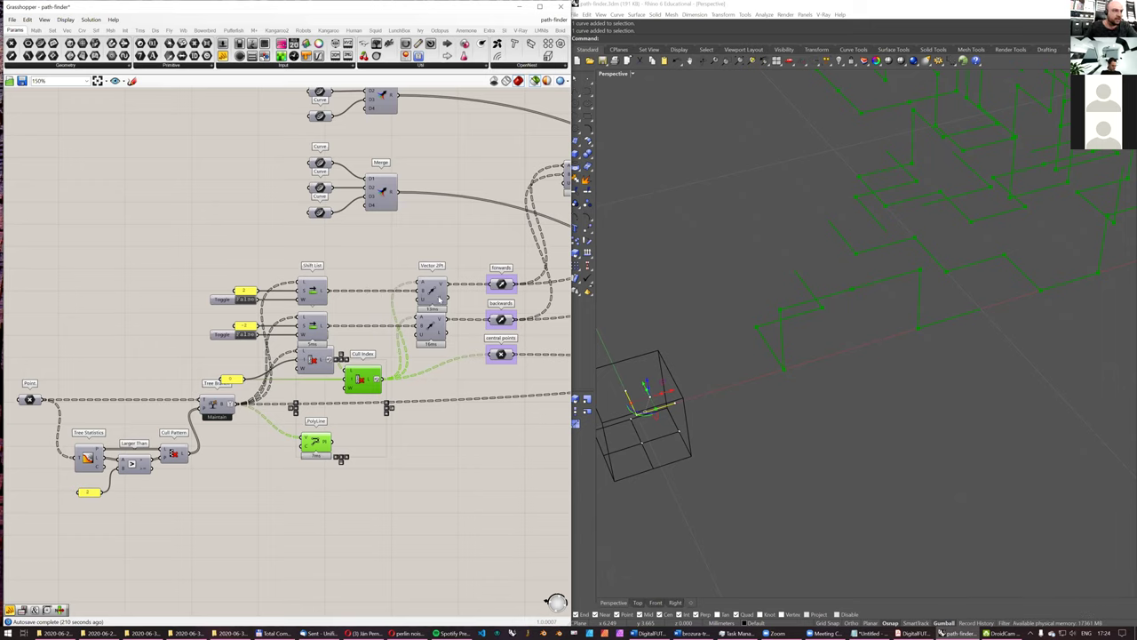
pyautogui.click(433, 291)
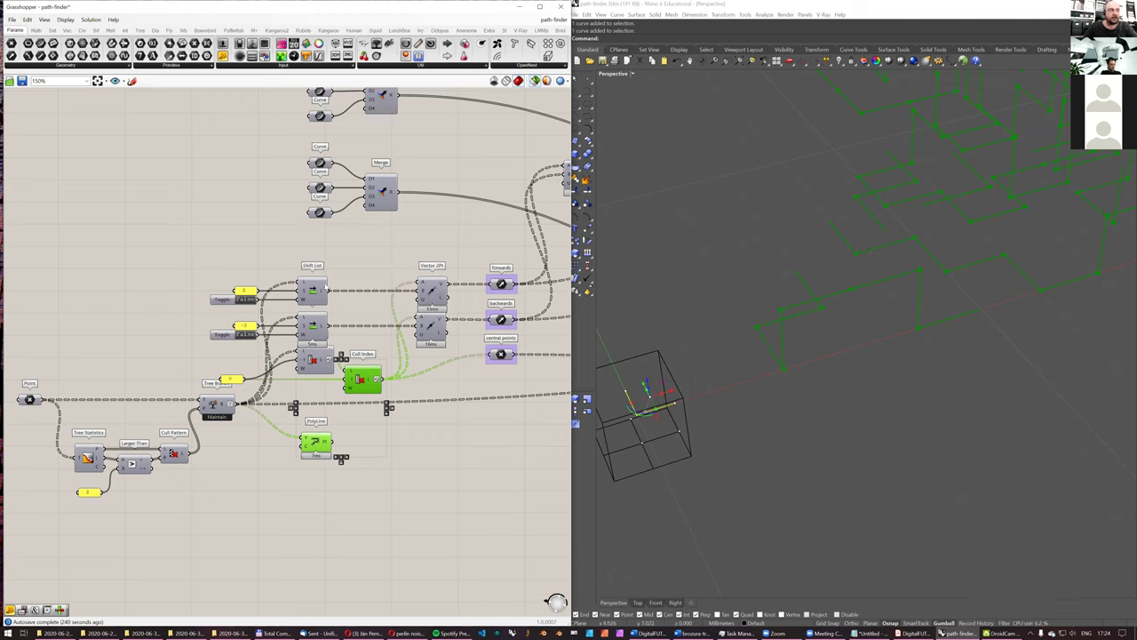
pyautogui.moveTo(404, 323); pyautogui.dragTo(216, 283, button='right')
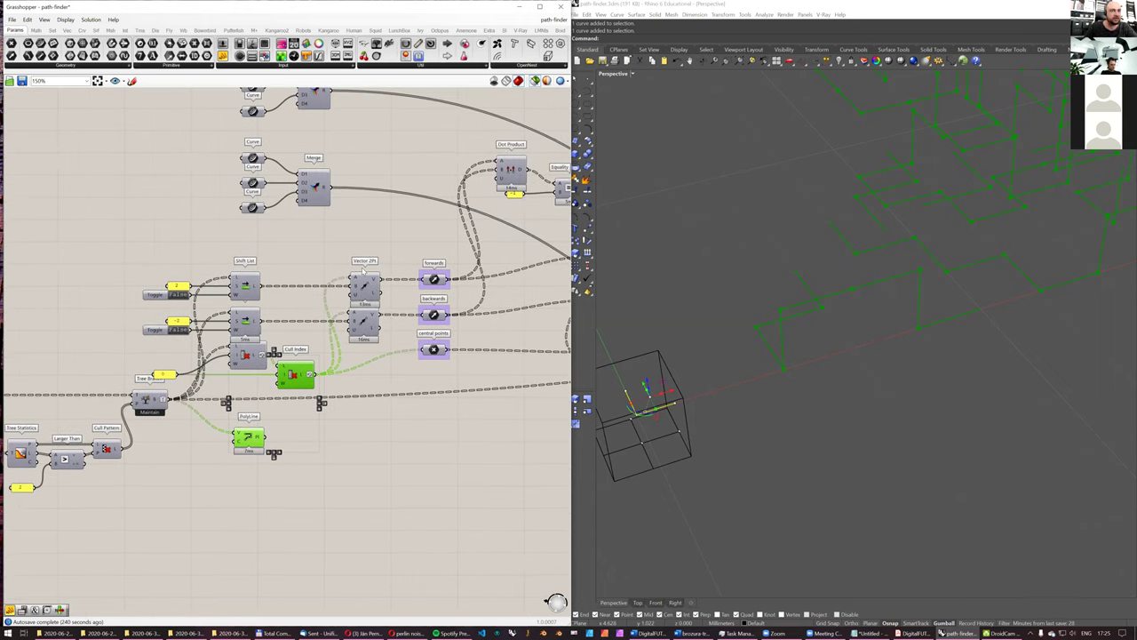
pyautogui.click(432, 350)
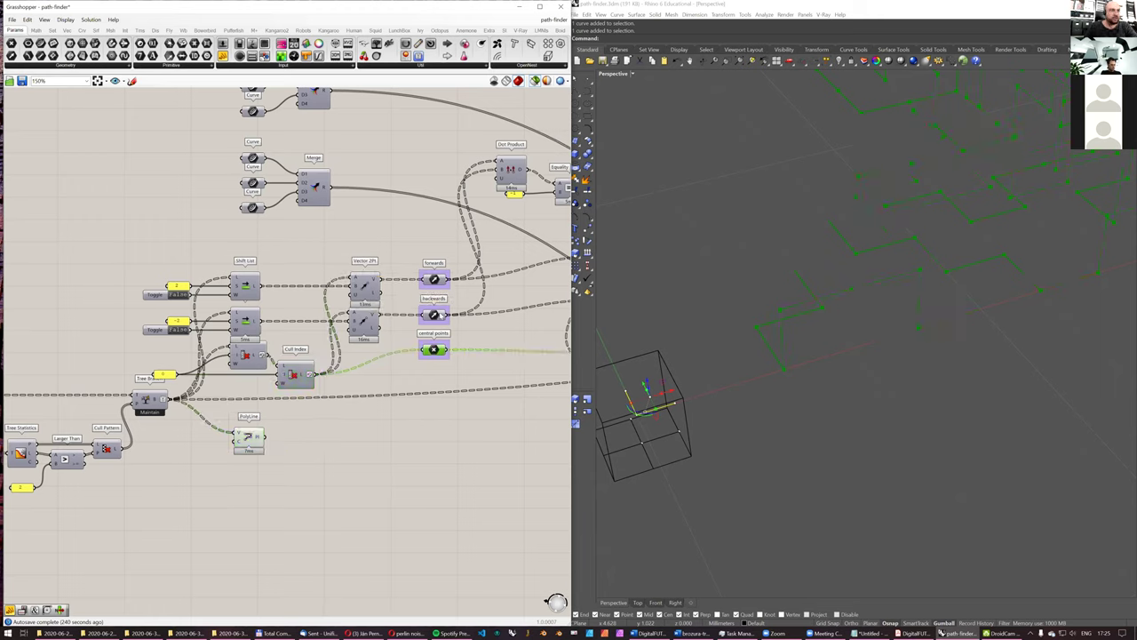
pyautogui.keyDown('shift'); pyautogui.click(433, 315); pyautogui.keyUp('shift')
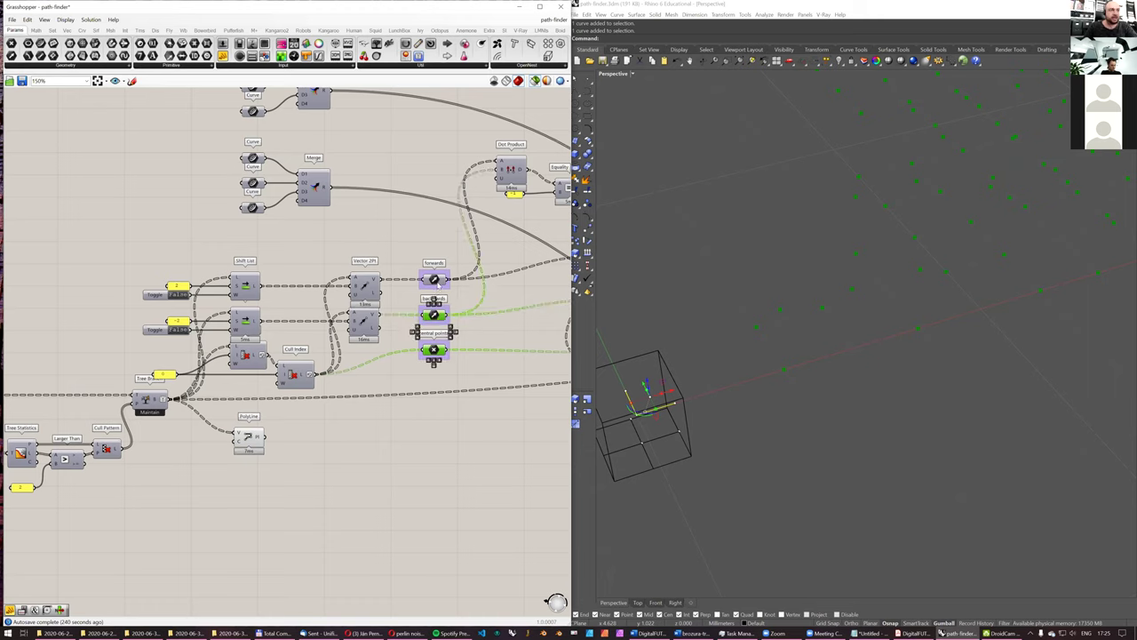
pyautogui.keyDown('shift'); pyautogui.click(434, 279); pyautogui.keyUp('shift')
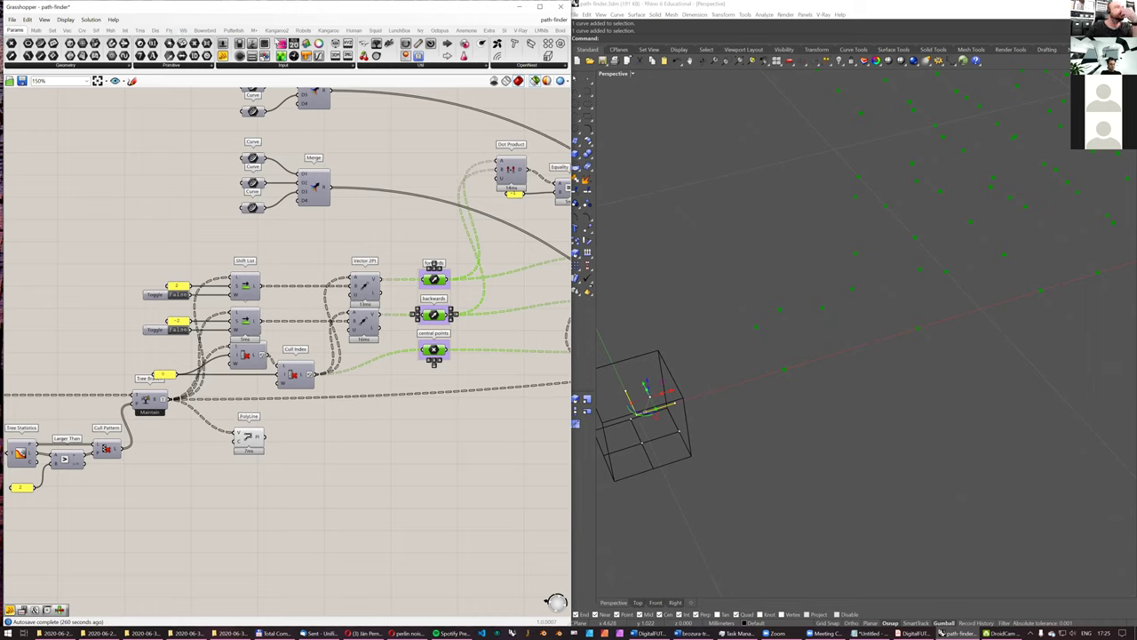
# Step: Add a Vector Display beside the parameters, with the central points as anchors and the backwards vectors as input
pyautogui.click(155, 31)
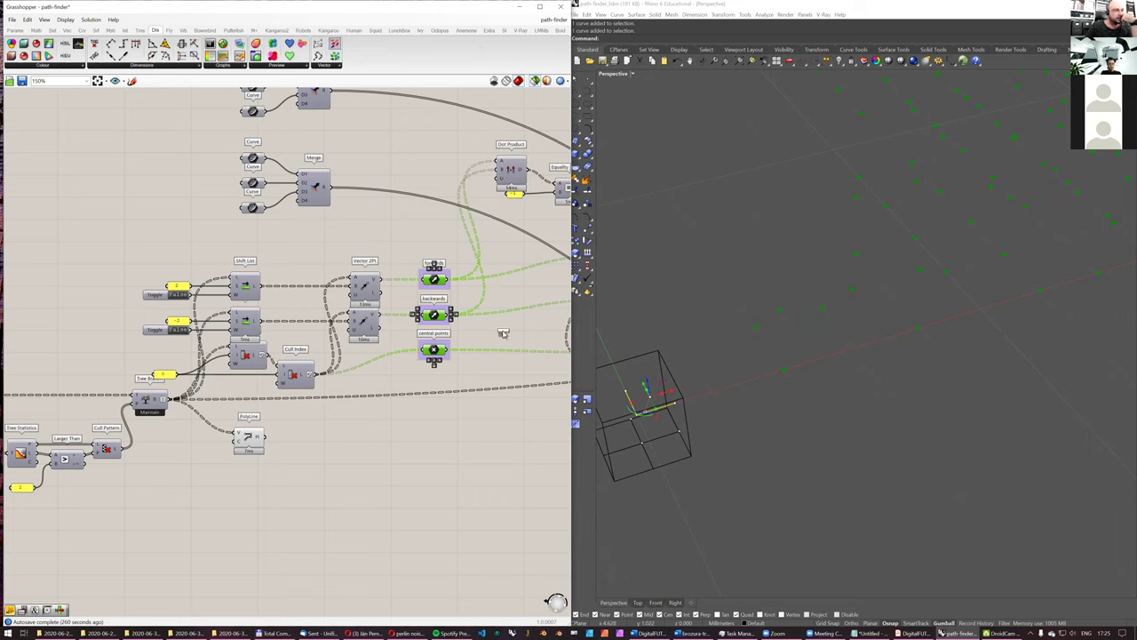
pyautogui.moveTo(448, 350)
pyautogui.mouseDown()
pyautogui.moveTo(498, 330)
pyautogui.moveTo(452, 349)
pyautogui.mouseUp()
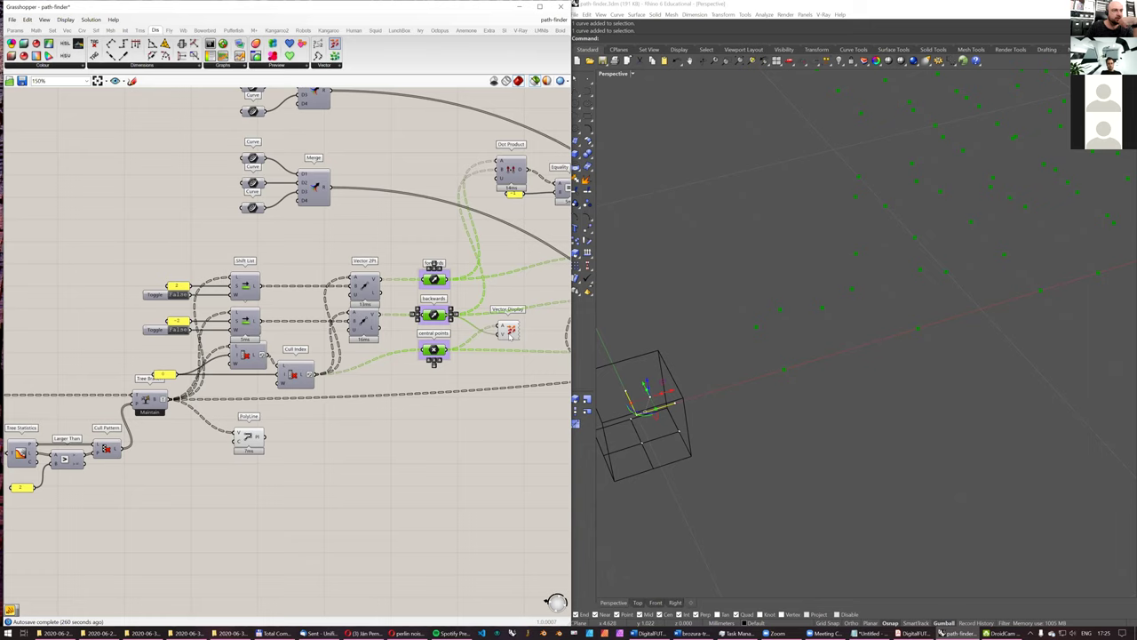
pyautogui.click(510, 333)
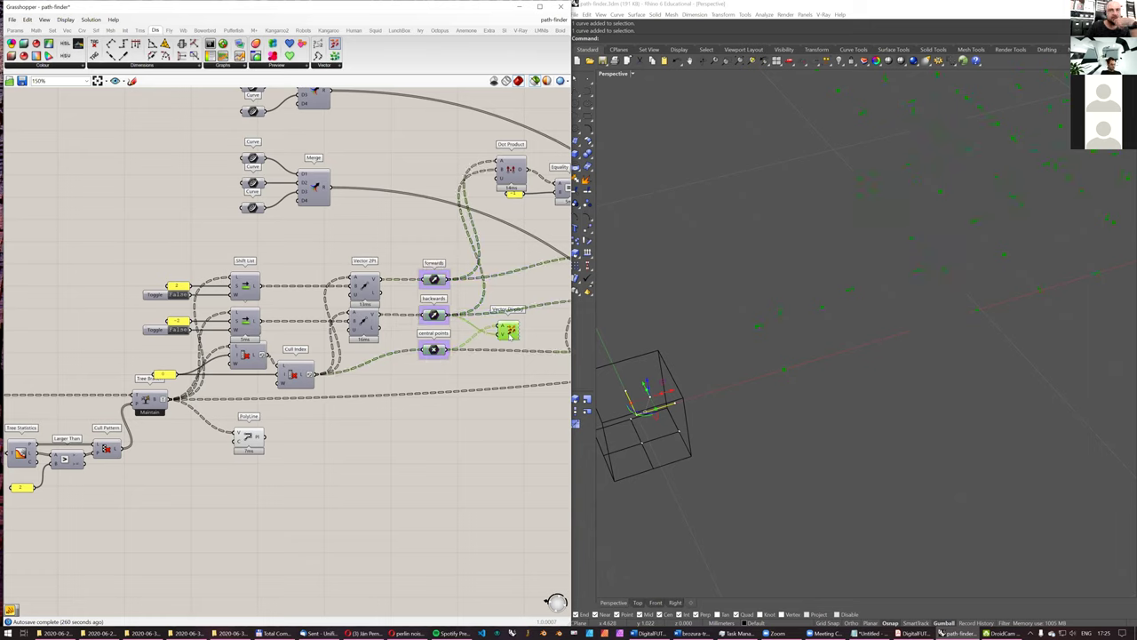
pyautogui.moveTo(511, 344); pyautogui.dragTo(512, 347)
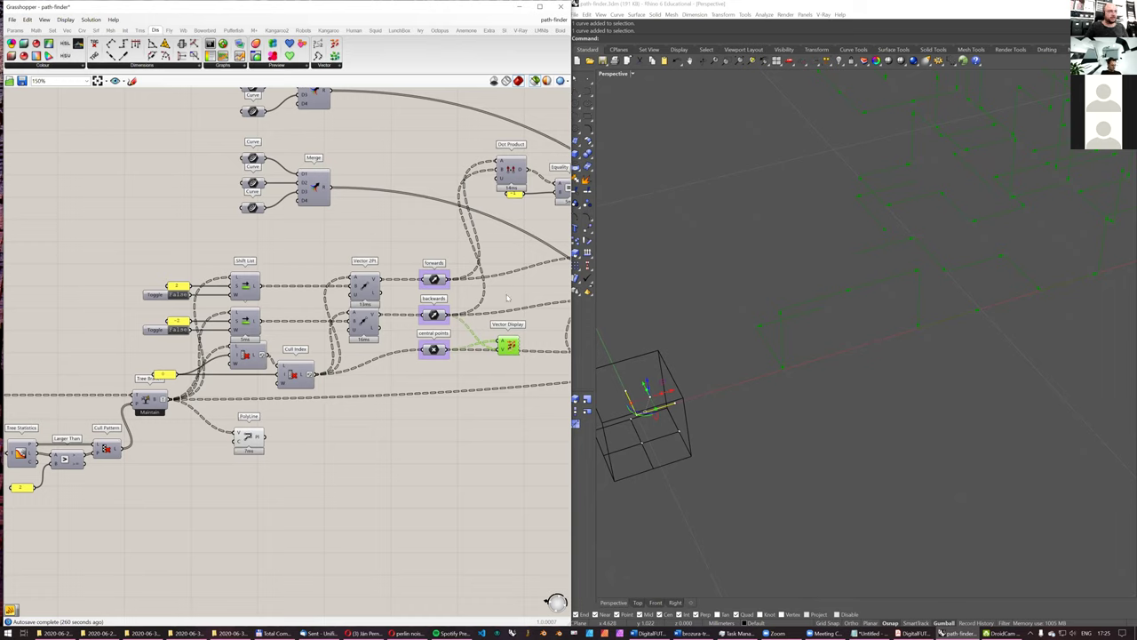
# Step: Duplicate the Vector Display above the first, feed it the forwards vectors, and compare the two previews
pyautogui.hotkey('ctrl', 'v')
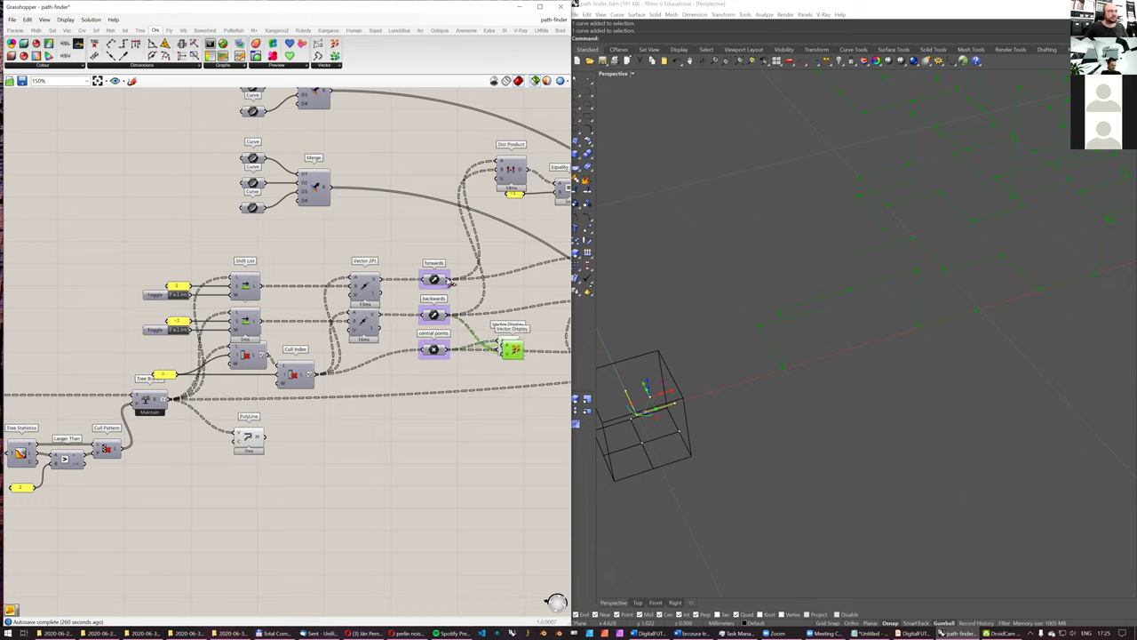
pyautogui.moveTo(512, 349); pyautogui.dragTo(507, 298)
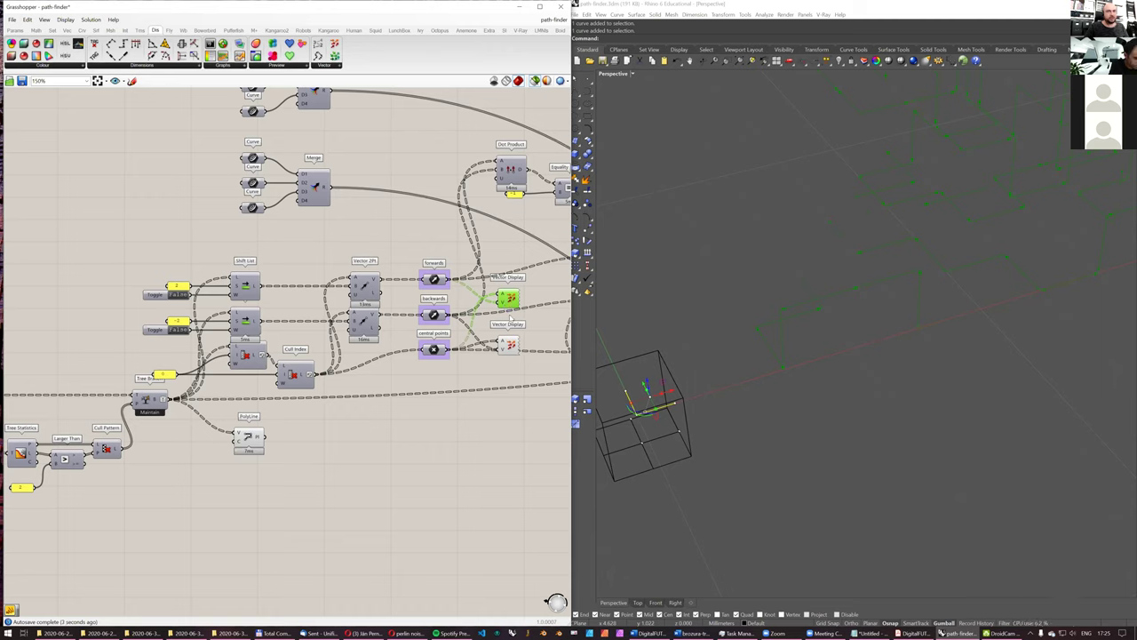
pyautogui.click(509, 346)
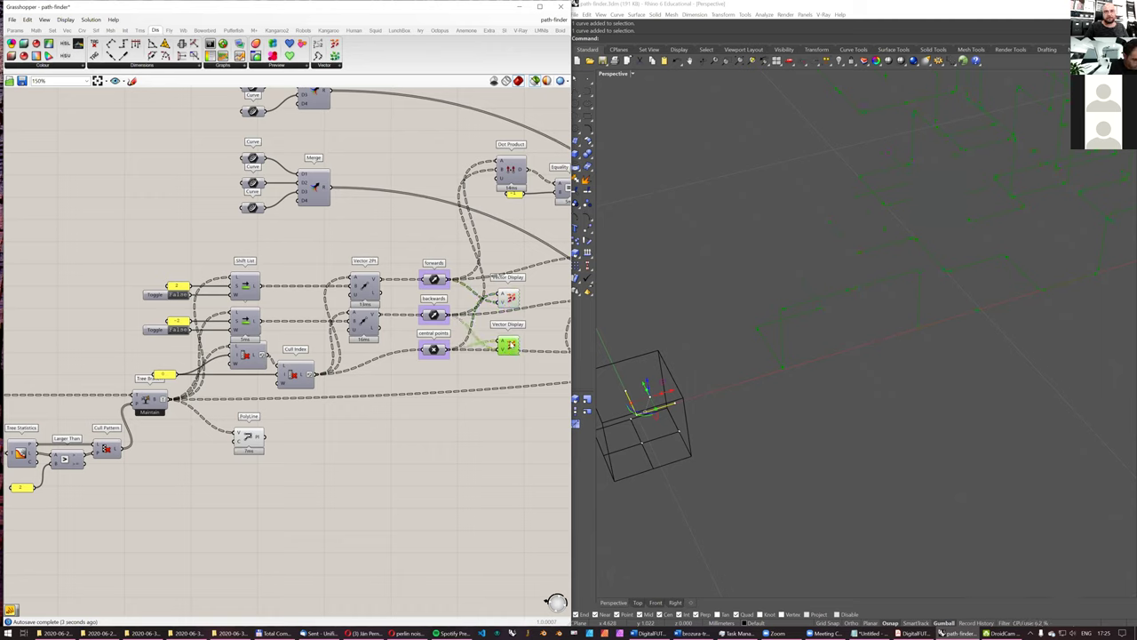
pyautogui.click(514, 300)
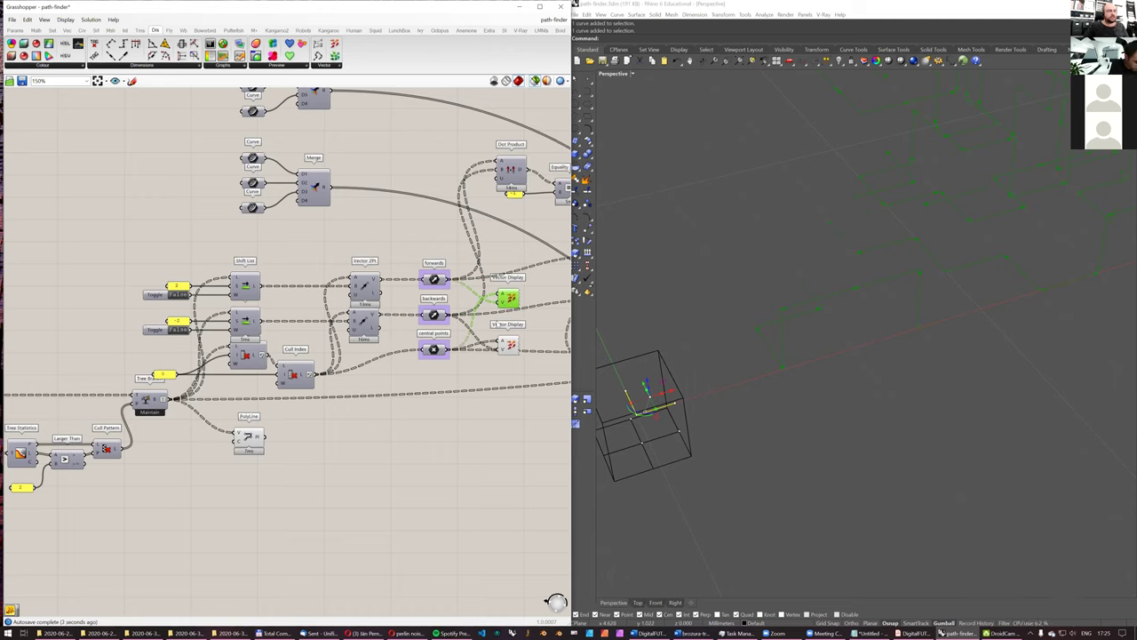
# Step: Select both Vector Display components and delete them
pyautogui.moveTo(510, 255); pyautogui.dragTo(470, 258, button='right')
pyautogui.click(498, 375)
pyautogui.moveTo(447, 264); pyautogui.dragTo(488, 355)
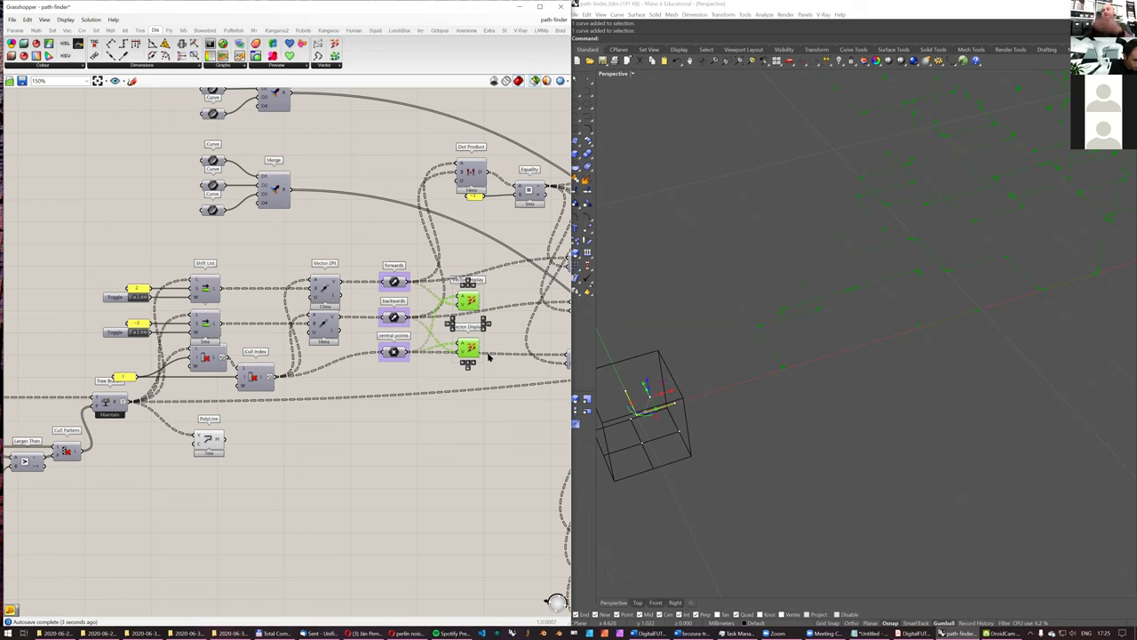
pyautogui.press('Delete')
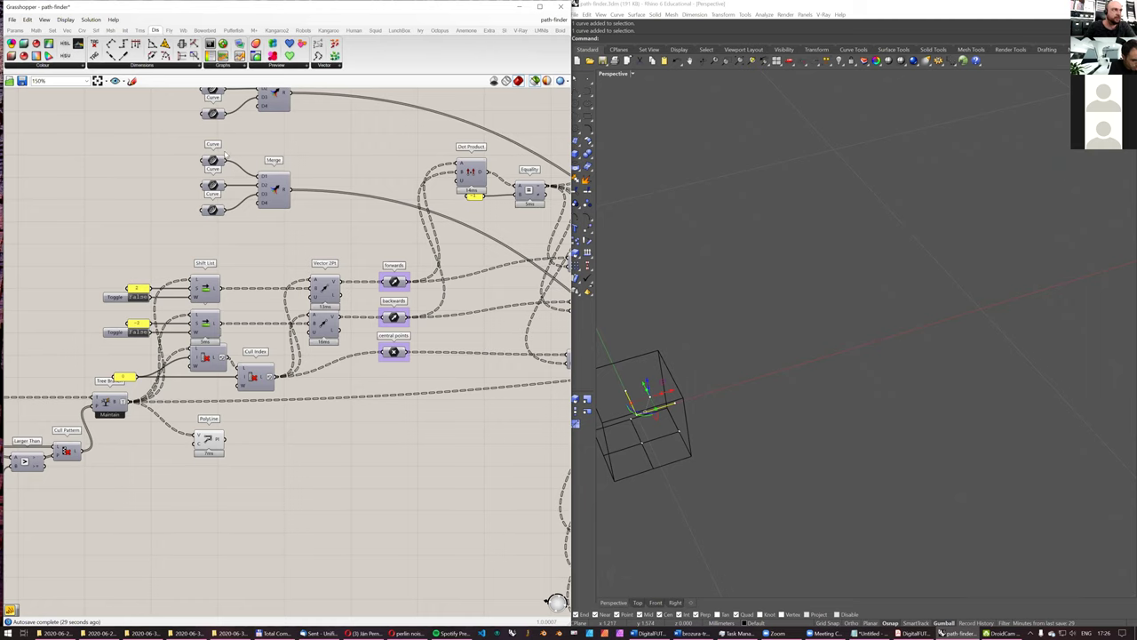
# Step: Preview the first Curve parameter of the upper Merge and that of the lower Merge, comparing their curves inside the cube
pyautogui.moveTo(214, 123); pyautogui.dragTo(214, 175, button='right')
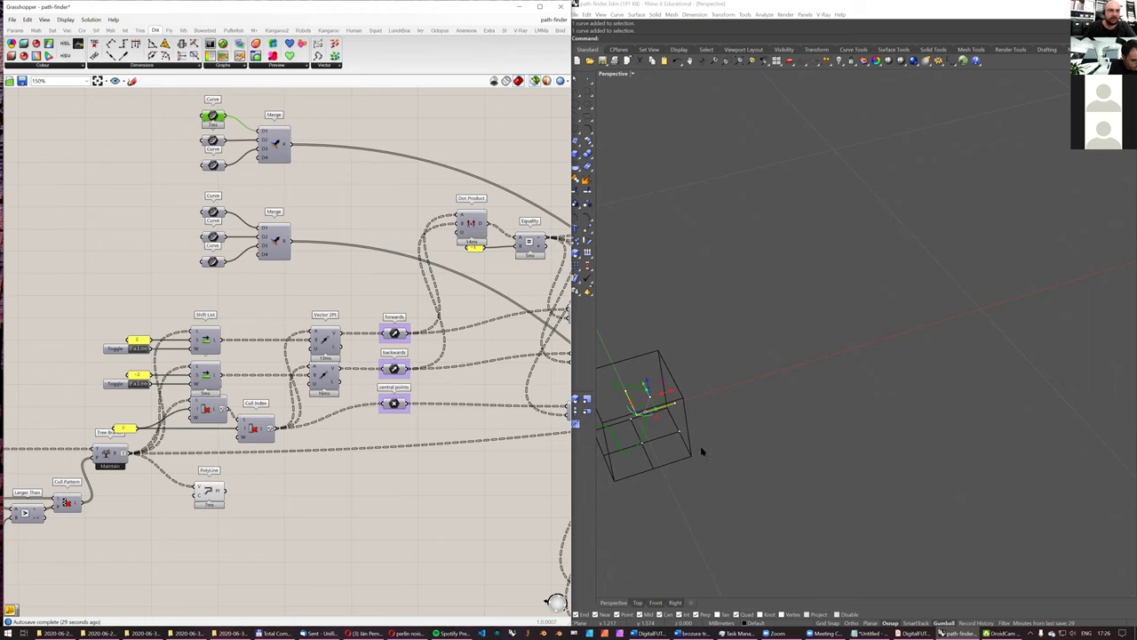
pyautogui.click(754, 423)
pyautogui.moveTo(699, 411)
pyautogui.mouseDown(button='right')
pyautogui.moveTo(724, 405)
pyautogui.moveTo(685, 393)
pyautogui.mouseUp(button='right')
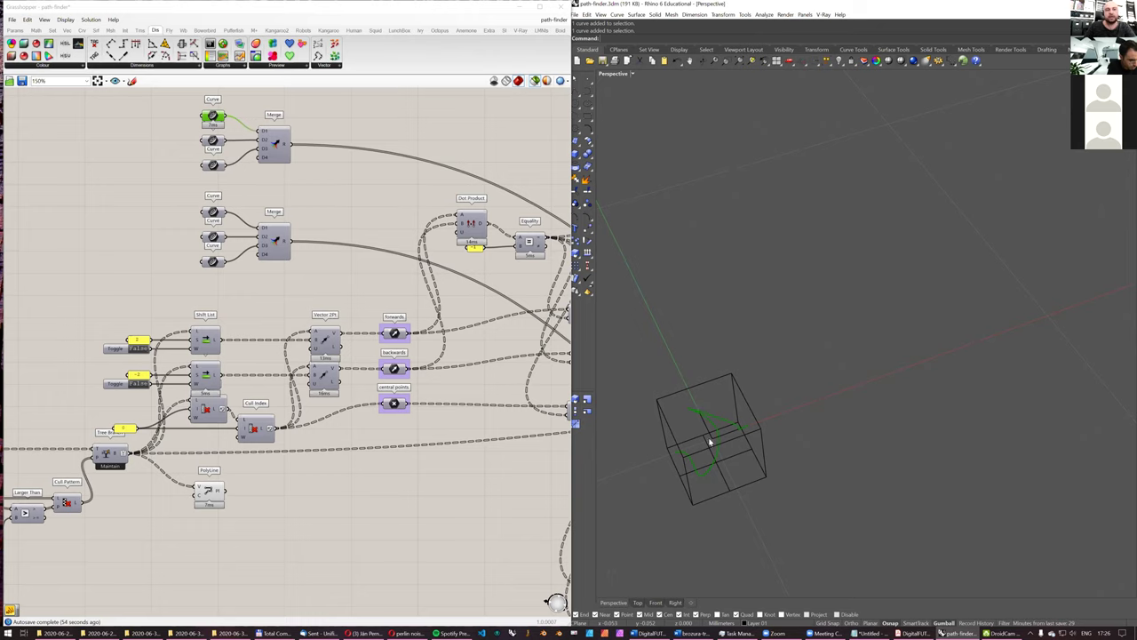
pyautogui.click(213, 214)
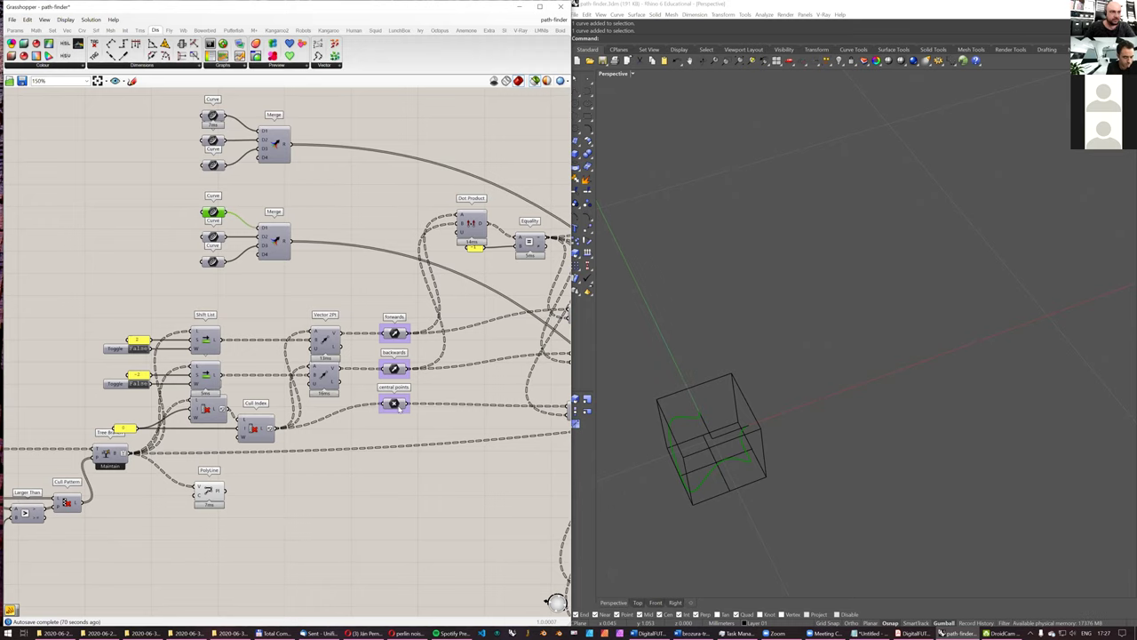
# Step: Preview the corner x direction, corner y direction and corner segments parameters that feed the lower Construct Plane
pyautogui.moveTo(418, 286); pyautogui.dragTo(271, 213, button='right')
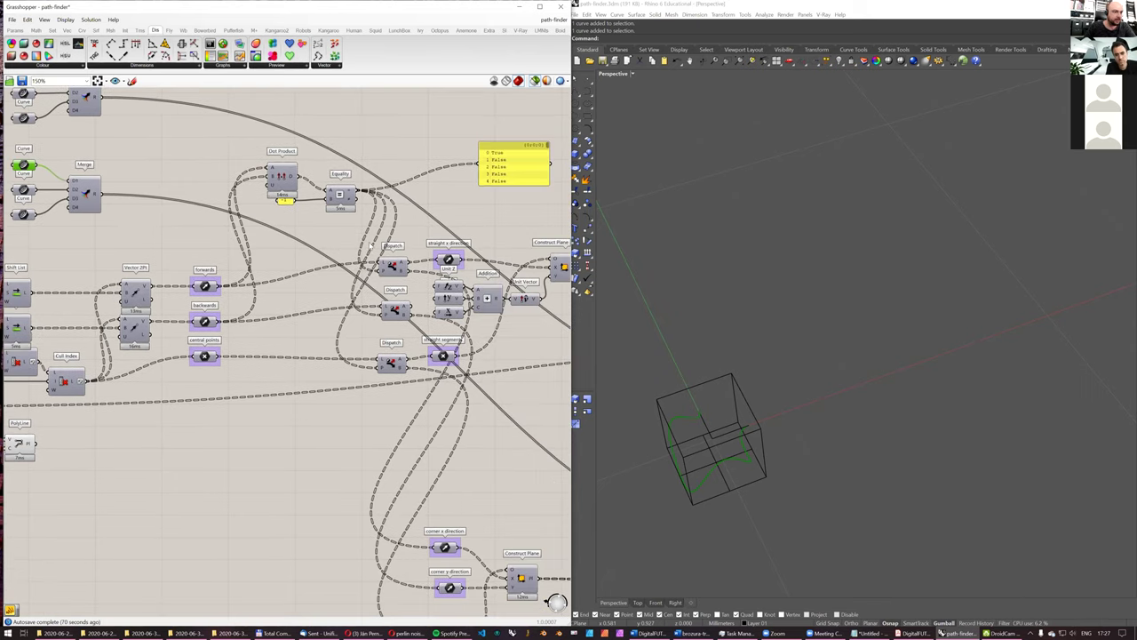
pyautogui.moveTo(550, 498); pyautogui.dragTo(459, 435, button='right')
pyautogui.moveTo(432, 518); pyautogui.dragTo(372, 442, button='right')
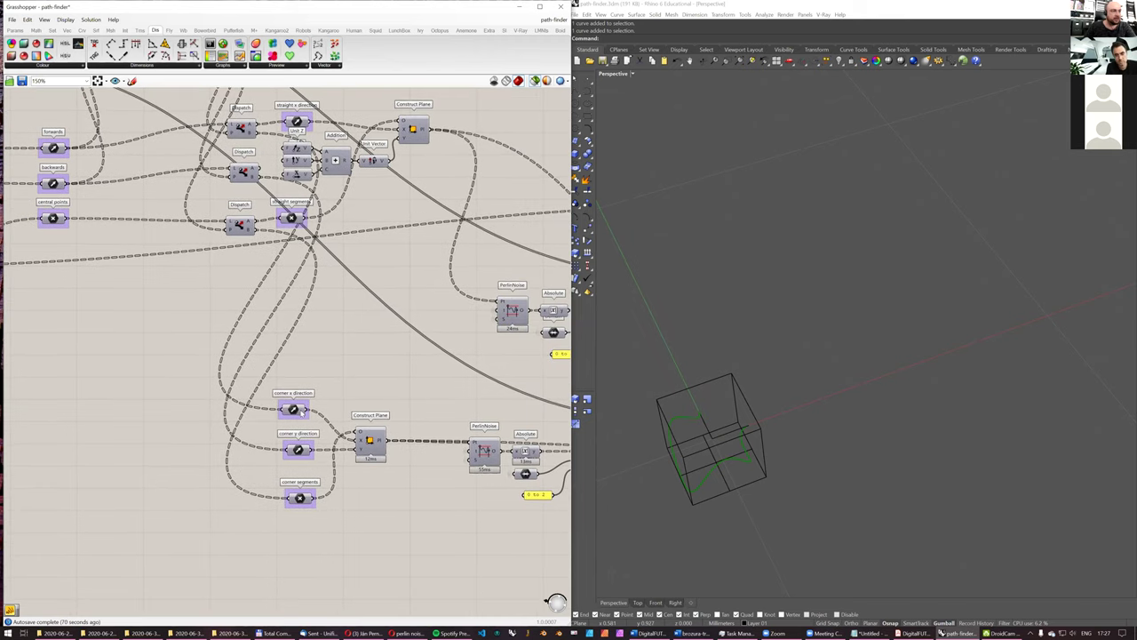
pyautogui.click(293, 409)
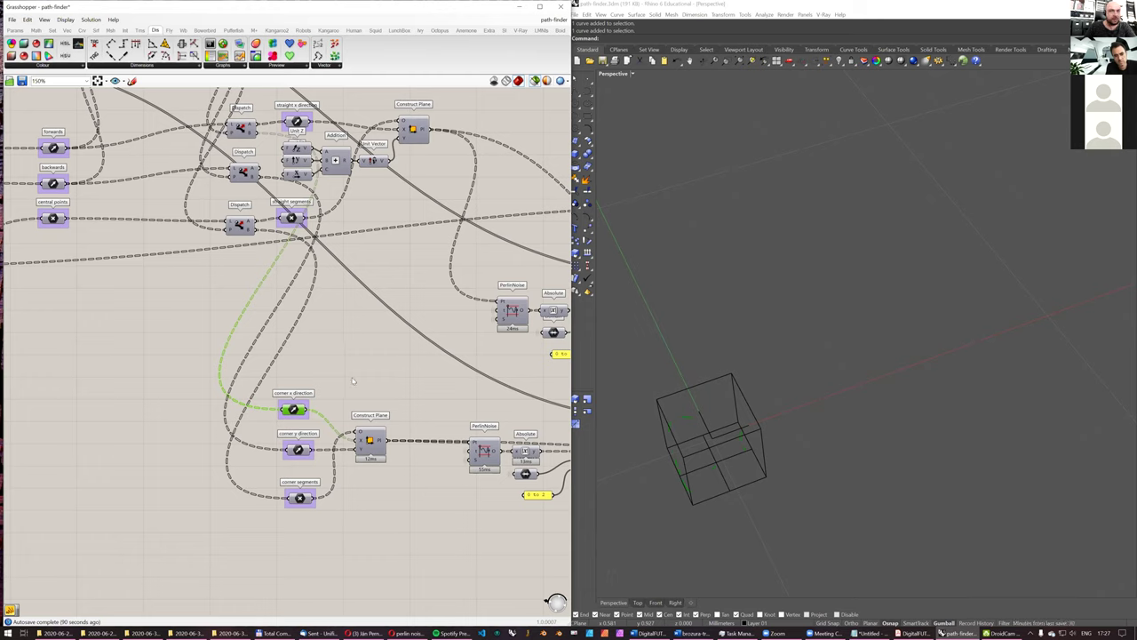
pyautogui.click(304, 502)
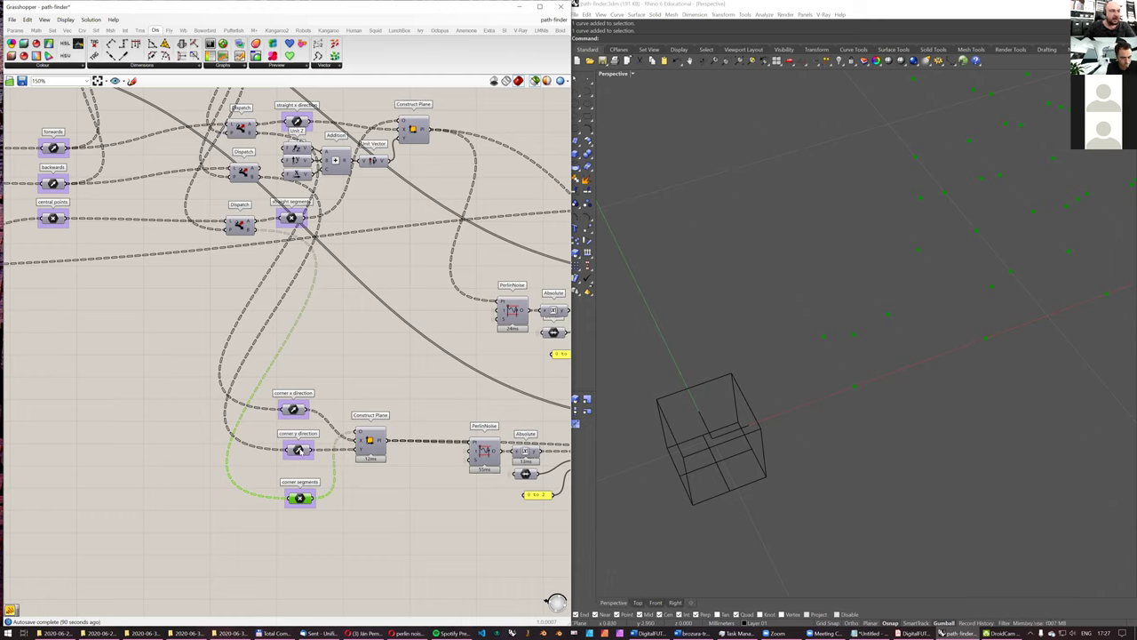
pyautogui.keyDown('shift'); pyautogui.click(300, 450); pyautogui.keyUp('shift')
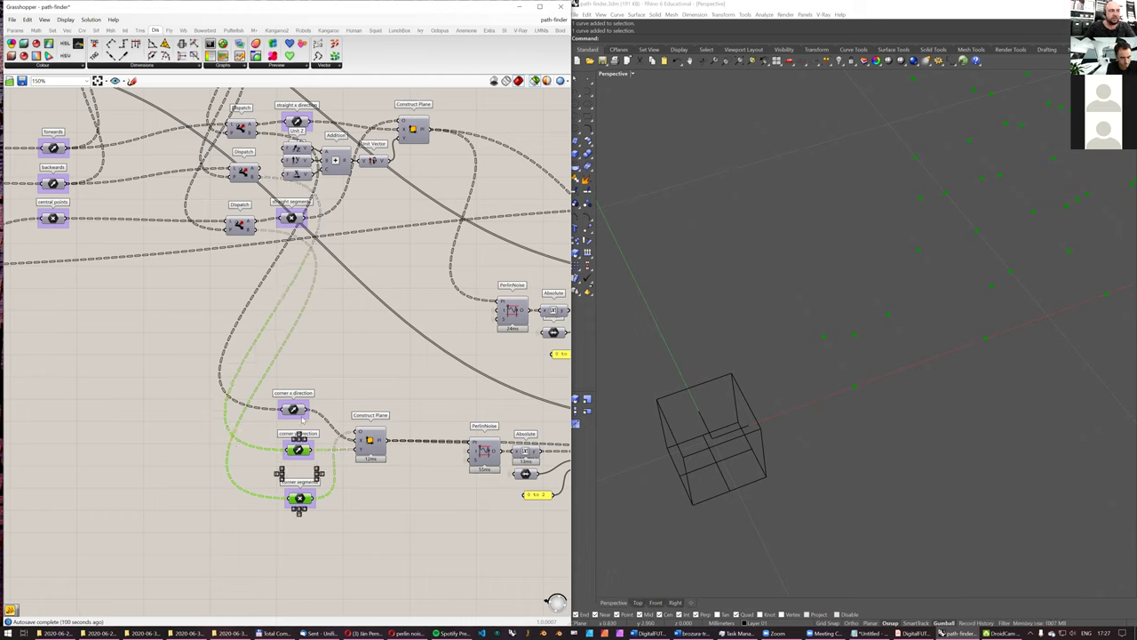
pyautogui.keyDown('shift'); pyautogui.click(301, 414); pyautogui.keyUp('shift')
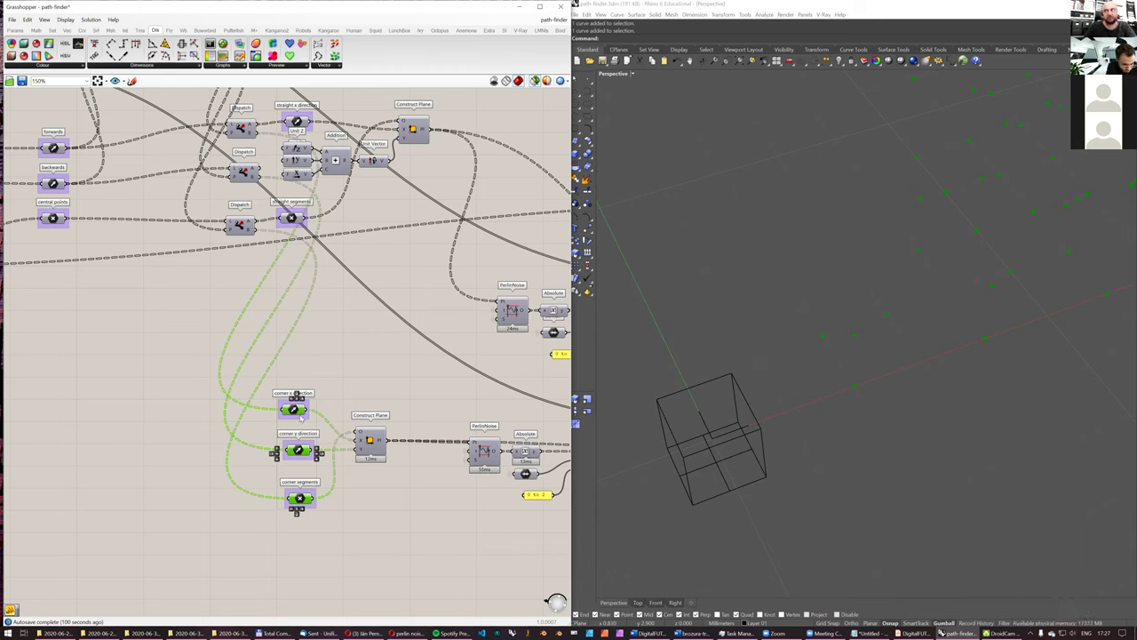
# Step: Preview the Construct Plane of the corner segments and reduce the preview plane size to examine the planes along the paths
pyautogui.click(376, 446)
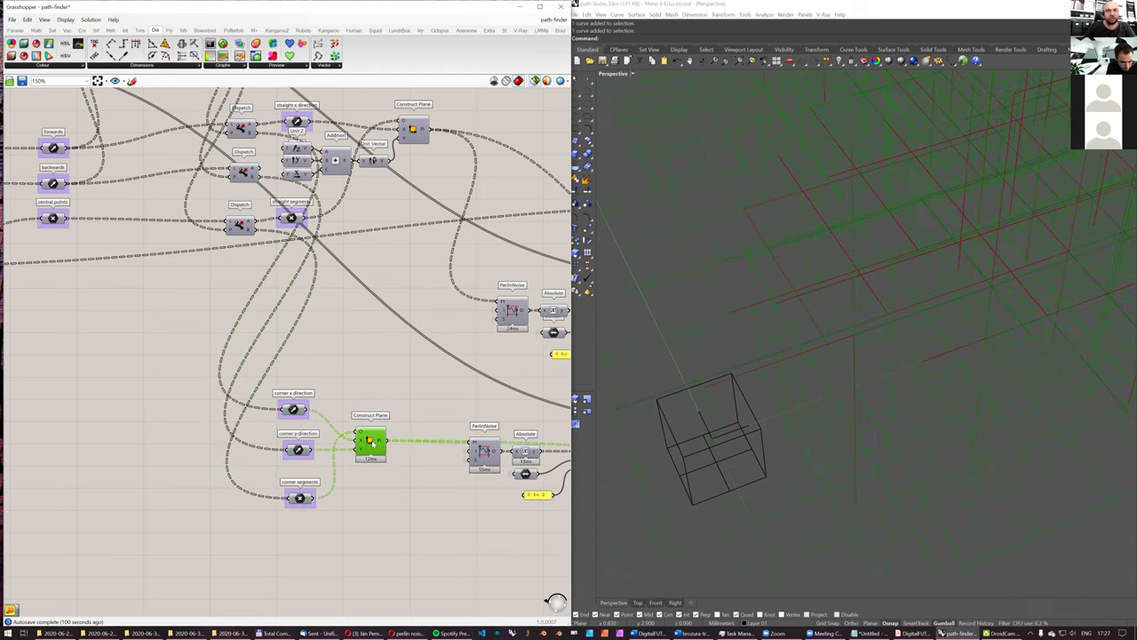
pyautogui.moveTo(834, 339); pyautogui.dragTo(880, 302, button='right')
pyautogui.click(69, 20)
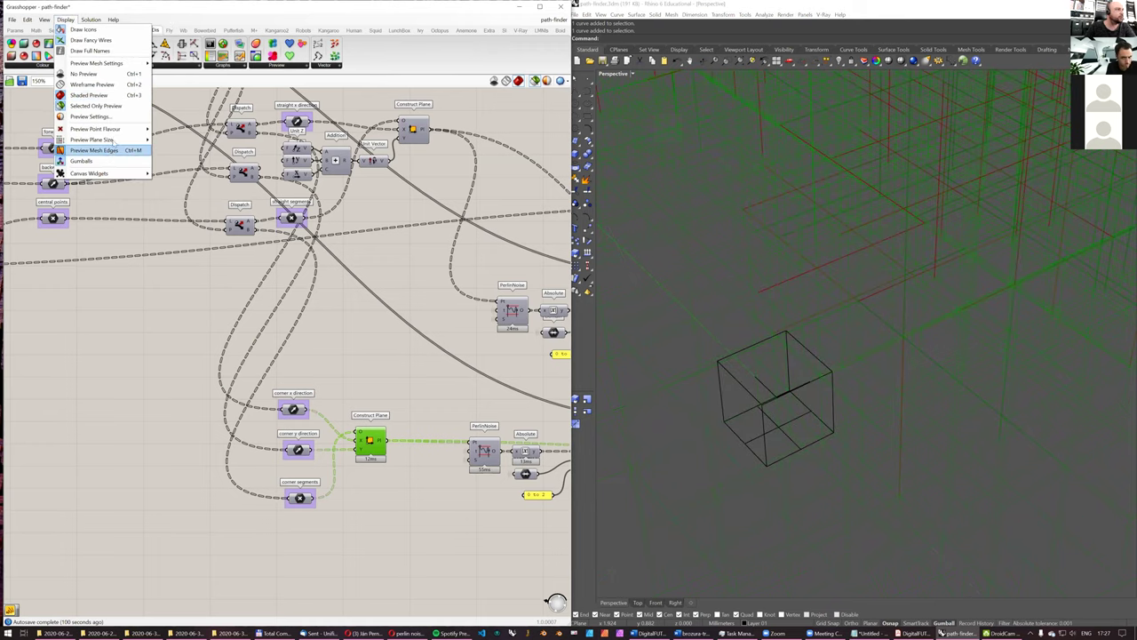
pyautogui.moveTo(113, 141)
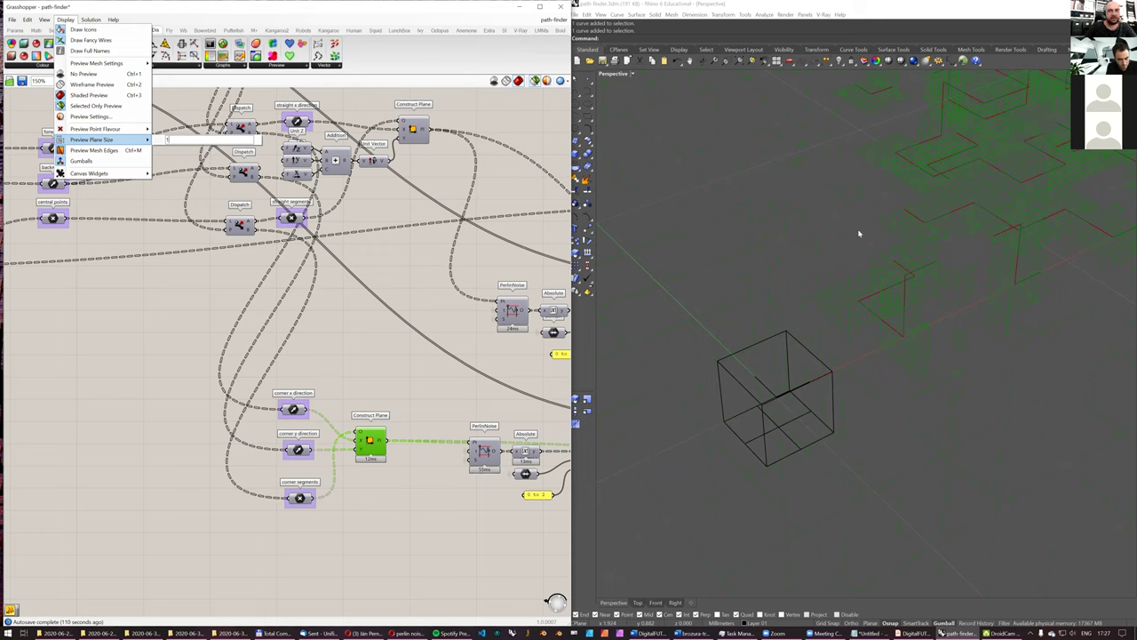
pyautogui.click(886, 289)
pyautogui.keyDown('shift'); pyautogui.moveTo(885, 285); pyautogui.dragTo(744, 335, button='right'); pyautogui.keyUp('shift')
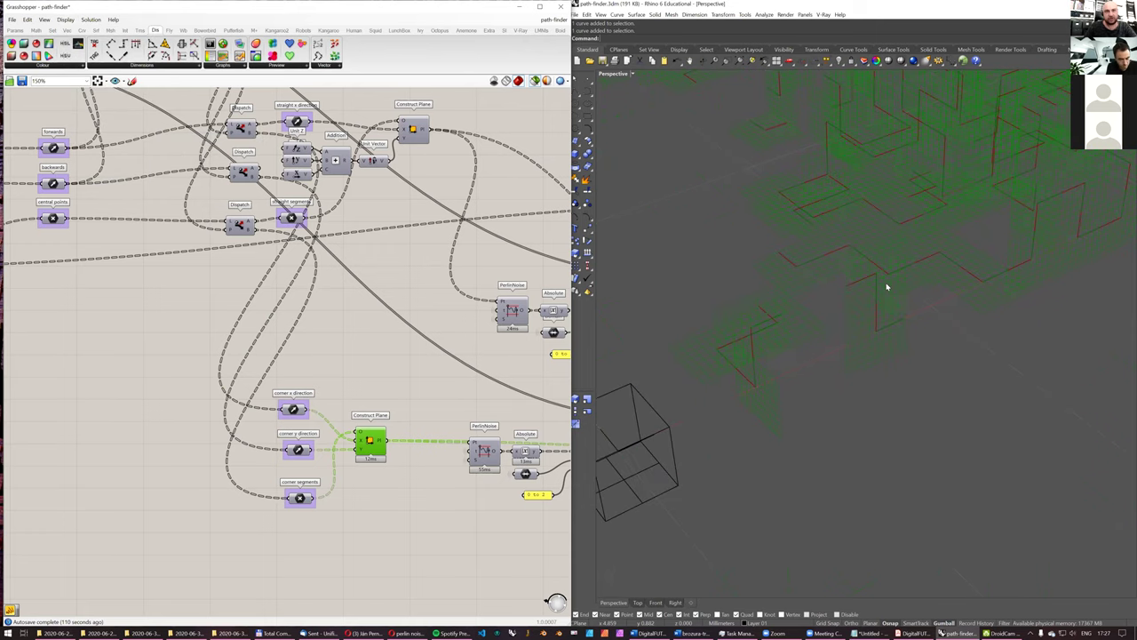
# Step: Set the preview plane size to 0.5
pyautogui.click(65, 19)
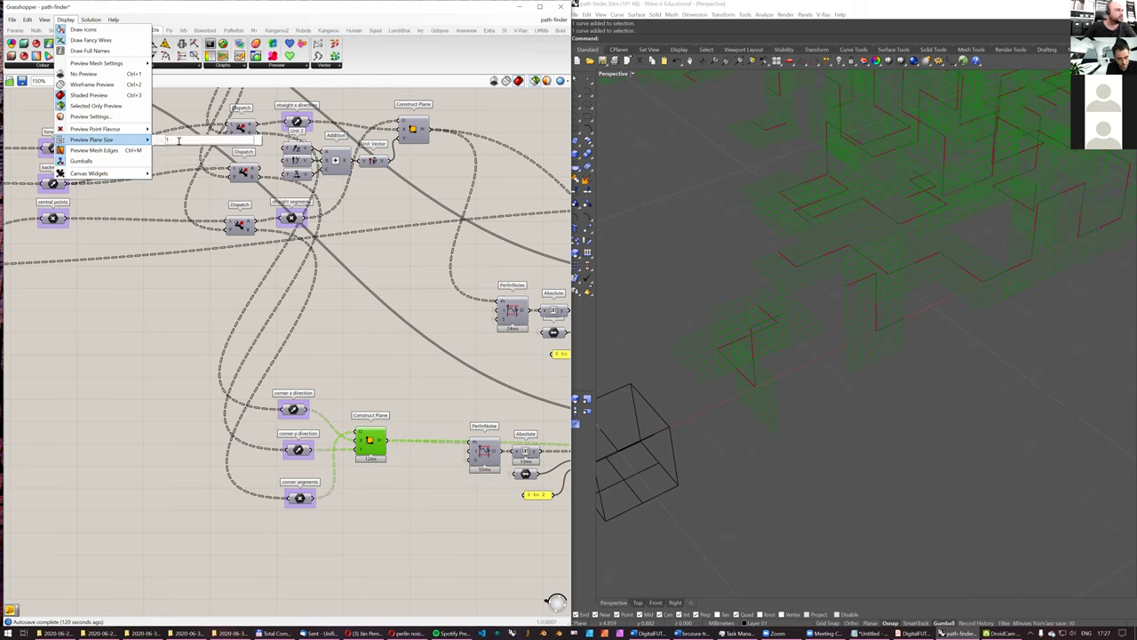
pyautogui.press('BackSpace')
pyautogui.write('0.5')
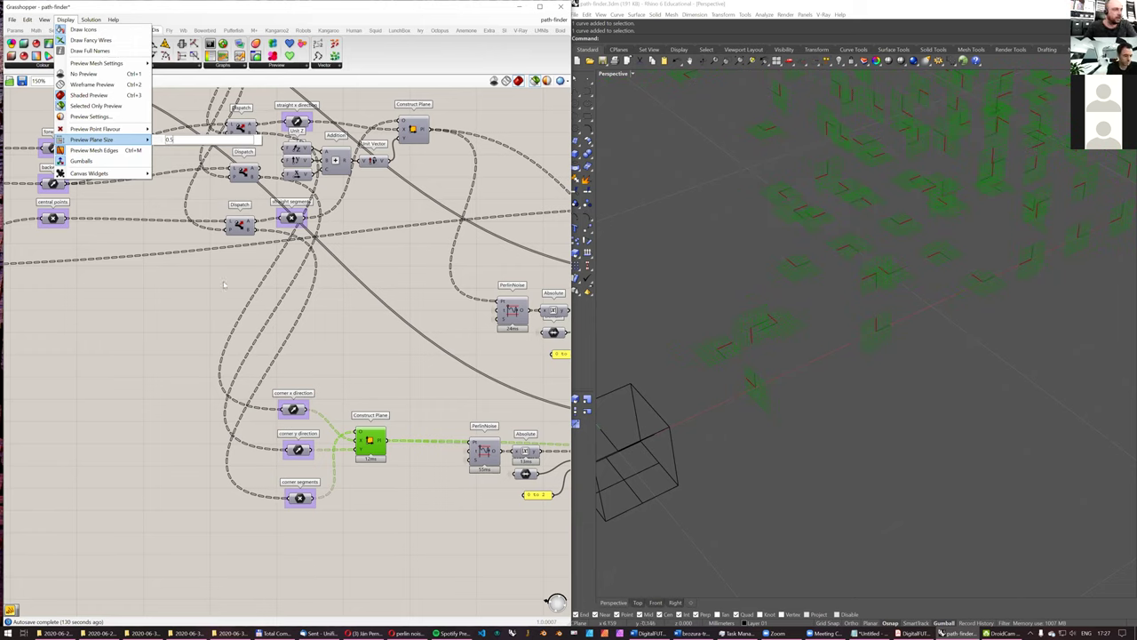
pyautogui.click(156, 285)
# Step: Preview the PolyLine together with the corner Construct Plane to compare the paths with the corner planes
pyautogui.moveTo(143, 292); pyautogui.dragTo(325, 272, button='right')
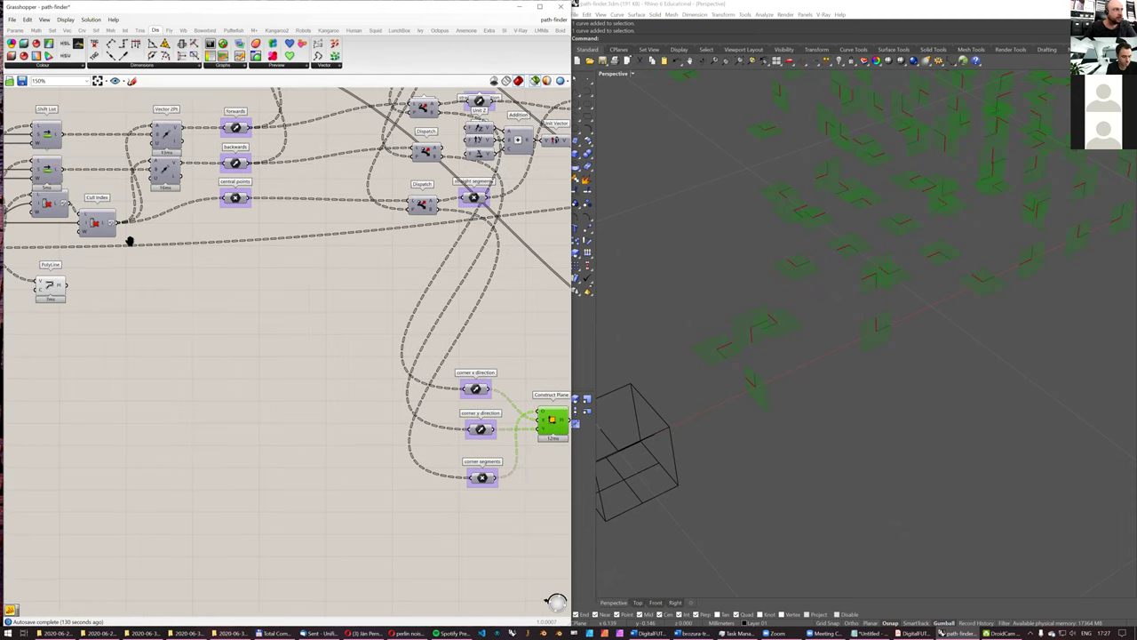
pyautogui.click(56, 287)
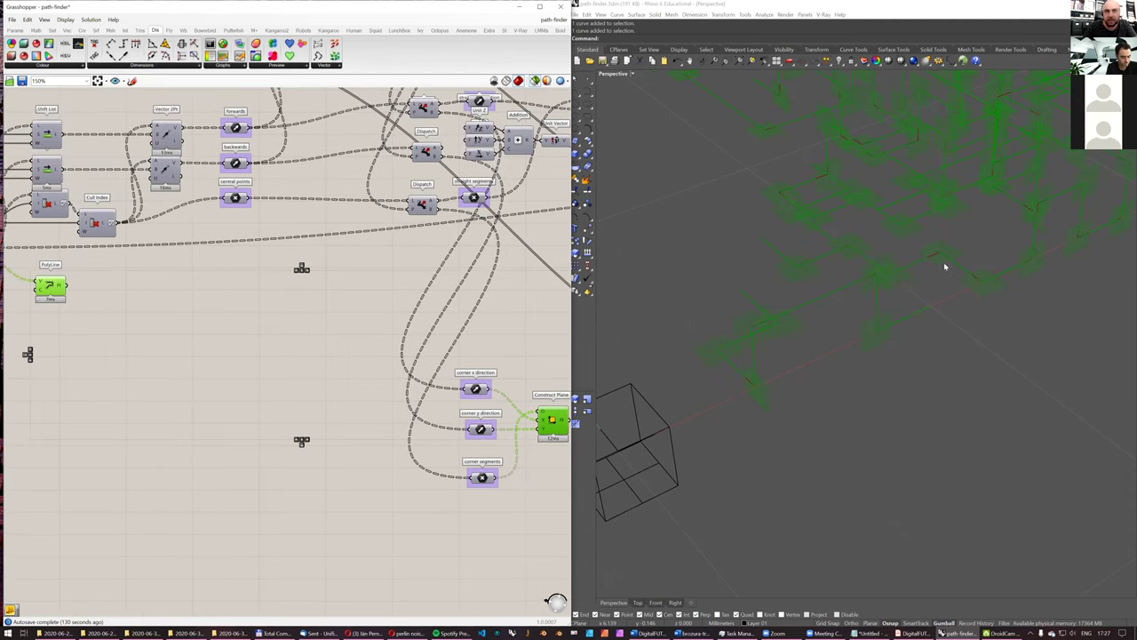
pyautogui.moveTo(1033, 226); pyautogui.dragTo(1027, 222, button='right')
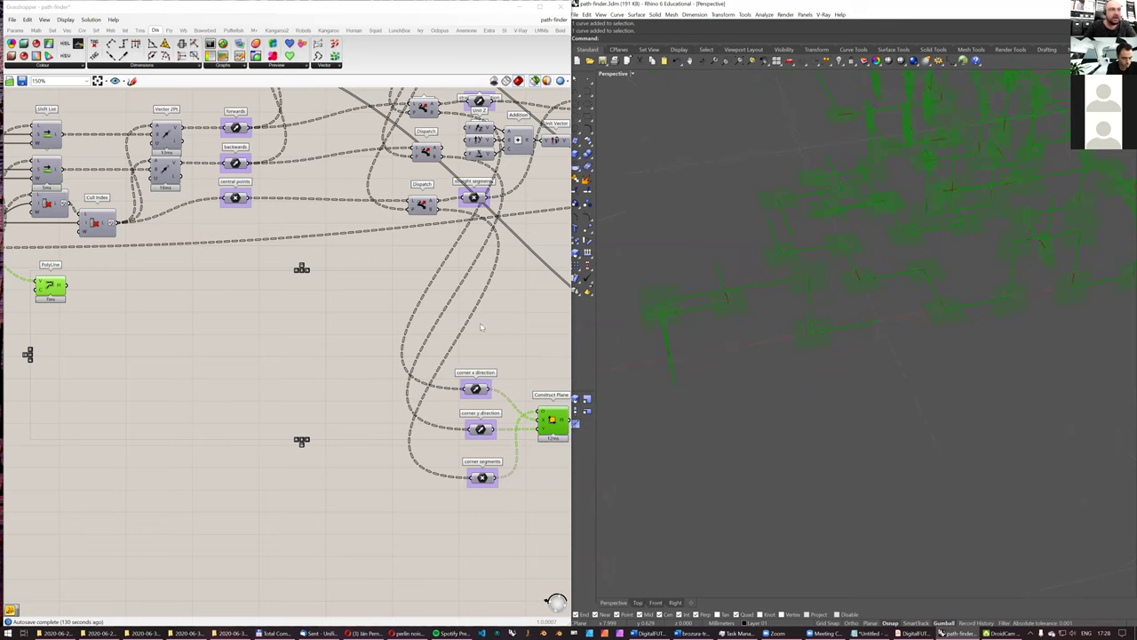
# Step: Preview the curves of the lower Orient and compare them with the planes of the corner Construct Plane
pyautogui.moveTo(441, 320); pyautogui.dragTo(130, 331, button='right')
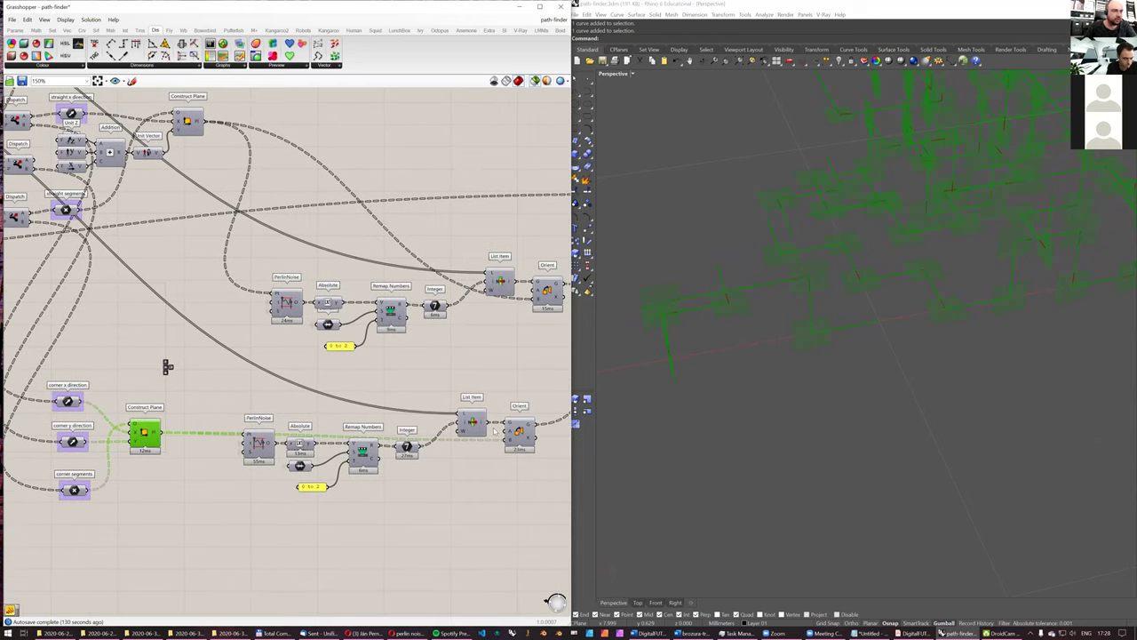
pyautogui.moveTo(522, 433)
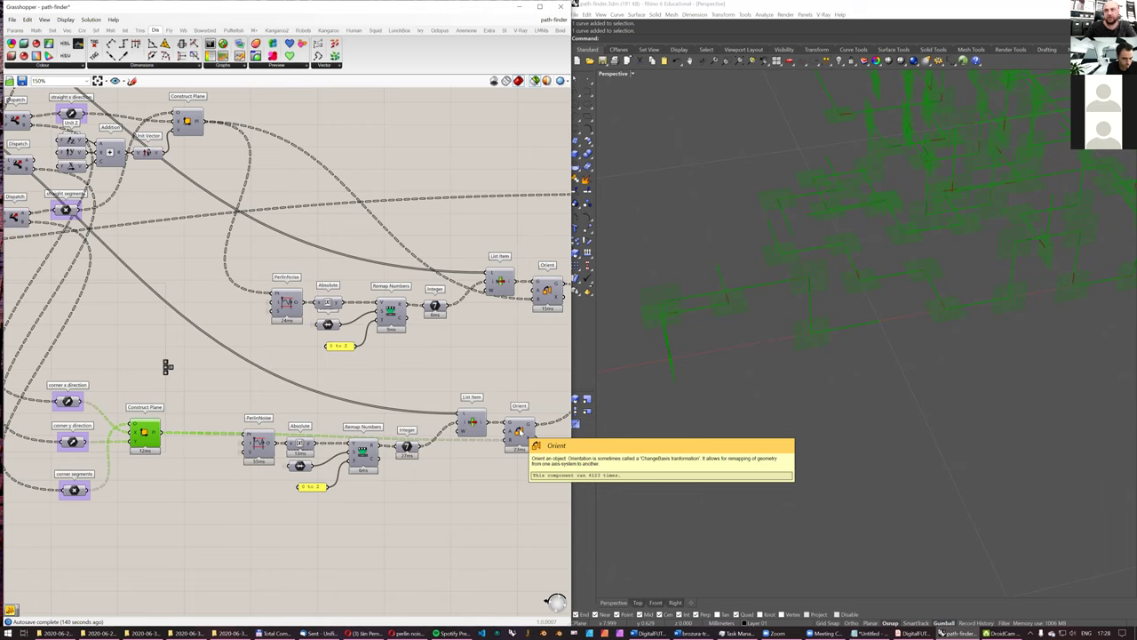
pyautogui.click(520, 433)
pyautogui.moveTo(1007, 303); pyautogui.dragTo(869, 307, button='right')
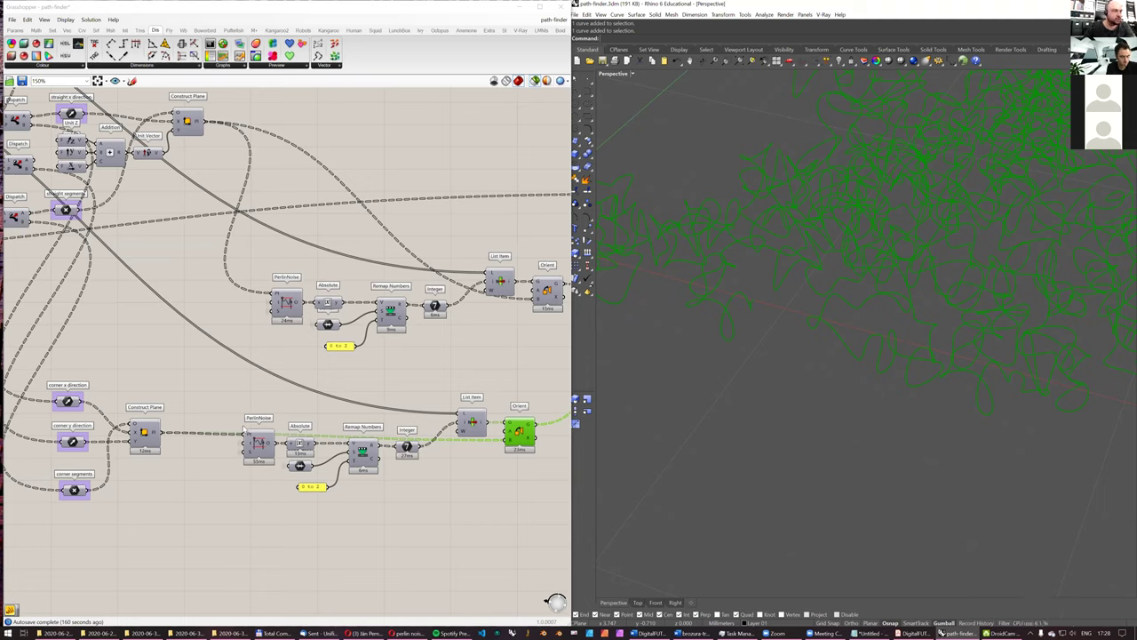
pyautogui.click(146, 432)
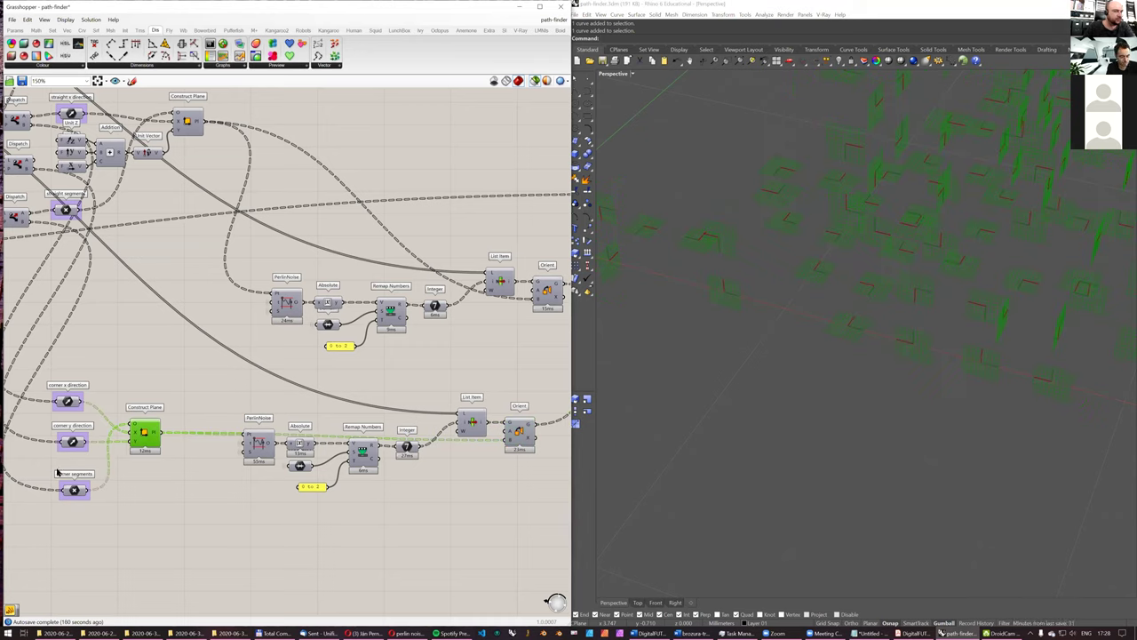
# Step: Read the lower PerlinNoise output in a temporary panel, and delete that panel
pyautogui.click(259, 449)
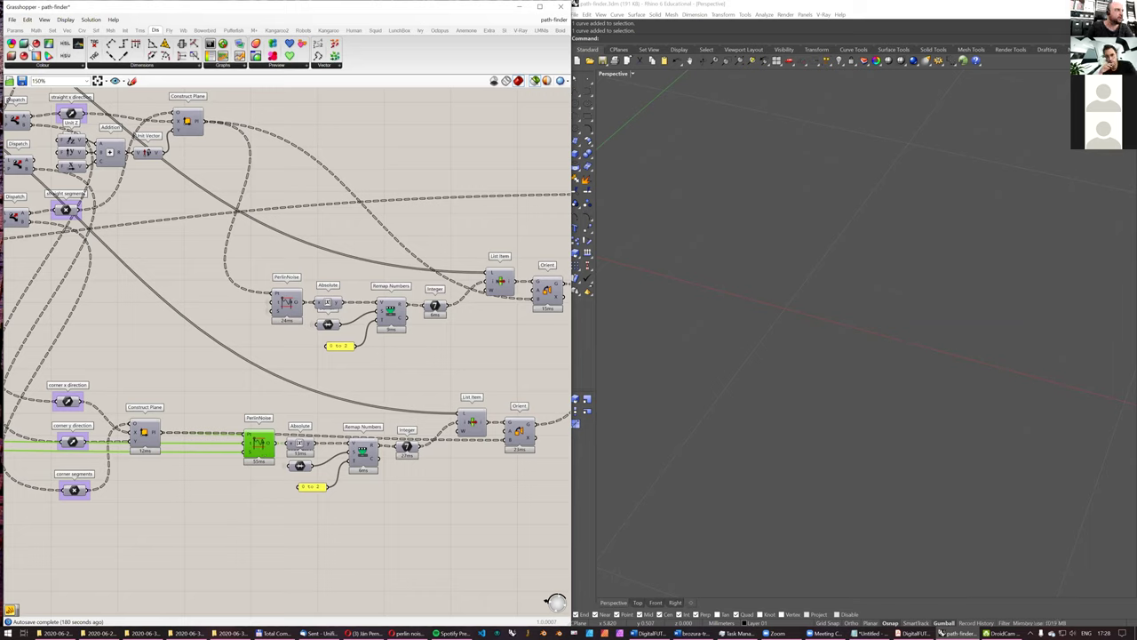
pyautogui.click(14, 30)
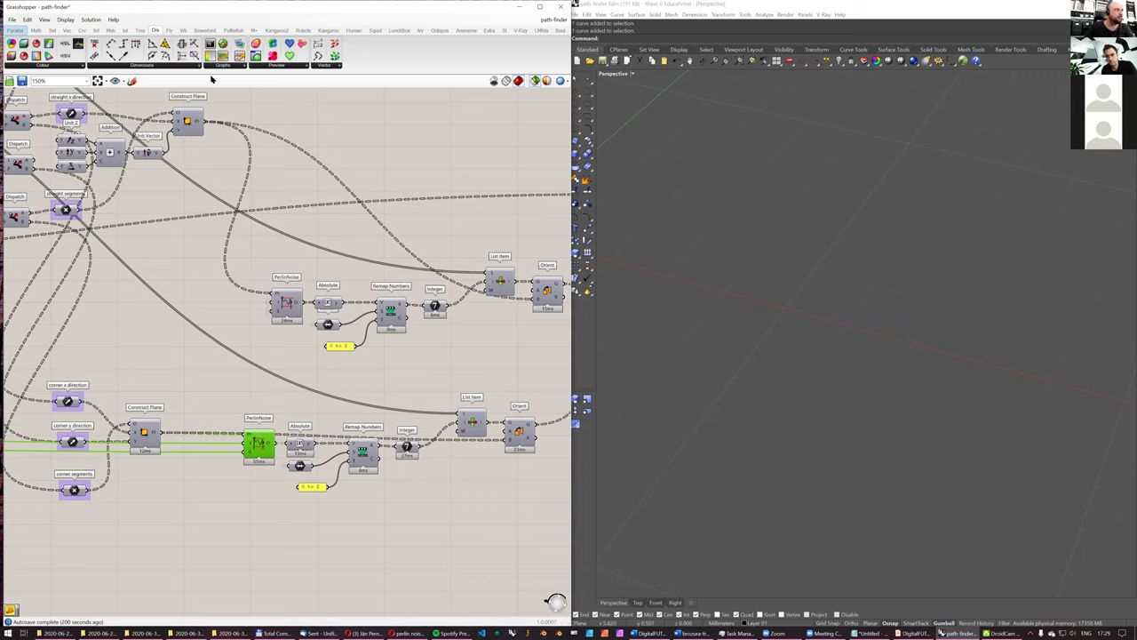
pyautogui.moveTo(305, 333); pyautogui.dragTo(299, 391)
pyautogui.moveTo(276, 445); pyautogui.dragTo(296, 373)
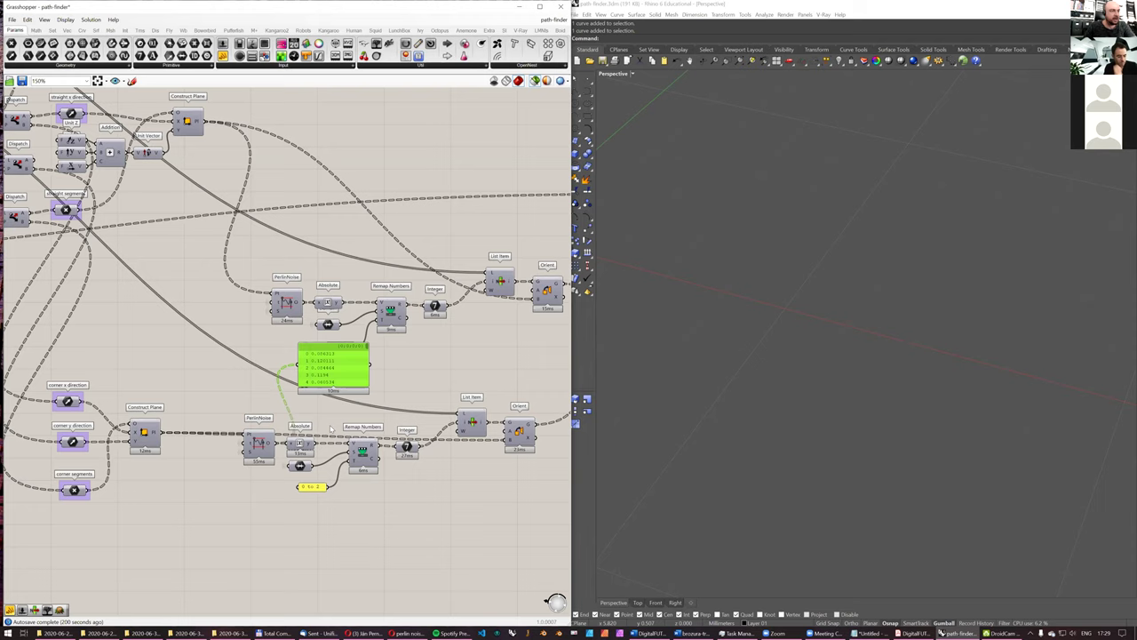
pyautogui.press('Delete')
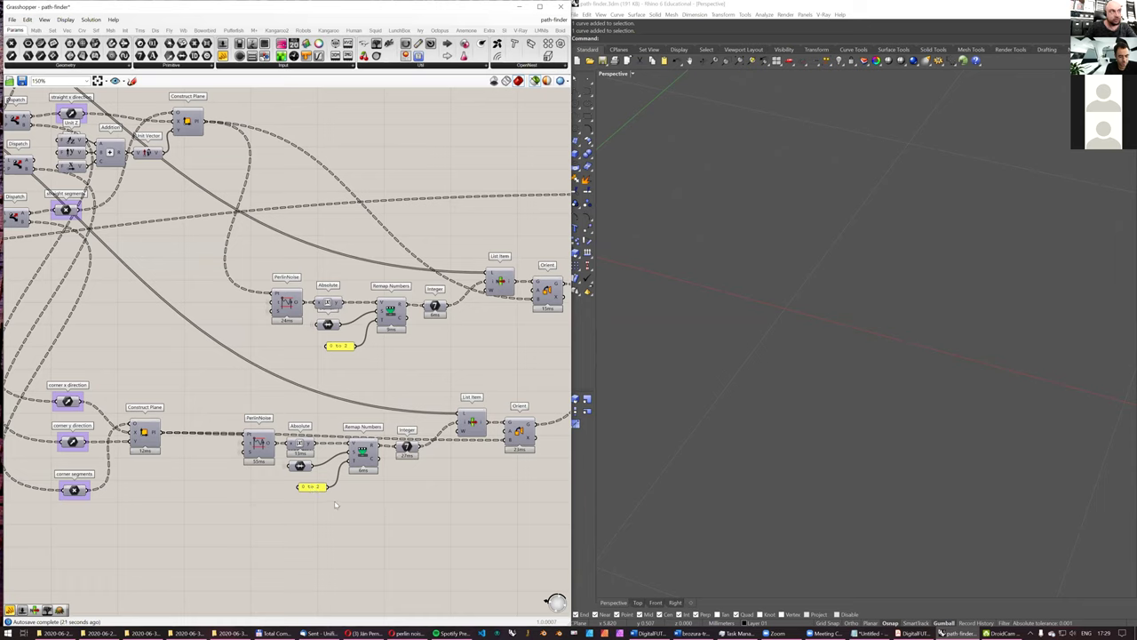
# Step: Attach a panel to the lower Integer parameter, read through its list of indices, and delete the panel
pyautogui.click(224, 56)
pyautogui.click(479, 478)
pyautogui.moveTo(424, 450); pyautogui.dragTo(447, 485)
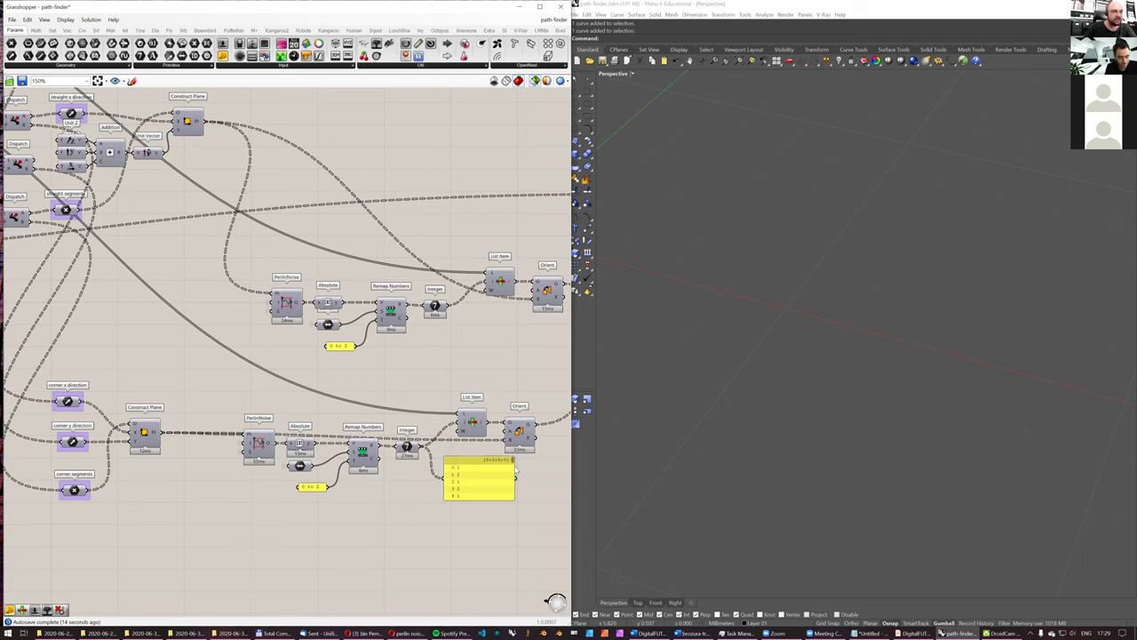
pyautogui.moveTo(513, 461); pyautogui.dragTo(512, 468)
pyautogui.scroll(1, 478, 481)
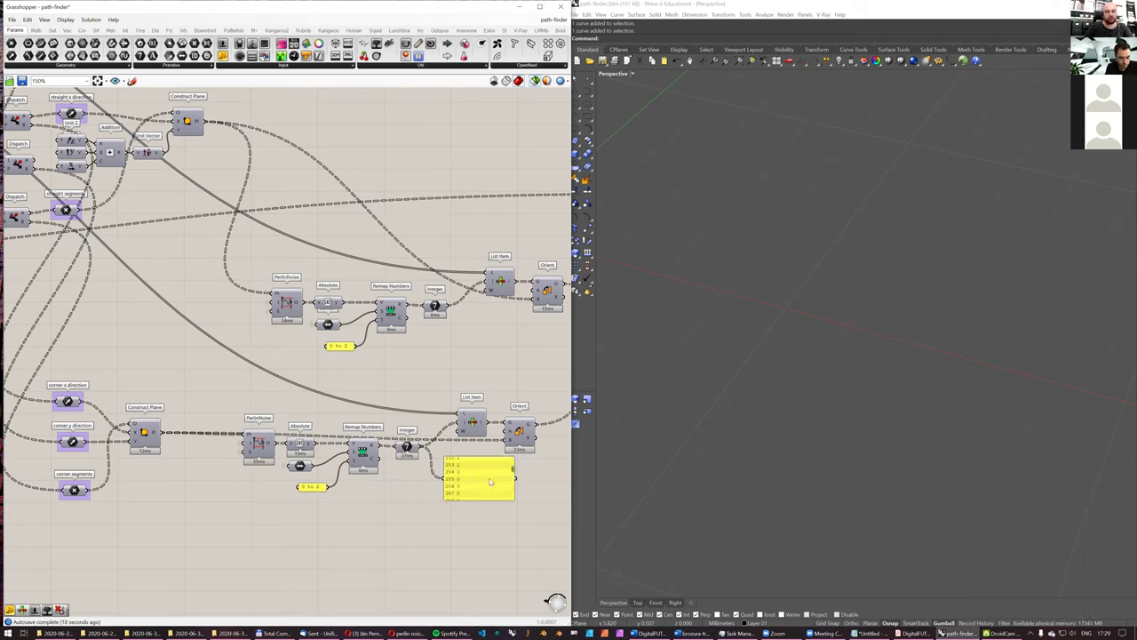
pyautogui.click(490, 482)
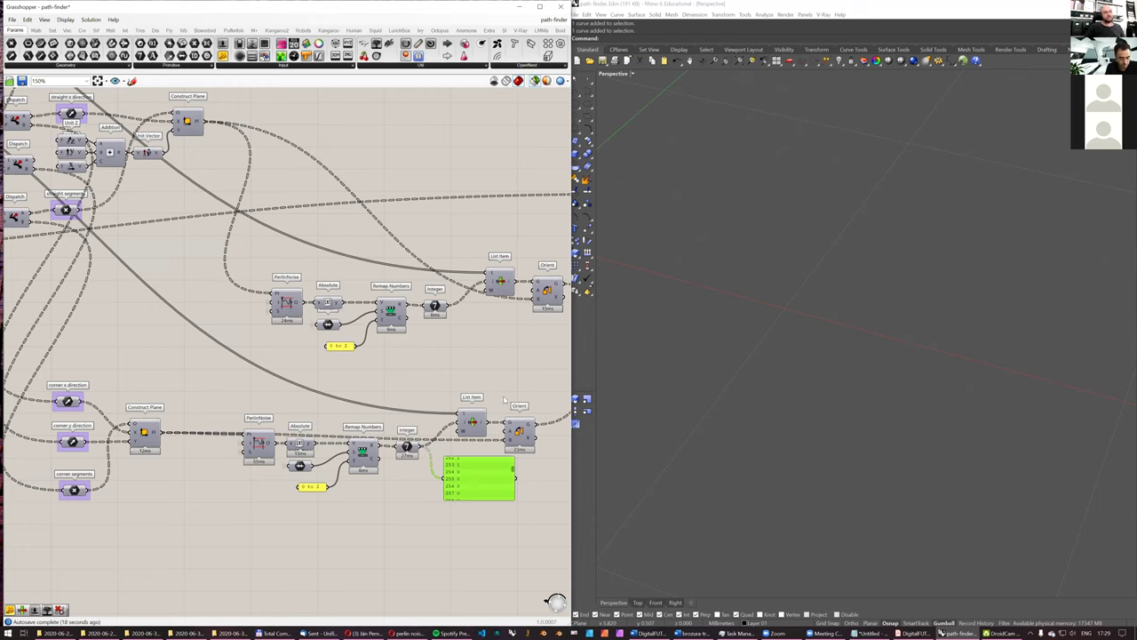
pyautogui.press('Delete')
# Step: Trace the curve input of the lower List Item back to the Merge that supplies its curves
pyautogui.moveTo(388, 422); pyautogui.dragTo(497, 419, button='right')
pyautogui.click(516, 416)
pyautogui.moveTo(128, 143); pyautogui.dragTo(325, 282, button='right')
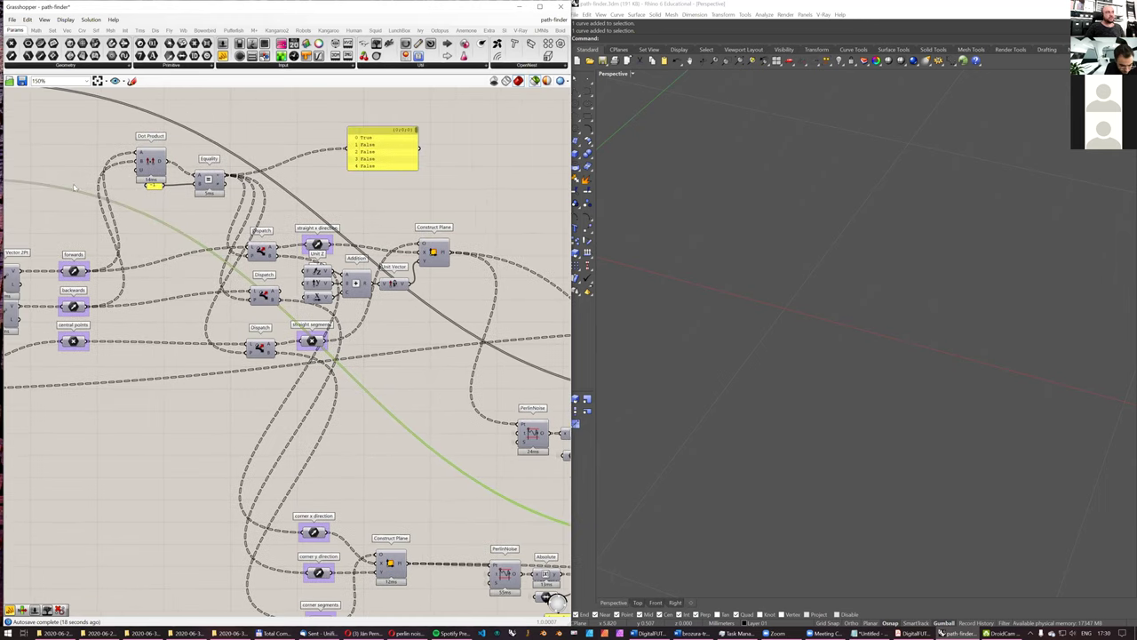
pyautogui.moveTo(74, 172); pyautogui.dragTo(348, 170, button='right')
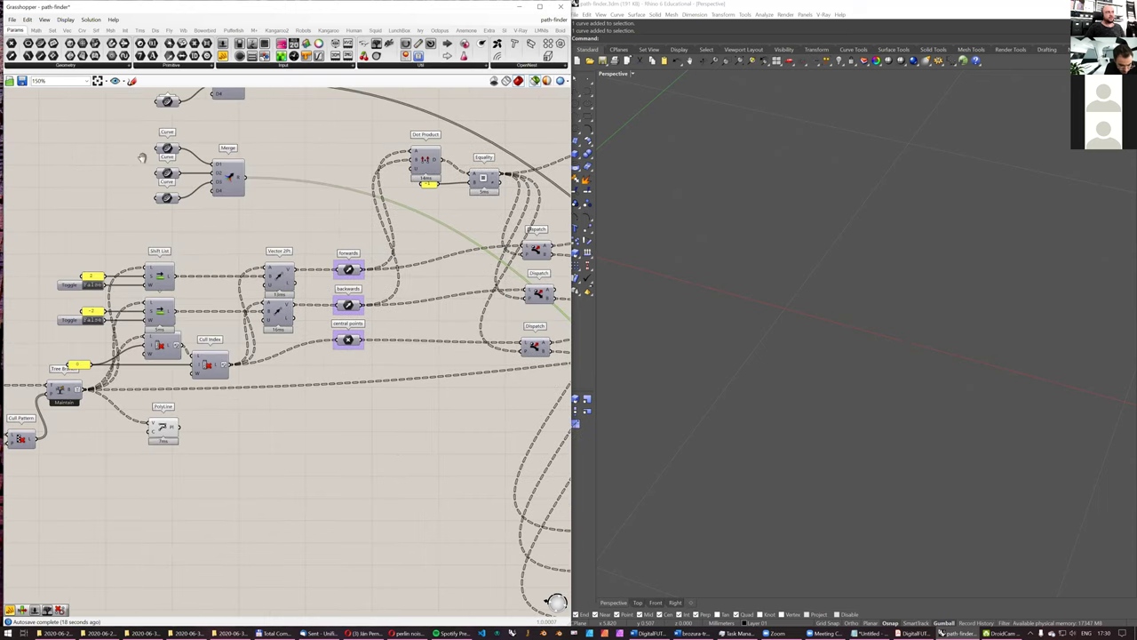
pyautogui.moveTo(539, 420); pyautogui.dragTo(421, 373, button='right')
pyautogui.moveTo(466, 407); pyautogui.dragTo(292, 357, button='right')
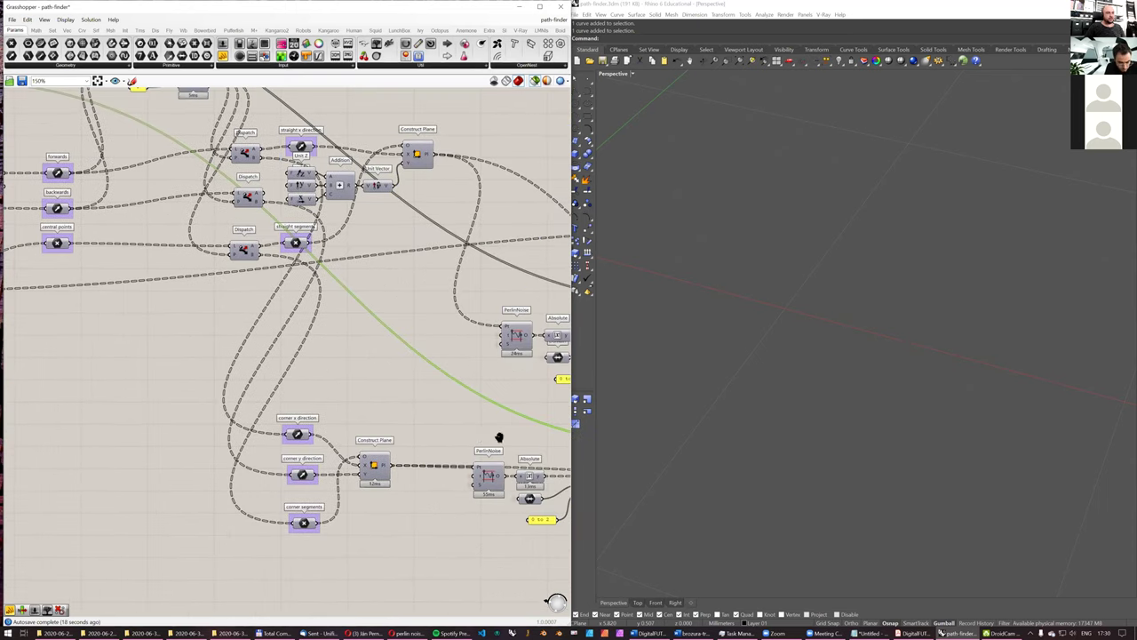
pyautogui.moveTo(500, 438); pyautogui.dragTo(355, 381, button='right')
pyautogui.moveTo(545, 403); pyautogui.dragTo(469, 375, button='right')
# Step: Preview the oriented corner curves of the lower Orient, and the straight curves of the upper Orient
pyautogui.click(517, 381)
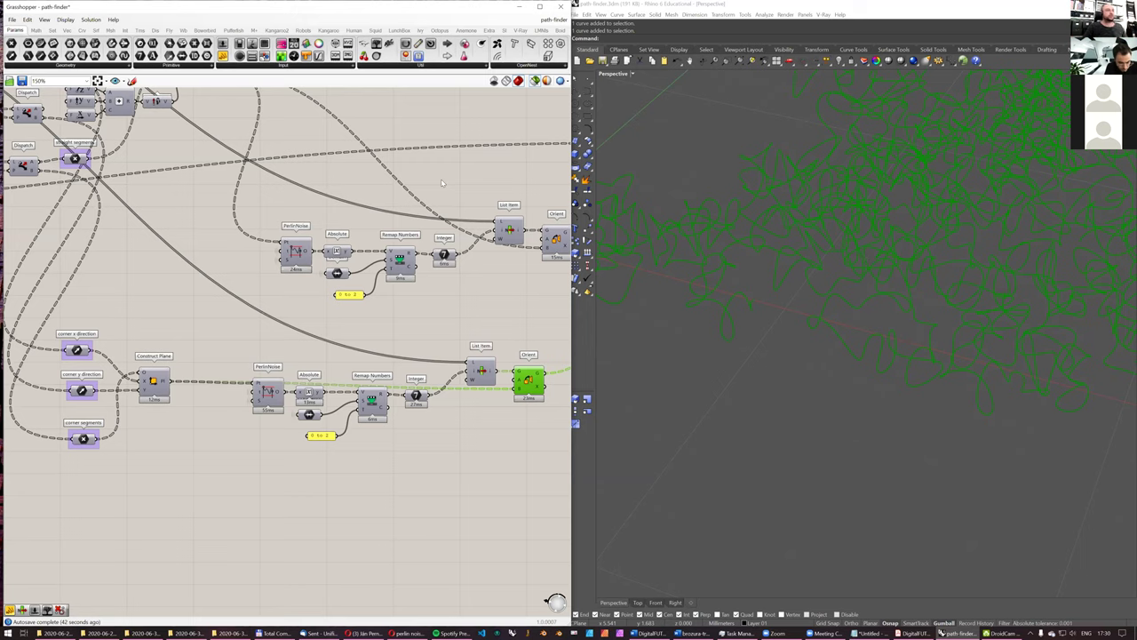
pyautogui.moveTo(325, 181); pyautogui.dragTo(381, 247, button='right')
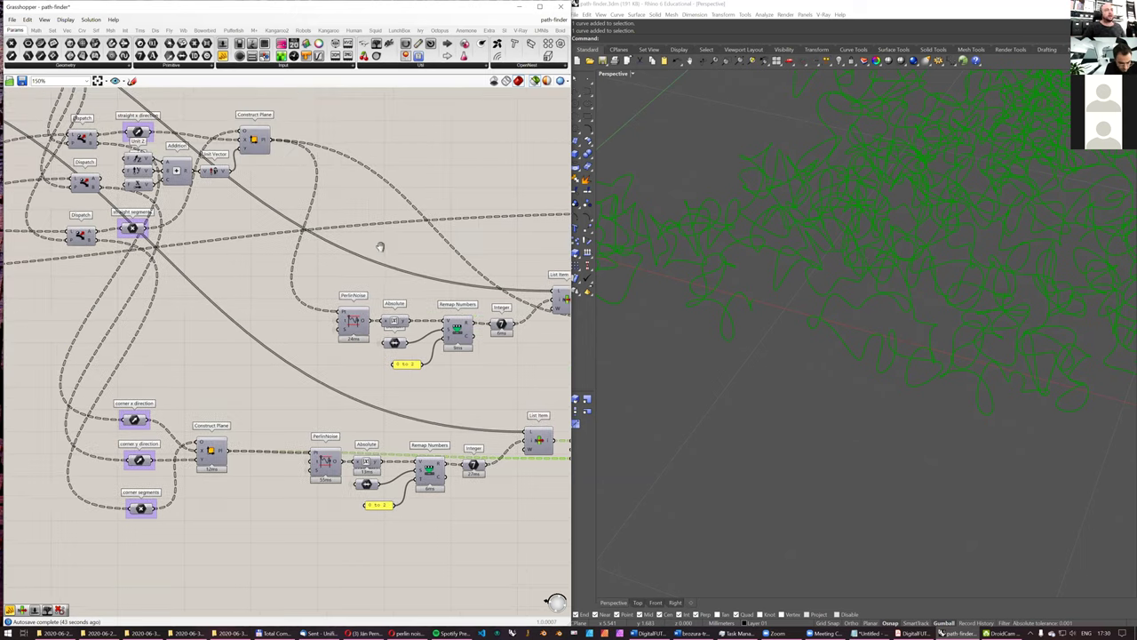
pyautogui.moveTo(486, 271); pyautogui.dragTo(284, 260, button='right')
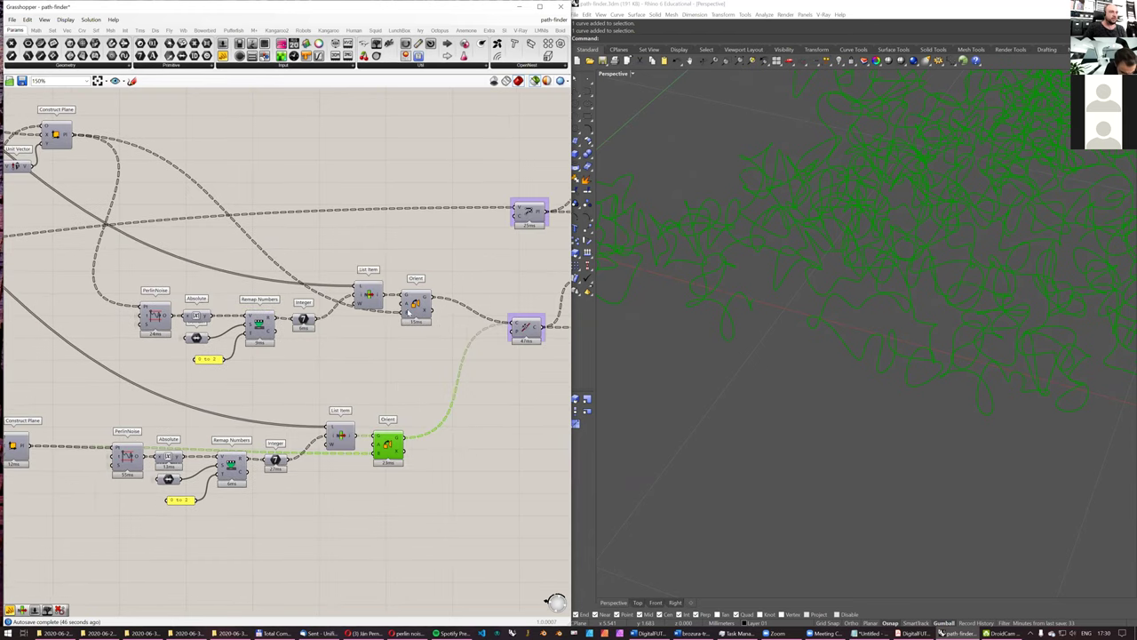
pyautogui.click(415, 306)
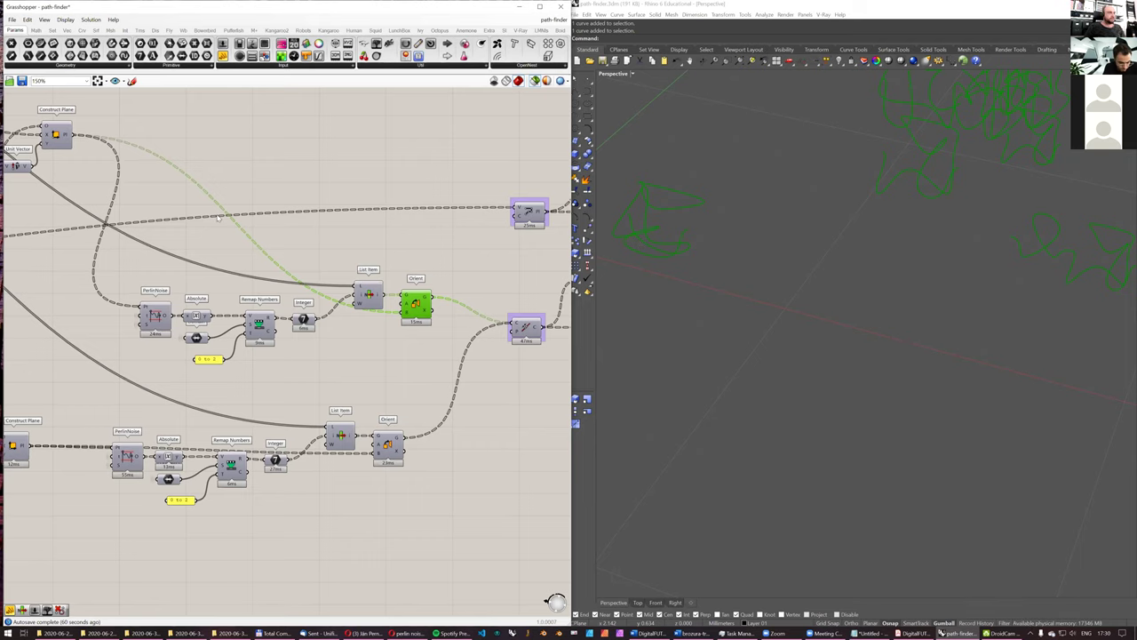
# Step: Move the -1 panel that feeds Equality slightly down, clear of the Dot Product component
pyautogui.moveTo(484, 238); pyautogui.dragTo(521, 236, button='right')
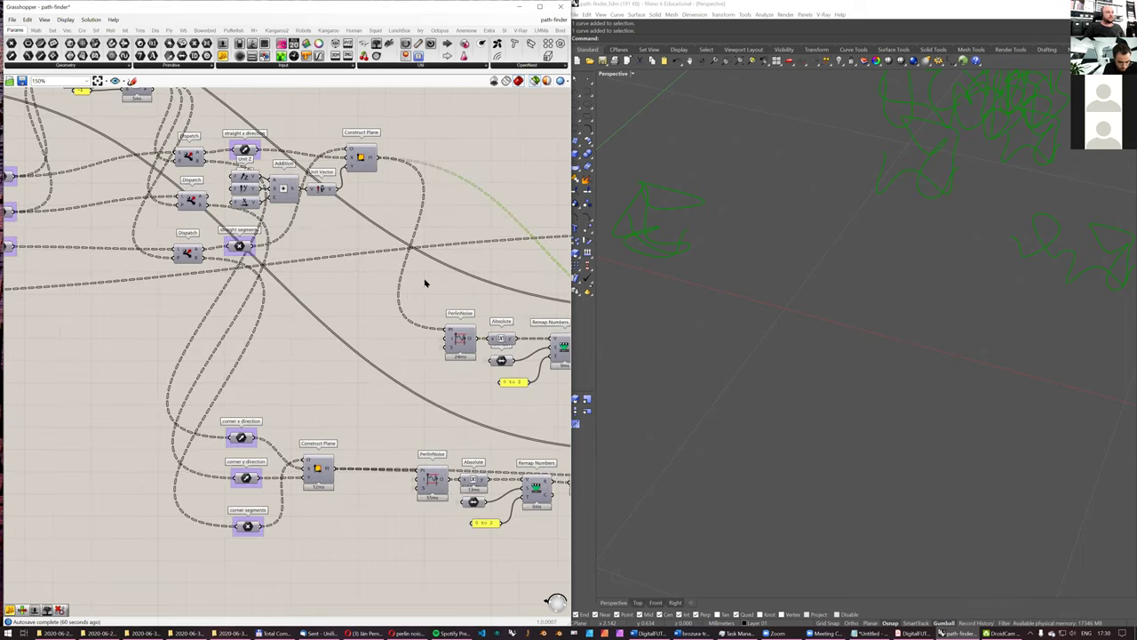
pyautogui.moveTo(147, 277); pyautogui.dragTo(426, 278, button='right')
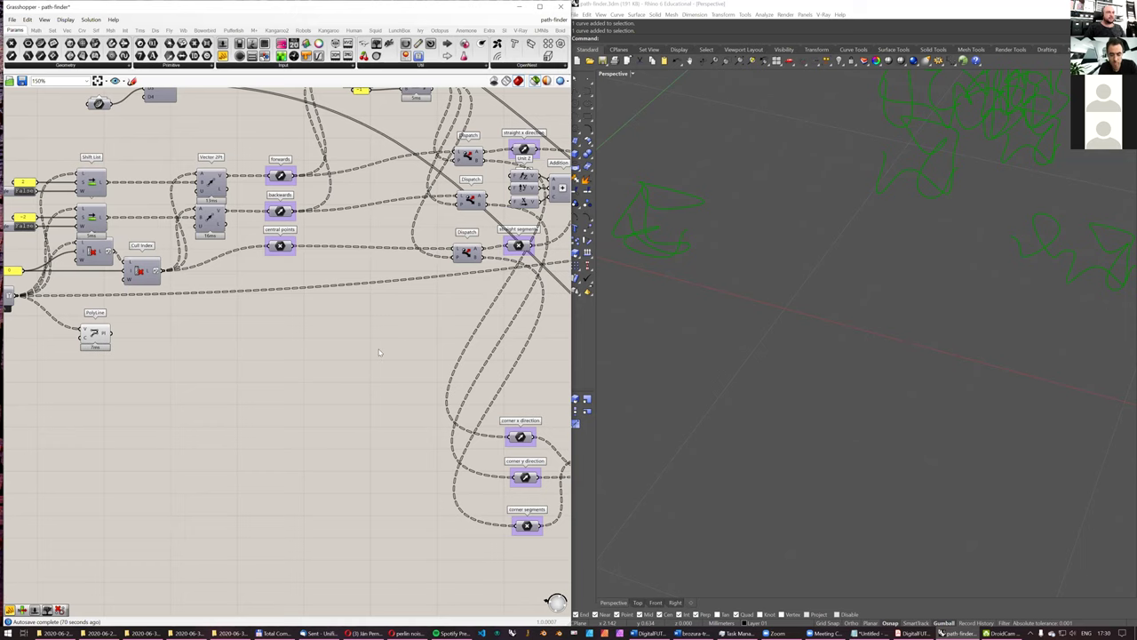
pyautogui.moveTo(379, 352); pyautogui.dragTo(369, 353, button='right')
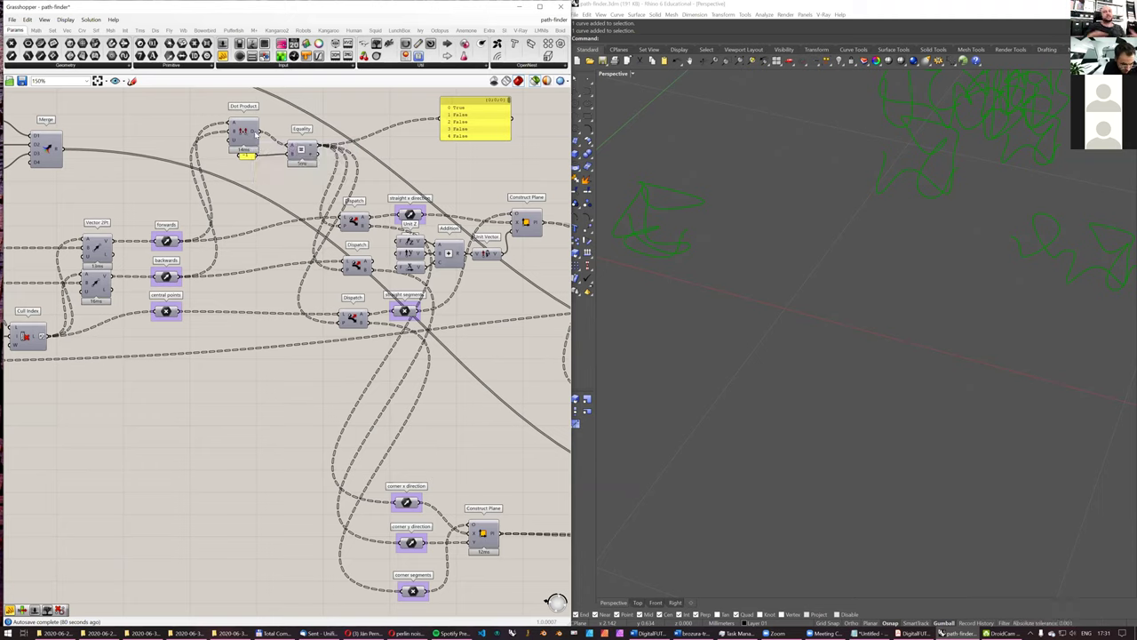
pyautogui.moveTo(255, 134)
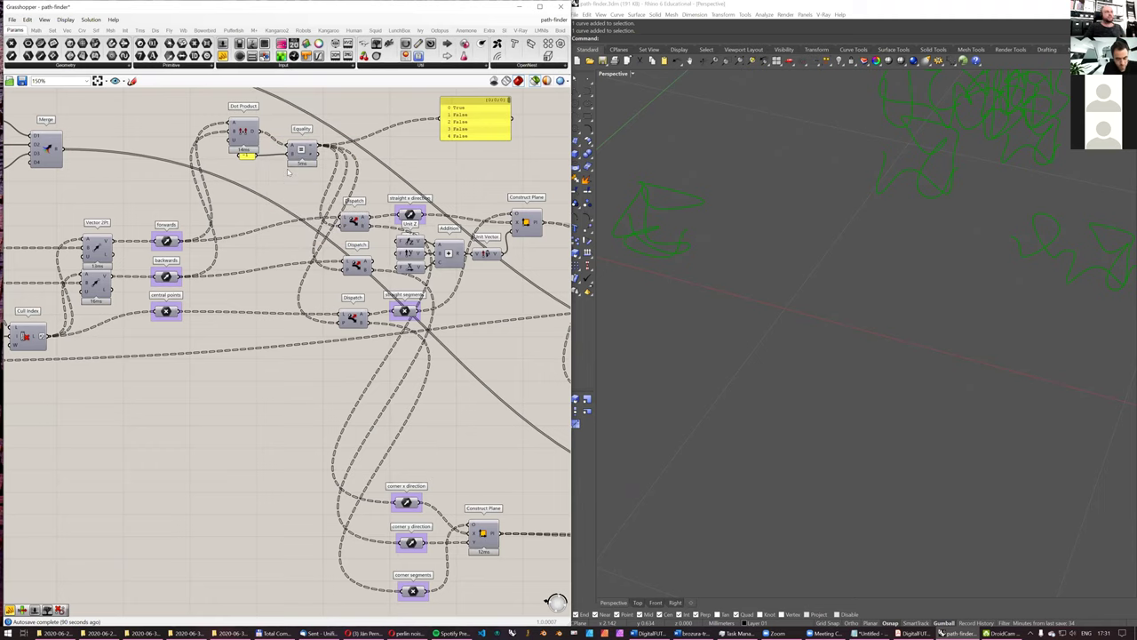
pyautogui.click(248, 157)
pyautogui.moveTo(248, 157); pyautogui.dragTo(249, 163)
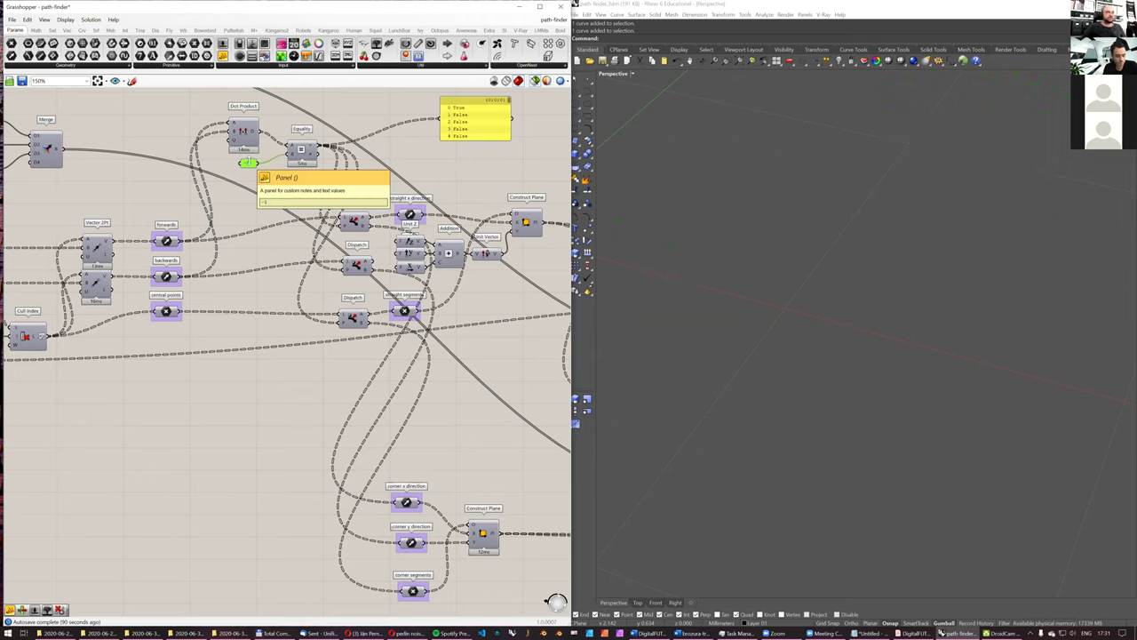
# Step: Inspect the forwards Dispatch and preview the Construct Plane of the straight segments in the Rhino viewport
pyautogui.moveTo(354, 223); pyautogui.dragTo(303, 213, button='right')
pyautogui.click(304, 215)
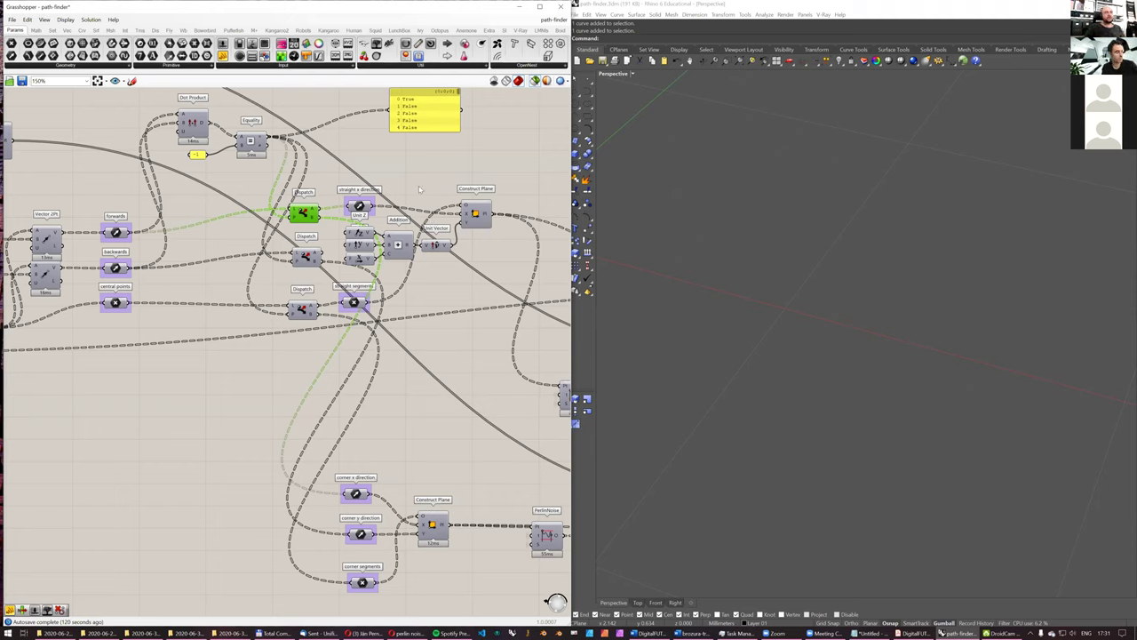
pyautogui.click(478, 214)
pyautogui.click(893, 180)
pyautogui.scroll(-3, 894, 179)
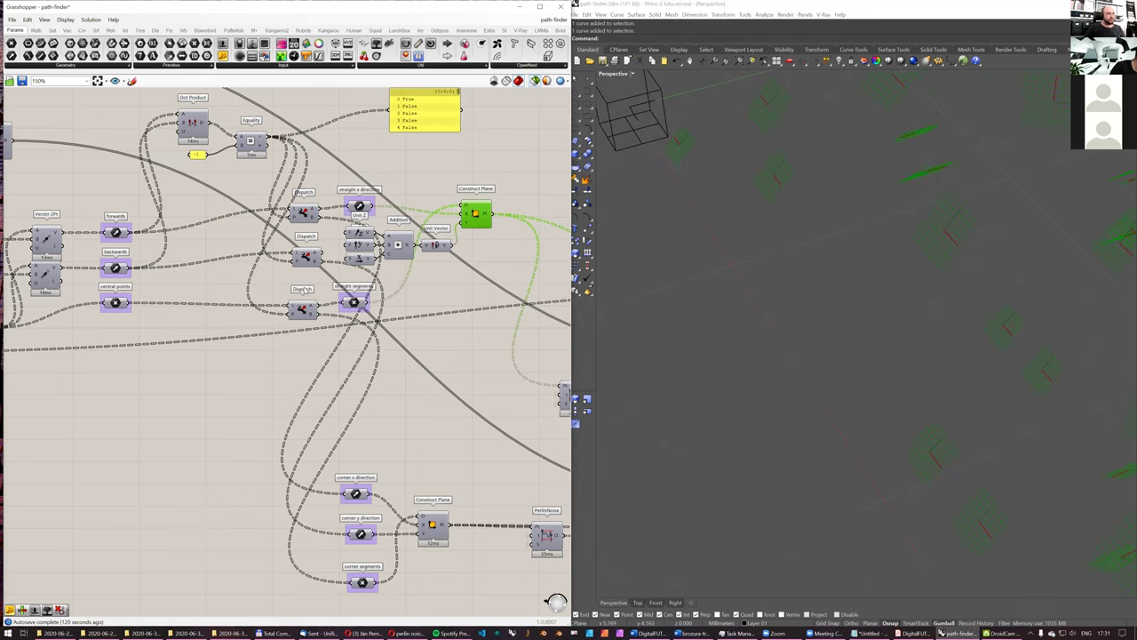
# Step: Add the PolyLine to the preview, and trace the vectors and Dispatch components leading to the straight-segment Construct Plane
pyautogui.moveTo(83, 364); pyautogui.dragTo(296, 287, button='right')
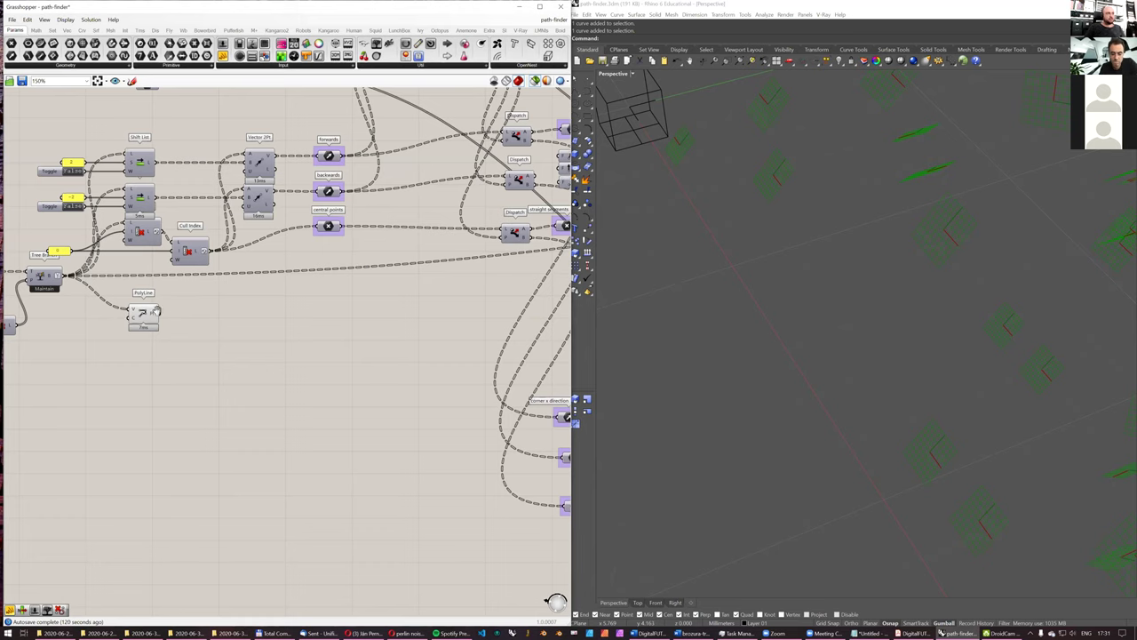
pyautogui.click(327, 288)
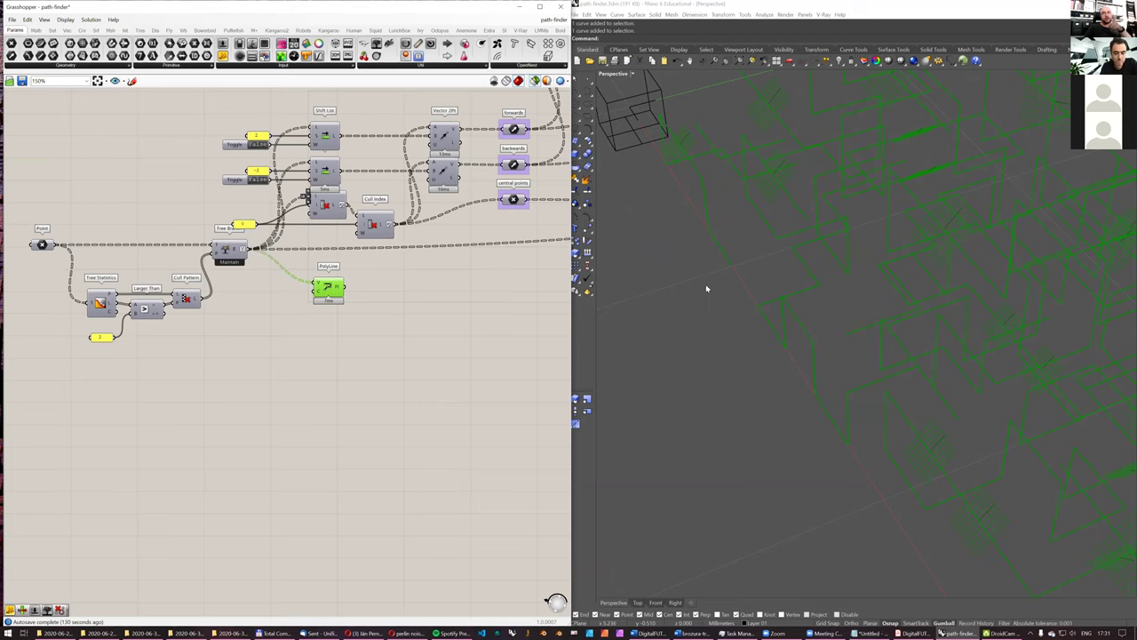
pyautogui.moveTo(377, 285); pyautogui.dragTo(333, 302, button='right')
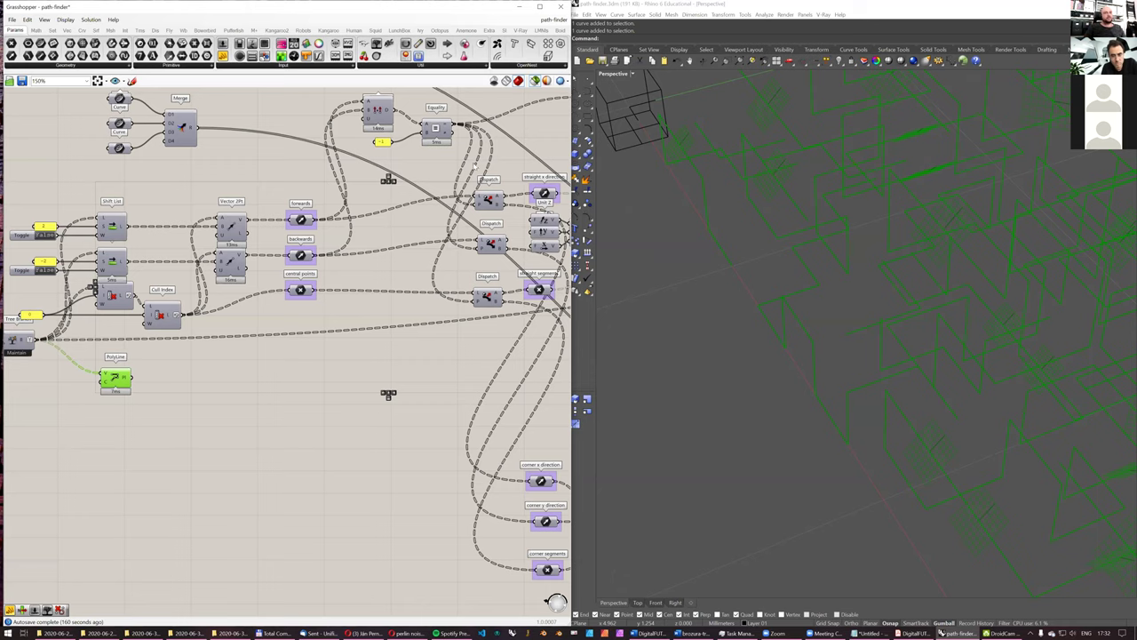
pyautogui.moveTo(516, 160); pyautogui.dragTo(409, 183, button='right')
pyautogui.moveTo(438, 248); pyautogui.dragTo(418, 252, button='right')
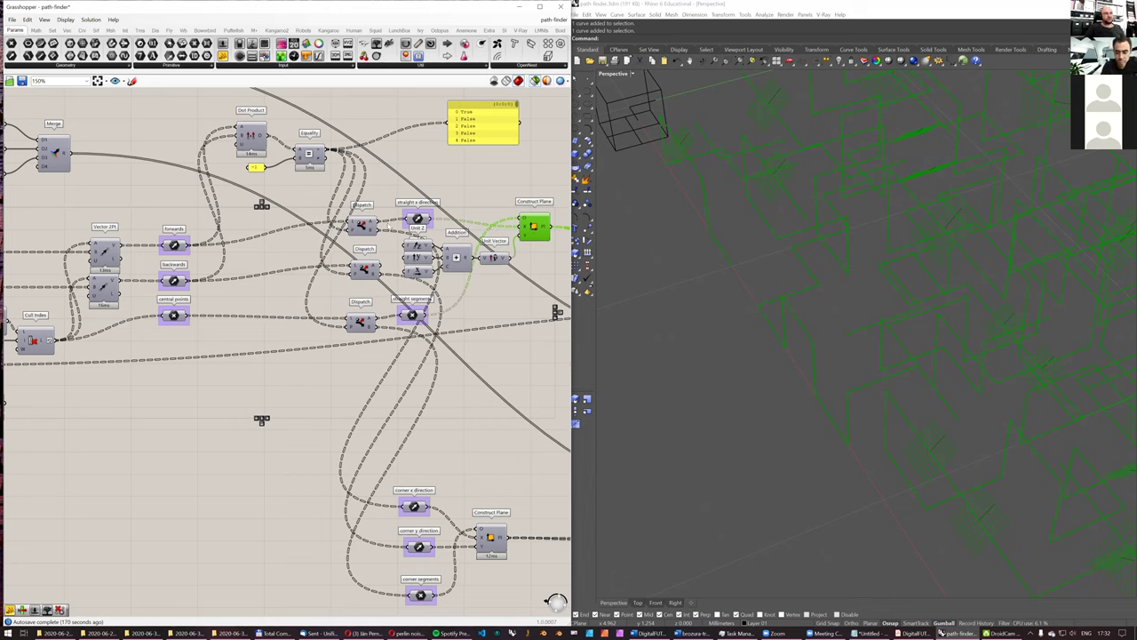
pyautogui.moveTo(494, 224); pyautogui.dragTo(322, 234, button='right')
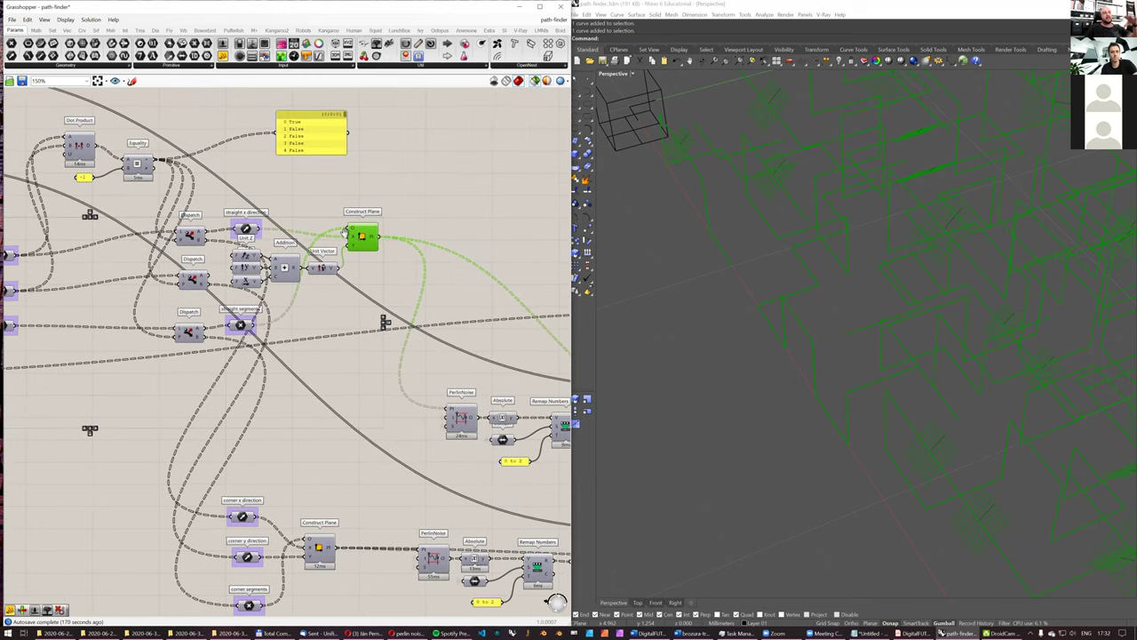
# Step: Preview the straight modules picked by the upper List Item, following the straight-segment Construct Plane output
pyautogui.moveTo(480, 264); pyautogui.dragTo(357, 258, button='right')
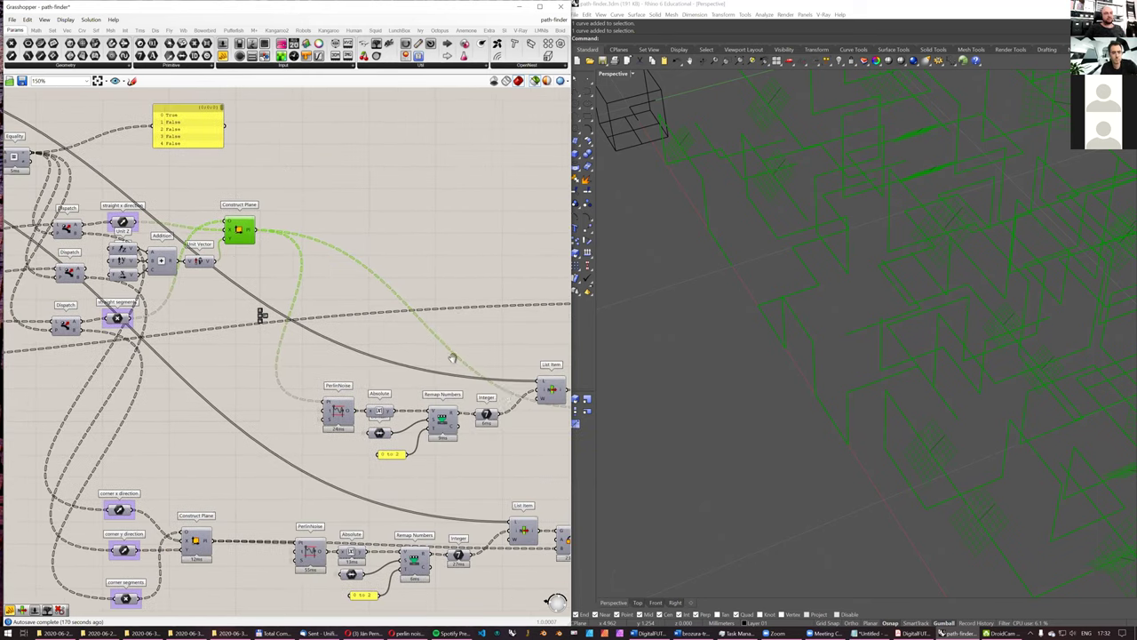
pyautogui.click(549, 395)
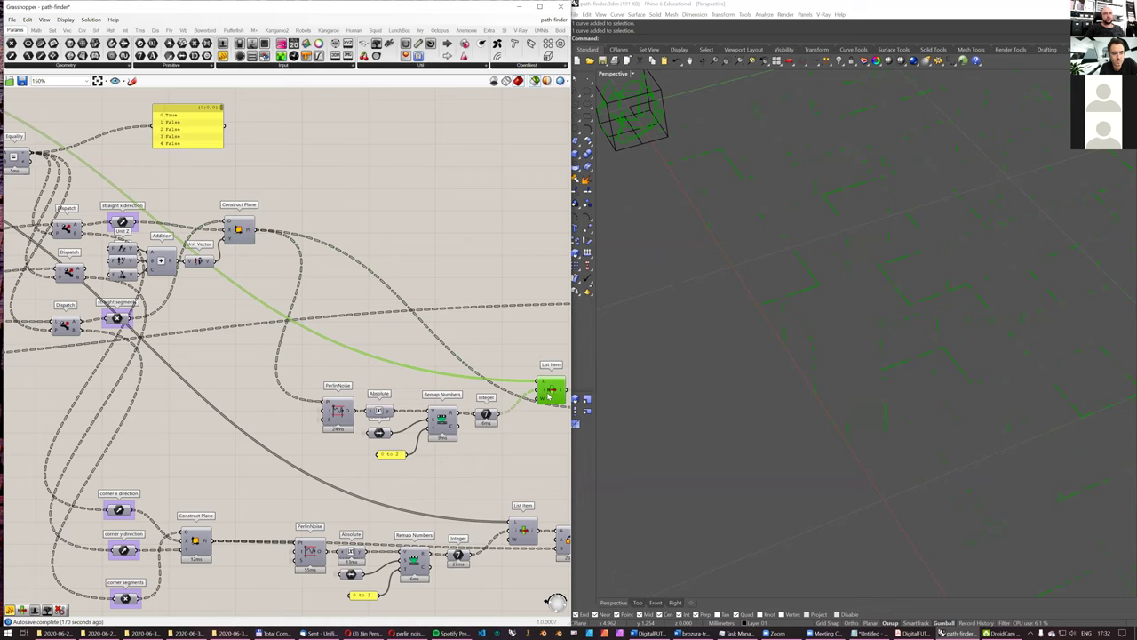
pyautogui.keyDown('ctrl'); pyautogui.moveTo(797, 265); pyautogui.dragTo(755, 294, button='right'); pyautogui.keyUp('ctrl')
# Step: Preview the oriented straight curves of the upper Orient and examine them up close in the Rhino viewport
pyautogui.moveTo(386, 281); pyautogui.dragTo(225, 260, button='right')
pyautogui.moveTo(434, 373); pyautogui.dragTo(359, 391, button='right')
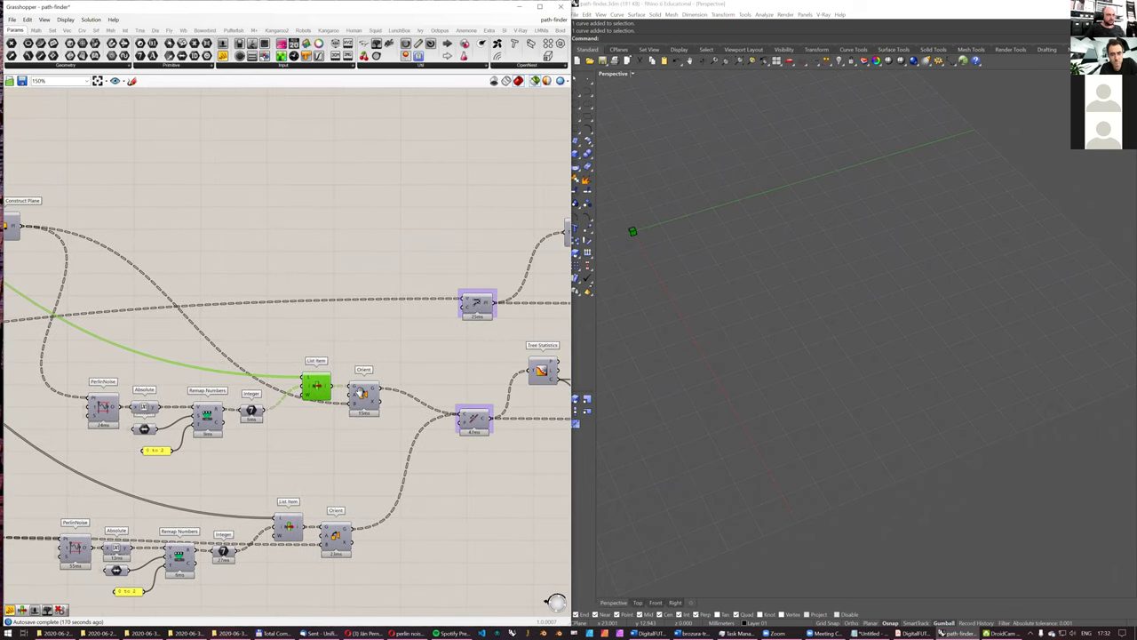
pyautogui.click(362, 393)
pyautogui.moveTo(765, 275); pyautogui.dragTo(713, 229, button='right')
pyautogui.scroll(5, 713, 229)
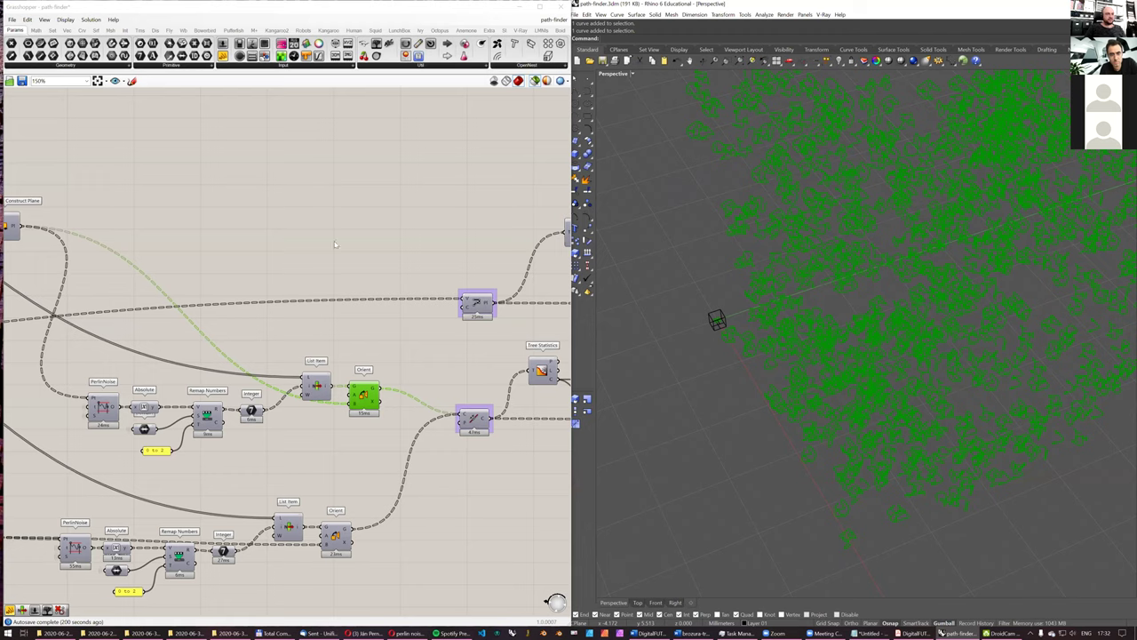
# Step: Preview the straight and corner Orient results together, and the curves of the join component they both feed
pyautogui.moveTo(372, 304); pyautogui.dragTo(254, 246, button='right')
pyautogui.moveTo(349, 242); pyautogui.dragTo(229, 258, button='right')
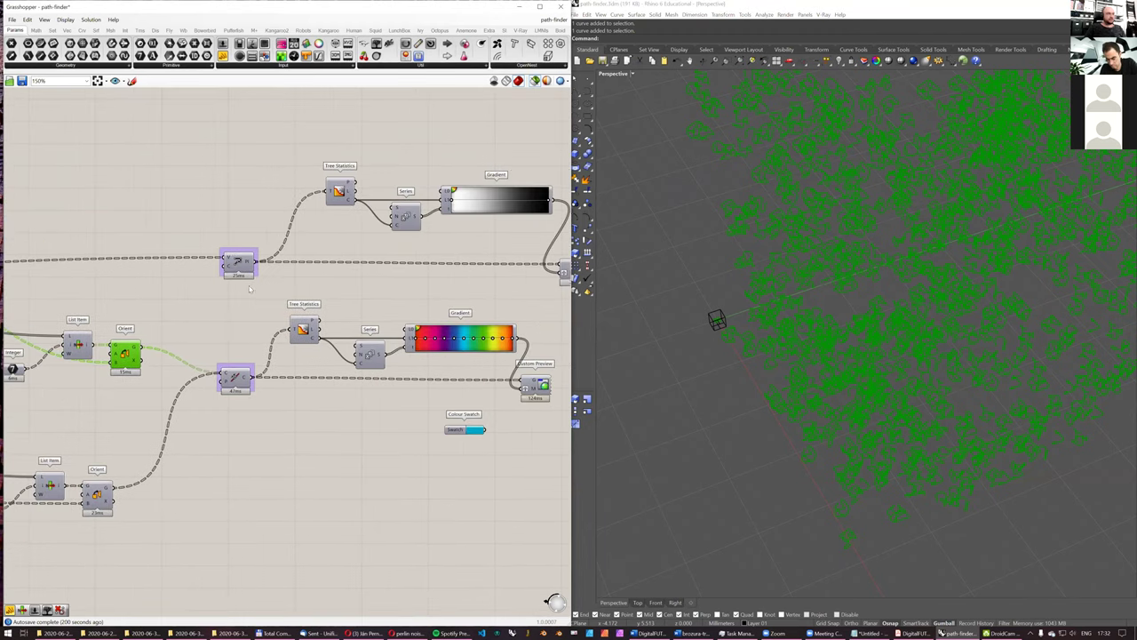
pyautogui.keyDown('shift'); pyautogui.click(100, 495); pyautogui.keyUp('shift')
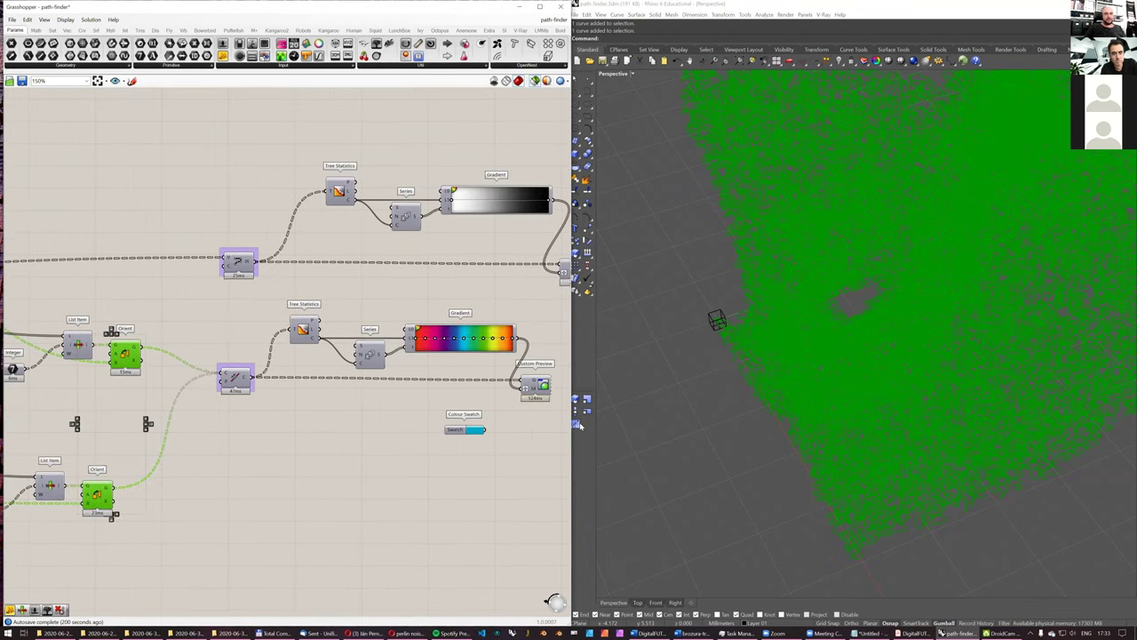
pyautogui.scroll(-5, 825, 318)
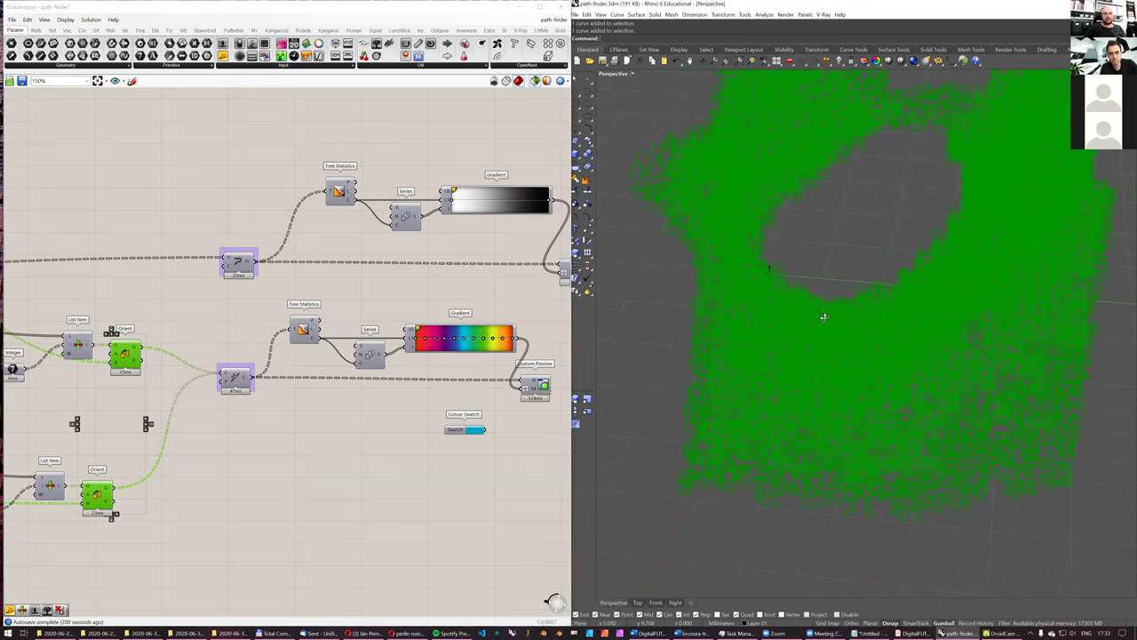
pyautogui.click(239, 381)
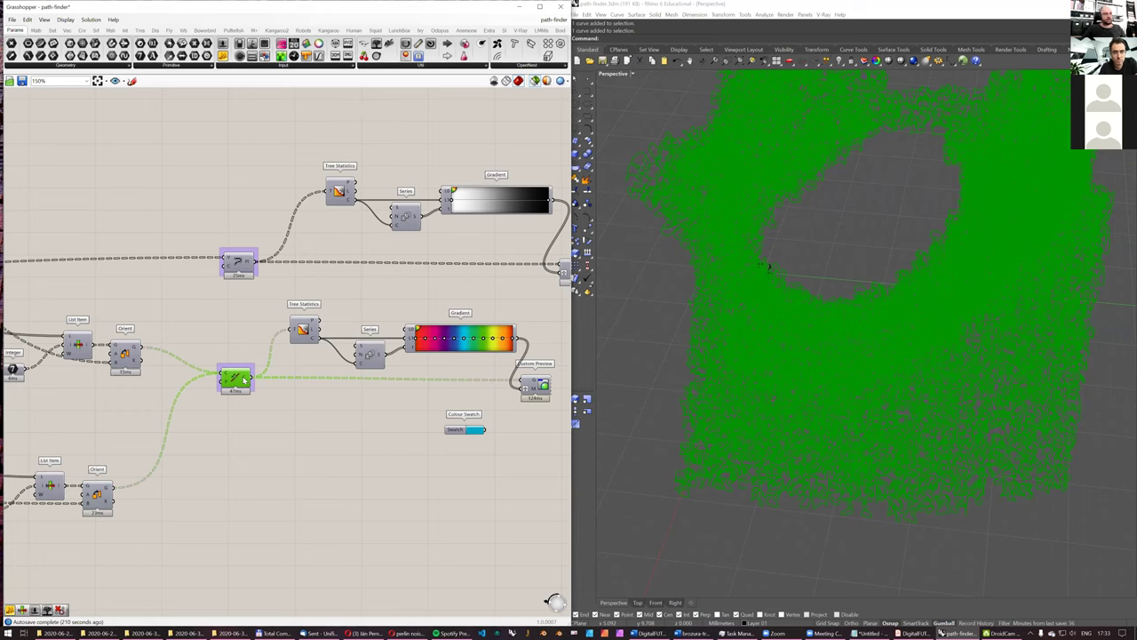
pyautogui.moveTo(242, 375)
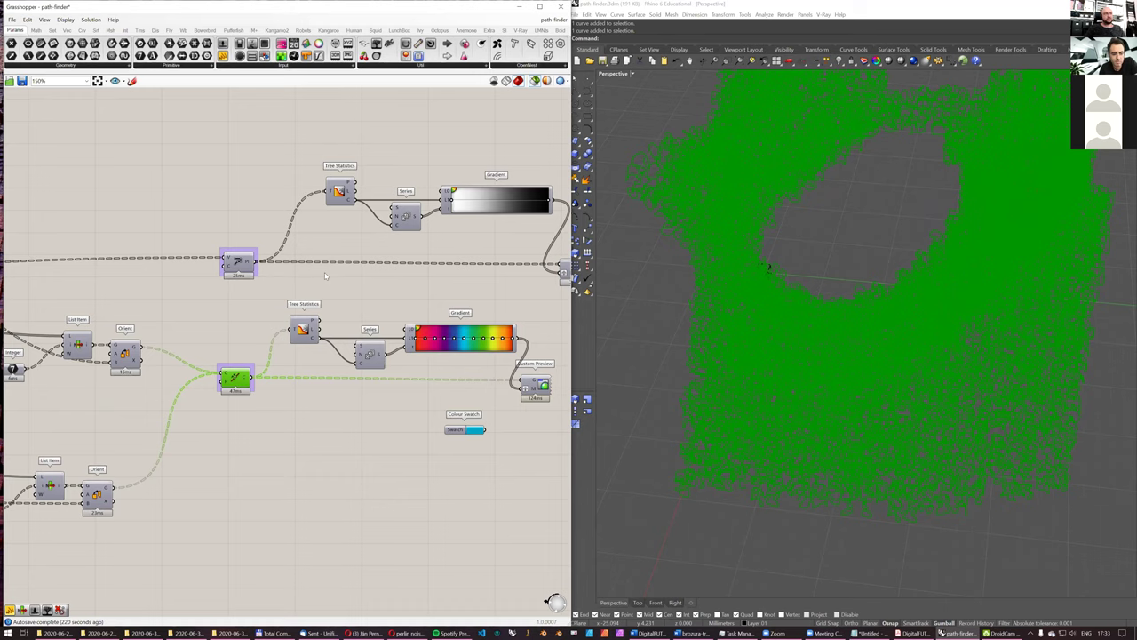
# Step: Enable the preview of the polyline Custom Preview with the white-to-black Gradient, and show previews for all components instead of selected ones only
pyautogui.moveTo(326, 272); pyautogui.dragTo(248, 281, button='right')
pyautogui.click(502, 277)
pyautogui.middleClick(506, 200)
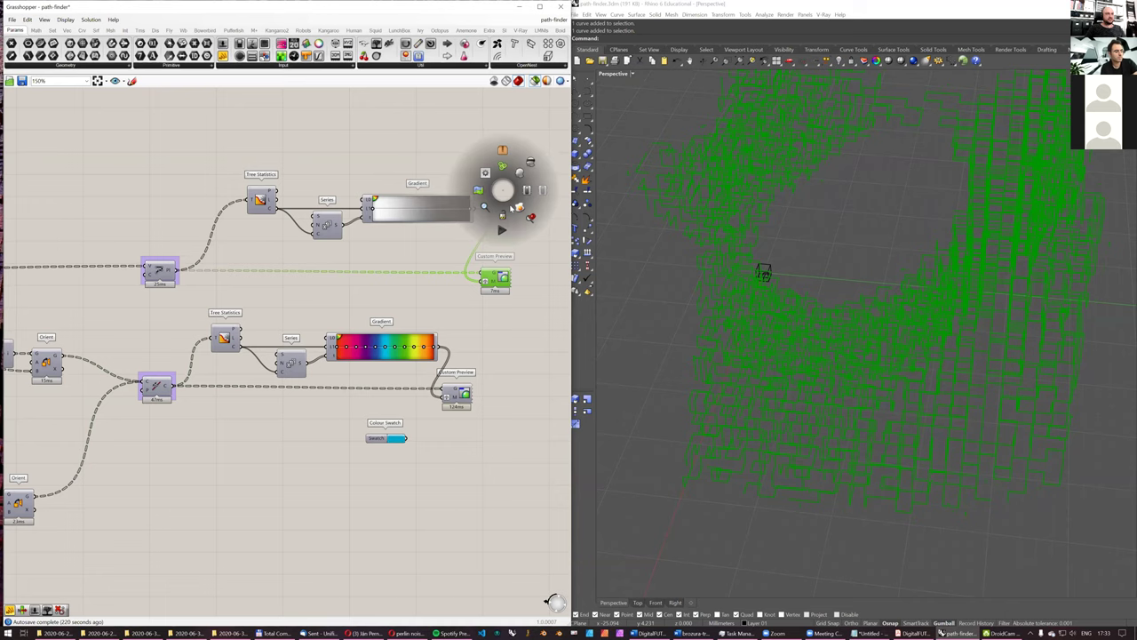
pyautogui.click(521, 174)
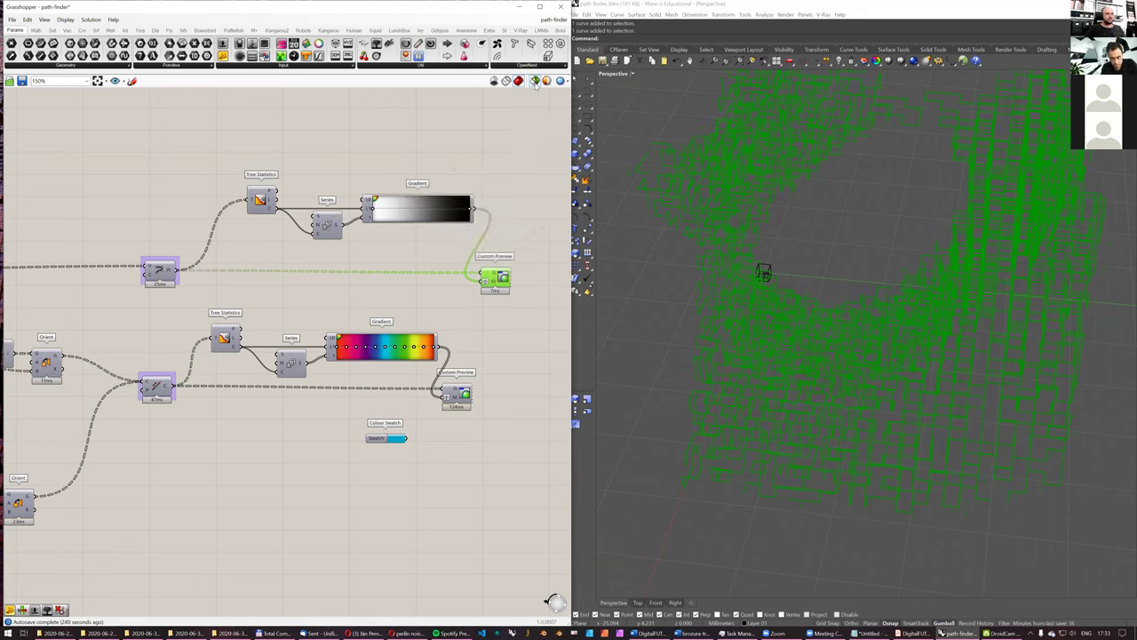
pyautogui.click(364, 189)
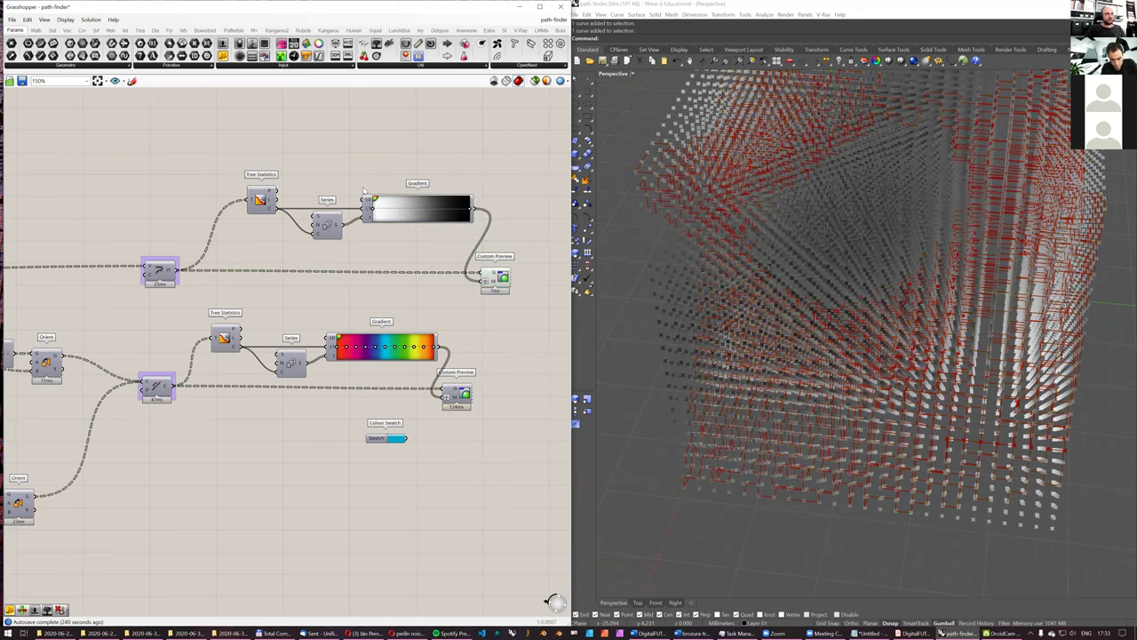
# Step: Hide the Custom Preview fed by the white-to-black Gradient at the start of the whole definition
pyautogui.scroll(-10, 360, 198)
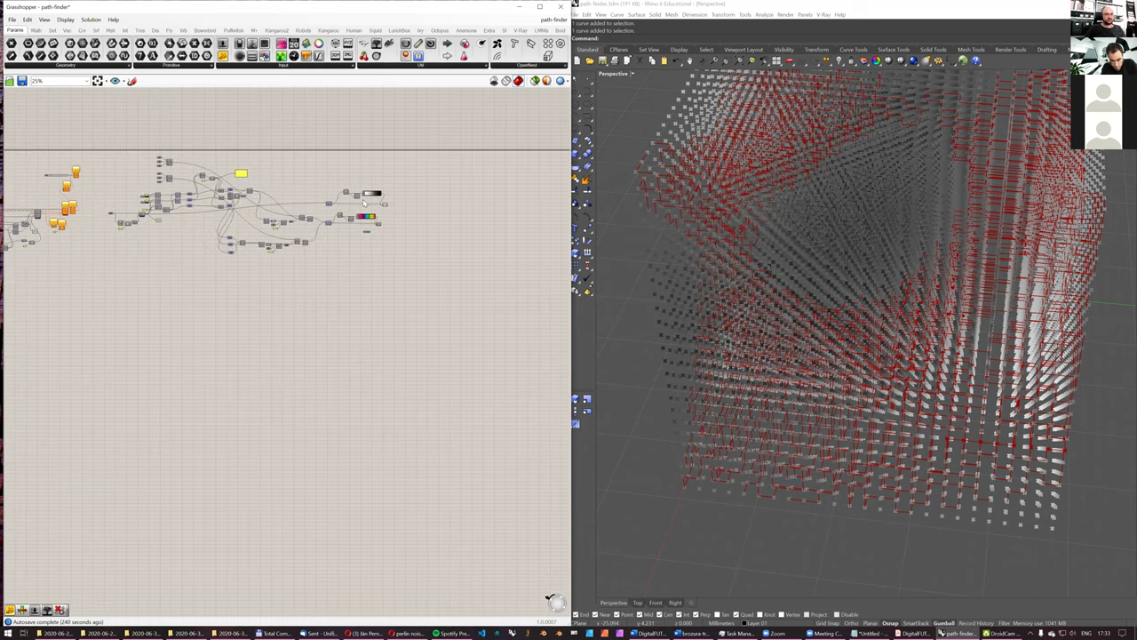
pyautogui.scroll(8, 185, 192)
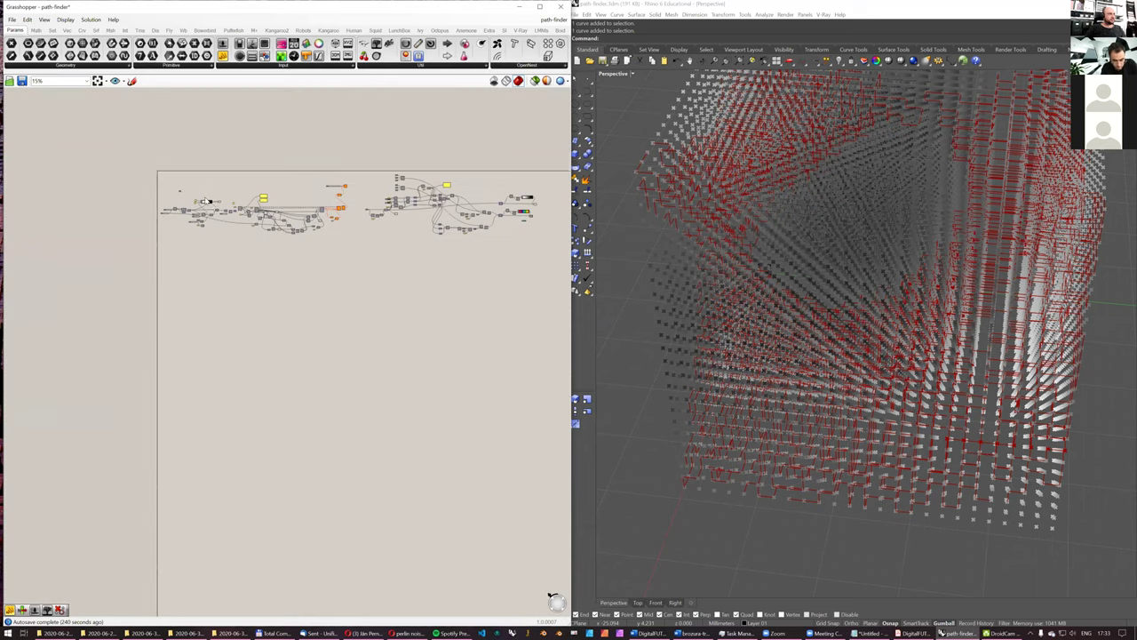
pyautogui.scroll(2, 185, 180)
pyautogui.click(184, 170)
pyautogui.middleClick(241, 138)
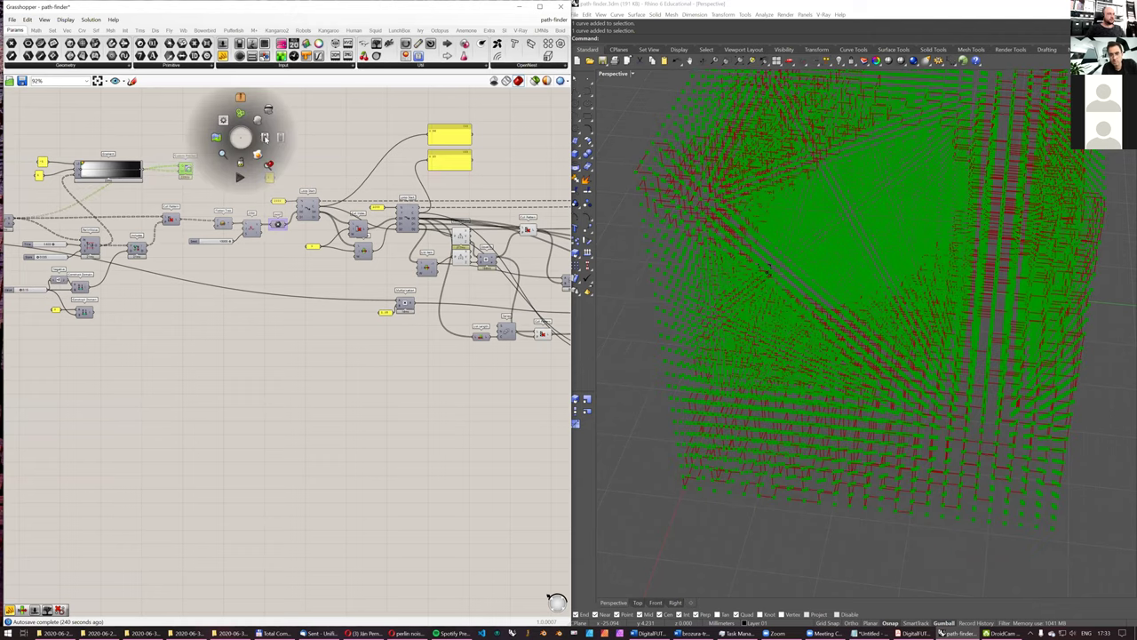
pyautogui.click(382, 177)
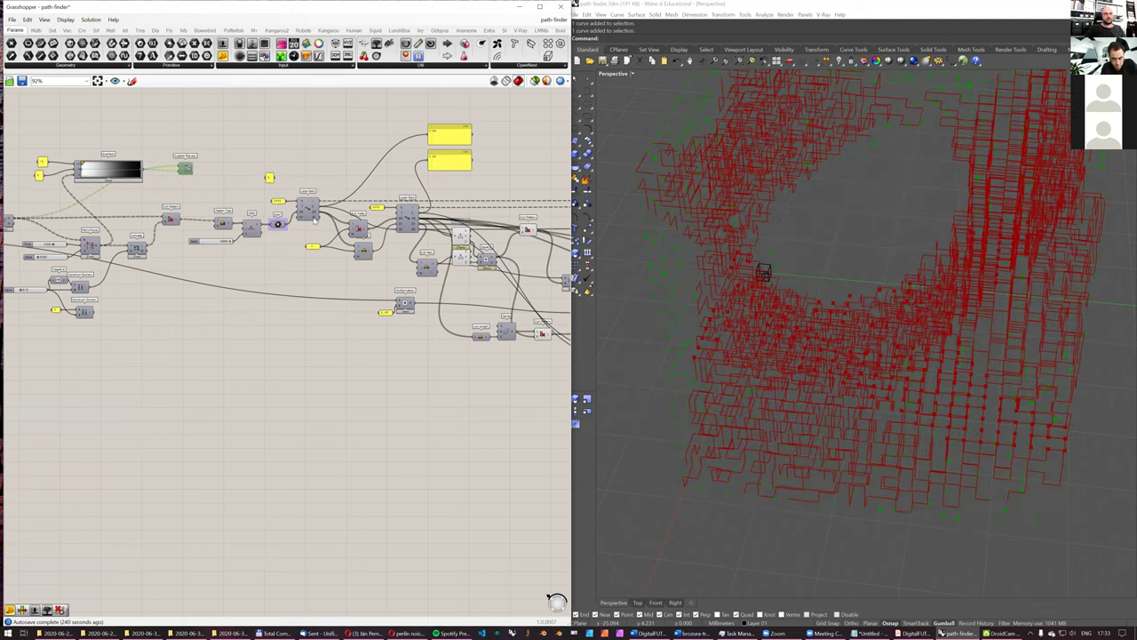
# Step: Hide the red preview of the path curves drawn near the start of the module-placement group
pyautogui.scroll(-3, 325, 223)
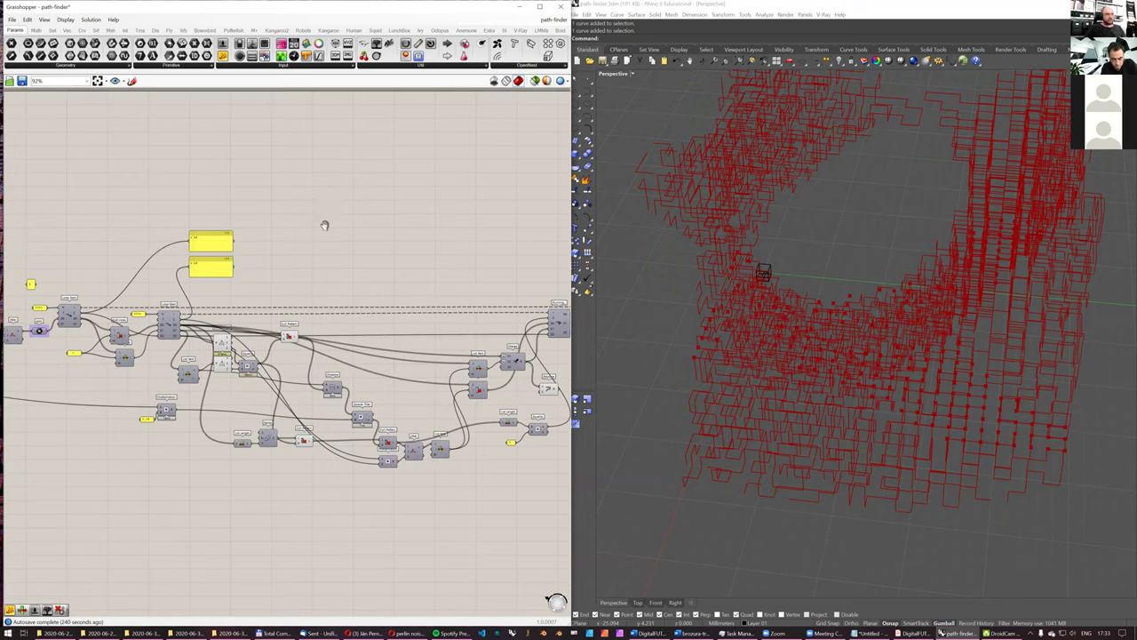
pyautogui.scroll(-2, 339, 292)
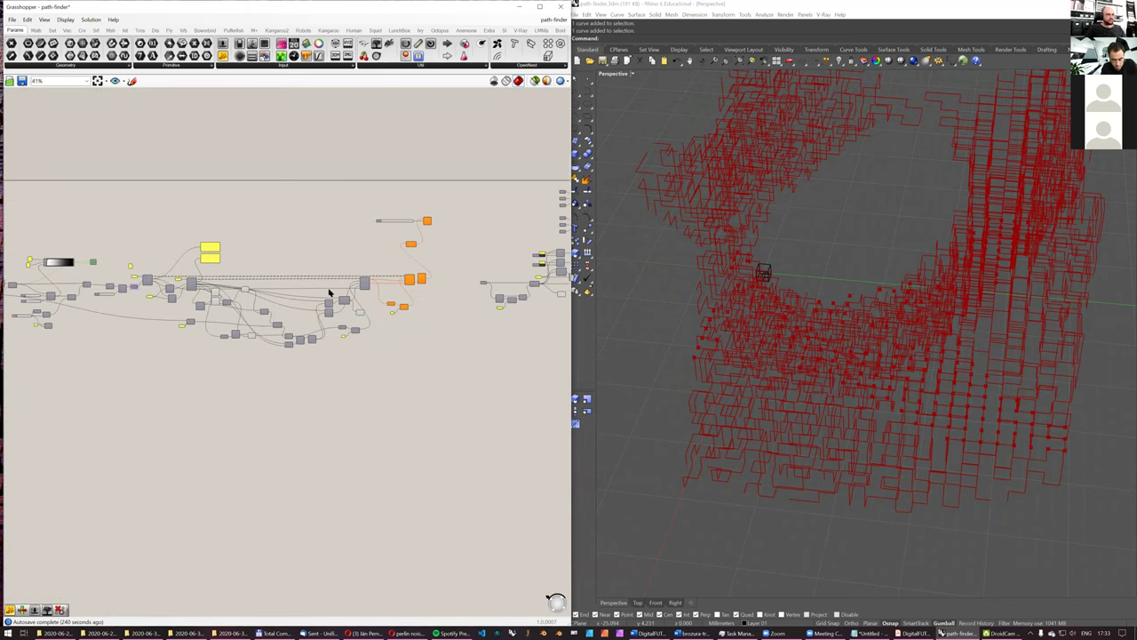
pyautogui.moveTo(446, 308); pyautogui.dragTo(269, 324, button='right')
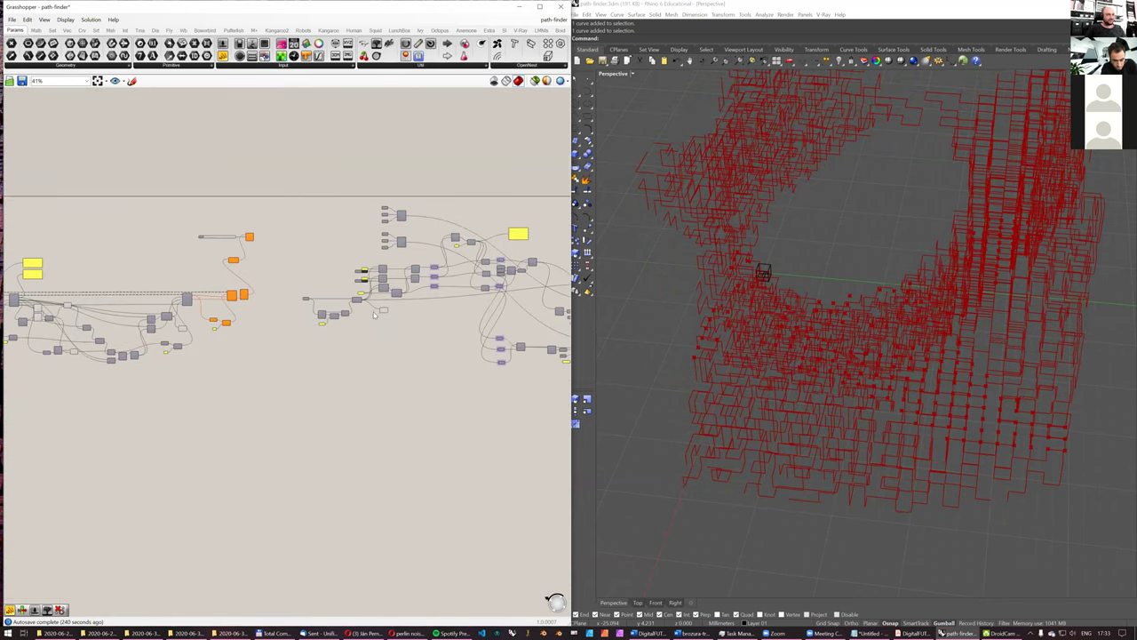
pyautogui.scroll(3, 381, 311)
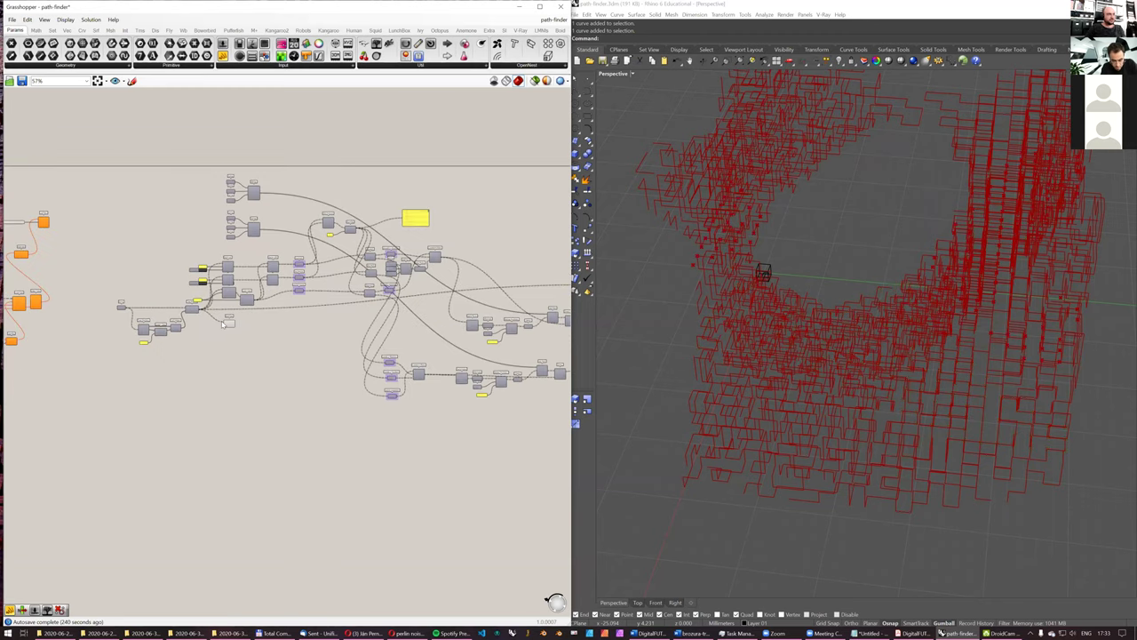
pyautogui.click(228, 325)
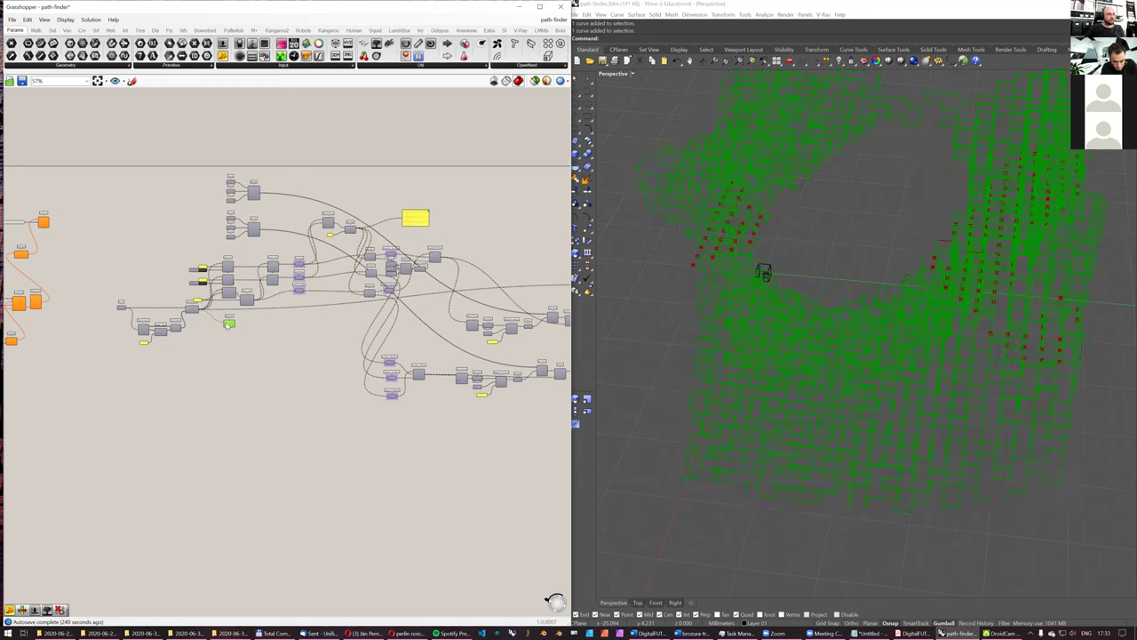
pyautogui.click(474, 264)
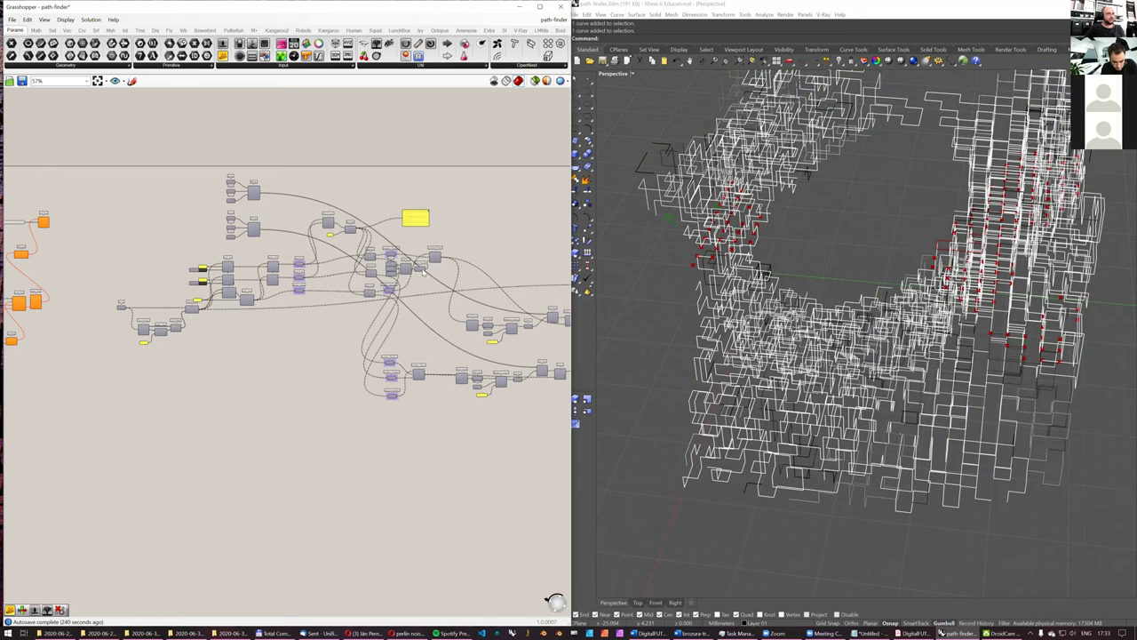
# Step: Examine the white-to-black path polylines in the Rhino viewport, and hide their Custom Preview
pyautogui.moveTo(241, 304); pyautogui.dragTo(226, 304, button='right')
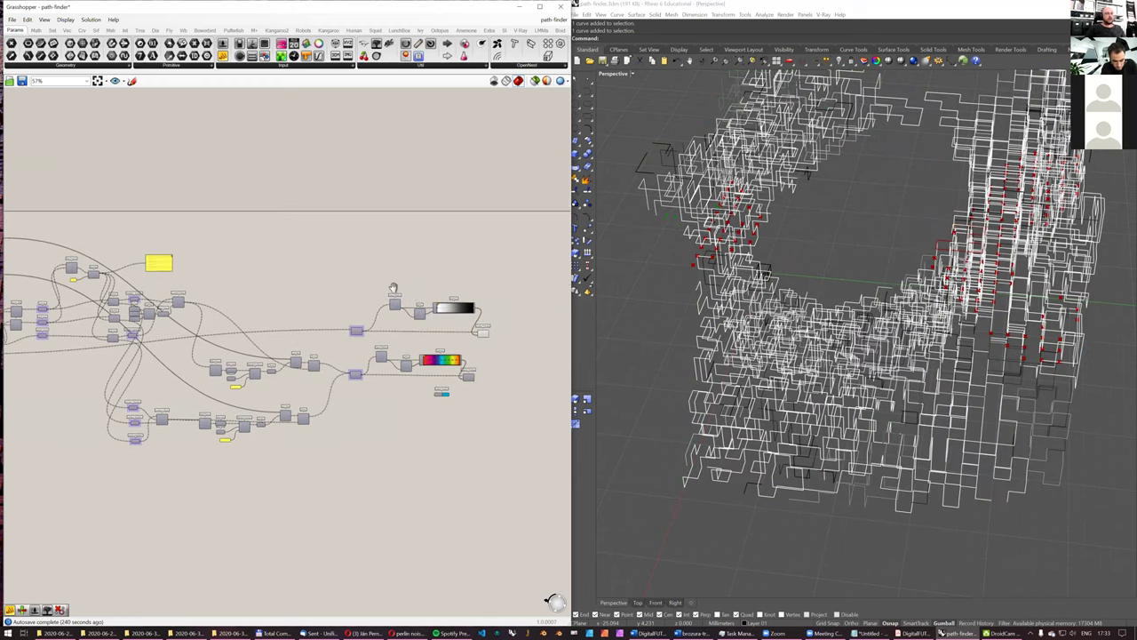
pyautogui.moveTo(915, 261)
pyautogui.mouseDown(button='right')
pyautogui.moveTo(893, 251)
pyautogui.moveTo(924, 253)
pyautogui.mouseUp(button='right')
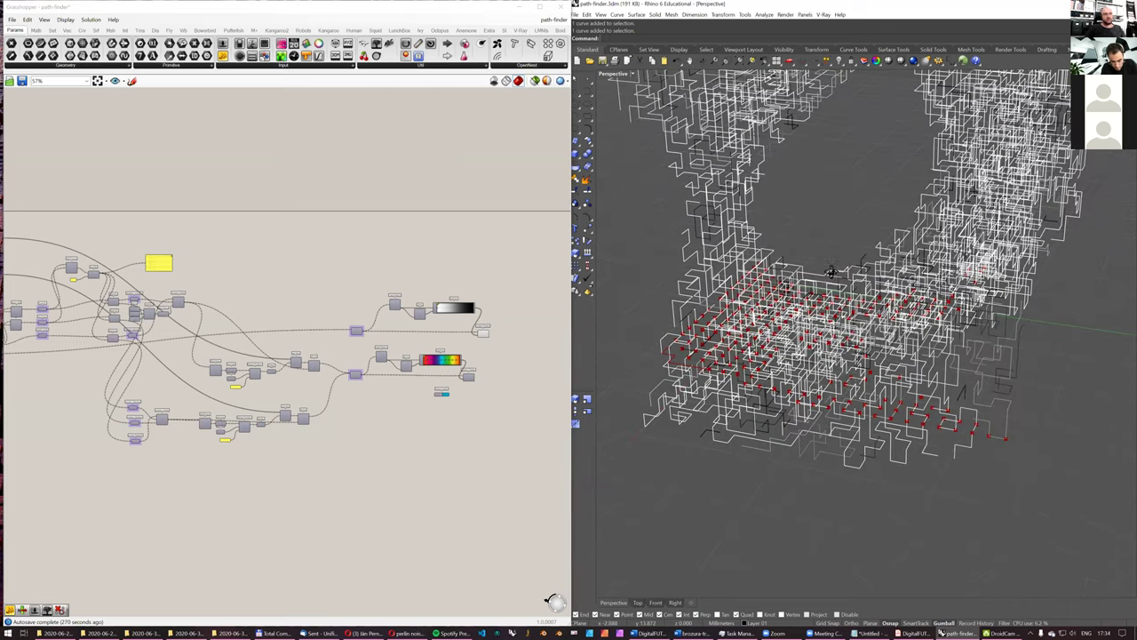
pyautogui.scroll(3, 453, 307)
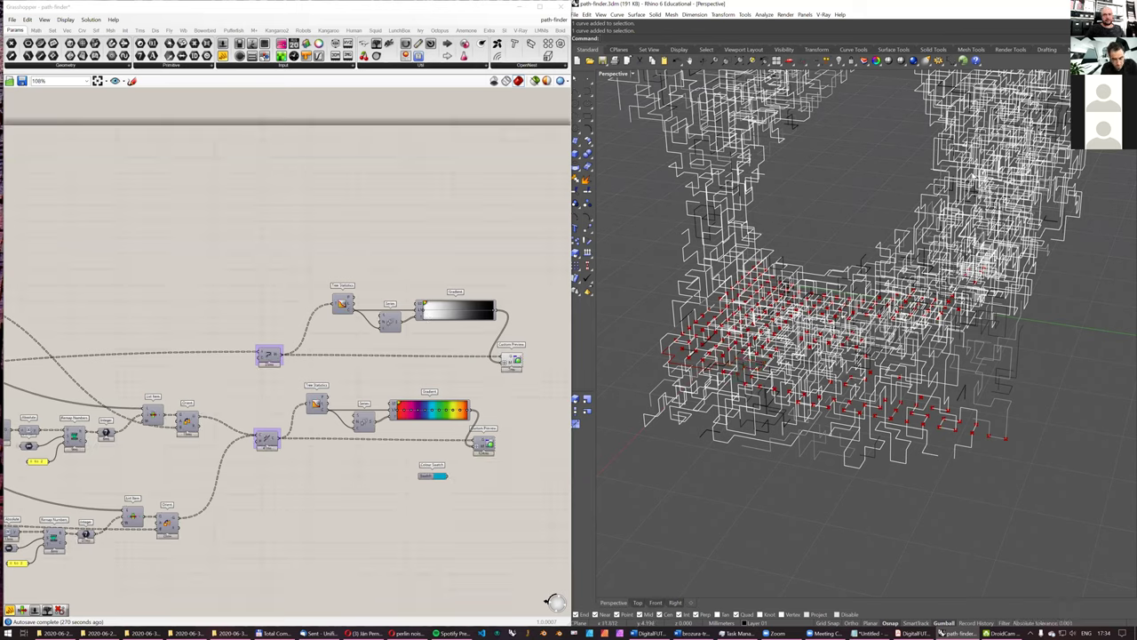
pyautogui.click(513, 361)
pyautogui.middleClick(537, 429)
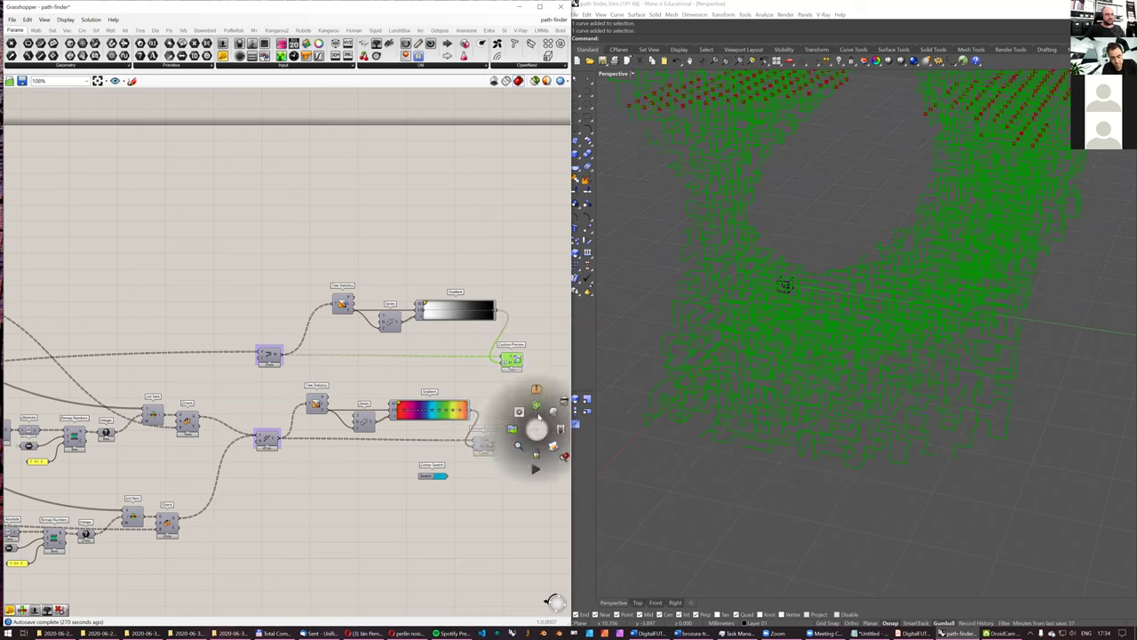
pyautogui.click(565, 405)
# Step: Enable the Custom Preview with the multicolour Gradient for the joined module curves, and examine the coloured result in the Rhino viewport
pyautogui.click(488, 445)
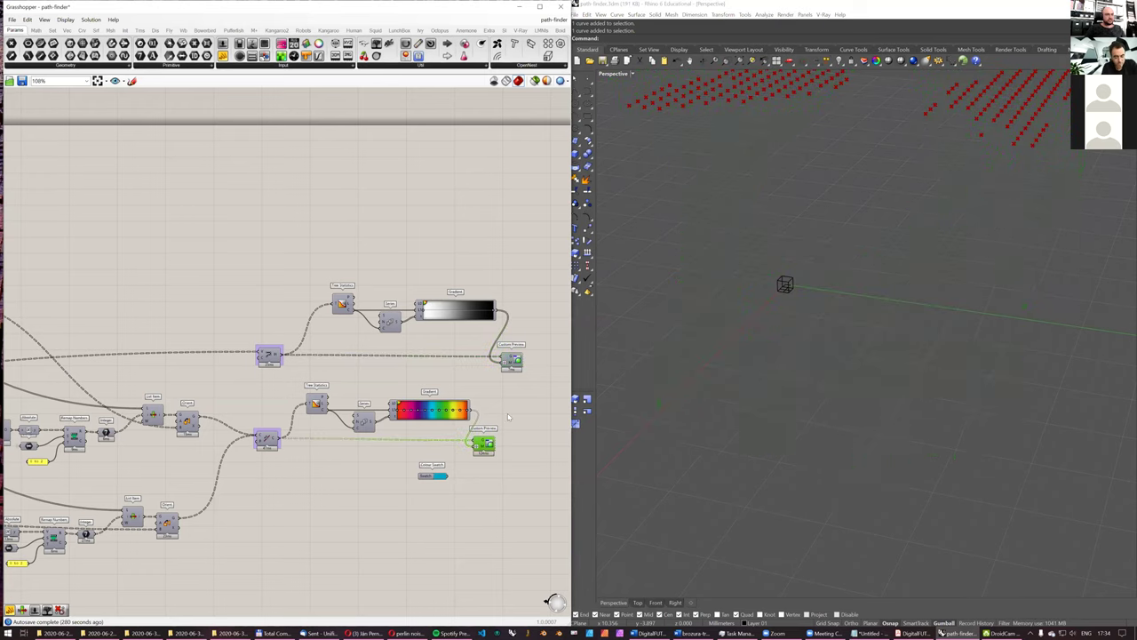
pyautogui.middleClick(508, 414)
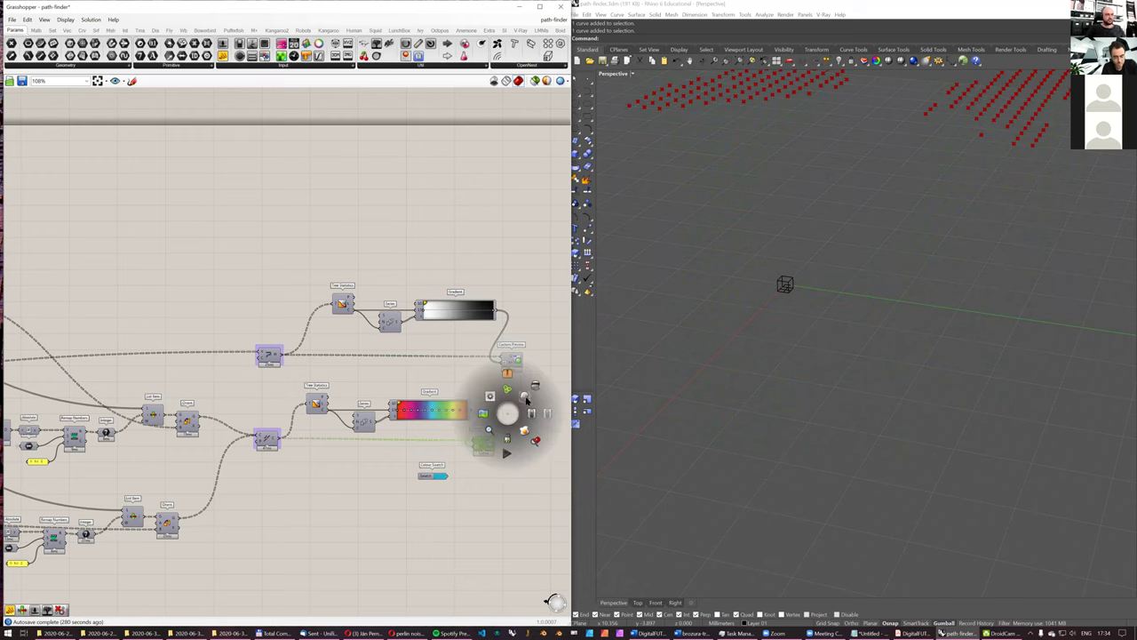
pyautogui.click(526, 399)
pyautogui.click(502, 246)
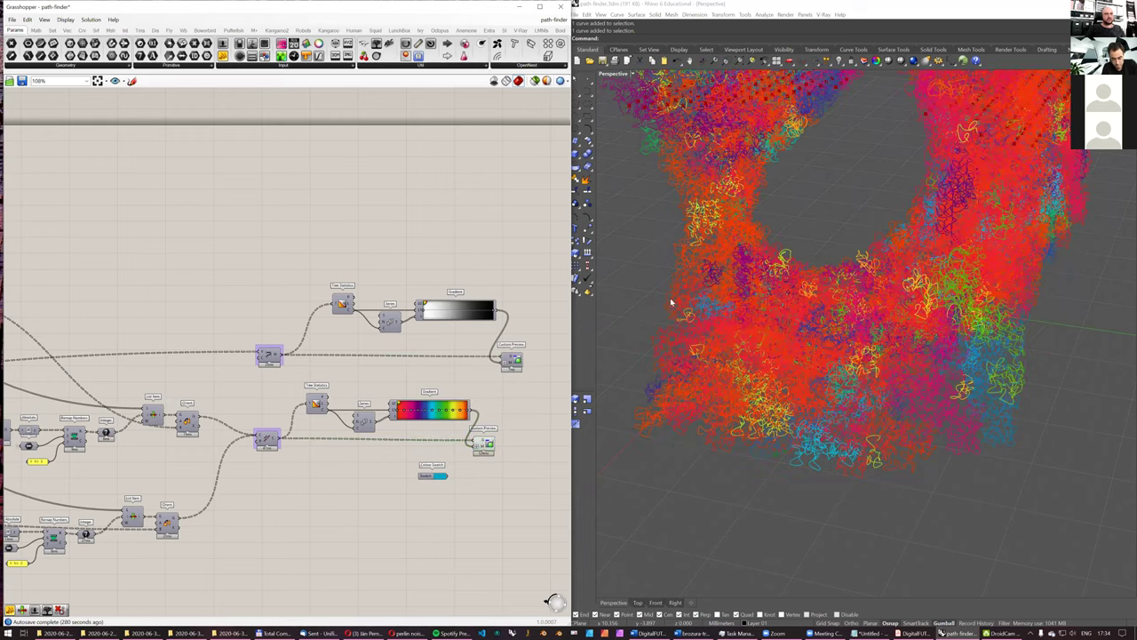
pyautogui.moveTo(880, 288); pyautogui.dragTo(920, 292, button='right')
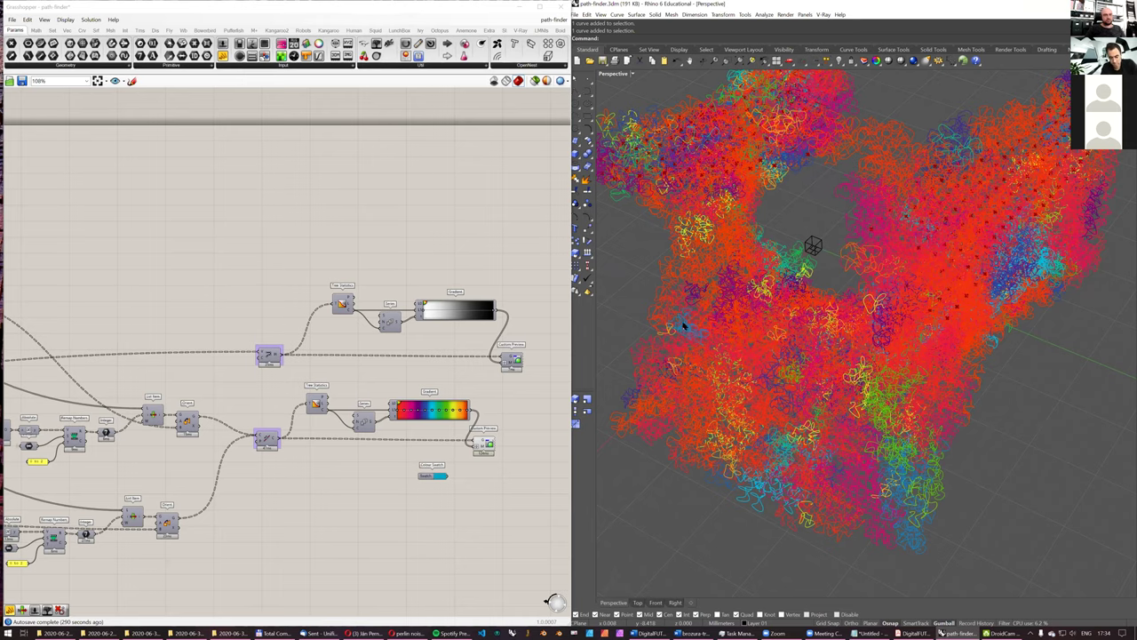
pyautogui.scroll(-2, 855, 342)
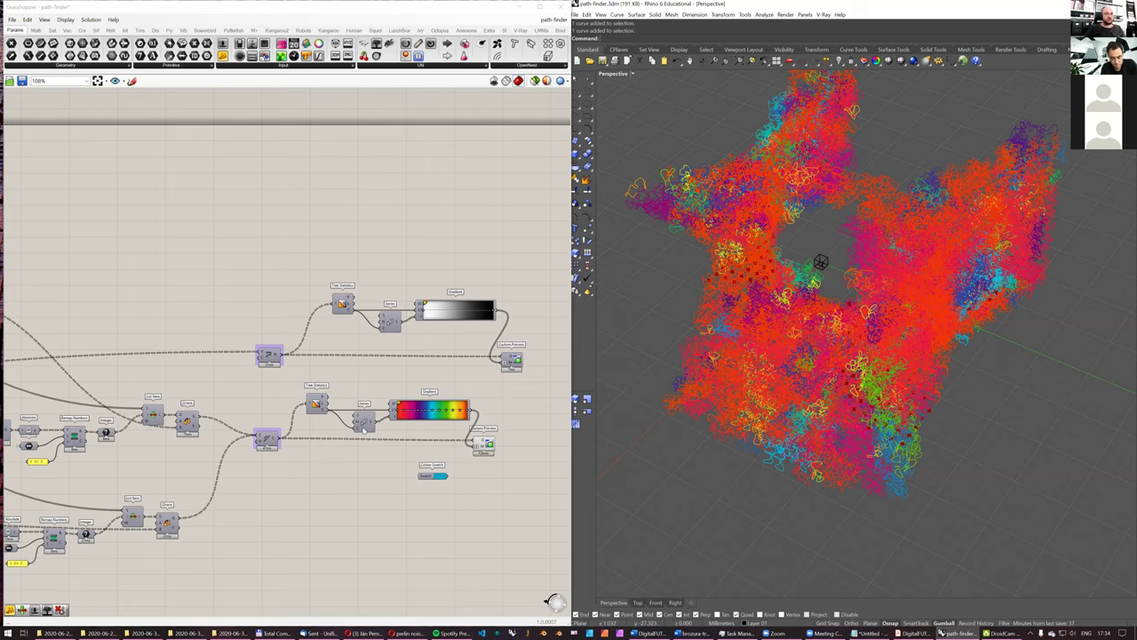
# Step: Examine the Tree Statistics, Series and multicolour Gradient components that assign colours to the joined curves
pyautogui.scroll(2, 421, 410)
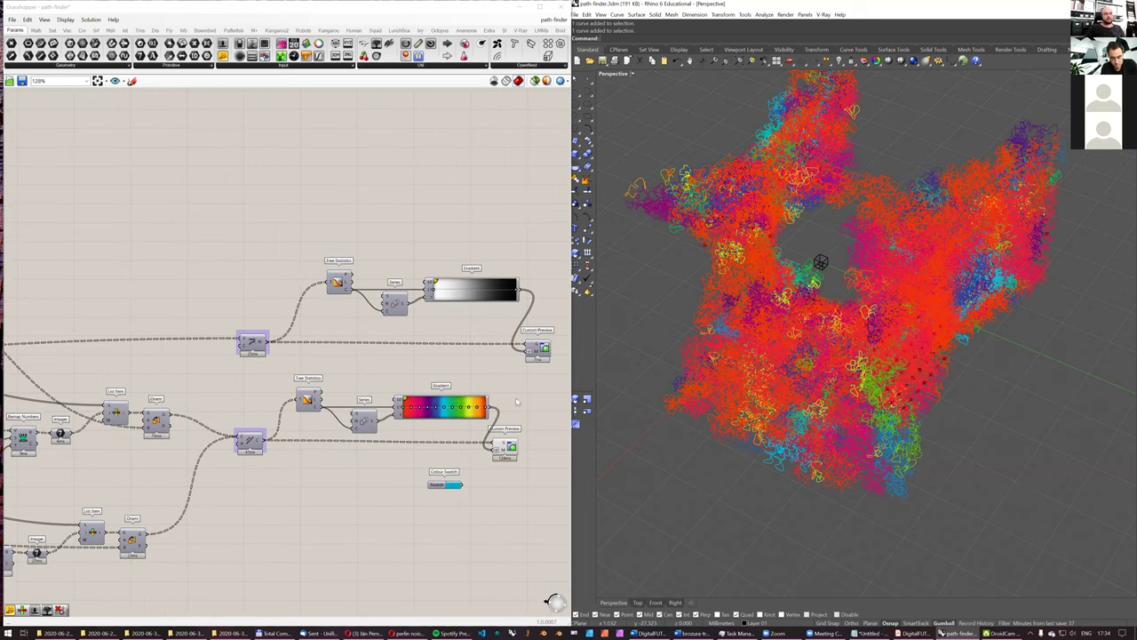
pyautogui.scroll(1, 421, 375)
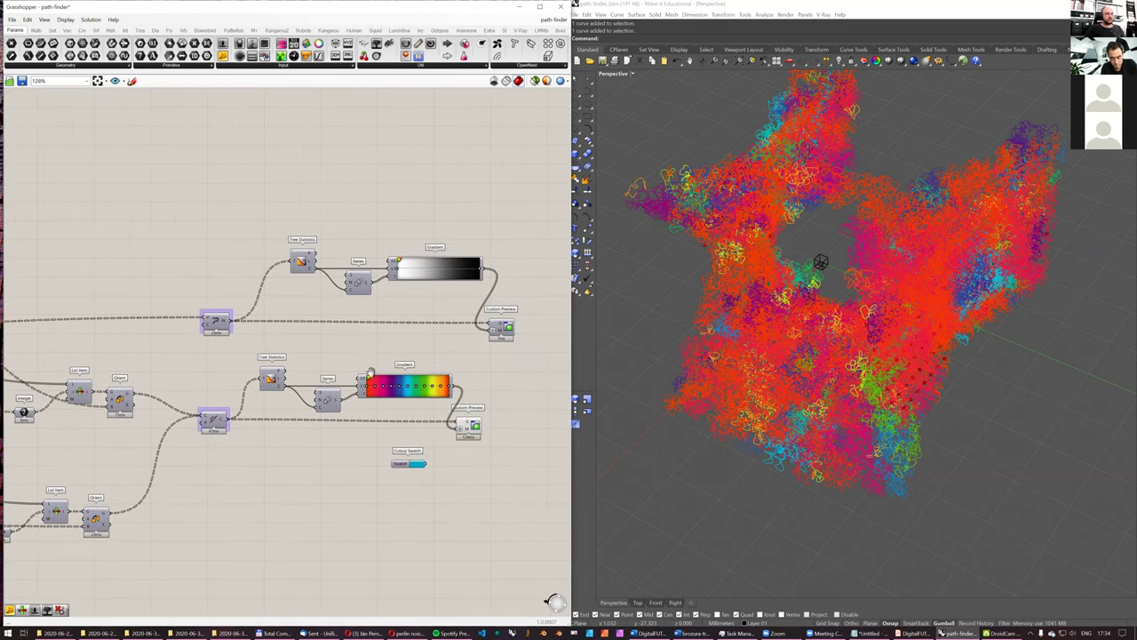
pyautogui.scroll(1, 368, 394)
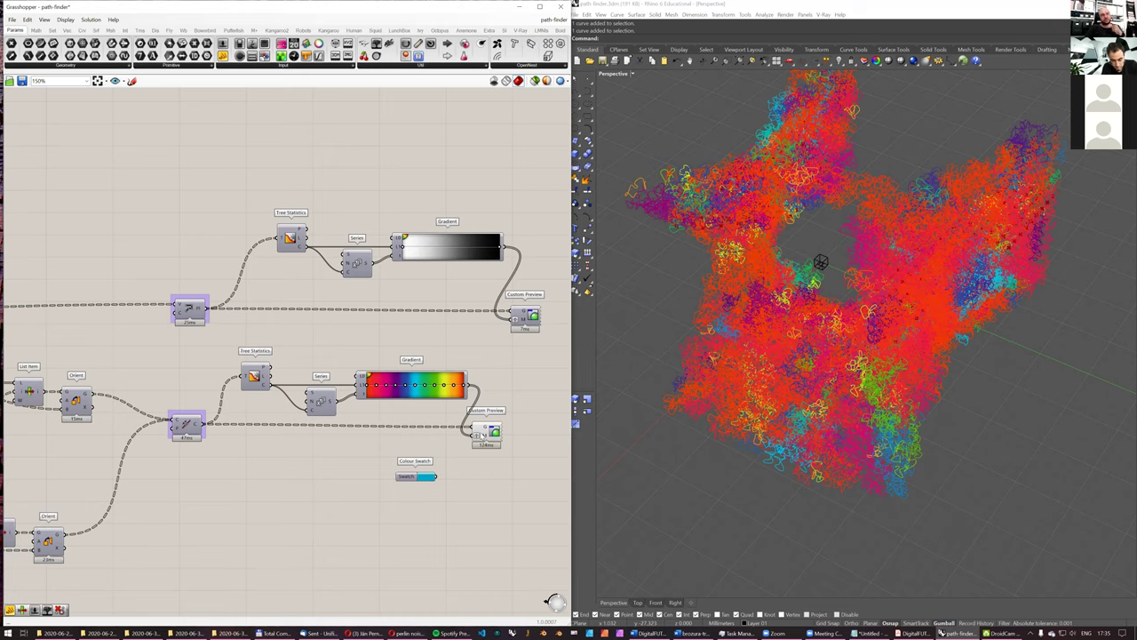
pyautogui.moveTo(271, 371); pyautogui.dragTo(313, 357, button='right')
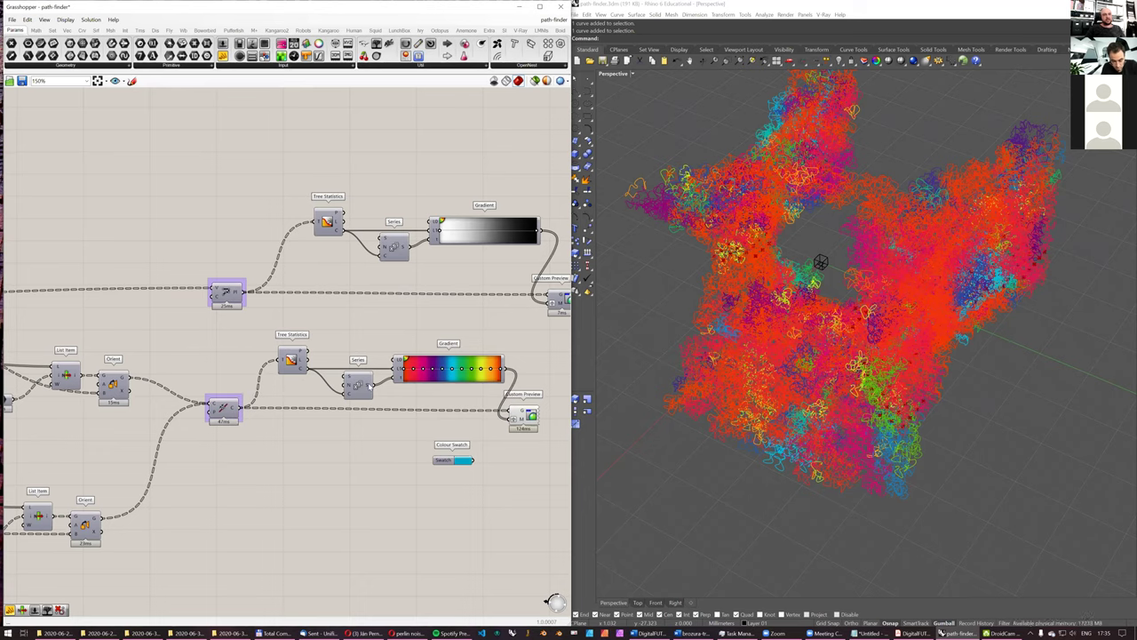
# Step: Examine the definition from the multicolour Gradient preview back to the Loop Start panels and the path-finding loop components
pyautogui.moveTo(370, 386)
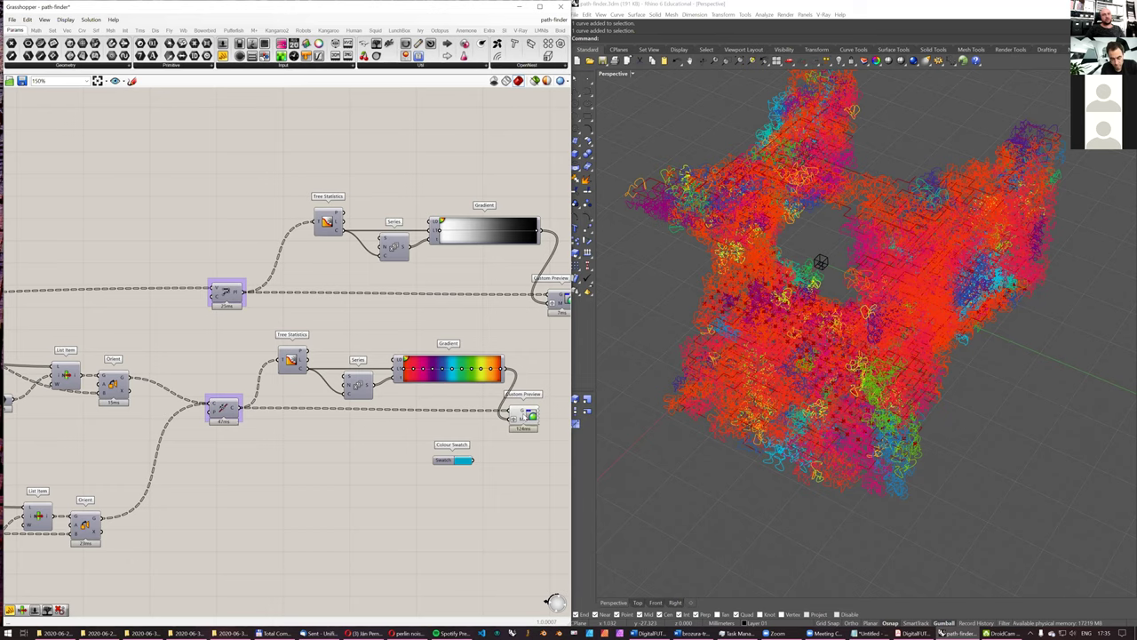
pyautogui.click(524, 415)
pyautogui.click(492, 341)
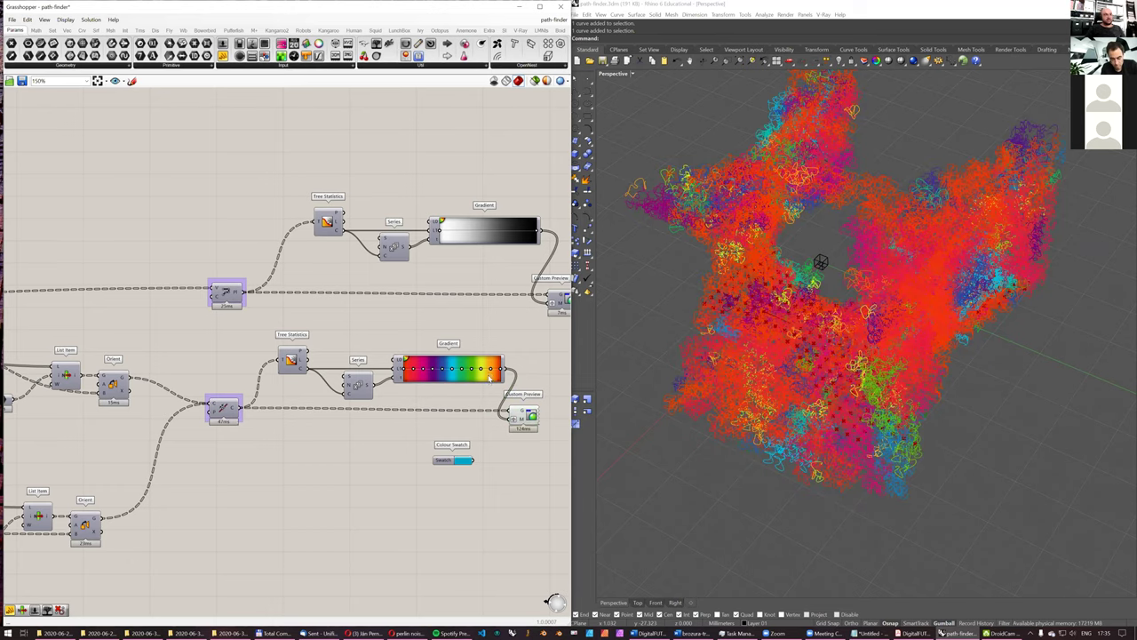
pyautogui.keyDown('ctrl'); pyautogui.moveTo(490, 326); pyautogui.dragTo(242, 203, button='right'); pyautogui.keyUp('ctrl')
pyautogui.scroll(-1, 364, 220)
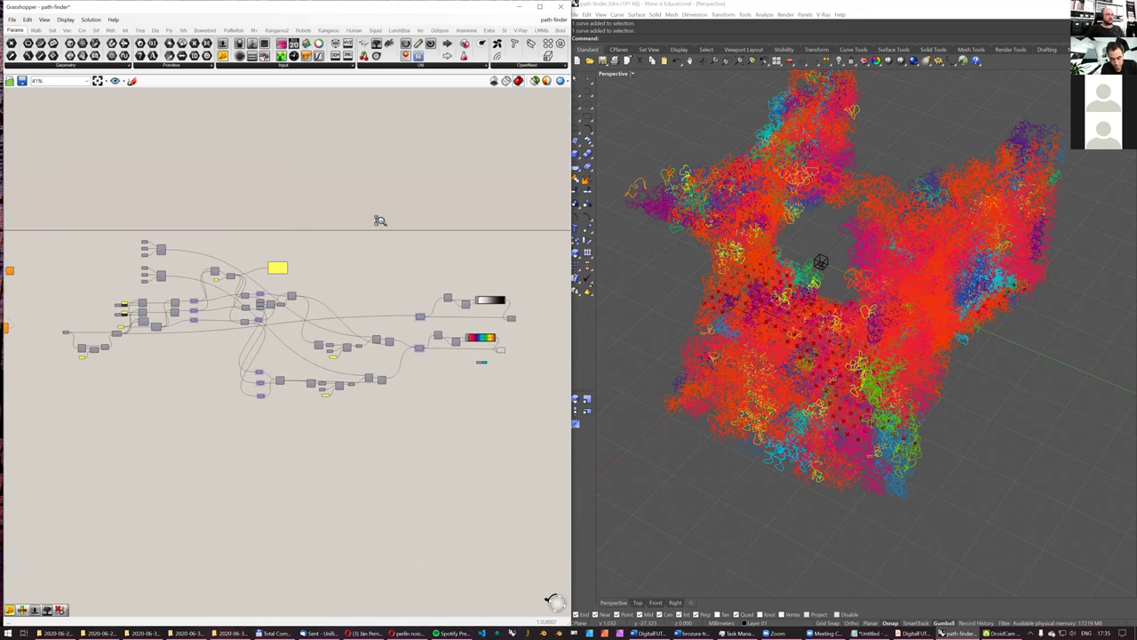
pyautogui.moveTo(142, 216); pyautogui.dragTo(447, 223, button='right')
pyautogui.moveTo(272, 353); pyautogui.dragTo(345, 360, button='right')
pyautogui.scroll(2, 346, 361)
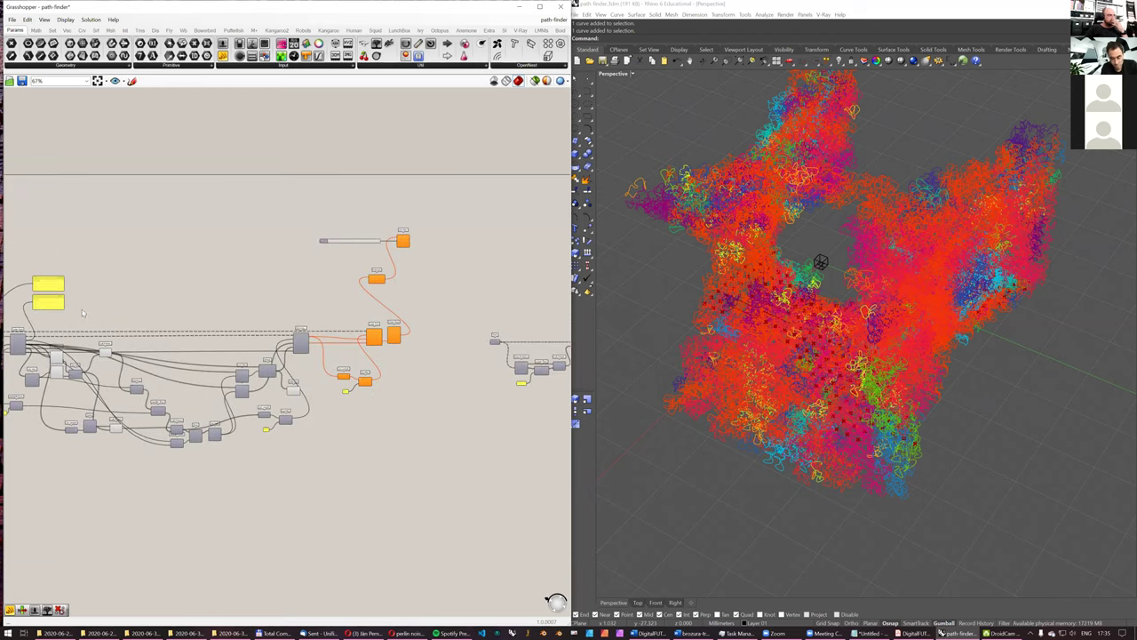
pyautogui.scroll(2, 356, 351)
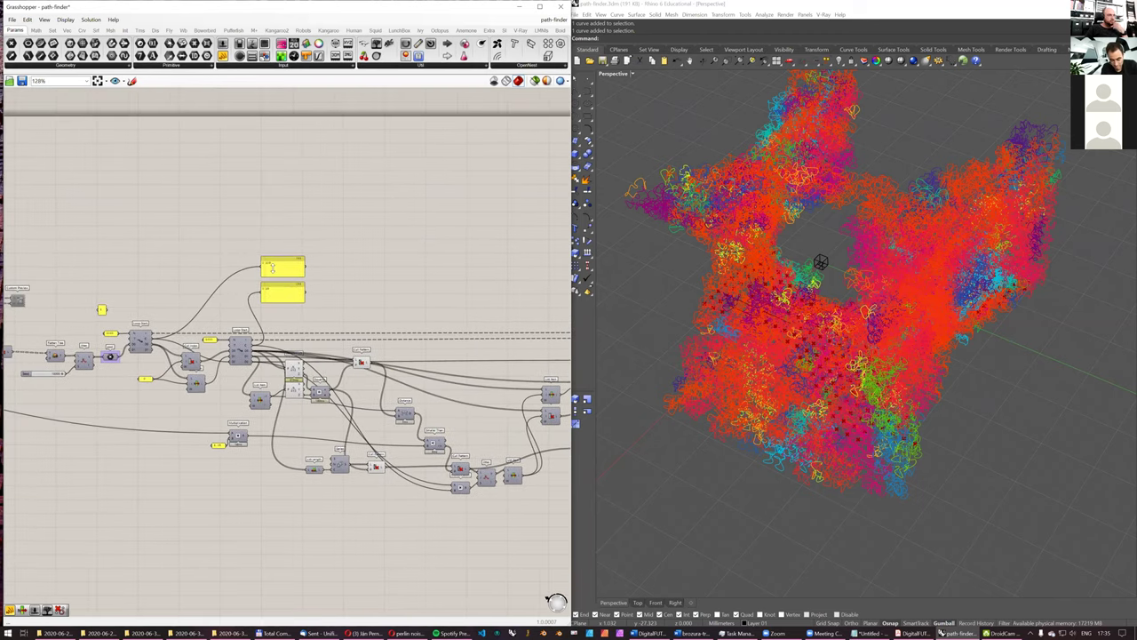
pyautogui.scroll(2, 293, 283)
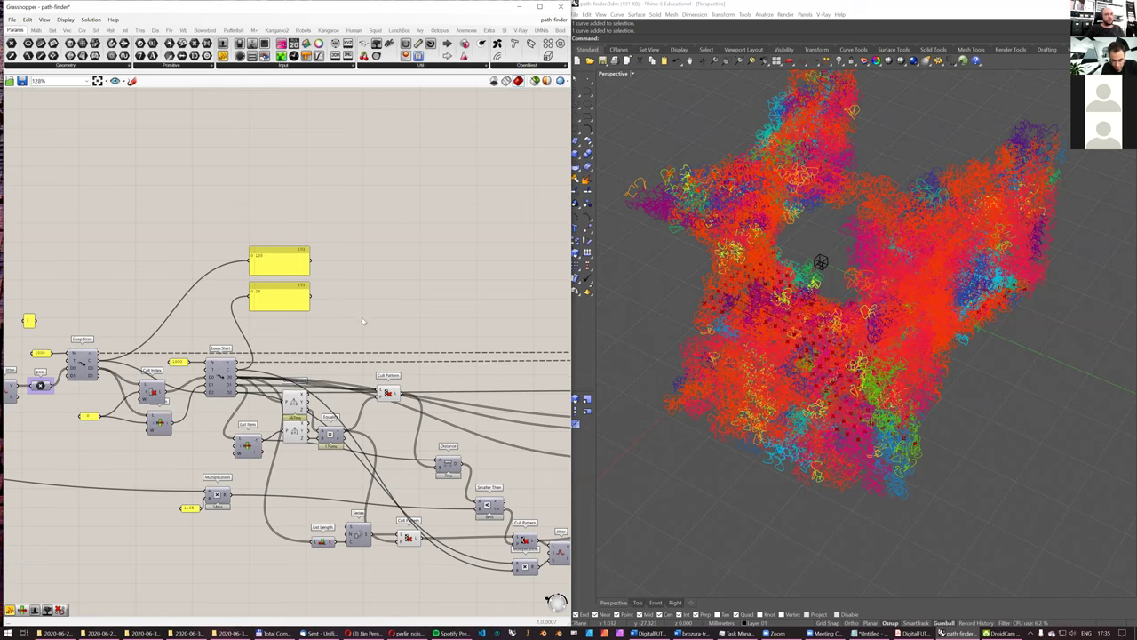
pyautogui.scroll(-2, 357, 329)
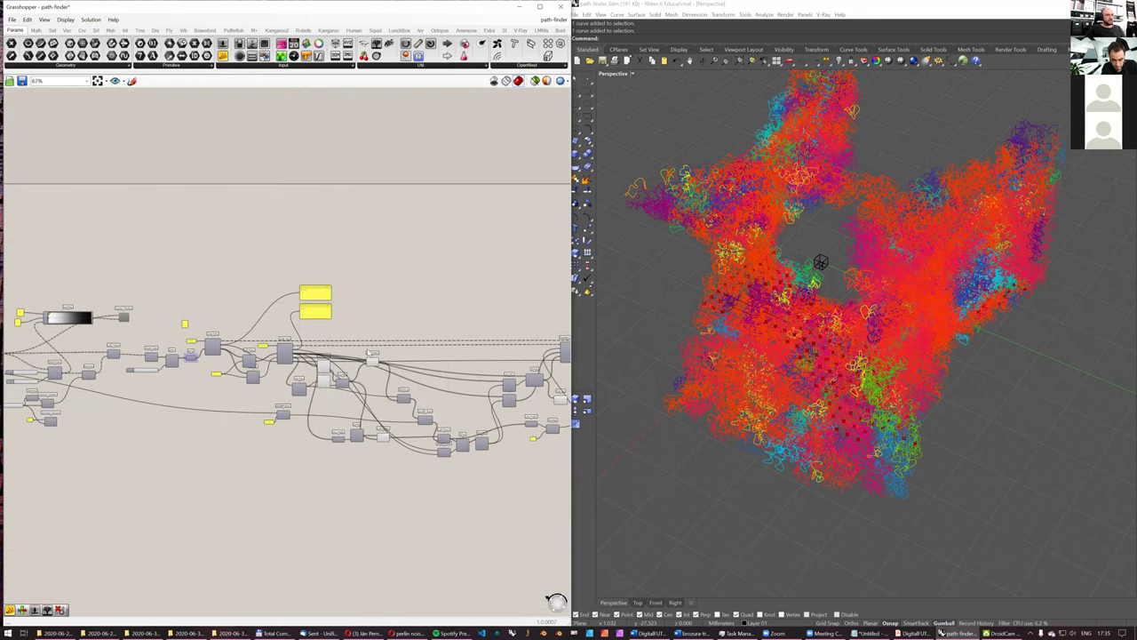
pyautogui.moveTo(568, 378); pyautogui.dragTo(431, 373, button='right')
pyautogui.scroll(2, 423, 398)
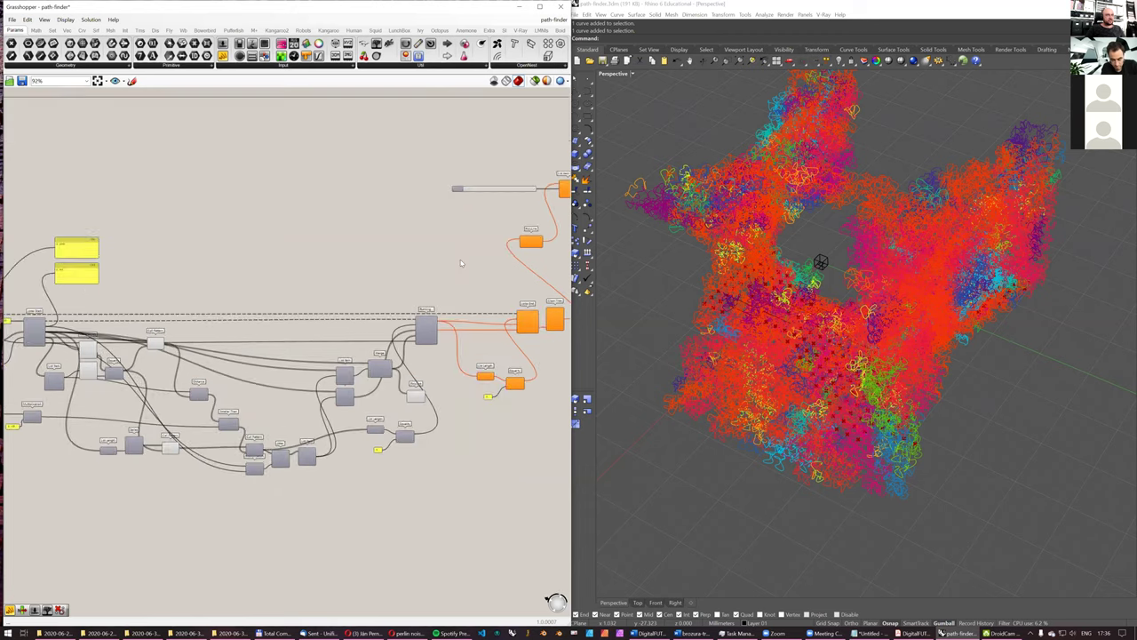
# Step: Preview only the selected PolyLine component inside the loop, and examine its path in the Rhino viewport
pyautogui.click(415, 395)
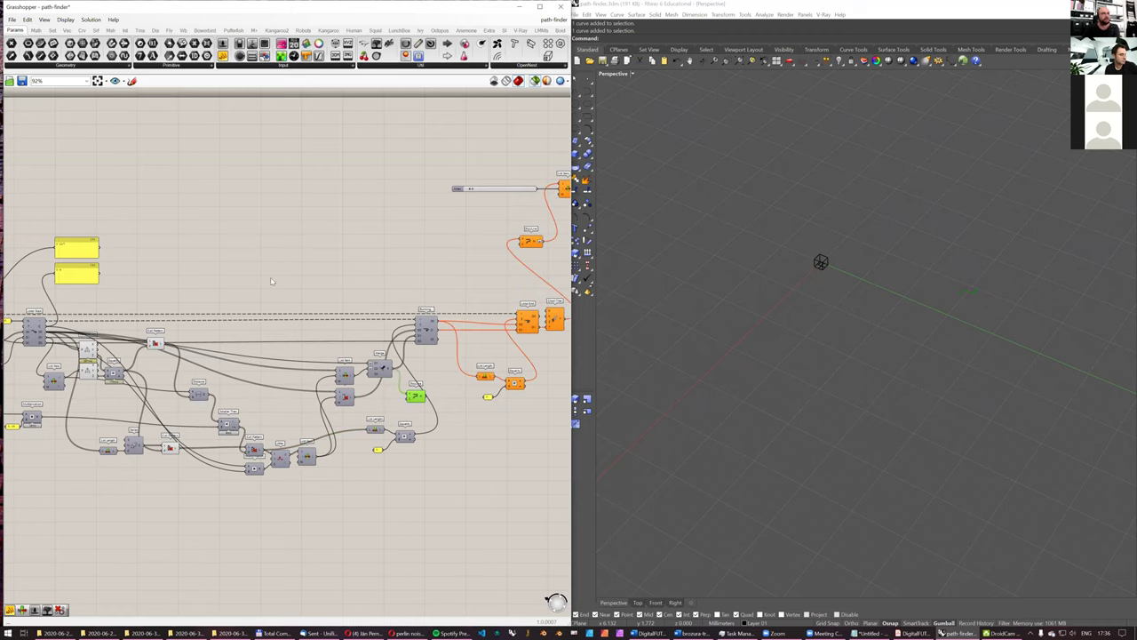
pyautogui.moveTo(355, 257); pyautogui.dragTo(263, 269, button='right')
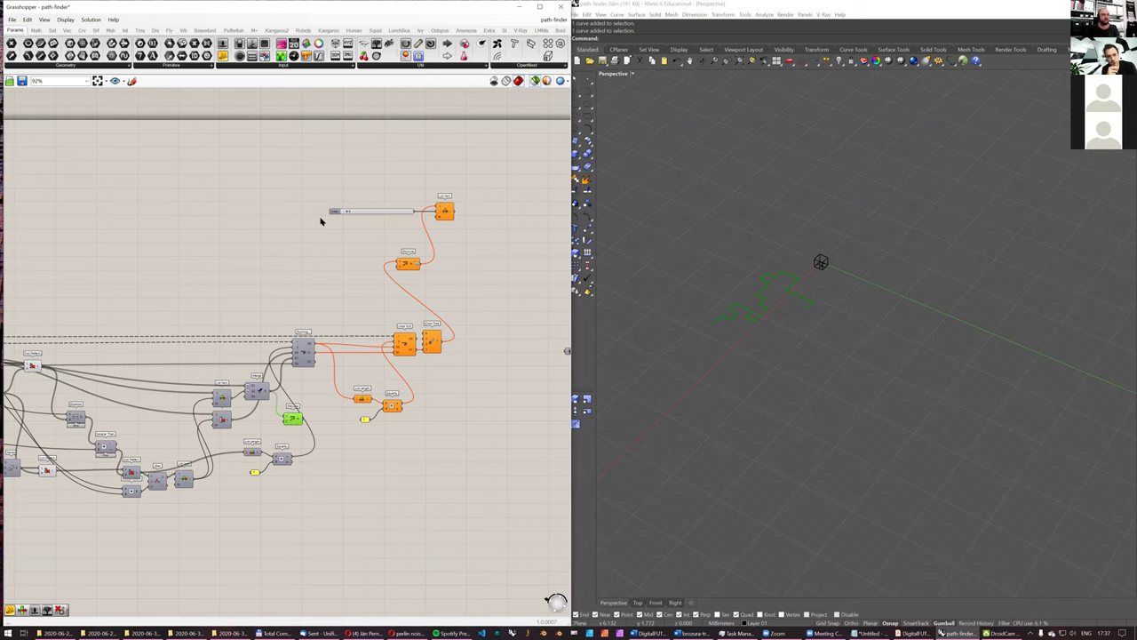
pyautogui.moveTo(515, 197); pyautogui.dragTo(347, 222, button='right')
pyautogui.moveTo(388, 332); pyautogui.dragTo(442, 291, button='right')
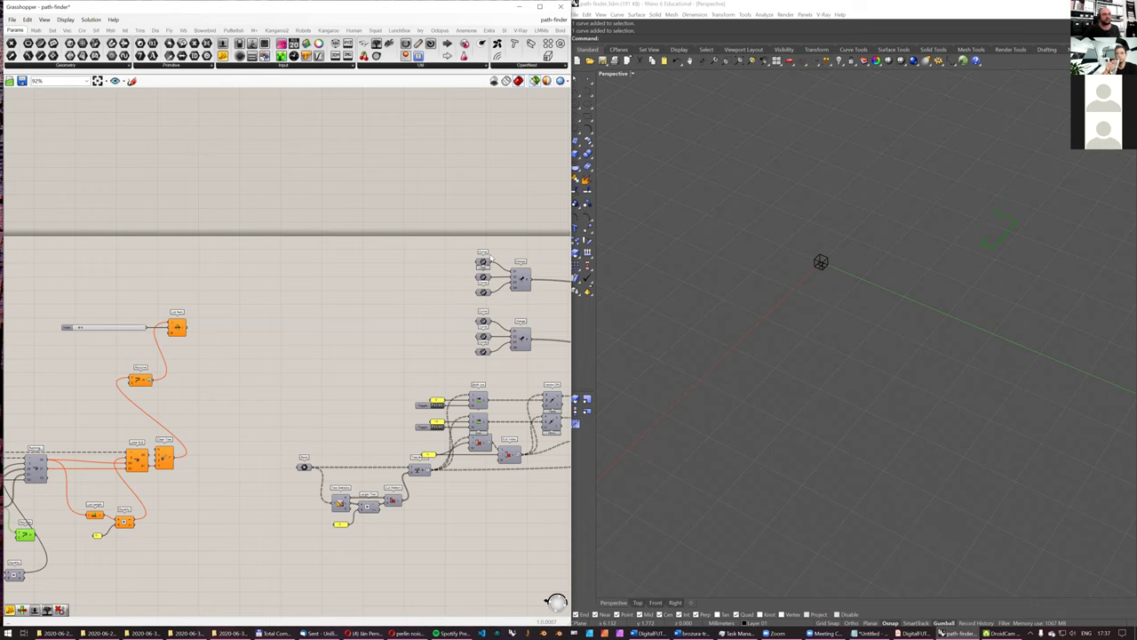
# Step: Add an End Points component above the upper module curves and connect the first Curve to its input
pyautogui.scroll(3, 486, 259)
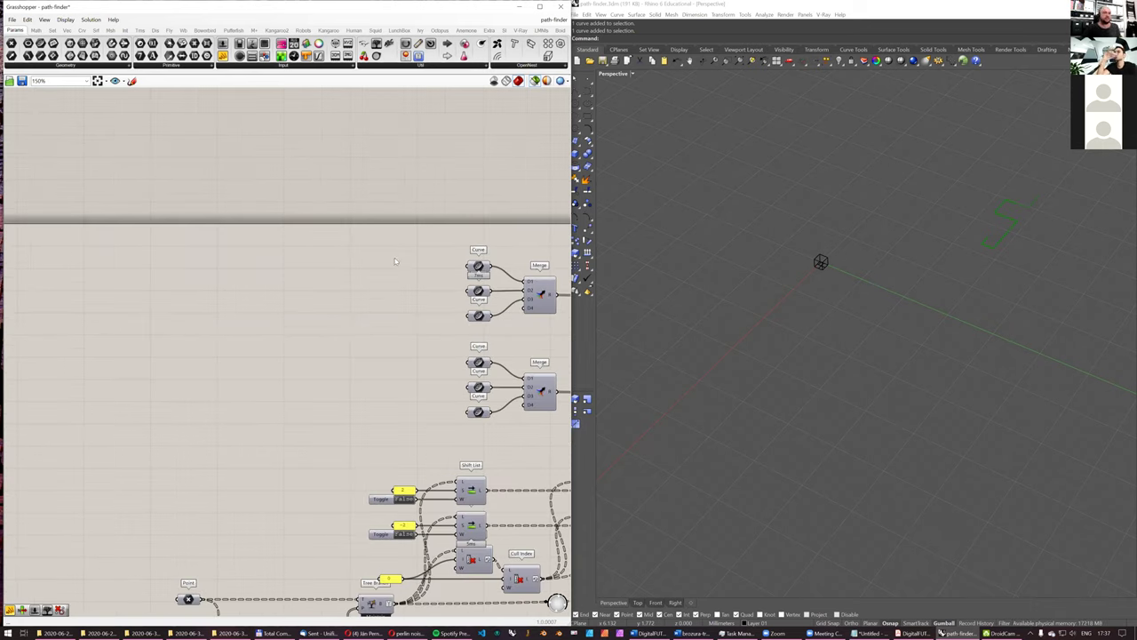
pyautogui.moveTo(493, 242); pyautogui.dragTo(383, 257, button='right')
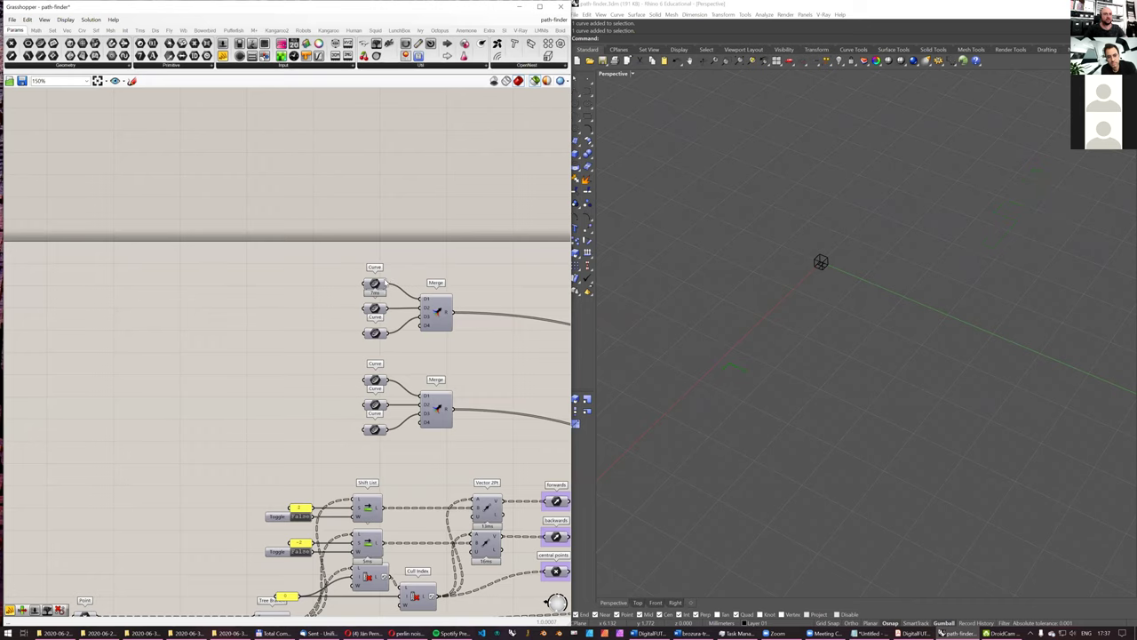
pyautogui.moveTo(391, 261); pyautogui.dragTo(372, 267, button='right')
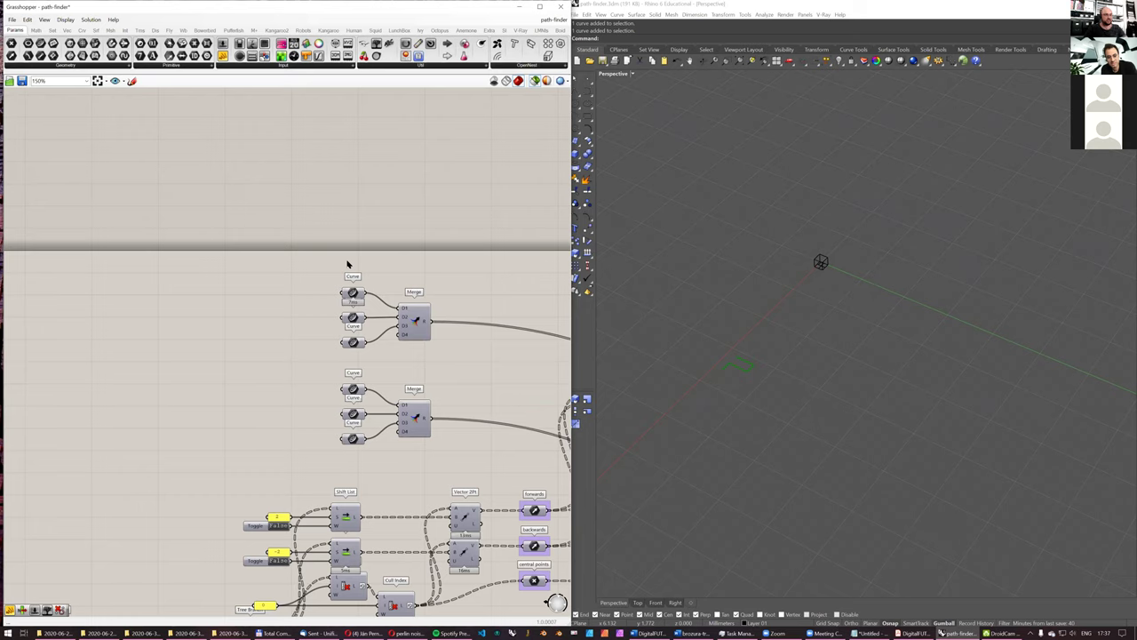
pyautogui.doubleClick(347, 262)
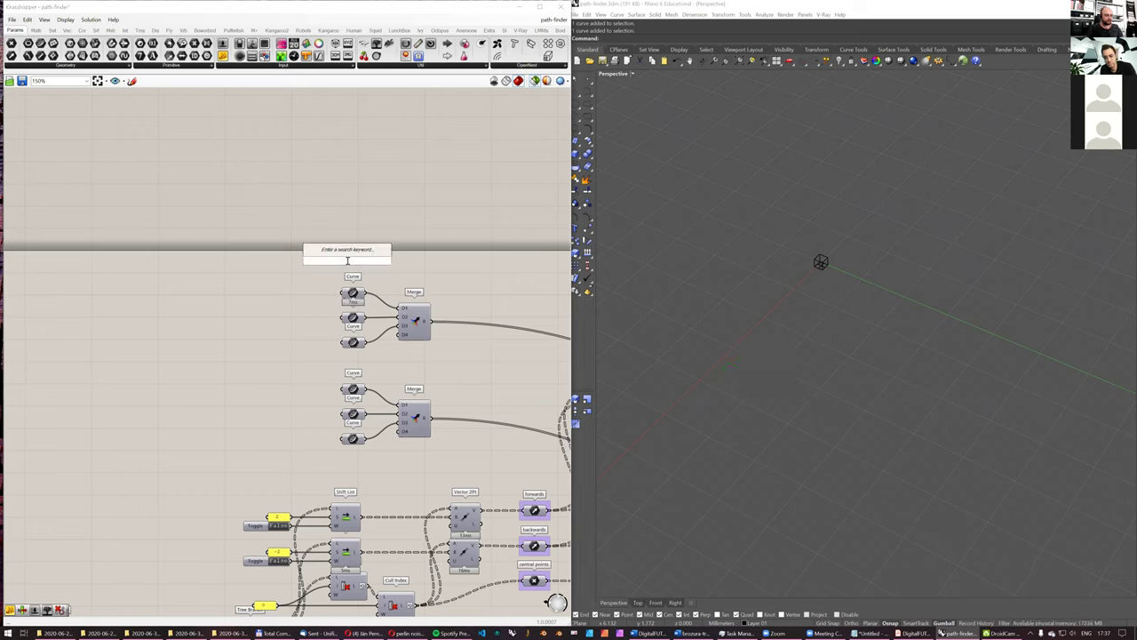
pyautogui.write('end point')
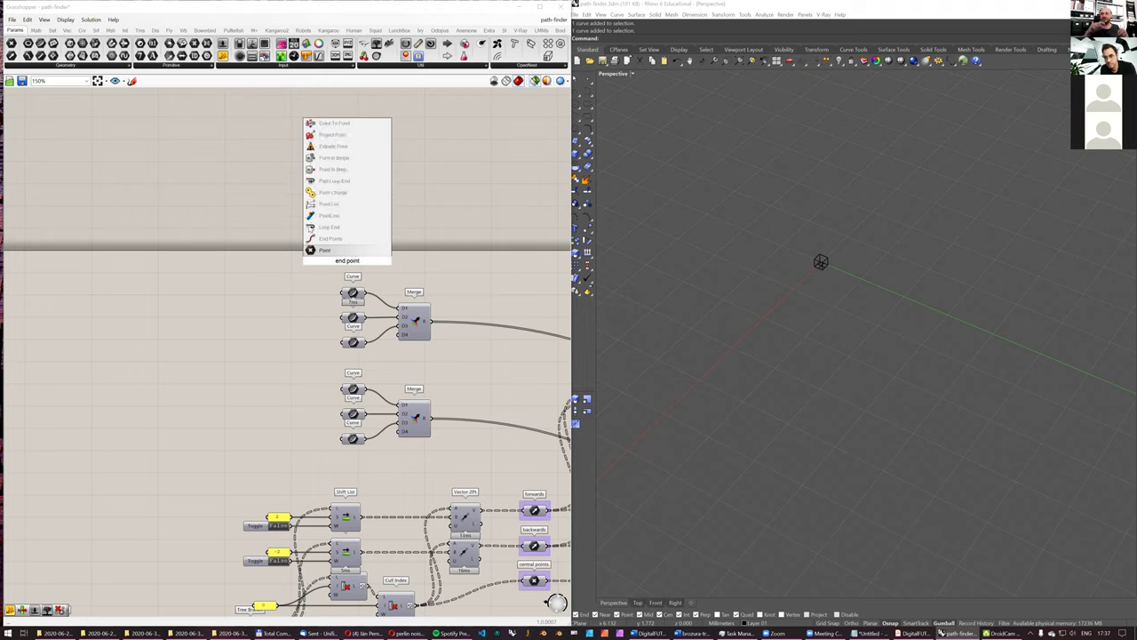
pyautogui.write('s')
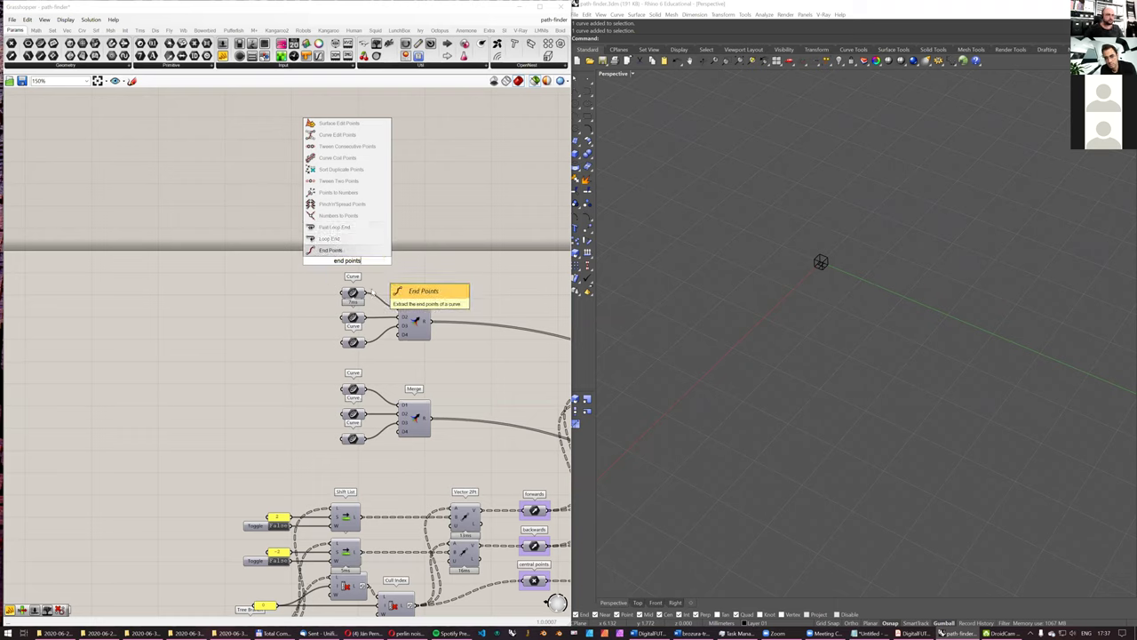
pyautogui.press('Return')
pyautogui.moveTo(364, 293); pyautogui.dragTo(343, 265)
pyautogui.click(348, 261)
pyautogui.hotkey('ctrl', 'z')
# Step: Make room beside the upper Merge, and add a Line between the extracted start and end points that replaces the first Curve in D1
pyautogui.moveTo(417, 322); pyautogui.dragTo(460, 322)
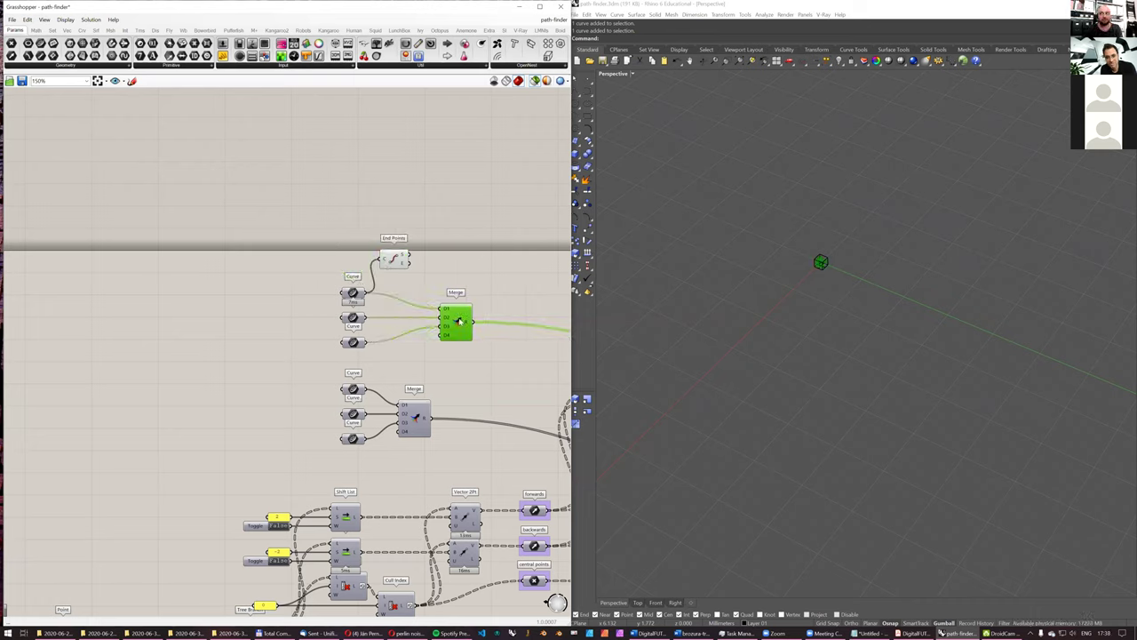
pyautogui.click(431, 280)
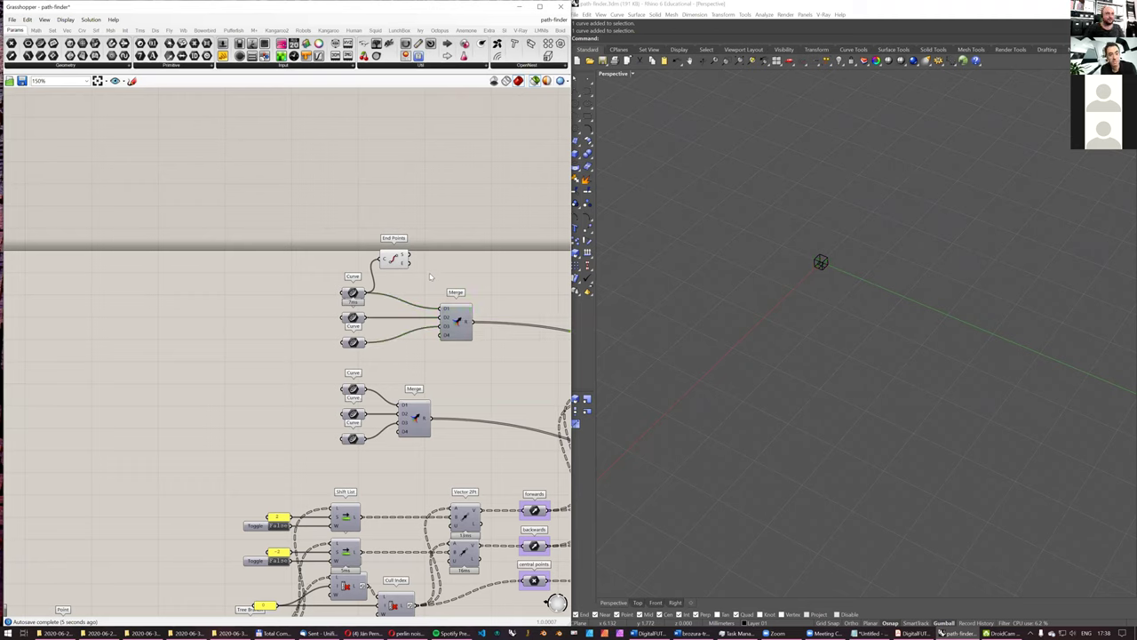
pyautogui.doubleClick(431, 277)
pyautogui.write('line')
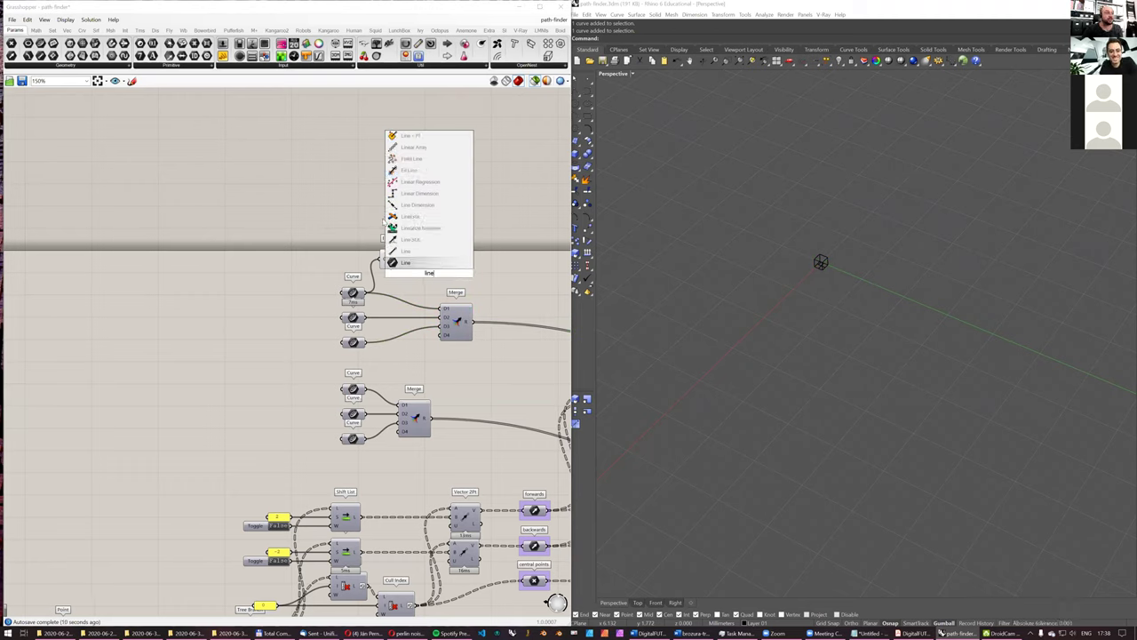
pyautogui.click(430, 252)
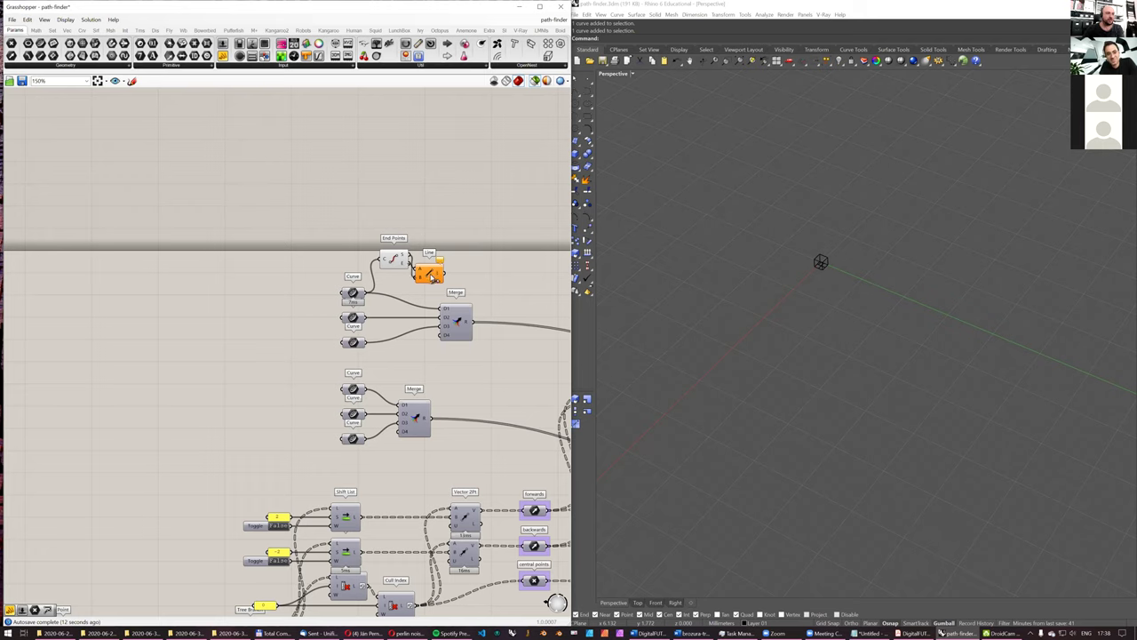
pyautogui.moveTo(435, 273); pyautogui.dragTo(441, 309)
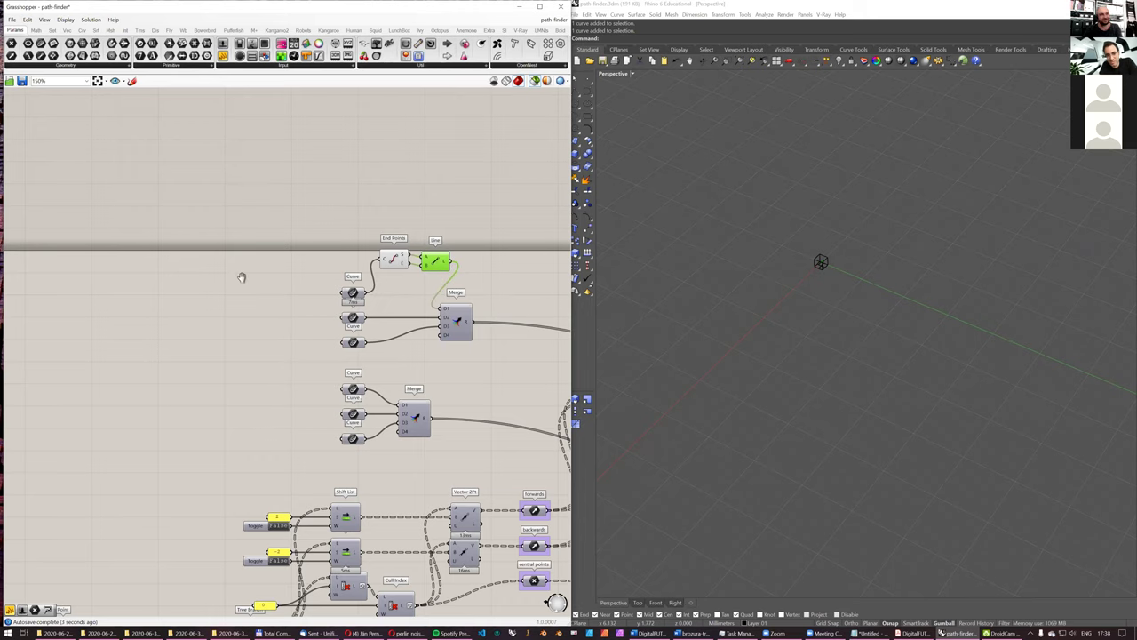
# Step: Select the joined module curves component to check its result, and switch the selected-only preview off
pyautogui.moveTo(497, 291); pyautogui.dragTo(242, 277, button='right')
pyautogui.scroll(-2, 422, 332)
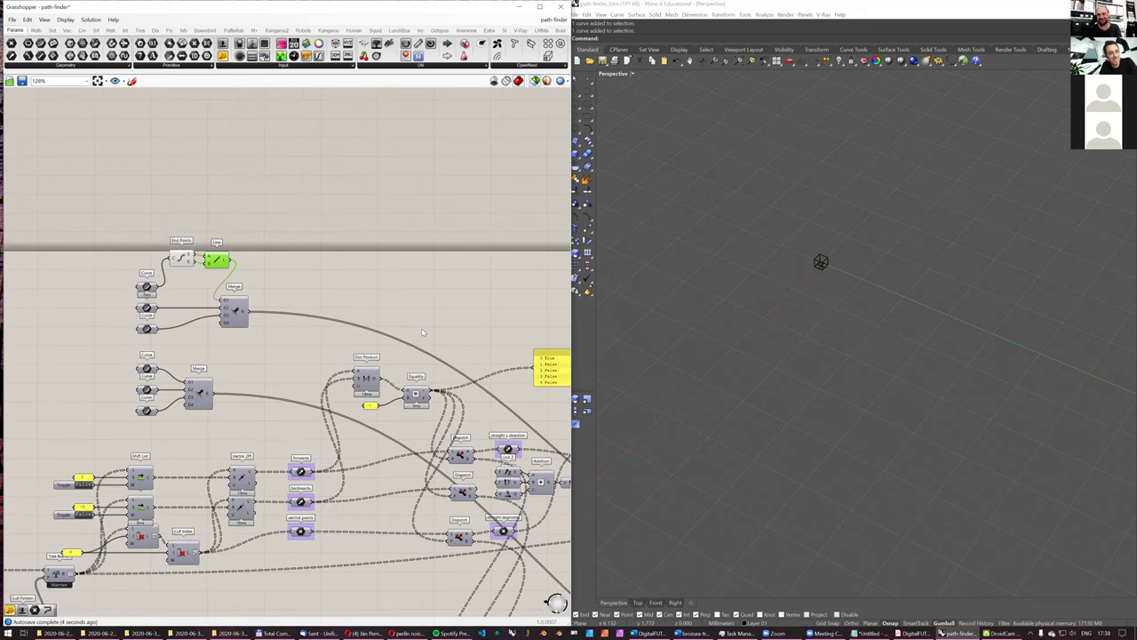
pyautogui.scroll(-2, 422, 332)
pyautogui.moveTo(407, 326); pyautogui.dragTo(123, 256, button='right')
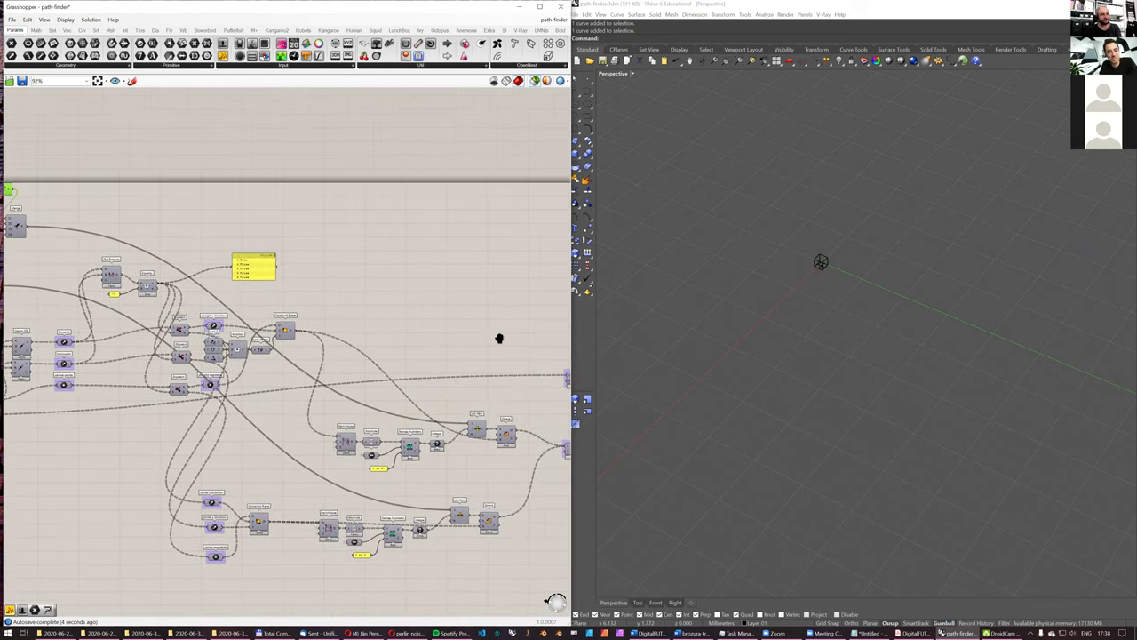
pyautogui.moveTo(477, 335); pyautogui.dragTo(311, 330, button='right')
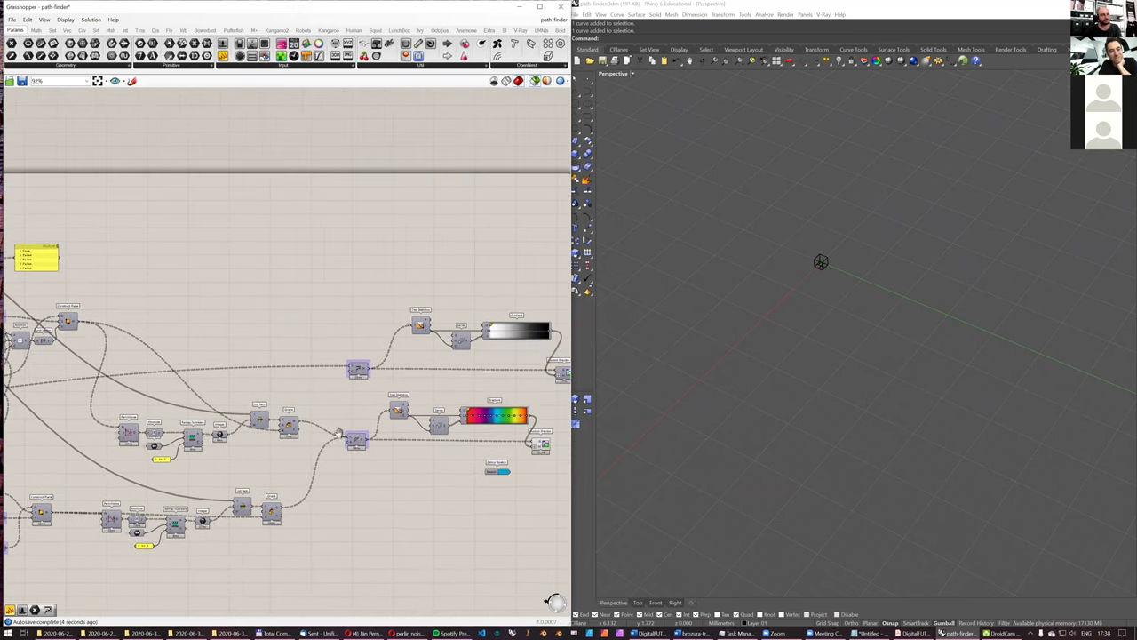
pyautogui.click(356, 440)
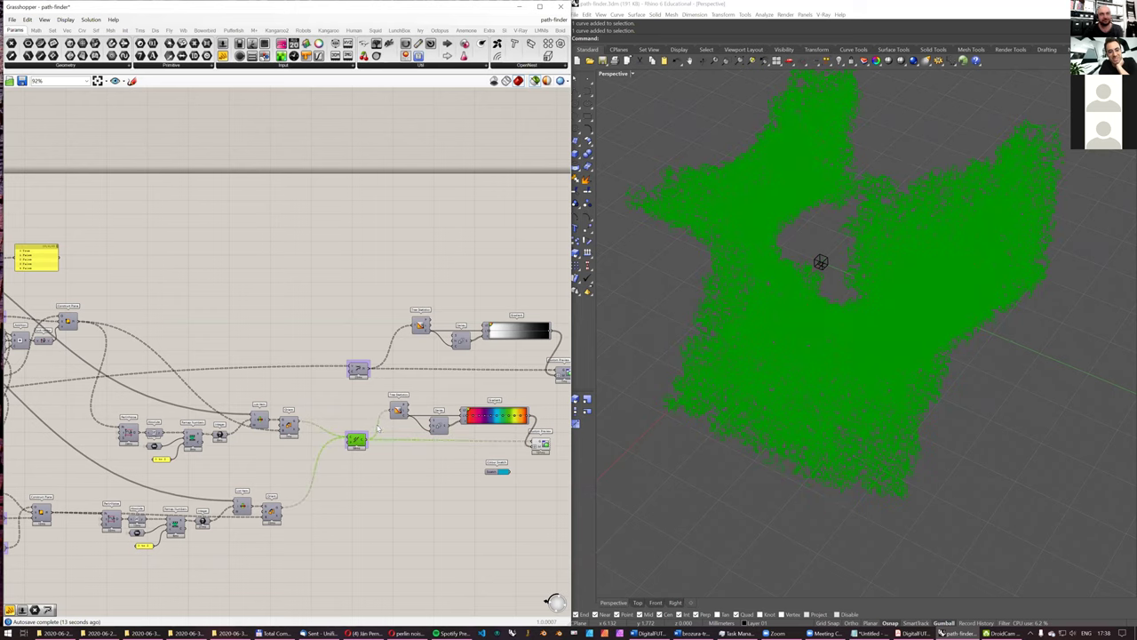
pyautogui.middleClick(451, 245)
pyautogui.click(535, 80)
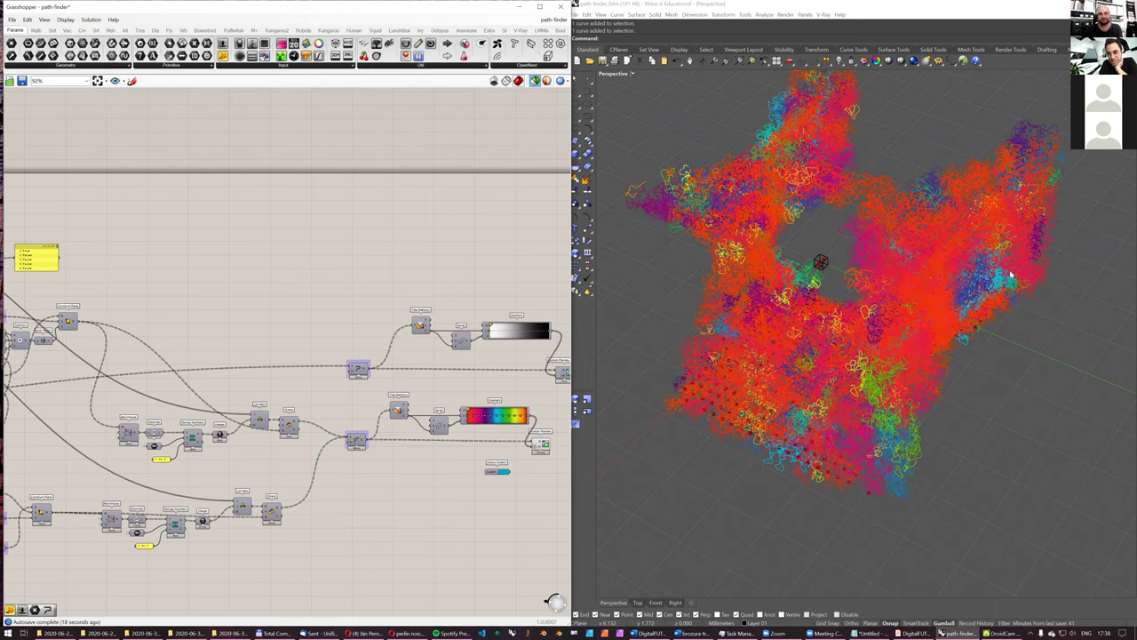
# Step: Examine the gradient-coloured module curves up close in the Rhino viewport
pyautogui.moveTo(966, 292); pyautogui.dragTo(775, 375, button='right')
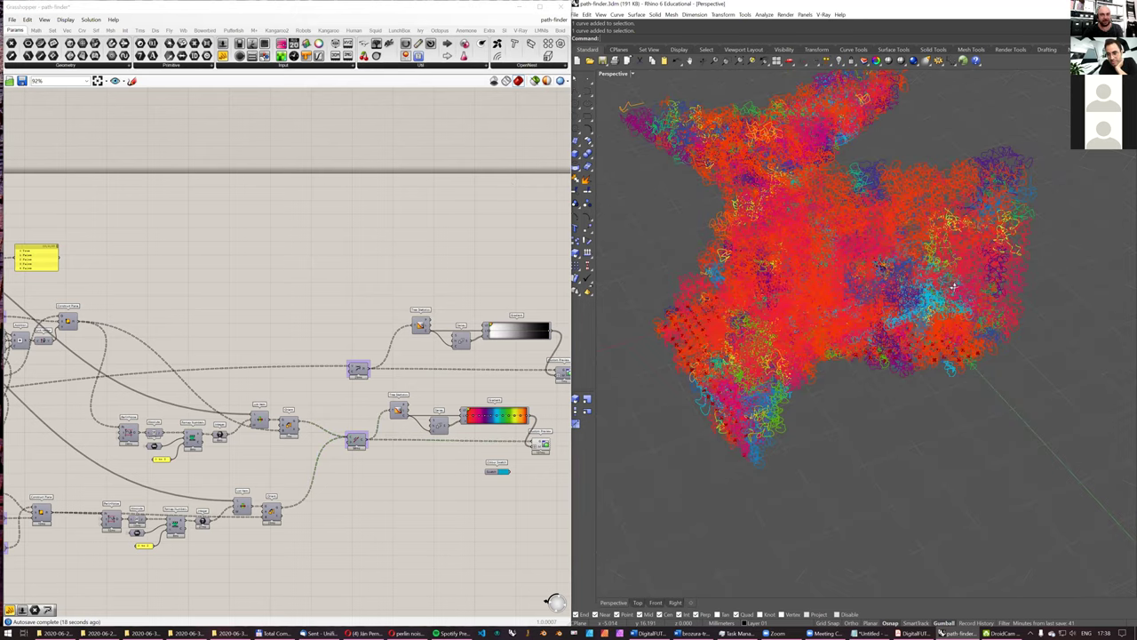
pyautogui.scroll(2, 775, 373)
pyautogui.scroll(2, 776, 370)
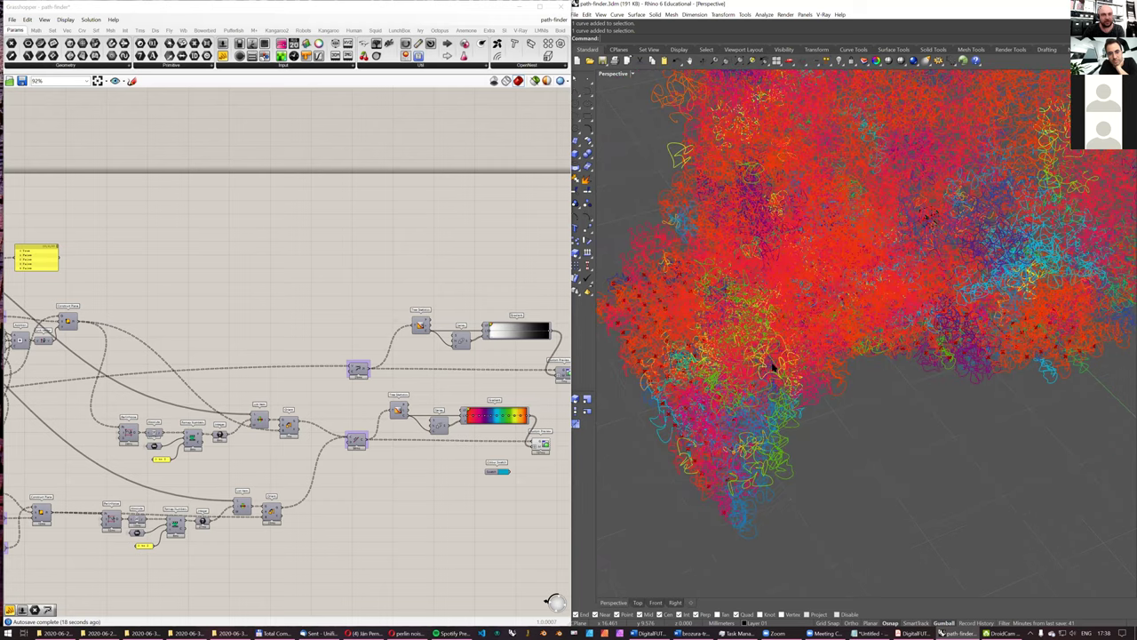
pyautogui.scroll(2, 790, 375)
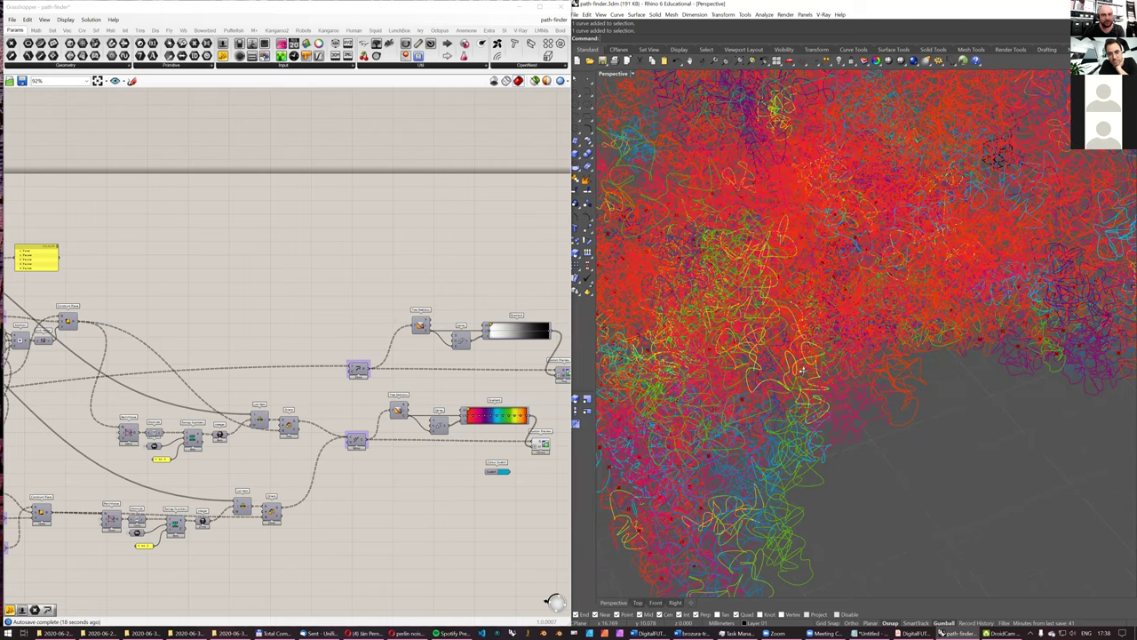
pyautogui.scroll(2, 802, 369)
pyautogui.moveTo(740, 466); pyautogui.dragTo(787, 458, button='right')
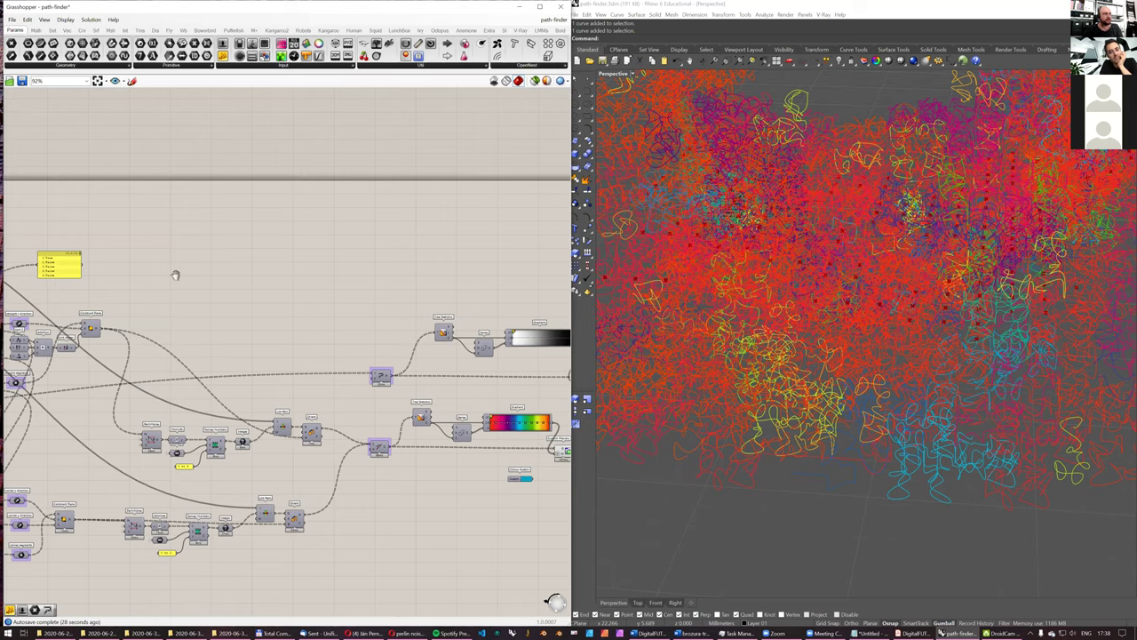
# Step: Duplicate the upper End Points and Line pair beside the lower module curves, and connect the first lower Curve to the copied End Points
pyautogui.moveTo(175, 272); pyautogui.dragTo(386, 270, button='right')
pyautogui.moveTo(67, 257); pyautogui.dragTo(275, 253, button='right')
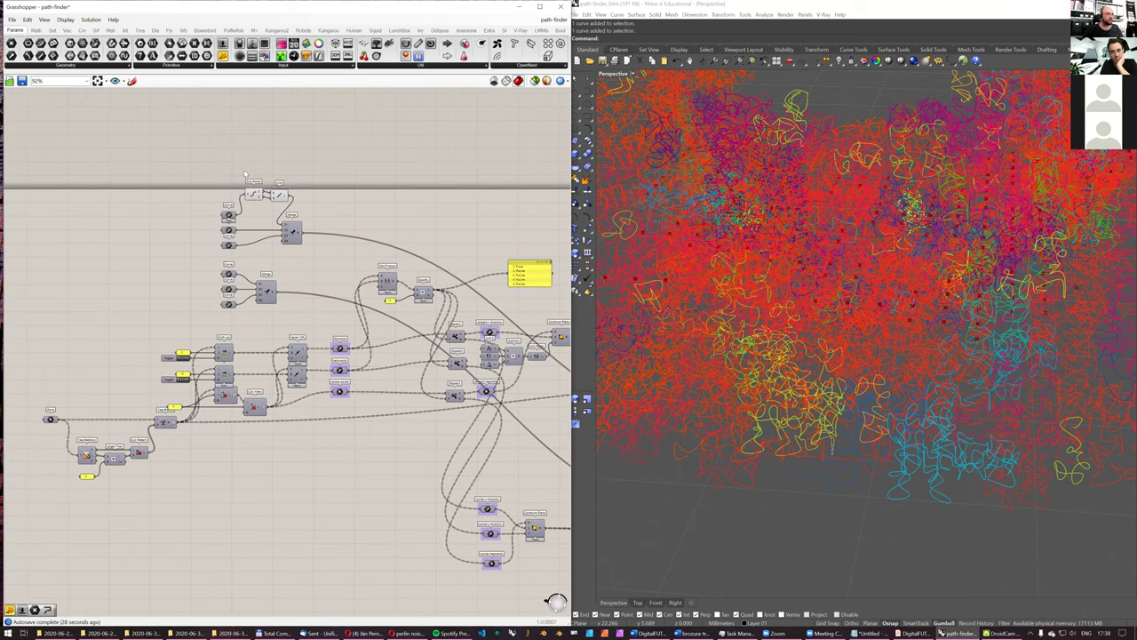
pyautogui.moveTo(232, 175); pyautogui.dragTo(285, 209)
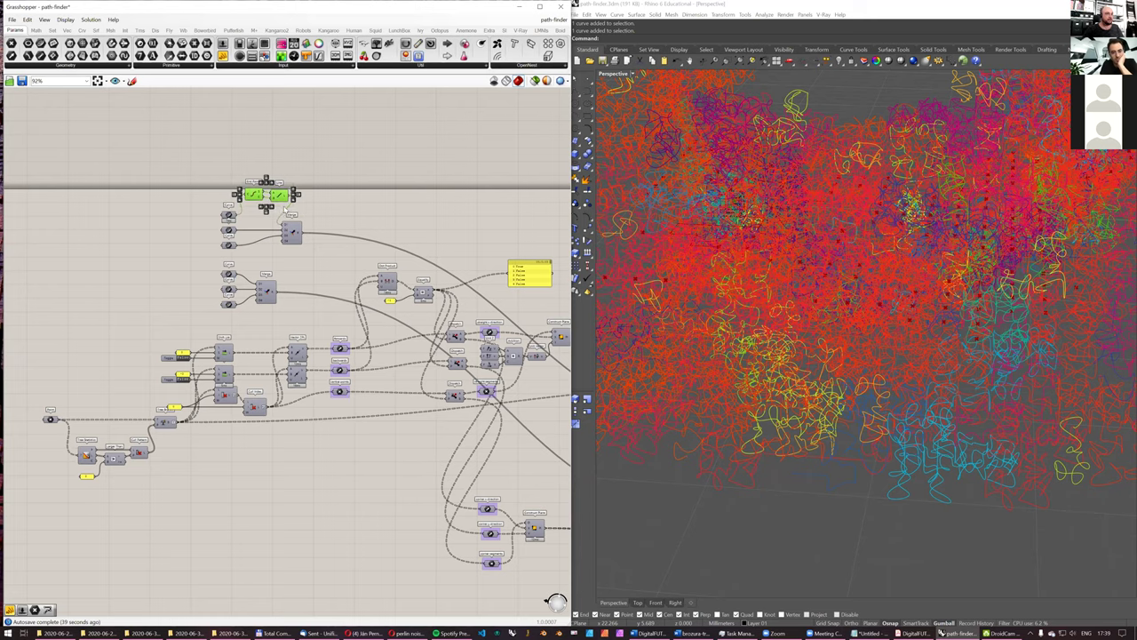
pyautogui.scroll(2, 283, 211)
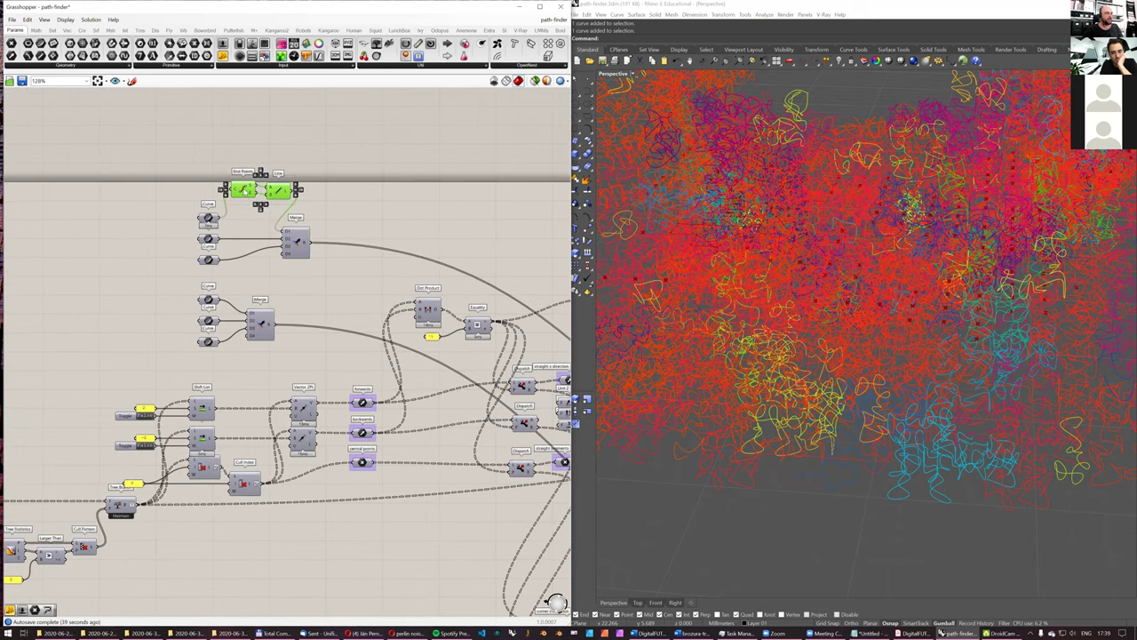
pyautogui.hotkey('ctrl', 'v')
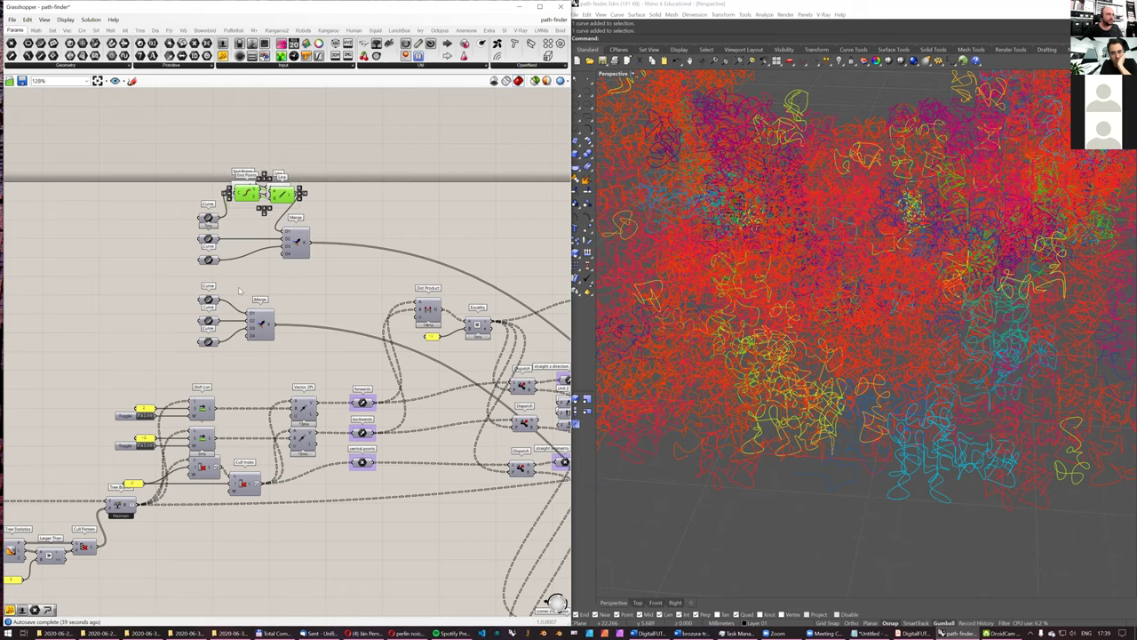
pyautogui.hotkey('ctrl', 'v')
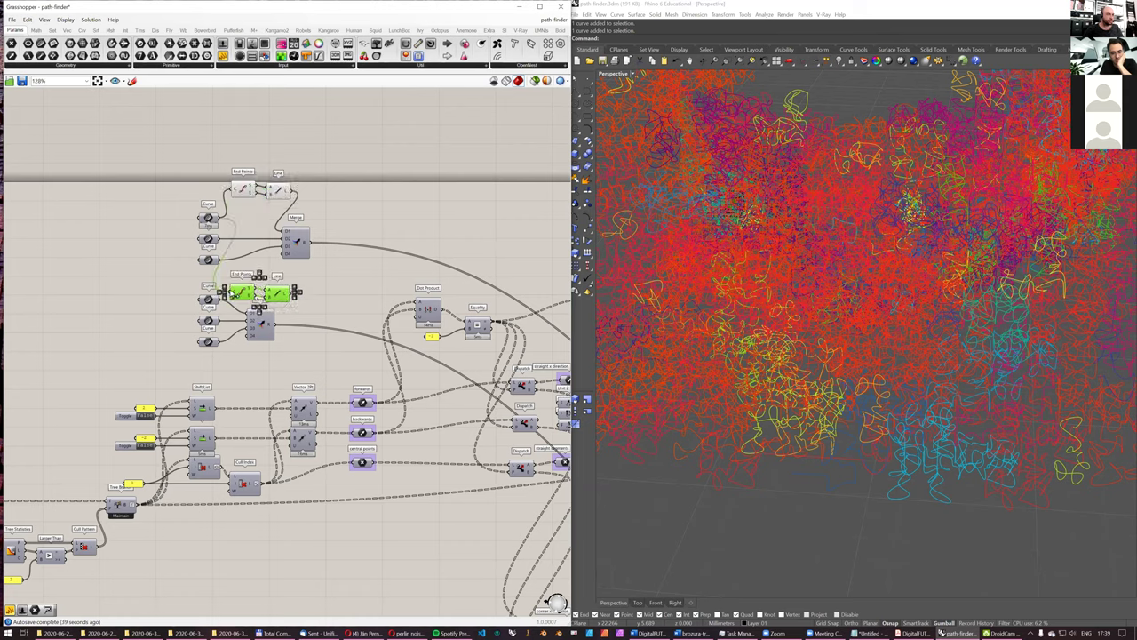
pyautogui.moveTo(219, 299); pyautogui.dragTo(232, 292)
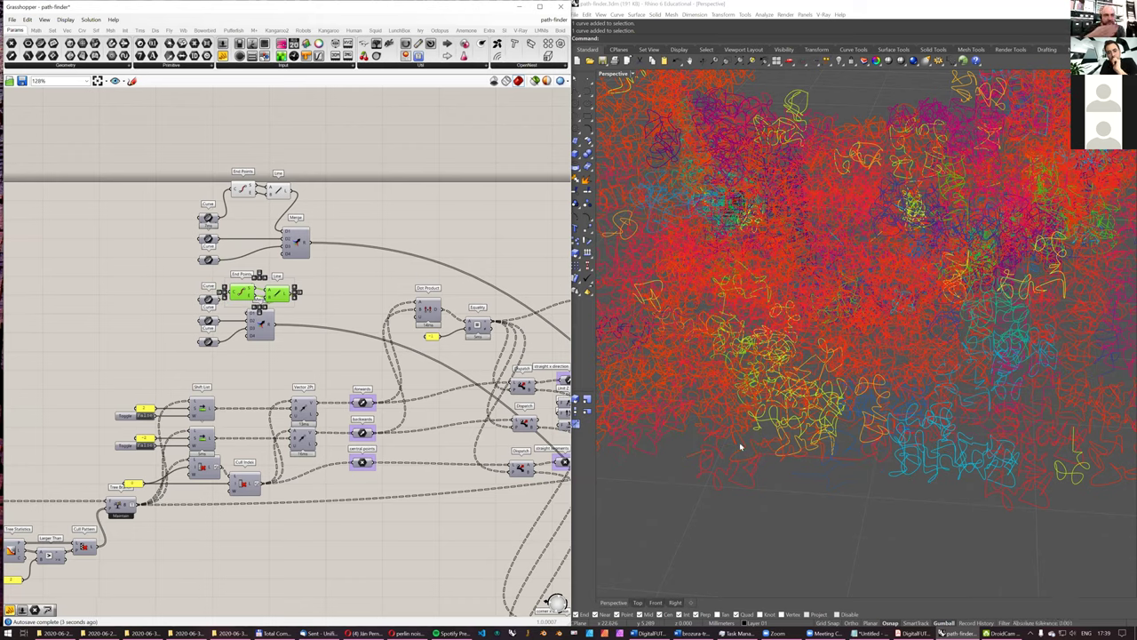
# Step: Make room beside the lower Merge and connect the copied Line to its D1 input in place of the first Curve
pyautogui.click(890, 261)
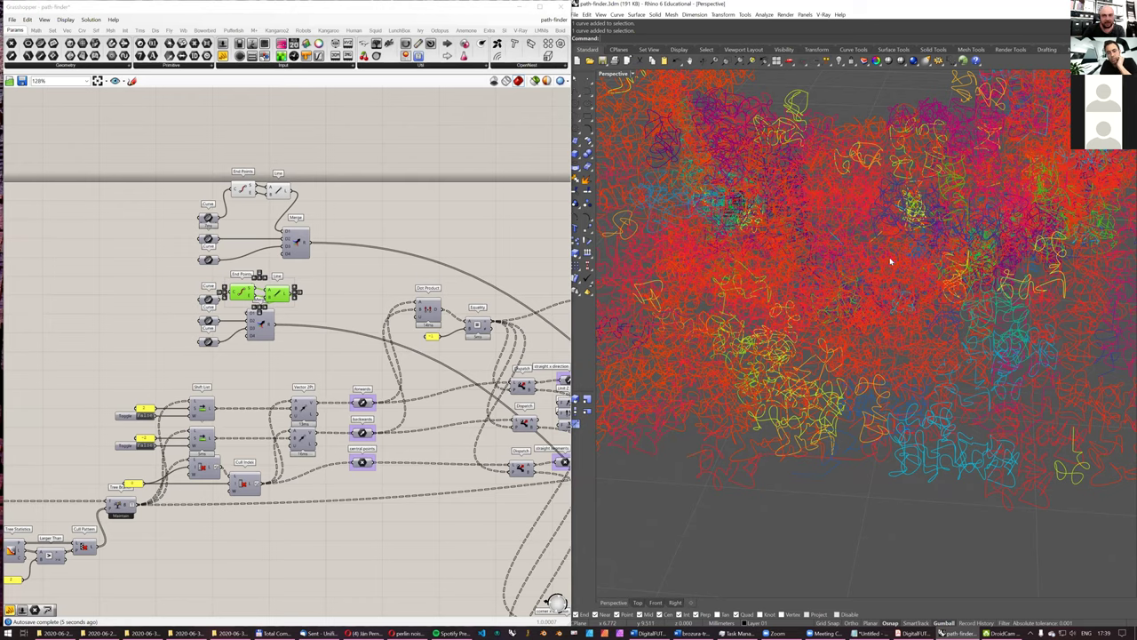
pyautogui.moveTo(889, 258)
pyautogui.mouseDown(button='right')
pyautogui.moveTo(867, 264)
pyautogui.moveTo(888, 256)
pyautogui.mouseUp(button='right')
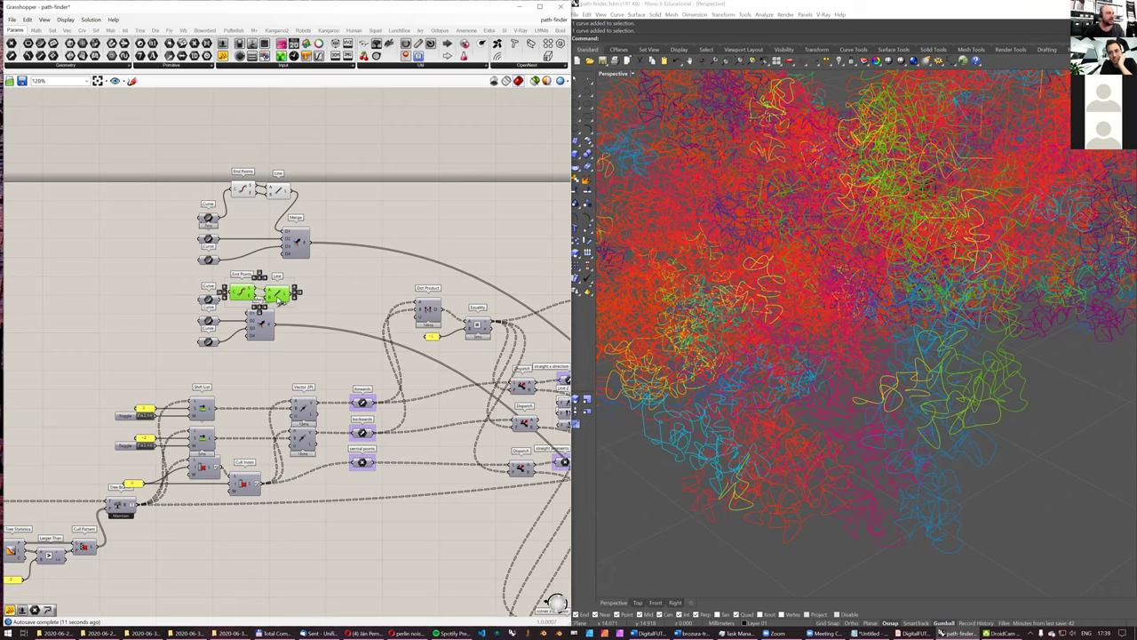
pyautogui.moveTo(258, 322); pyautogui.dragTo(274, 324, button='right')
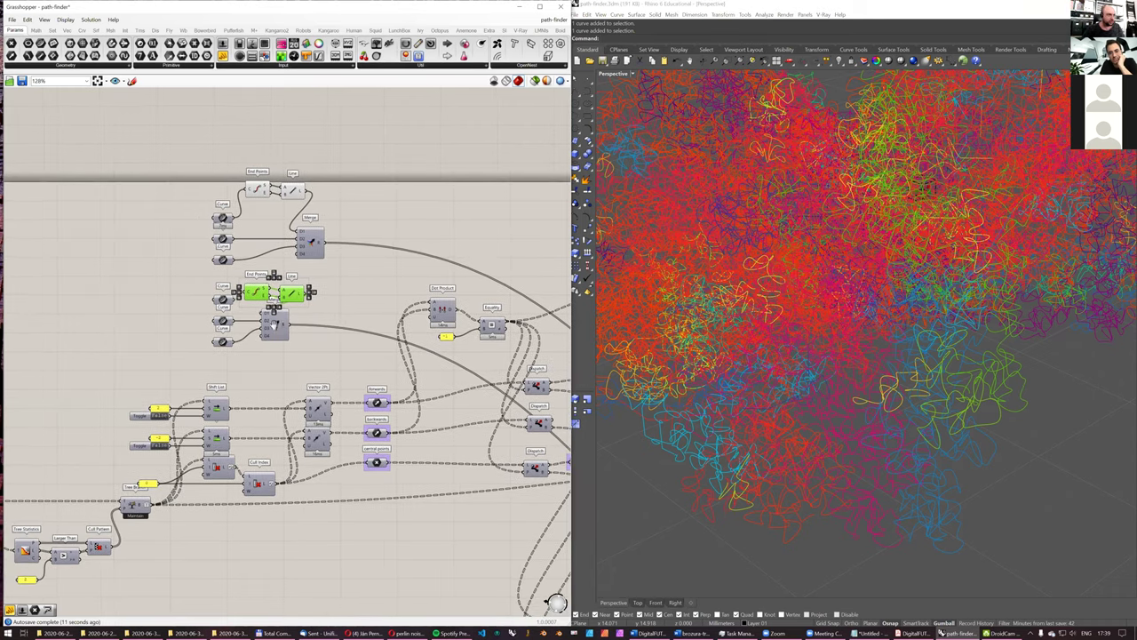
pyautogui.click(275, 325)
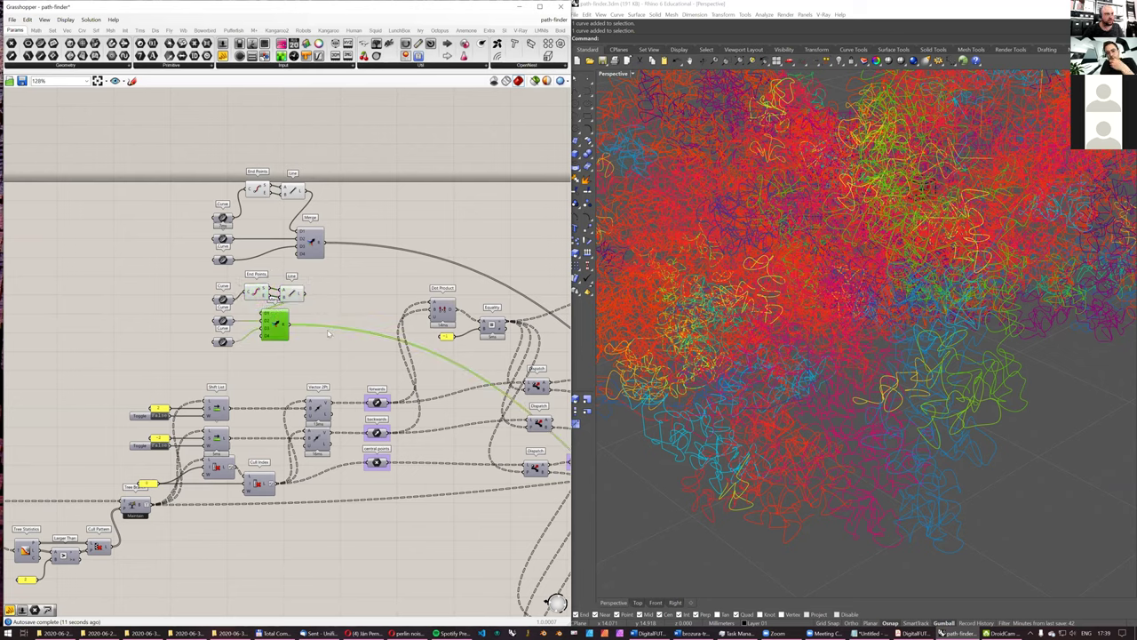
pyautogui.moveTo(328, 333); pyautogui.dragTo(329, 334)
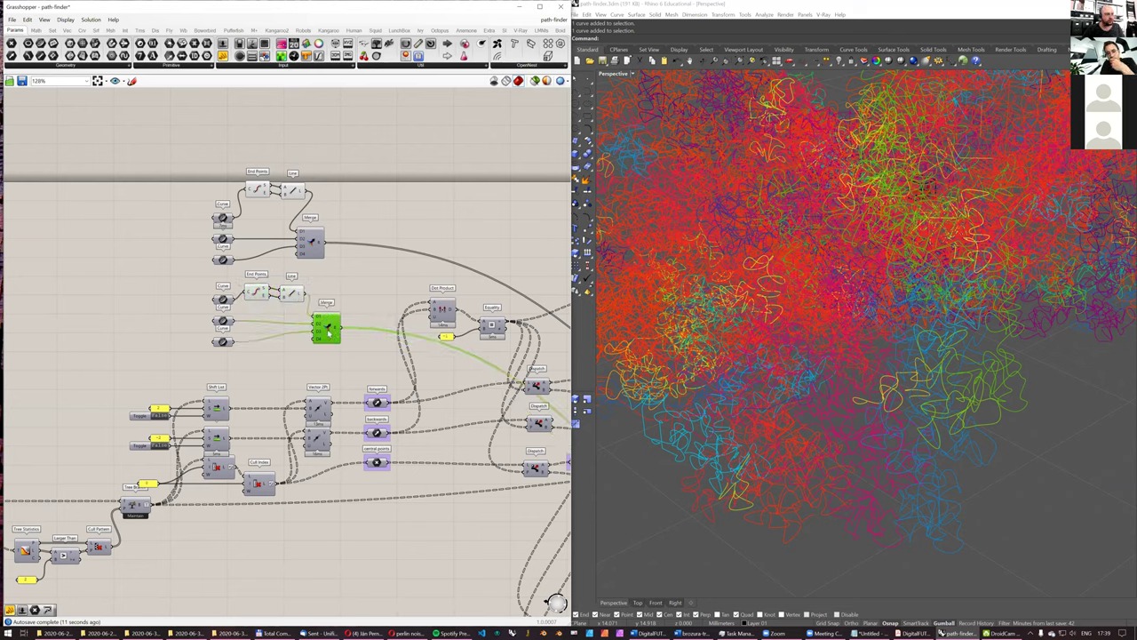
# Step: Add a Rebuild Curve component beside the upper module curves
pyautogui.click(259, 226)
pyautogui.doubleClick(259, 225)
pyautogui.write('rebu')
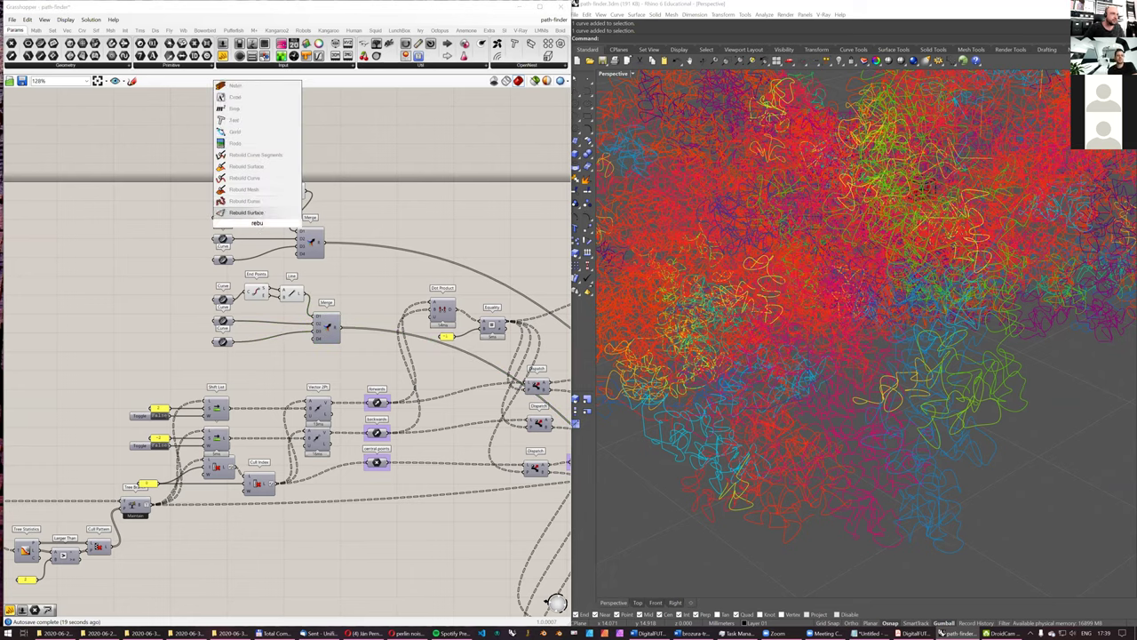
pyautogui.write('il')
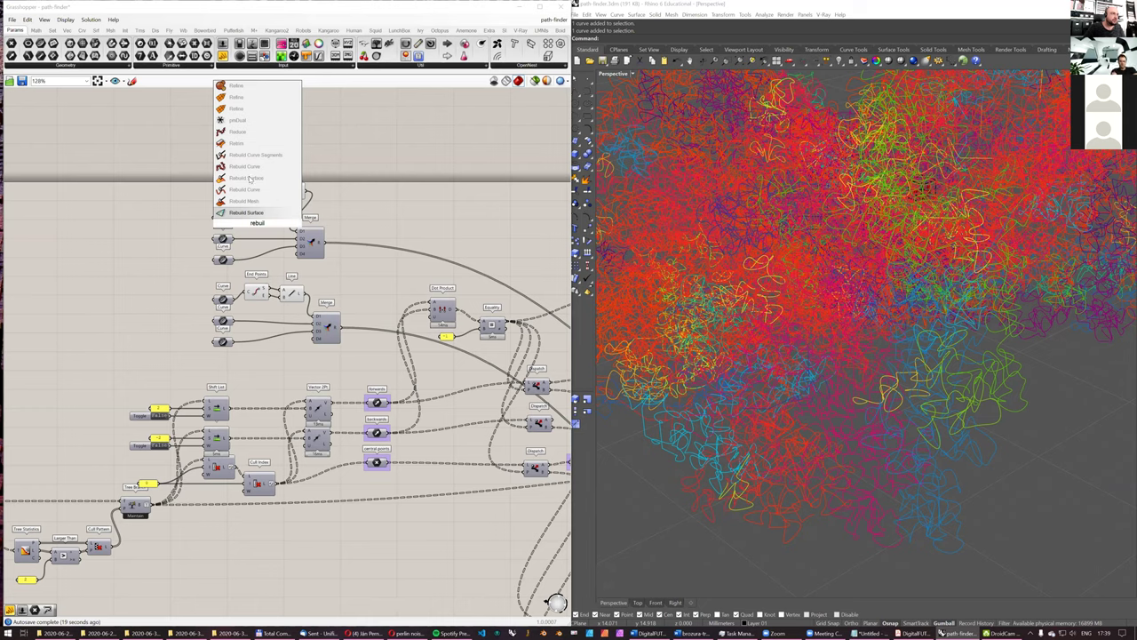
pyautogui.press('Return')
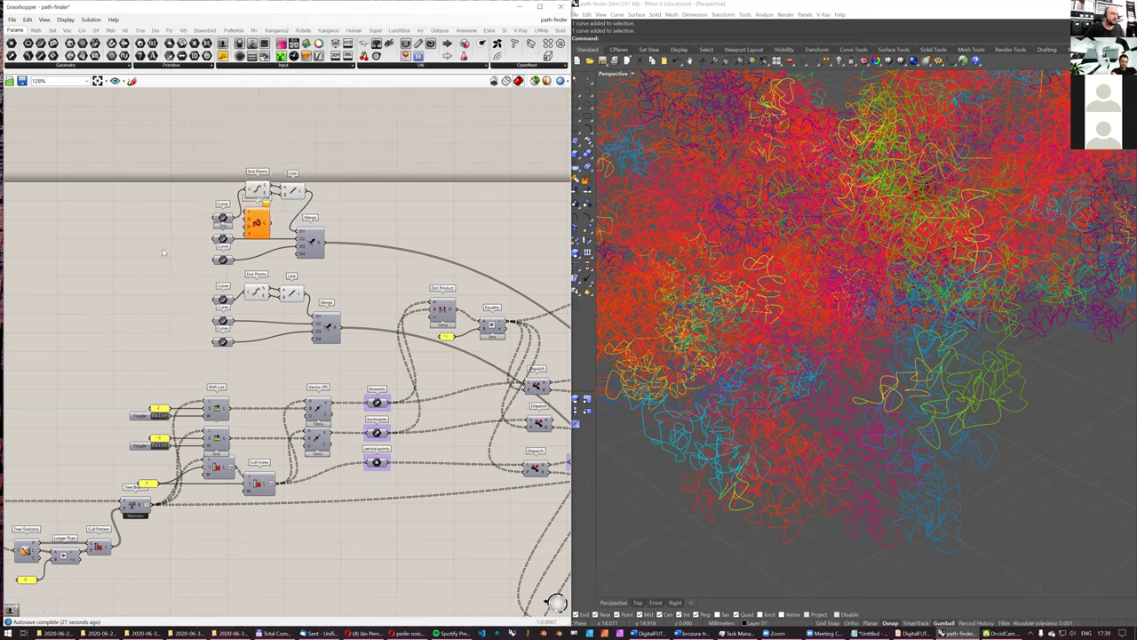
# Step: Lock the solver, then space out the upper Merge and Rebuild Curve and connect the second upper Curve to Rebuild Curve's C input
pyautogui.middleClick(158, 241)
pyautogui.click(157, 271)
pyautogui.moveTo(289, 268); pyautogui.dragTo(298, 294, button='right')
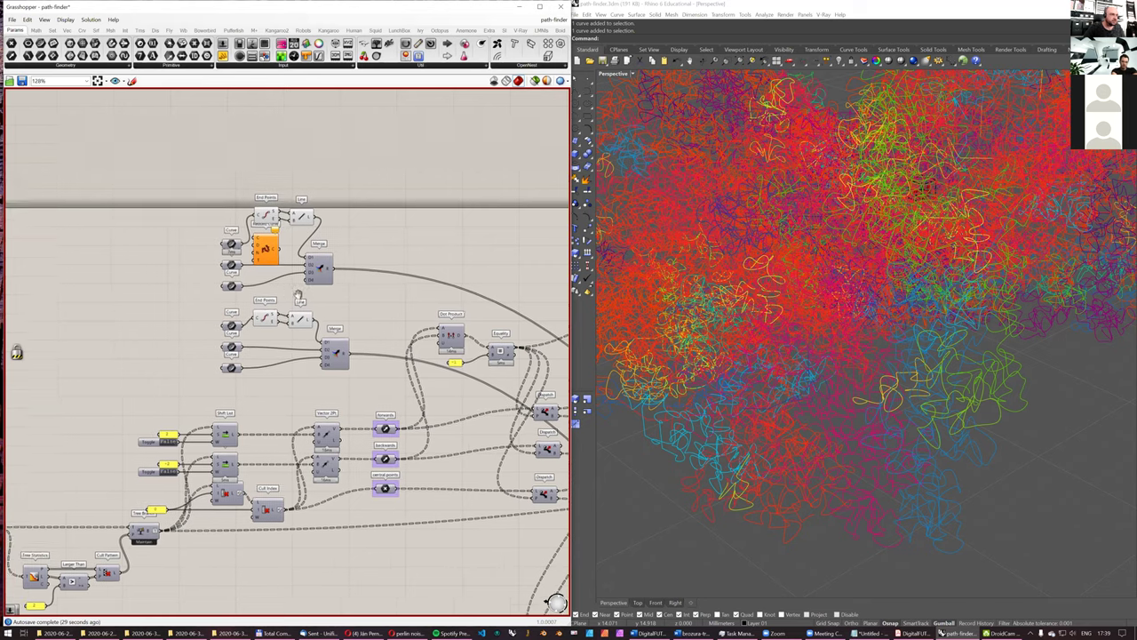
pyautogui.scroll(4, 245, 232)
pyautogui.click(266, 249)
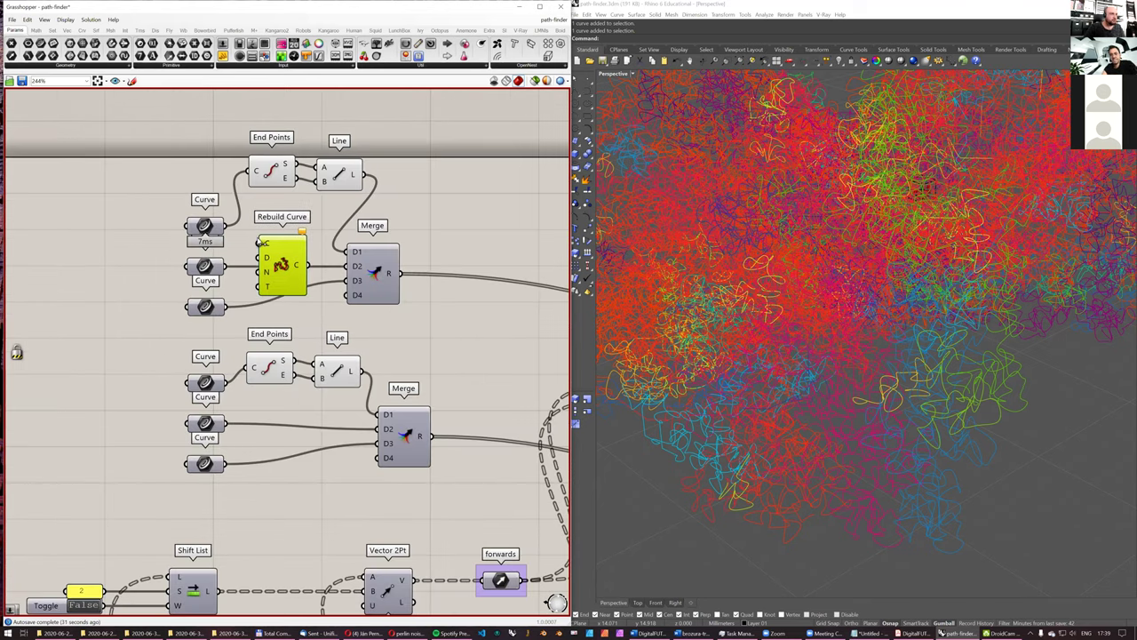
pyautogui.moveTo(363, 284); pyautogui.dragTo(456, 284)
pyautogui.moveTo(284, 268); pyautogui.dragTo(347, 260)
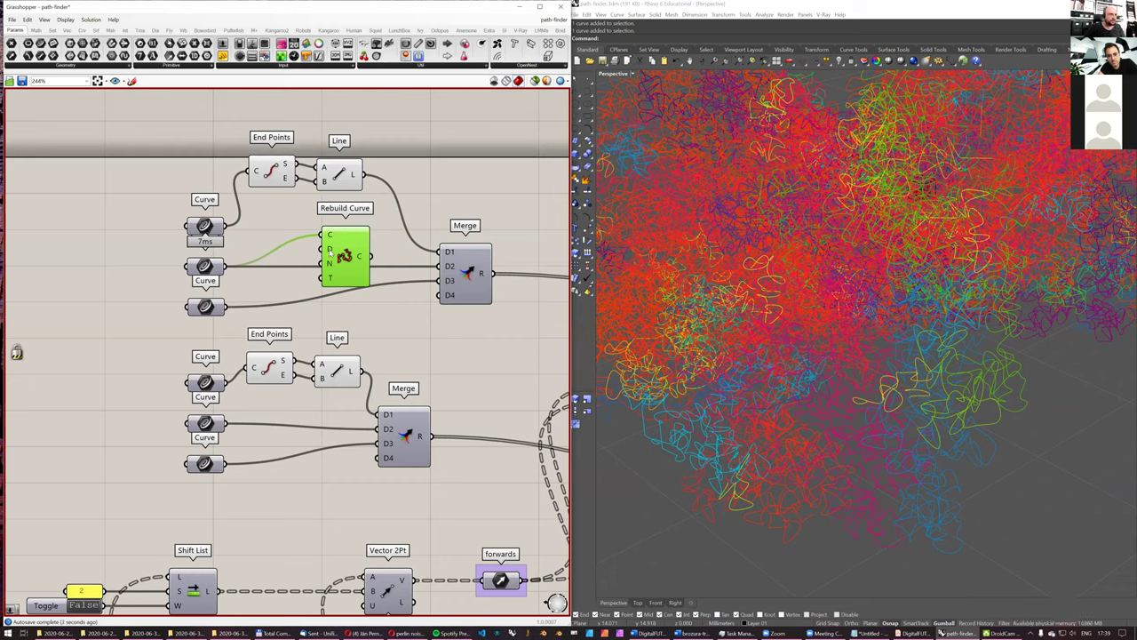
# Step: Add a panel containing 0 and connect it to Rebuild Curve's Degree input
pyautogui.click(288, 283)
pyautogui.doubleClick(288, 283)
pyautogui.write('//')
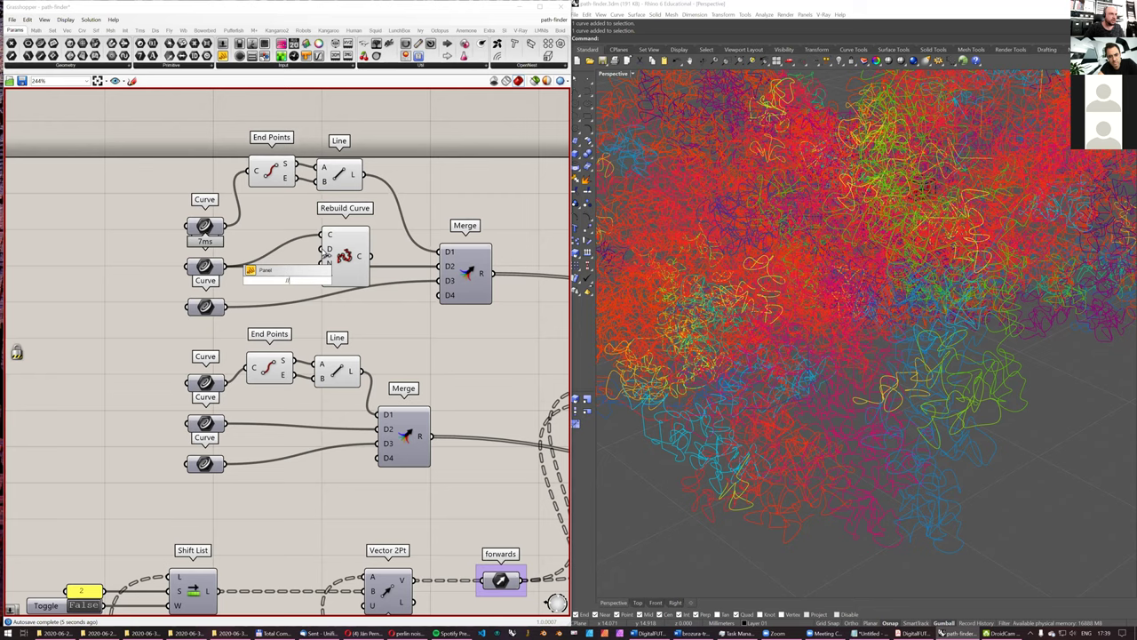
pyautogui.write('0')
pyautogui.press('Return')
pyautogui.moveTo(300, 280); pyautogui.dragTo(324, 250)
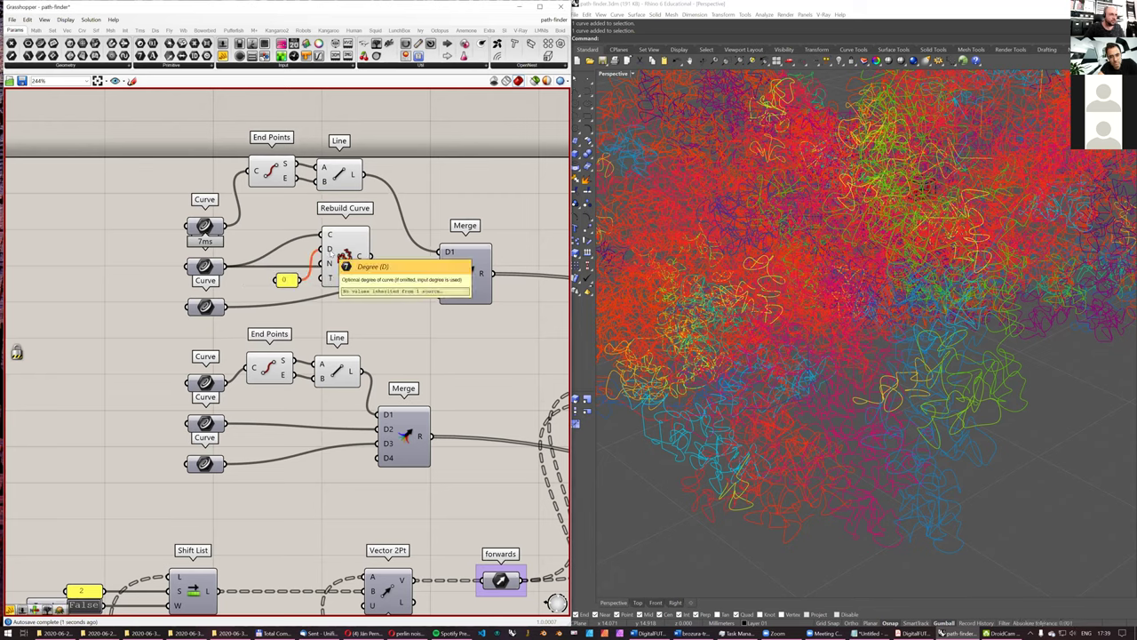
# Step: Set the degree panel to 1 and connect the rebuilt curve to the upper Merge's D2 input in place of the second Curve
pyautogui.click(286, 281)
pyautogui.doubleClick(286, 281)
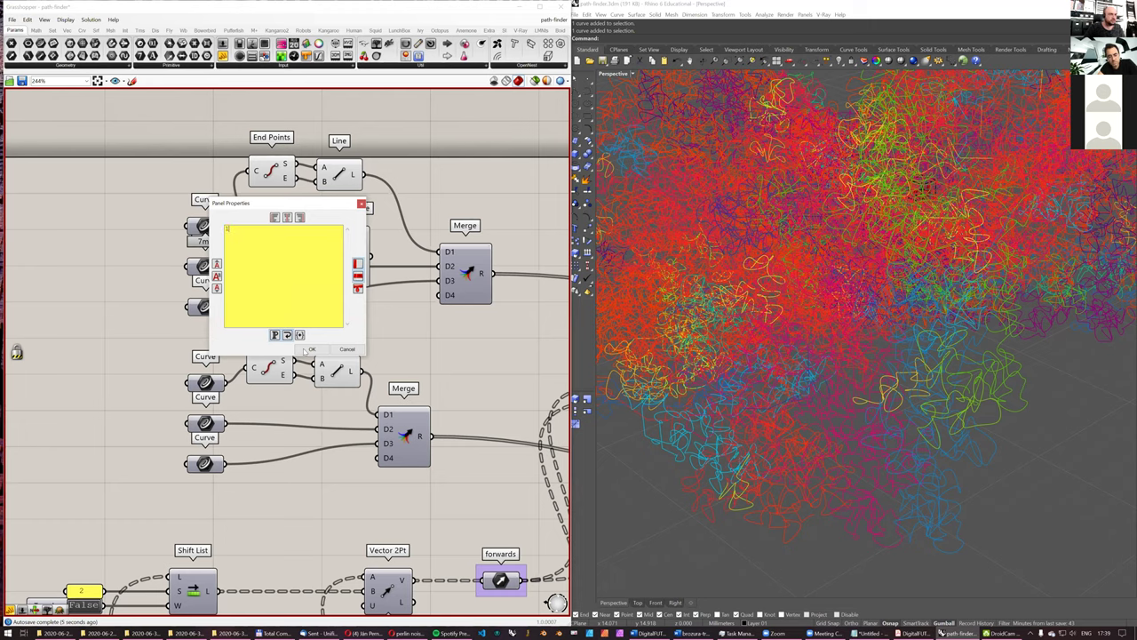
pyautogui.click(418, 259)
# Step: Copy Rebuild Curve between the second lower Curve and the lower Merge's D2, sharing the degree panel, and unlock the solver
pyautogui.click(349, 246)
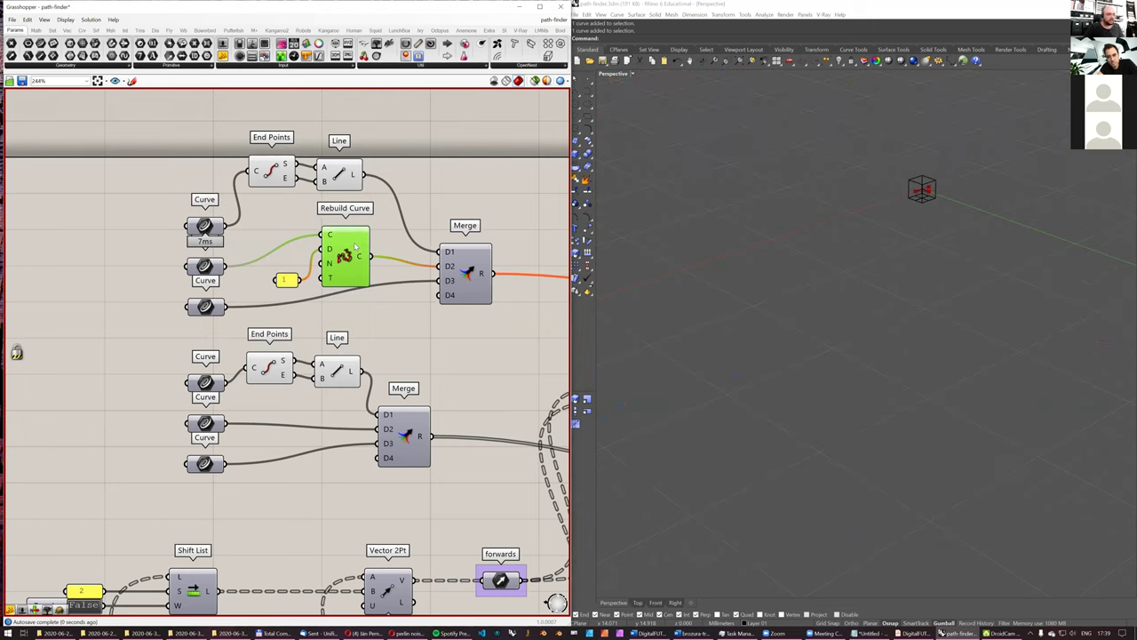
pyautogui.keyDown('alt'); pyautogui.moveTo(355, 252); pyautogui.dragTo(378, 429); pyautogui.keyUp('alt')
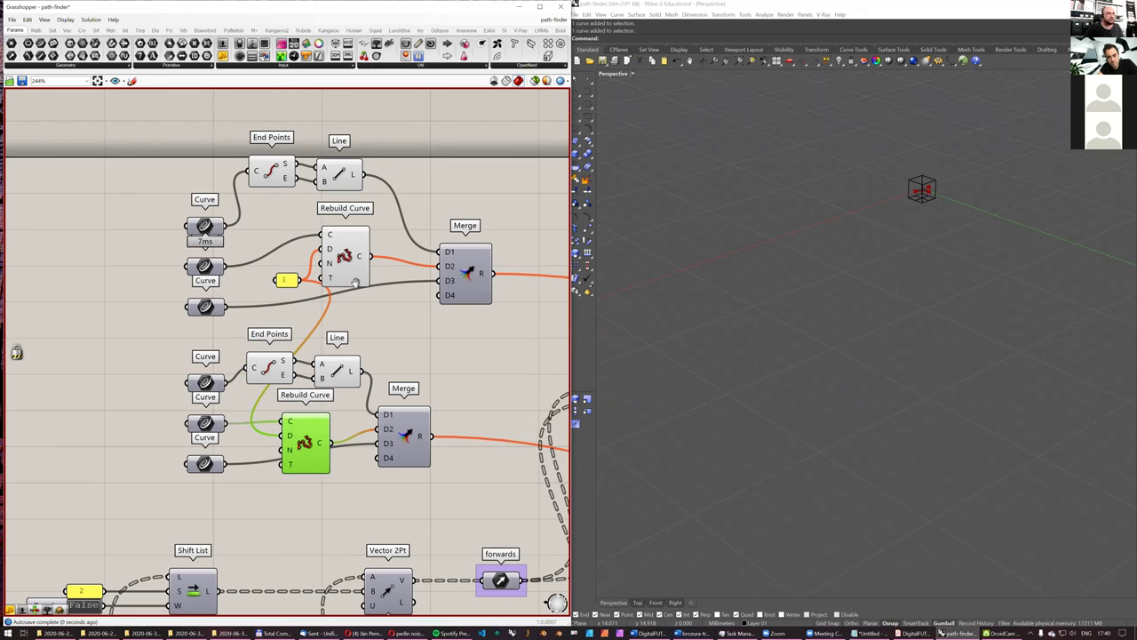
pyautogui.moveTo(523, 227); pyautogui.dragTo(334, 289, button='right')
pyautogui.press('space')
pyautogui.click(331, 310)
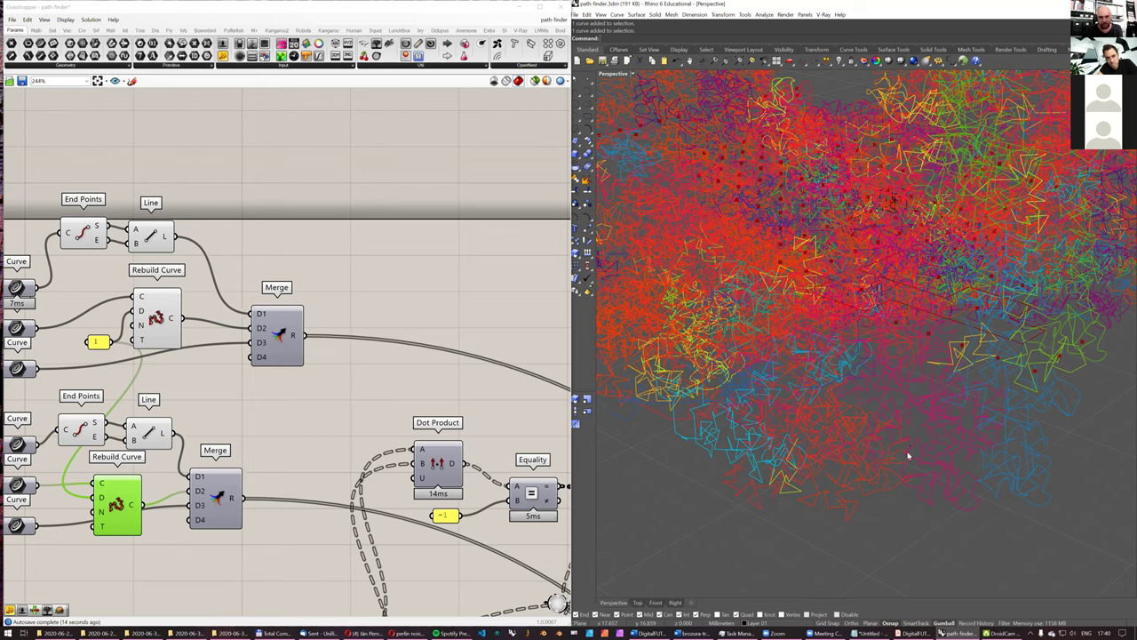
# Step: Examine the module curves rebuilt as degree 1 polylines from several angles in the Rhino viewport
pyautogui.moveTo(949, 440); pyautogui.dragTo(894, 367, button='right')
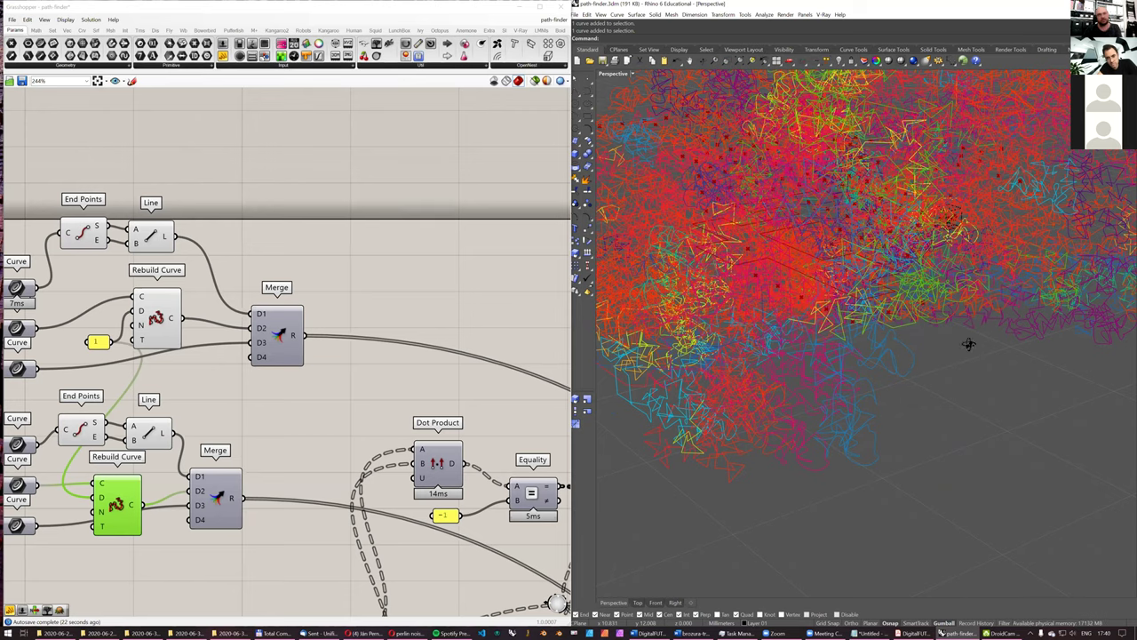
pyautogui.moveTo(968, 344); pyautogui.dragTo(924, 360, button='right')
pyautogui.scroll(-2, 920, 371)
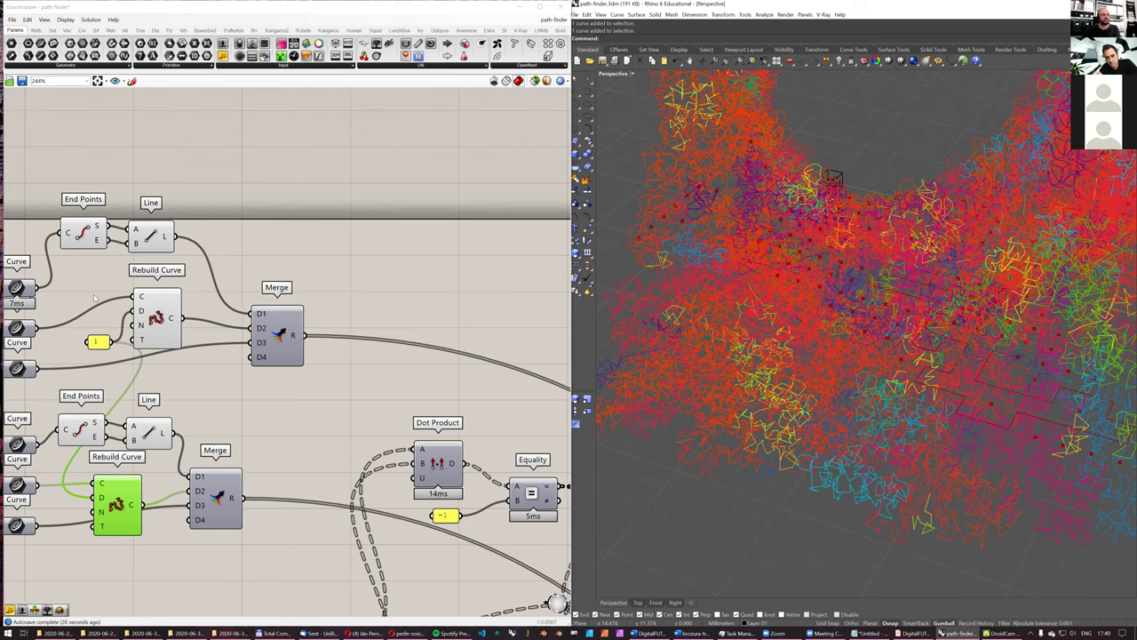
pyautogui.moveTo(98, 342); pyautogui.dragTo(222, 298, button='right')
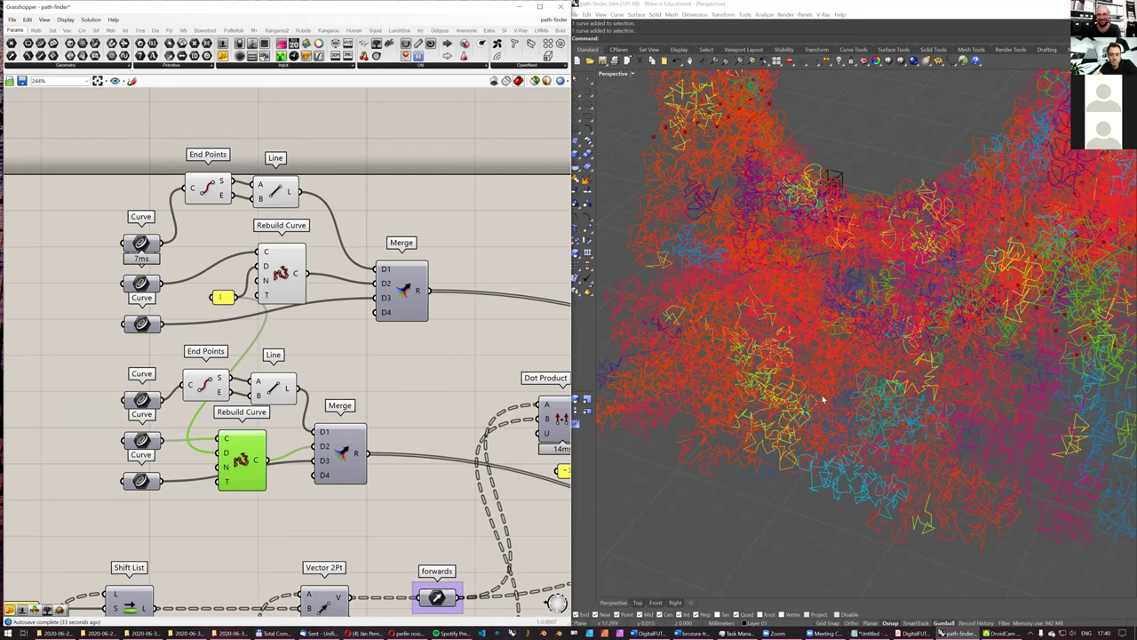
pyautogui.moveTo(822, 397); pyautogui.dragTo(795, 373, button='right')
# Step: Review the definition upstream from the module curves through the loop components to the Perlin noise and gradient preview section
pyautogui.moveTo(350, 428); pyautogui.dragTo(400, 379, button='right')
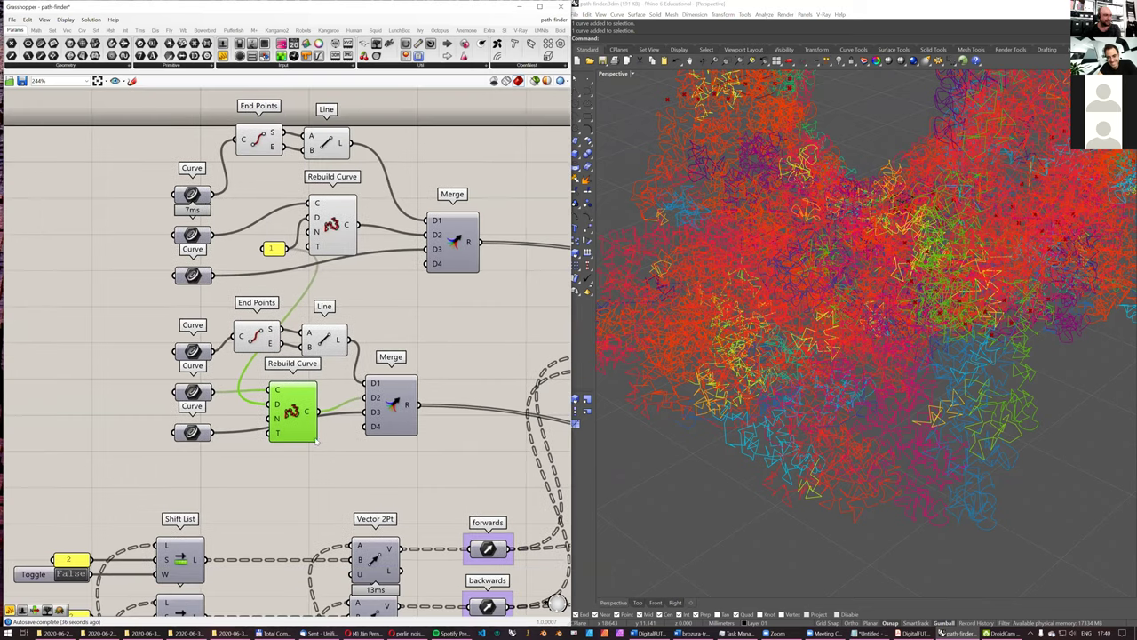
pyautogui.scroll(-3, 420, 342)
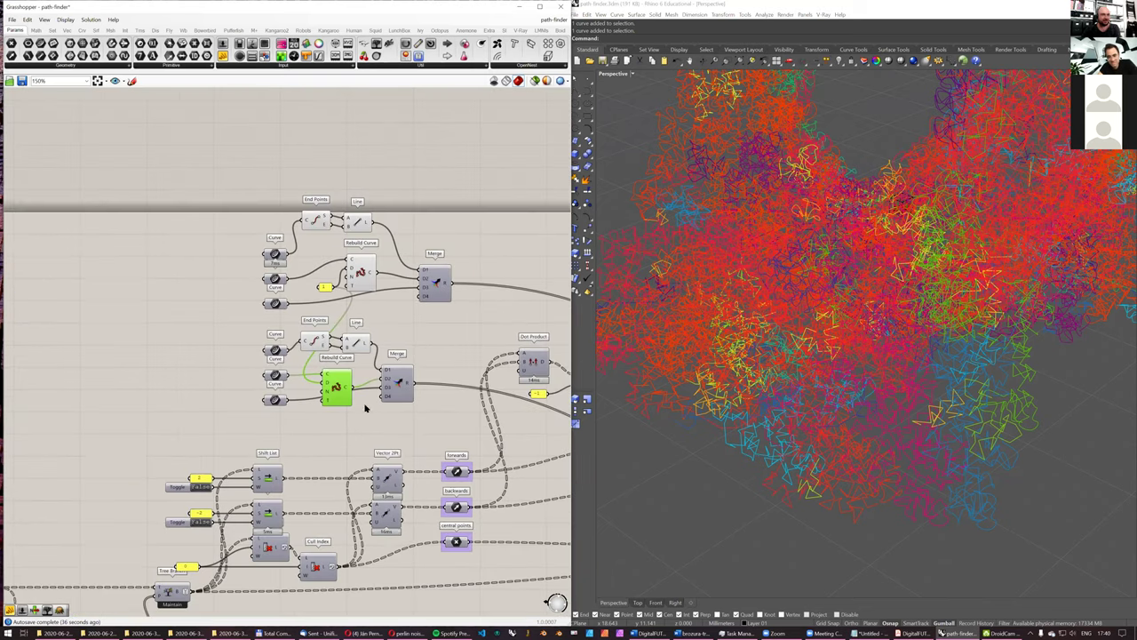
pyautogui.moveTo(246, 519); pyautogui.dragTo(361, 411, button='right')
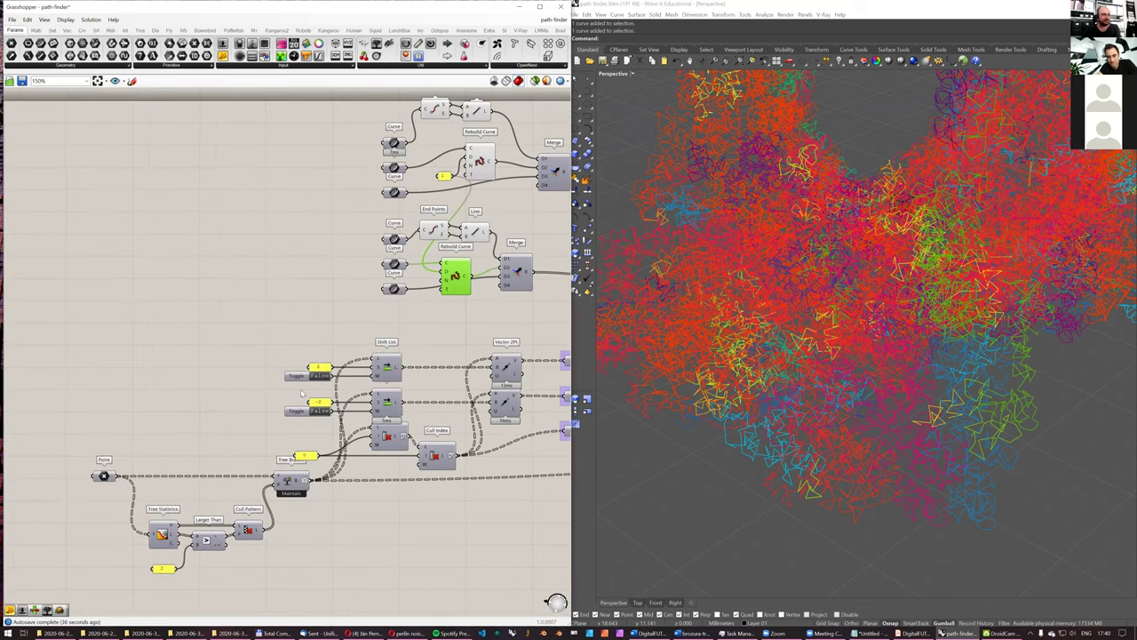
pyautogui.scroll(-1, 314, 397)
pyautogui.scroll(-1, 313, 397)
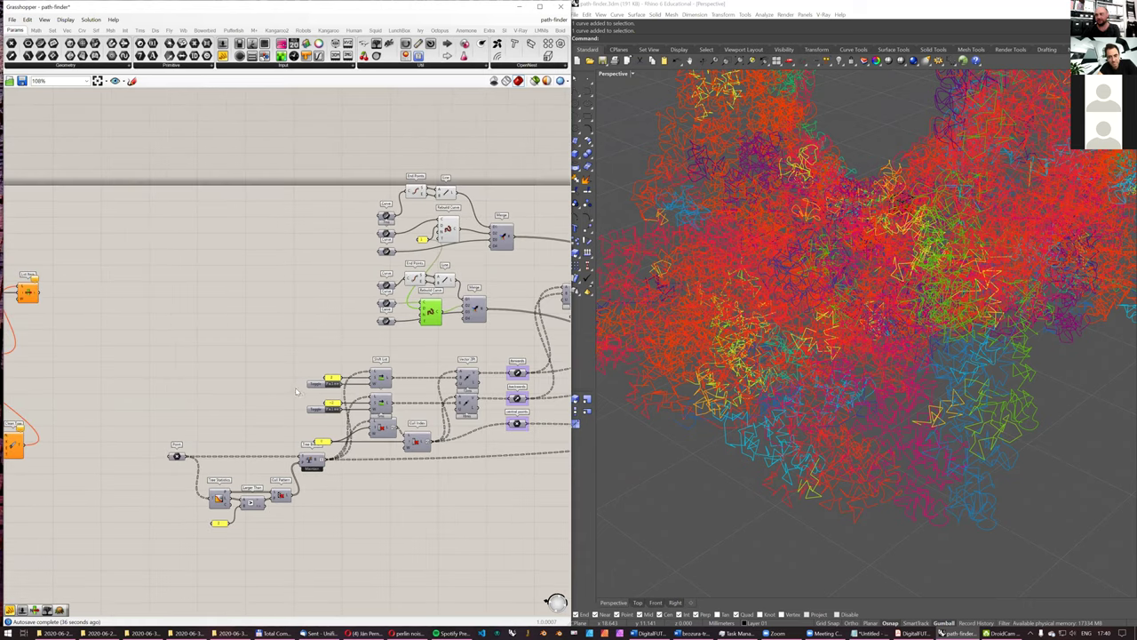
pyautogui.moveTo(241, 379); pyautogui.dragTo(327, 322, button='right')
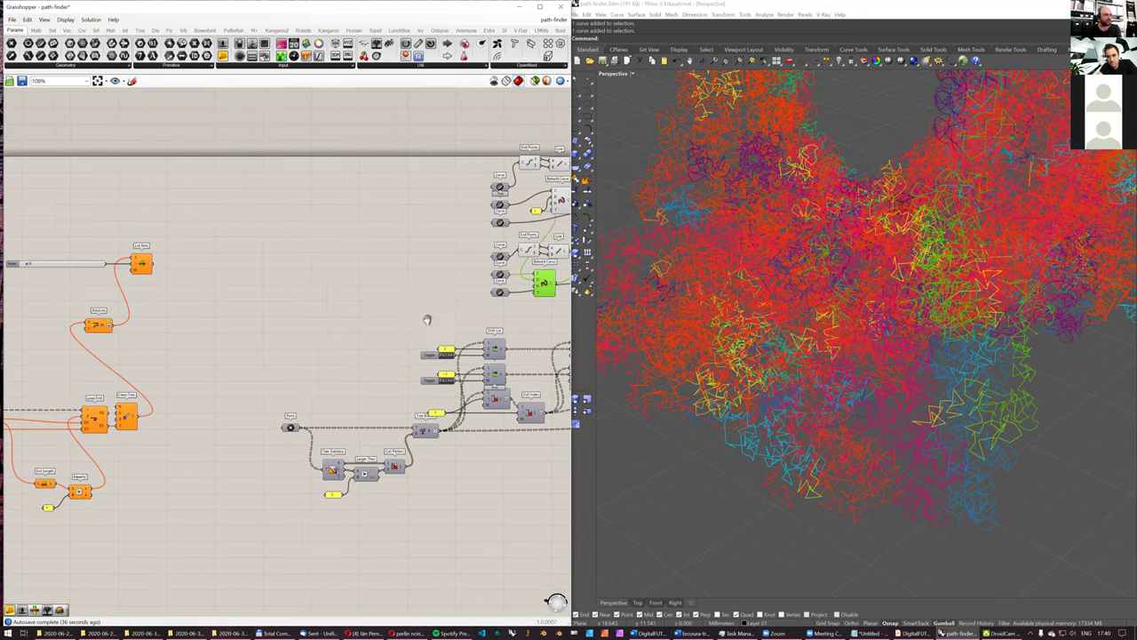
pyautogui.scroll(-2, 312, 394)
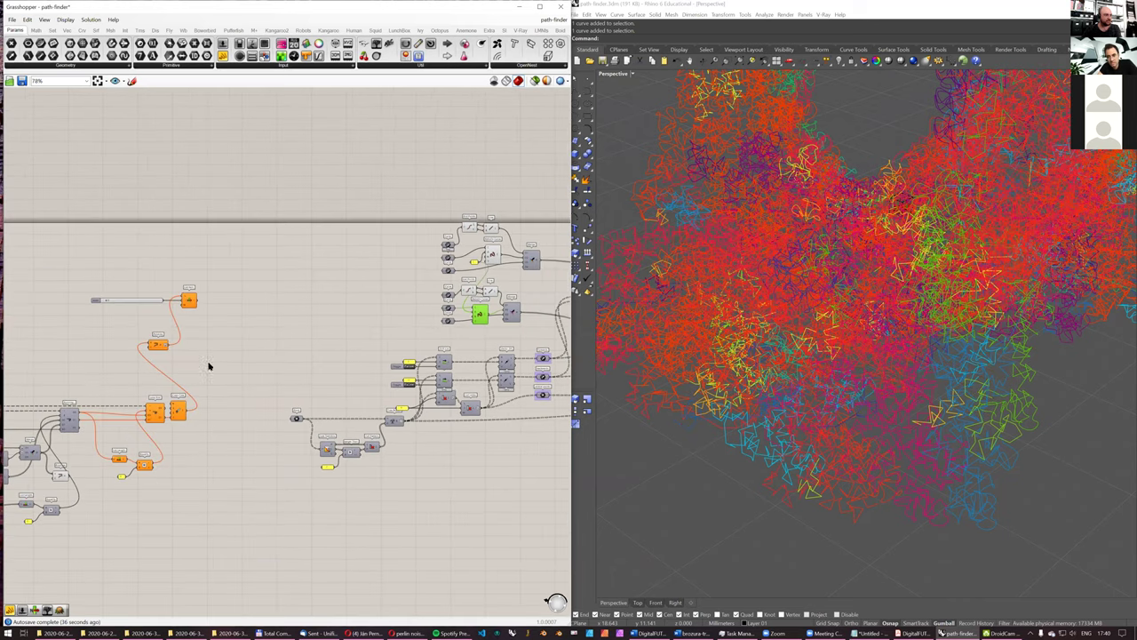
pyautogui.moveTo(259, 348); pyautogui.dragTo(485, 310, button='right')
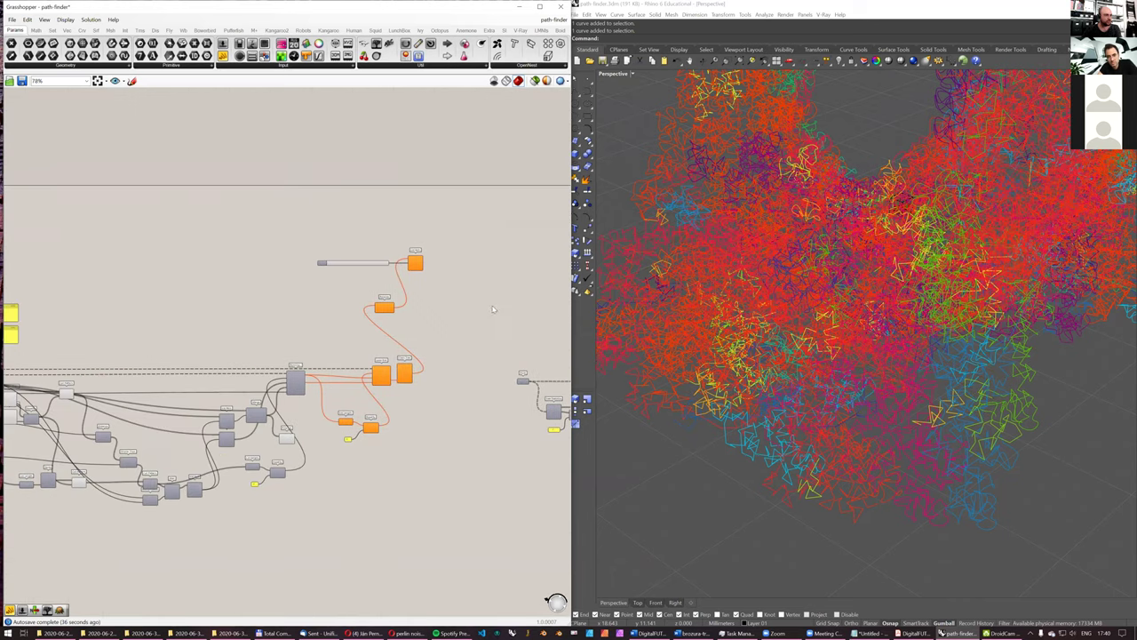
pyautogui.moveTo(204, 369); pyautogui.dragTo(492, 356, button='right')
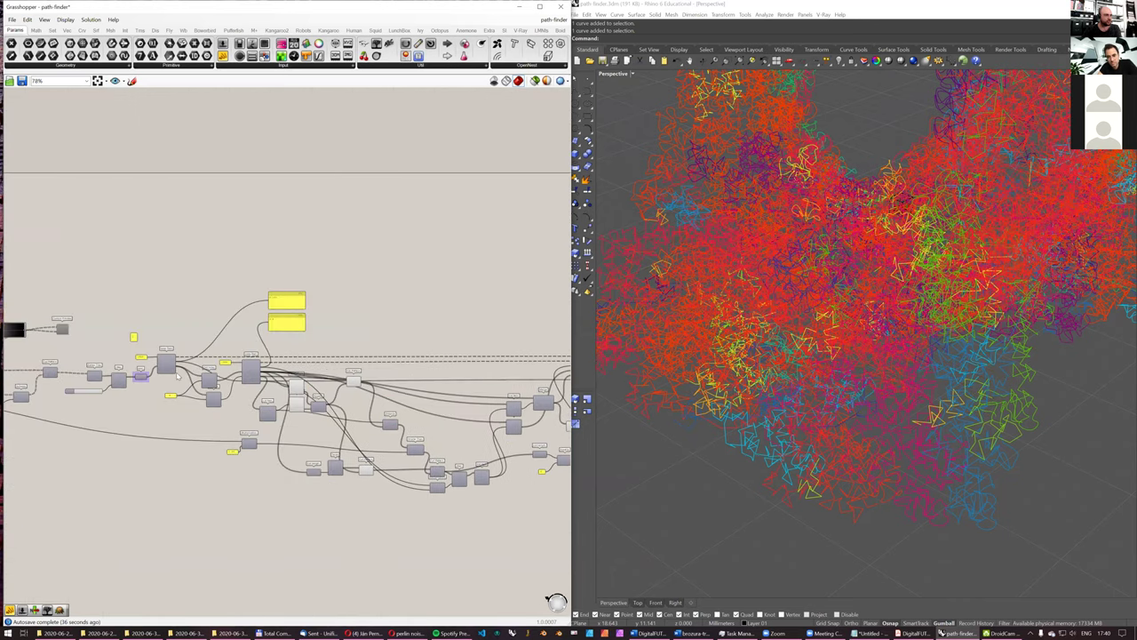
pyautogui.moveTo(178, 374); pyautogui.dragTo(585, 298, button='right')
pyautogui.scroll(3, 178, 370)
pyautogui.moveTo(482, 239); pyautogui.dragTo(164, 299, button='right')
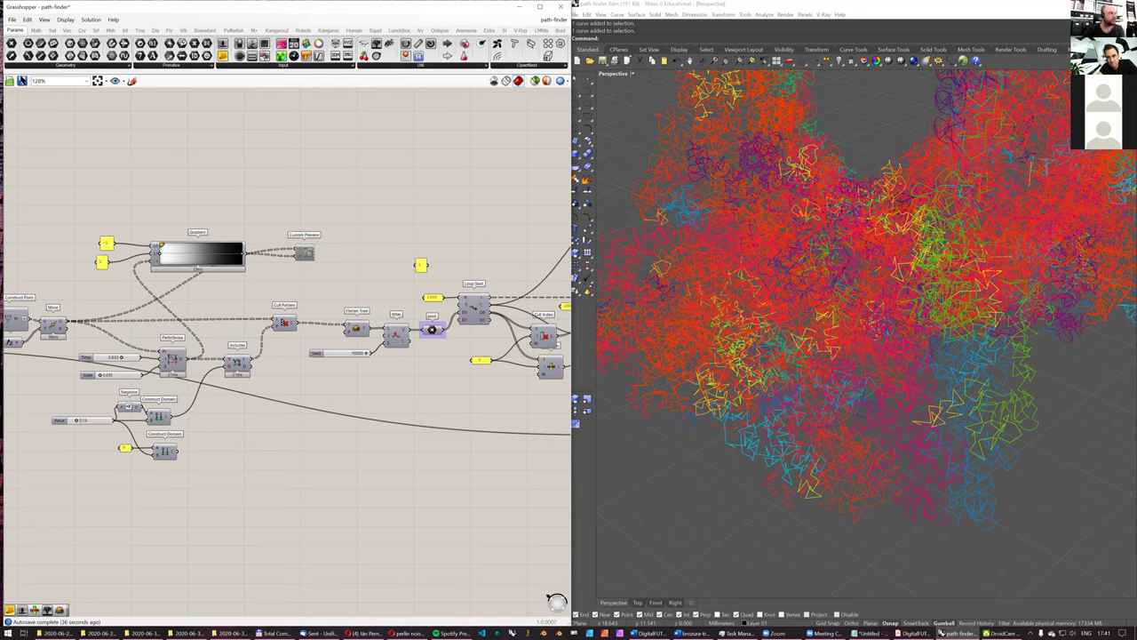
# Step: Save the path-finder definition and inspect the culled list output of Cull Pattern
pyautogui.moveTo(459, 224); pyautogui.dragTo(371, 223, button='right')
pyautogui.hotkey('ctrl', 's')
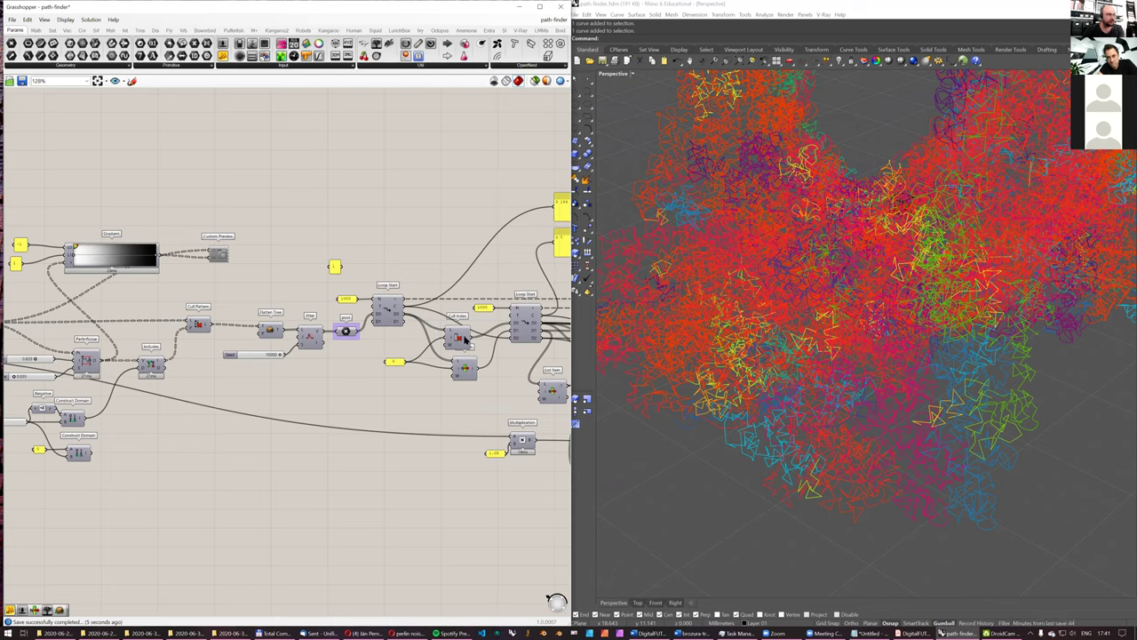
pyautogui.moveTo(464, 339)
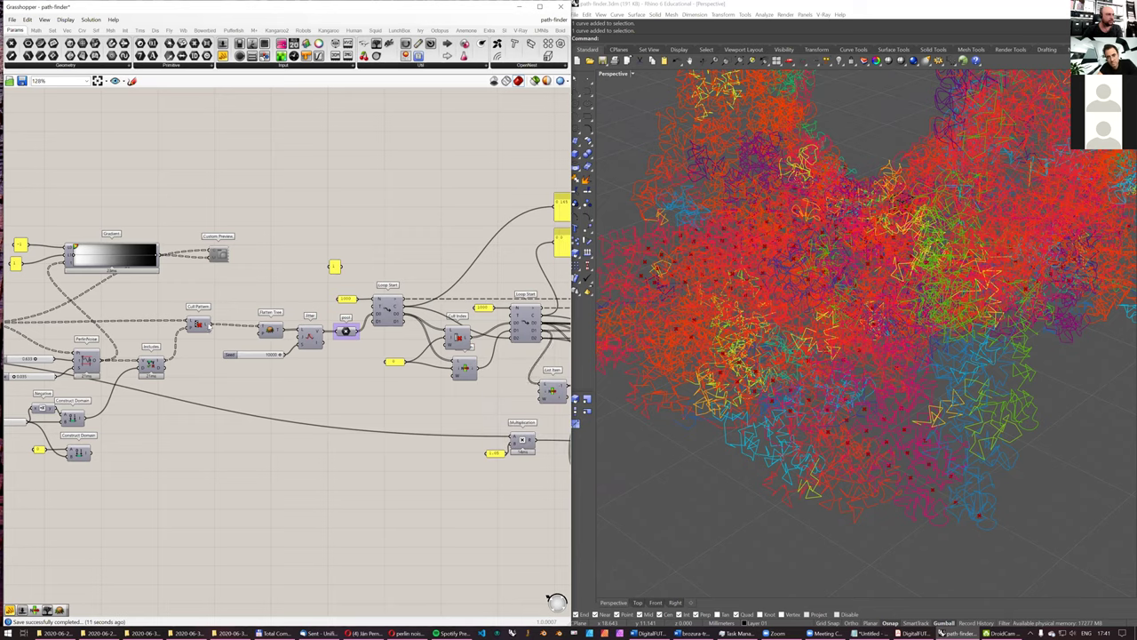
pyautogui.moveTo(208, 325)
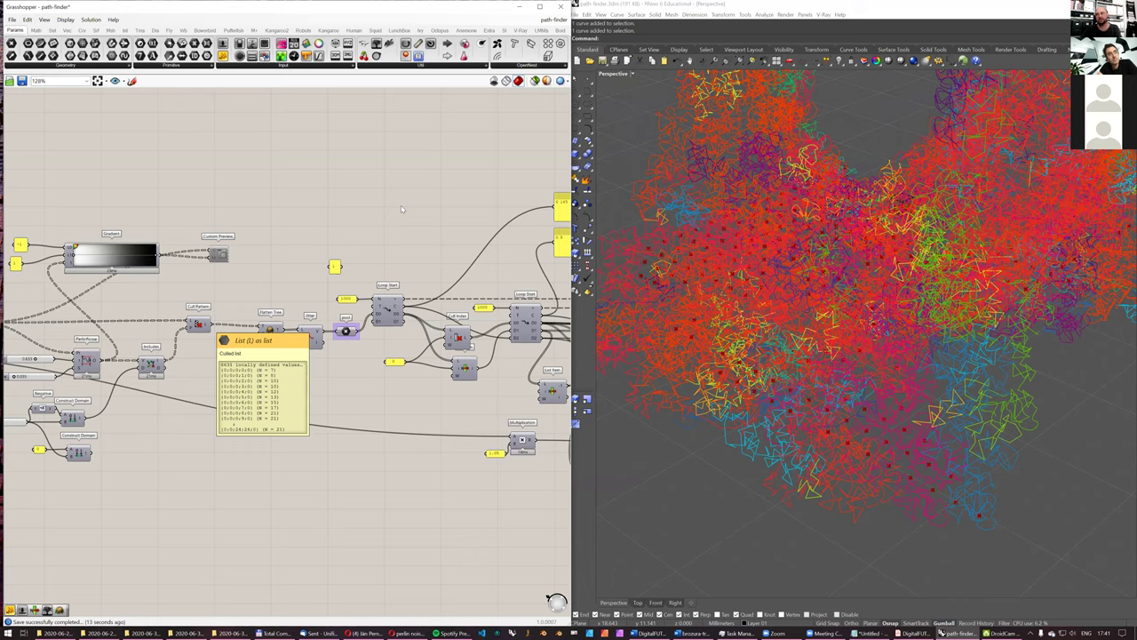
# Step: Save a copy of the definition in the same folder as path-finder-2
pyautogui.scroll(-3, 418, 205)
pyautogui.scroll(-2, 515, 193)
pyautogui.moveTo(524, 190); pyautogui.dragTo(264, 240, button='right')
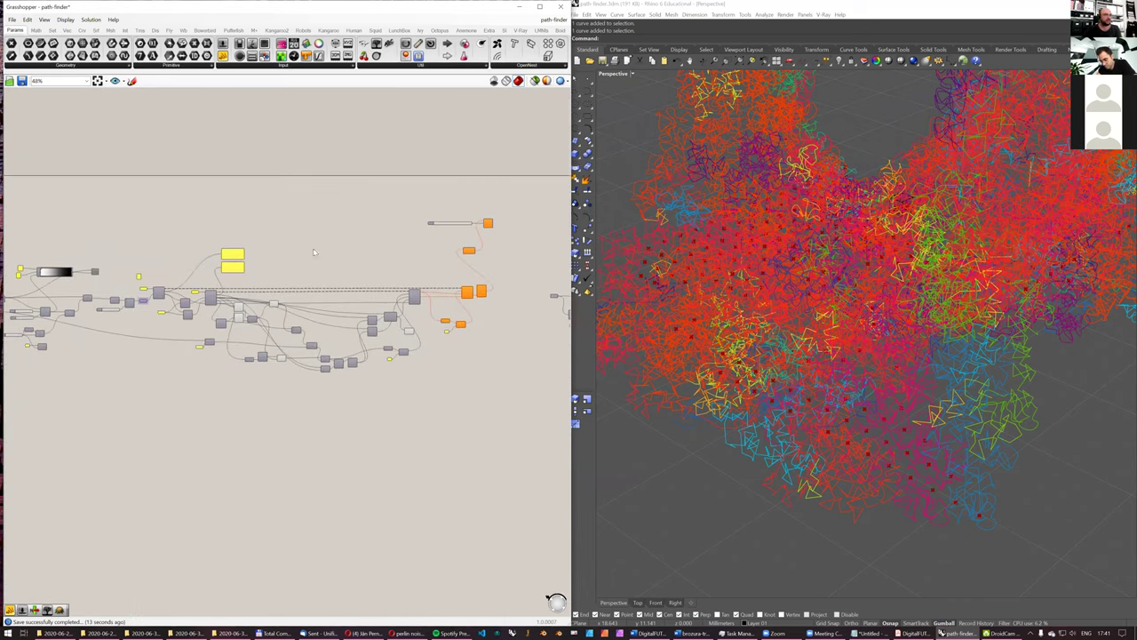
pyautogui.moveTo(515, 271); pyautogui.dragTo(421, 285, button='right')
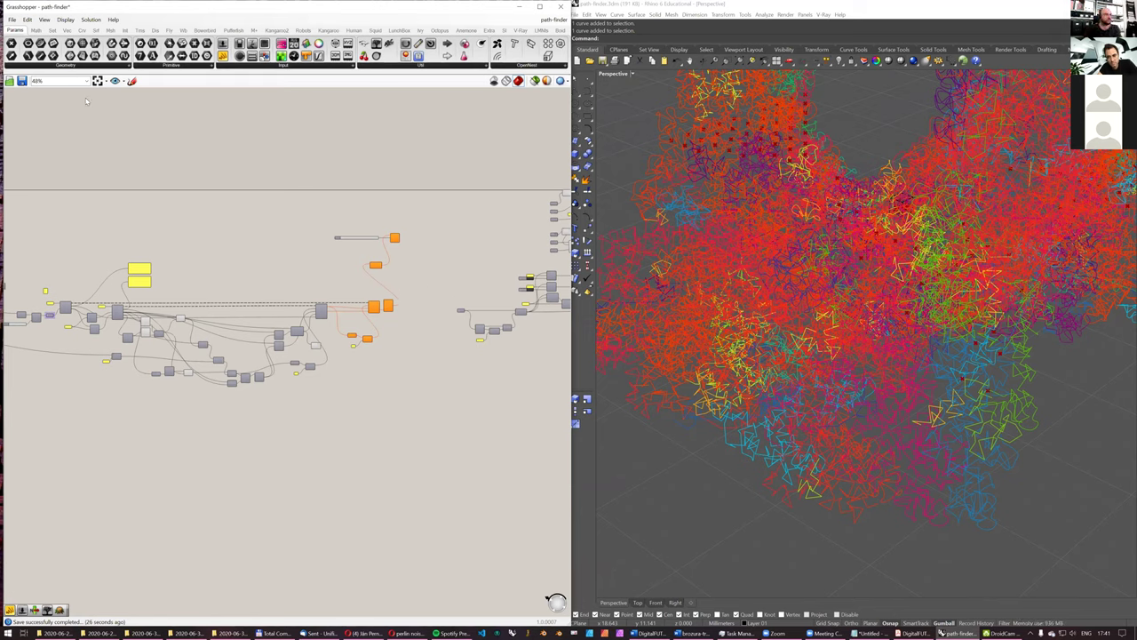
pyautogui.click(12, 20)
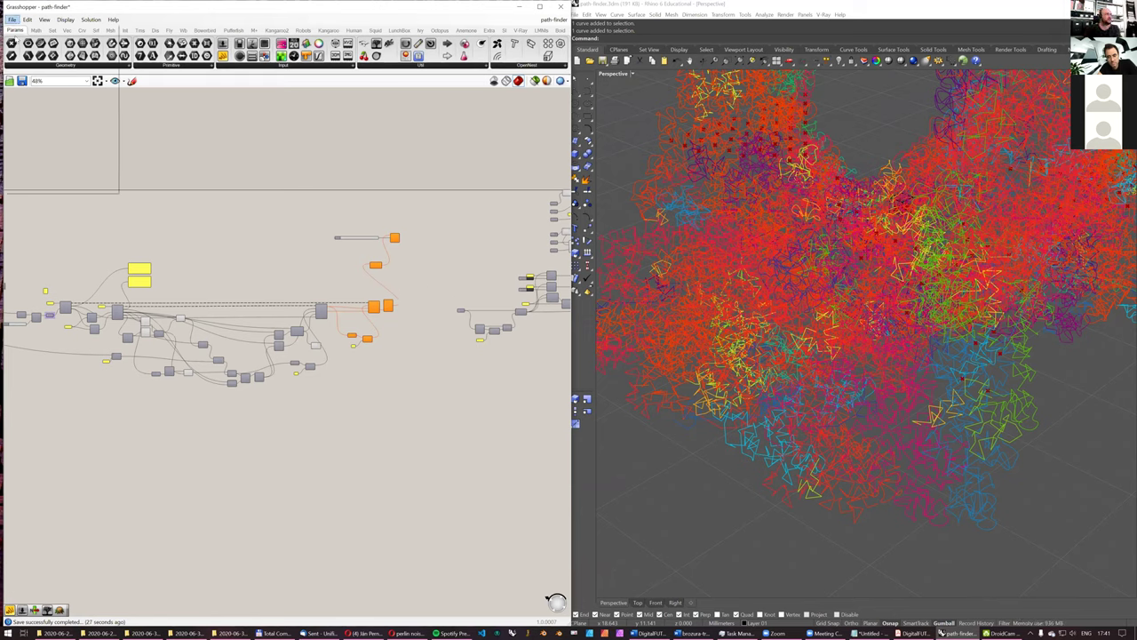
pyautogui.click(41, 75)
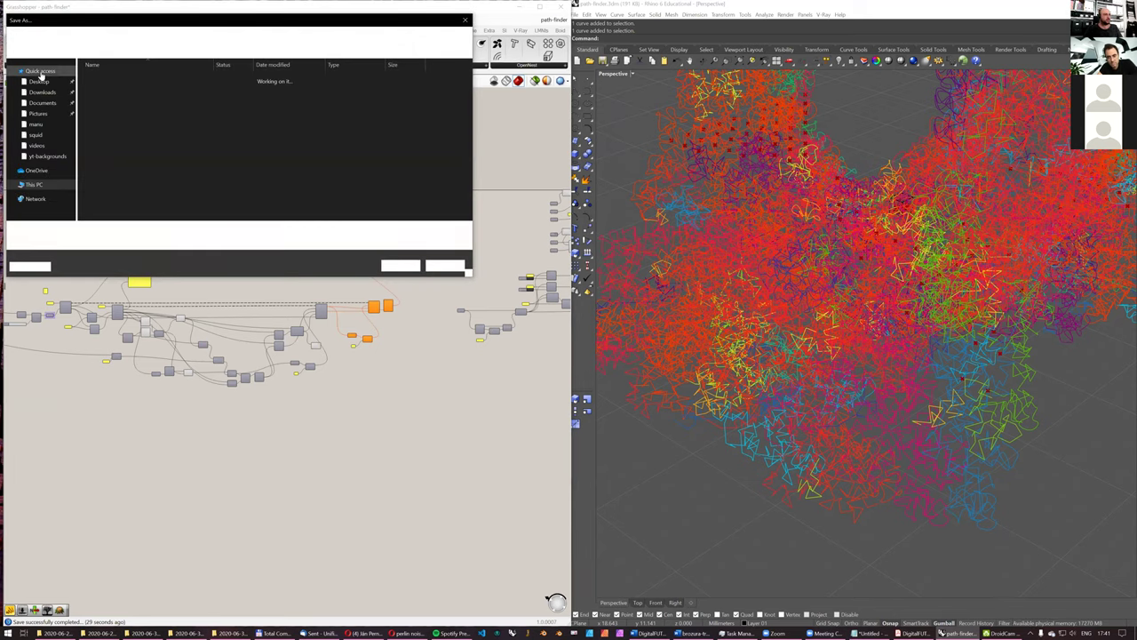
pyautogui.click(176, 233)
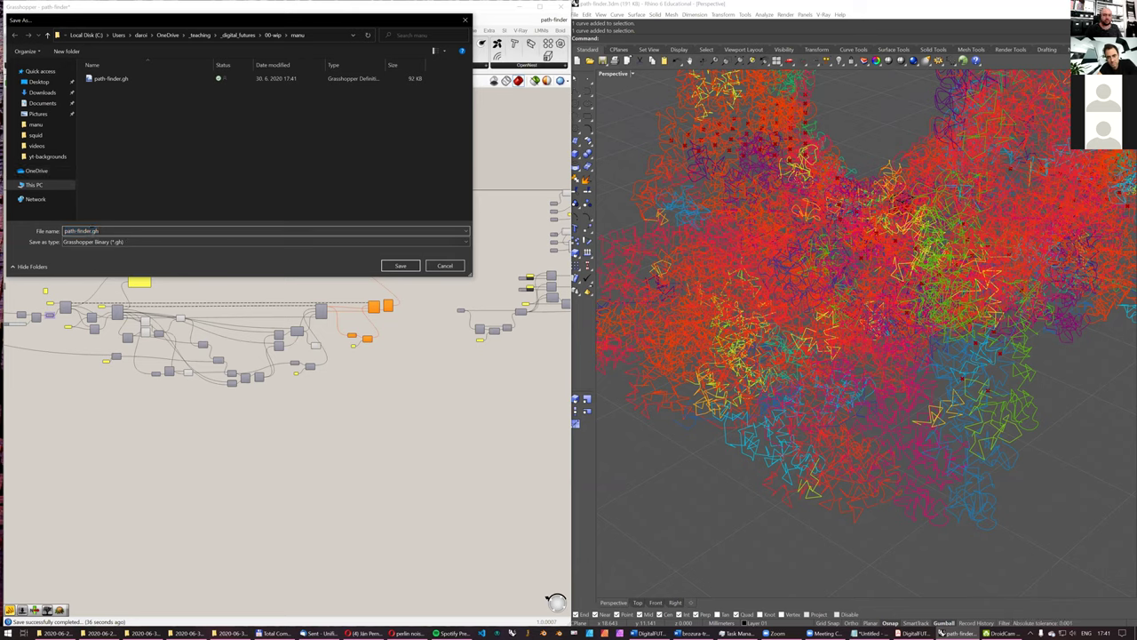
pyautogui.write('-2')
pyautogui.click(407, 269)
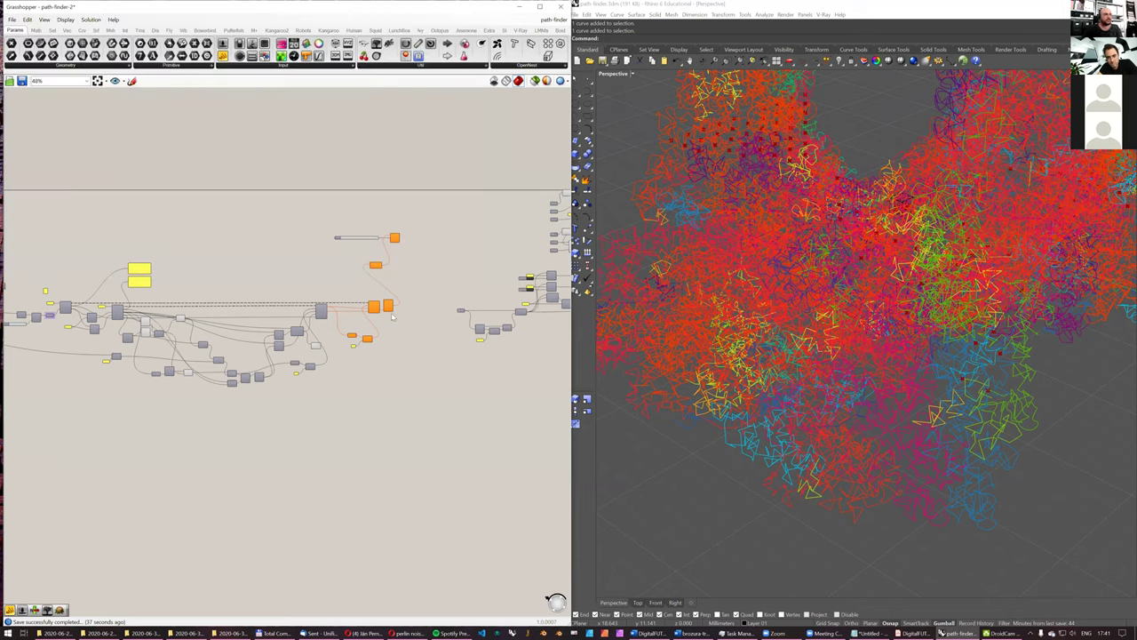
# Step: Move the standalone parameter that feeds the downstream section beside the component after the loop end, and group the two
pyautogui.scroll(3, 412, 320)
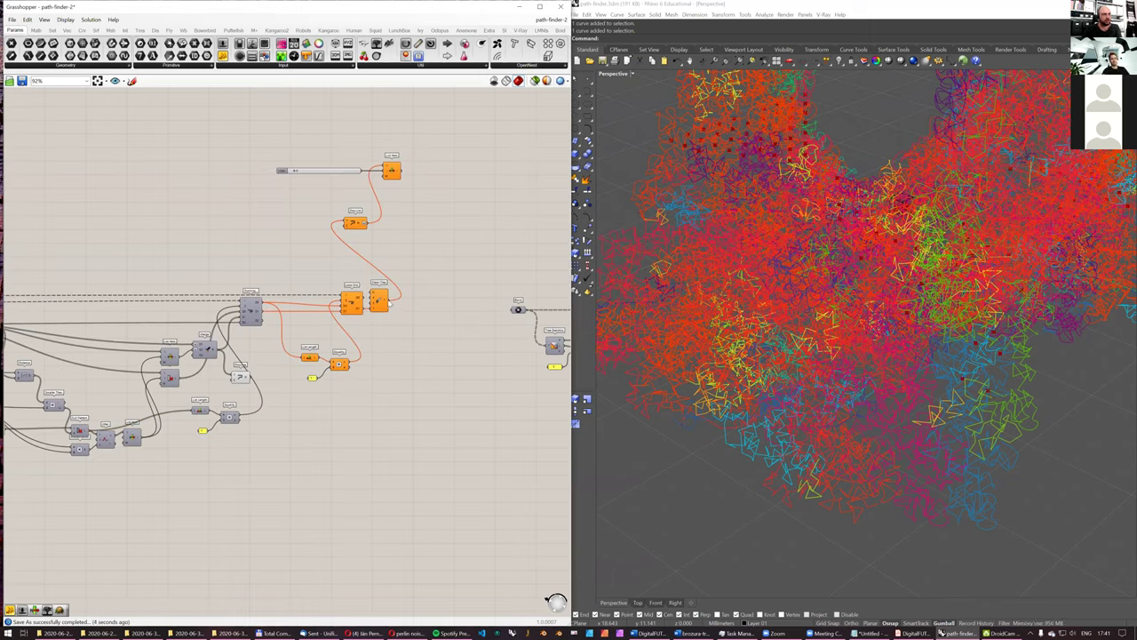
pyautogui.moveTo(515, 312); pyautogui.dragTo(420, 305)
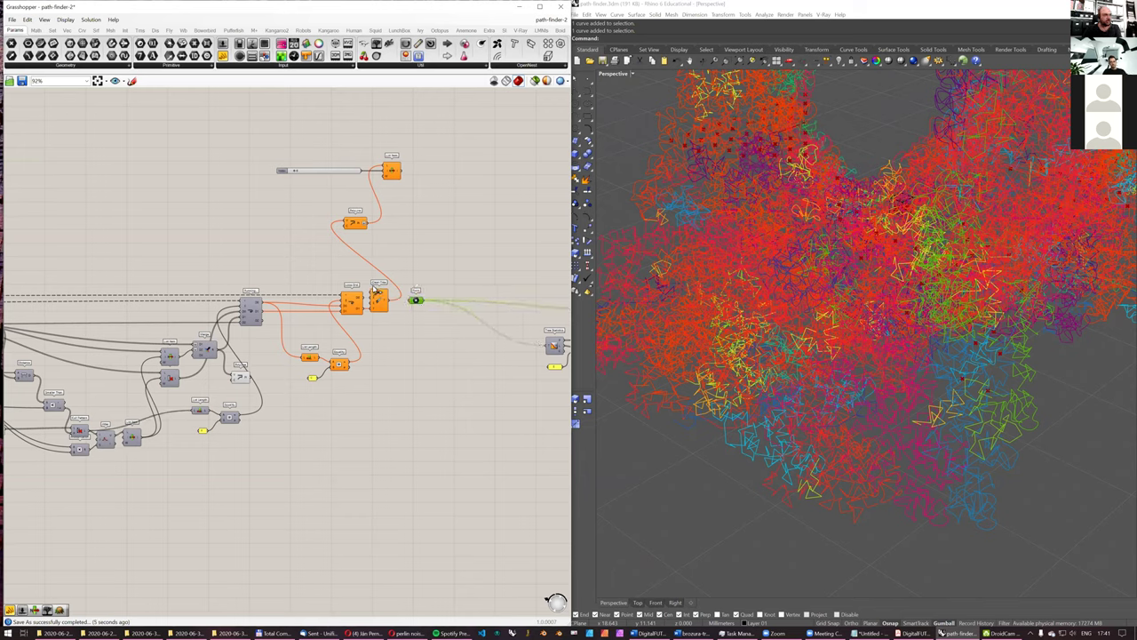
pyautogui.moveTo(364, 274); pyautogui.dragTo(436, 340)
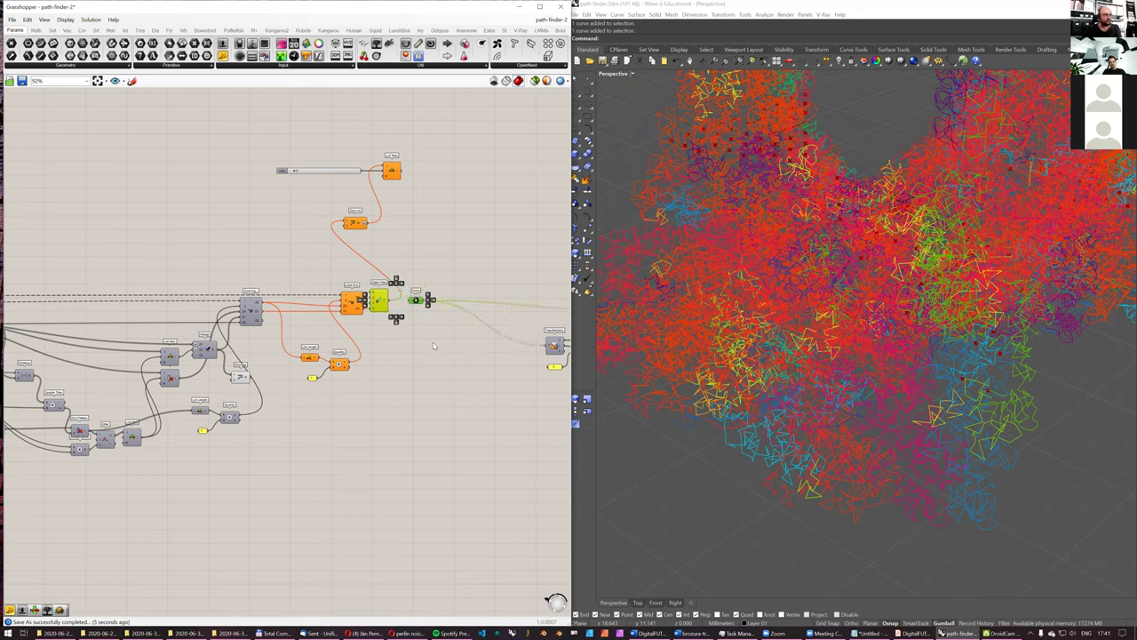
pyautogui.middleClick(437, 346)
pyautogui.click(435, 323)
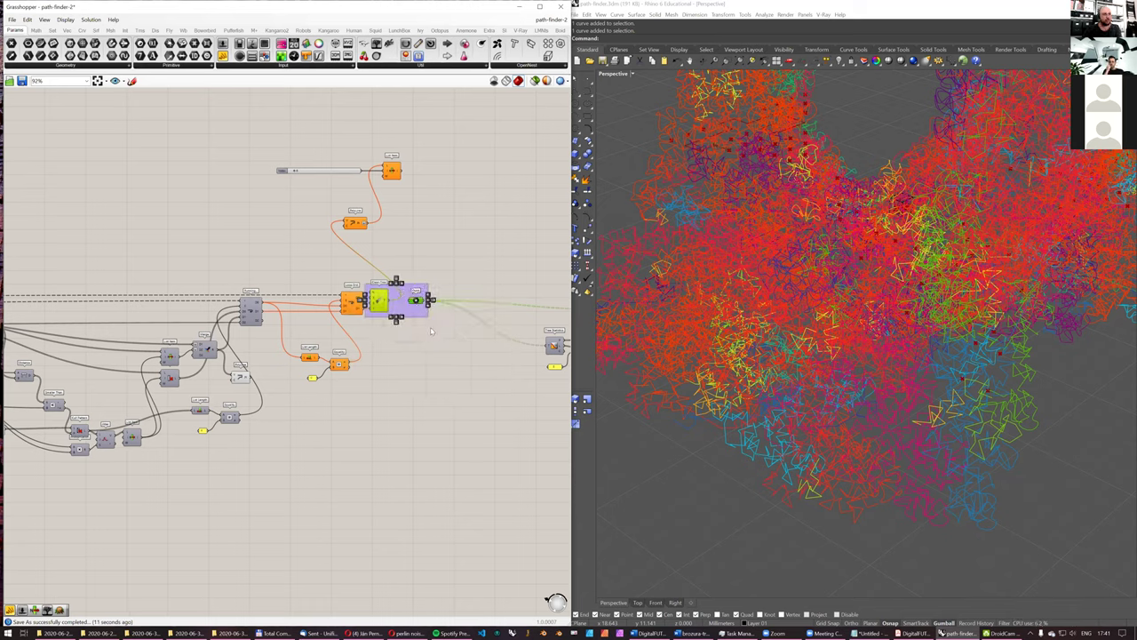
# Step: Change the new group's outline to a blob and shift the group slightly away from the loop end component
pyautogui.click(411, 301)
pyautogui.rightClick(412, 308)
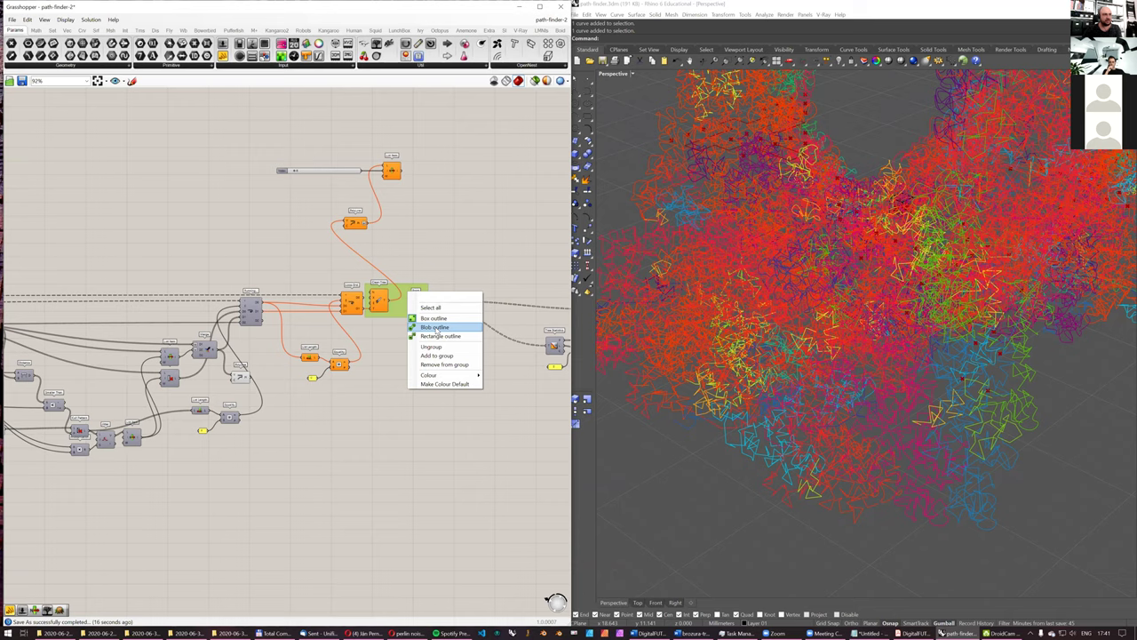
pyautogui.click(437, 329)
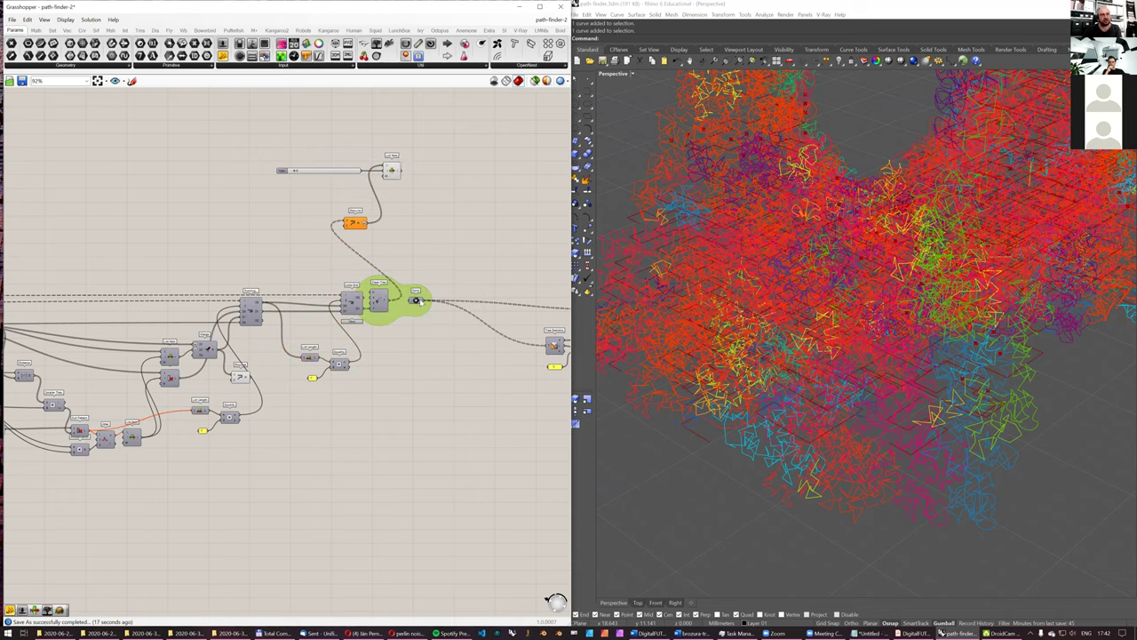
pyautogui.moveTo(391, 303); pyautogui.dragTo(418, 301)
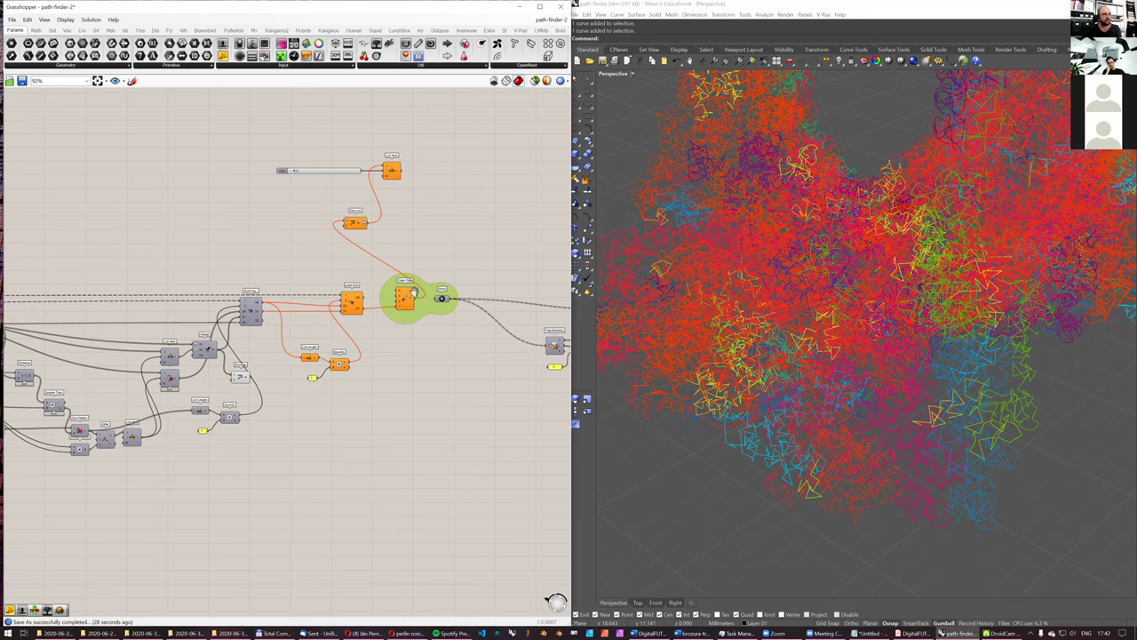
pyautogui.scroll(-2, 413, 294)
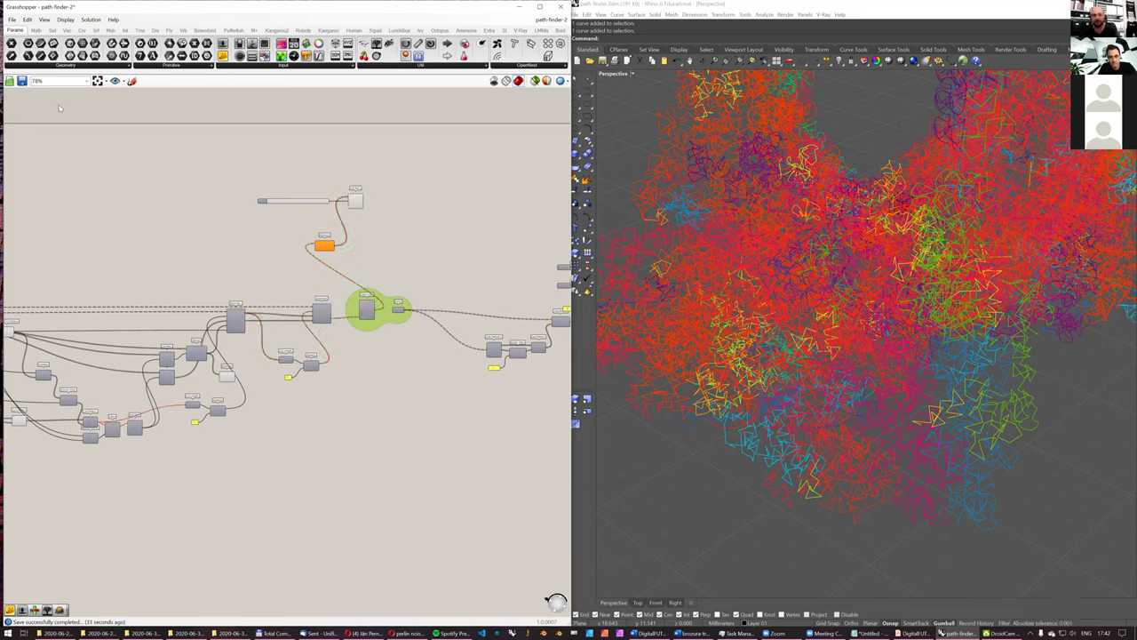
# Step: Switch to the Facebook profile page in the browser, view the notifications and lower the system volume
pyautogui.click(380, 633)
pyautogui.scroll(-2, 714, 459)
pyautogui.scroll(2, 720, 458)
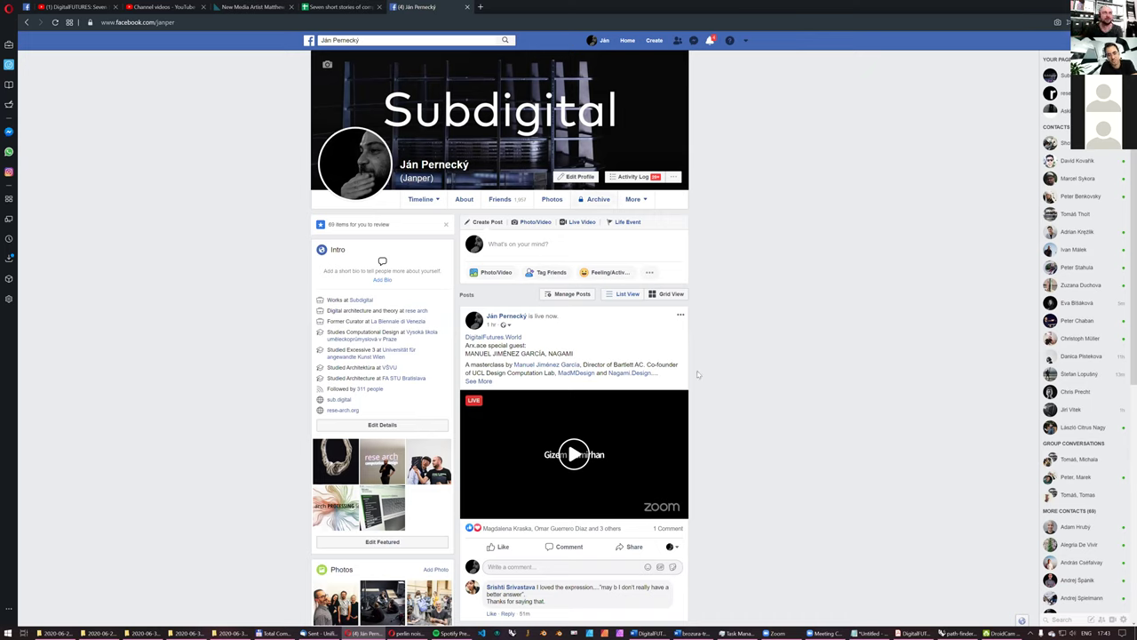
pyautogui.click(710, 42)
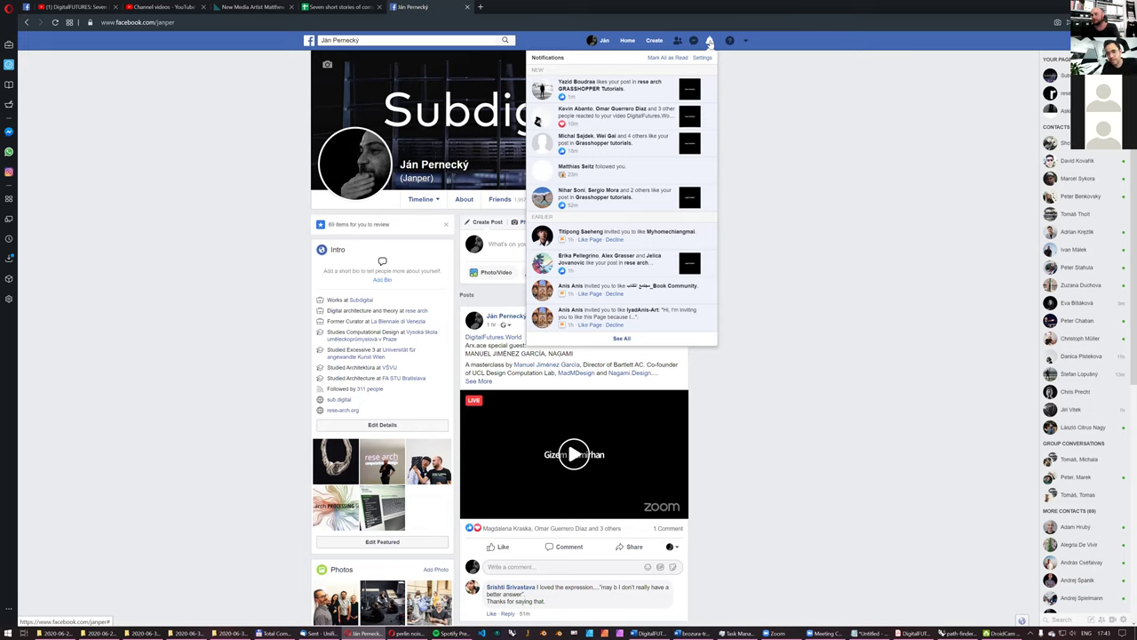
pyautogui.press('XF86AudioLowerVolume')
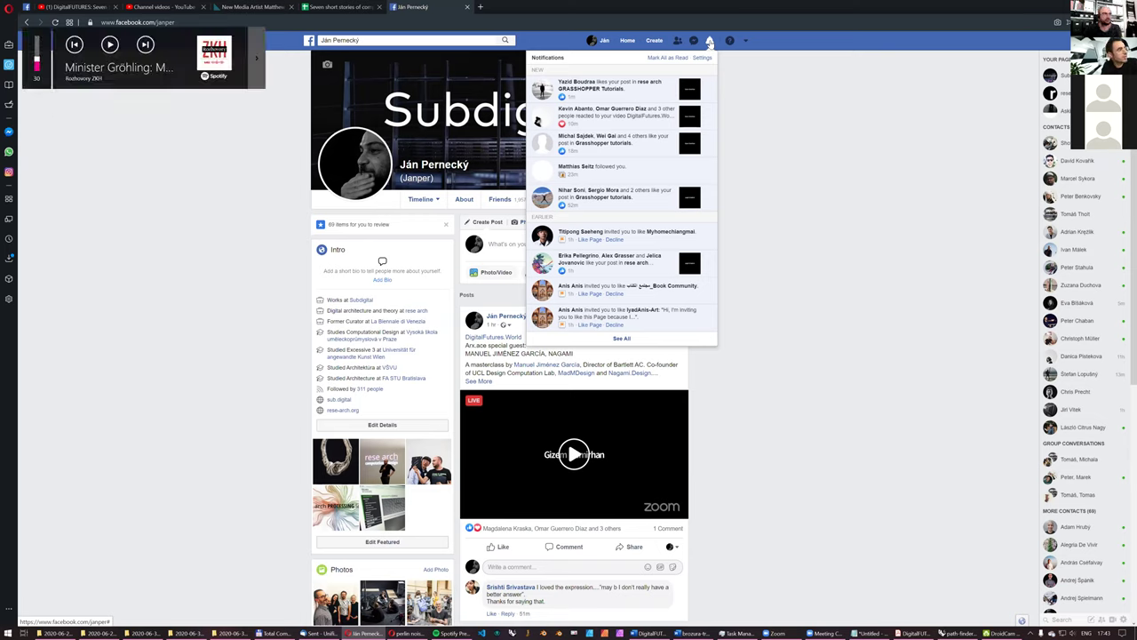